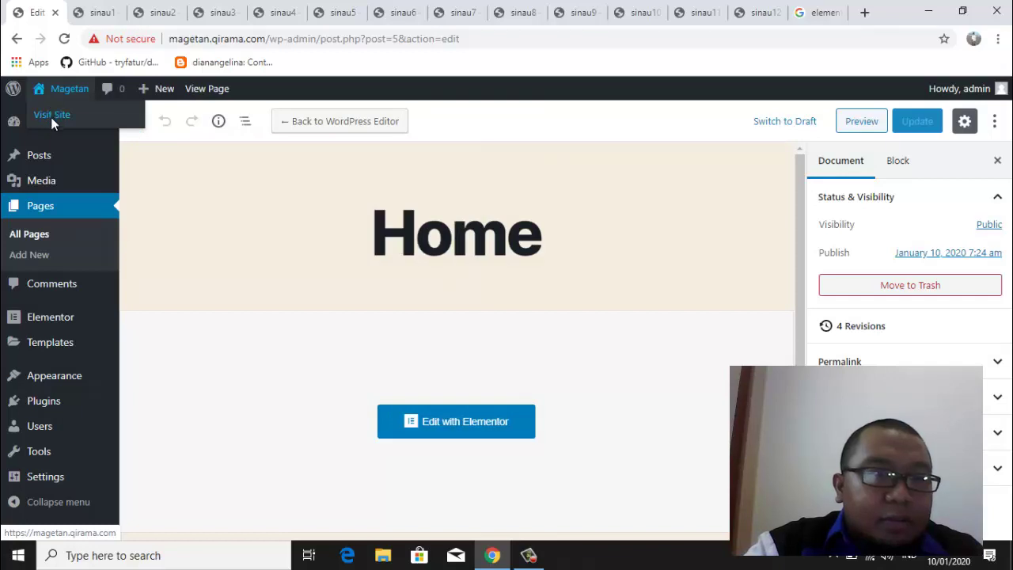
Open the live Magetan site in a new tab, then return to the Home editor and list all pages
right_click(51, 119)
left_click(102, 133)
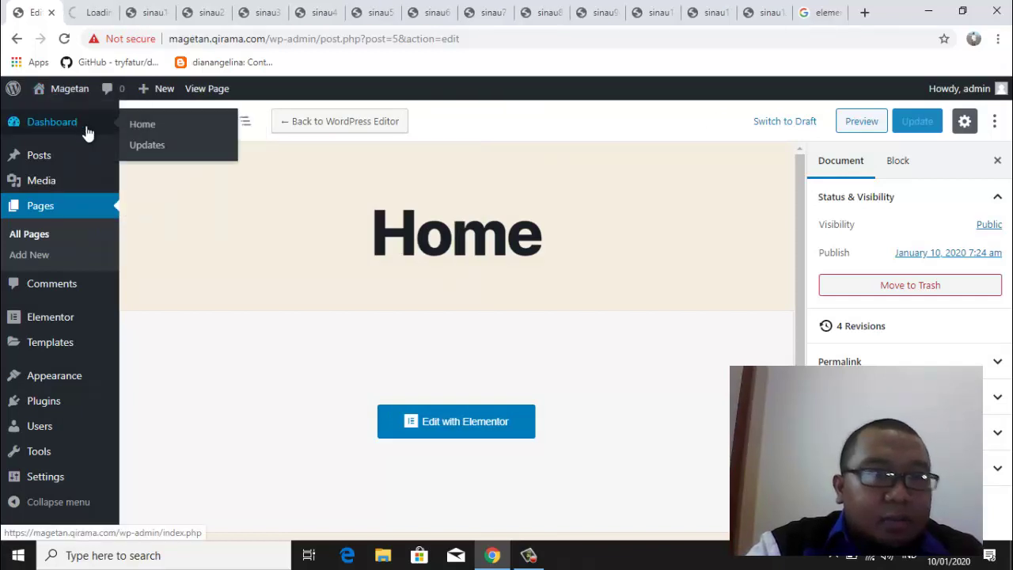
left_click(89, 15)
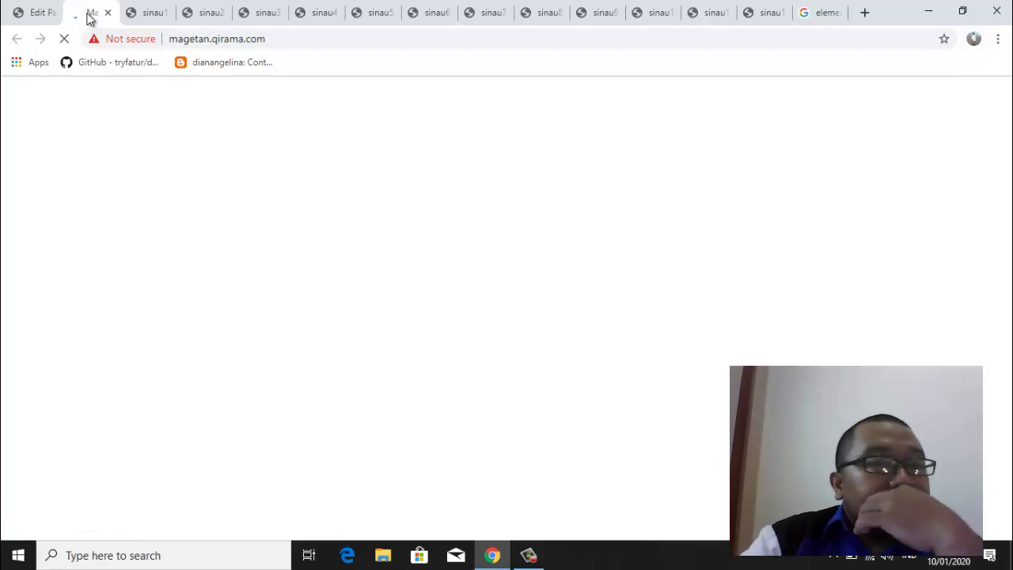
left_click(36, 13)
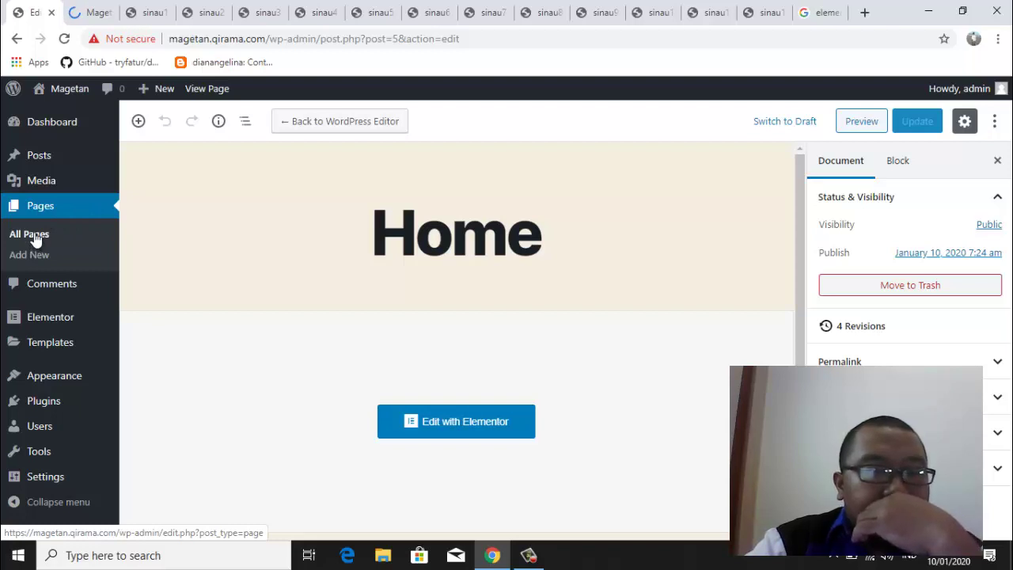
left_click(35, 240)
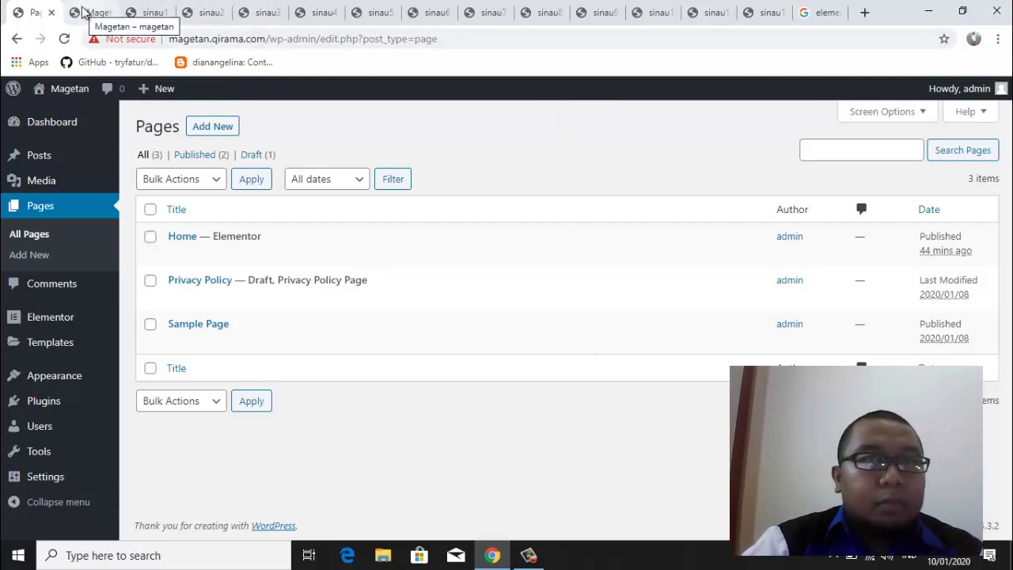
Compare the sinau1 and Magetan site tabs, returning to the admin Pages list
left_click(150, 14)
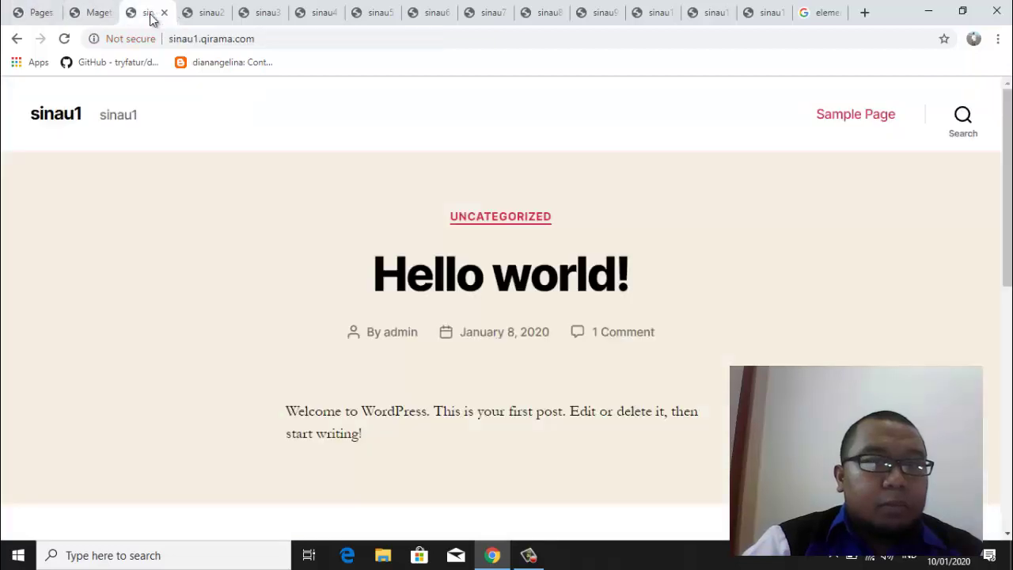
left_click(91, 16)
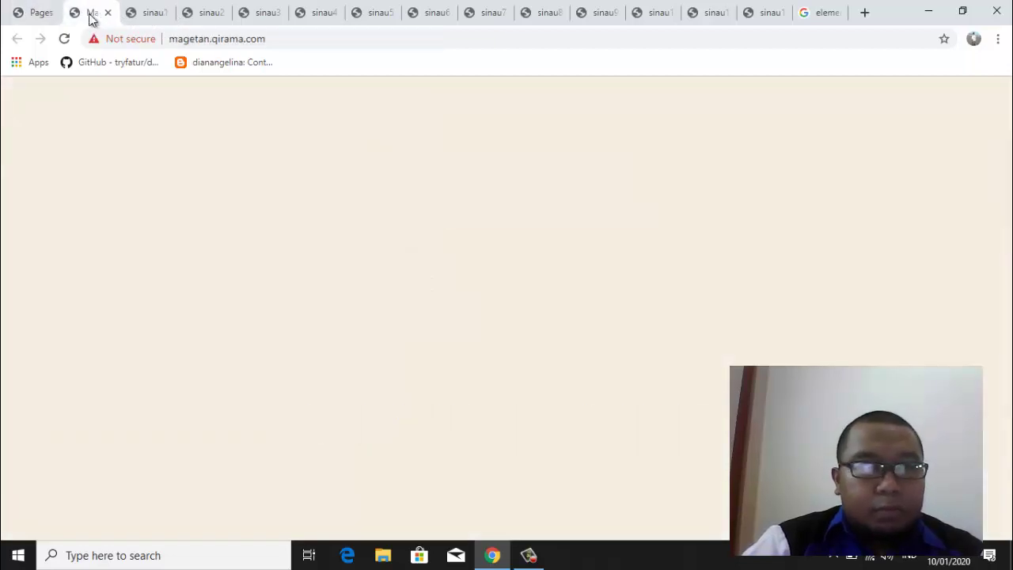
left_click(33, 14)
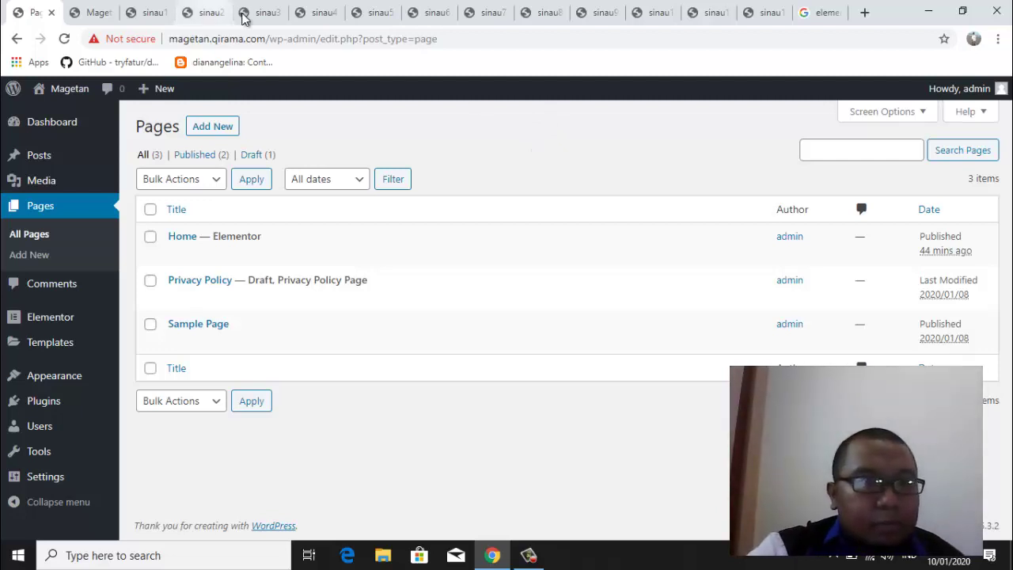
left_click(93, 14)
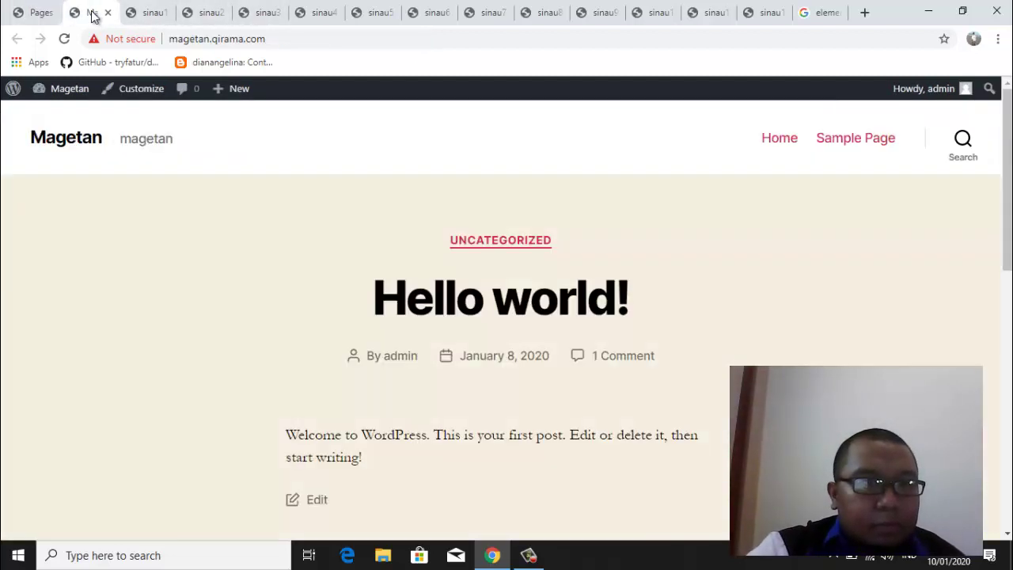
left_click(29, 14)
Open the Magetan Home page's public view in a new tab and switch to it
mouse_move(334, 273)
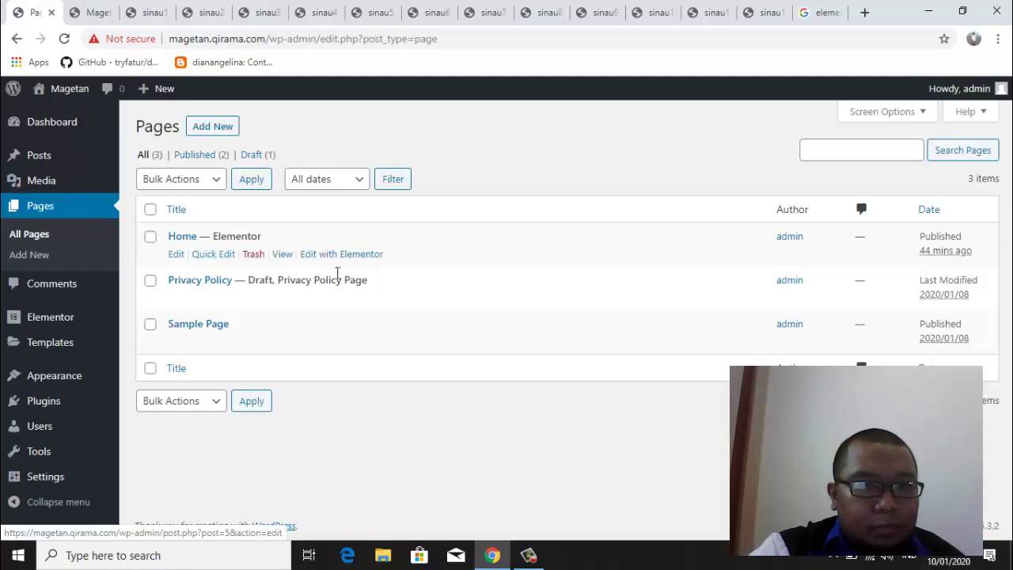
right_click(283, 258)
left_click(299, 265)
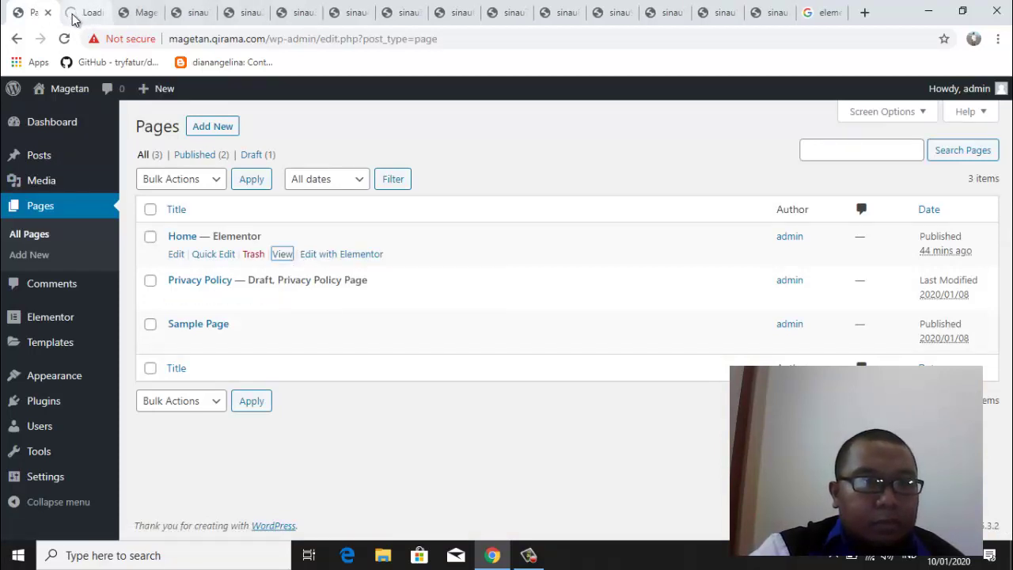
left_click(74, 16)
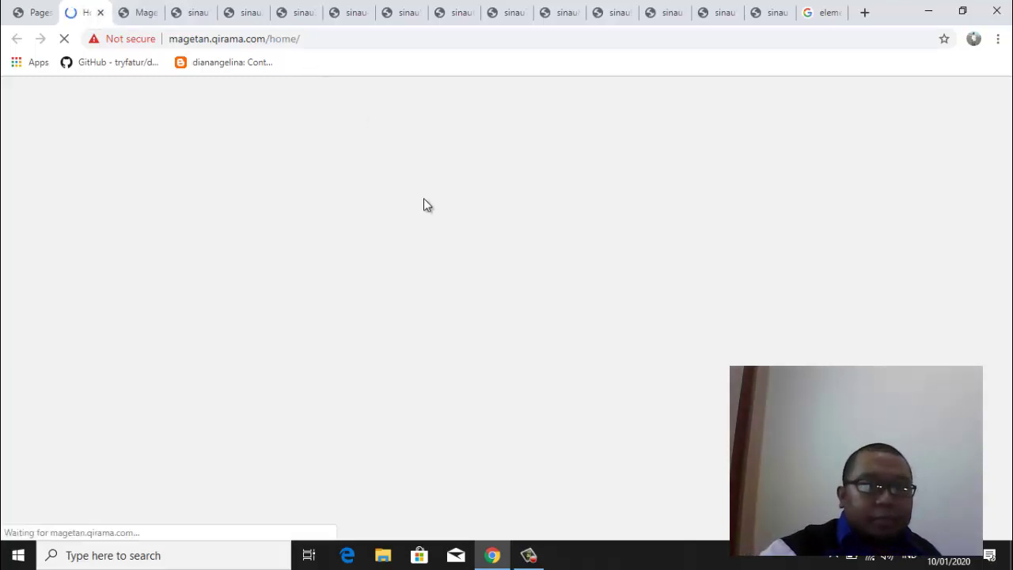
Search Windows for 'not' and launch the Notepad result
left_click(148, 553)
type("not")
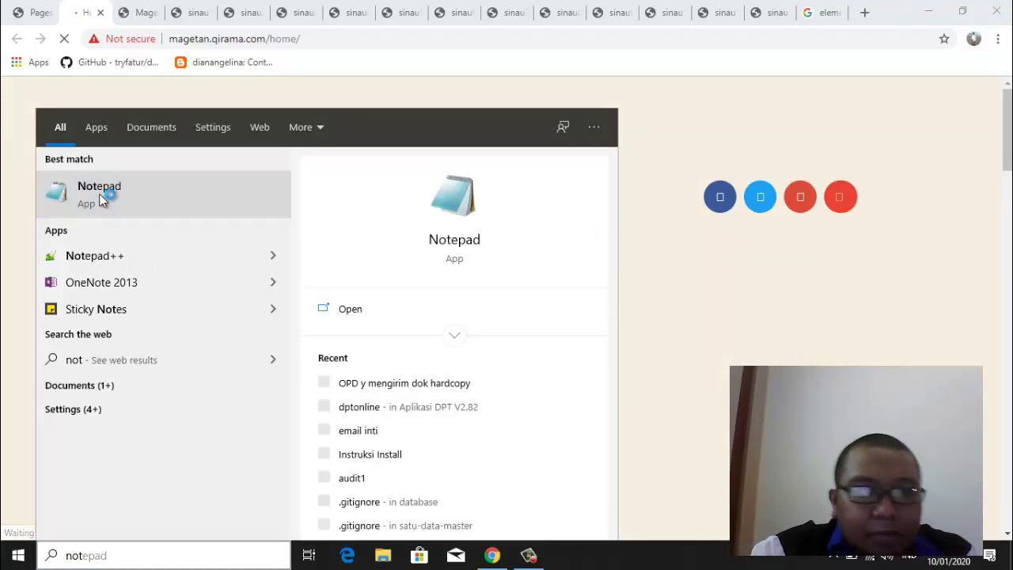
left_click(104, 198)
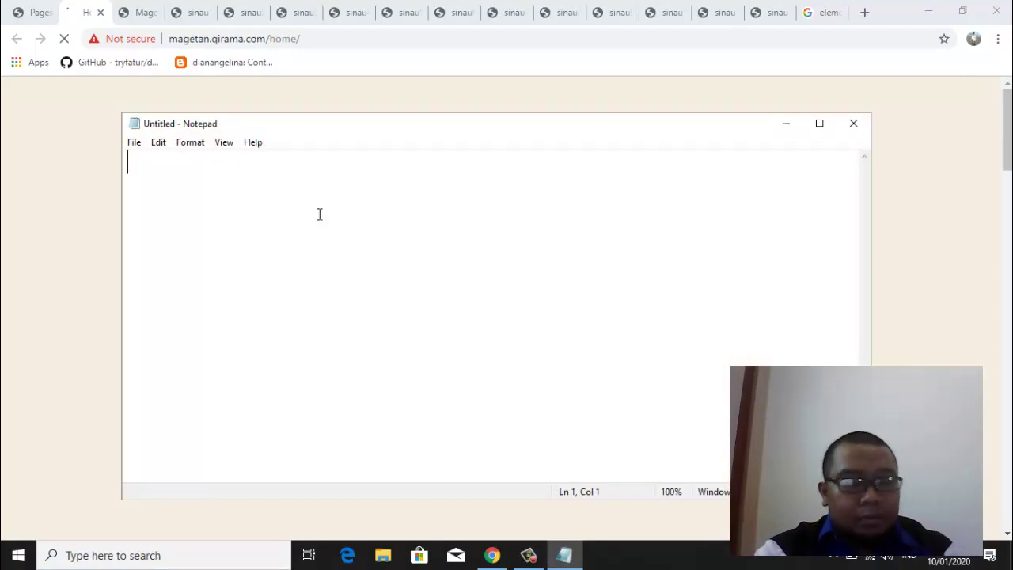
Type sinau1.qirama.com, copy it and paste it repeatedly onto new lines below
type("s")
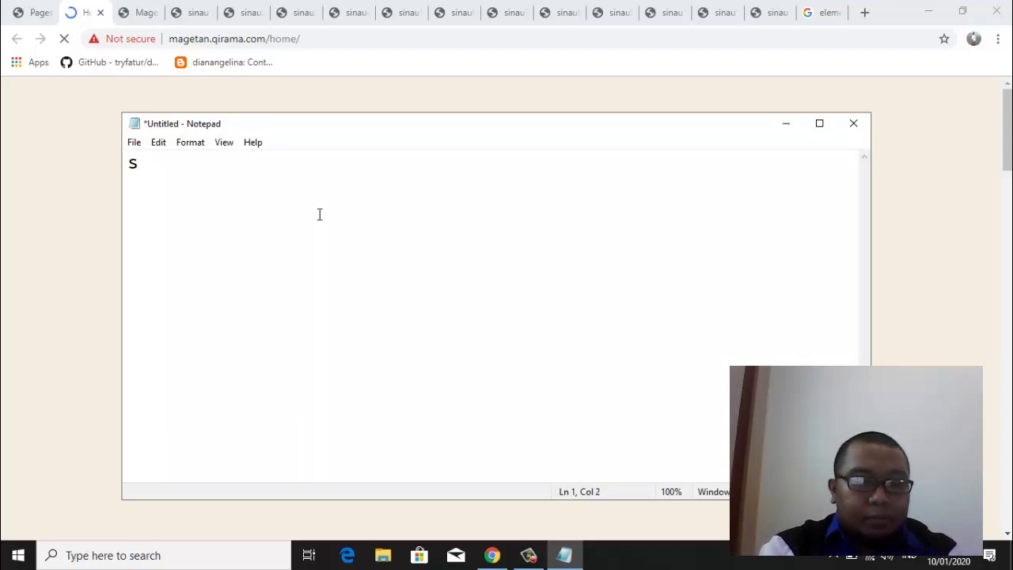
type("inau")
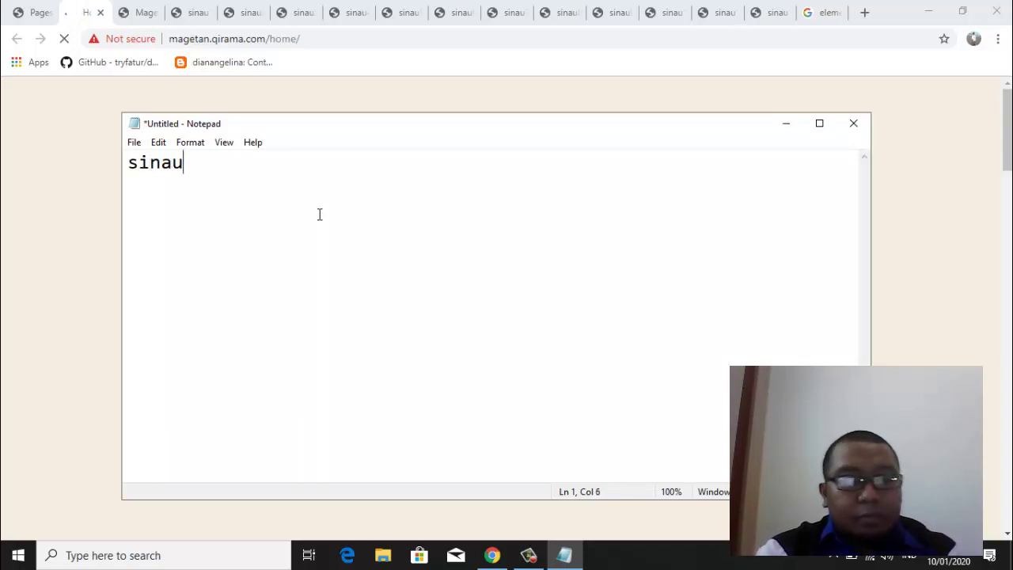
type("1.")
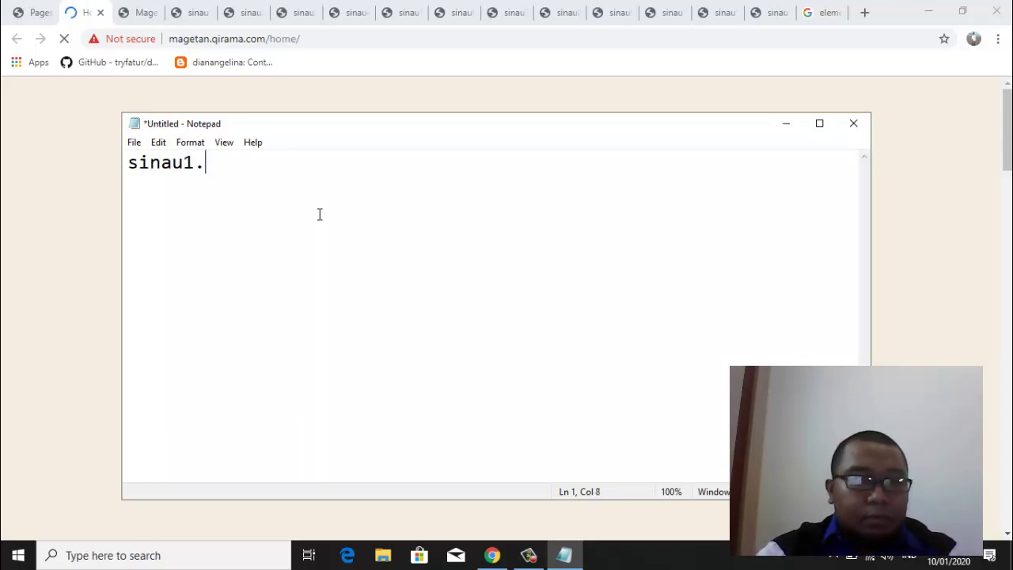
type("q")
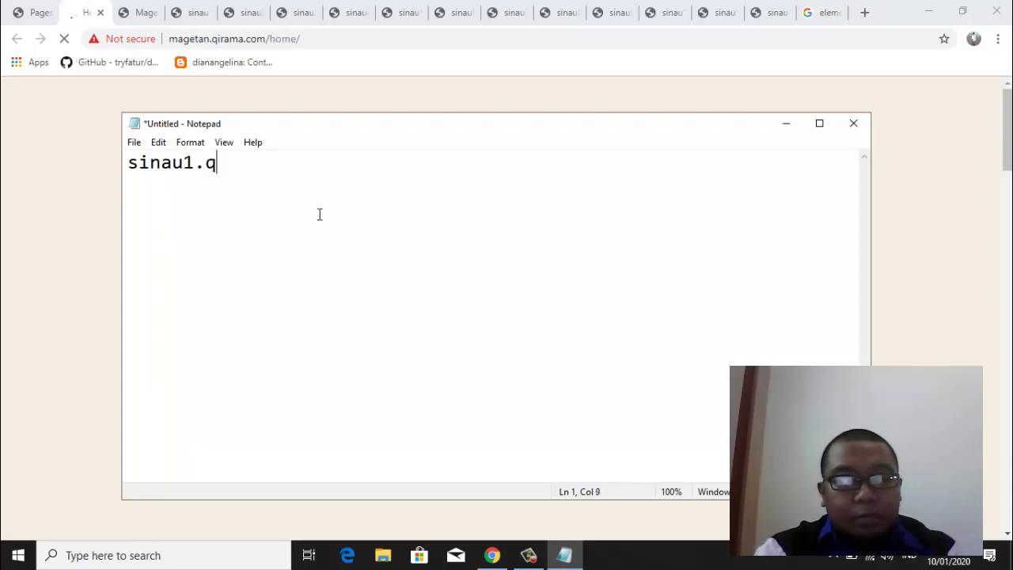
type("irama")
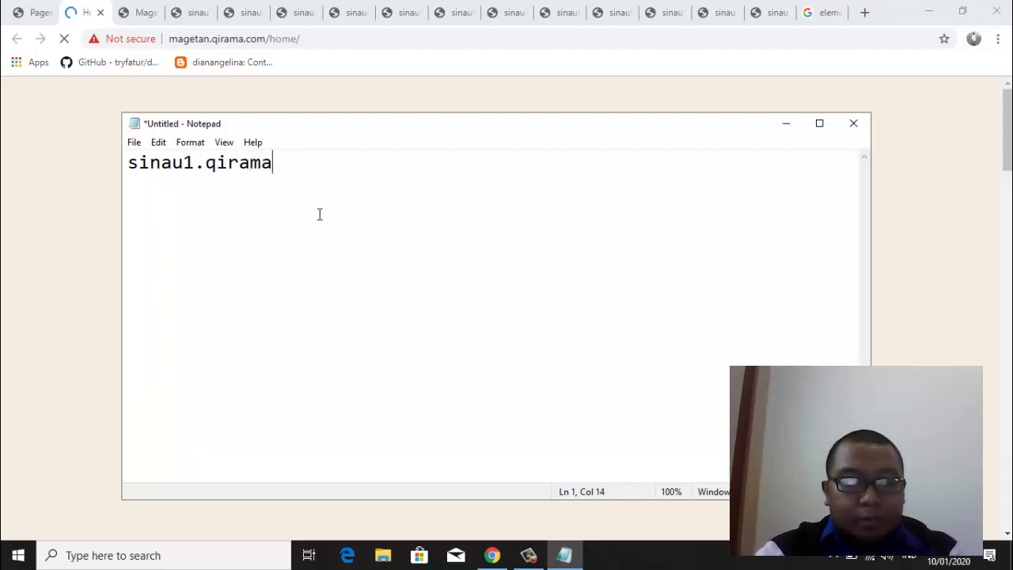
type(".com")
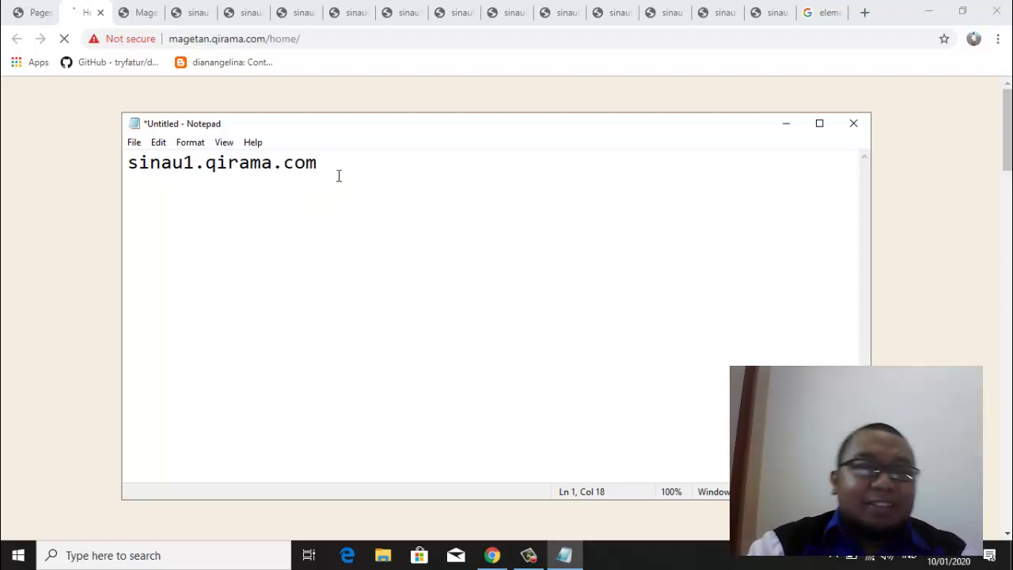
left_click_drag(332, 165, 116, 169)
key("ctrl+c")
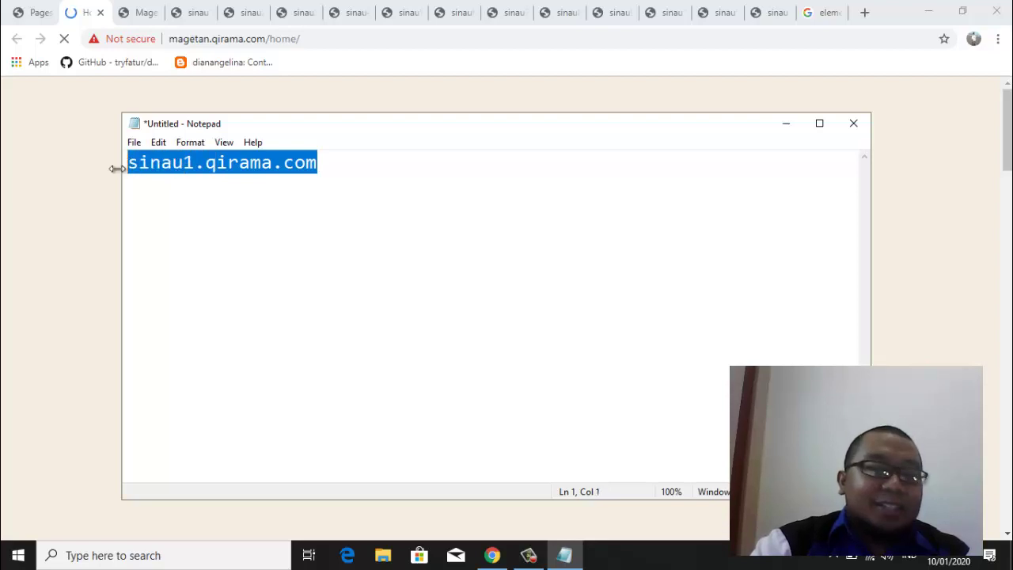
left_click(345, 163)
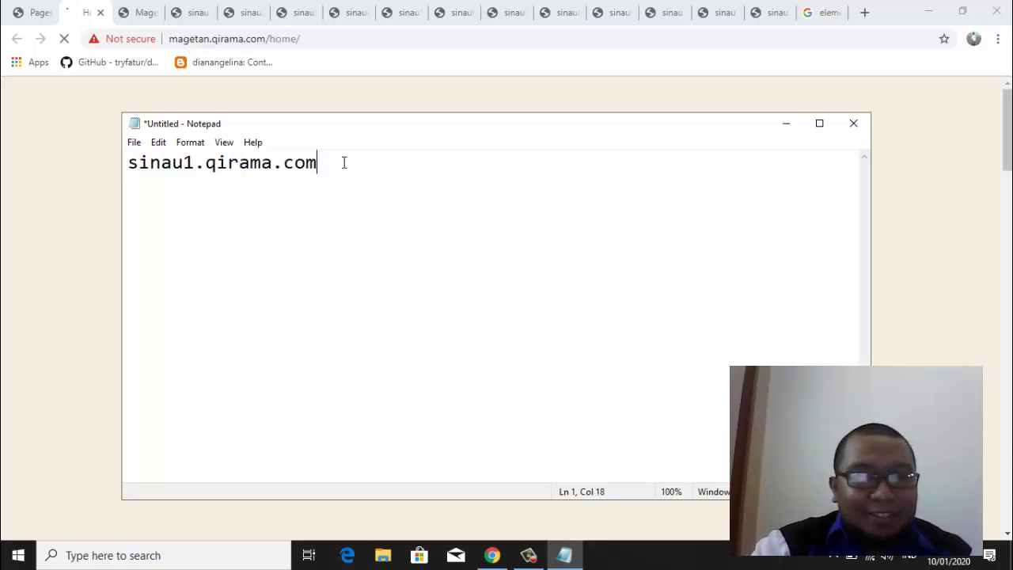
key("Return")
key("ctrl+v")
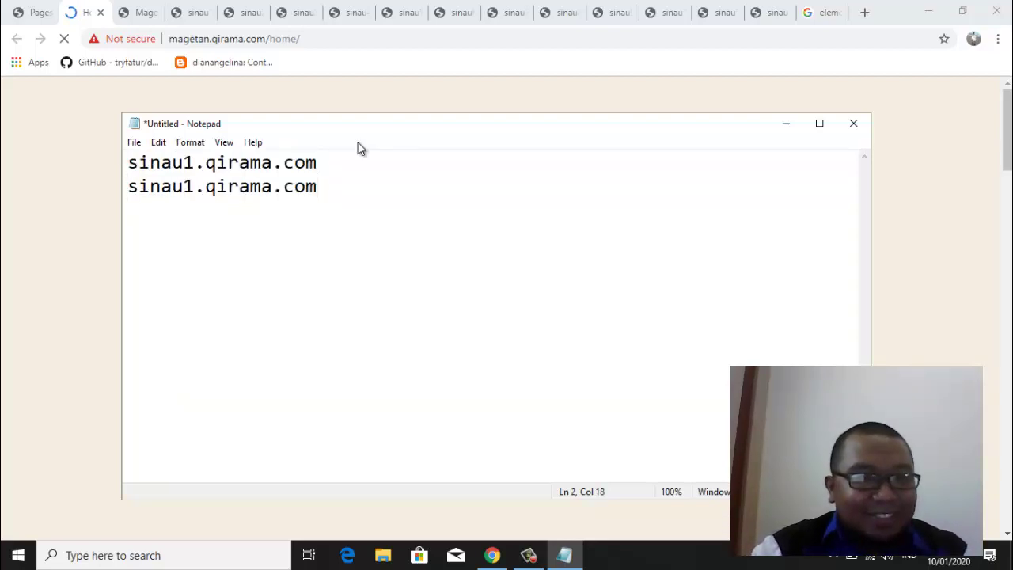
key("Return")
key("ctrl+v")
key("Return")
key("ctrl+v")
key("Return")
key("ctrl+v")
key("Return")
key("ctrl+v")
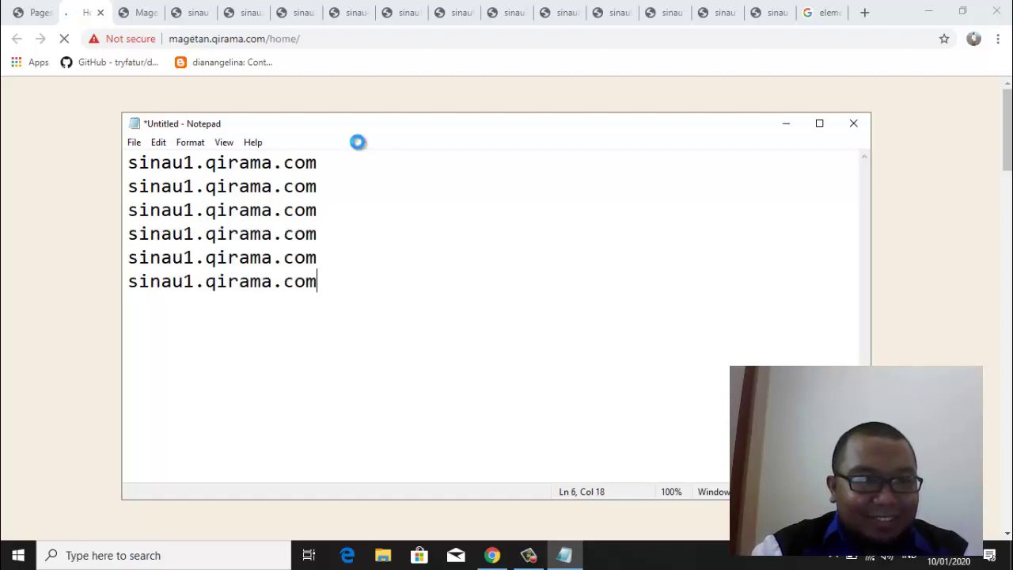
key("Return")
key("ctrl+v")
key("Return")
key("ctrl+v")
key("Return")
key("ctrl+v")
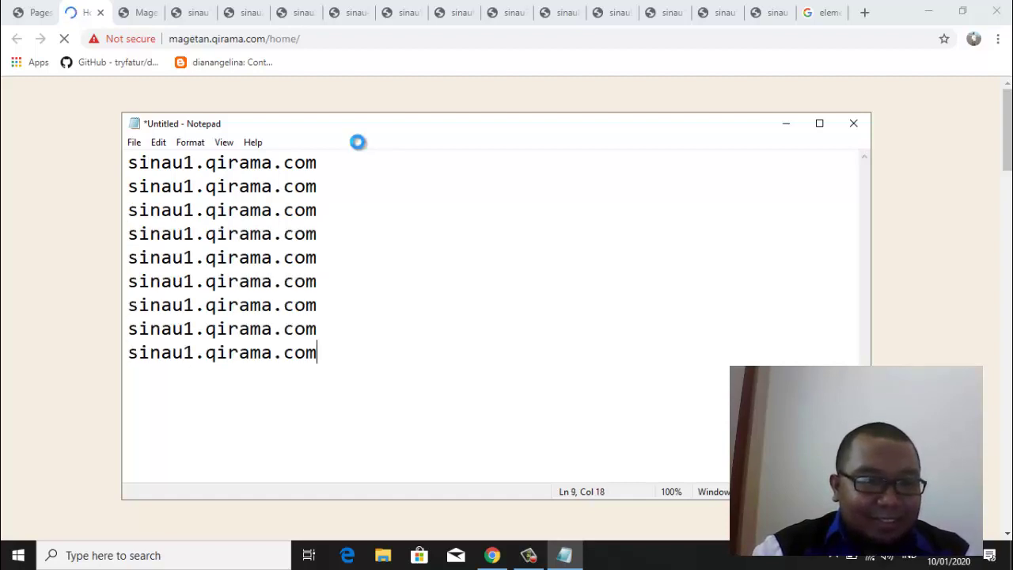
key("Return")
key("ctrl+v")
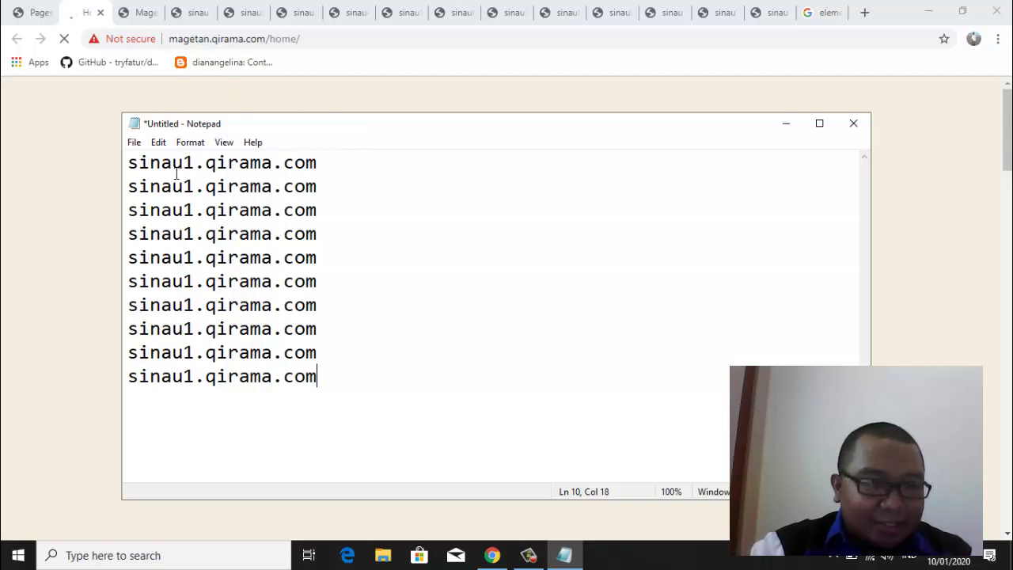
Renumber the copied lines to sinau2 through sinau10.qirama.com
left_click(190, 186)
key("shift+Left")
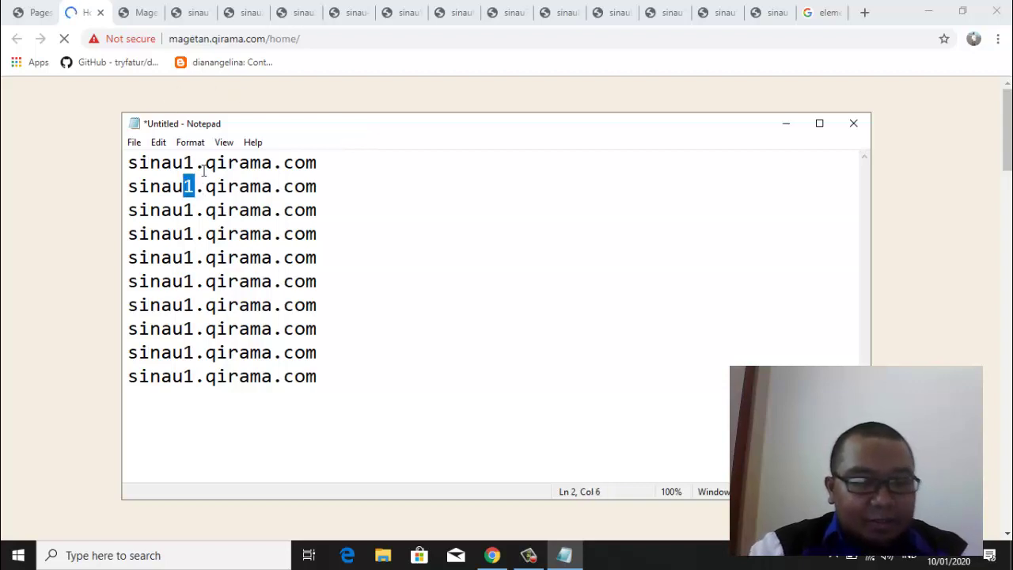
type("2")
left_click(194, 210)
key("shift+Left")
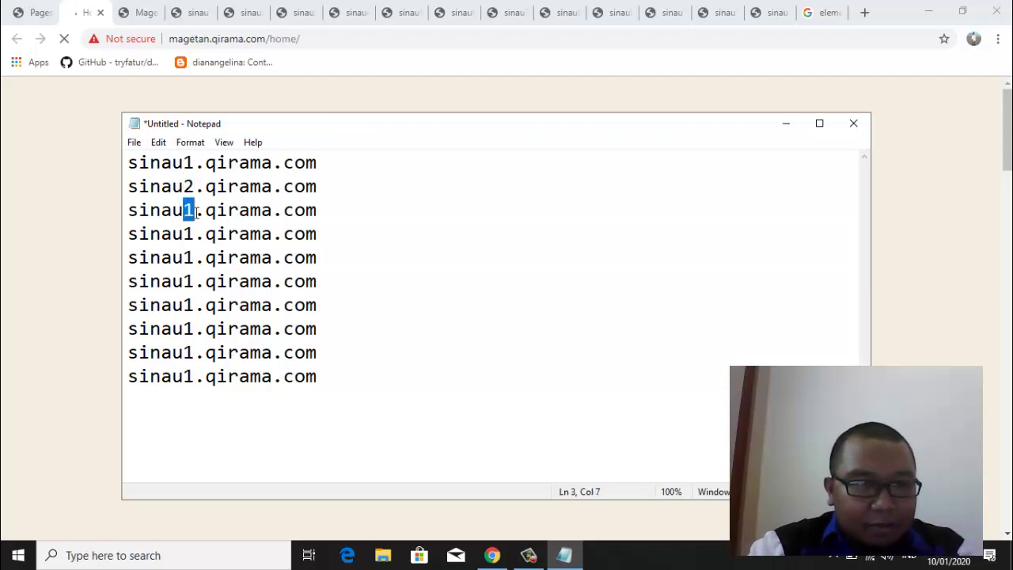
type("3")
left_click(191, 235)
key("shift+Left")
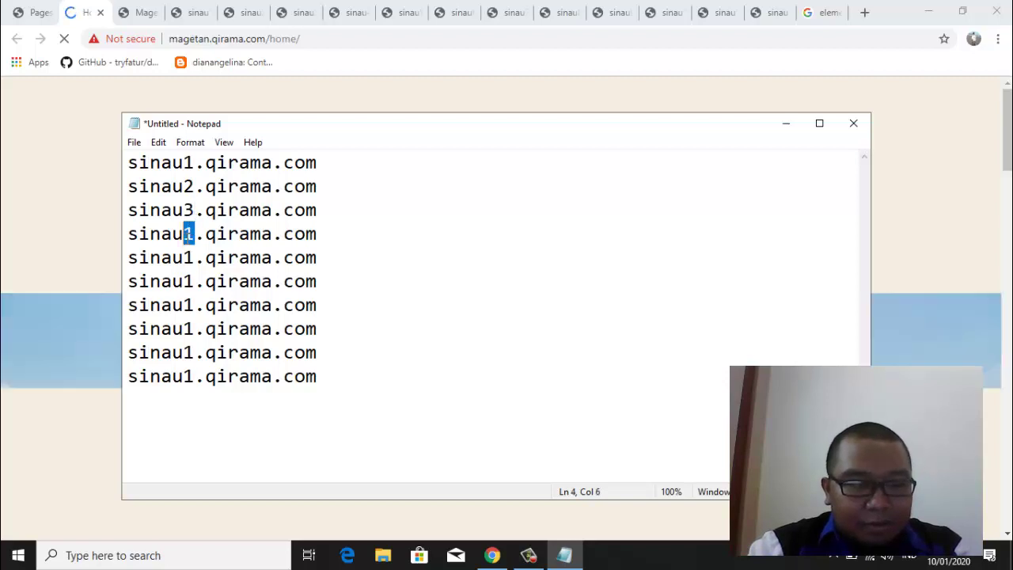
type("4")
left_click(190, 258)
key("shift+Left")
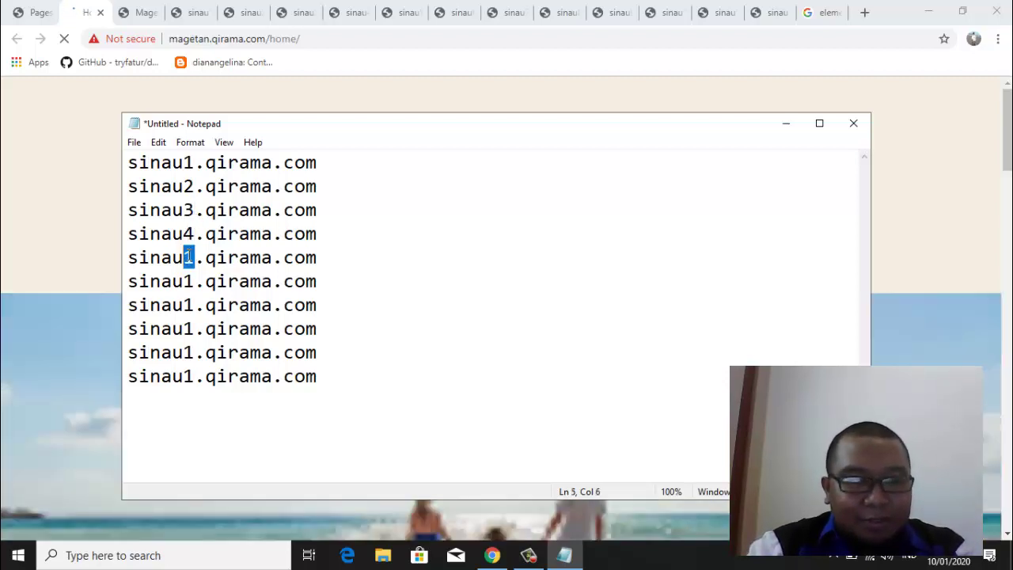
type("5")
left_click_drag(184, 281, 194, 282)
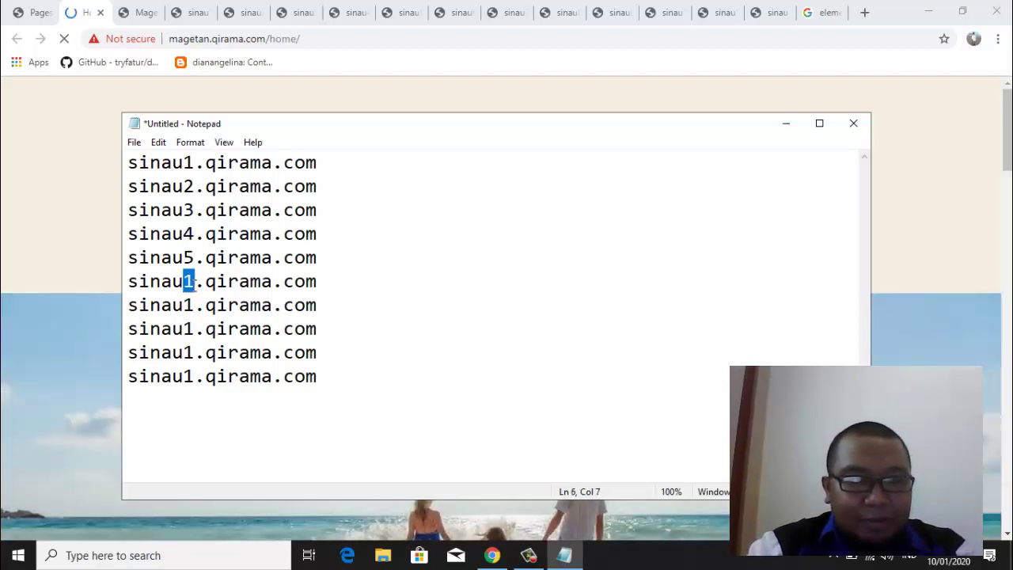
type("6")
left_click(194, 305)
key("shift+Left")
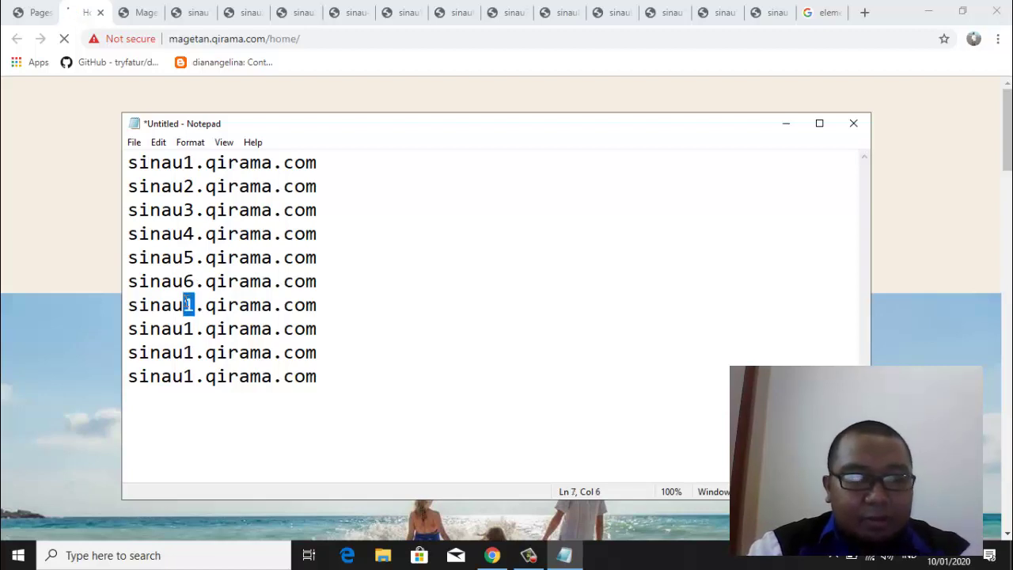
type("7")
left_click(194, 329)
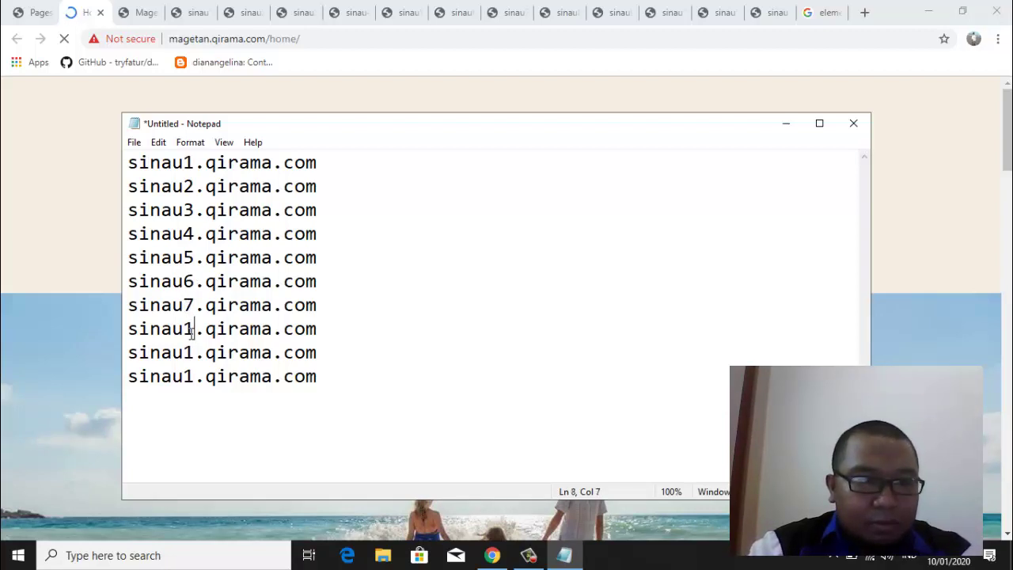
key("shift+Left")
type("8")
left_click(194, 353)
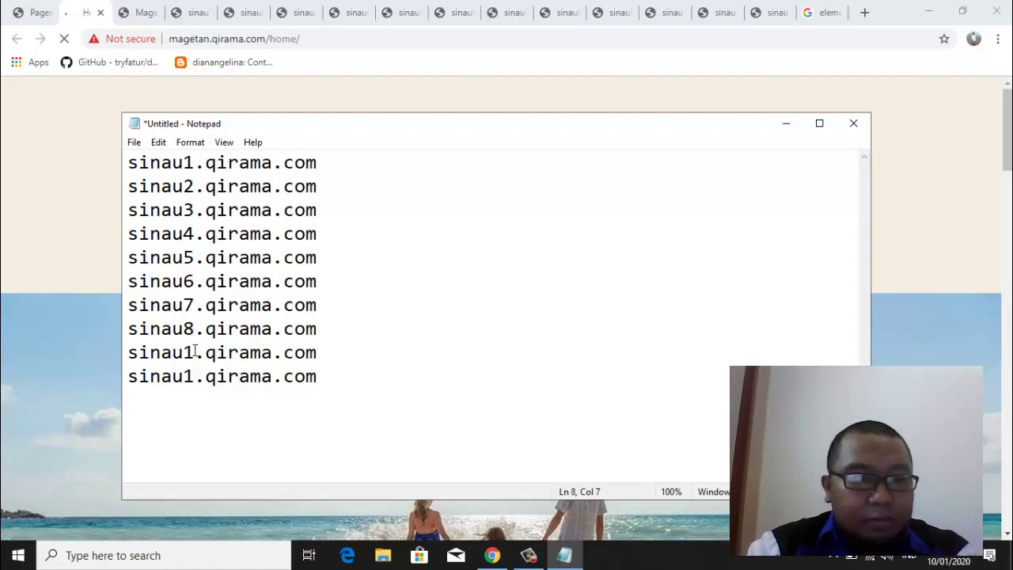
key("shift+Left")
type("9")
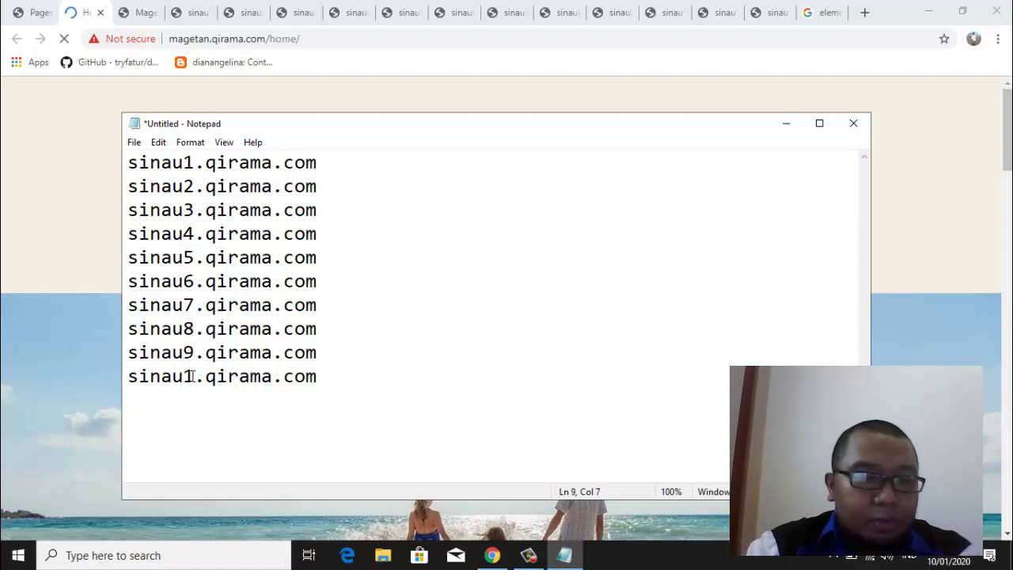
left_click(194, 376)
type("0")
Add two more lines and renumber them sinau11 and sinau12.qirama.com
left_click(331, 382)
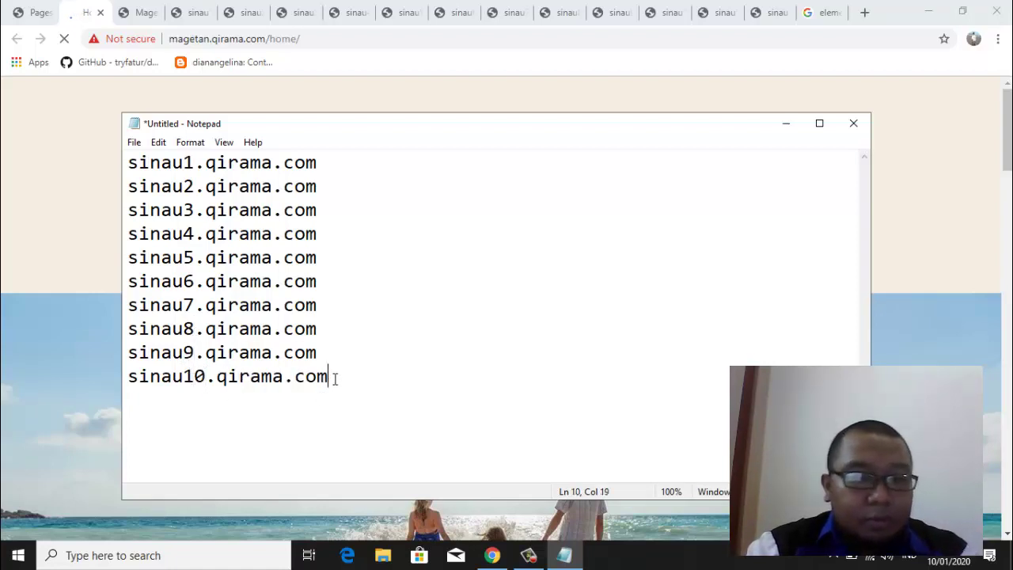
key("Return")
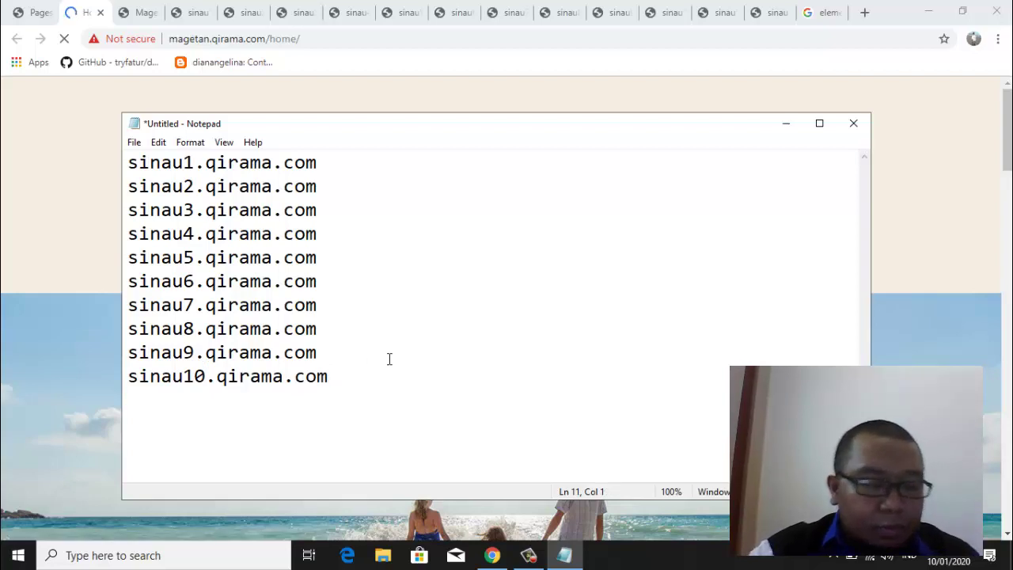
key("ctrl+v")
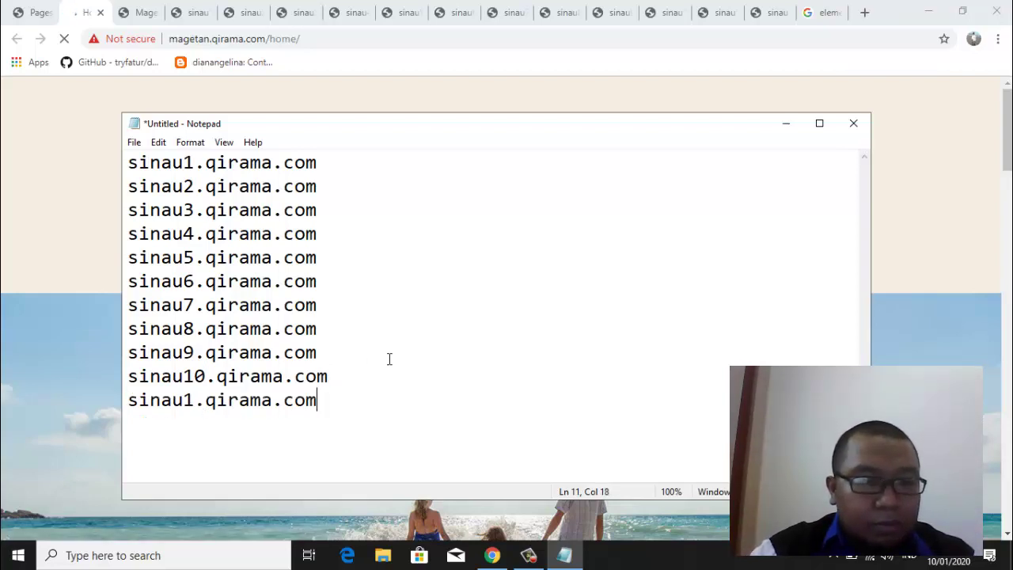
key("Return")
key("ctrl+v")
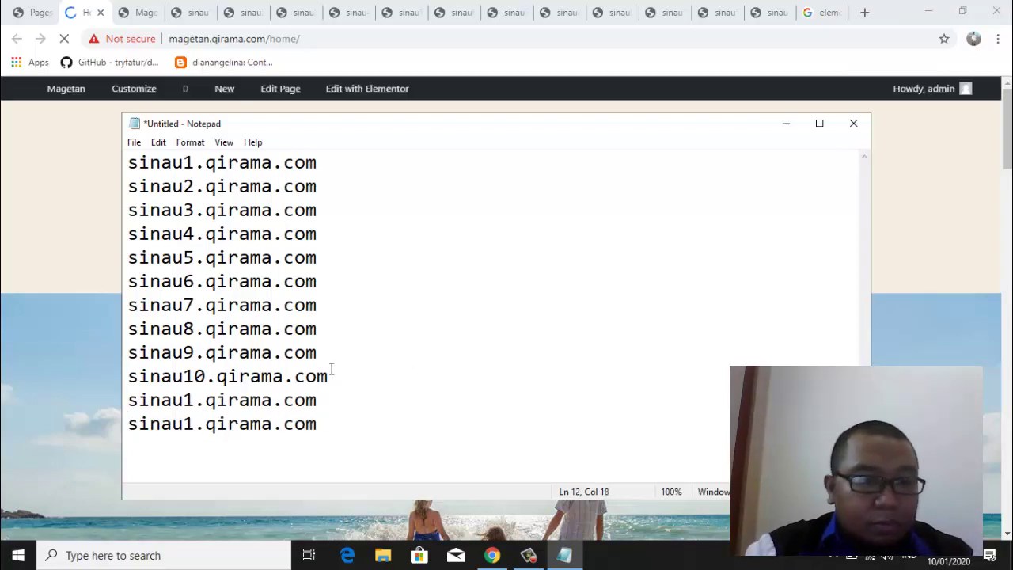
left_click(195, 401)
type("1")
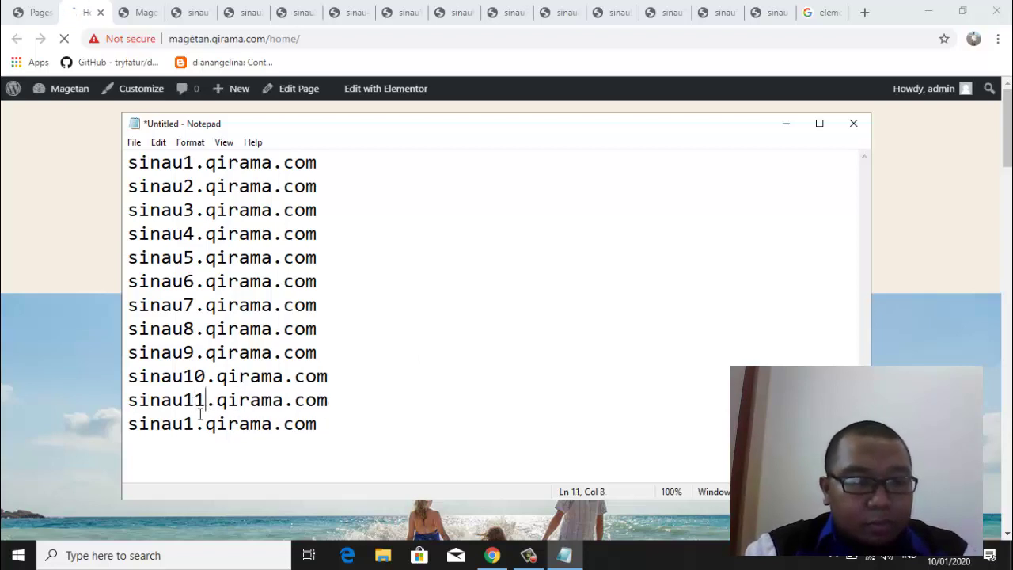
left_click(196, 425)
type("2")
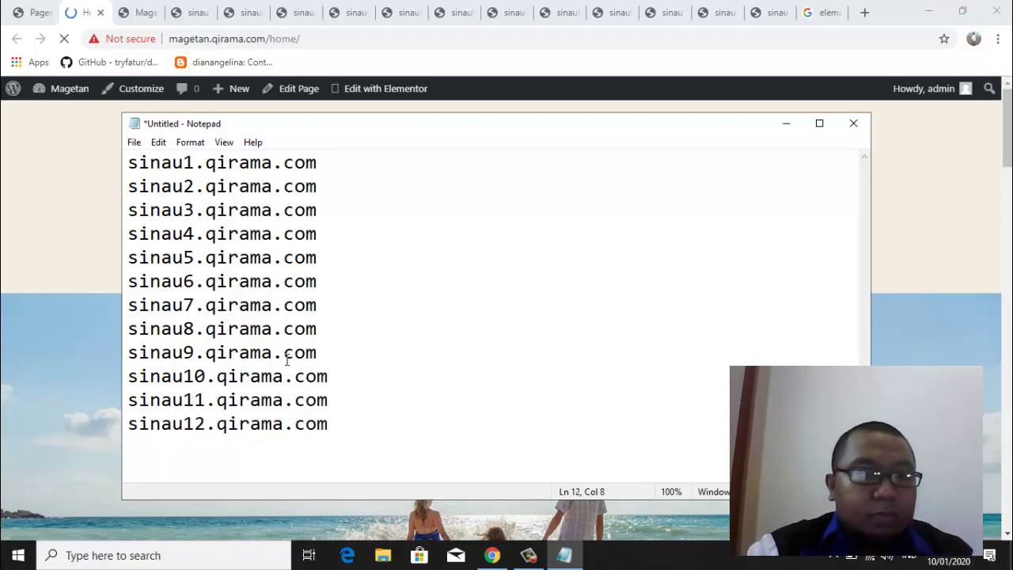
left_click(357, 160)
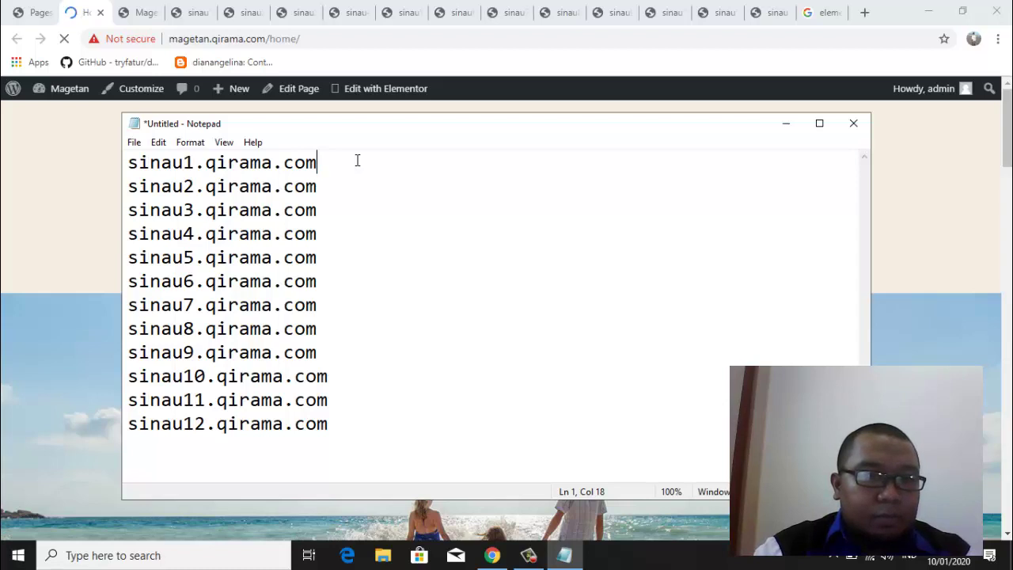
Under sinau1.qirama.com, add a 'user: admin' line and a password line
key("Return")
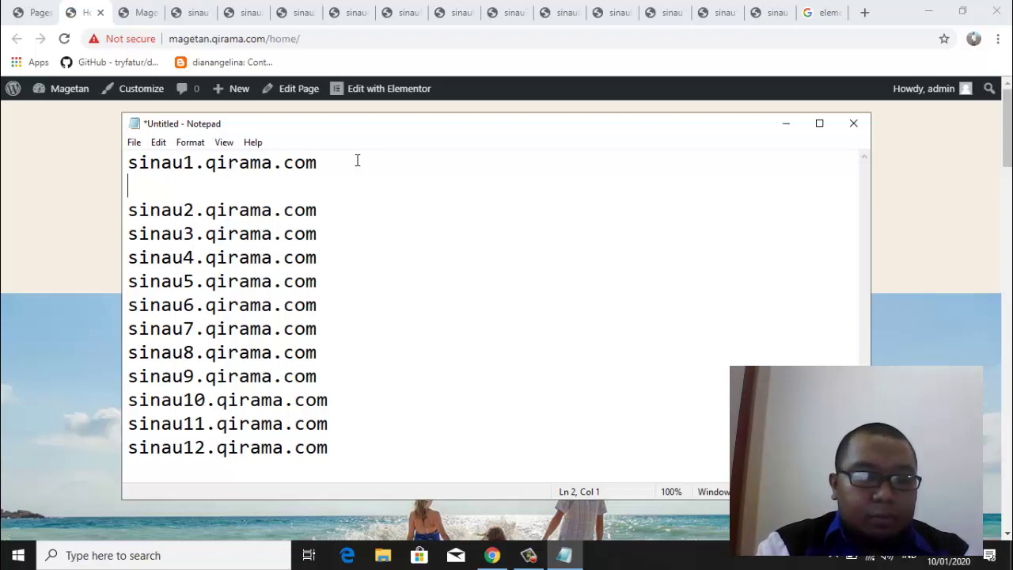
type("user")
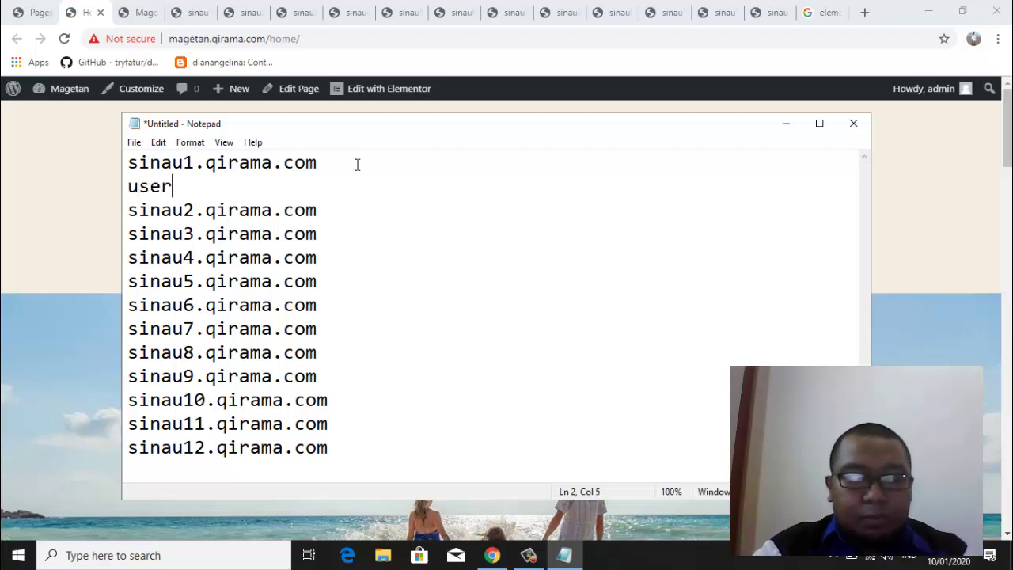
type(": ")
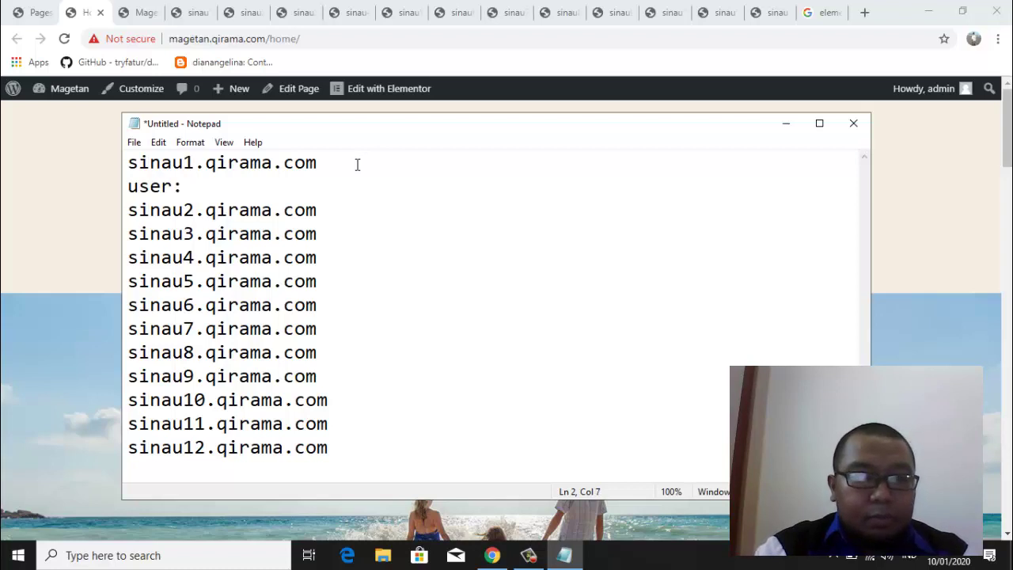
type("admin")
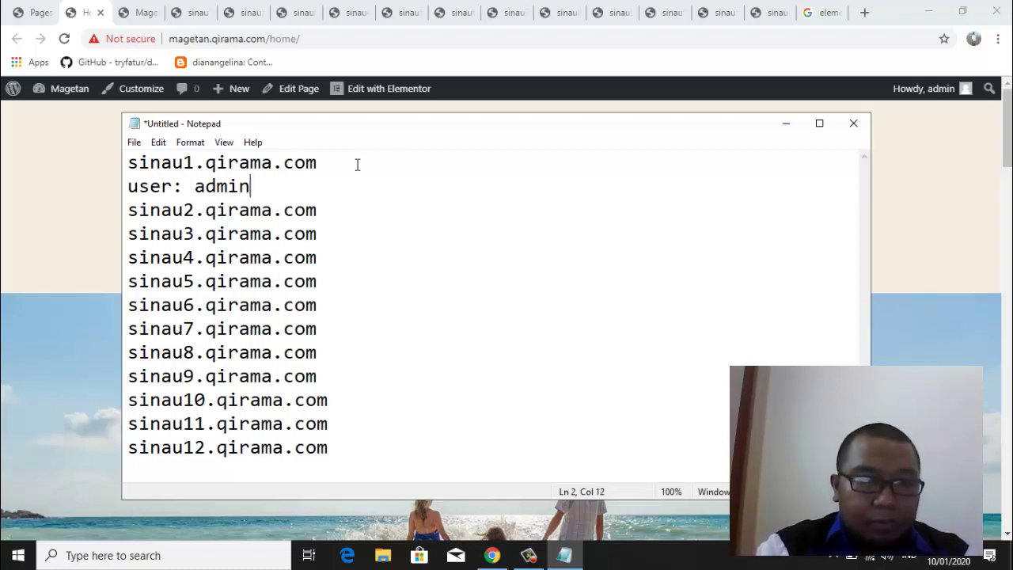
key("Return")
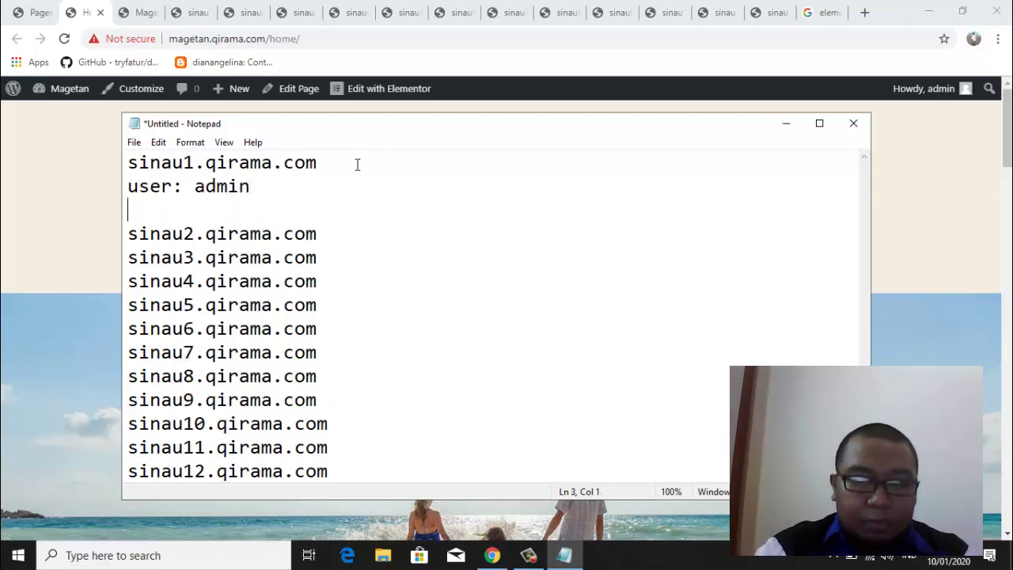
type("pass")
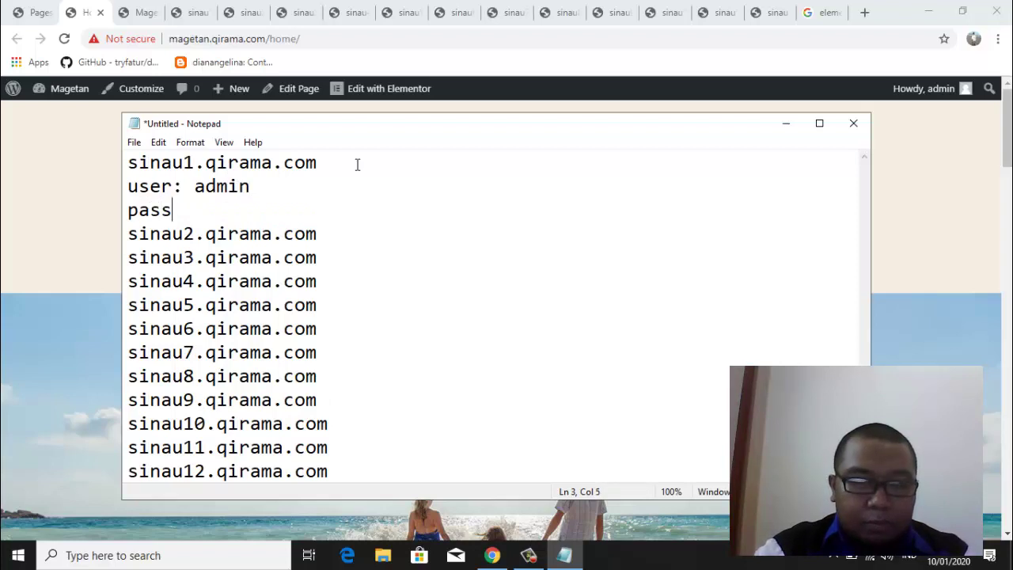
type(": s")
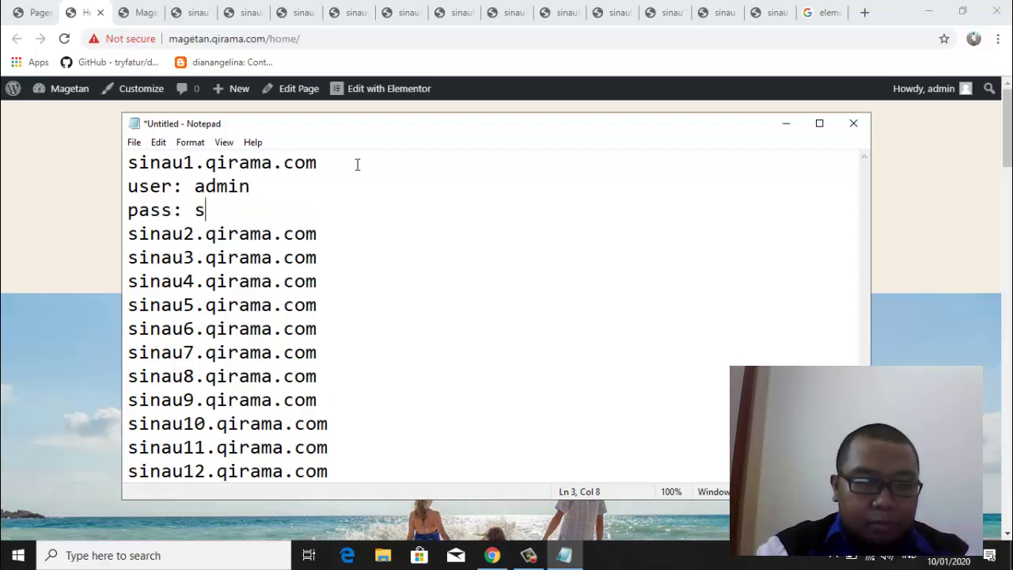
type("inau1")
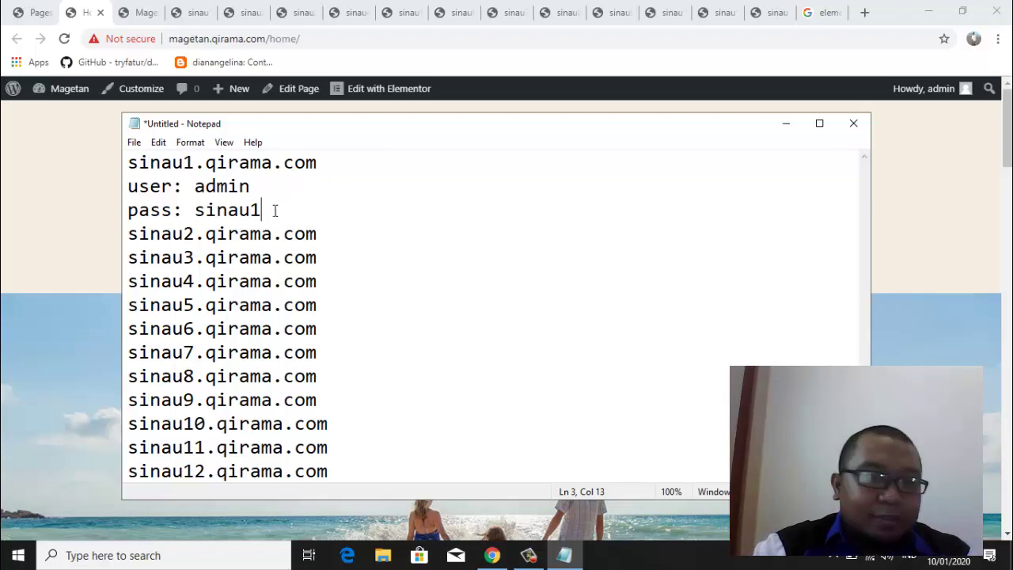
Copy the login lines under sinau2 and sinau3, adjusting each password's final digit
left_click_drag(271, 211, 119, 182)
key("ctrl+c")
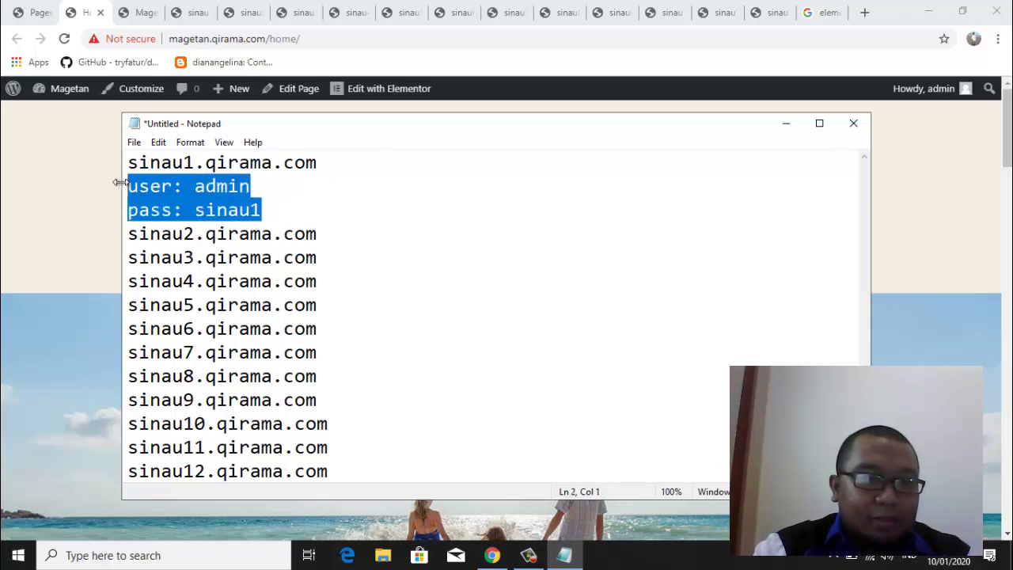
left_click(354, 231)
key("Return")
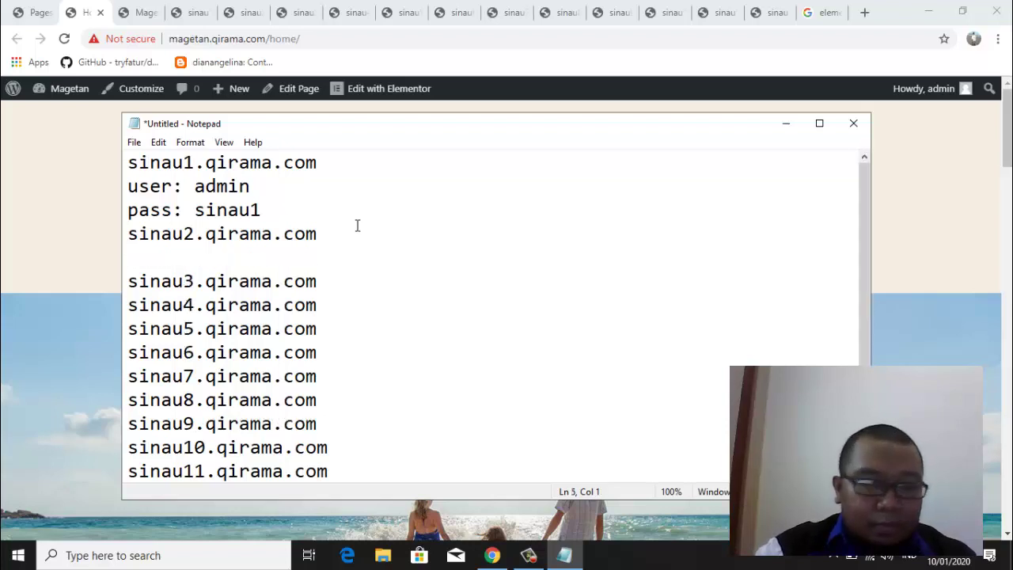
key("ctrl+v")
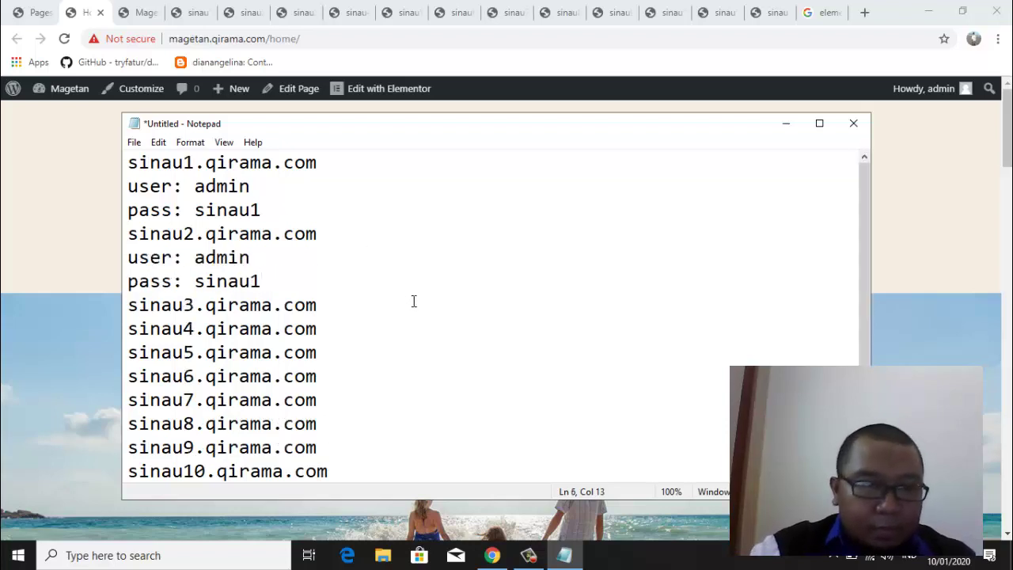
left_click_drag(263, 282, 252, 281)
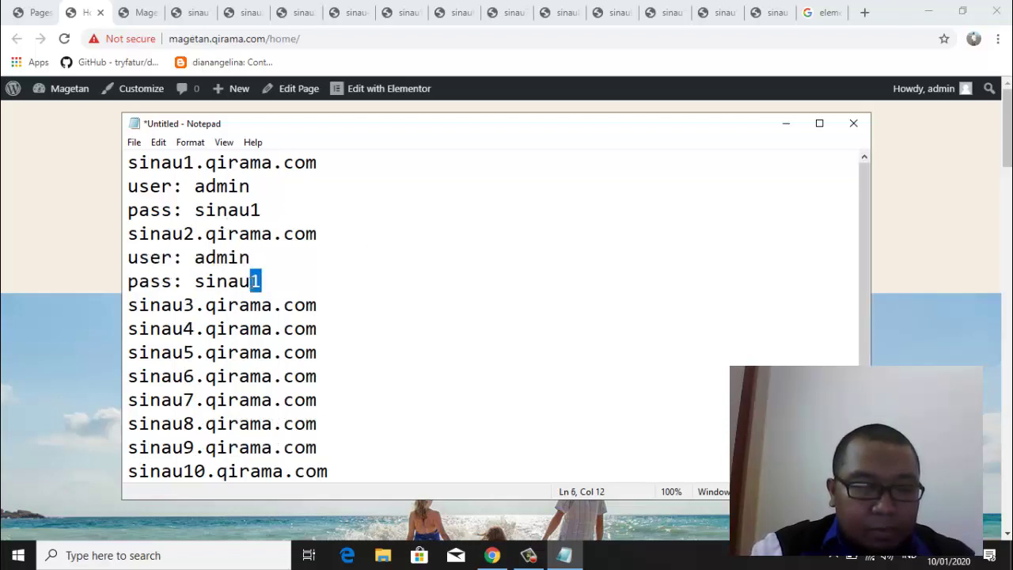
type("2")
left_click(344, 307)
key("Return")
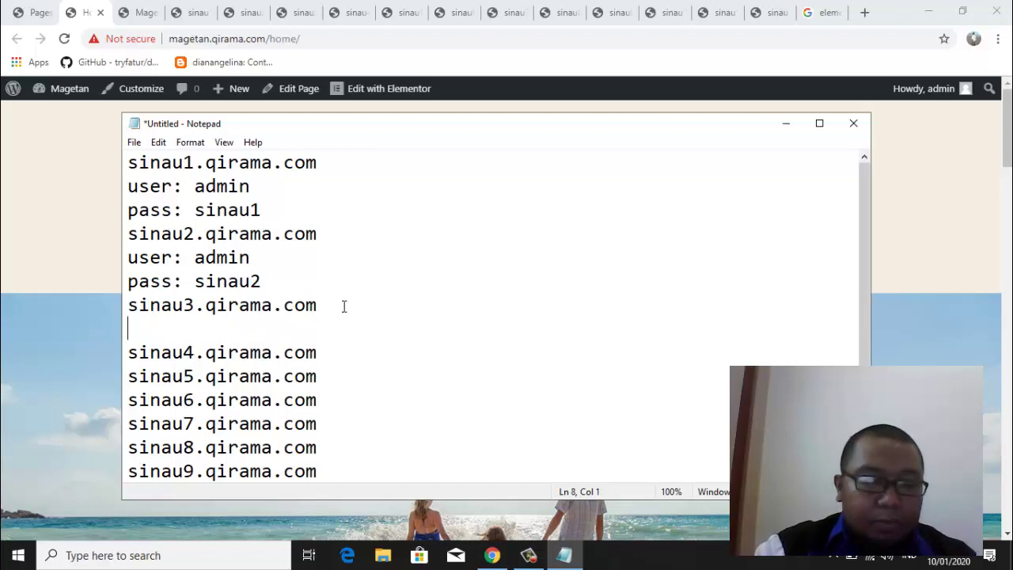
key("ctrl+v")
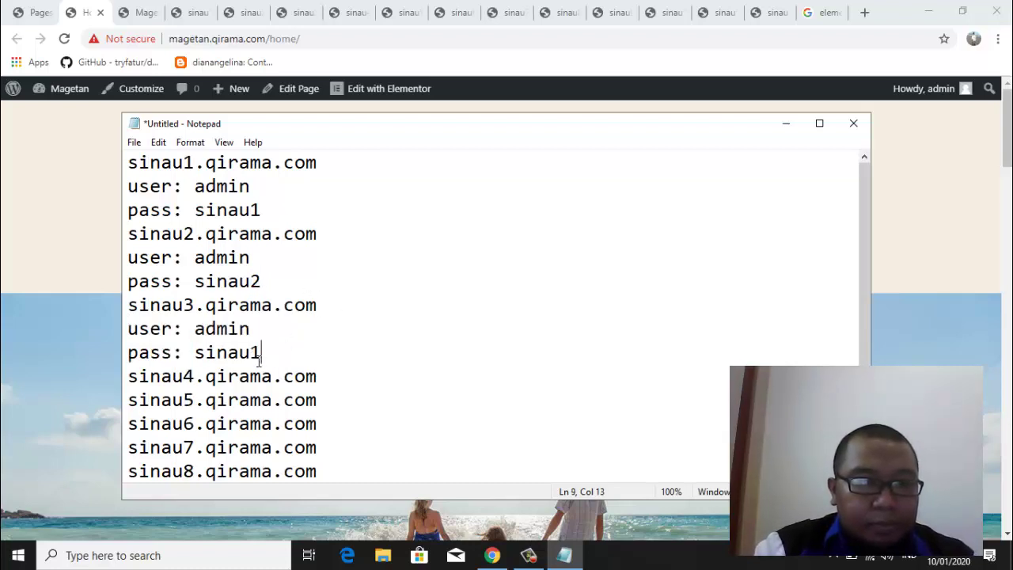
left_click_drag(262, 353, 252, 353)
type("3")
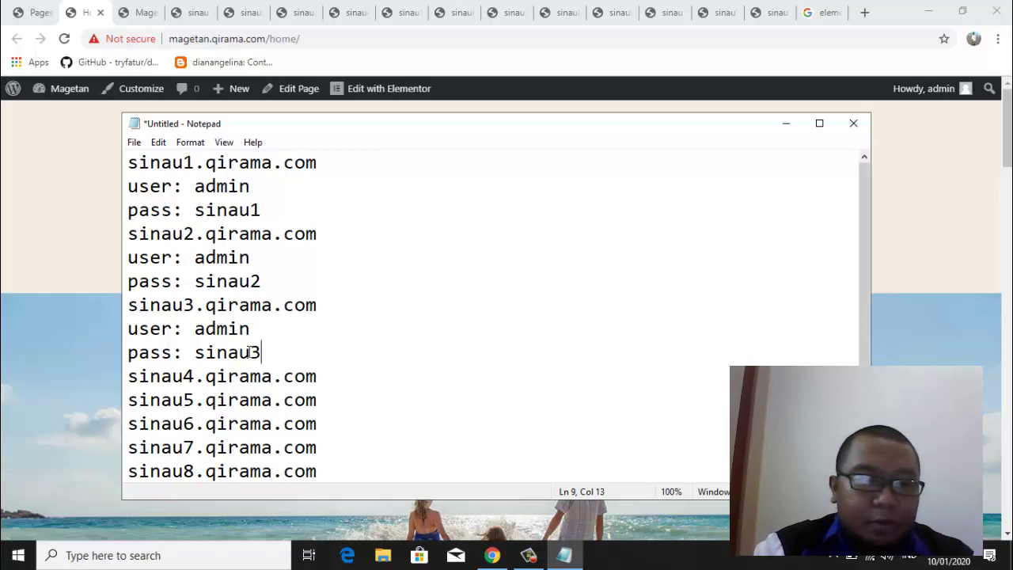
Delete the copied login lines under sinau3 and sinau2, plus the leftover blank line
left_click_drag(288, 350, 103, 333)
key("BackSpace")
key("BackSpace")
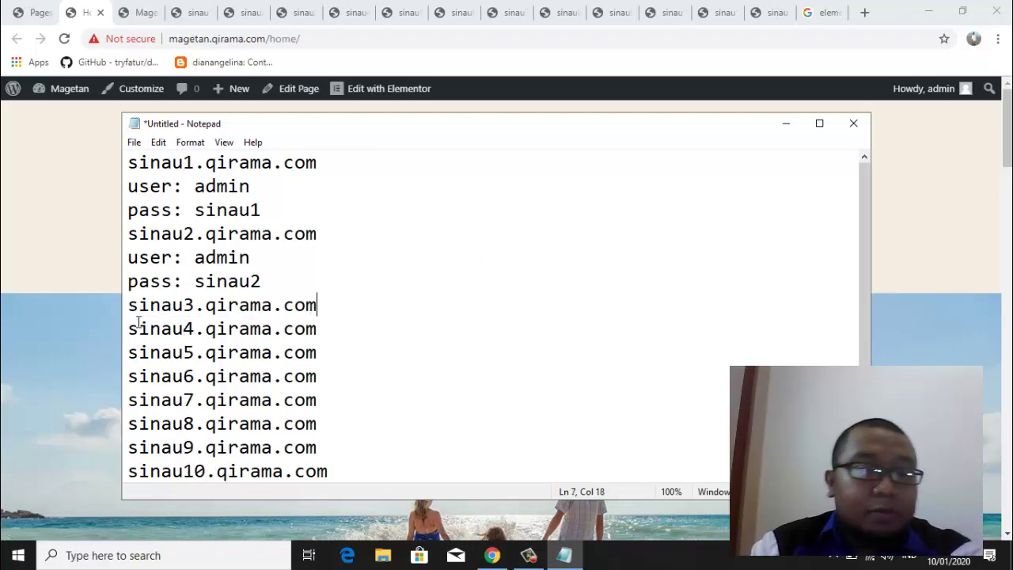
left_click_drag(266, 286, 124, 256)
key("BackSpace")
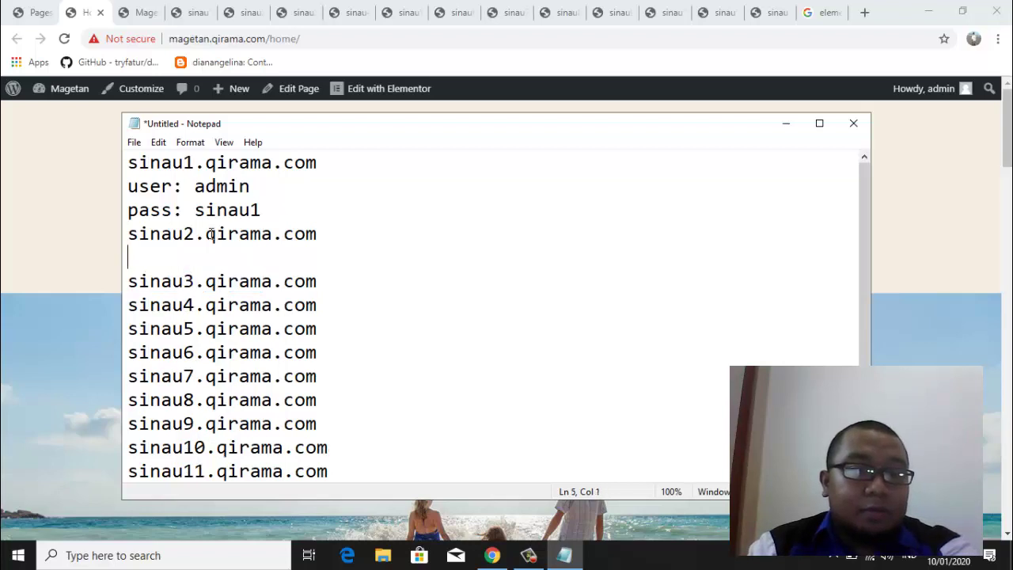
key("BackSpace")
left_click(407, 310)
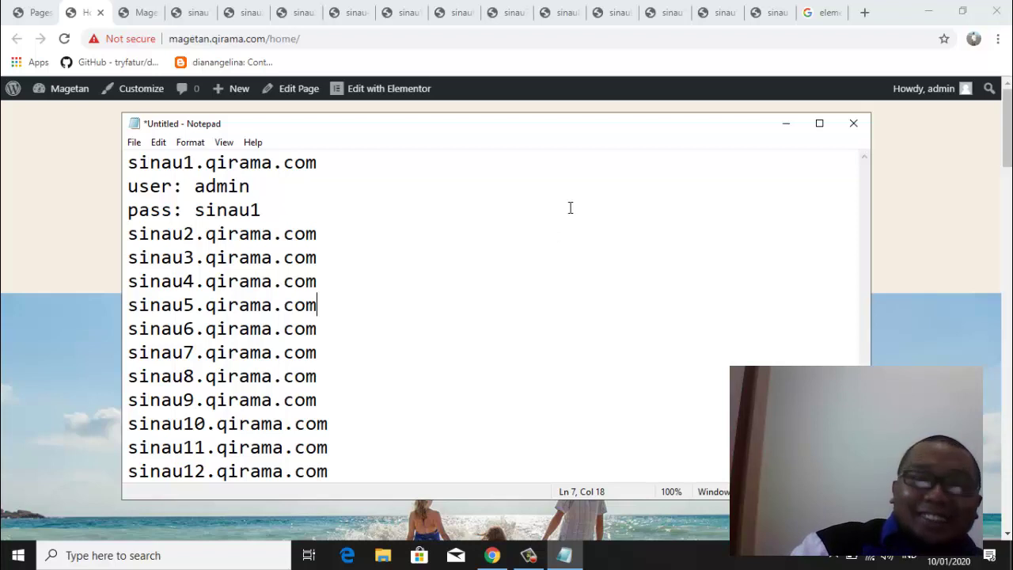
Nudge the Notepad window aside and bring the Magetan Home page browser to the front
mouse_move(522, 124)
left_mouse_down()
mouse_move(543, 80)
mouse_move(526, 121)
left_mouse_up()
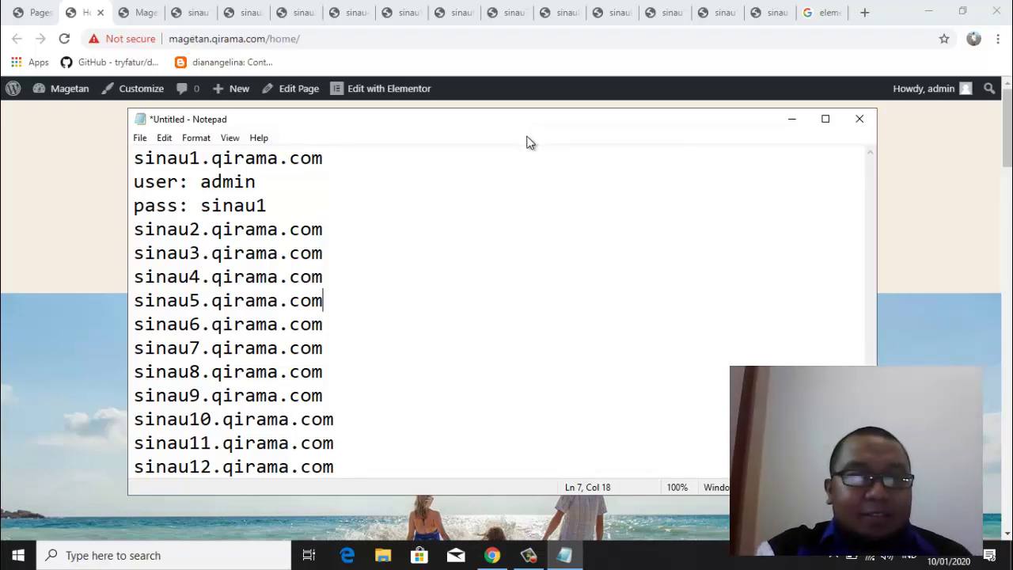
left_click_drag(528, 131, 520, 142)
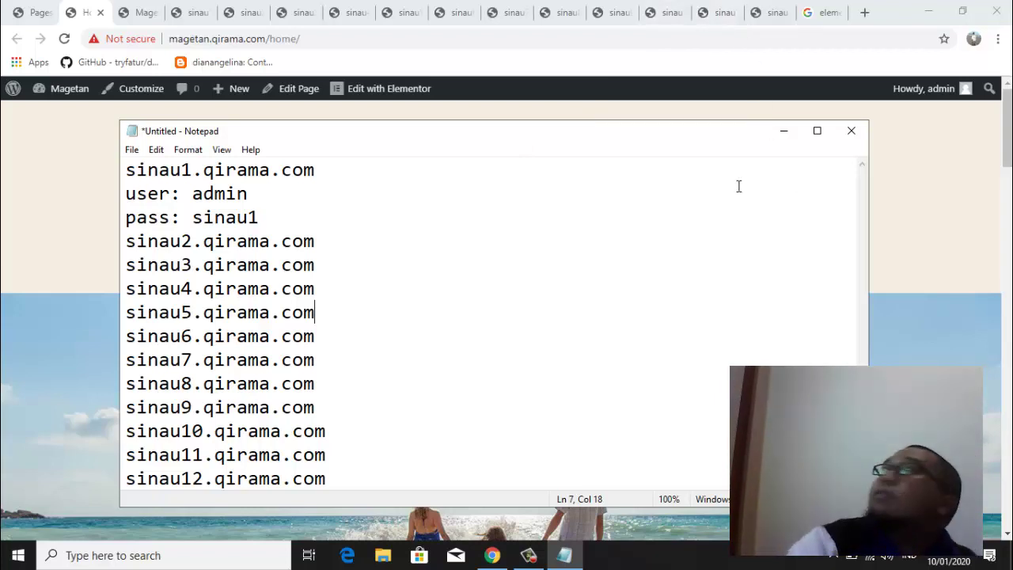
left_click(53, 250)
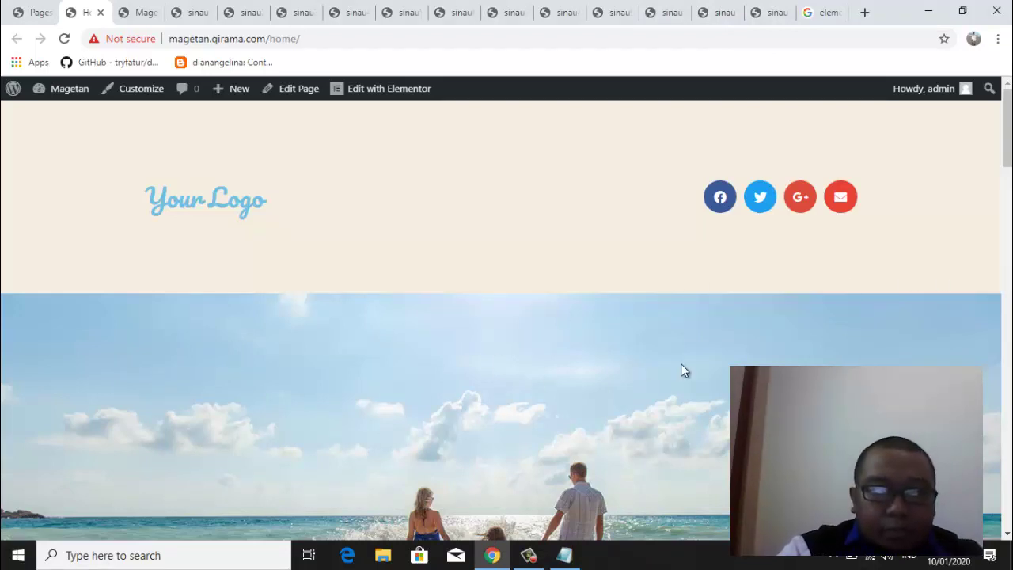
Append /wp-admin to the first line so it reads sinau1.qirama.com/wp-admin
left_click(564, 555)
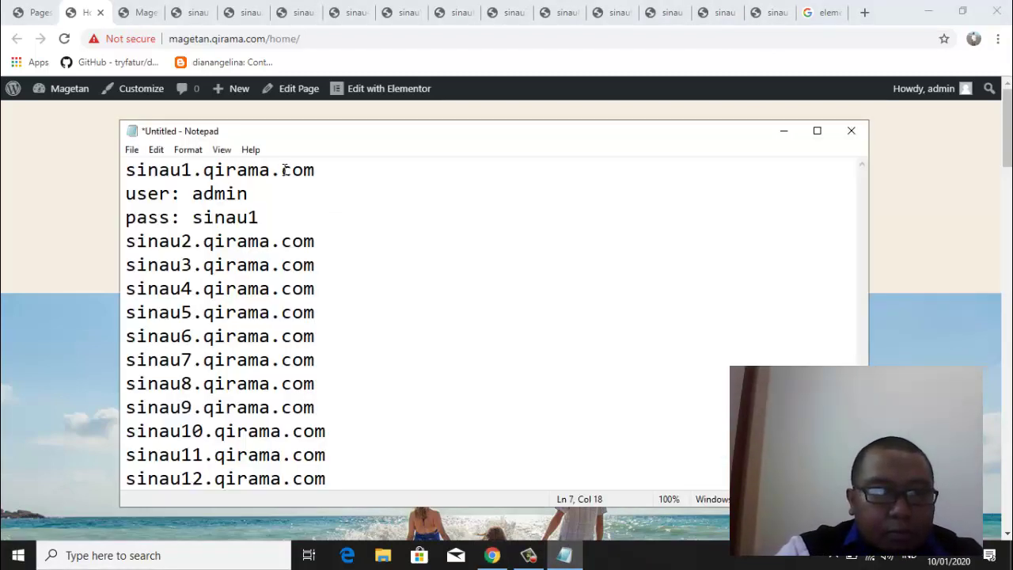
left_click(336, 169)
type("/")
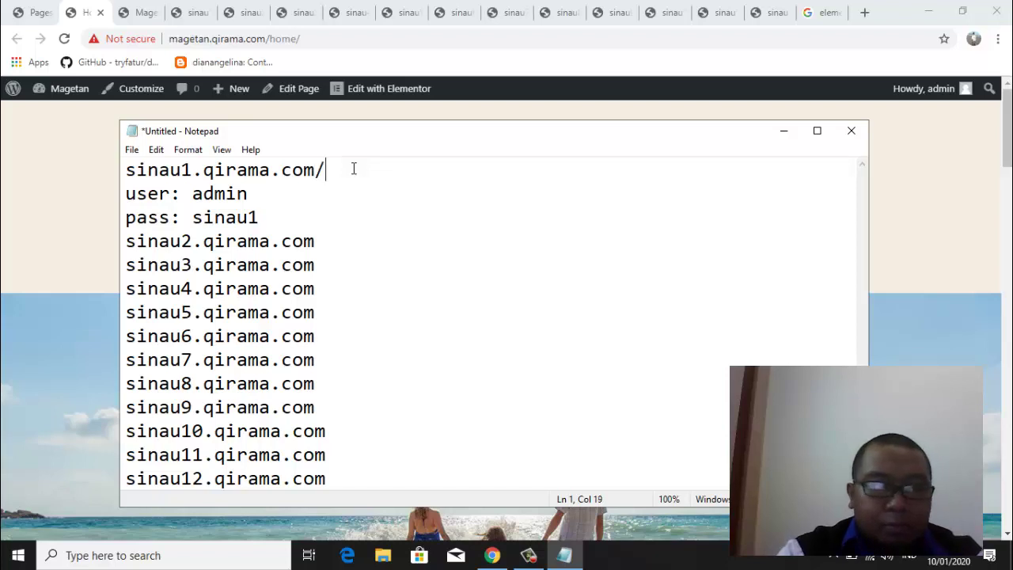
type("wp-ad")
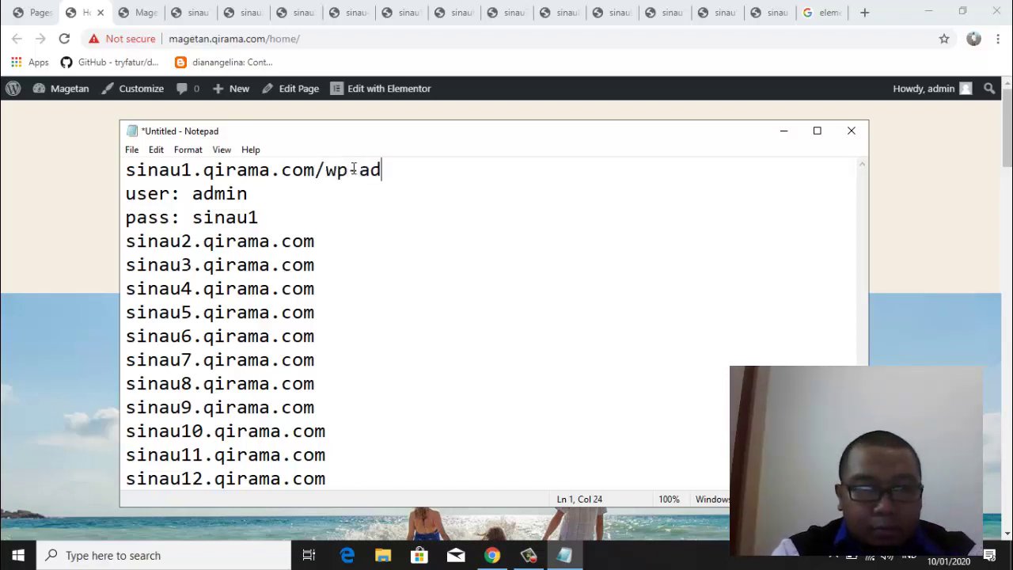
type("min")
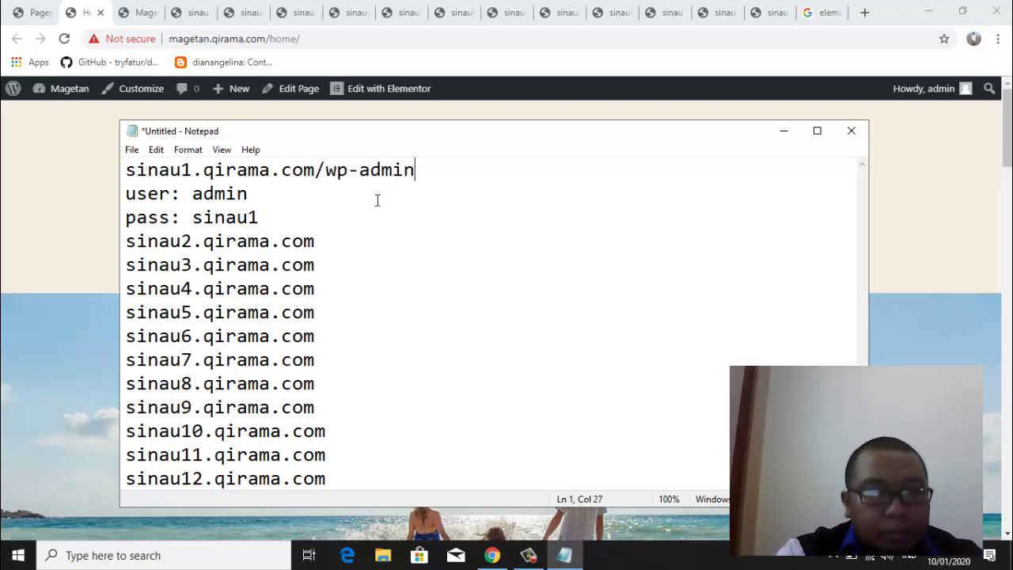
left_click(382, 211)
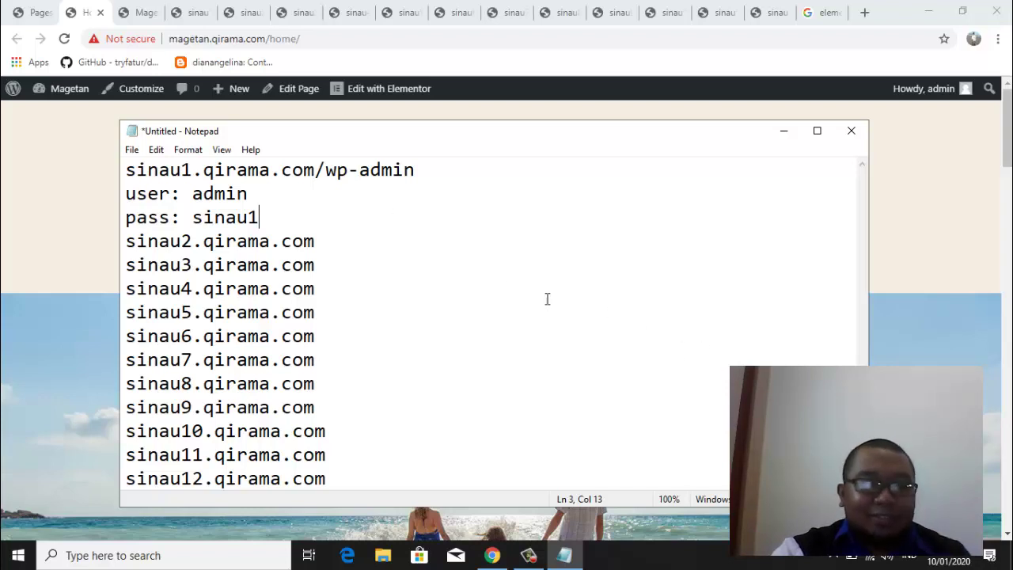
Cycle through the Magetan, sinau1, Home and Pages browser tabs, ending on sinau1
left_click(833, 561)
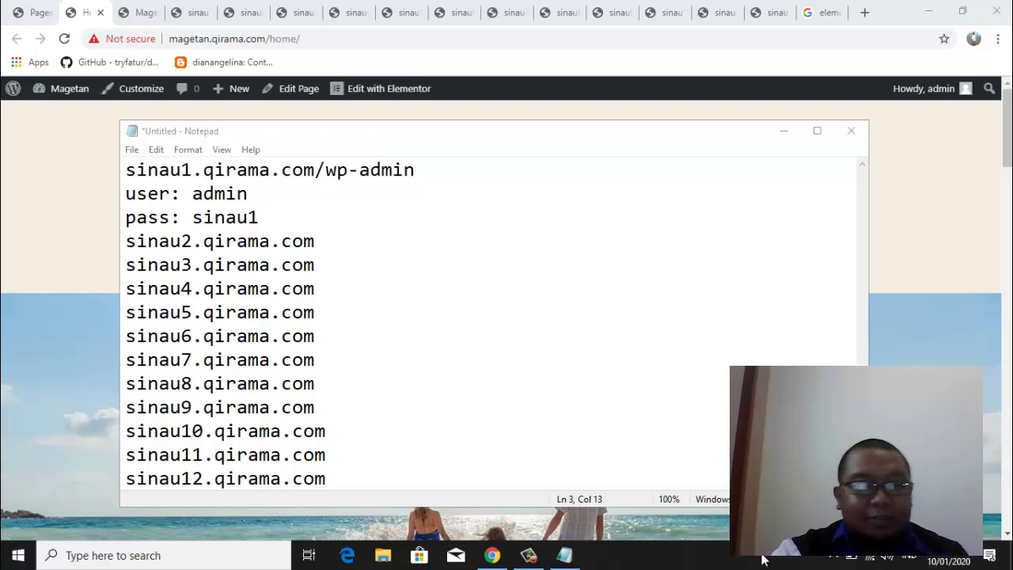
left_click(139, 15)
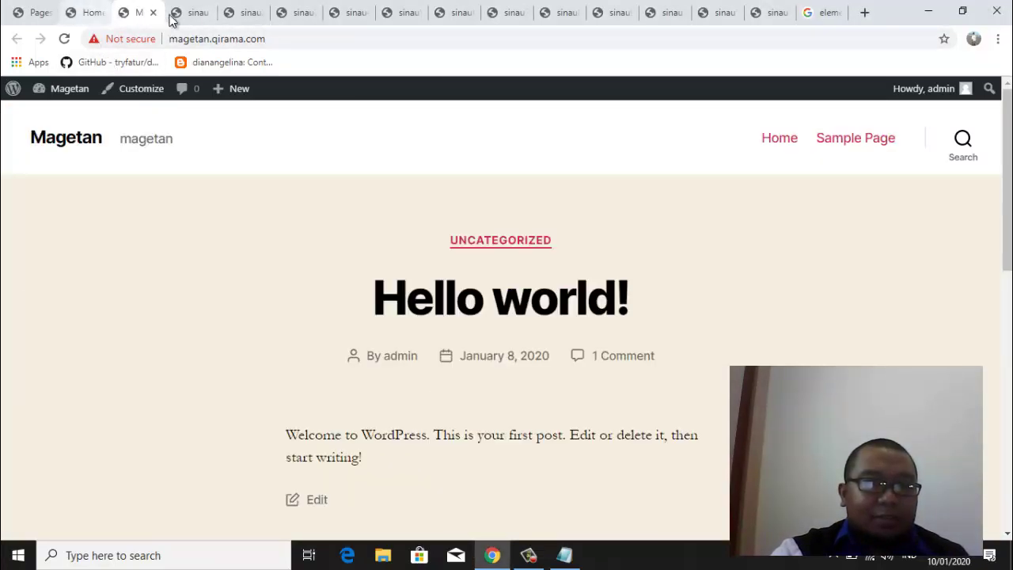
left_click(190, 14)
left_click(141, 14)
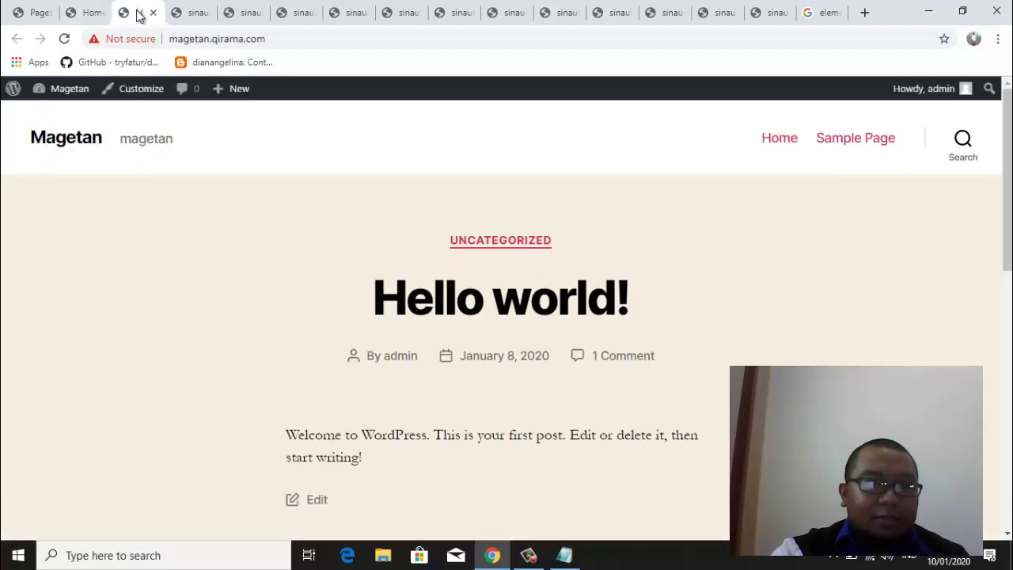
left_click(81, 14)
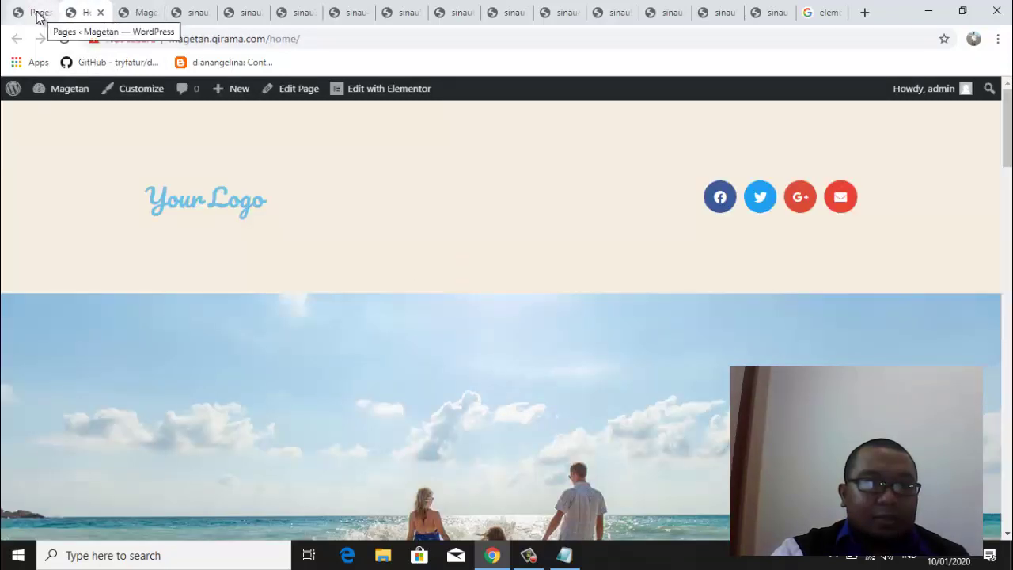
left_click(36, 15)
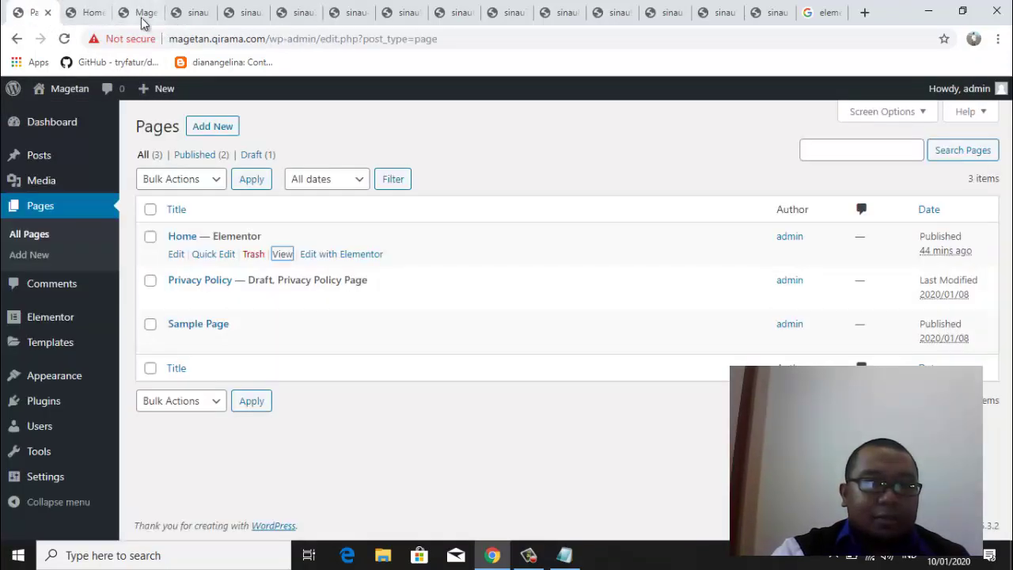
left_click(196, 19)
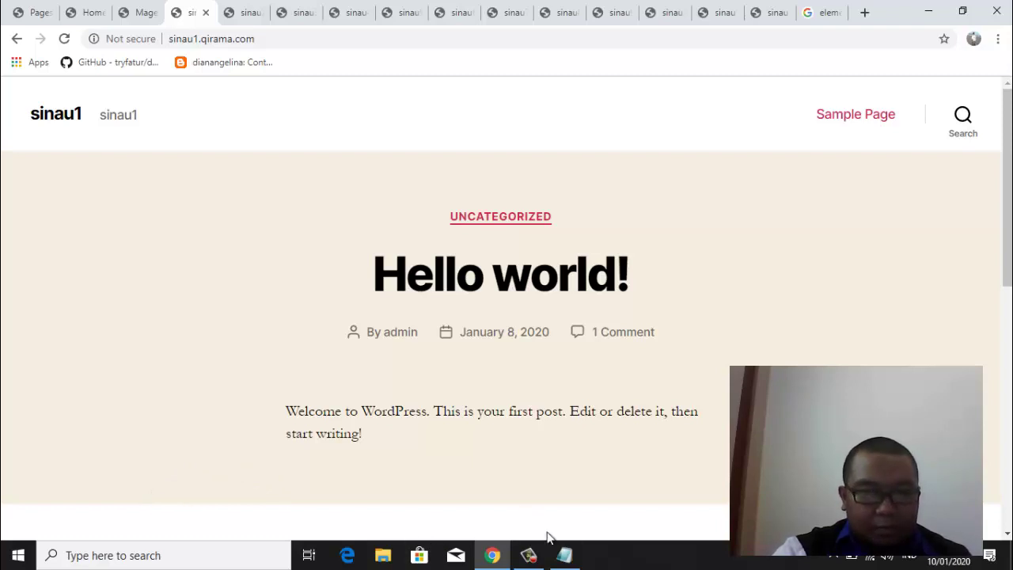
Bring Notepad forward, move it up slightly, and show the available Wi-Fi networks
left_click(564, 555)
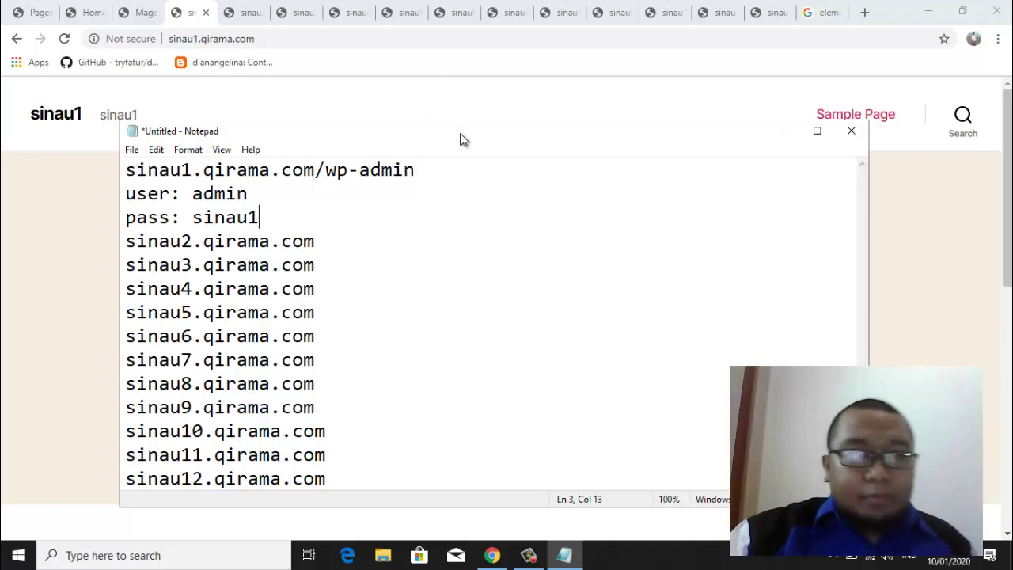
left_click_drag(467, 145, 452, 109)
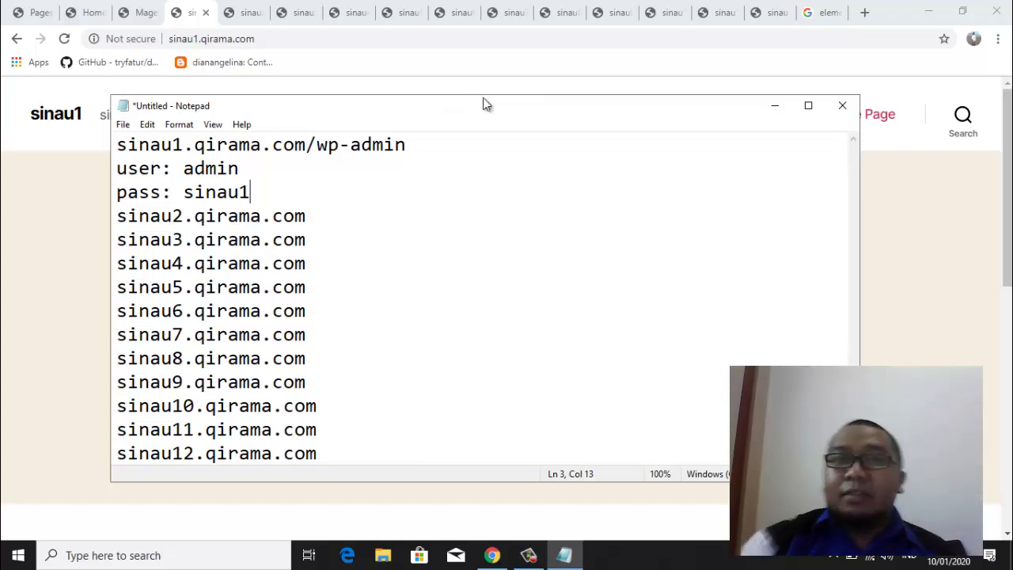
left_click(868, 560)
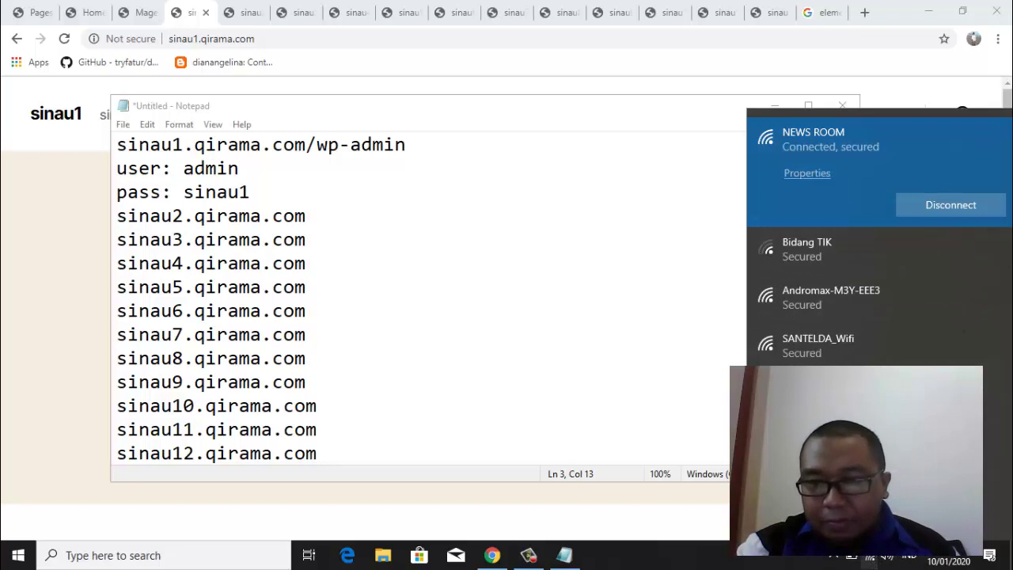
Join the Wifiku network with its security key, answer the discovery prompt, and close the list
left_click_drag(1010, 245, 1006, 395)
left_click(823, 358)
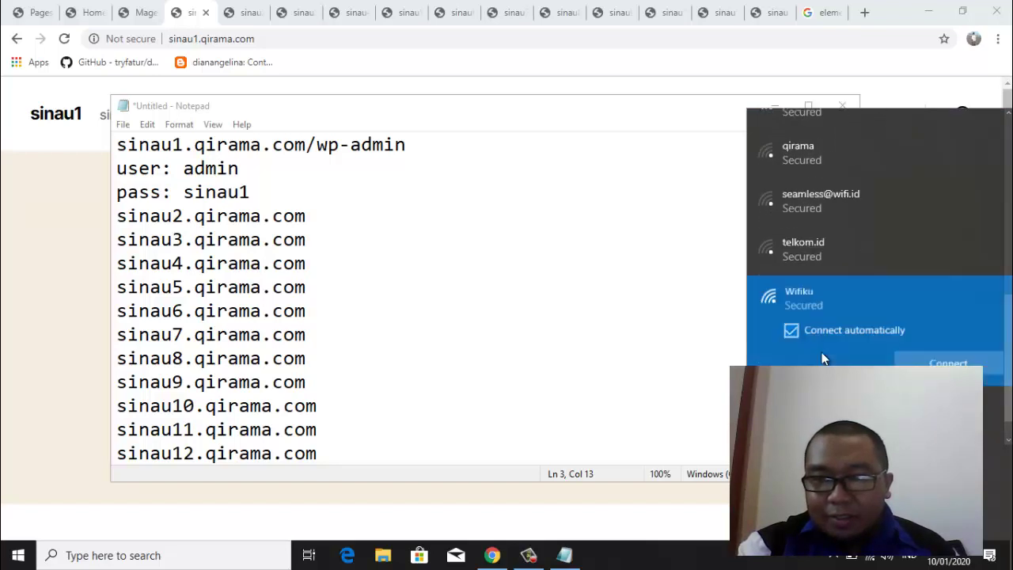
left_click(949, 364)
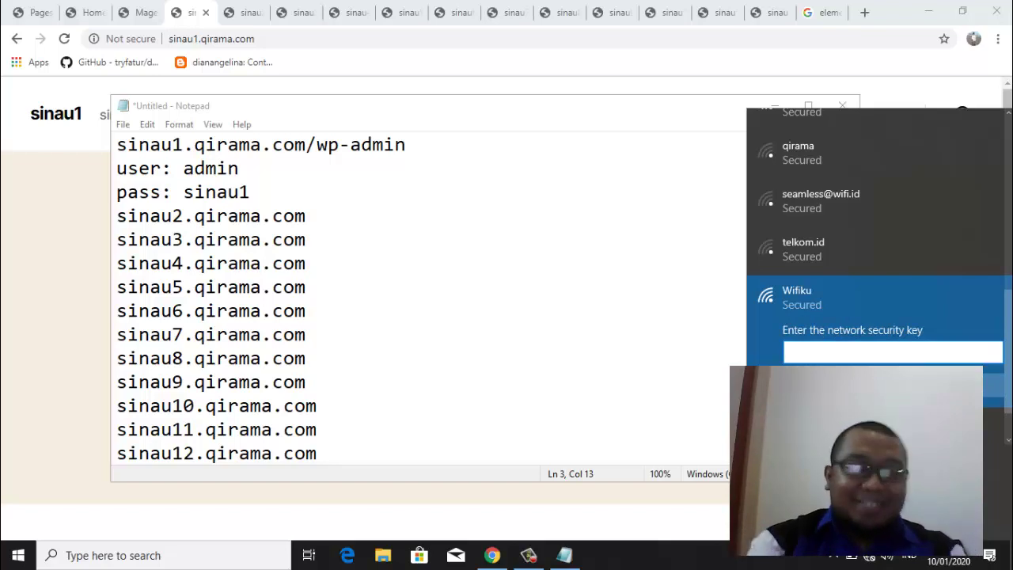
type("**********")
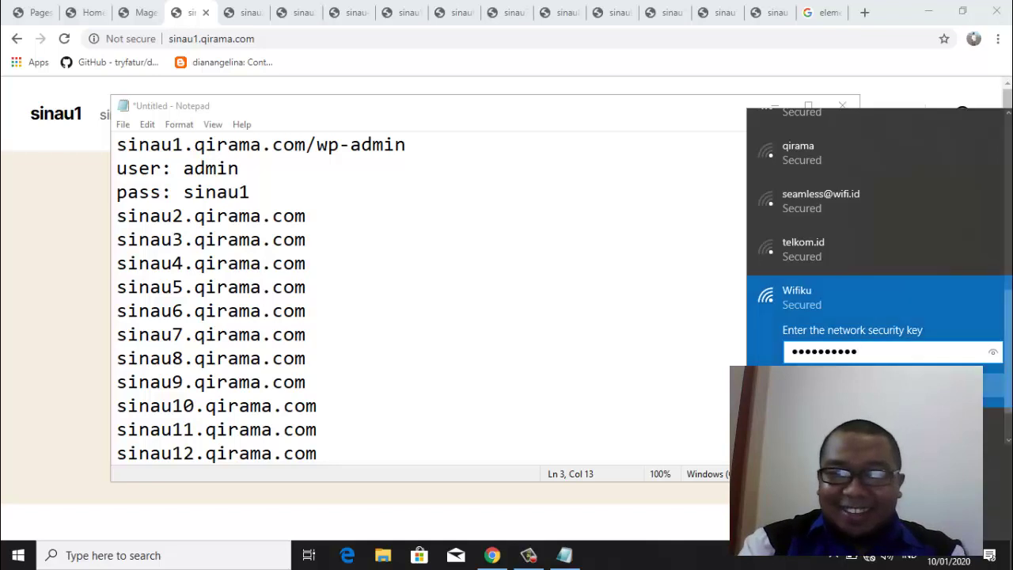
key("Return")
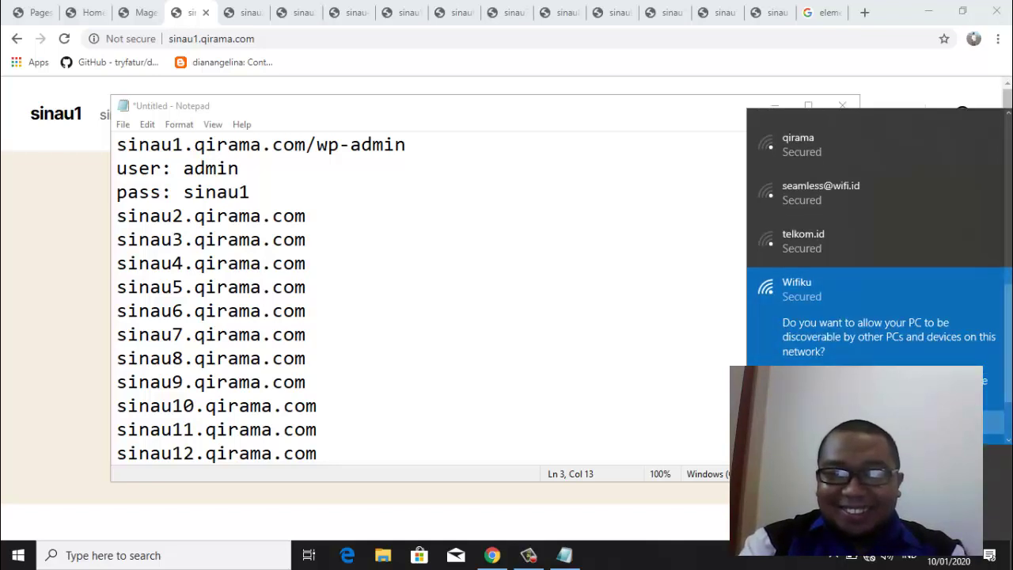
key("Return")
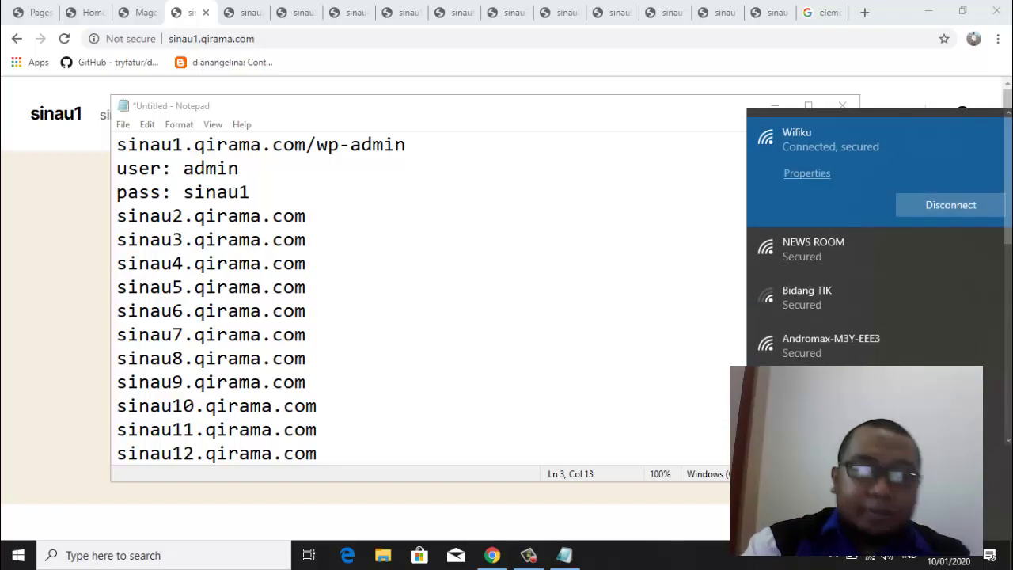
key("Escape")
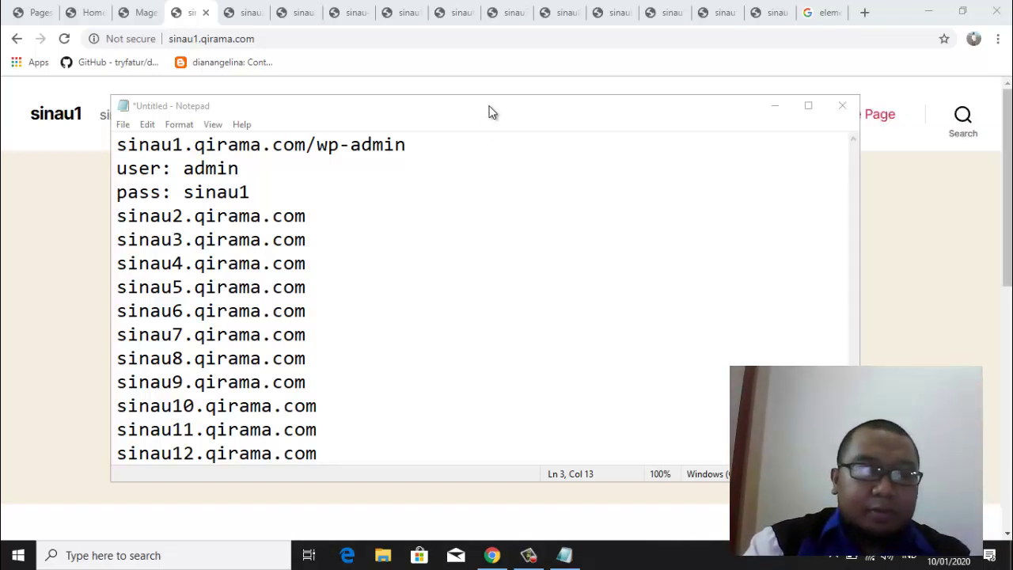
Move the Notepad notes aside and bring the sinau1 'Hello world!' front page forward
left_click(489, 112)
left_click_drag(489, 111, 493, 120)
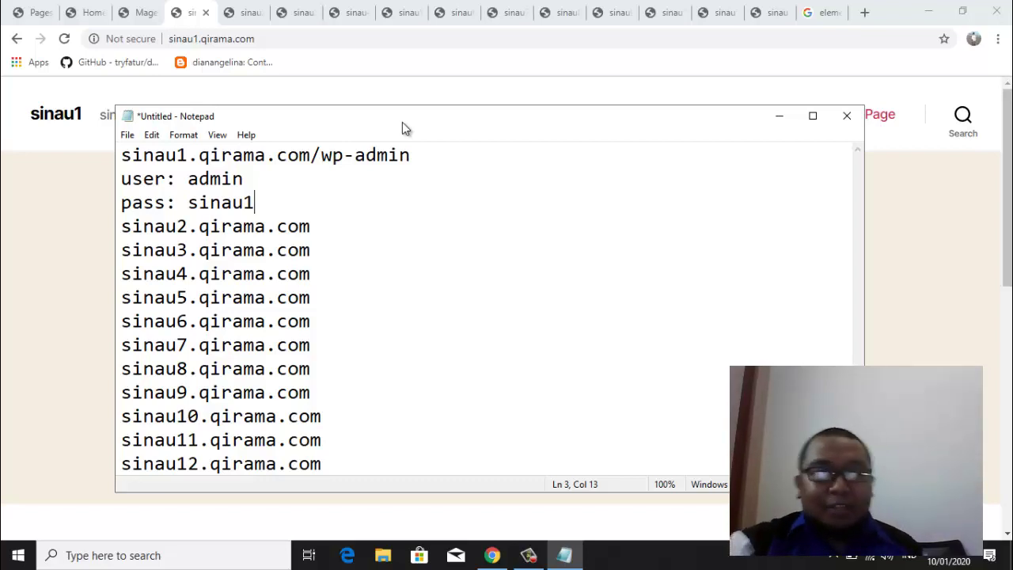
mouse_move(411, 117)
left_mouse_down()
mouse_move(427, 129)
mouse_move(421, 105)
left_mouse_up()
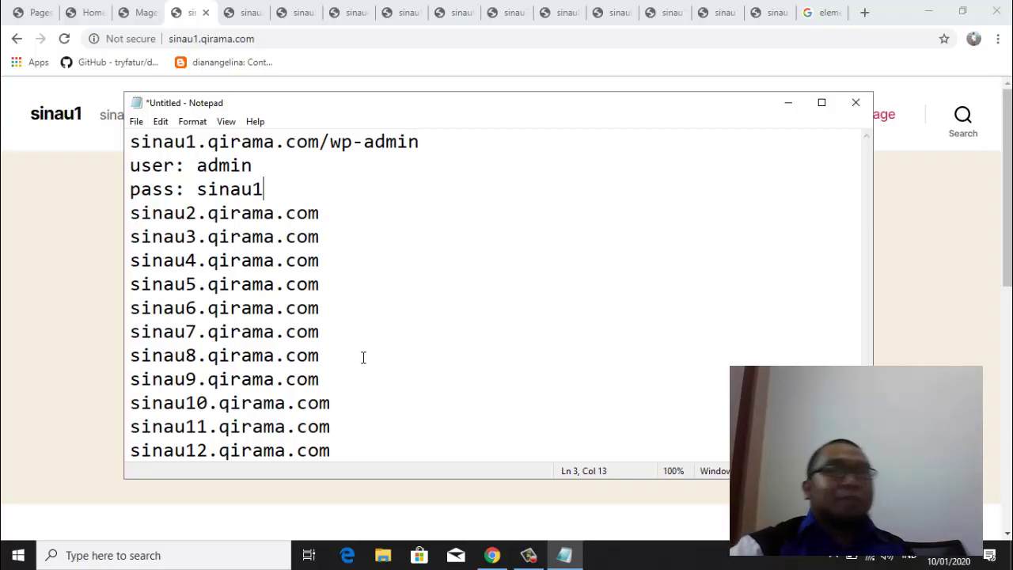
left_click(61, 311)
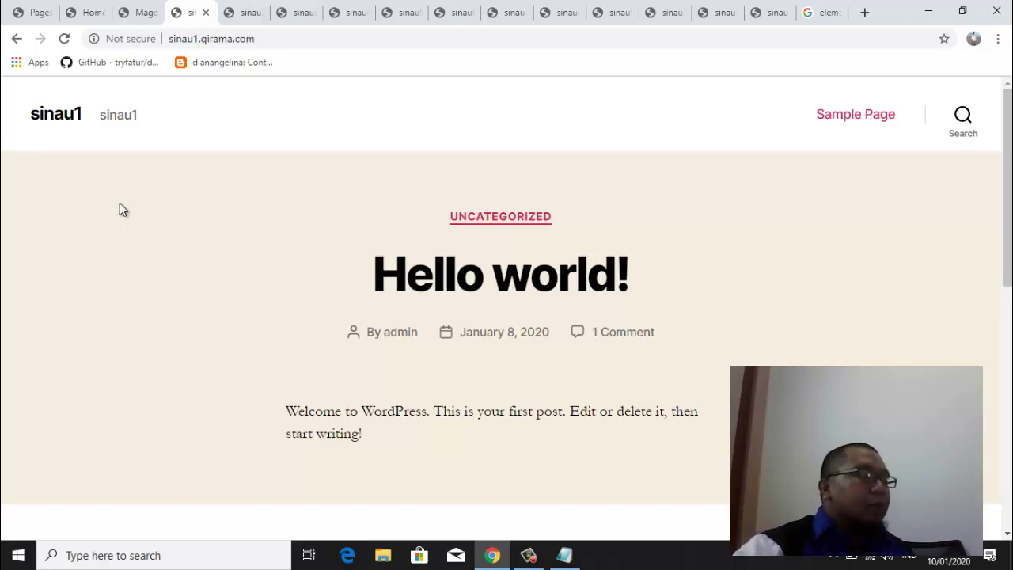
left_click(32, 12)
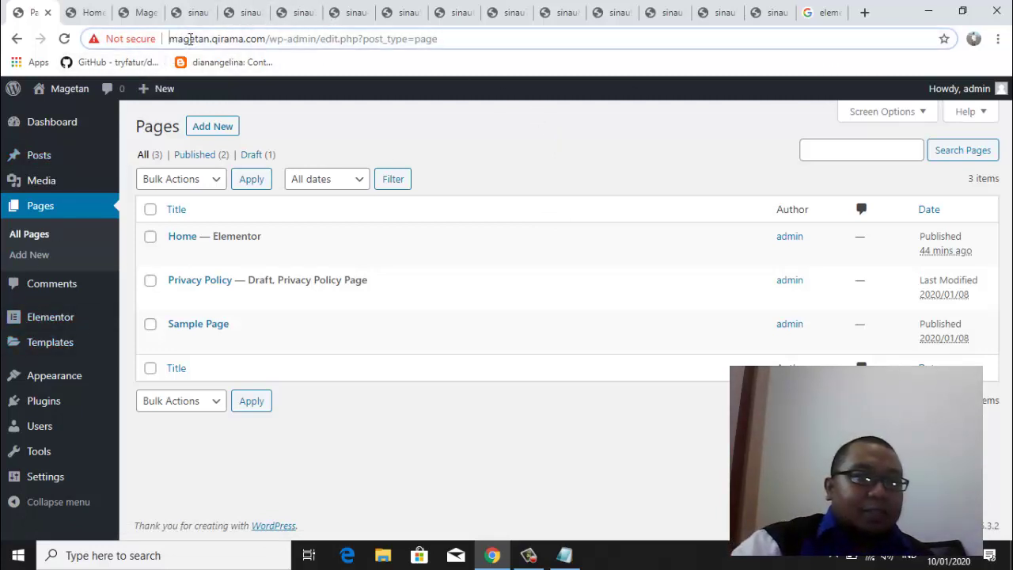
left_click_drag(169, 39, 261, 38)
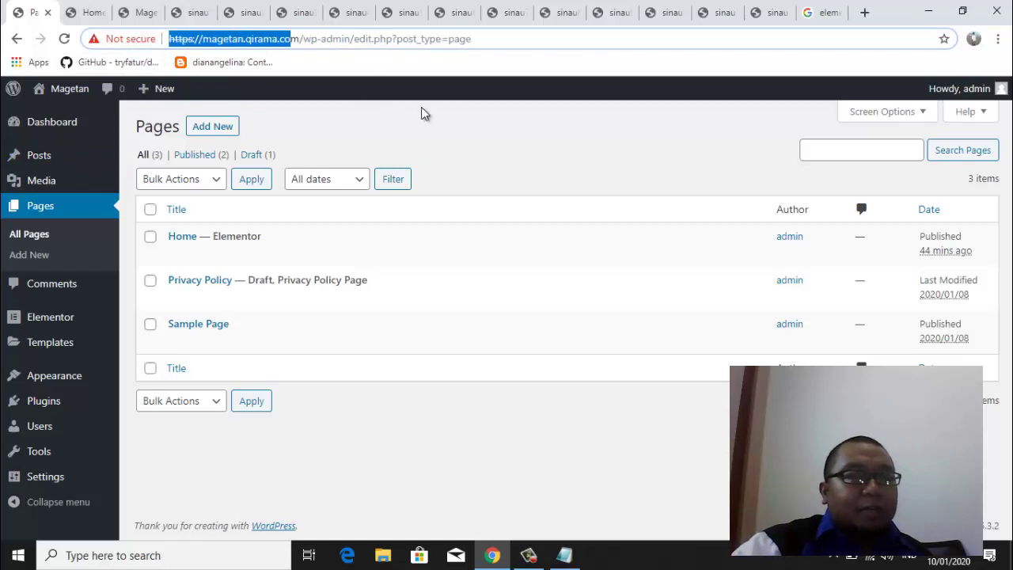
left_click(523, 156)
left_click(566, 555)
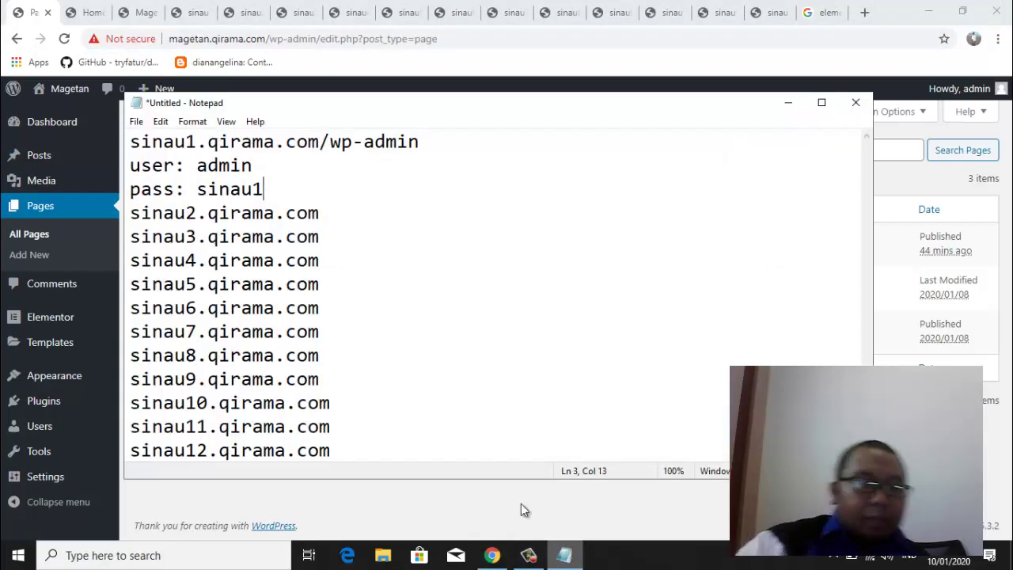
left_click(491, 65)
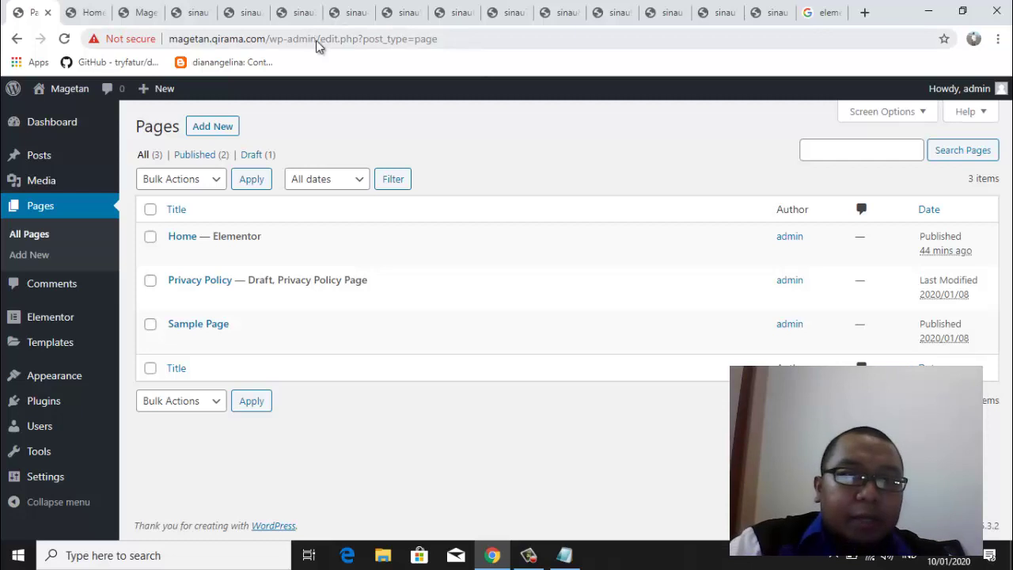
left_click(563, 553)
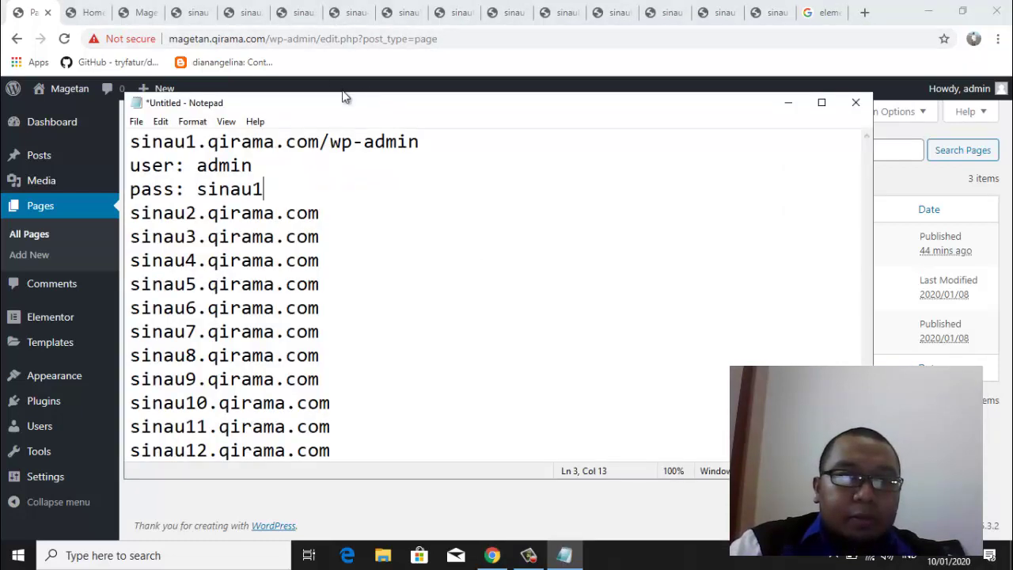
left_click(450, 148)
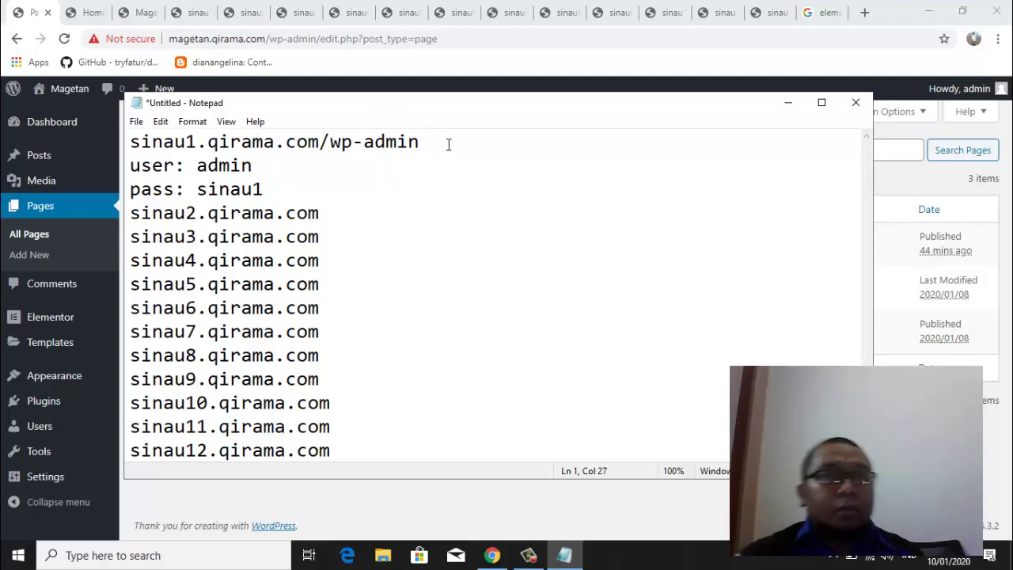
left_click(33, 16)
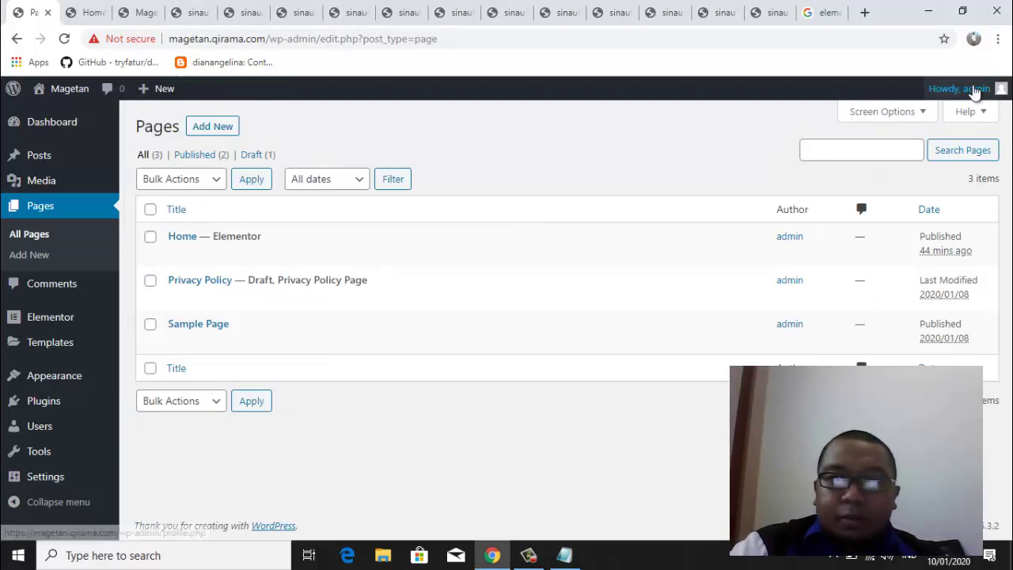
Open the admin's Edit My Profile page, then look through Notepad's File and Edit menus
mouse_move(961, 88)
left_click(910, 144)
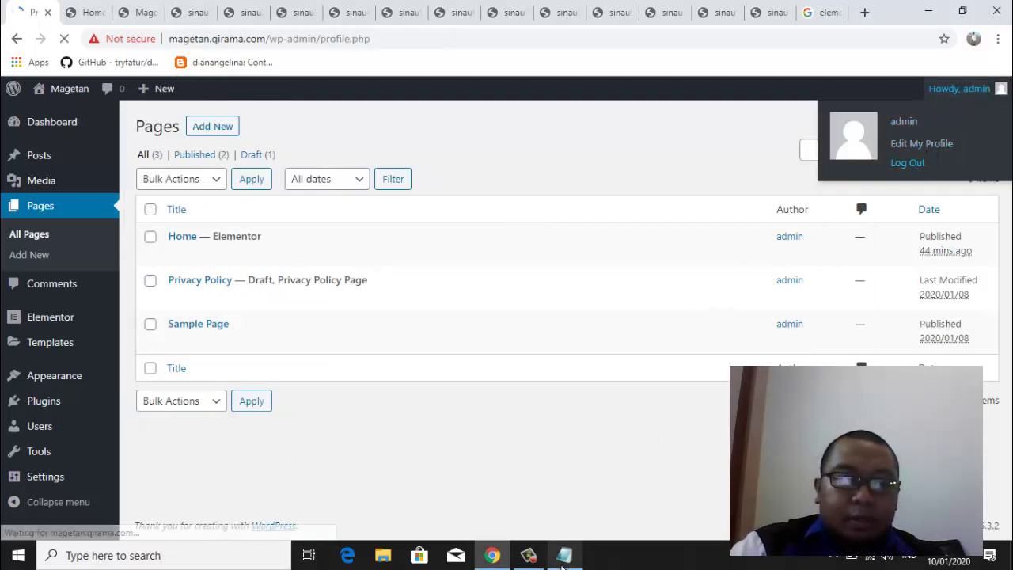
left_click(564, 555)
left_click(136, 122)
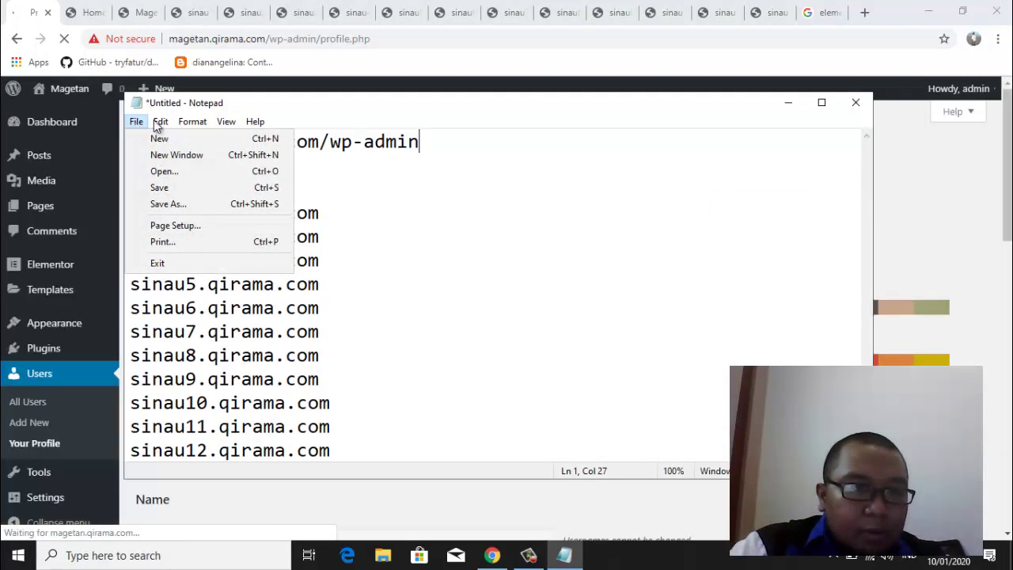
key("Escape")
key("Right")
key("Down")
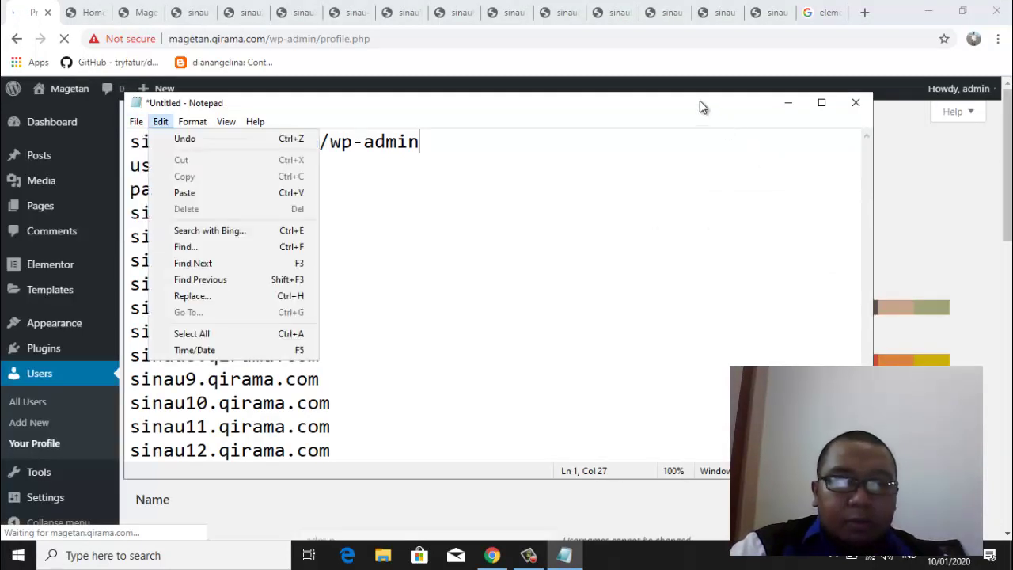
left_click(657, 103)
Move Notepad to the right and log out of the Magetan admin
left_click_drag(657, 104, 1012, 152)
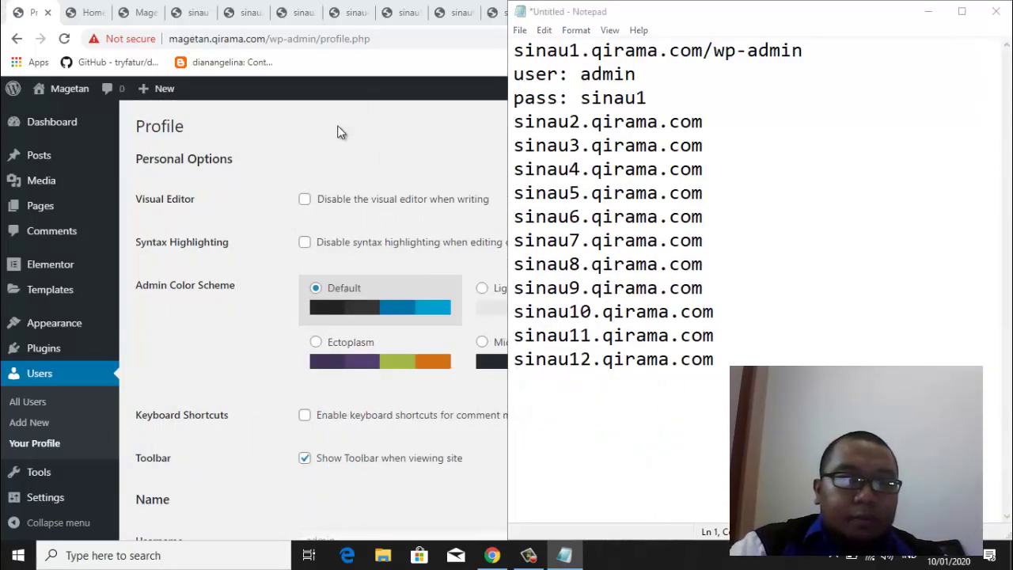
left_click(342, 133)
left_click(987, 93)
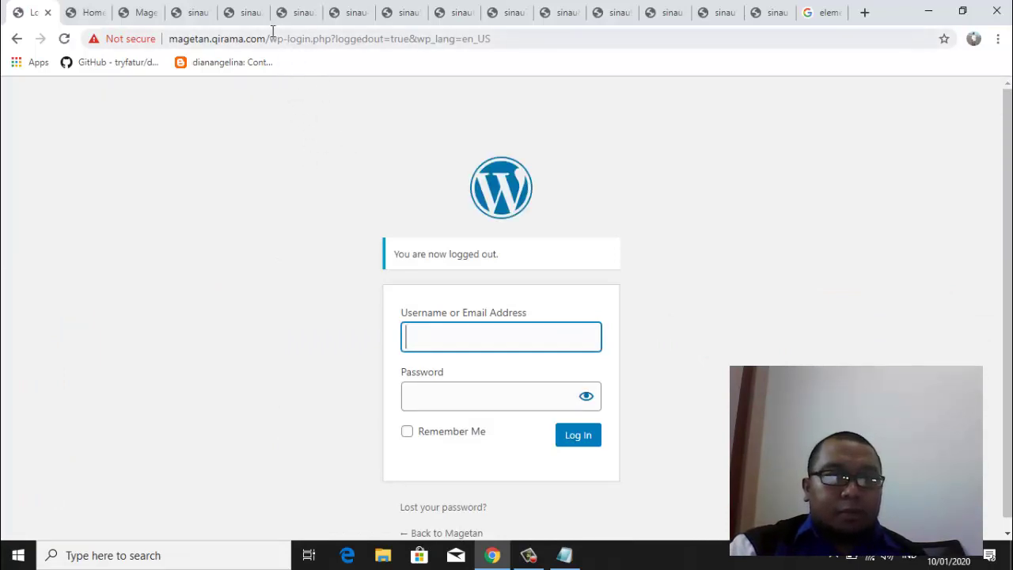
Change the login address to the Magetan /wp-admin URL and load it
left_click_drag(291, 38, 565, 56)
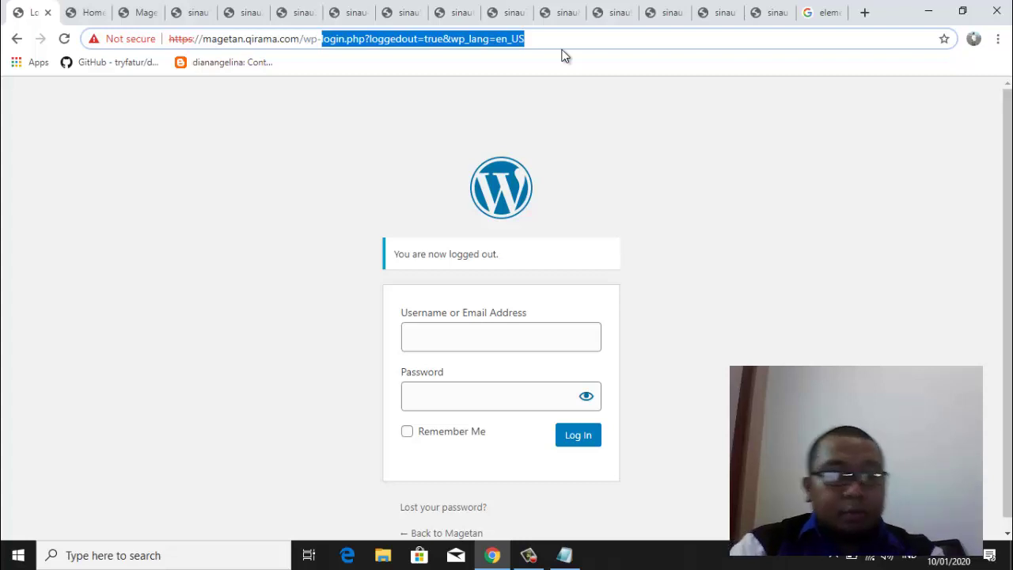
type("admin")
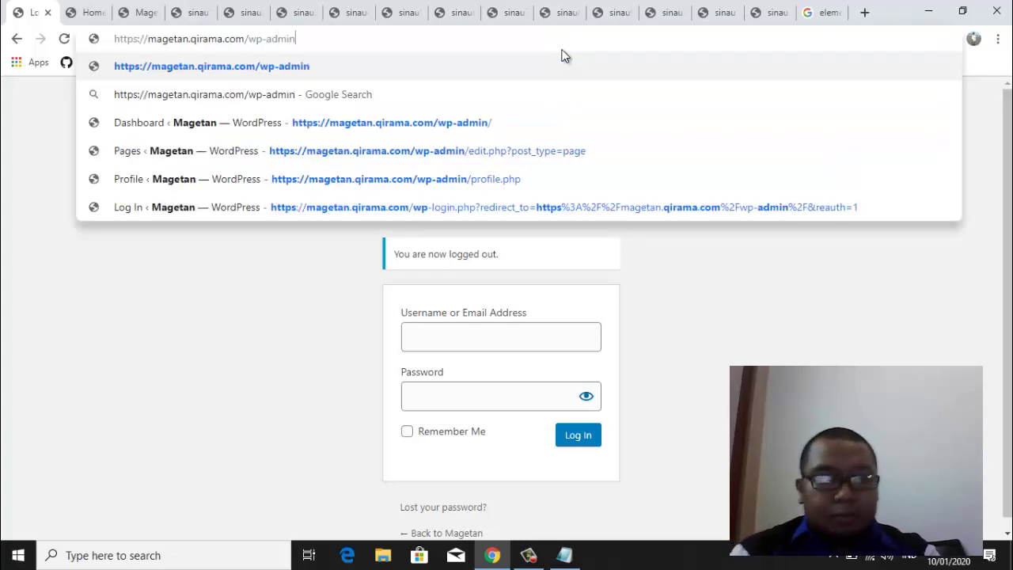
key("Return")
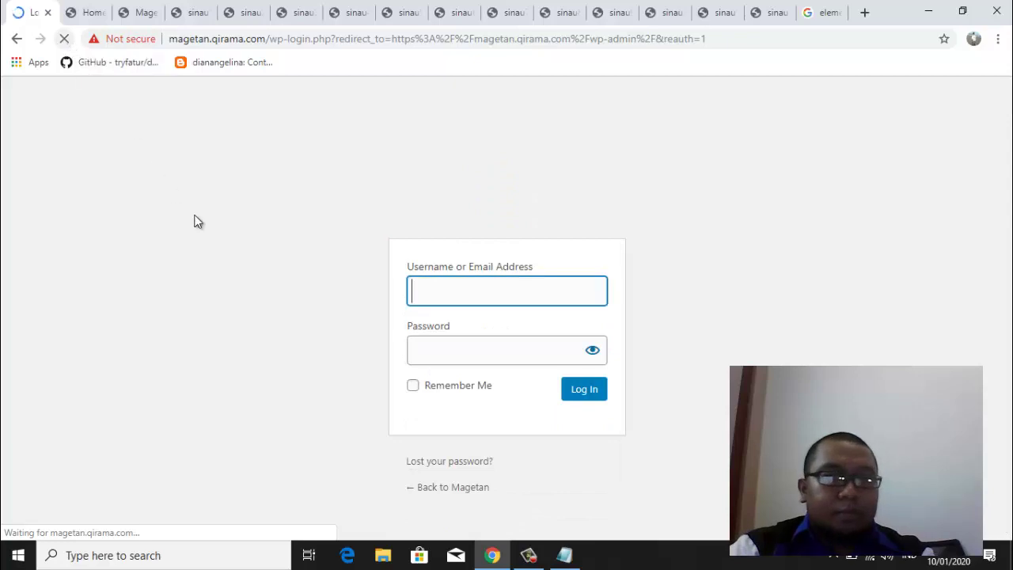
Copy the password from the notes and log in with username admin and that password
left_click(566, 555)
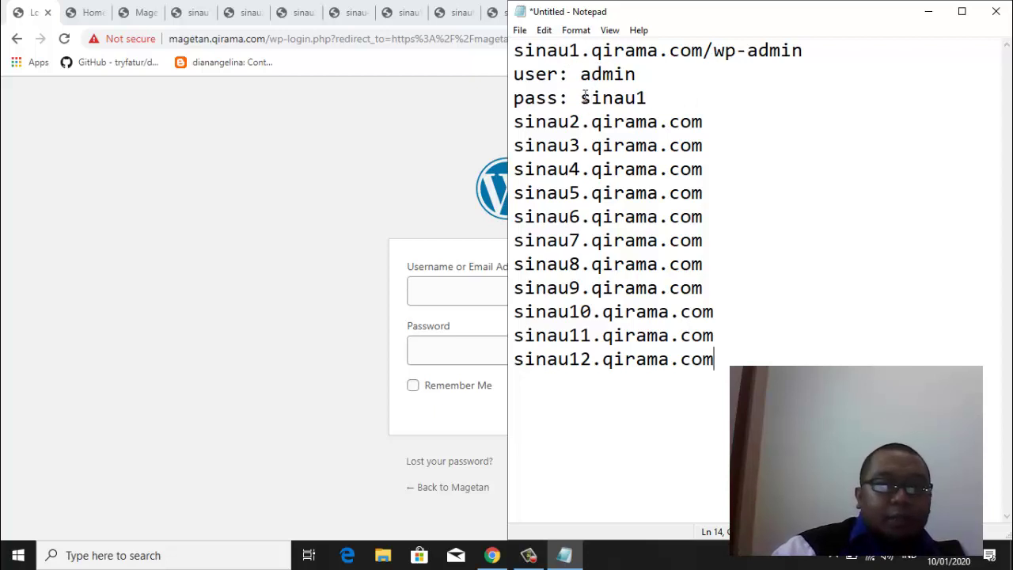
left_click_drag(582, 97, 649, 97)
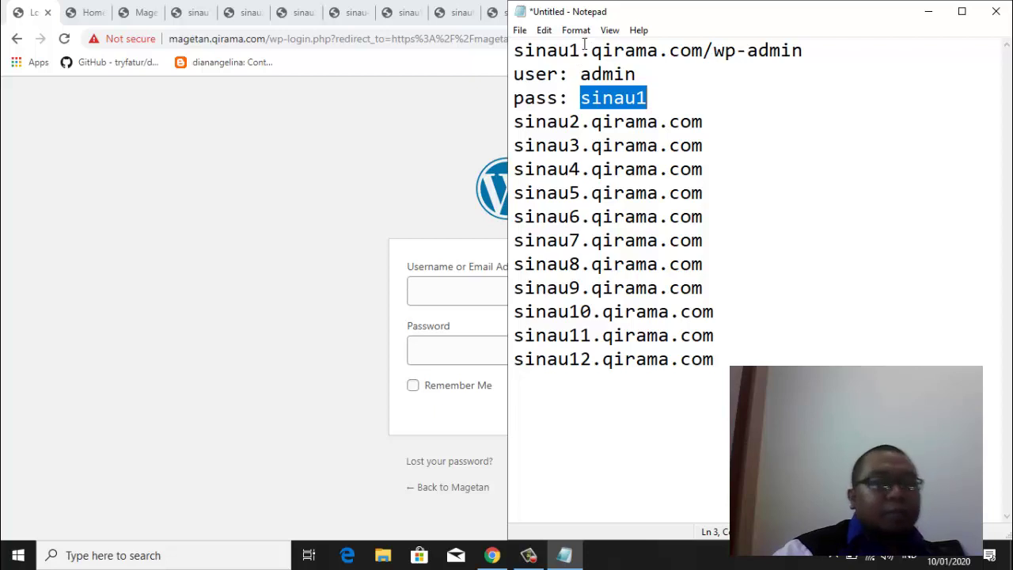
left_click(256, 194)
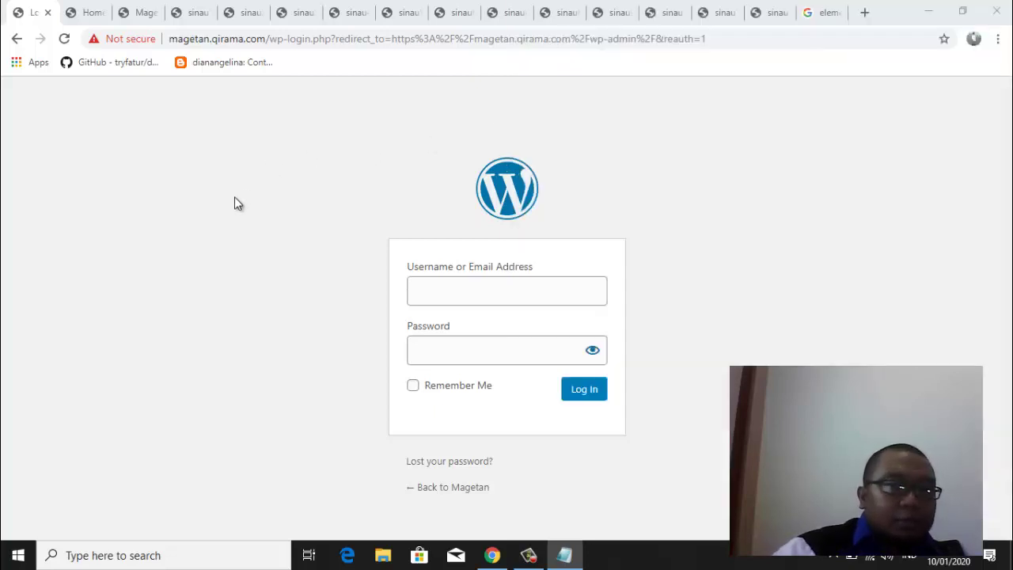
left_click(474, 293)
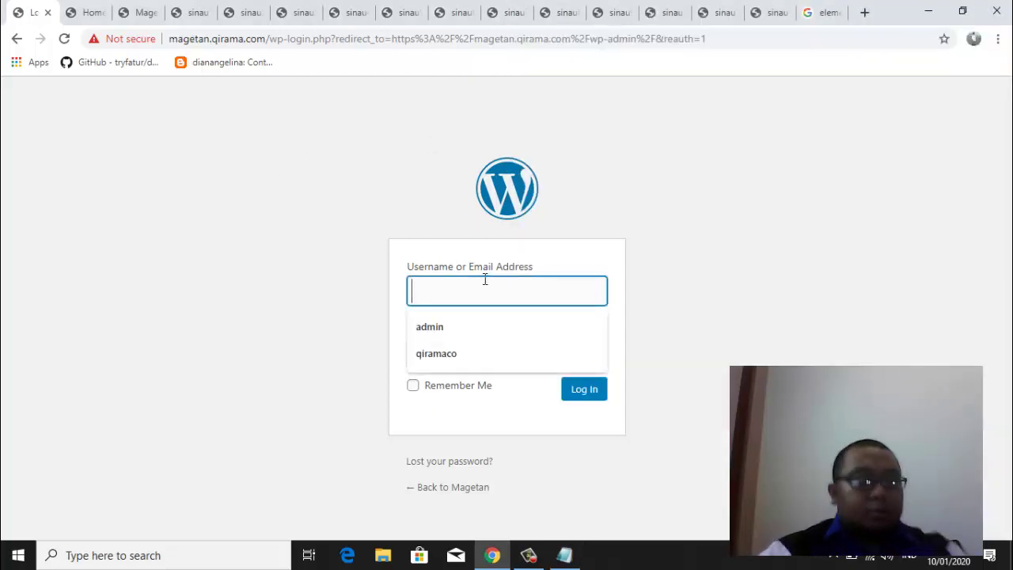
type("admin")
key("Tab")
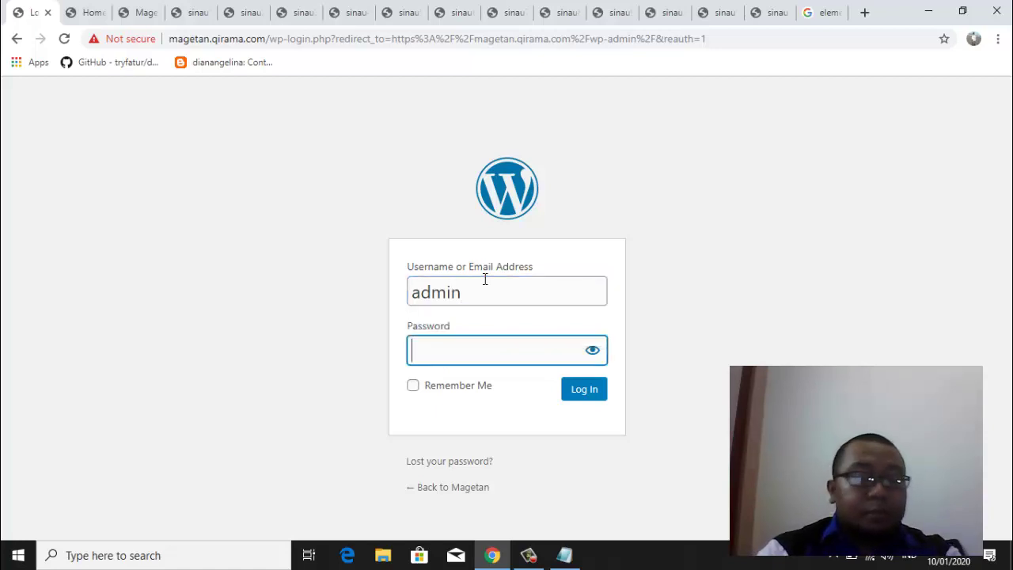
type("***")
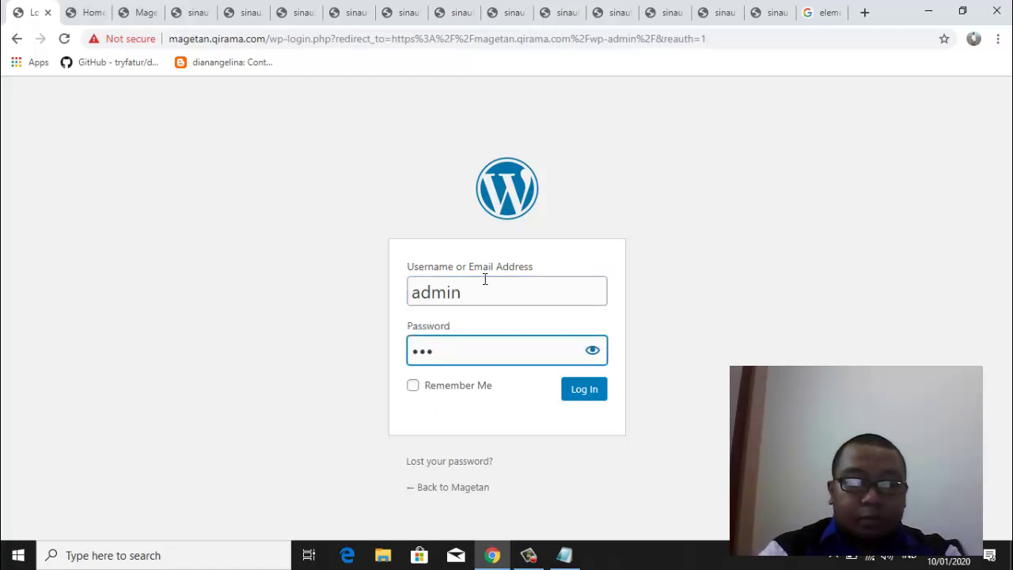
type("*******")
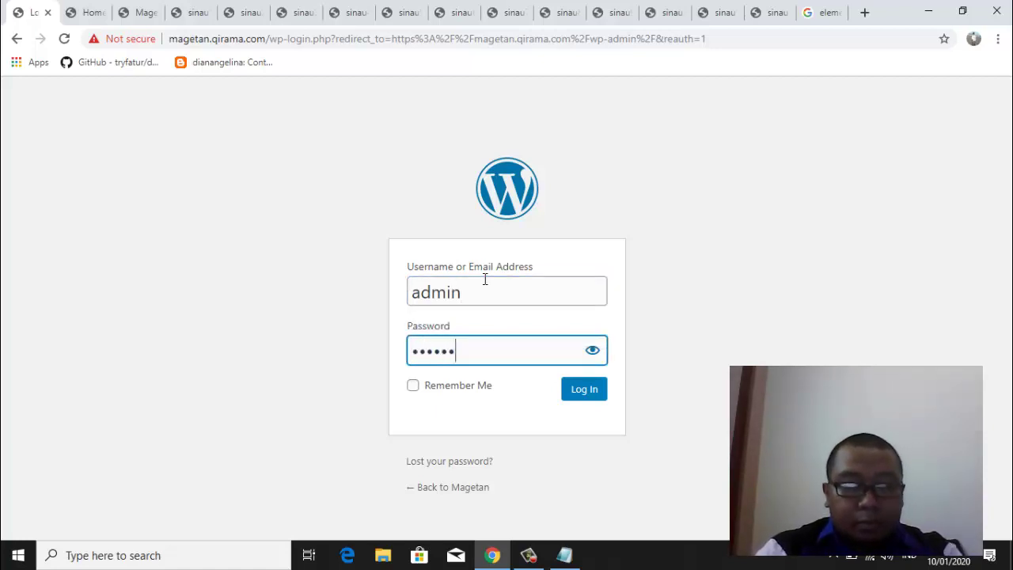
left_click(593, 395)
Move the Notepad window back to the screen centre and make it narrower
left_click(565, 555)
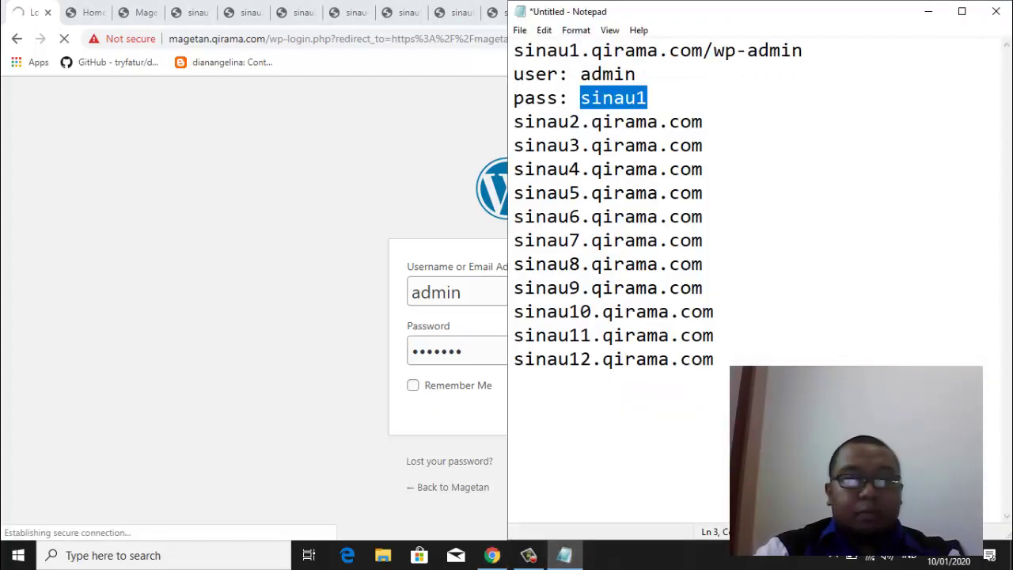
left_click_drag(776, 16, 762, 152)
left_click_drag(998, 305, 597, 259)
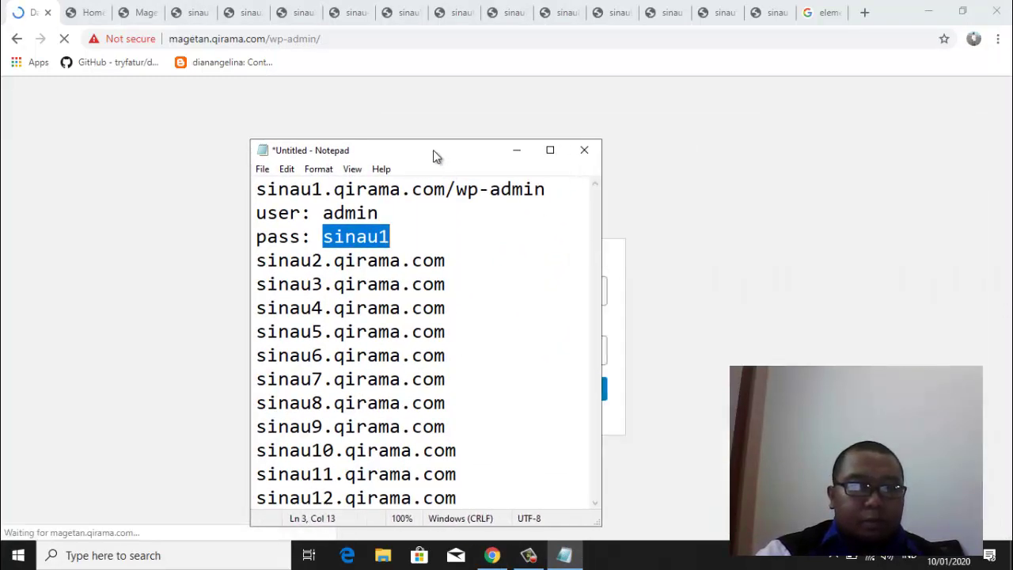
Move Notepad to the top right and bring the Magetan Dashboard back to the front
left_click_drag(436, 156, 826, 102)
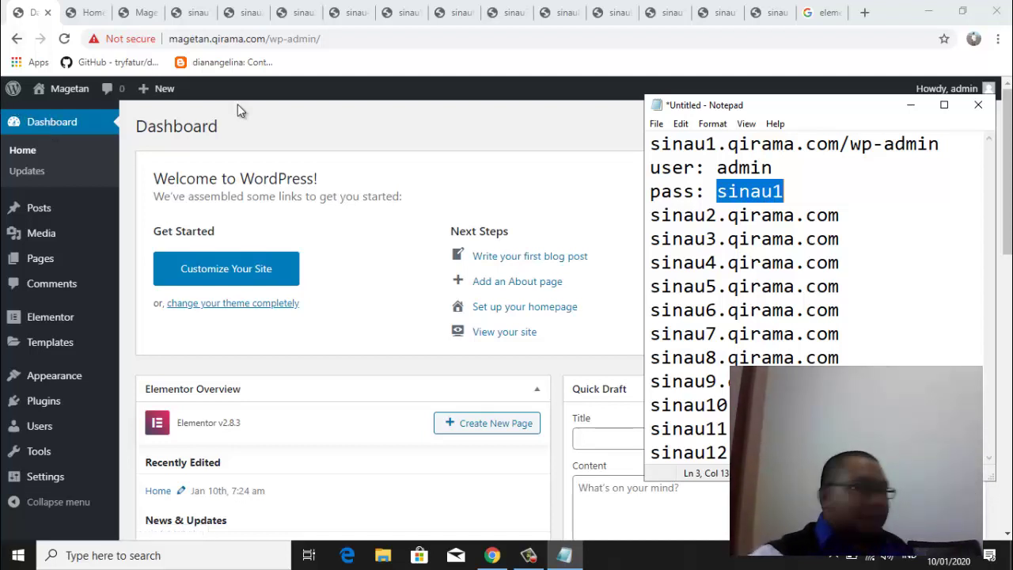
left_click(261, 127)
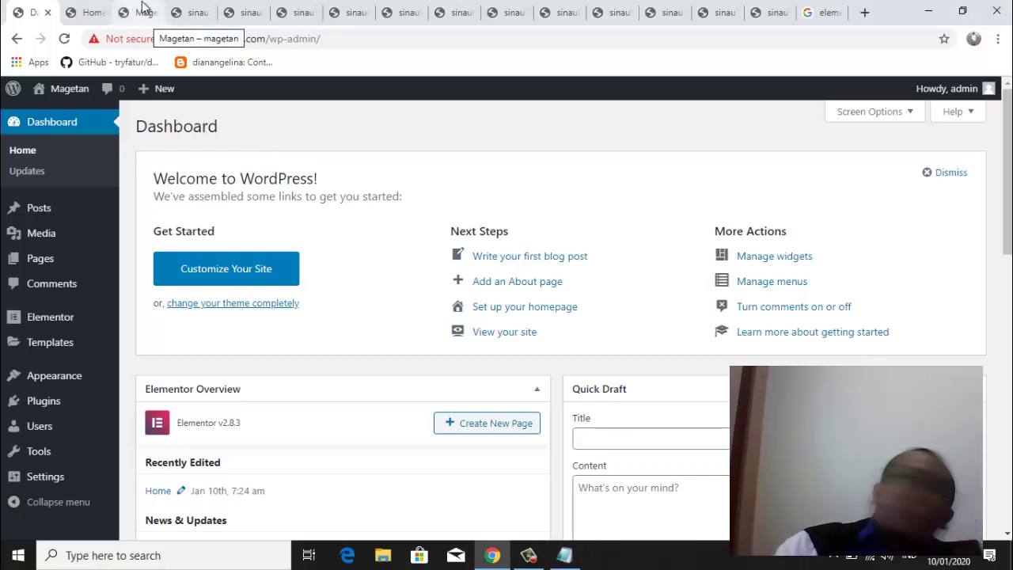
On the sinau12 tab, append /wp-admin to load its login page, then go back to the front page
left_click(92, 9)
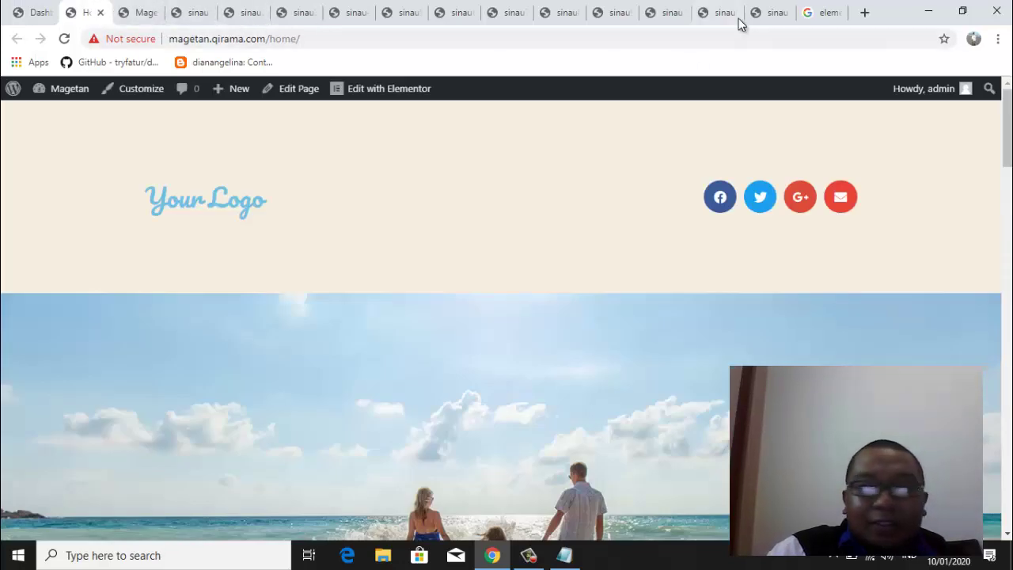
left_click(777, 12)
left_click(303, 38)
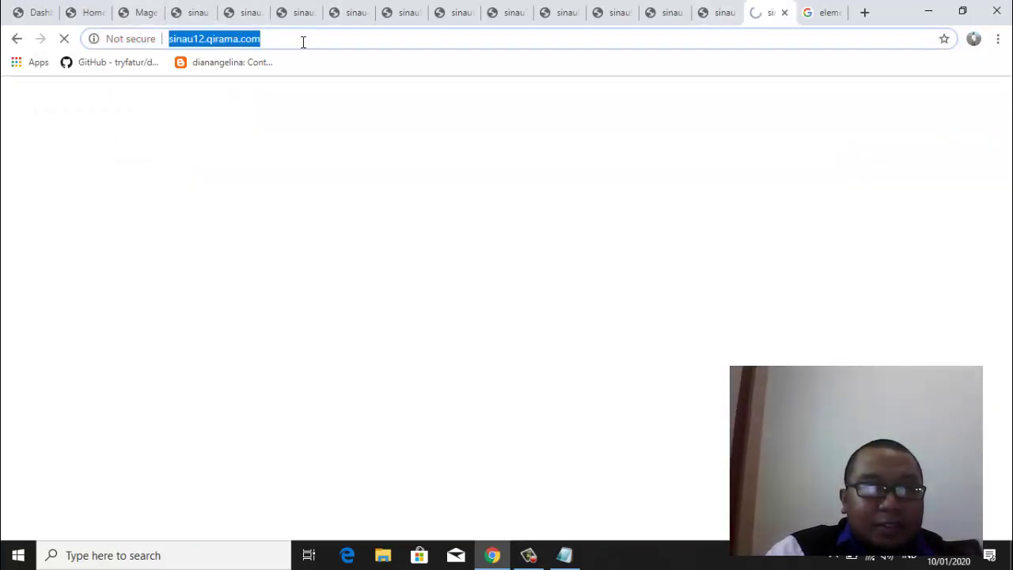
left_click(316, 35)
type("/w")
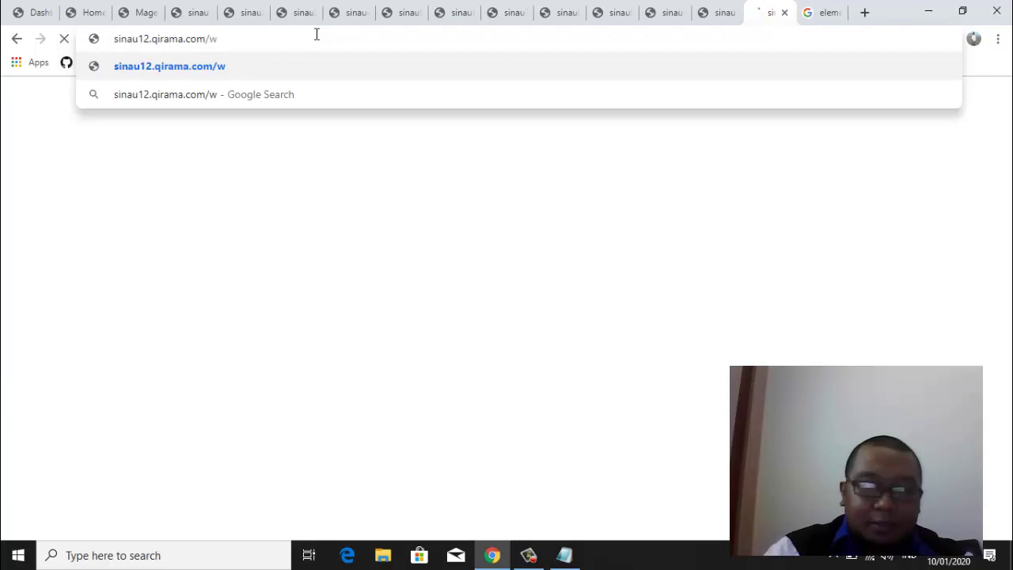
type("p-admin")
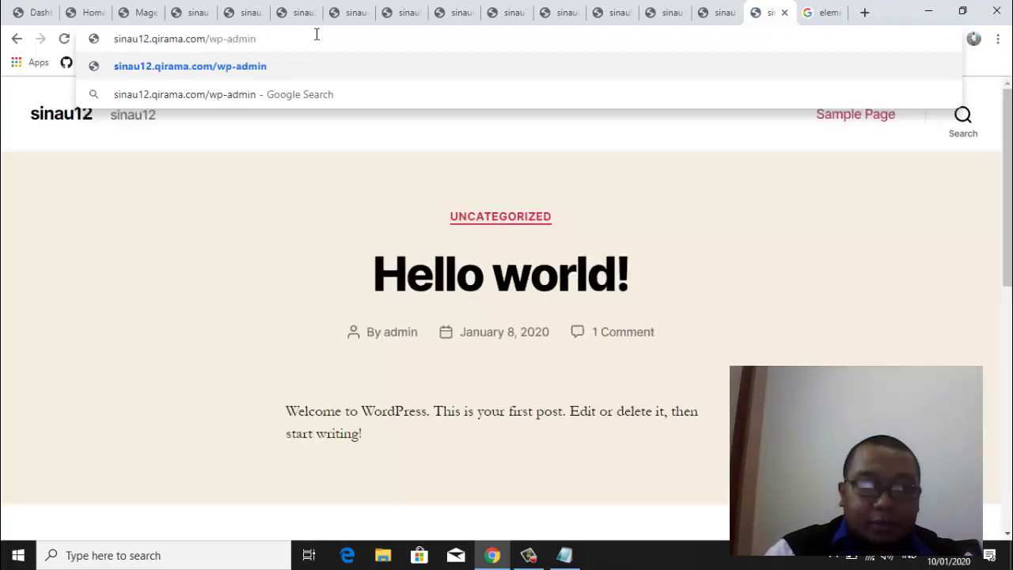
key("Return")
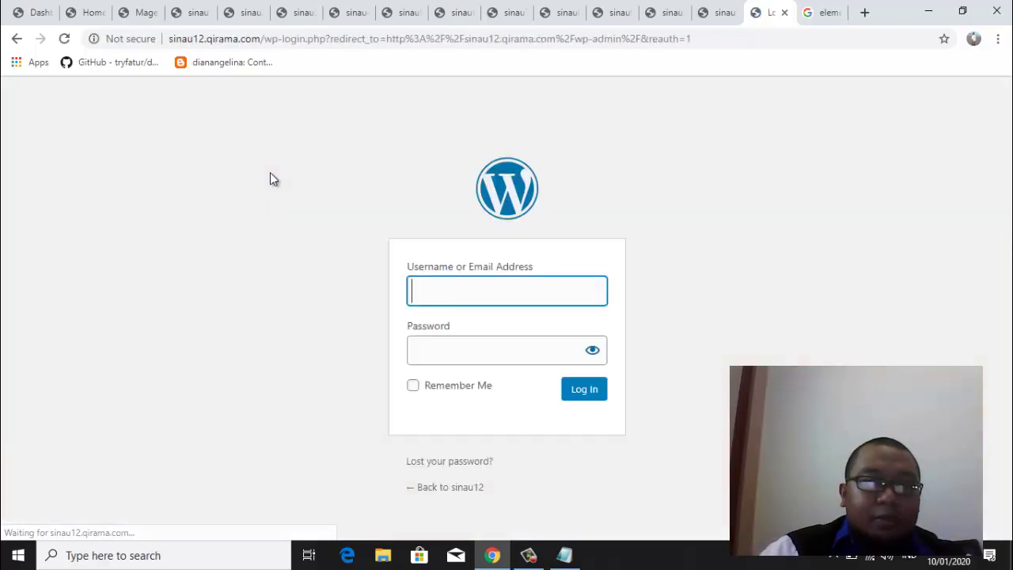
left_click(16, 39)
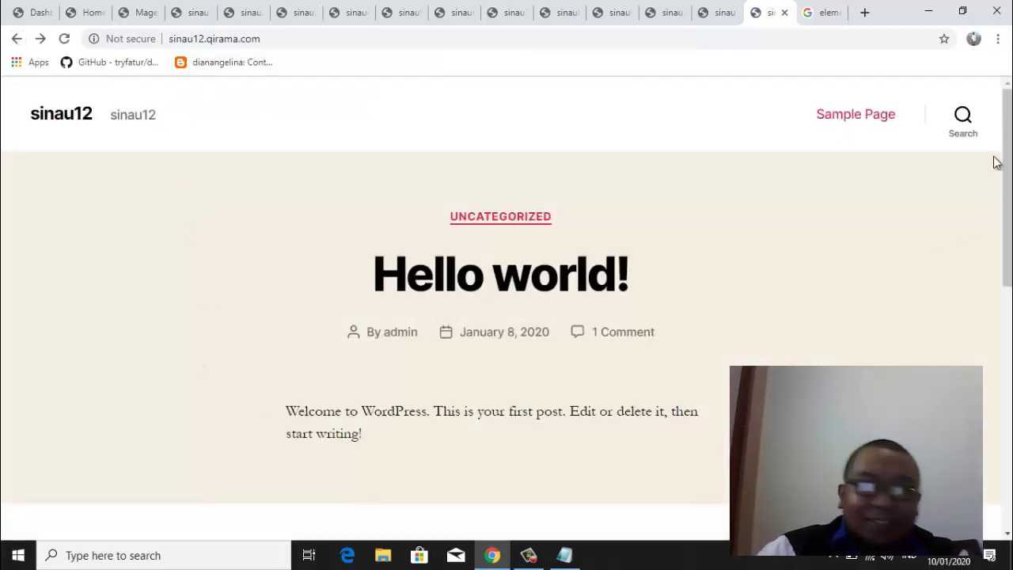
Dismiss the Chrome options menu unused and switch to the Home – Magetan tab
left_click(996, 40)
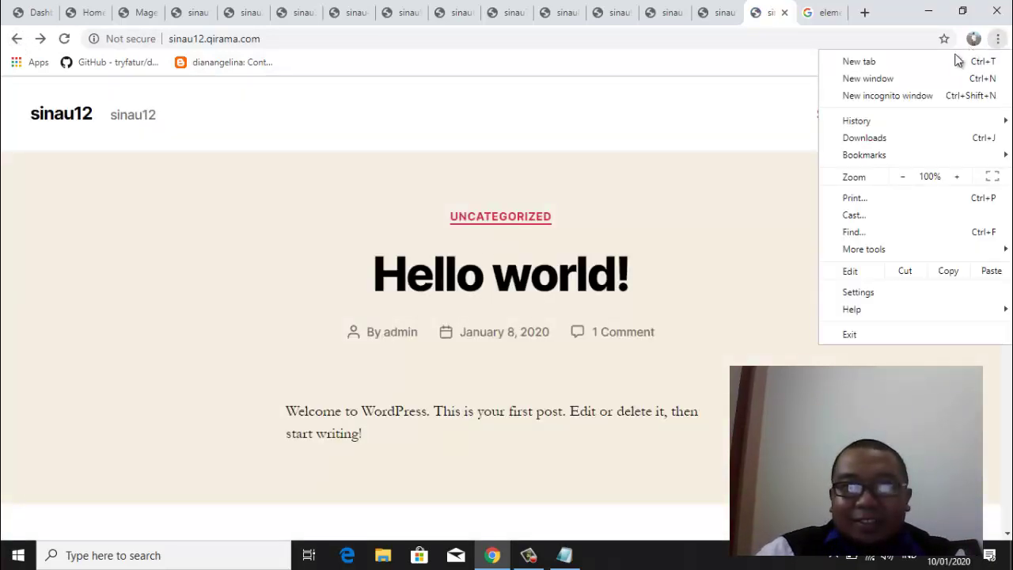
key("Escape")
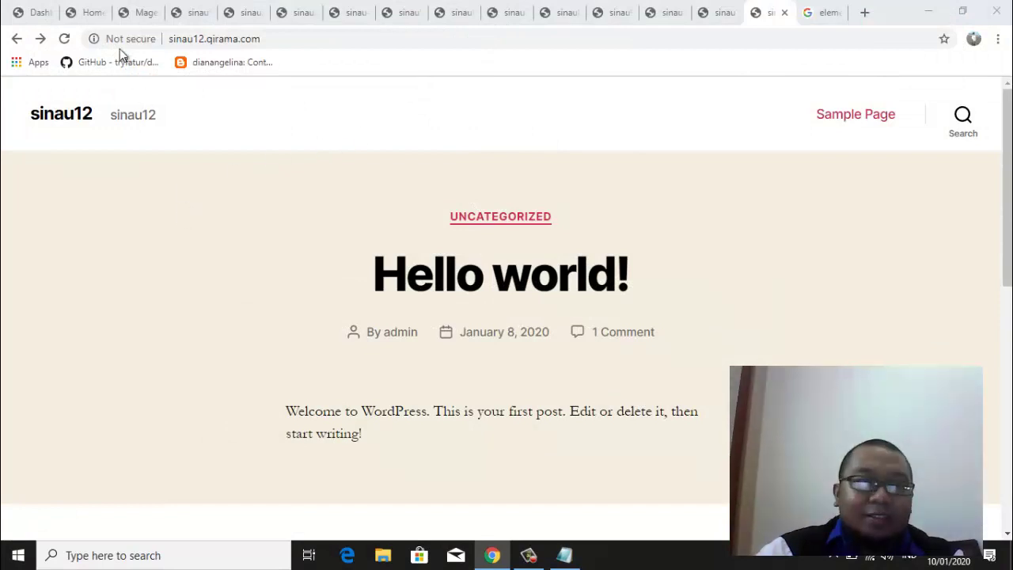
left_click(73, 13)
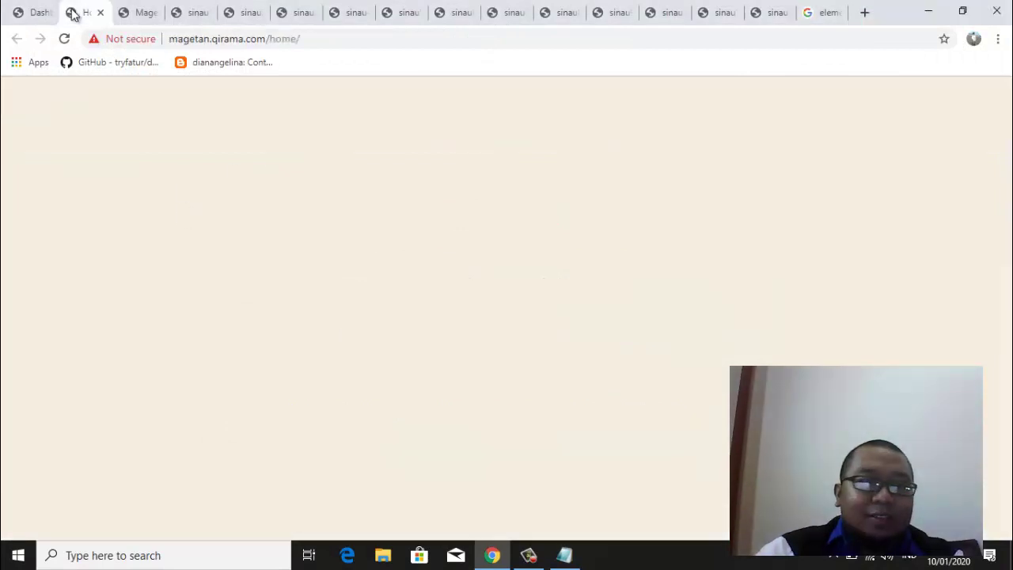
Switch to the Magetan Dashboard tab with the Notepad login notes alongside
left_click(31, 14)
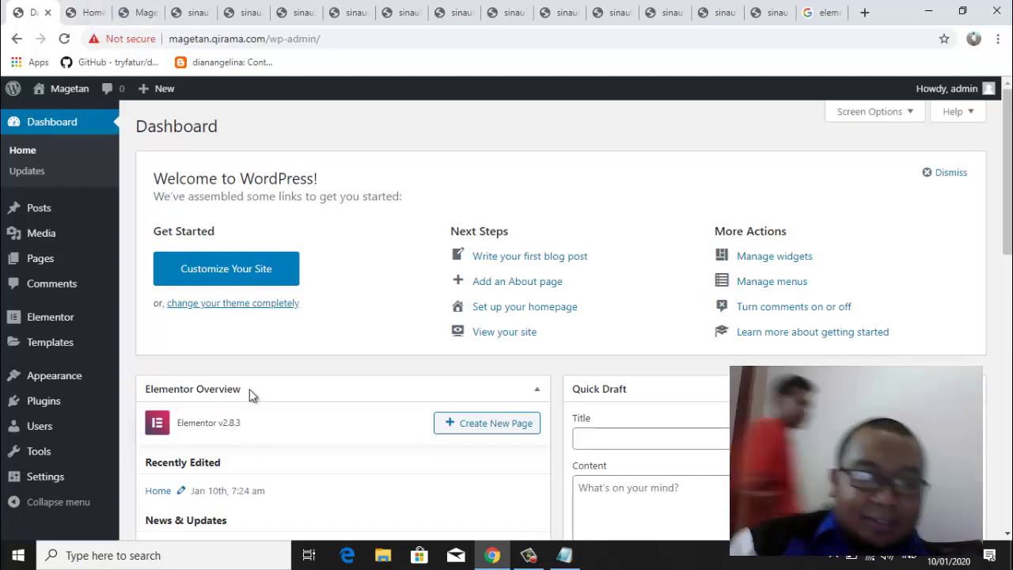
left_click(564, 555)
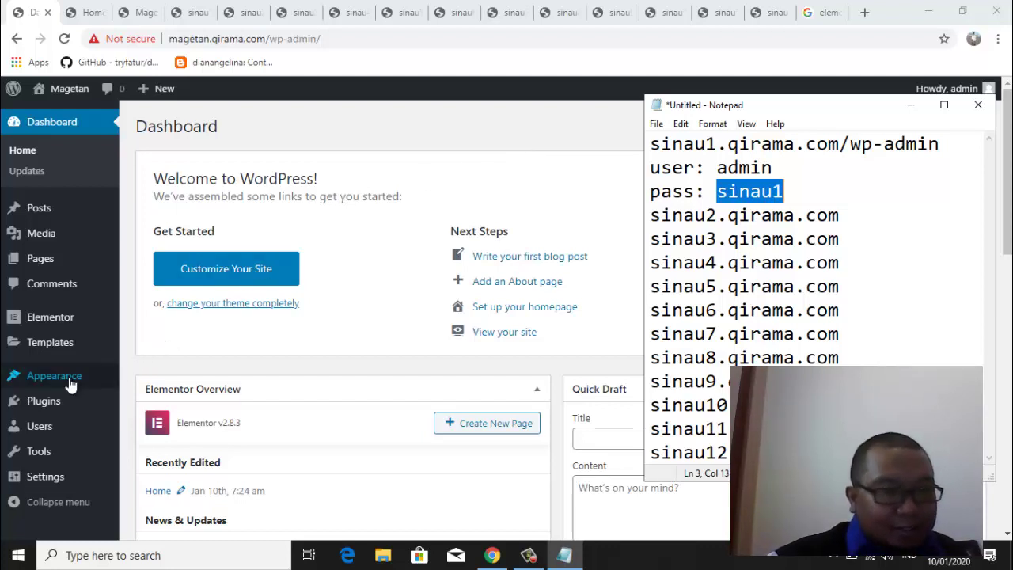
Hide the notes, bring them back briefly, then hide them again behind the Magetan Dashboard
mouse_move(69, 383)
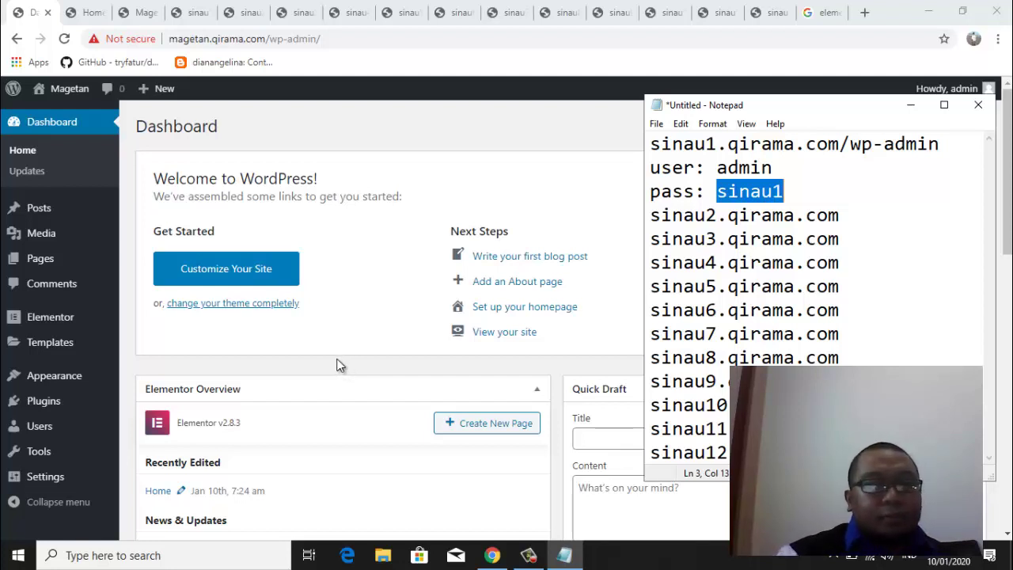
left_click(329, 128)
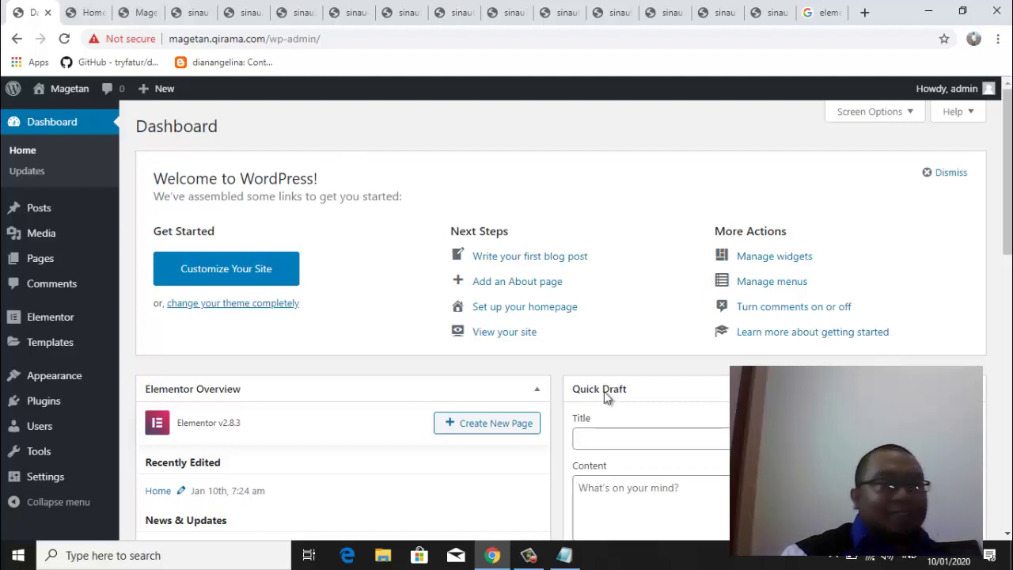
left_click(564, 554)
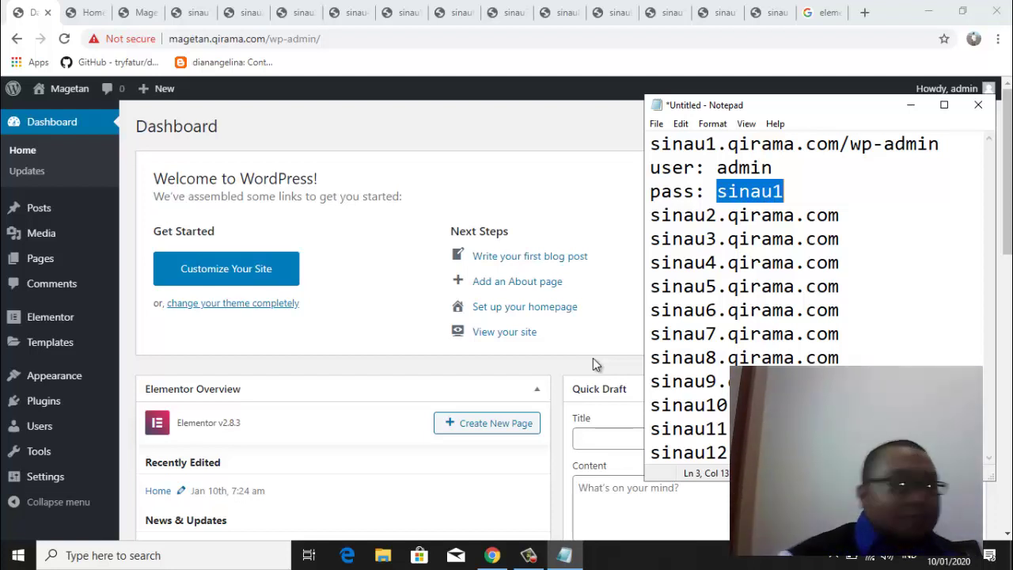
left_click(441, 129)
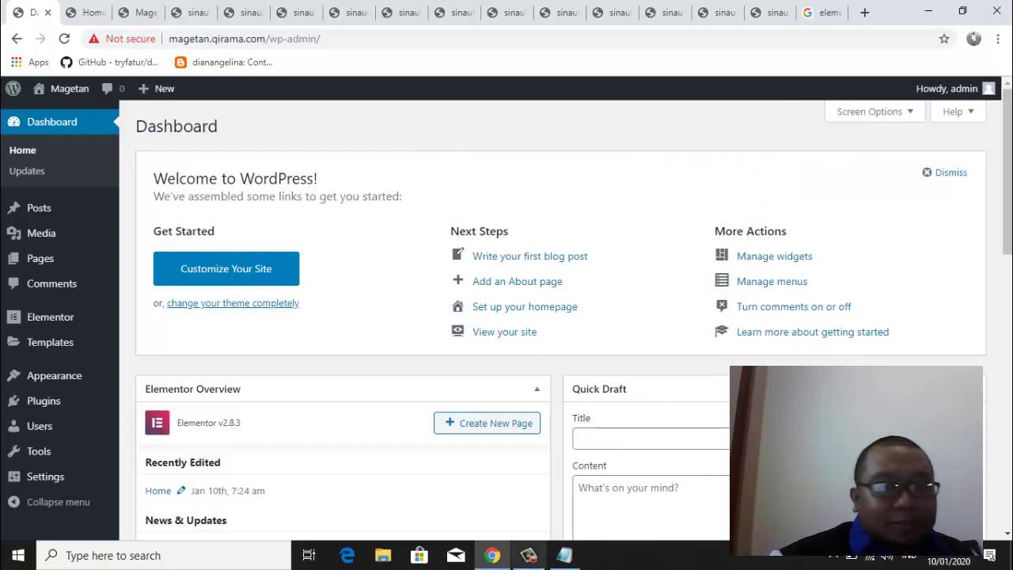
left_click(565, 556)
left_click(410, 360)
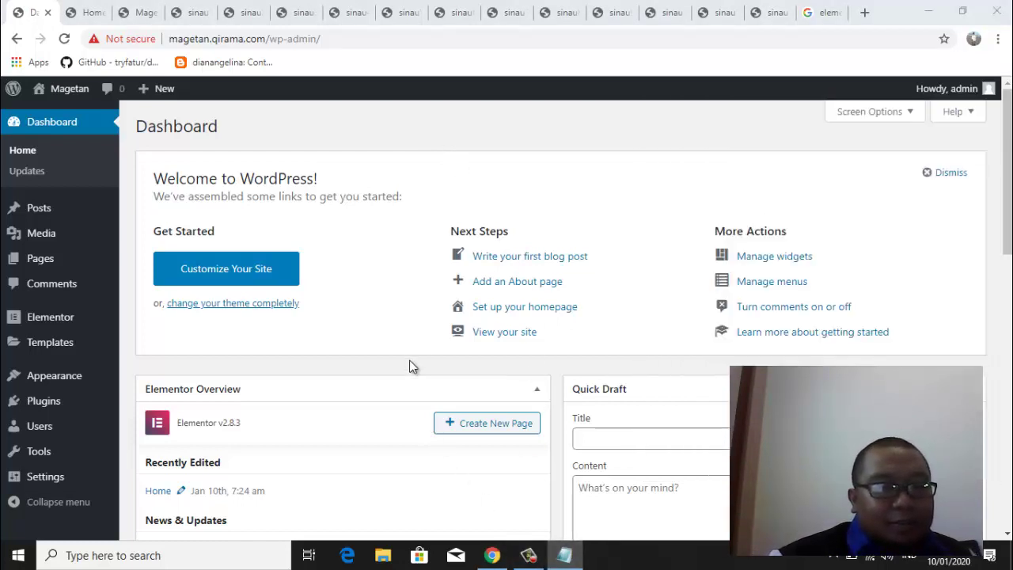
left_click(565, 556)
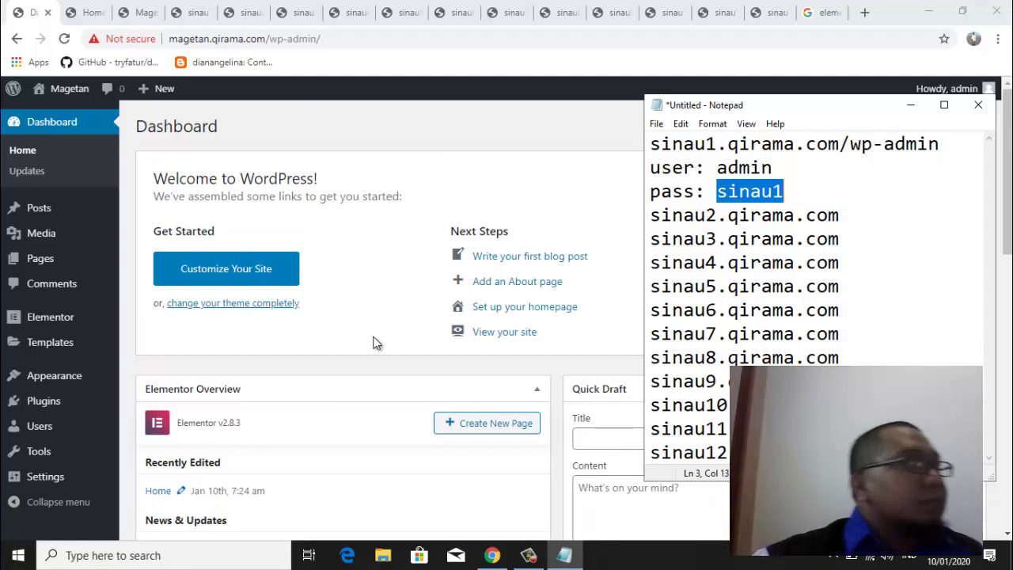
left_click(326, 115)
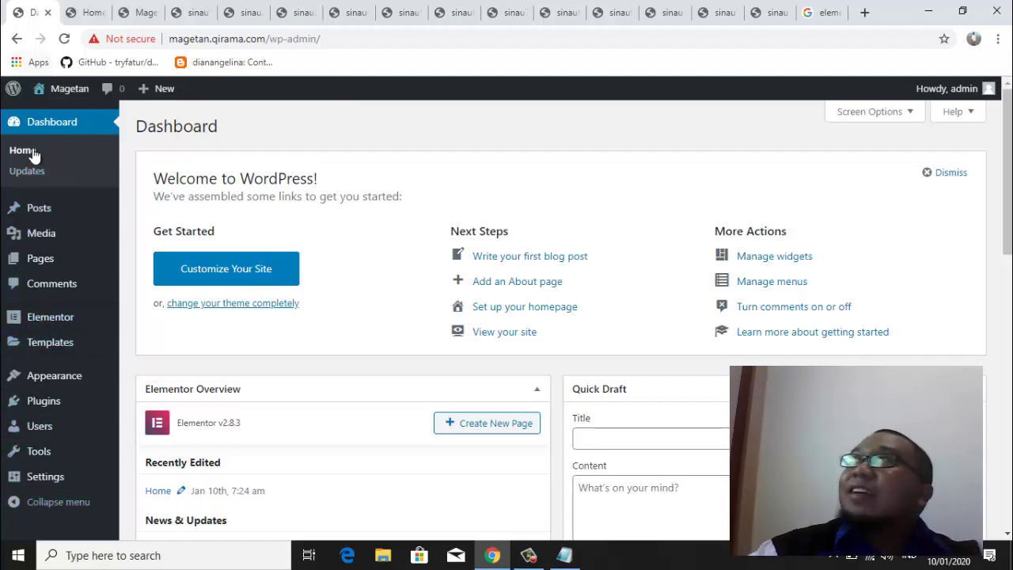
mouse_move(32, 229)
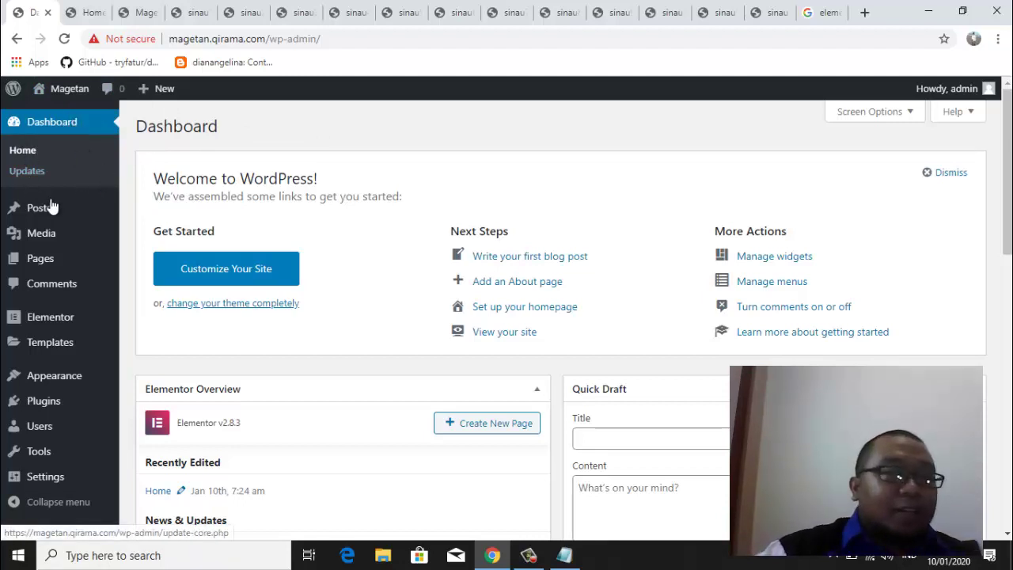
mouse_move(50, 204)
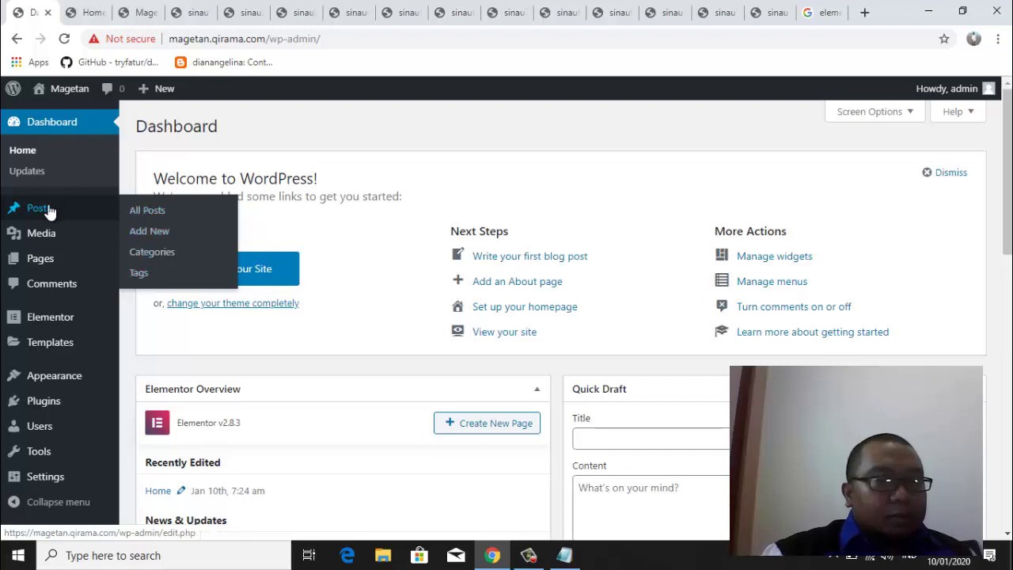
Move from the admin sidebar to the Magetan Home tab at /home/
mouse_move(43, 247)
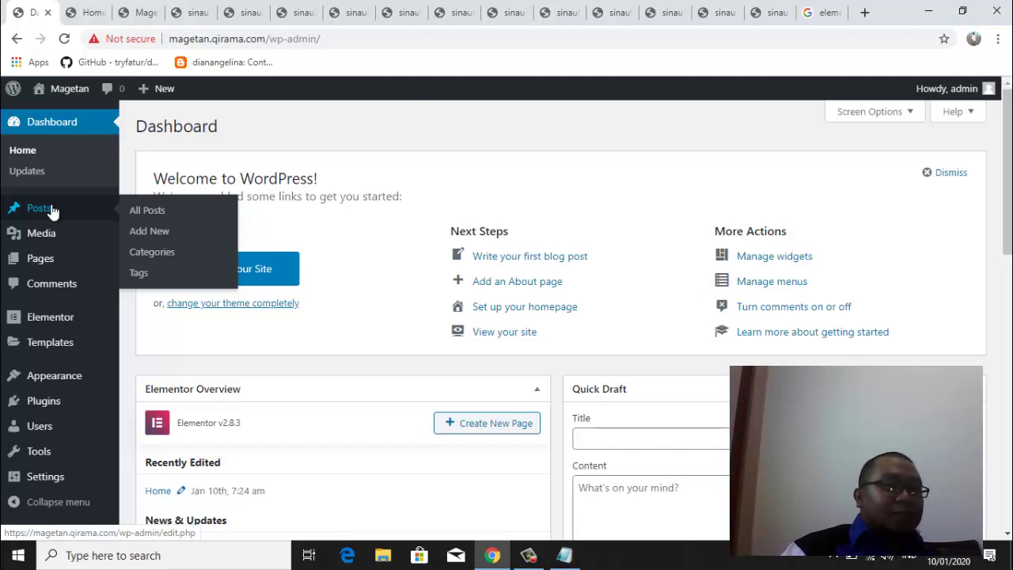
mouse_move(50, 262)
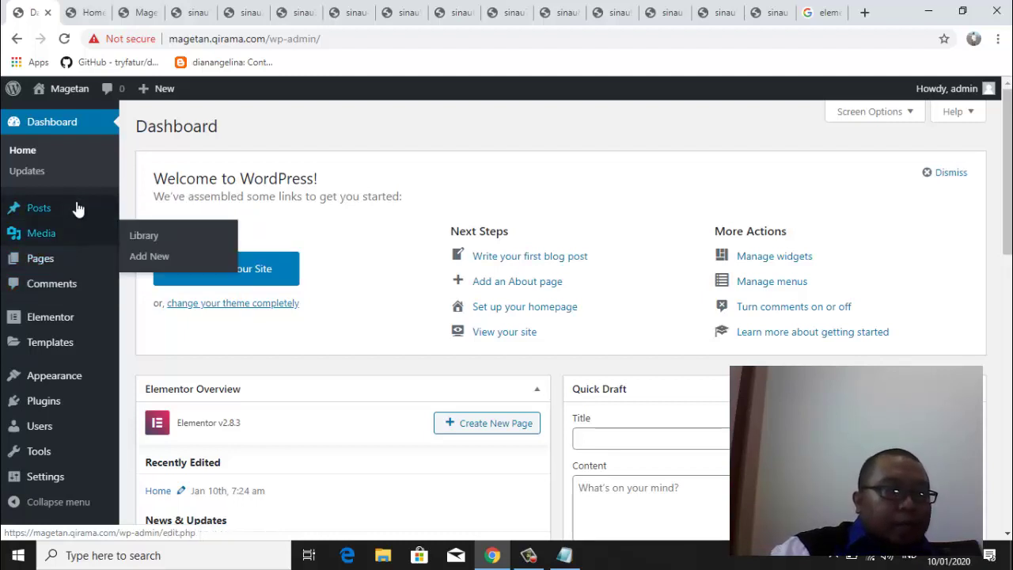
left_click(91, 11)
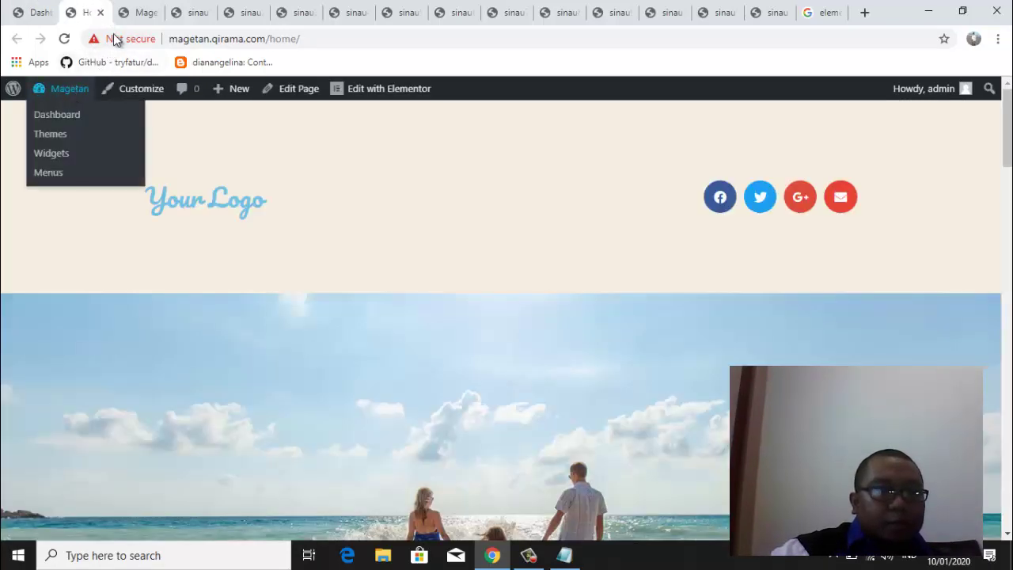
Switch to the third tab for the magetan.qirama.com front page
left_click(145, 12)
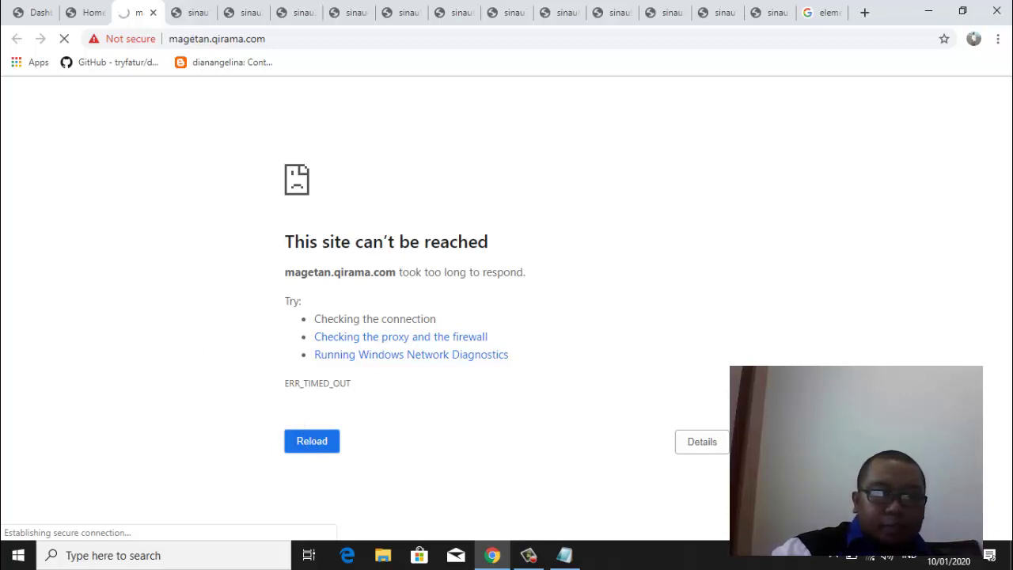
Switch the PC's Wi-Fi from Wifiku to NEWS ROOM and reload magetan.qirama.com
left_click(881, 558)
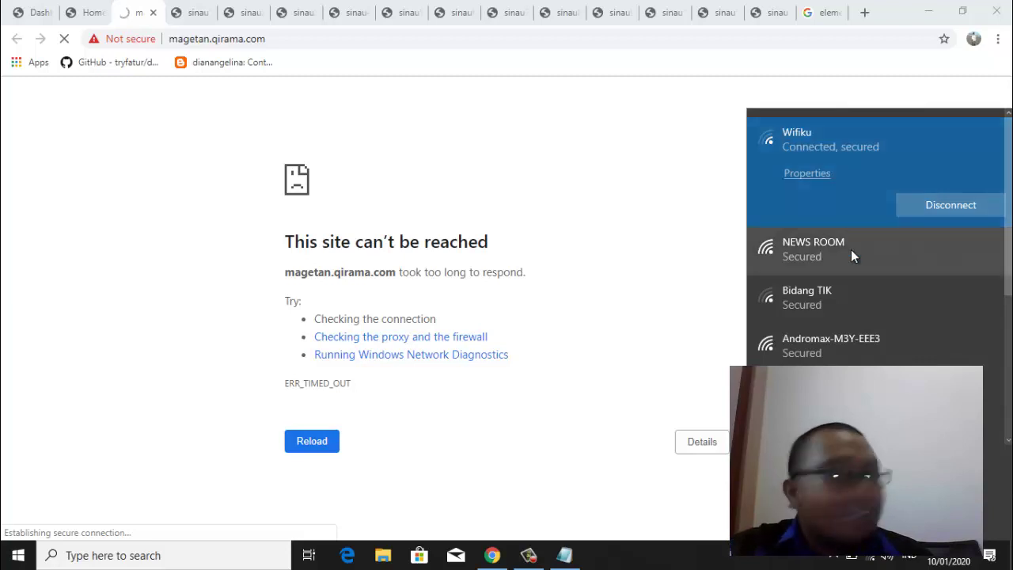
left_click(880, 252)
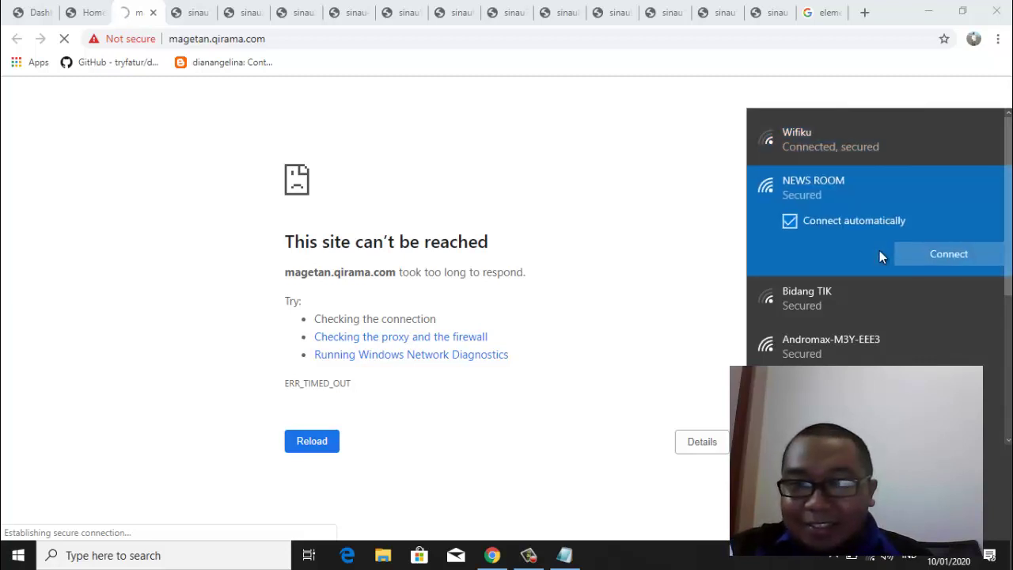
left_click(958, 255)
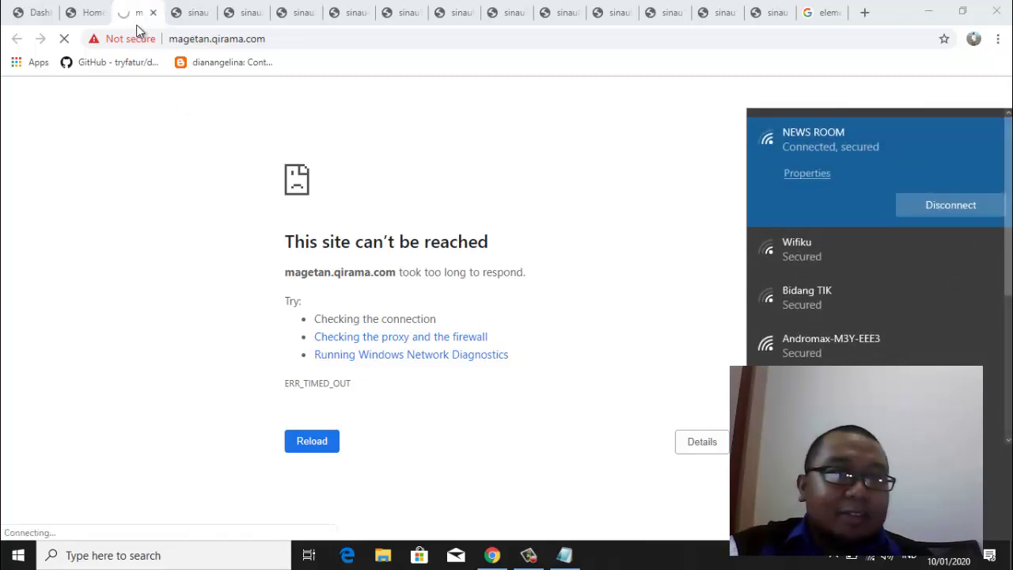
left_click(292, 45)
key("Return")
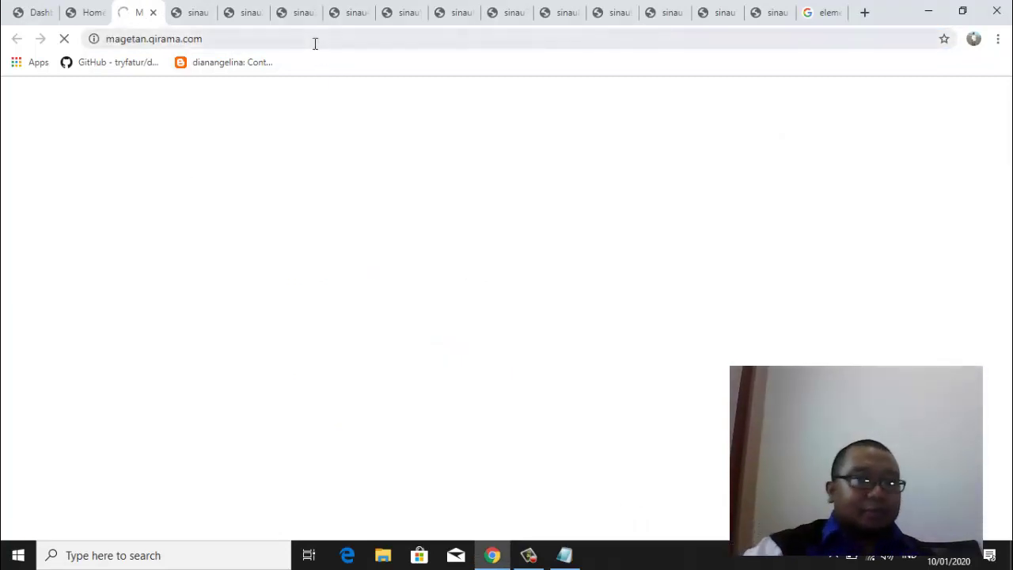
Check the reloaded Magetan front page by scrolling through it
left_click(29, 8)
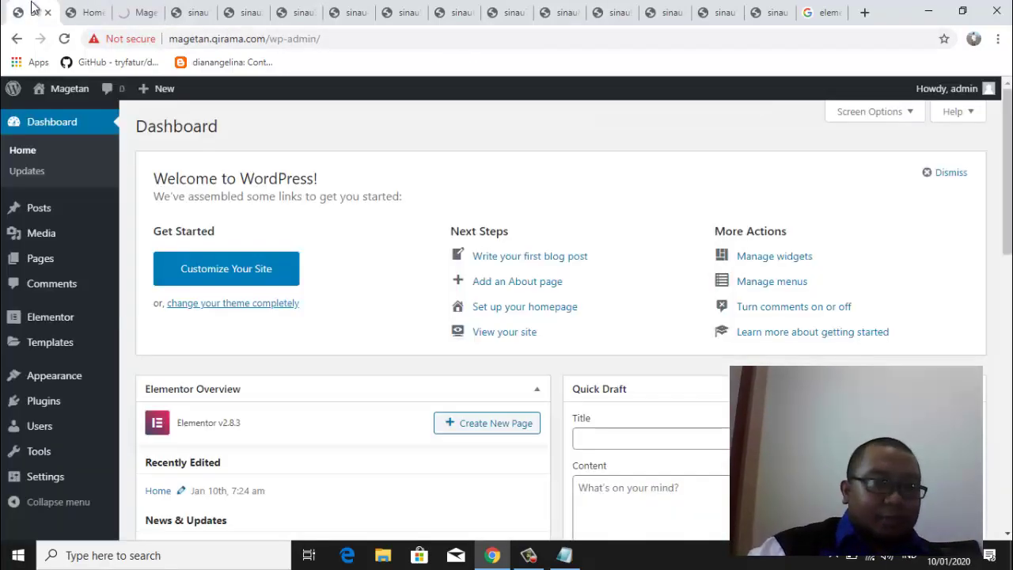
left_click(137, 17)
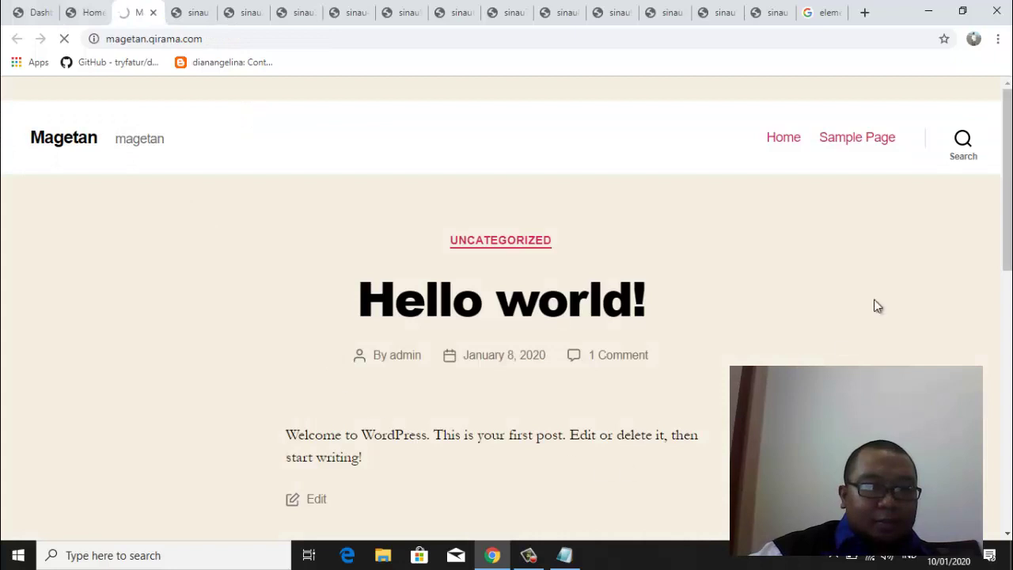
scroll(1007, 238, "down", 4)
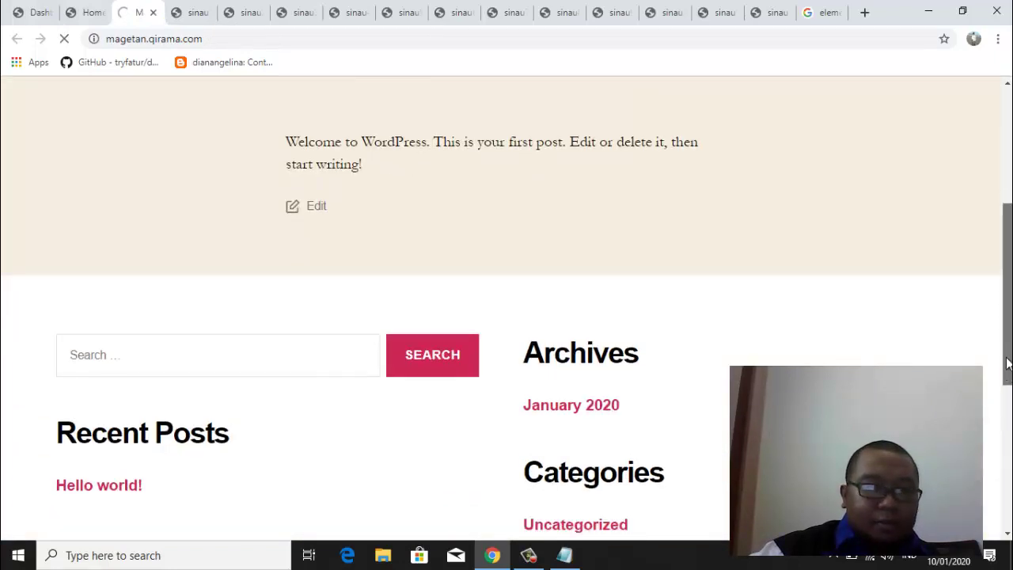
scroll(1002, 422, "down", 2)
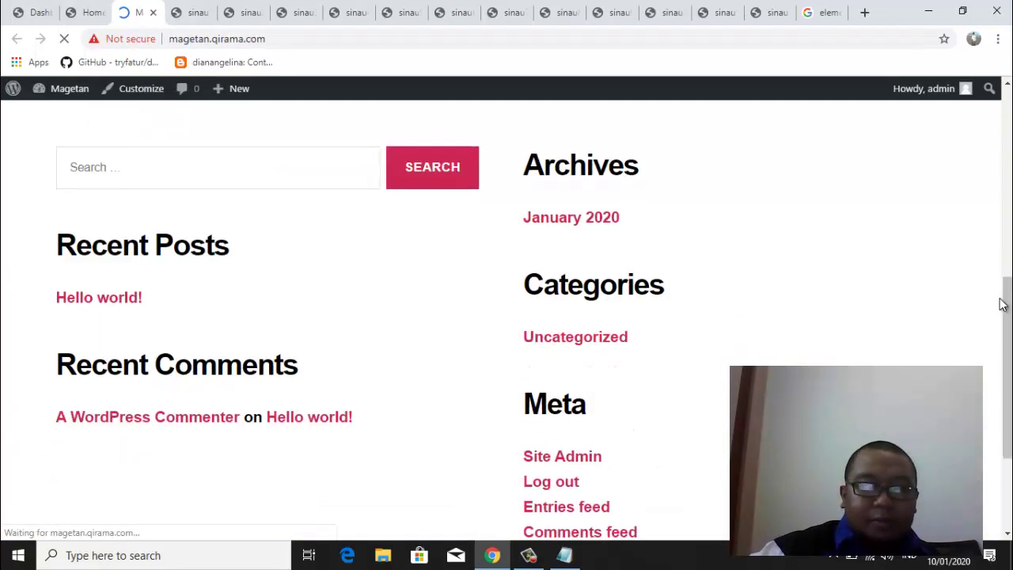
scroll(1010, 317, "up", 5)
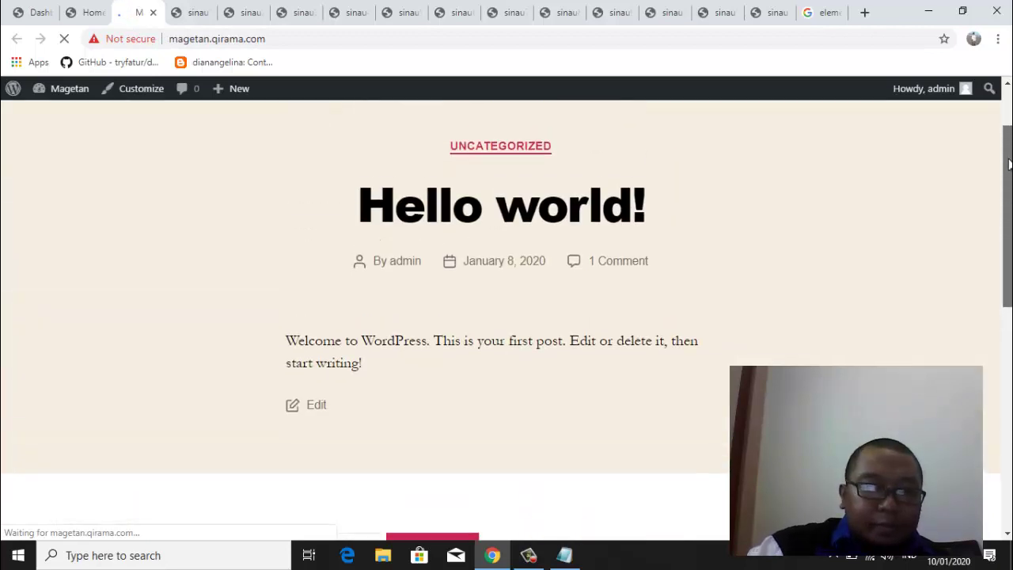
Open Installed Plugins, listing Akismet Anti-Spam, Elementor 2.8.3 and Hello Dolly
left_click(27, 16)
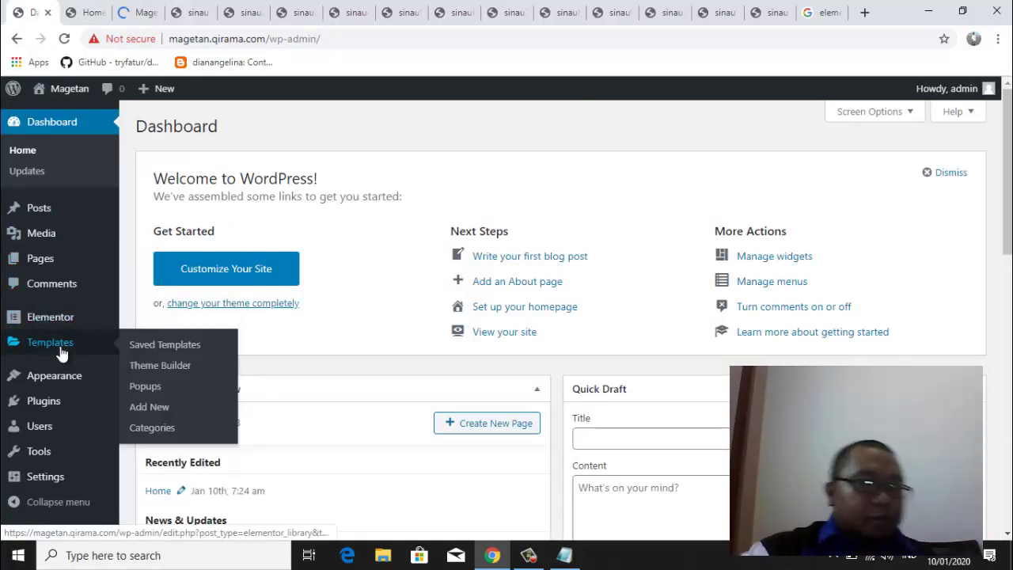
mouse_move(45, 402)
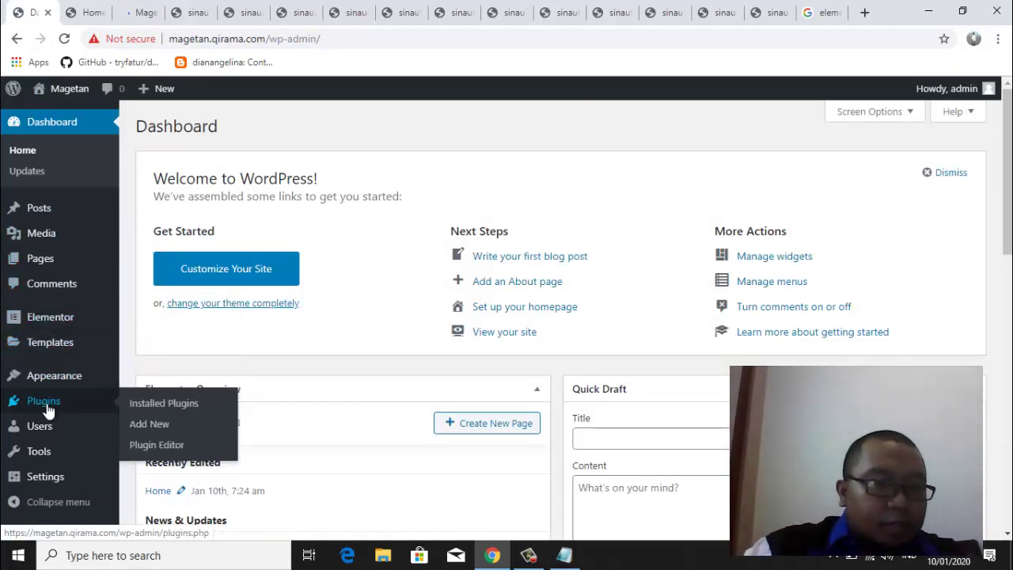
left_click(150, 403)
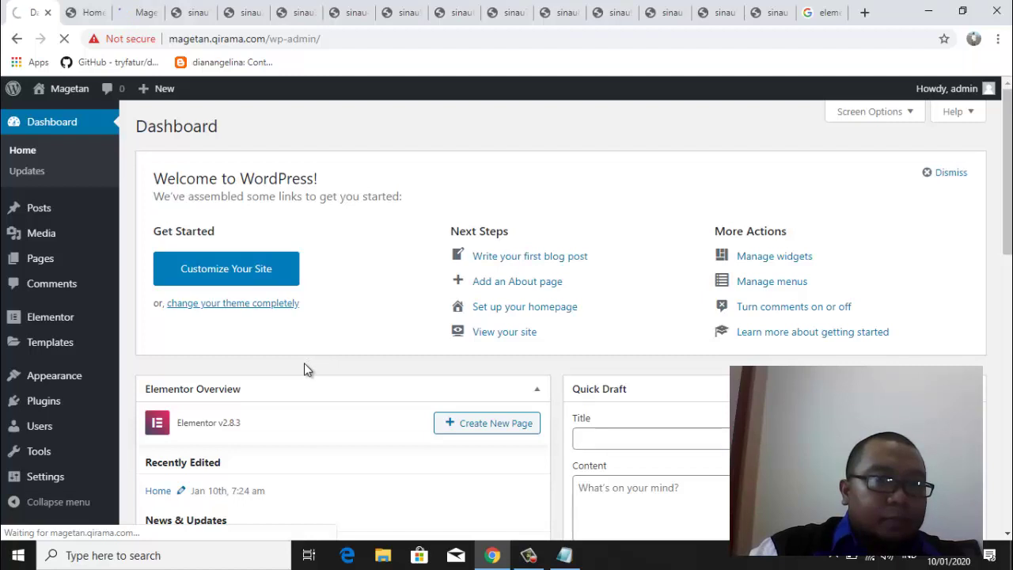
left_click(86, 12)
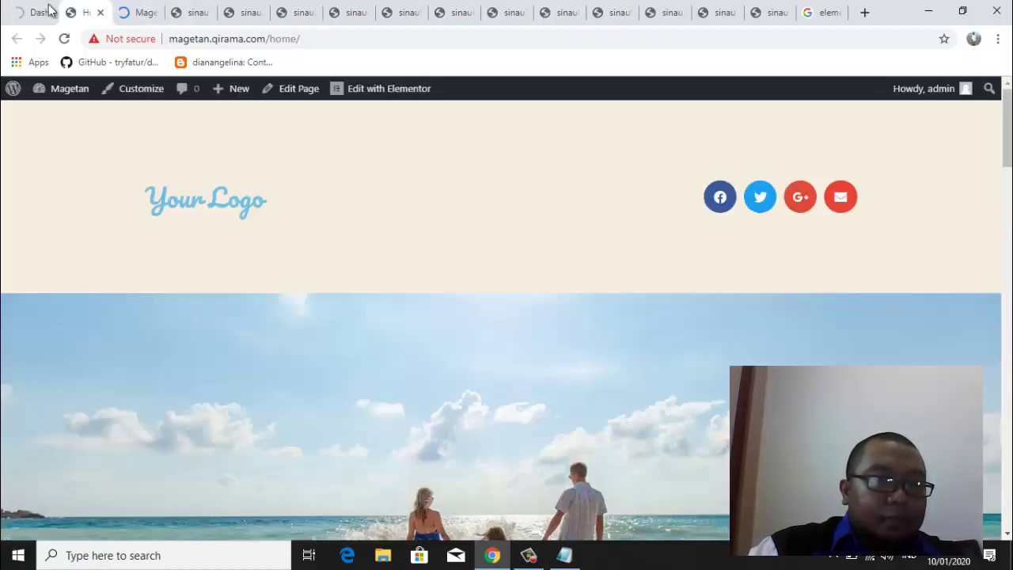
left_click(40, 12)
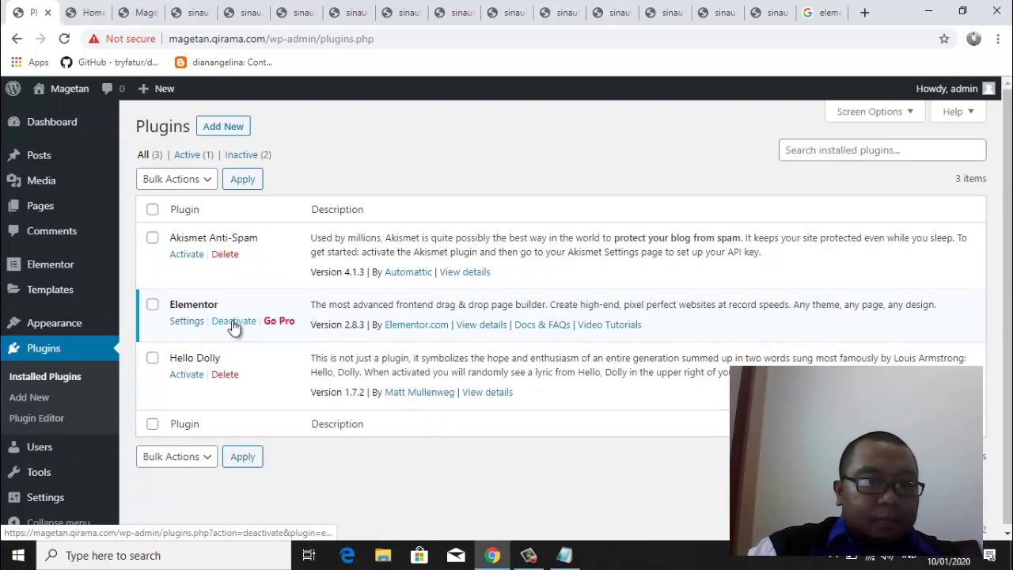
Deactivate Elementor with Skip & Deactivate, then bring up the Home – Magetan tab
left_click(234, 324)
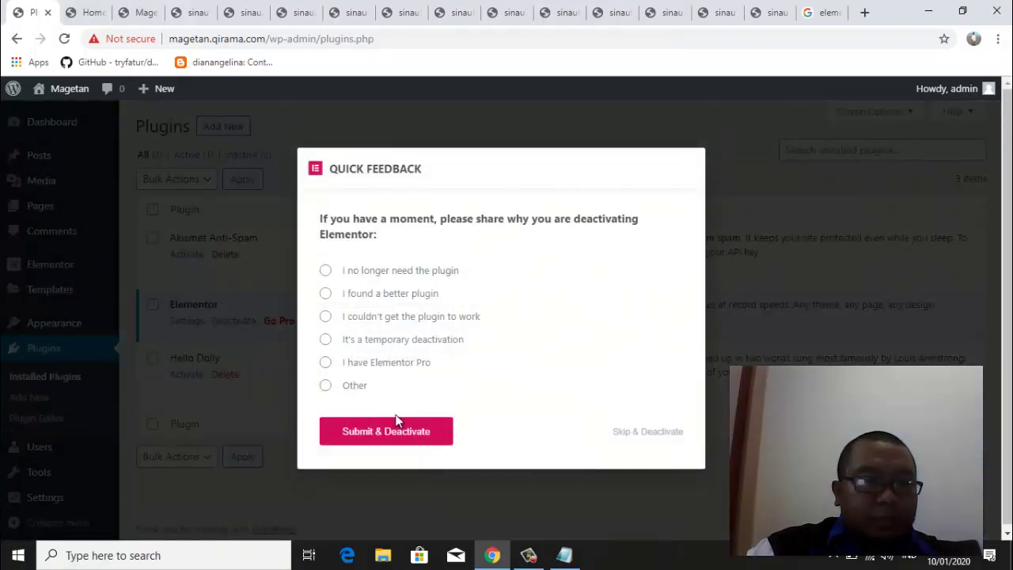
left_click(638, 436)
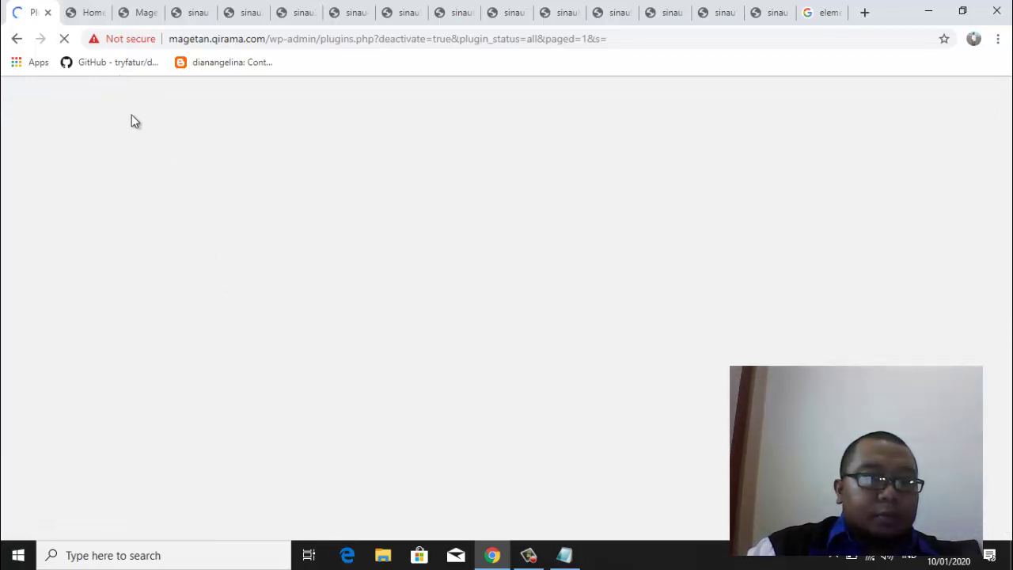
left_click(89, 14)
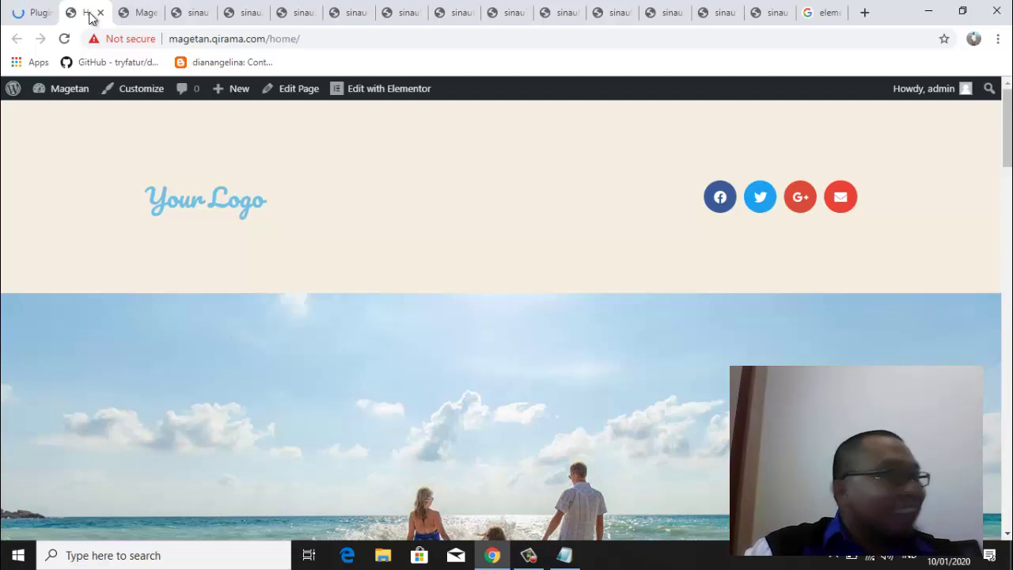
Start deleting Elementor from the Plugins list and reconnect the PC to Wifiku
left_click(34, 13)
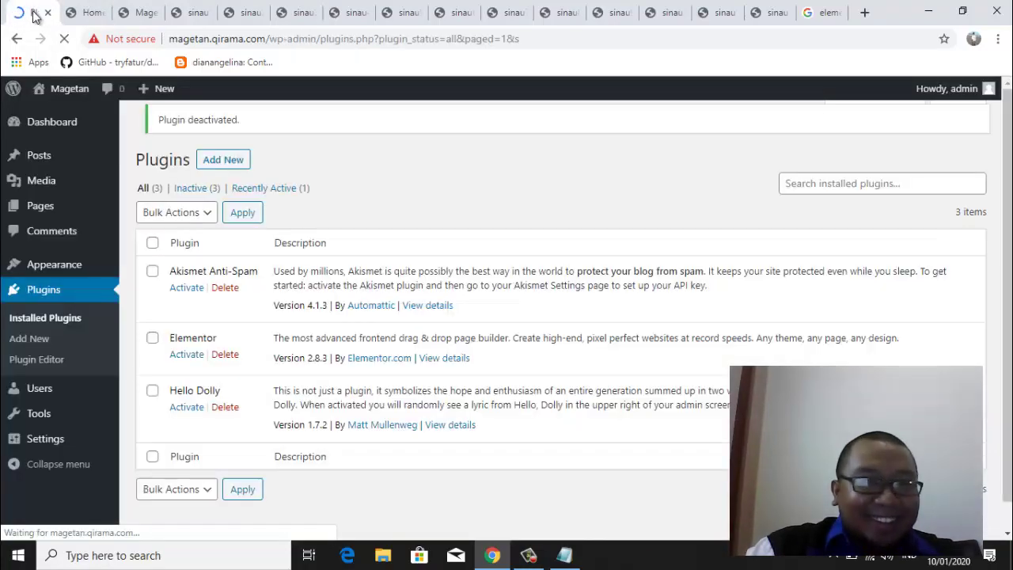
left_click(227, 356)
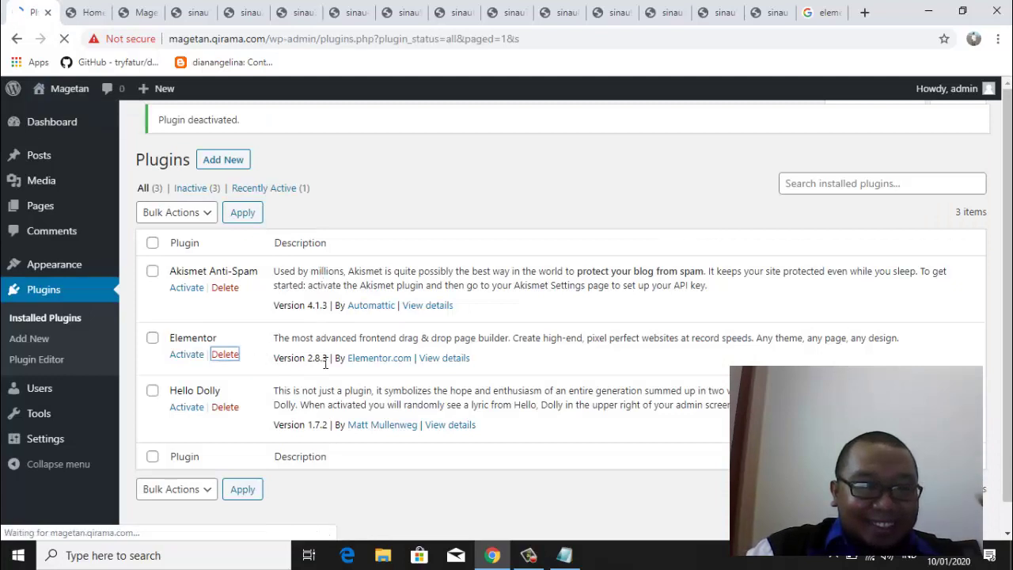
left_click(869, 557)
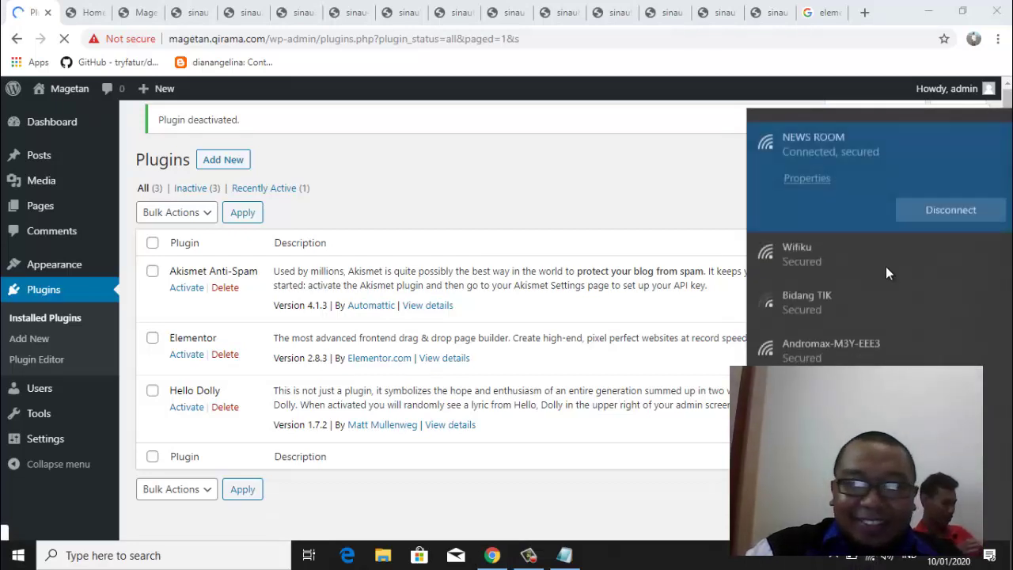
left_click(854, 254)
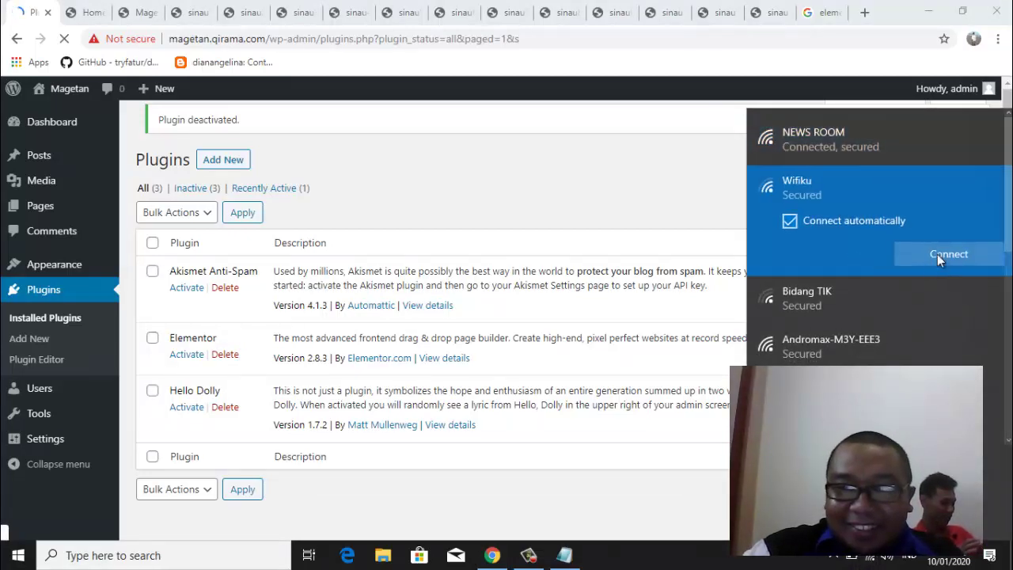
left_click(939, 254)
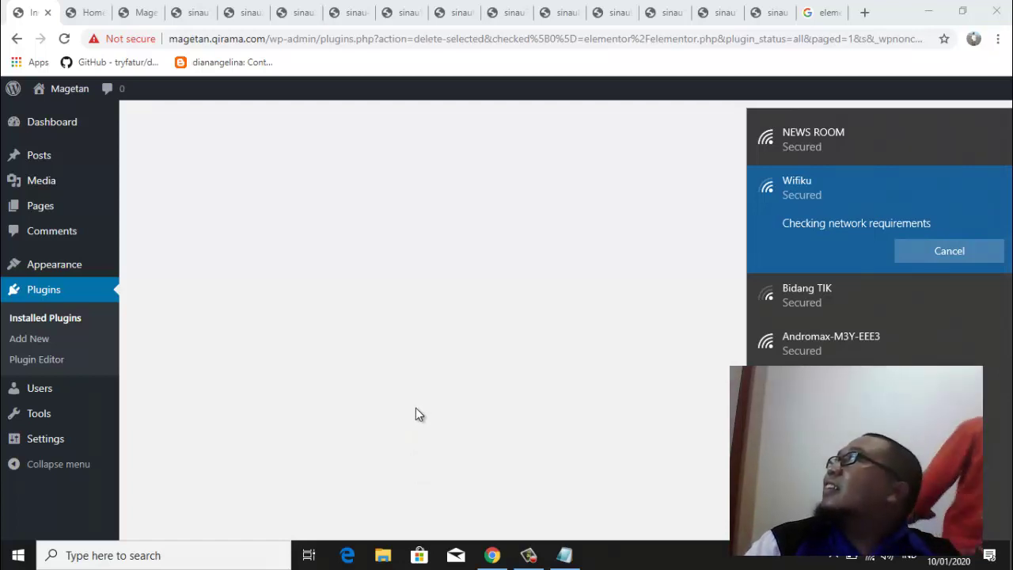
Reload the stalled deletion page and confirm deleting Elementor's files and data
left_click(142, 16)
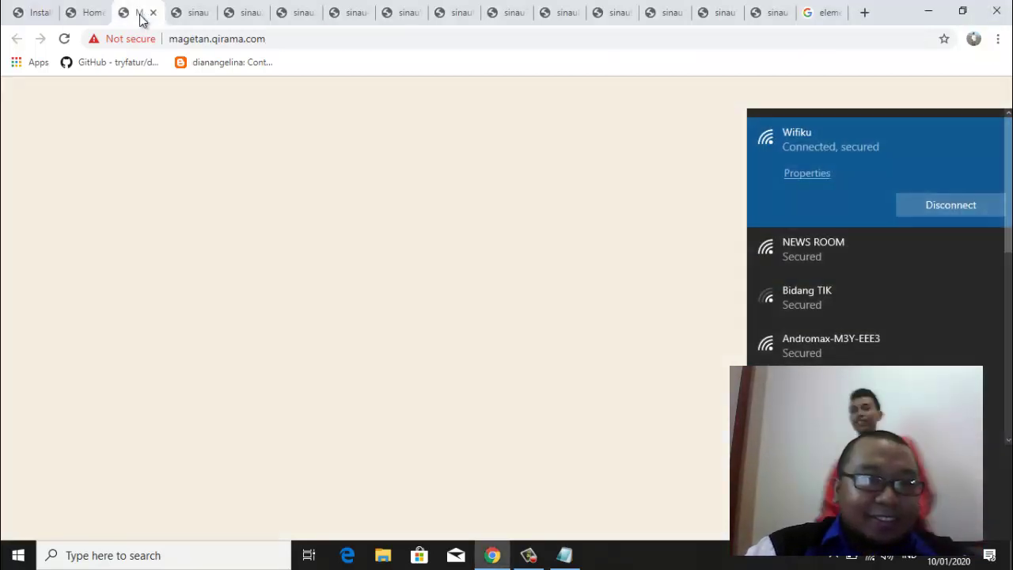
left_click(36, 13)
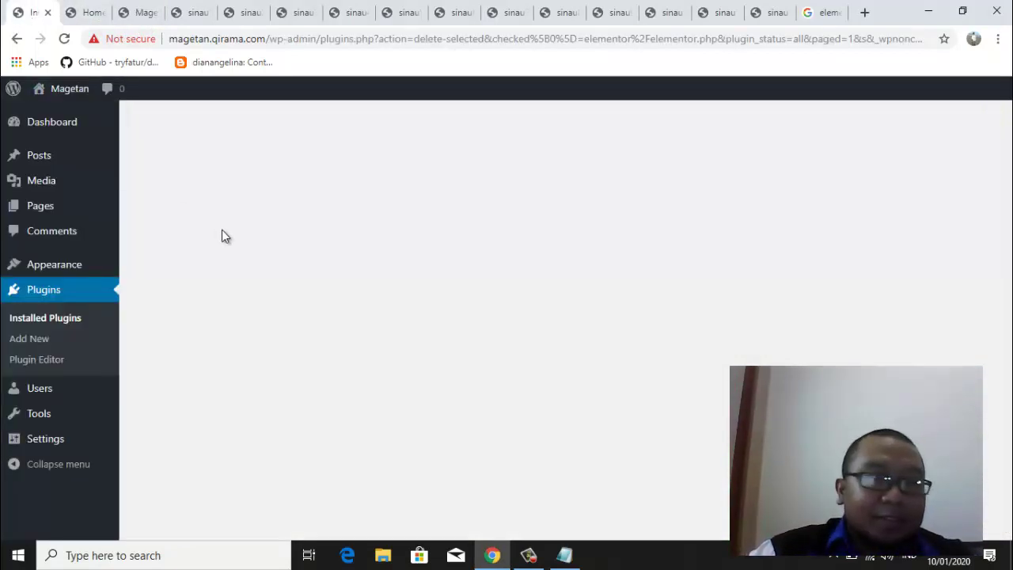
left_click(64, 38)
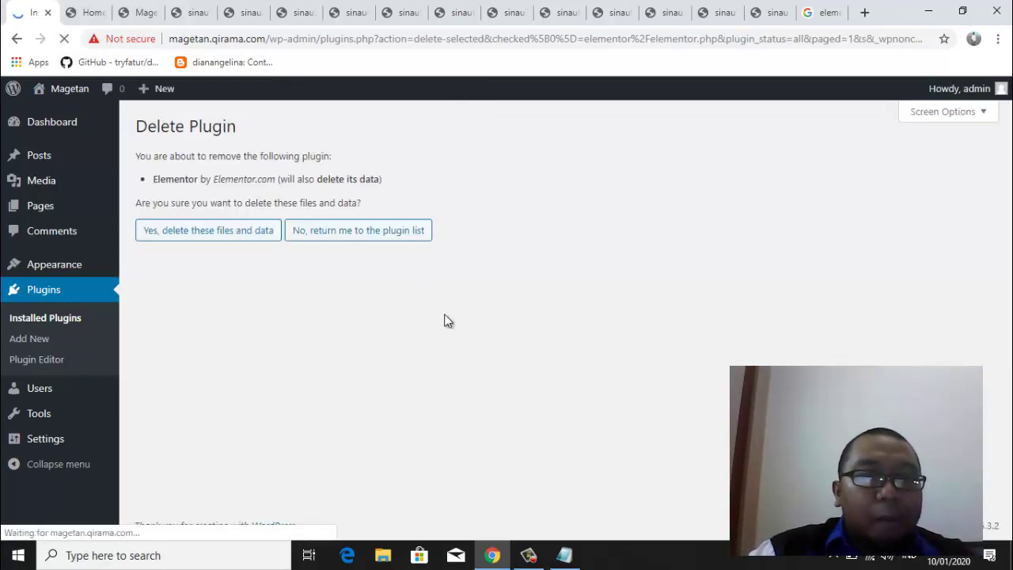
left_click(235, 232)
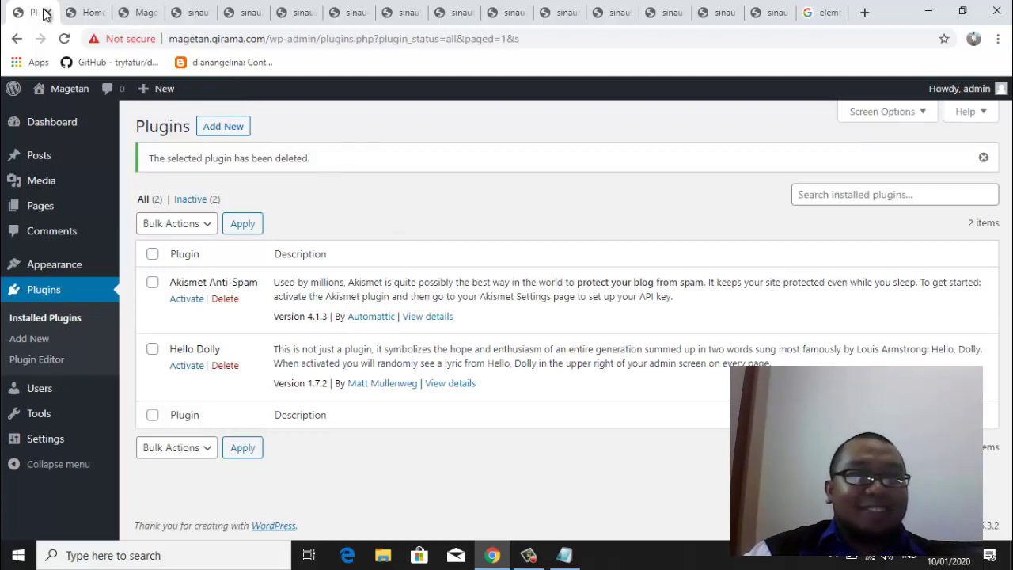
Look over the home page, blog front page and Installed Plugins list
left_click(95, 14)
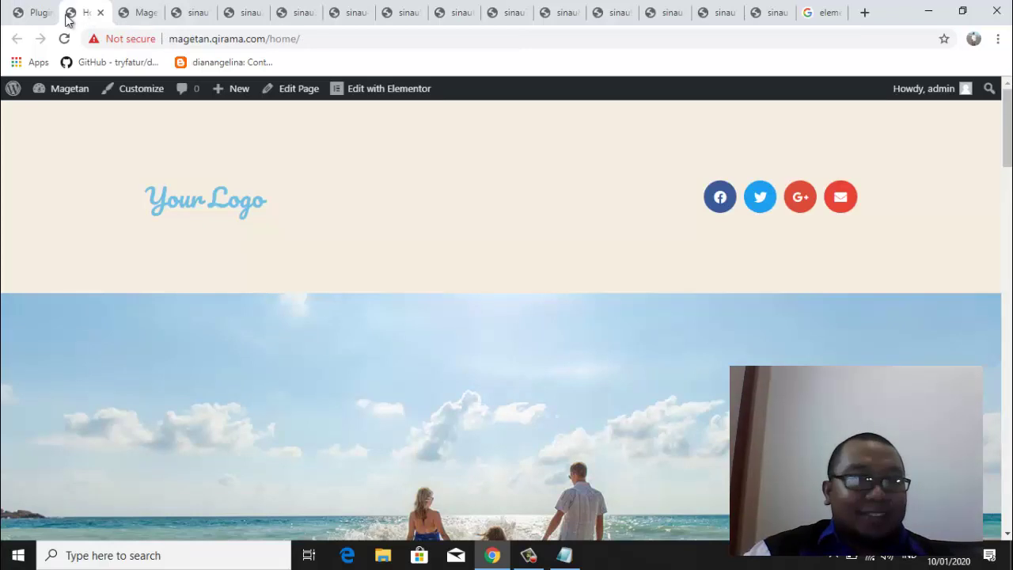
left_click(136, 17)
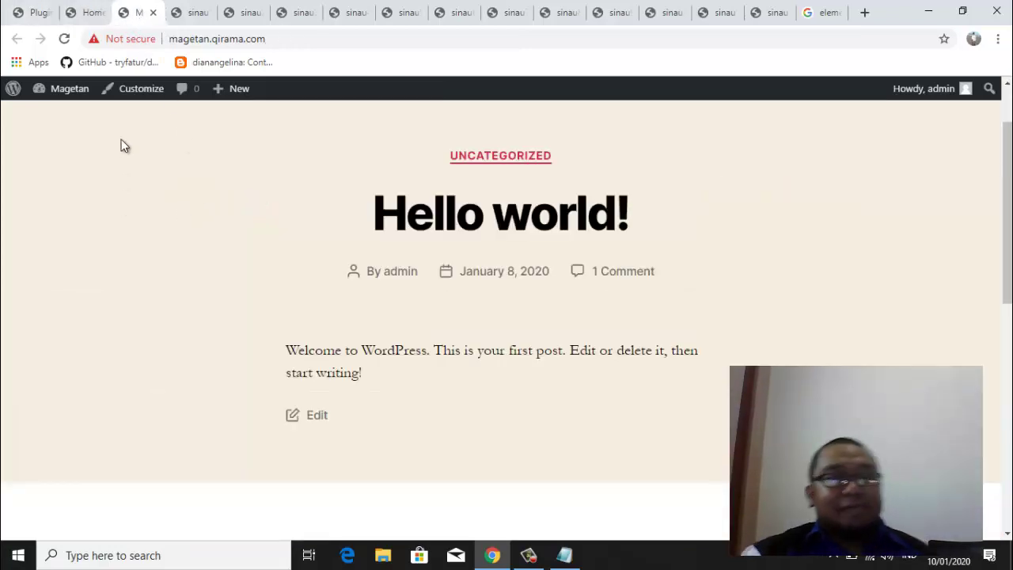
left_click(31, 16)
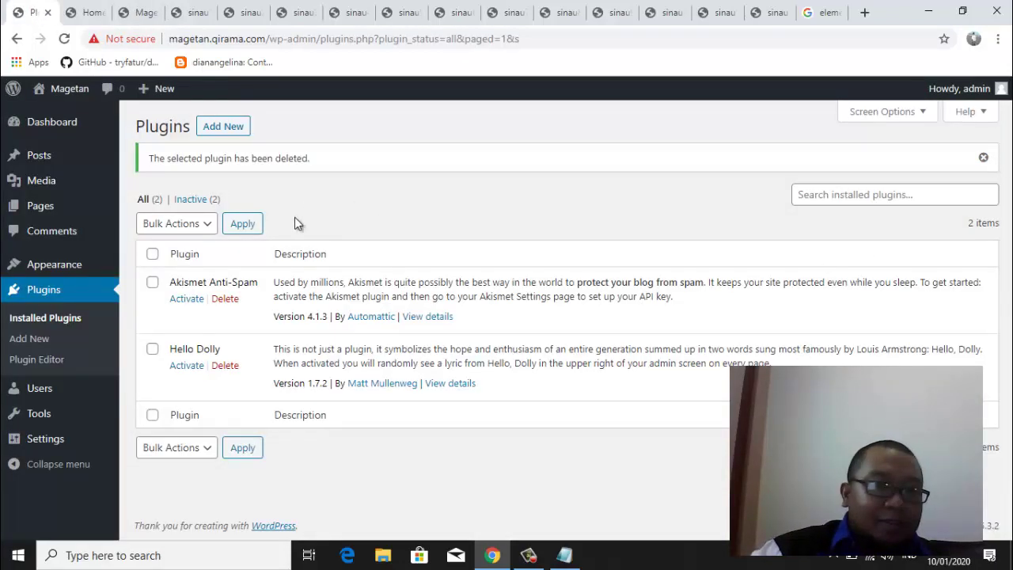
left_click(190, 199)
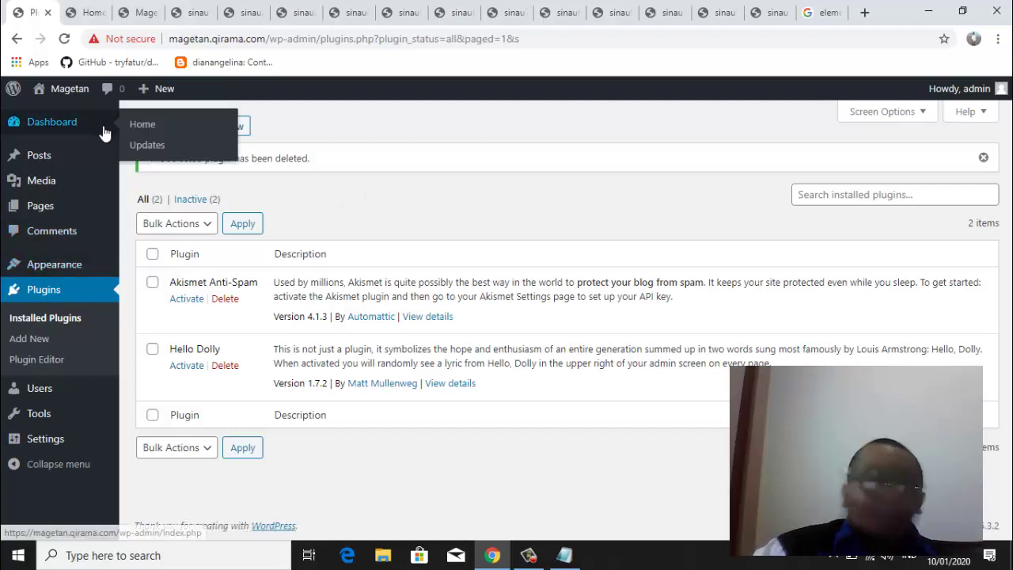
mouse_move(68, 264)
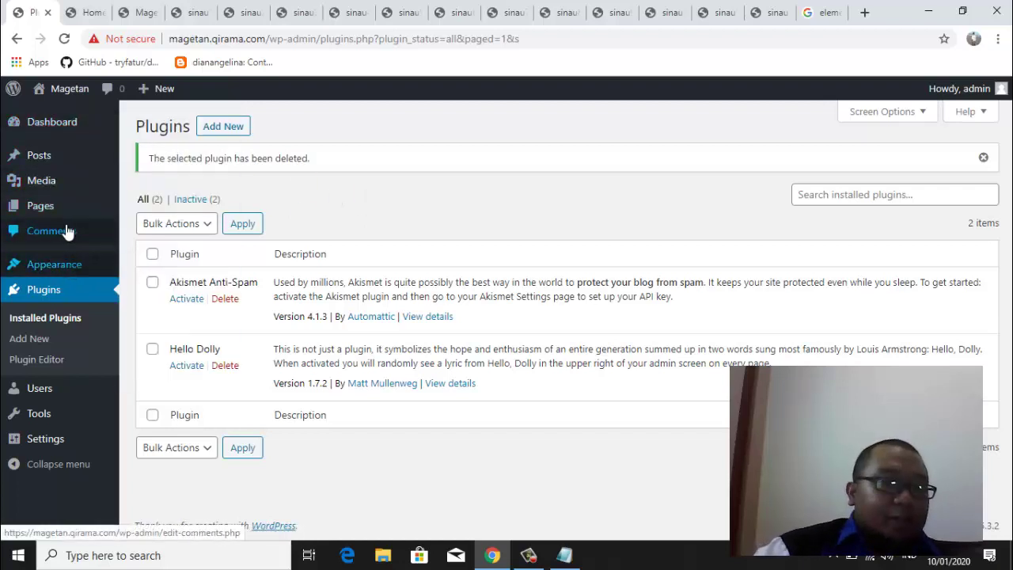
mouse_move(61, 269)
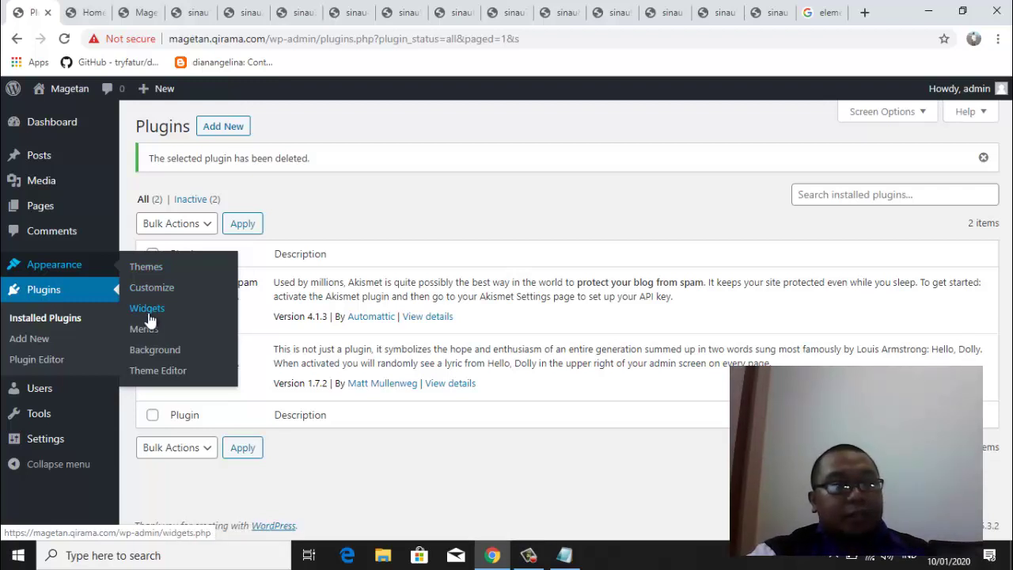
Scroll the blog front page down past the widgets to the © 2020 Magetan footer
left_click(89, 12)
scroll(1007, 126, "down", 5)
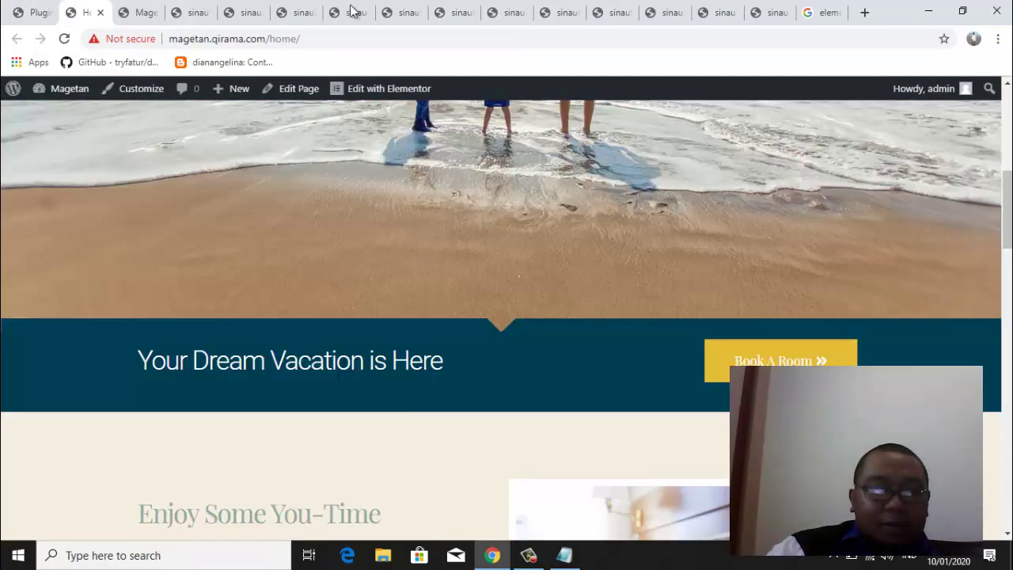
left_click(139, 13)
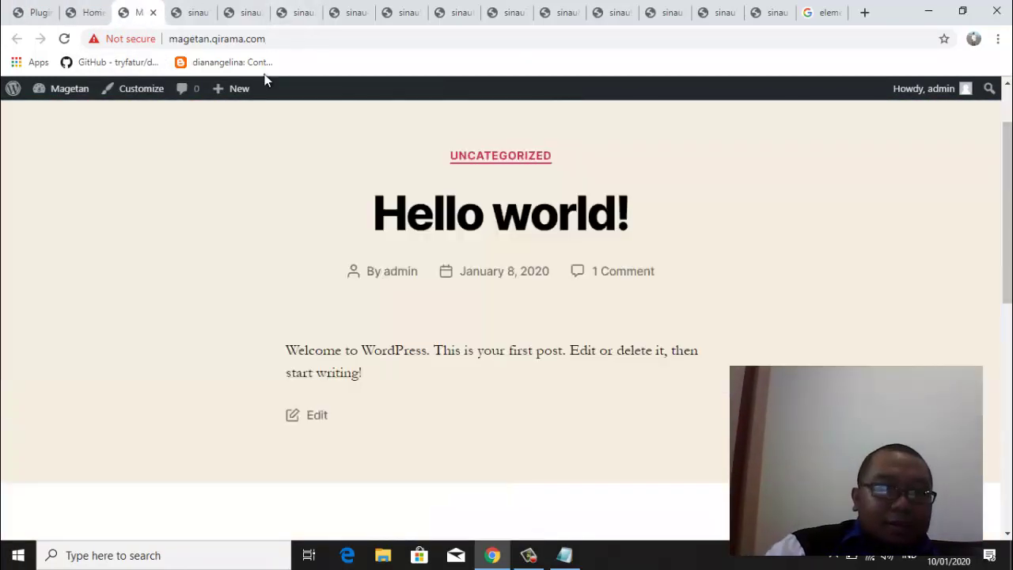
left_click_drag(1011, 194, 1006, 357)
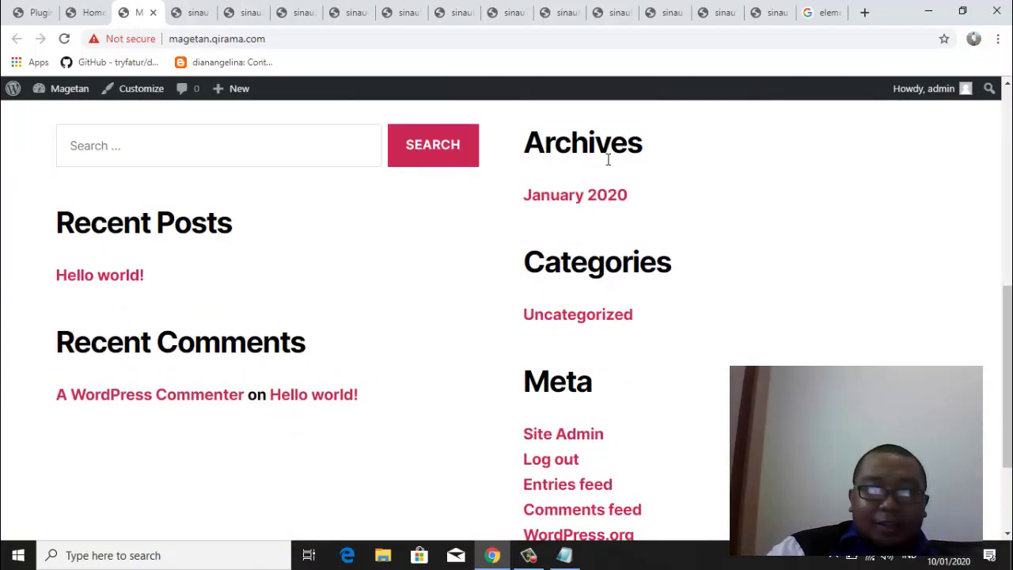
left_click_drag(1006, 342, 1006, 405)
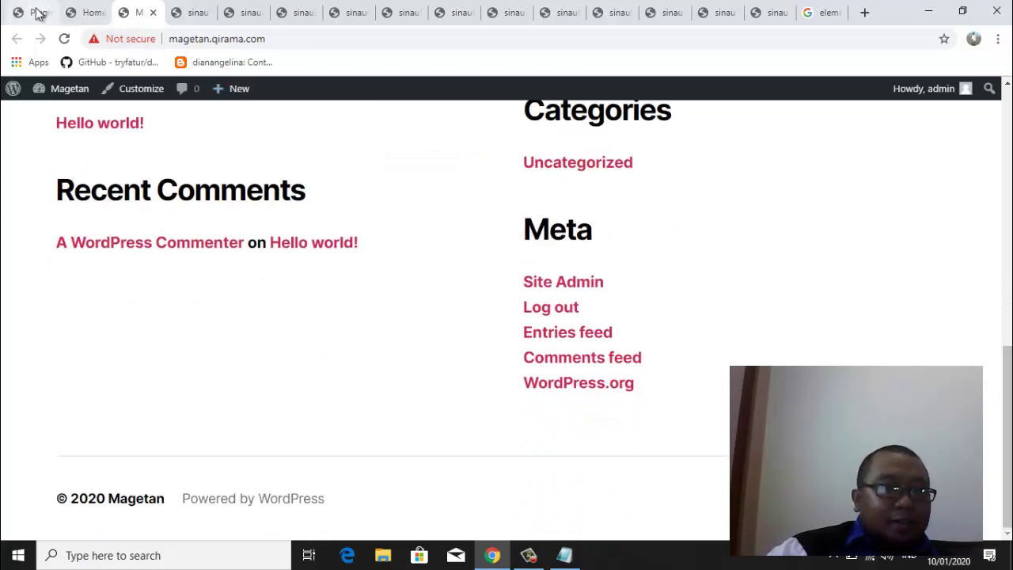
left_click(34, 12)
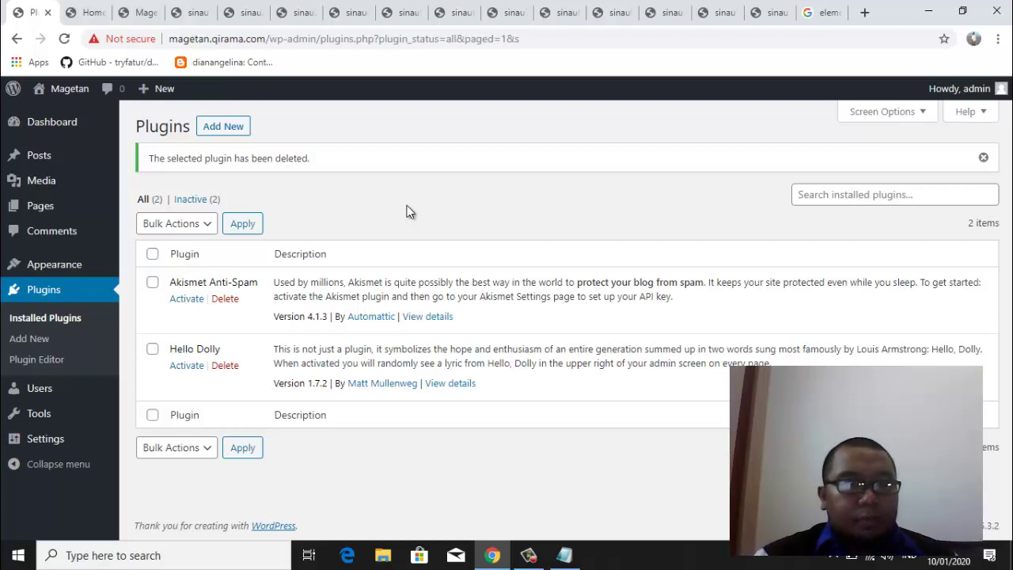
left_click(138, 13)
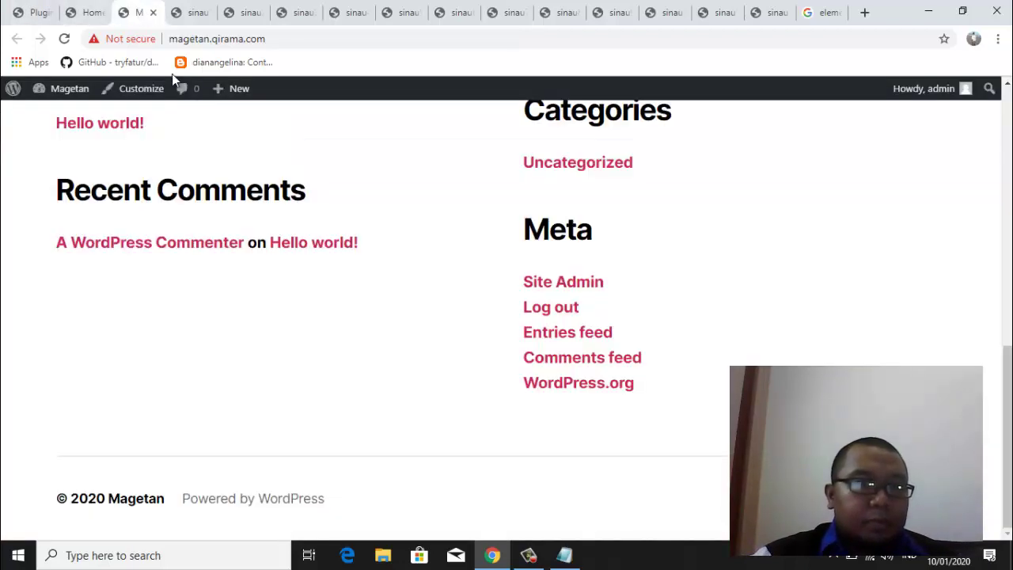
Scroll up to check title Magetan and tagline magetan, then bring Notepad's login notes forward
left_click_drag(1003, 373, 1008, 101)
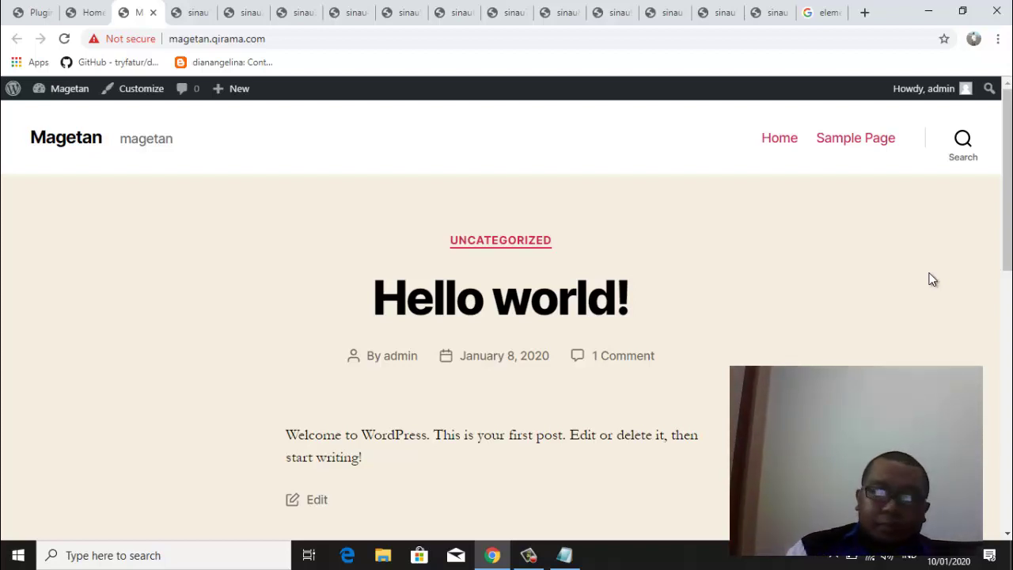
left_click(567, 556)
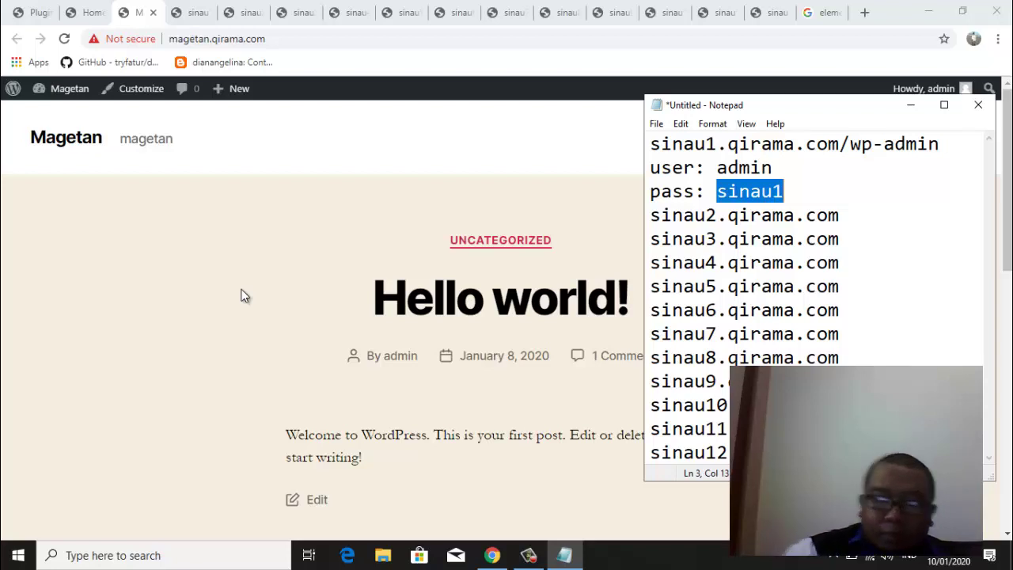
Browse the Home and Hello world! pages, then return to the Plugins admin page
left_click(93, 14)
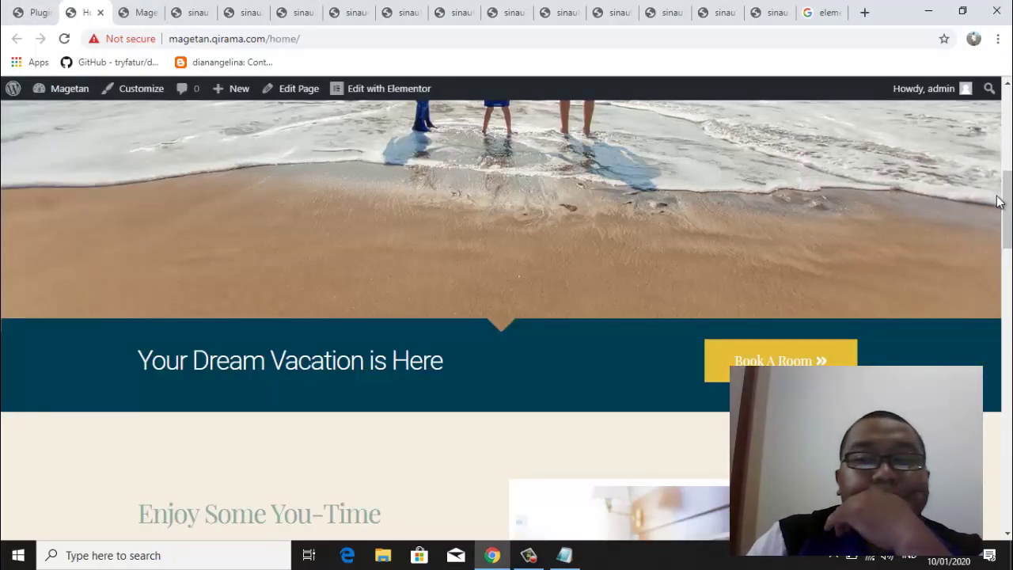
left_click_drag(1006, 210, 1008, 127)
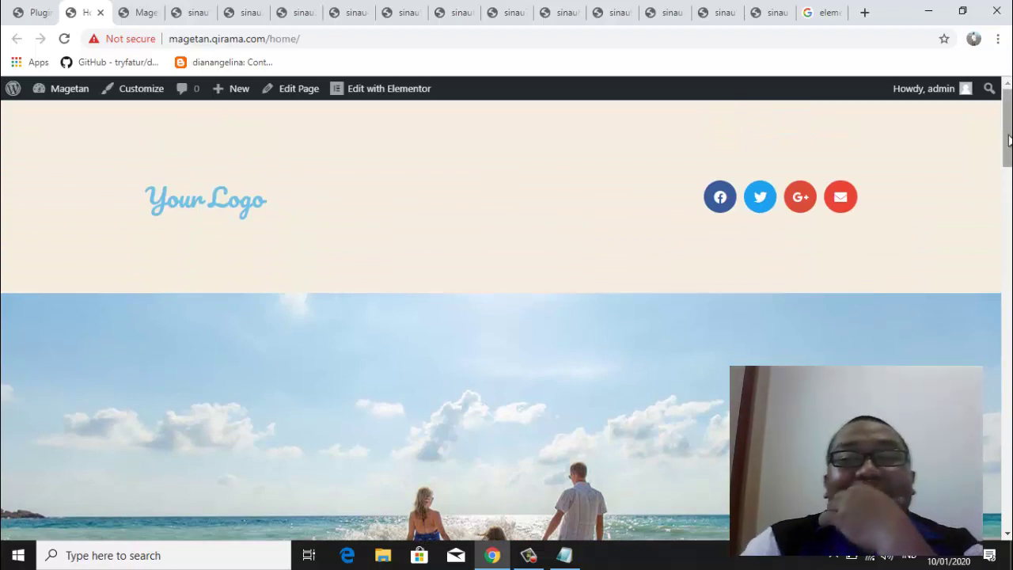
left_click_drag(1010, 138, 1009, 519)
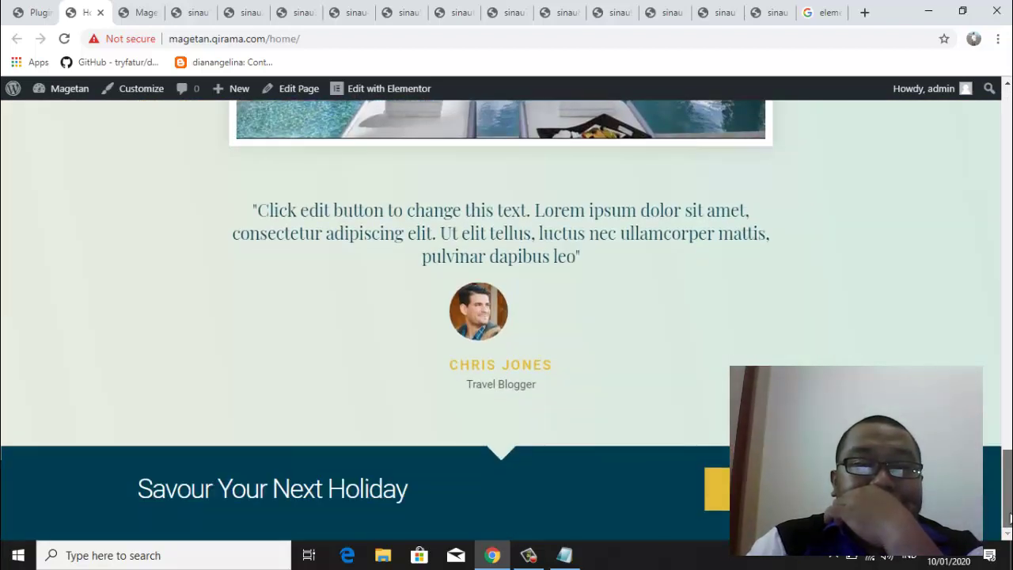
left_click_drag(1010, 516, 1009, 127)
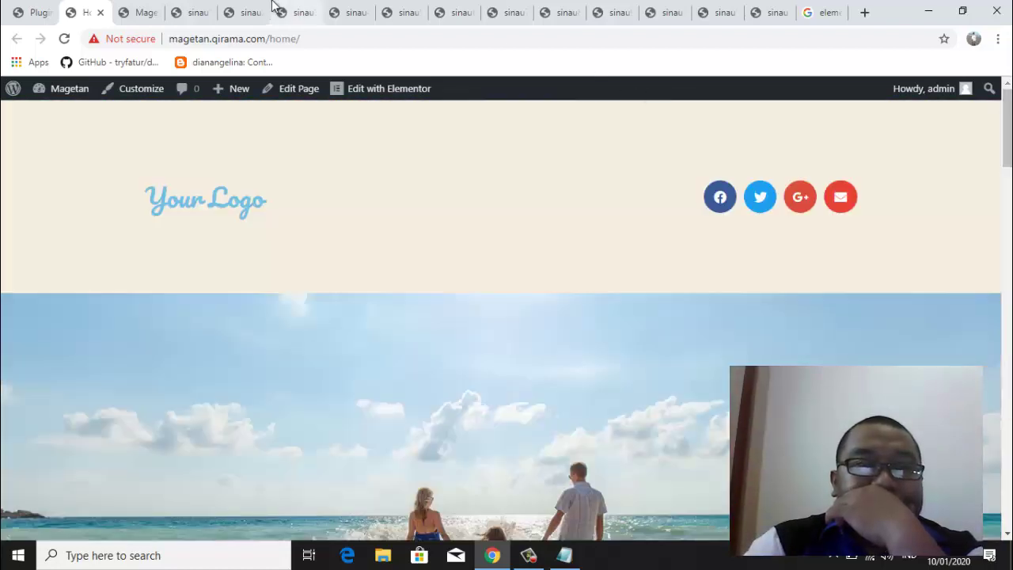
left_click(139, 13)
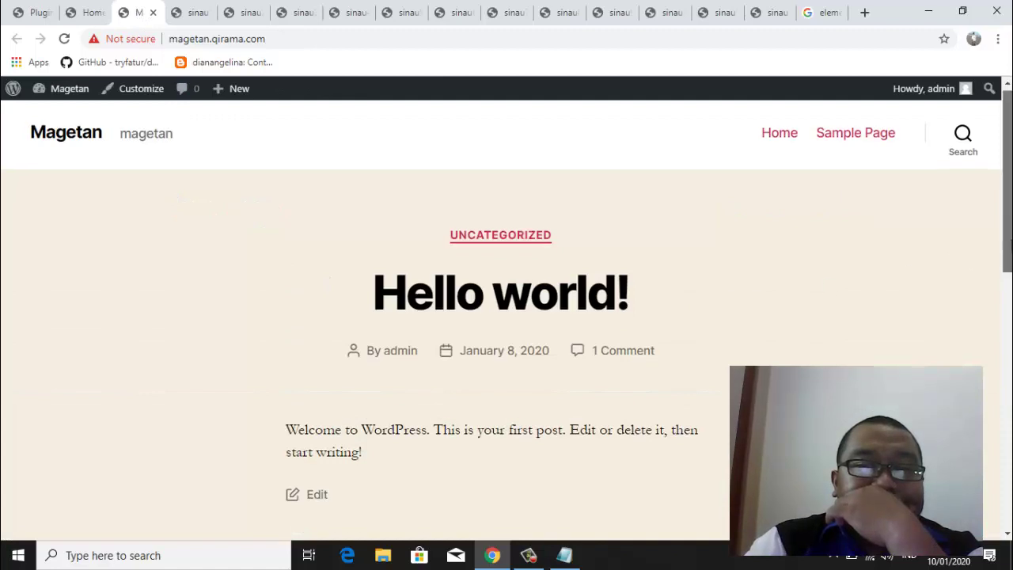
mouse_move(1007, 228)
left_mouse_down()
mouse_move(1008, 487)
mouse_move(1008, 227)
left_mouse_up()
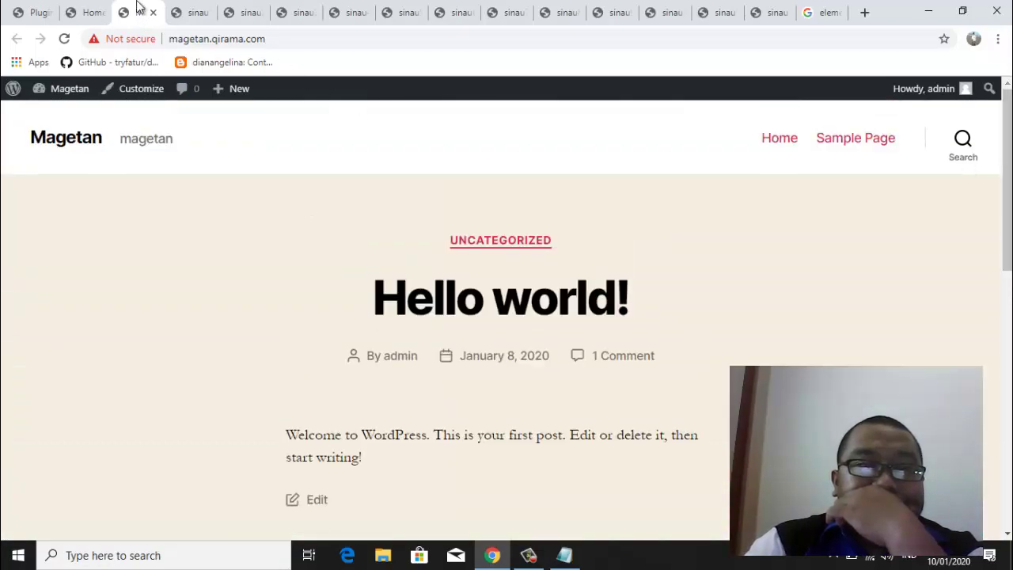
left_click(83, 14)
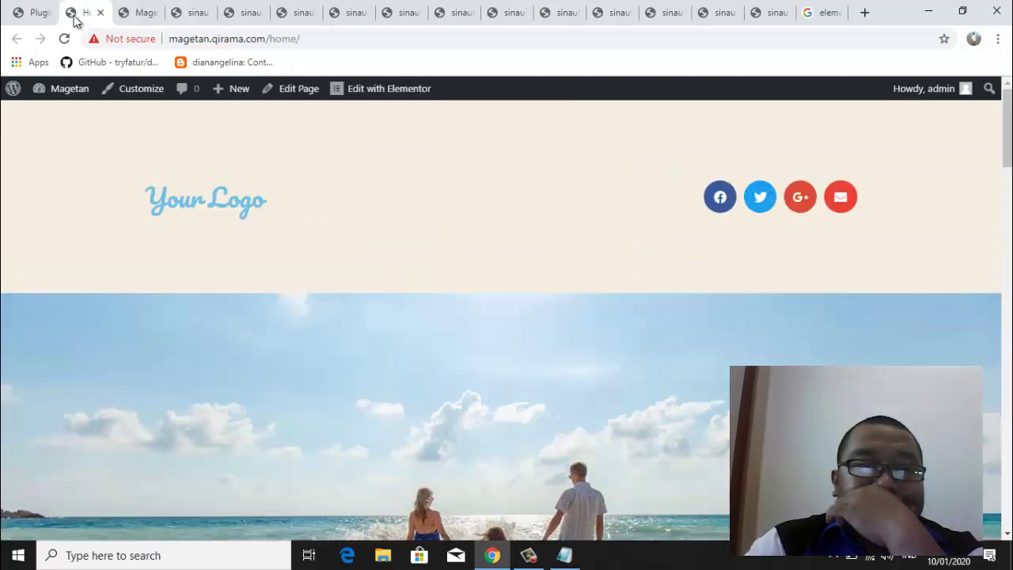
left_click(34, 14)
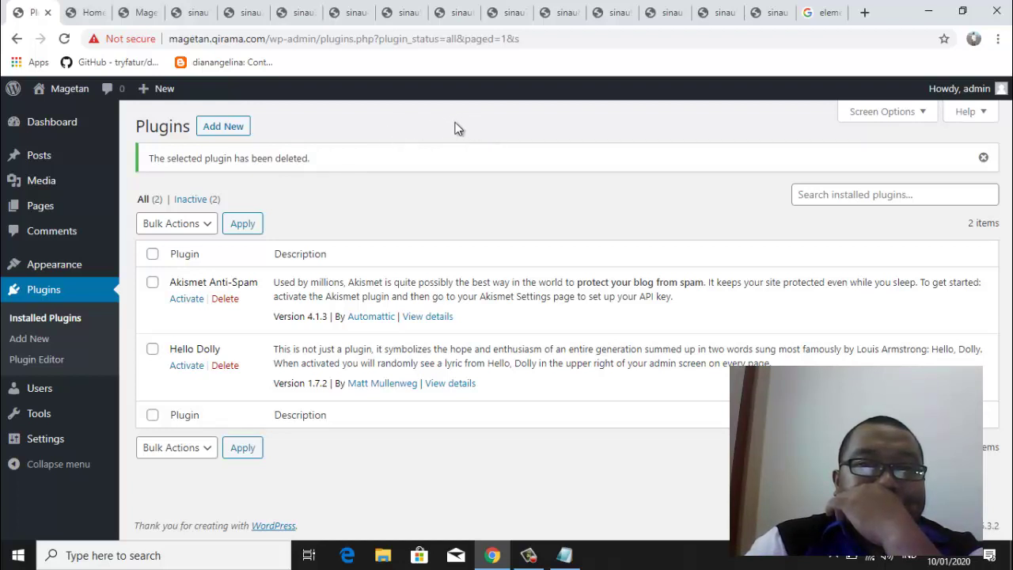
Open elementor.com from the Google elementor results, then return to the WordPress Plugins tab
left_click(823, 13)
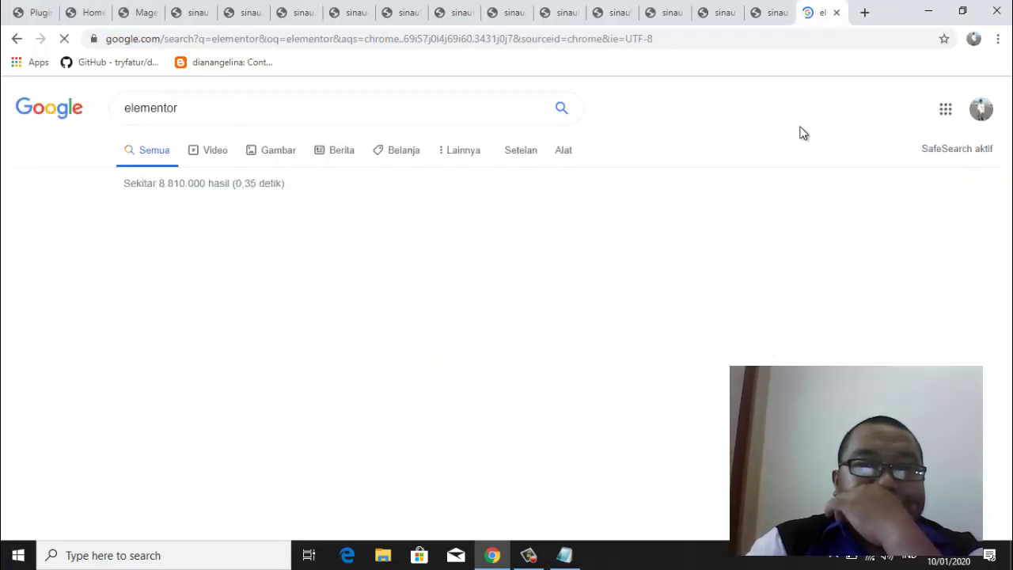
scroll(583, 245, "down", 8)
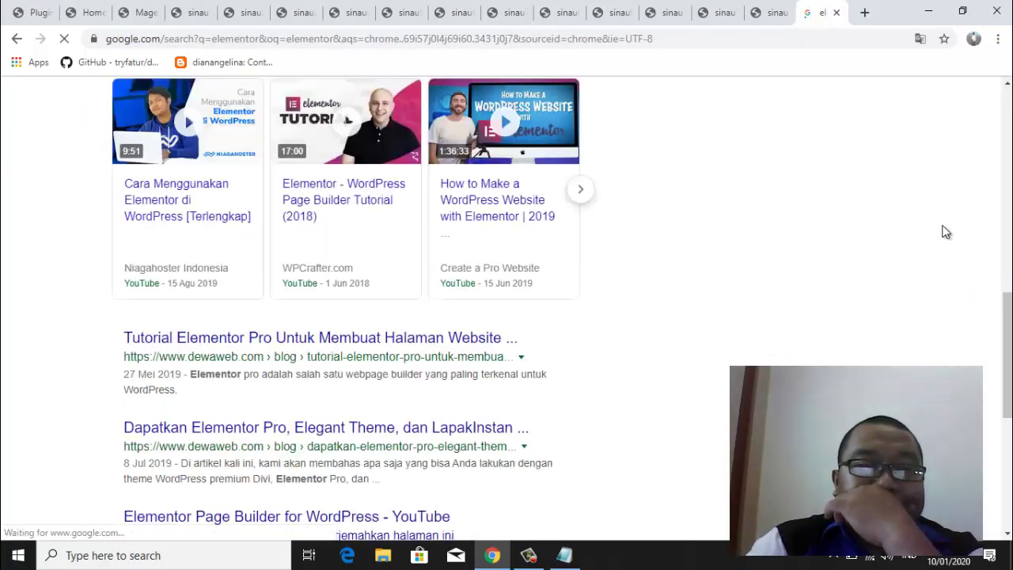
scroll(995, 321, "down", 5)
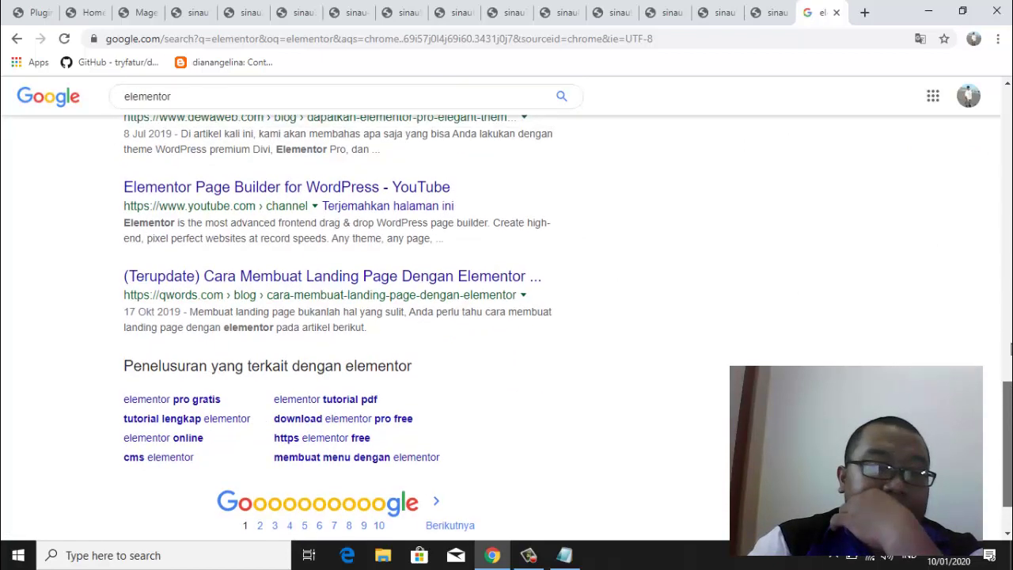
scroll(995, 322, "up", 10)
scroll(1009, 194, "up", 2)
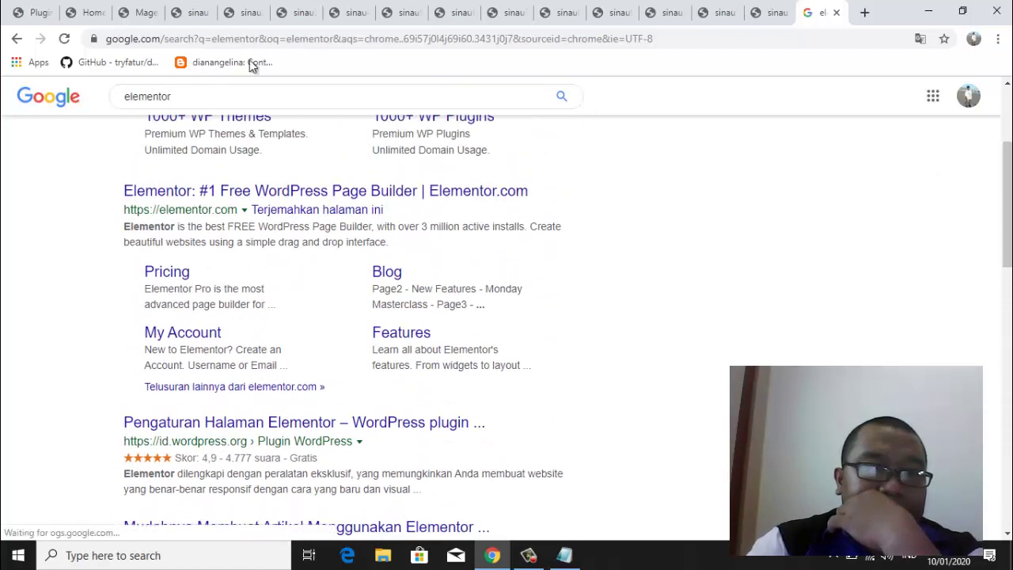
left_click(260, 192)
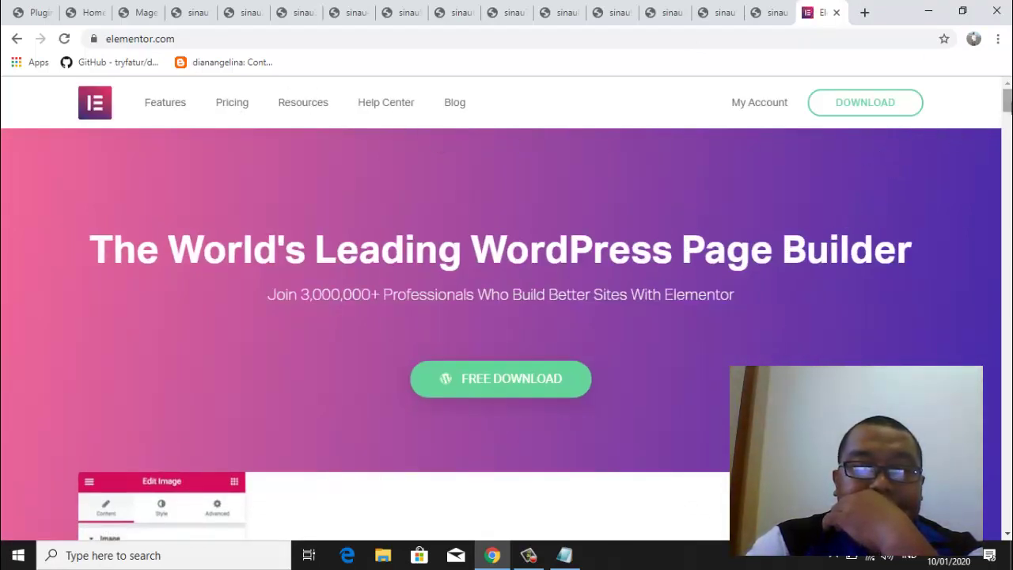
left_click_drag(1008, 111, 1008, 250)
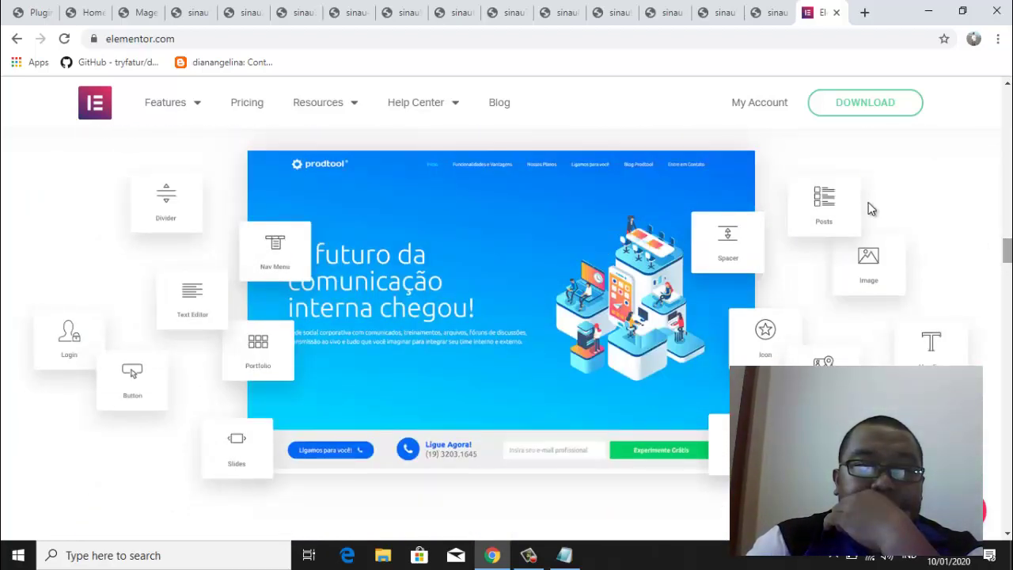
left_click(32, 13)
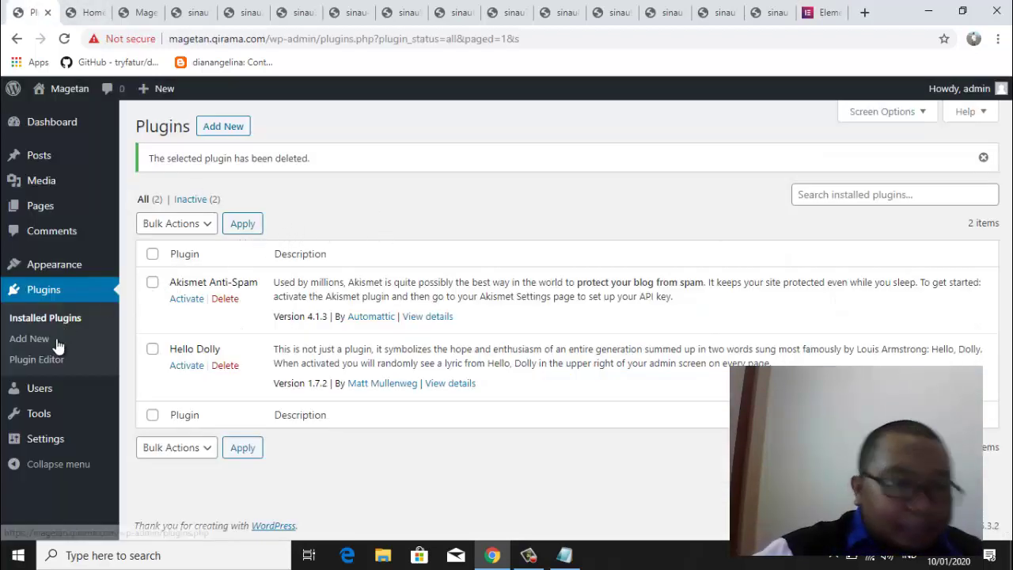
Open Users > Add New to show the empty Add New User form
mouse_move(58, 397)
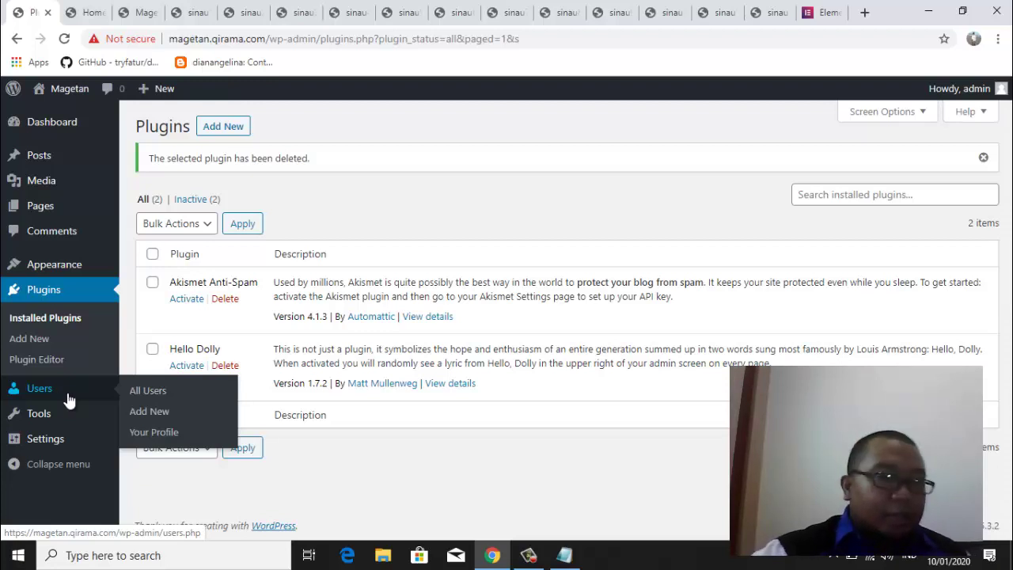
left_click(151, 413)
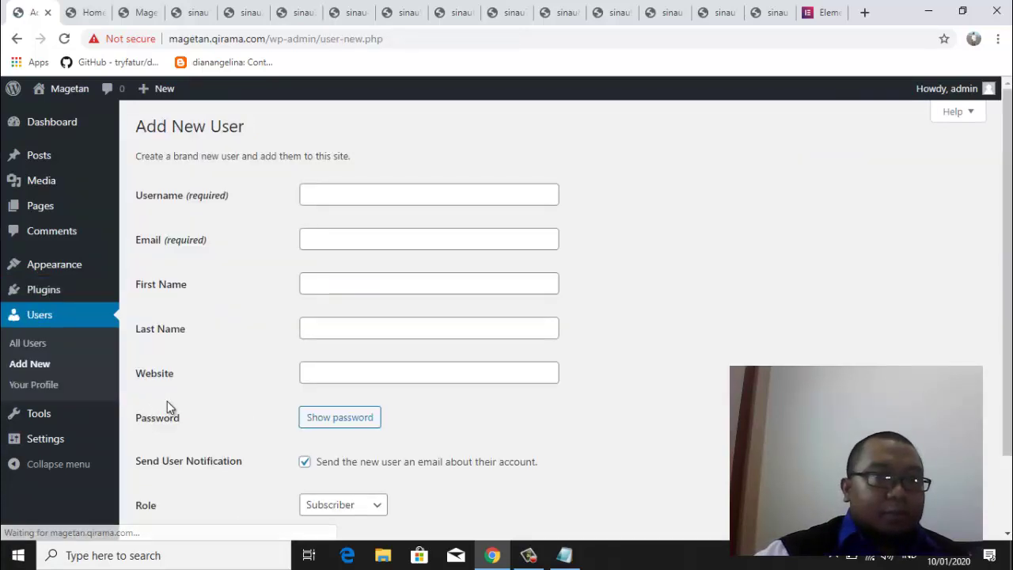
Inspect the Add New User fields and role list, leaving the role at Subscriber
left_click(427, 200)
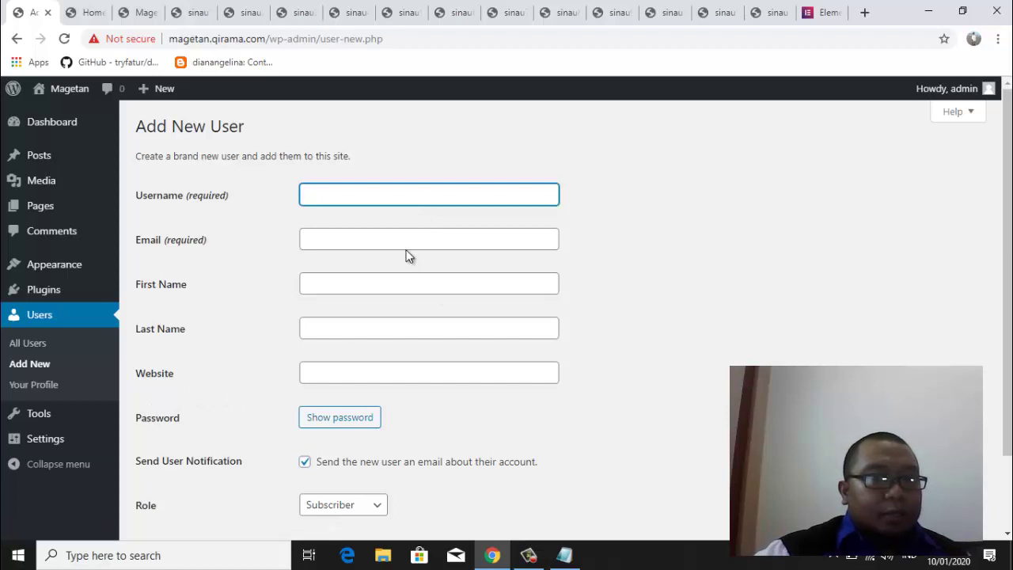
left_click(406, 237)
left_click(649, 291)
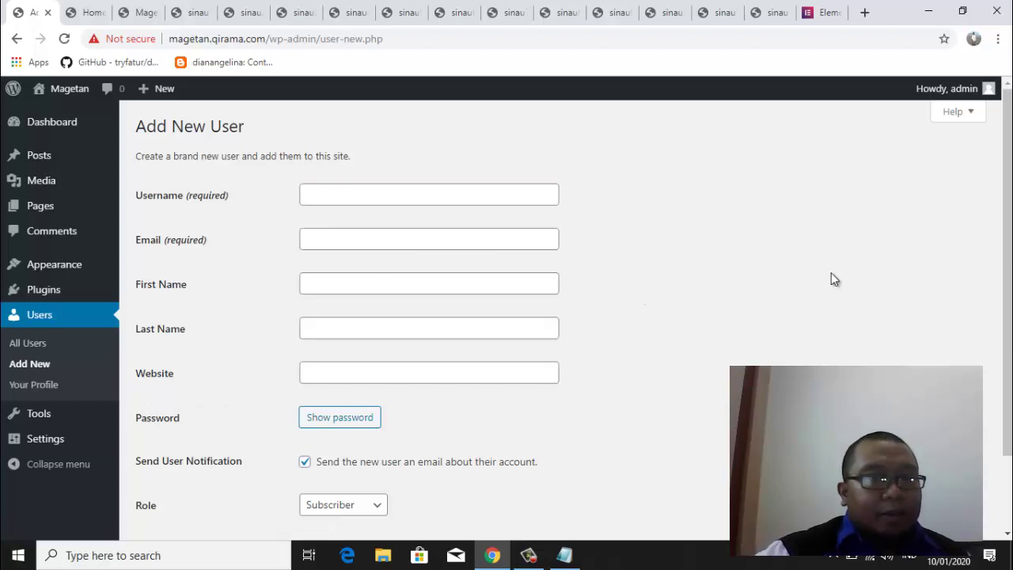
left_click_drag(1009, 228, 1002, 296)
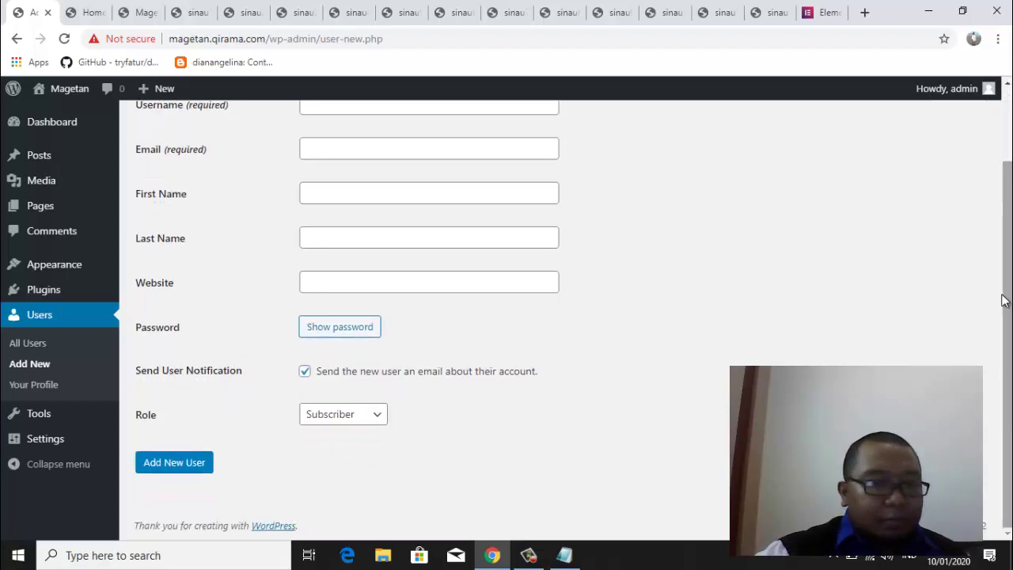
left_click(378, 419)
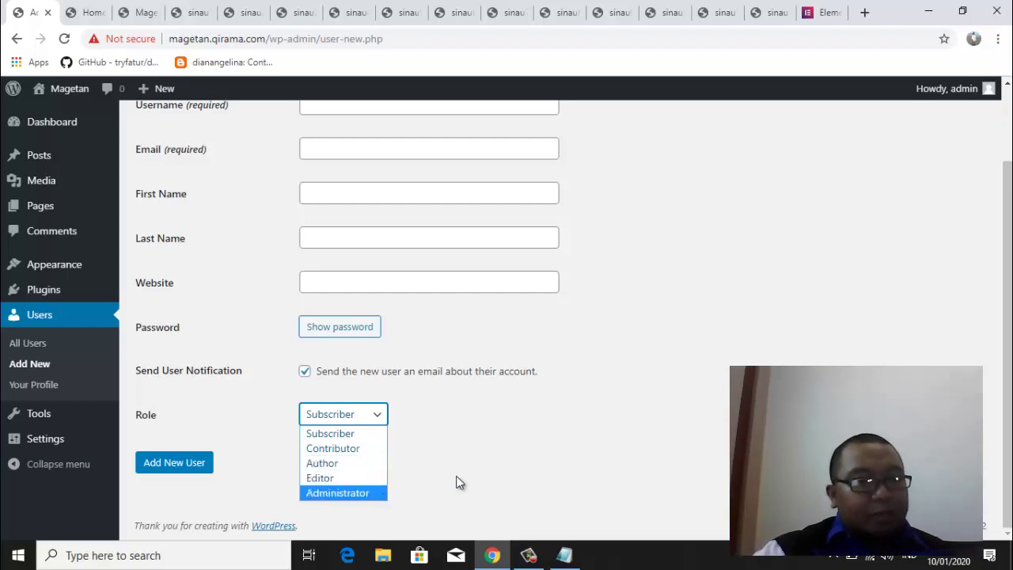
left_click(522, 452)
left_click(378, 417)
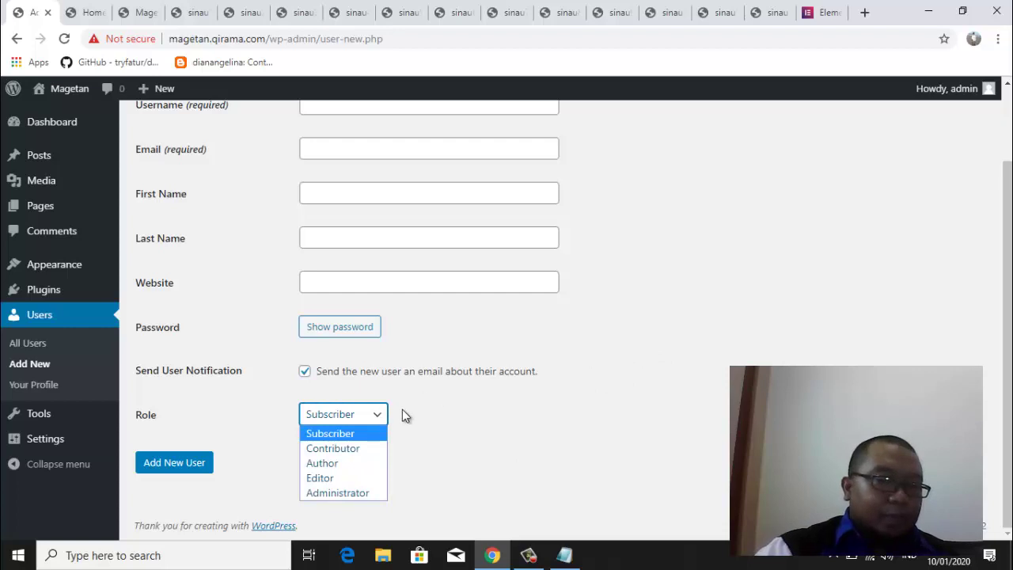
left_click(533, 360)
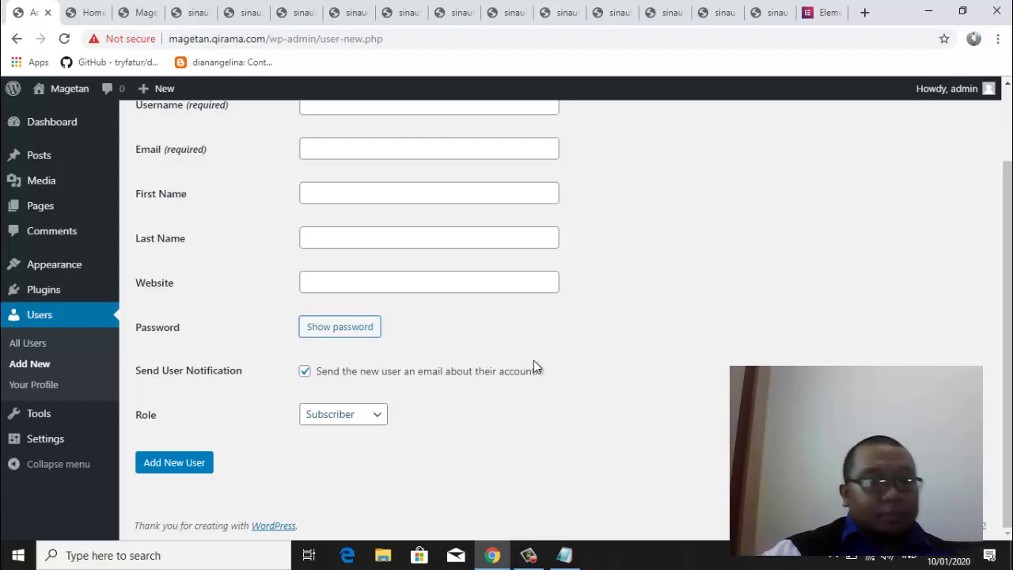
left_click(380, 418)
left_click(501, 419)
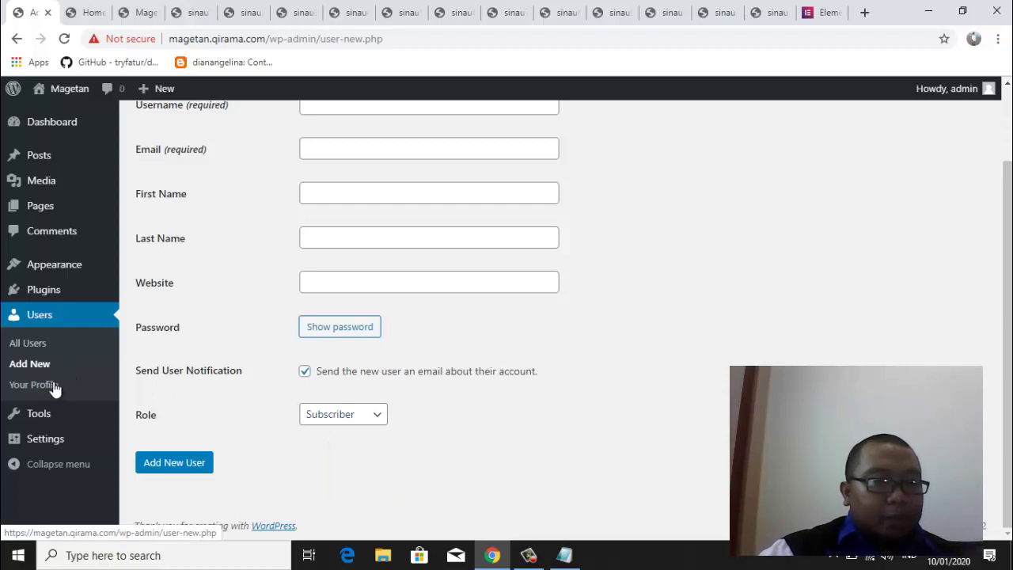
Open Settings > General, showing site title Magetan and tagline magetan
mouse_move(40, 417)
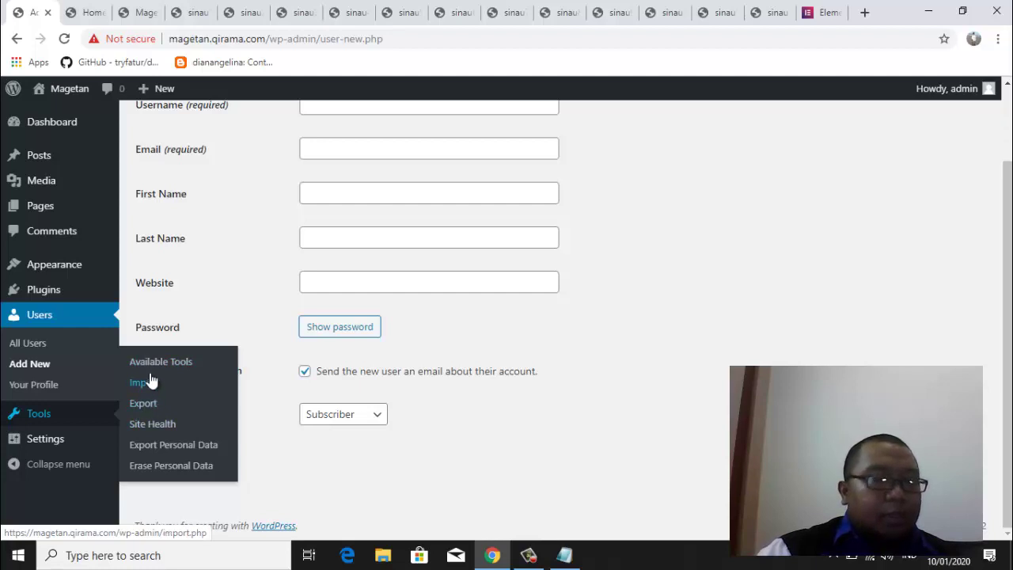
mouse_move(58, 439)
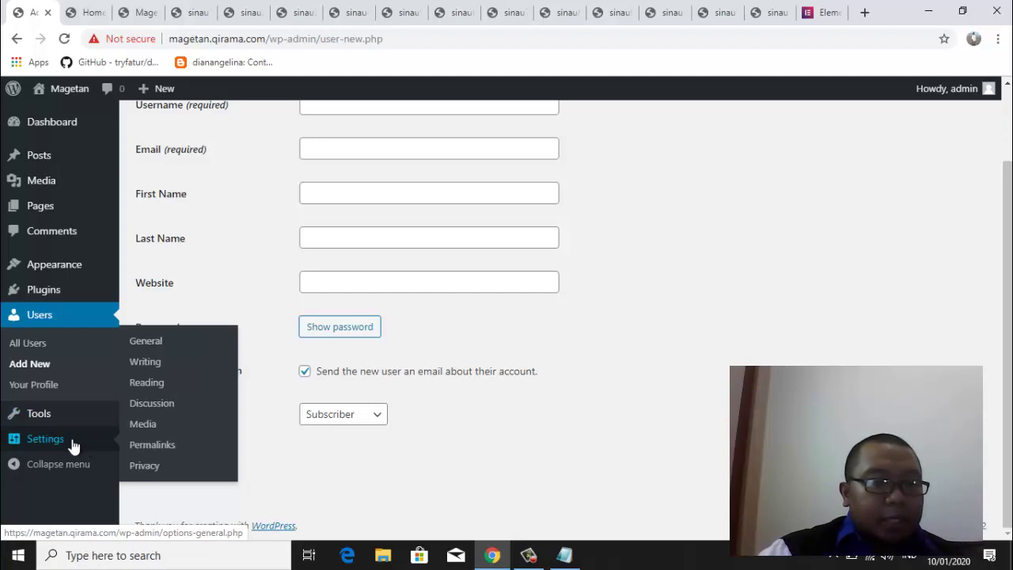
left_click(153, 346)
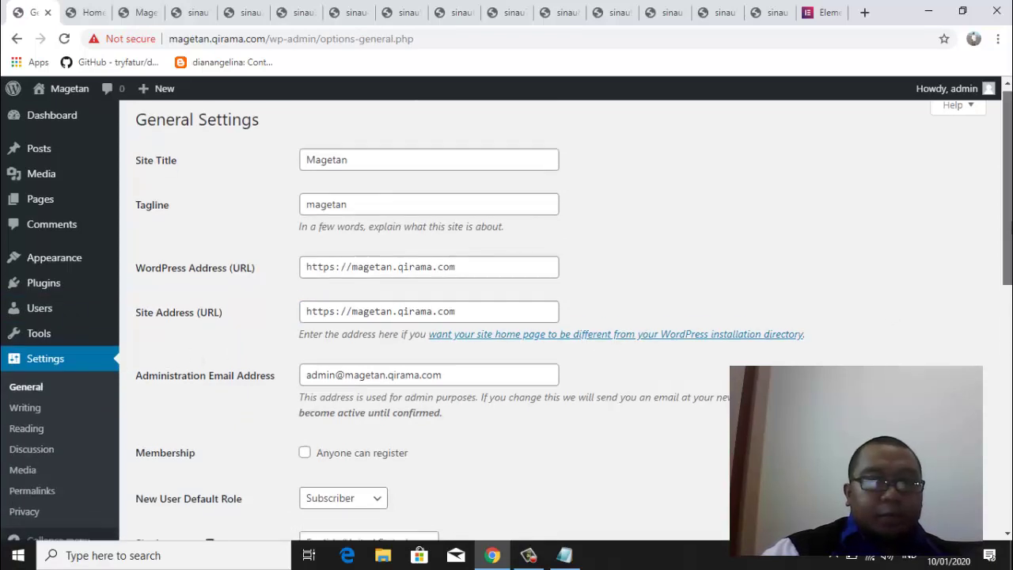
Extend the site title to 'Magetan SMART' and replace the tagline with 'Official Magetan SMART'
left_click(378, 173)
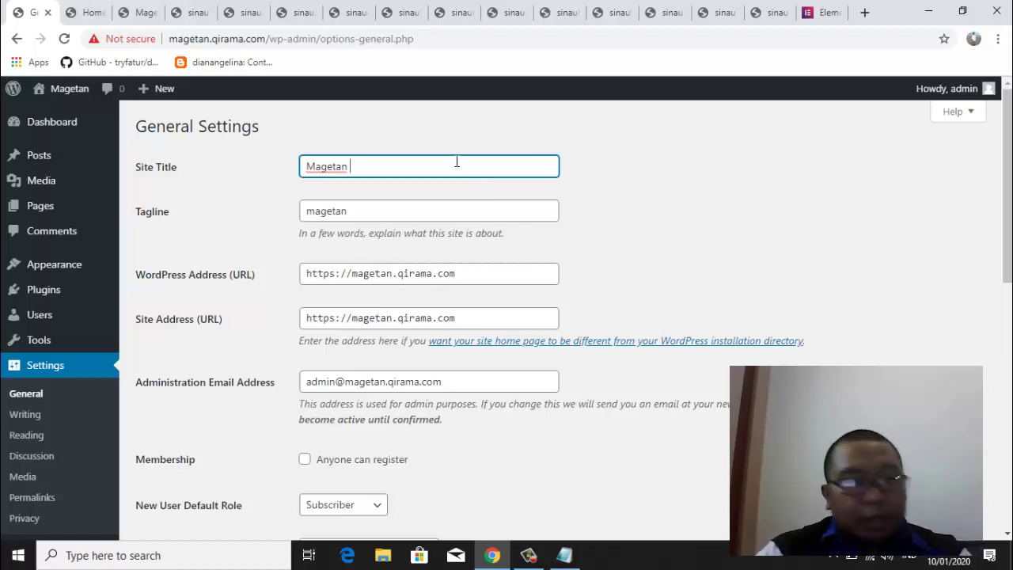
type("SMART")
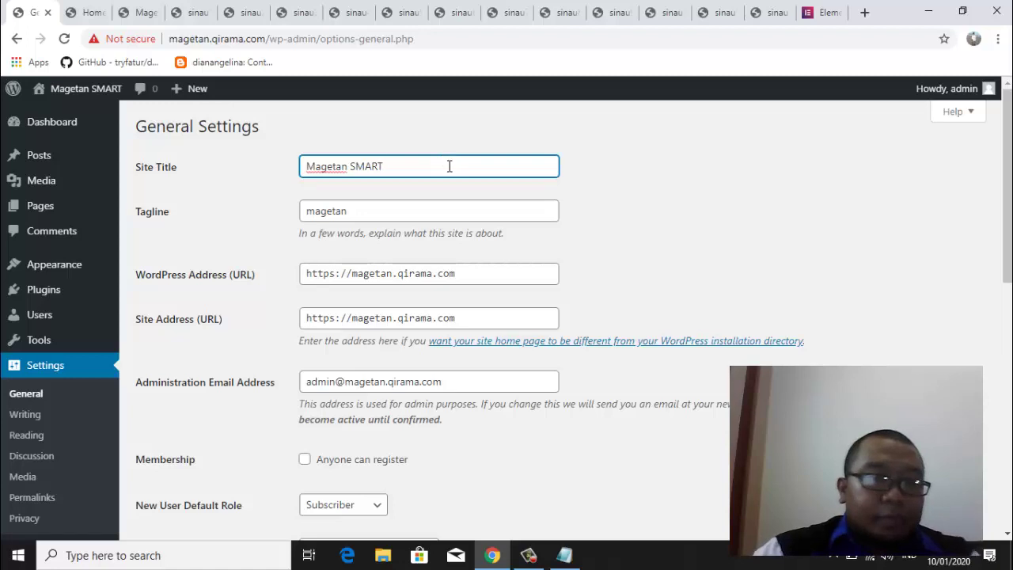
left_click(376, 209)
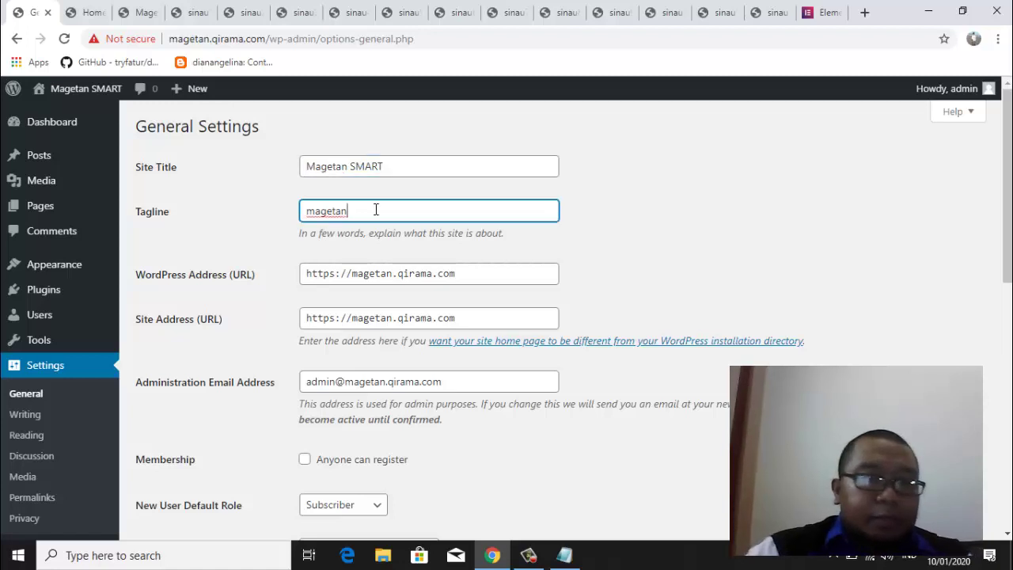
left_click(422, 159)
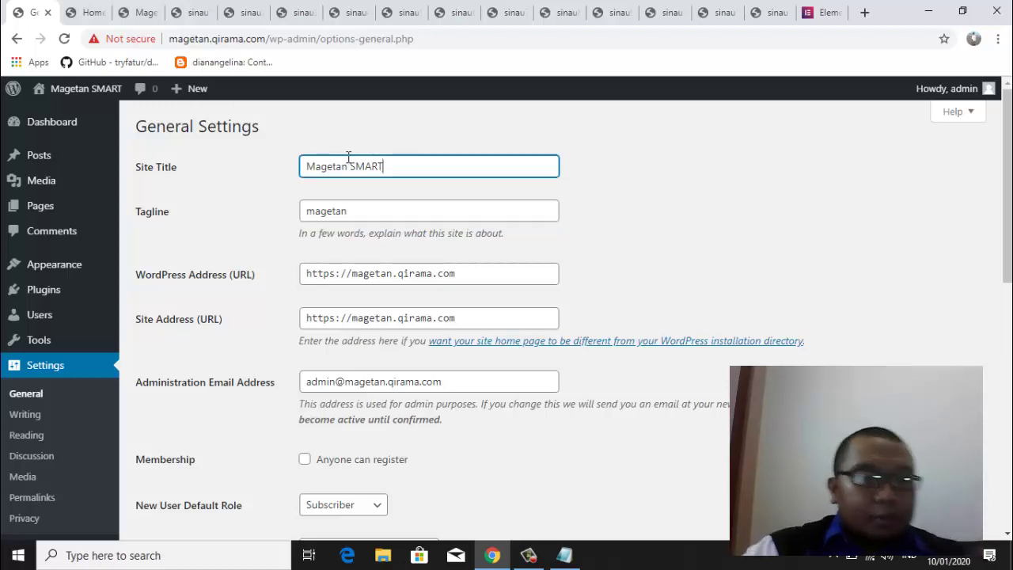
key("ctrl+a")
key("ctrl+c")
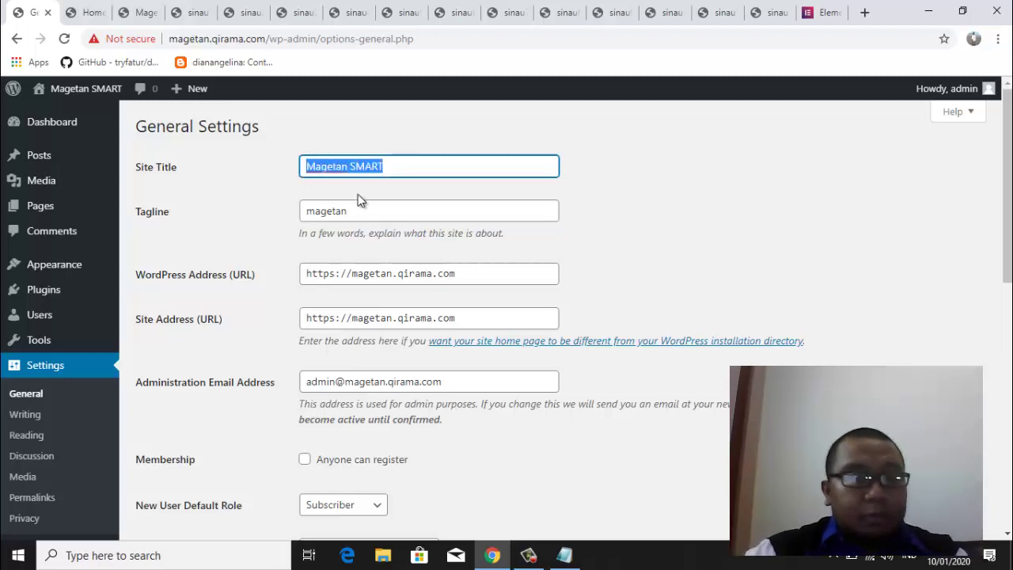
left_click(366, 209)
left_click_drag(349, 211, 294, 213)
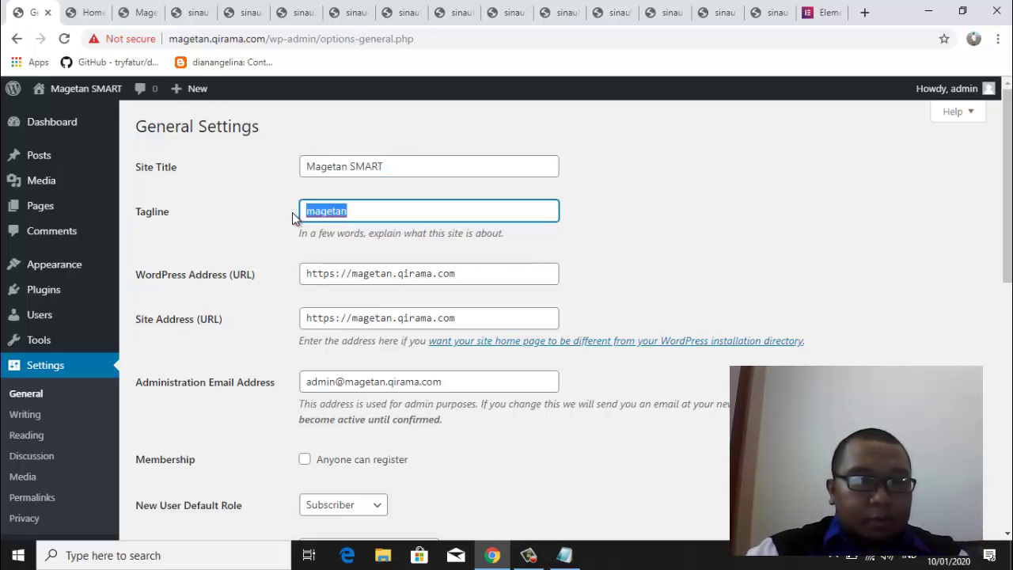
type("Official")
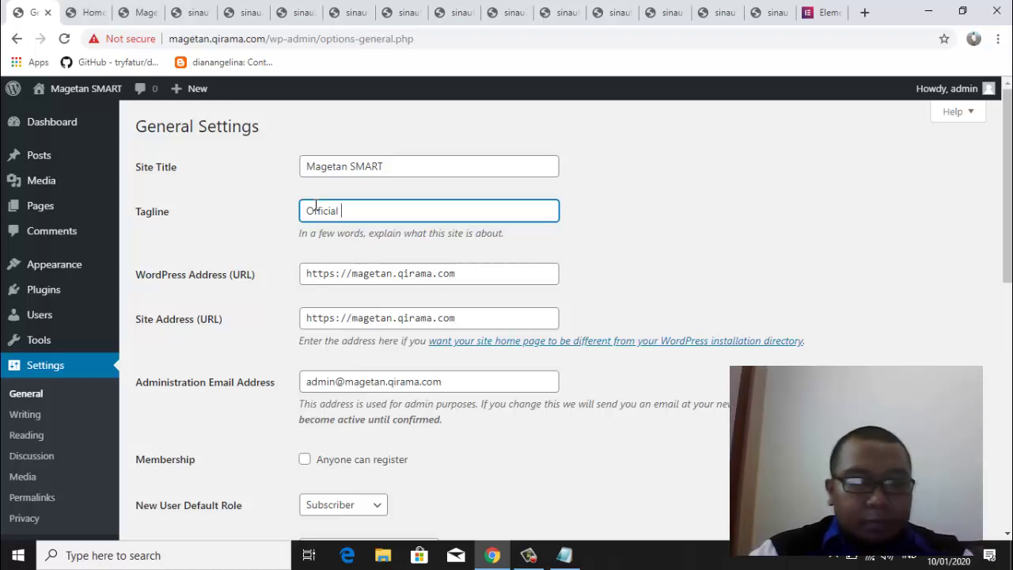
key("ctrl+v")
left_click(222, 212)
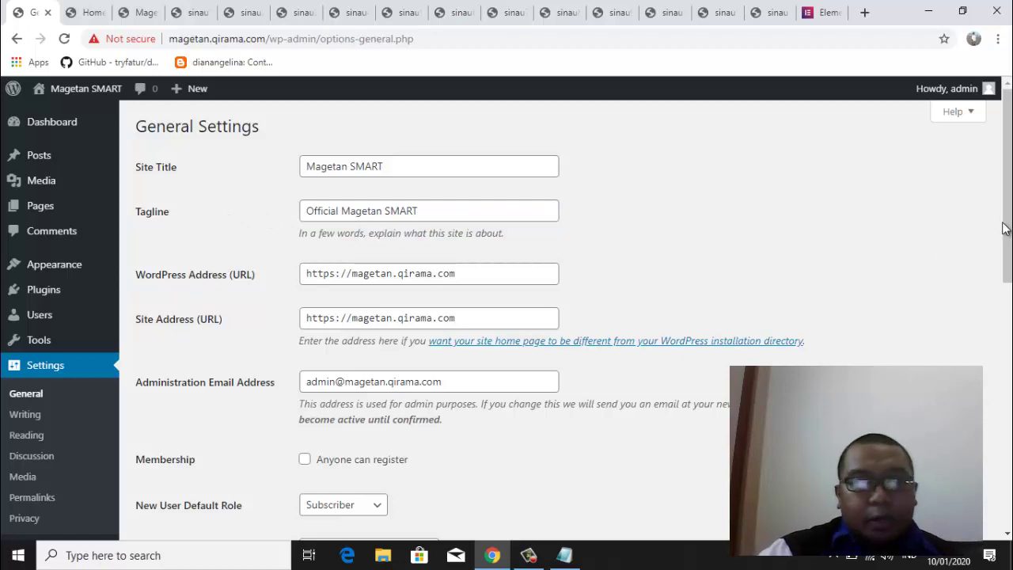
left_click_drag(1005, 229, 1005, 294)
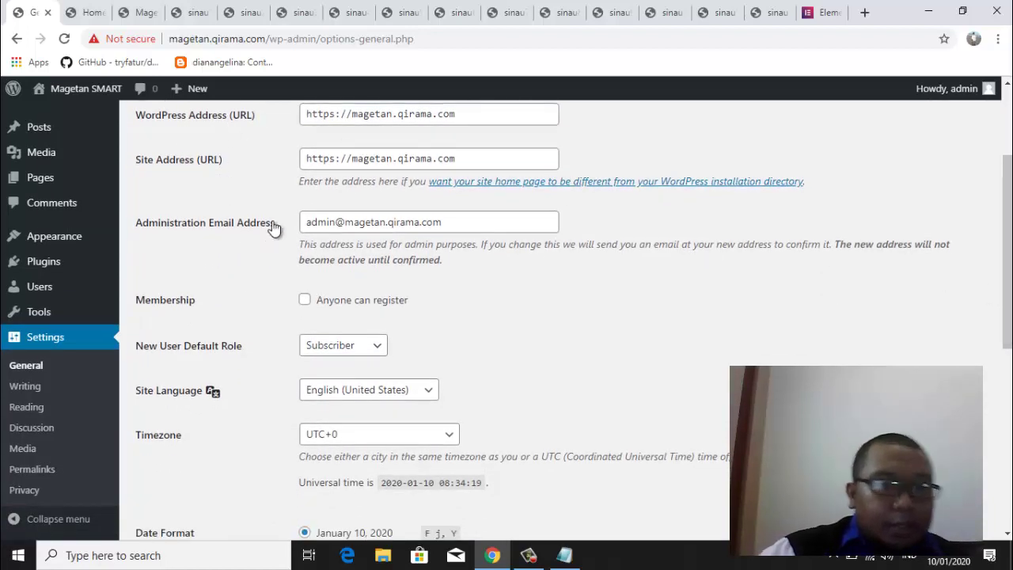
Set the site timezone to Jakarta
left_click(462, 225)
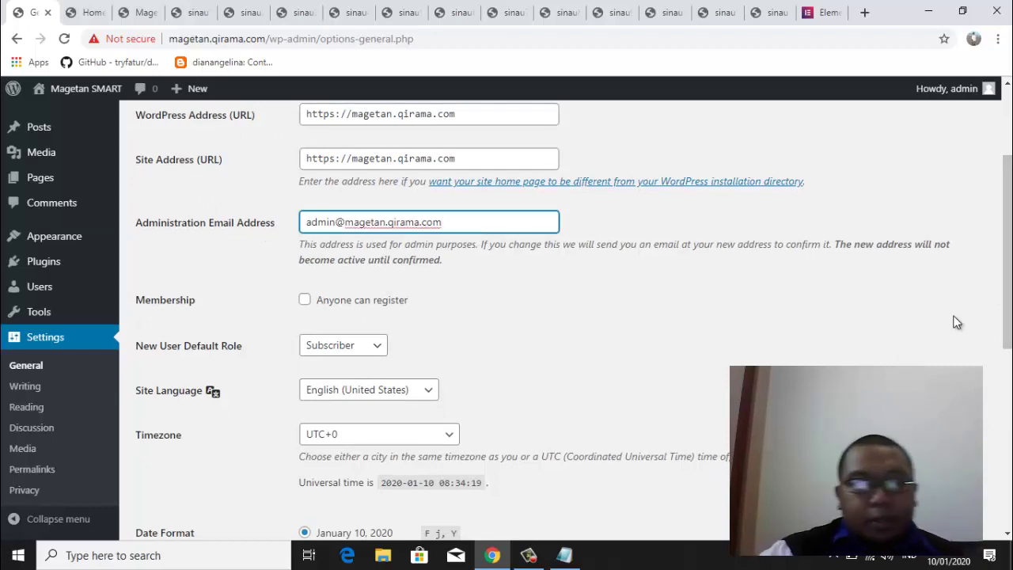
left_click_drag(1007, 323, 1009, 374)
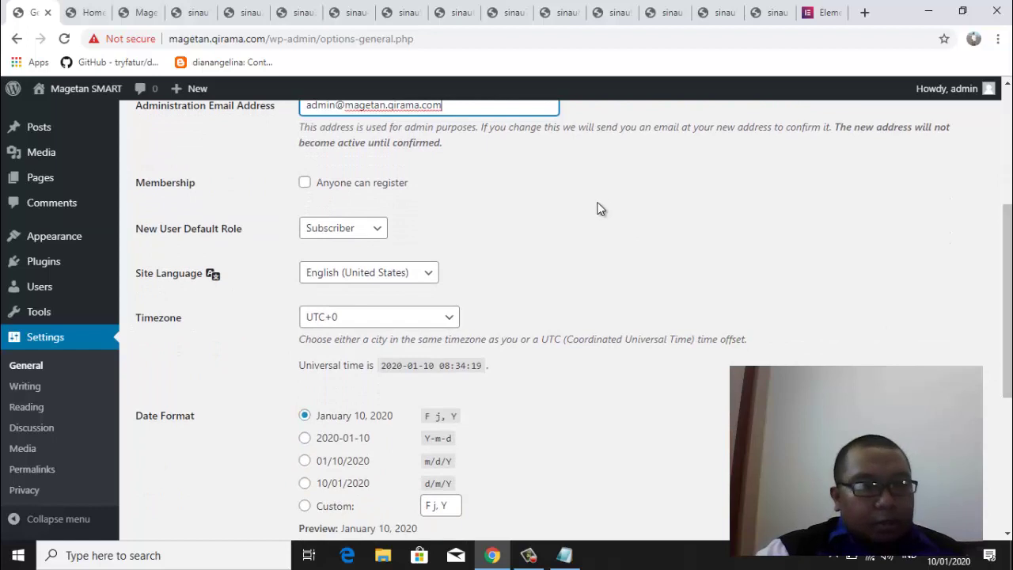
left_click(448, 318)
left_click_drag(455, 273, 463, 155)
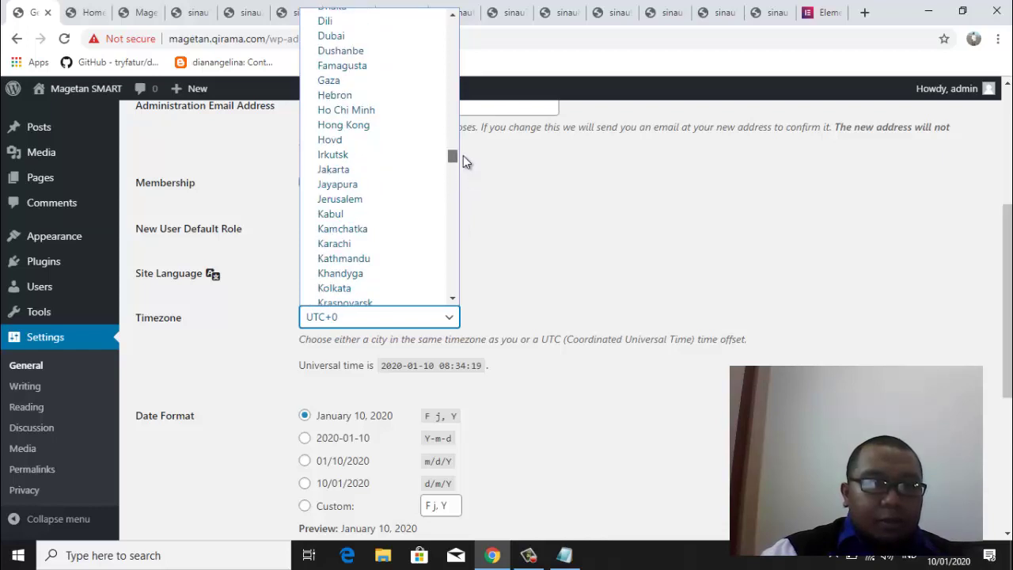
left_click(391, 168)
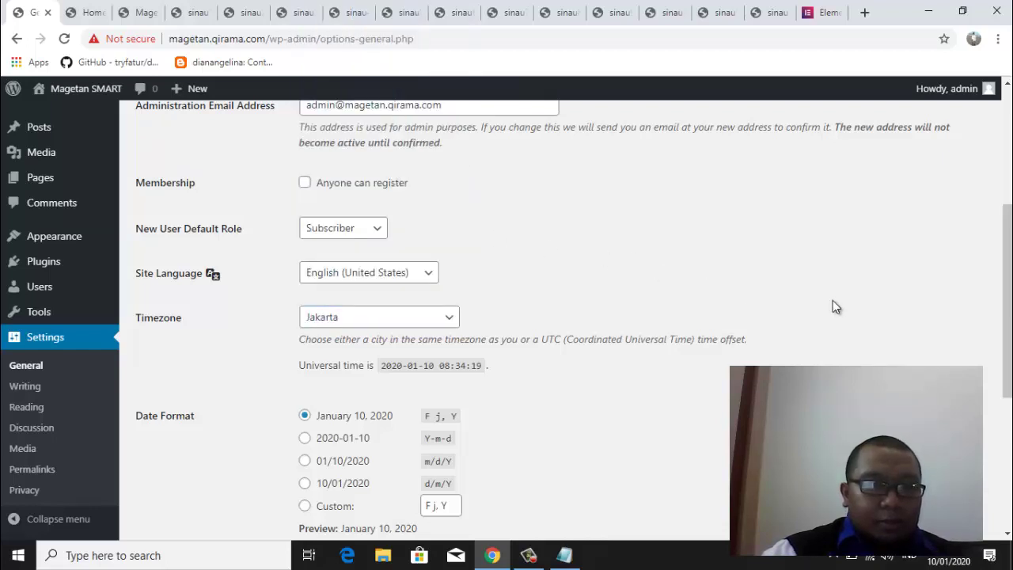
Save the general settings and switch to the site's front-page tab
left_click_drag(1007, 341, 1009, 463)
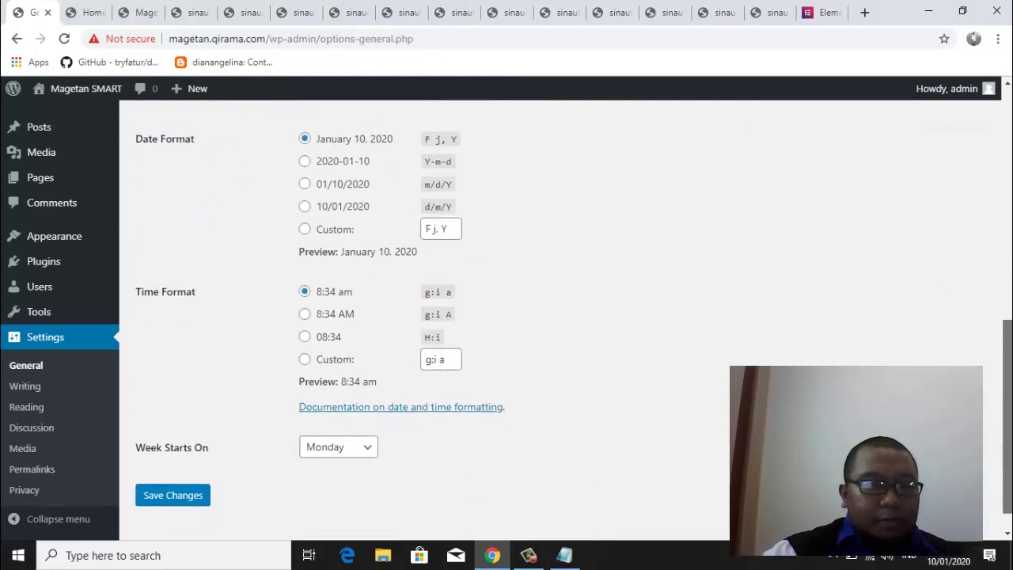
left_click(181, 498)
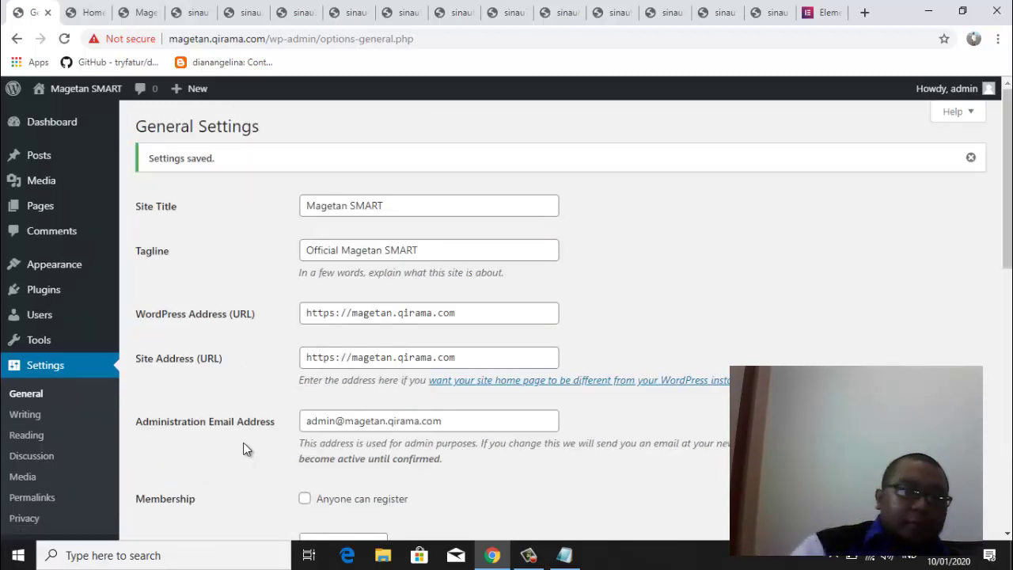
left_click(141, 12)
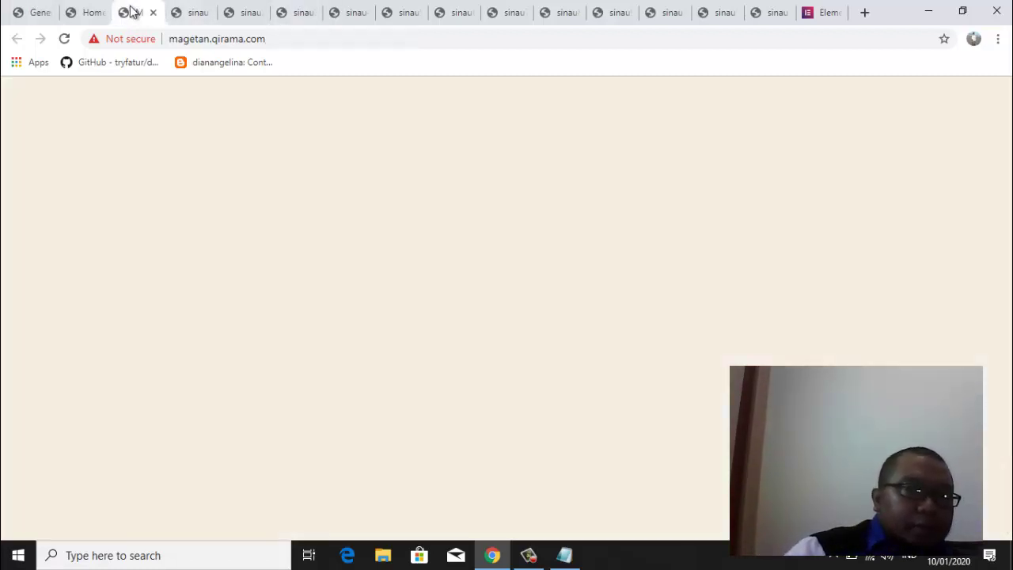
Reload the front page to confirm the 'Magetan SMART' header, then return to General Settings
left_click(64, 38)
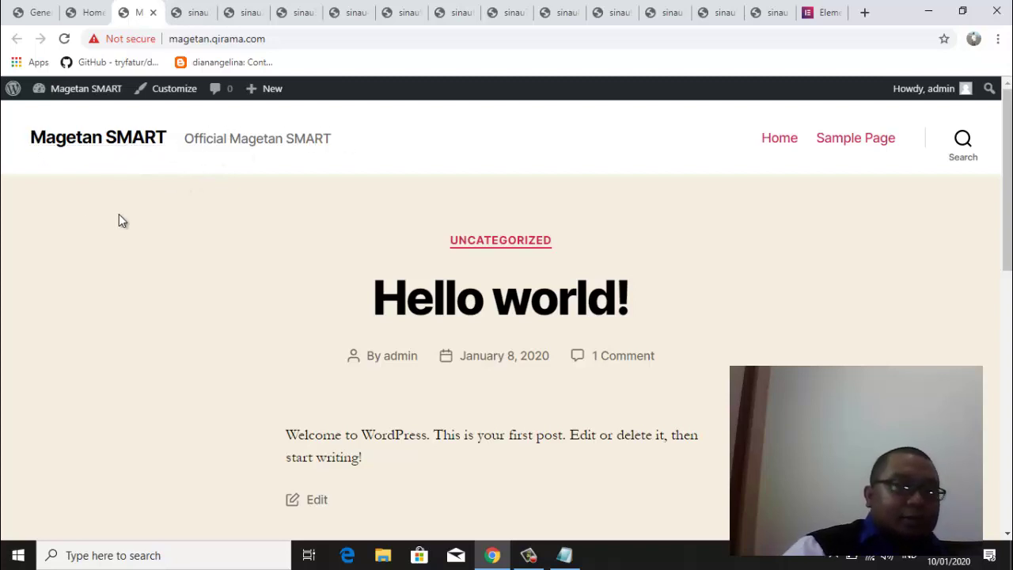
left_click(36, 10)
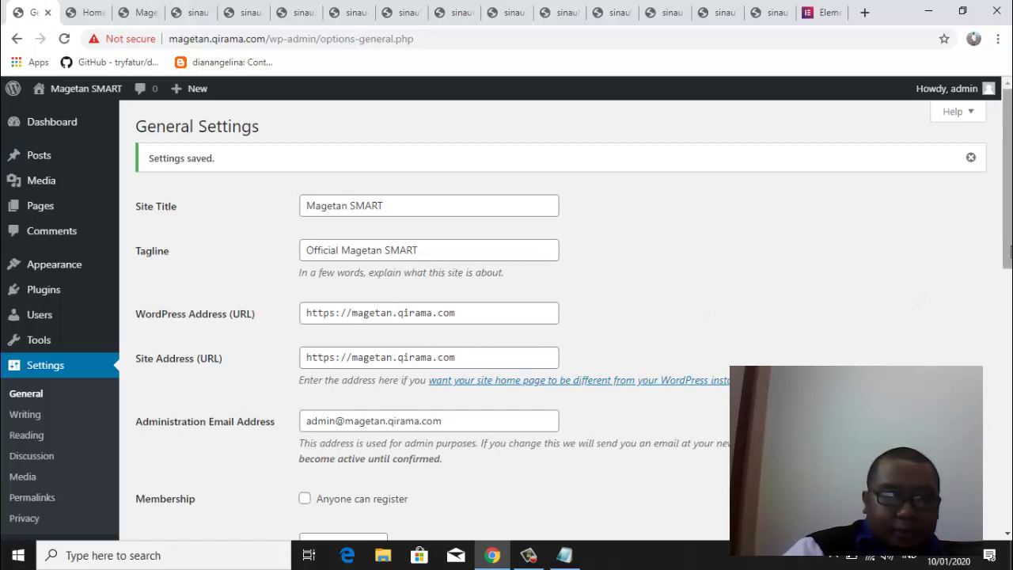
In Permalink settings, select the Post name structure
left_click_drag(1010, 252, 1010, 294)
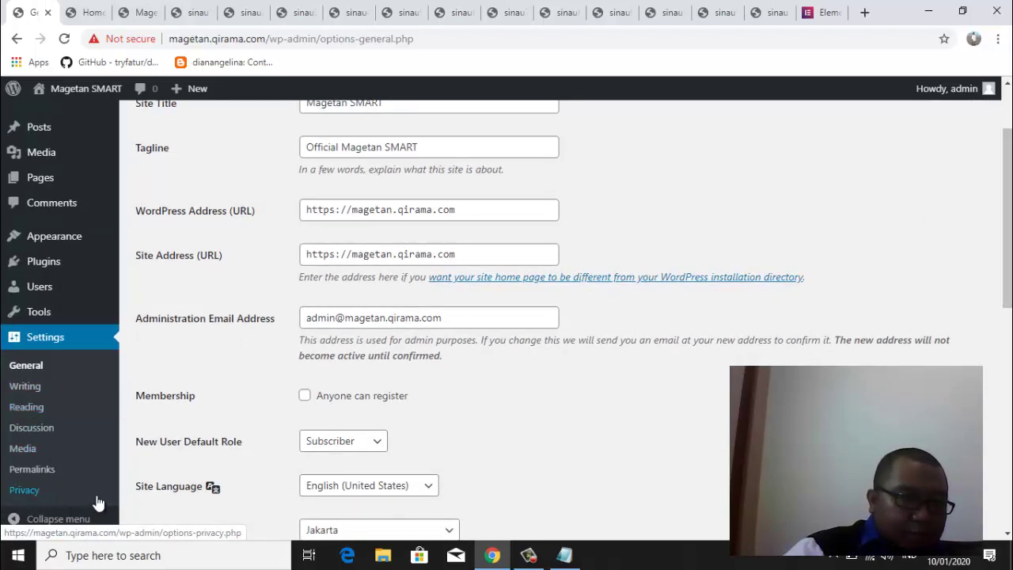
left_click(36, 472)
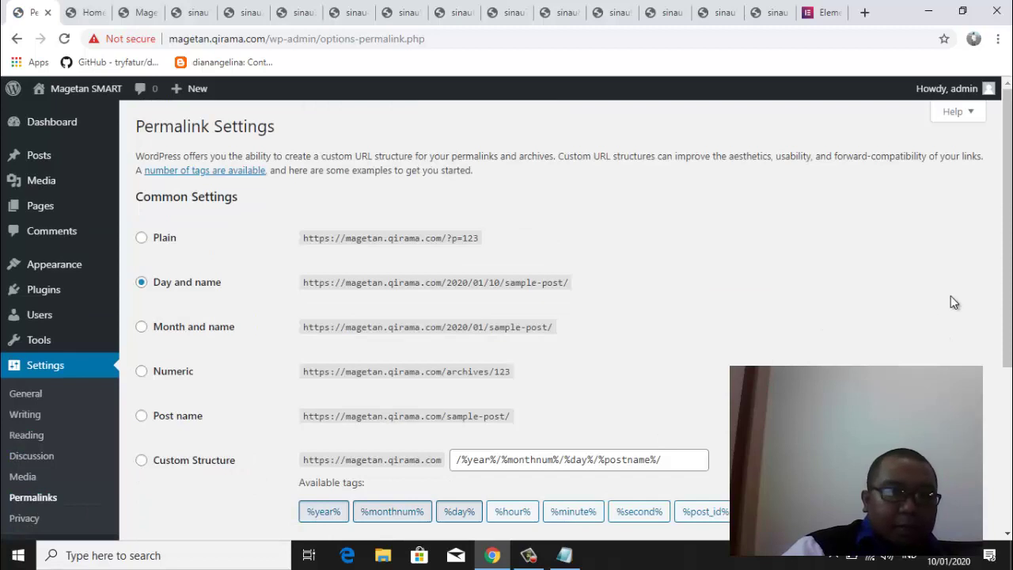
scroll(953, 301, "down", 1)
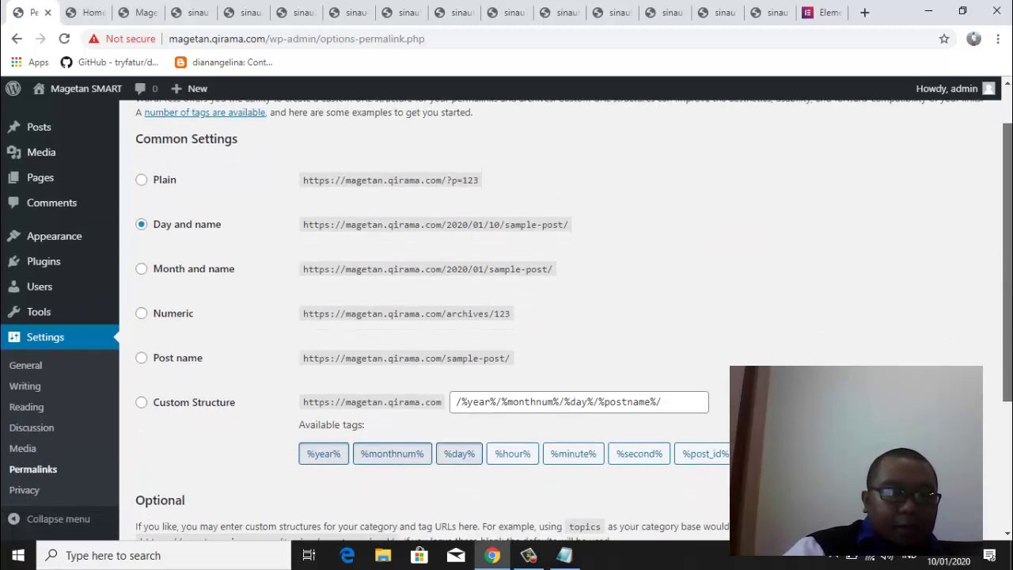
scroll(761, 233, "down", 1)
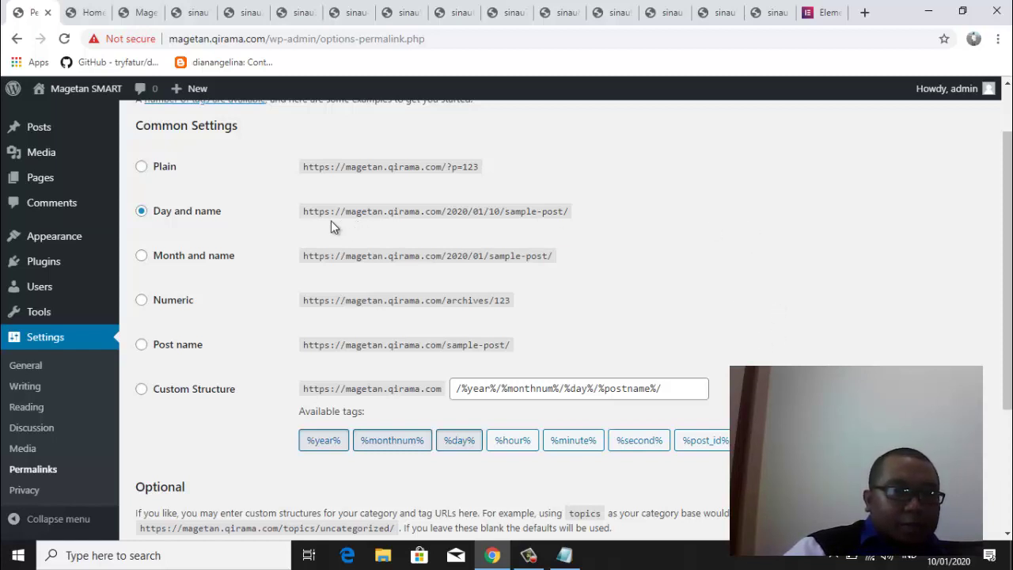
left_click(142, 347)
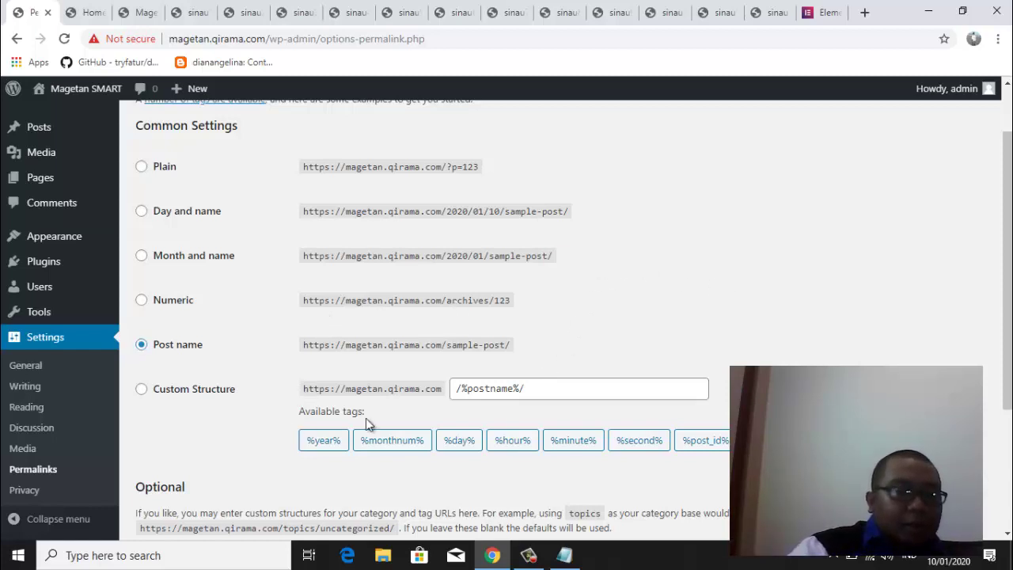
Use a custom structure /%postname%.html and save the permalink settings
left_click(540, 388)
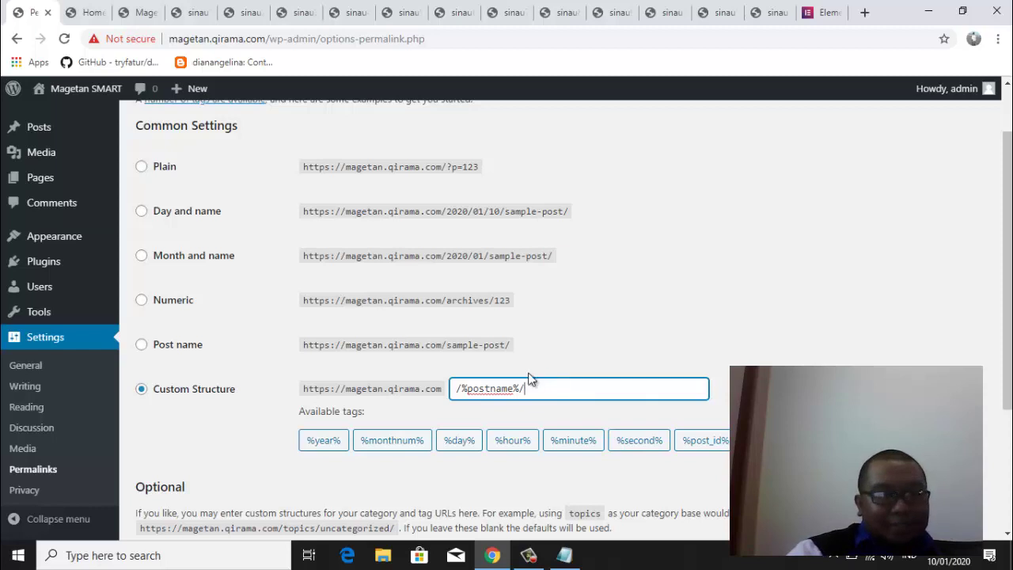
left_click(232, 429)
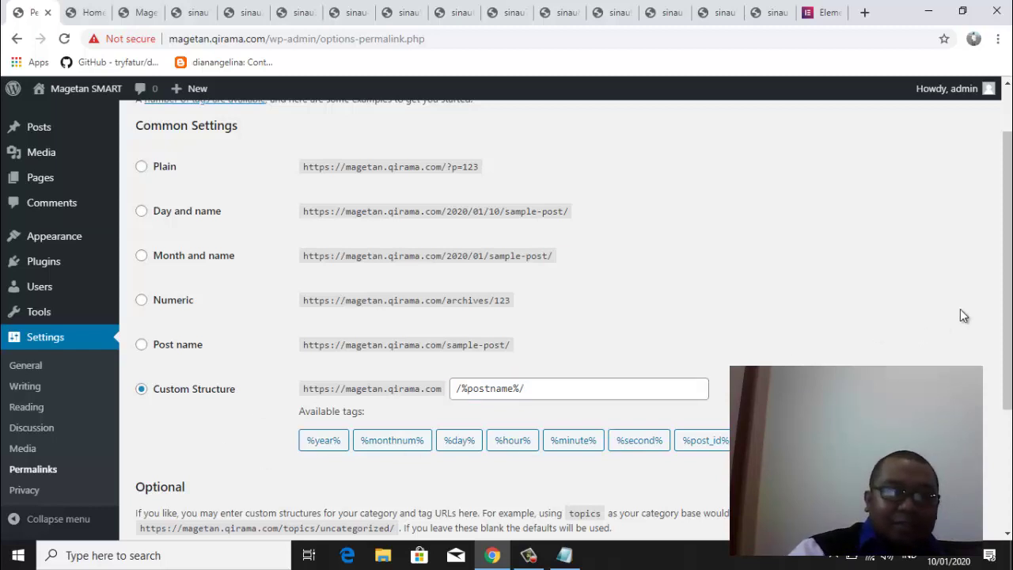
left_click_drag(1009, 299, 1010, 427)
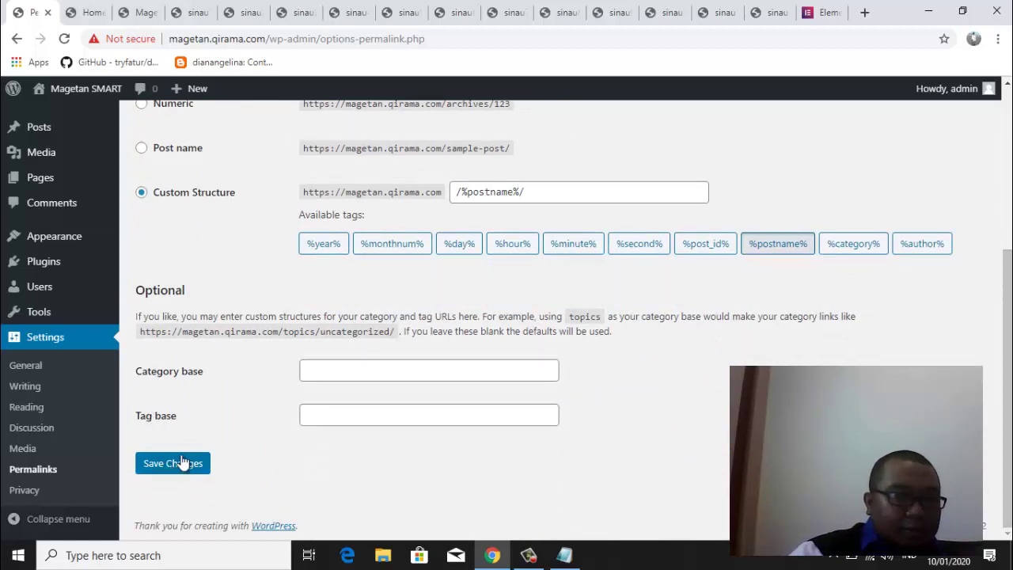
left_click(552, 192)
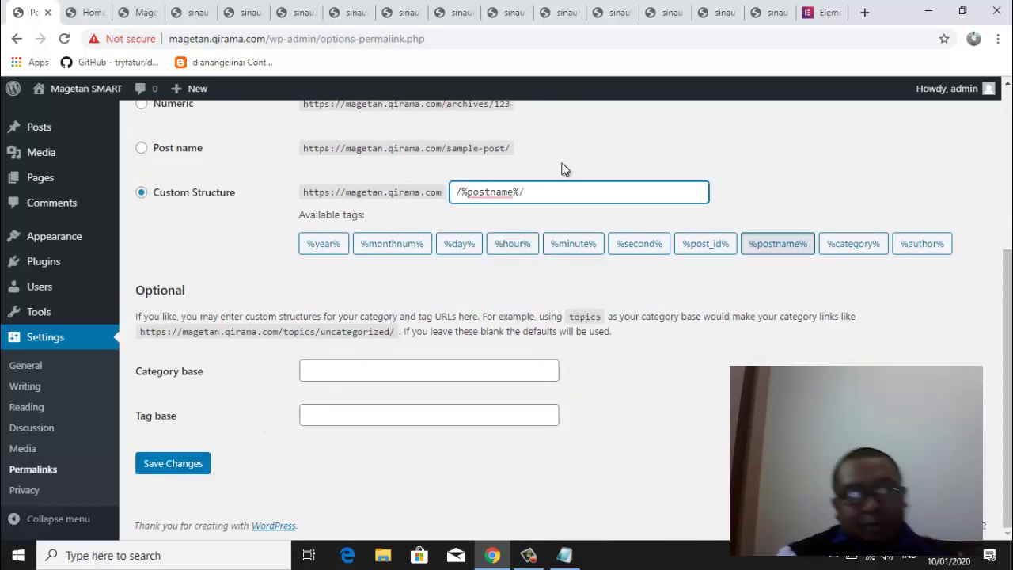
type(".ht")
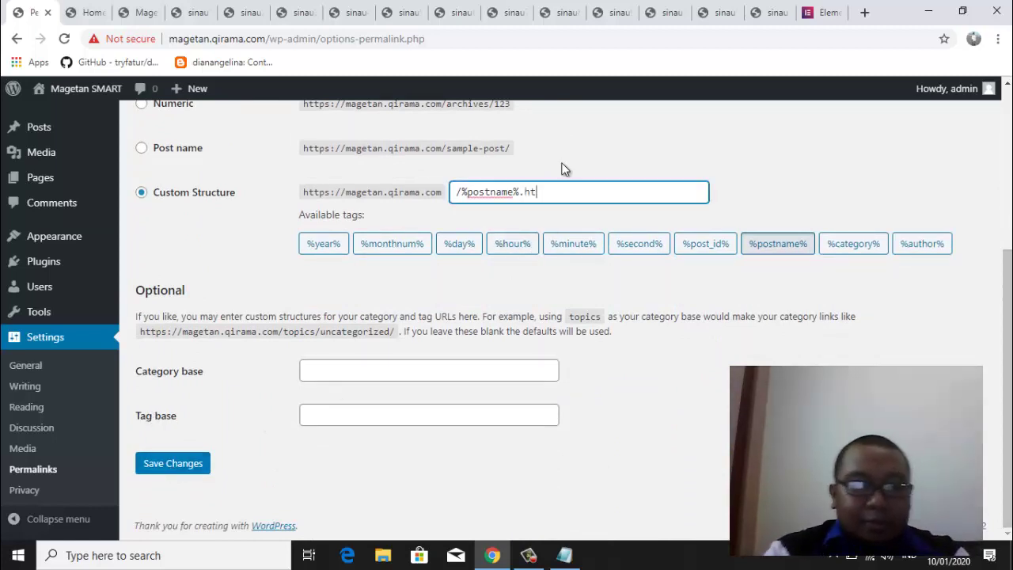
type("ml")
left_click(628, 288)
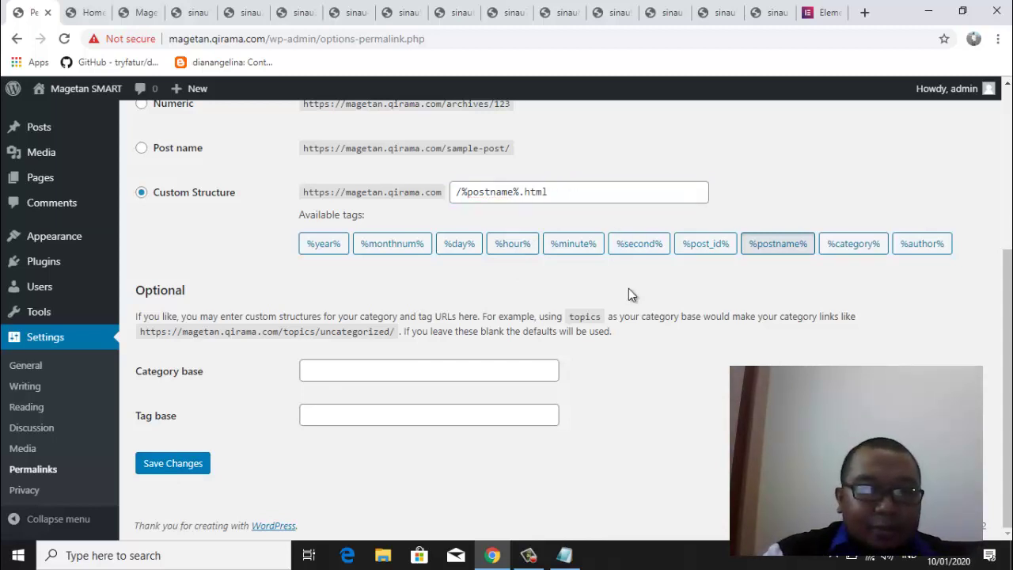
left_click(178, 464)
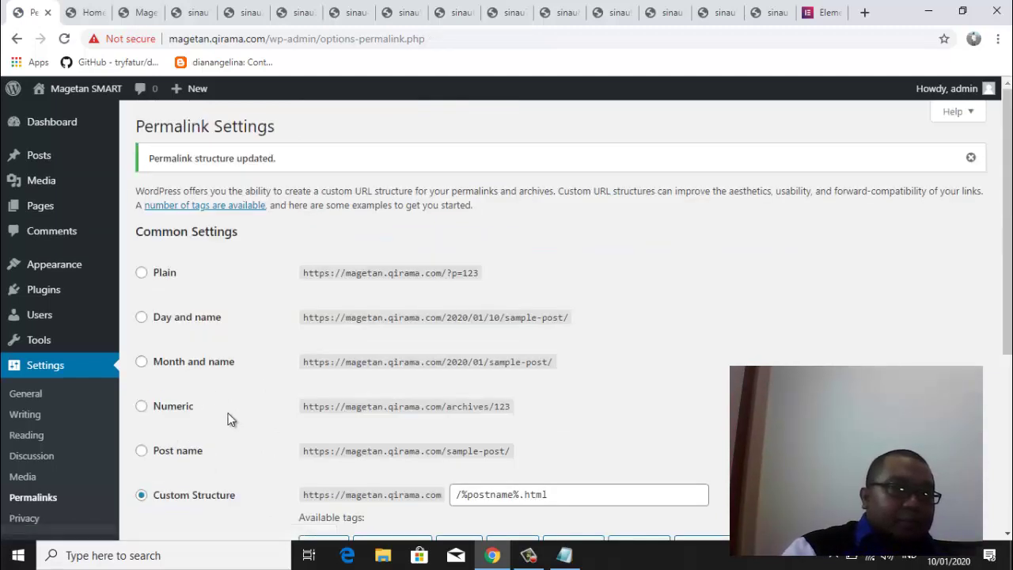
left_click_drag(1006, 264, 1009, 358)
scroll(1009, 358, "up", 3)
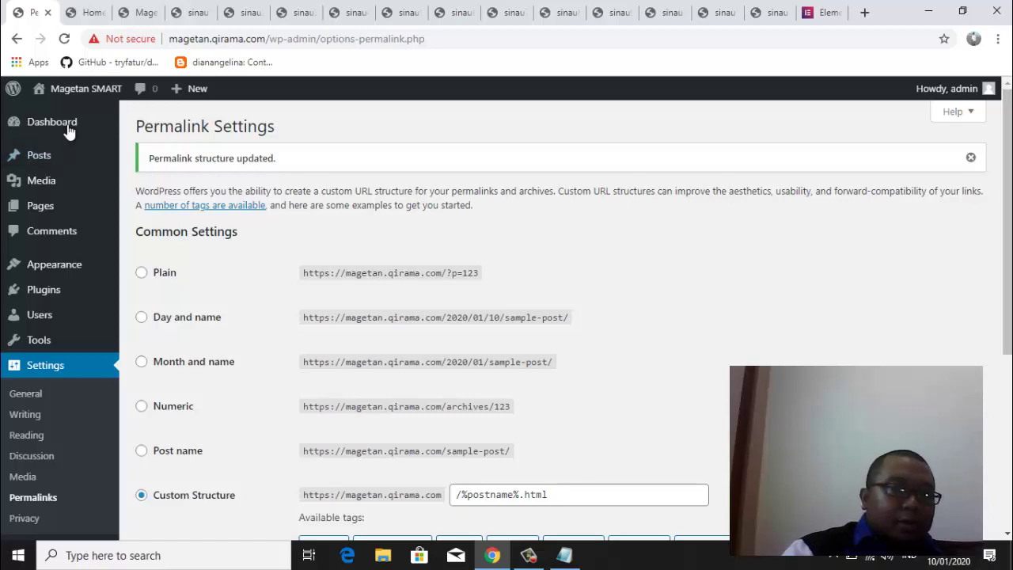
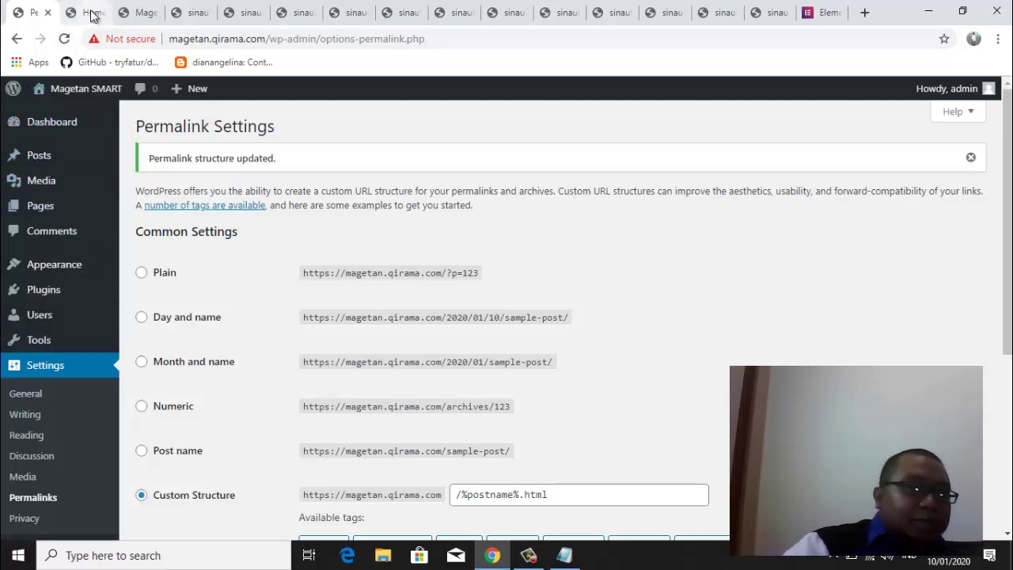
Compare the live Hello world front page and the vacation-template Home page, ending on Home
left_click(142, 13)
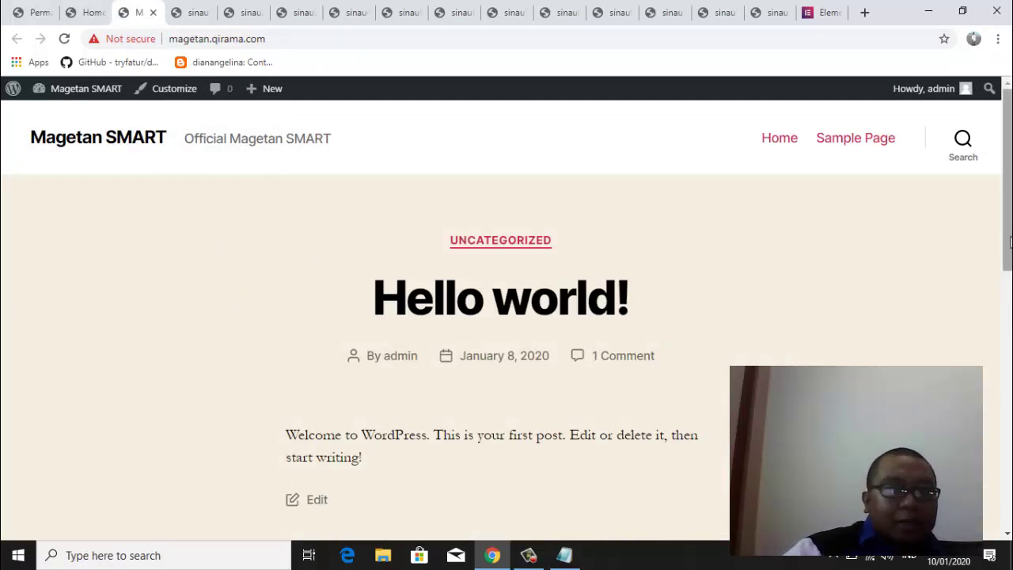
mouse_move(1010, 242)
left_mouse_down()
mouse_move(1010, 495)
mouse_move(1010, 245)
left_mouse_up()
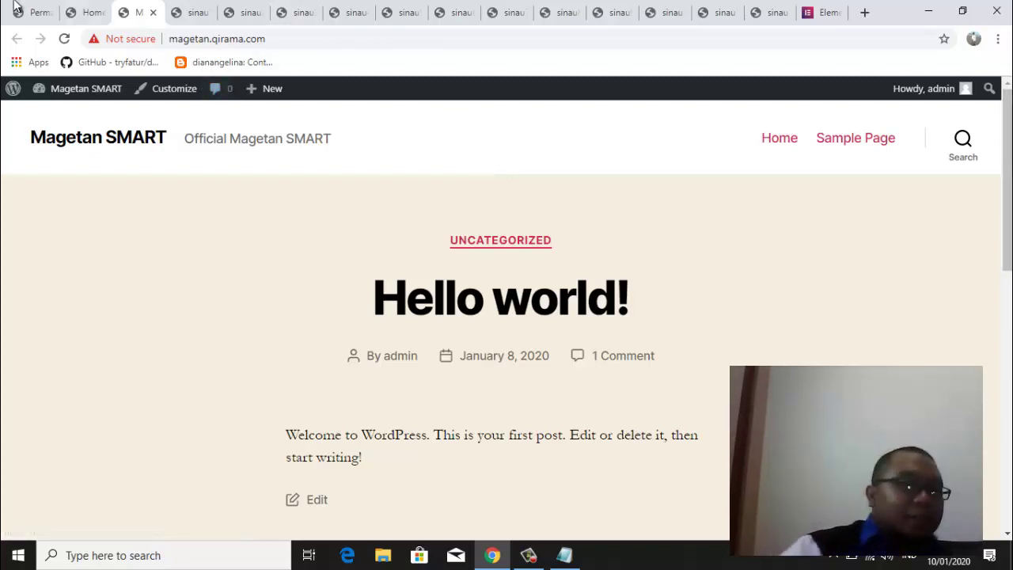
left_click(92, 14)
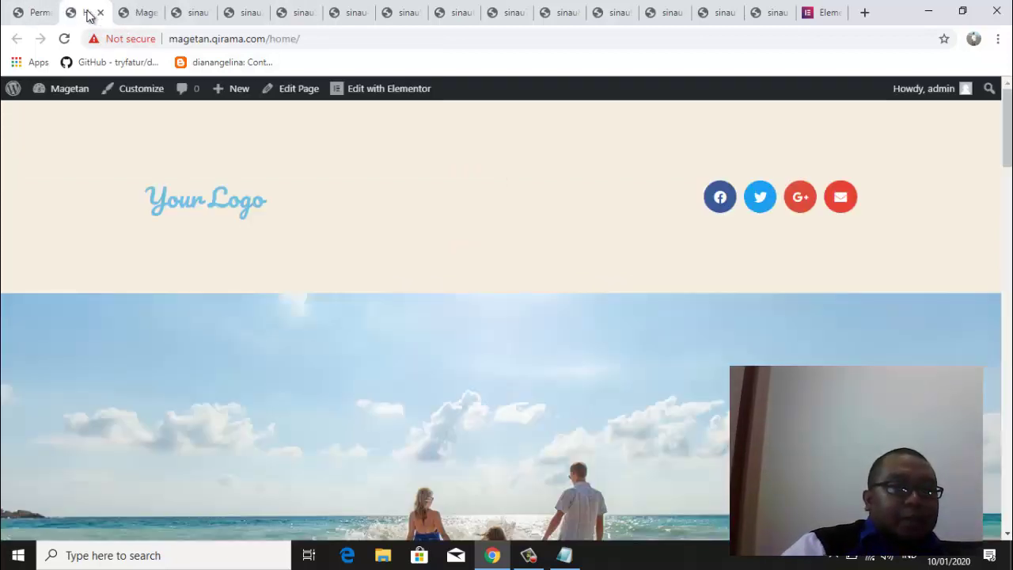
left_click(129, 11)
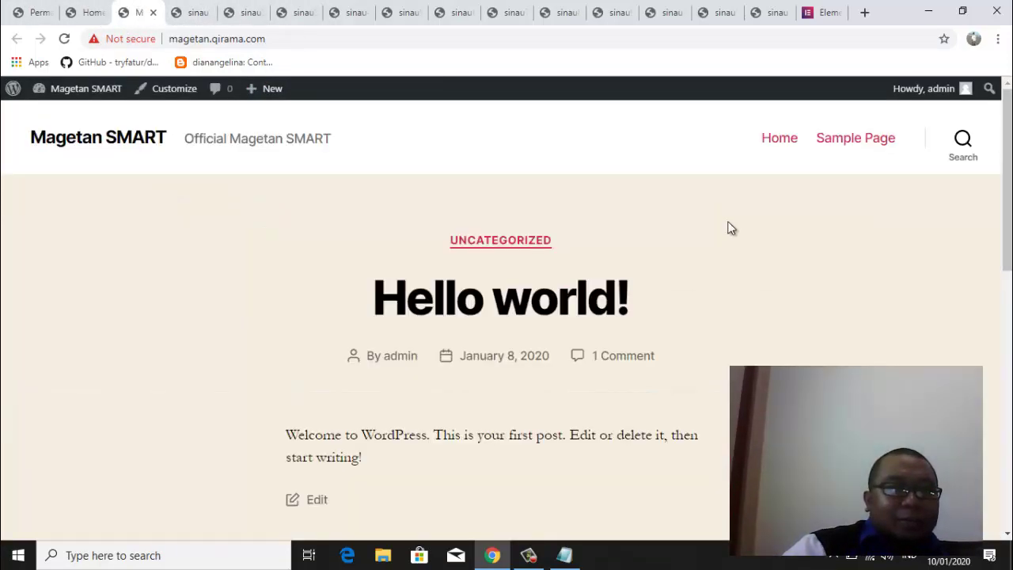
left_click_drag(1007, 165, 1006, 478)
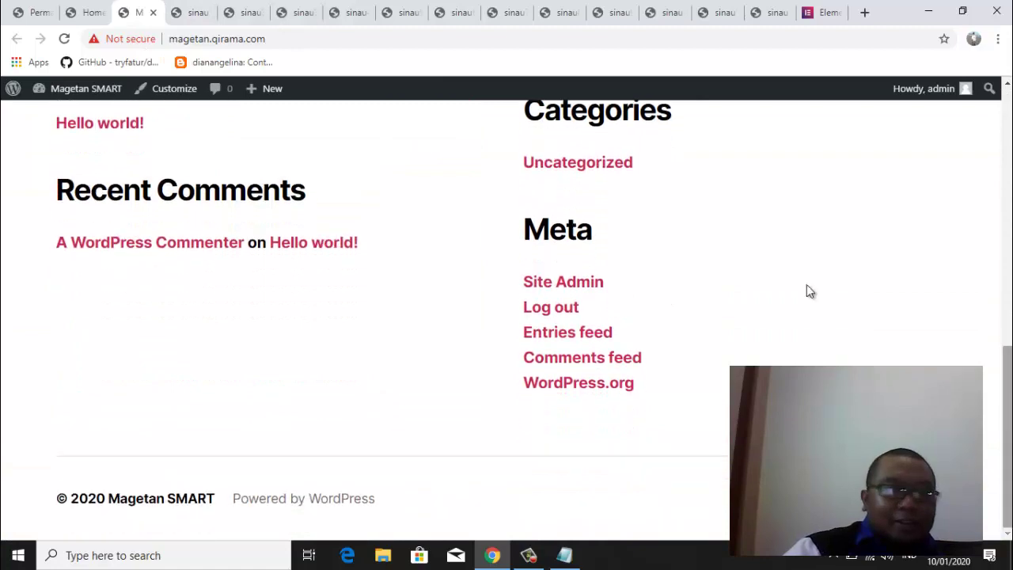
left_click(88, 12)
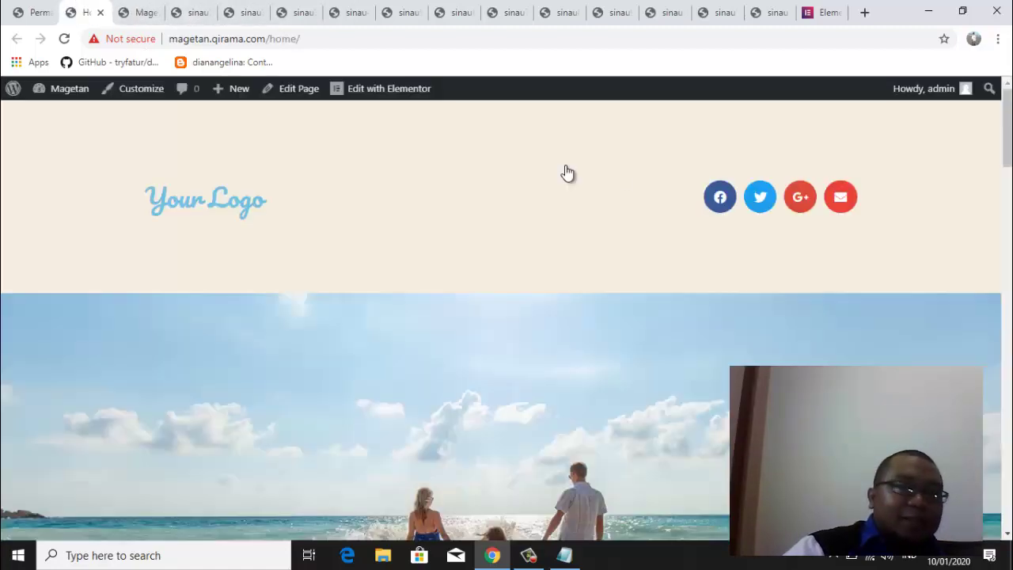
left_click_drag(1008, 130, 1005, 103)
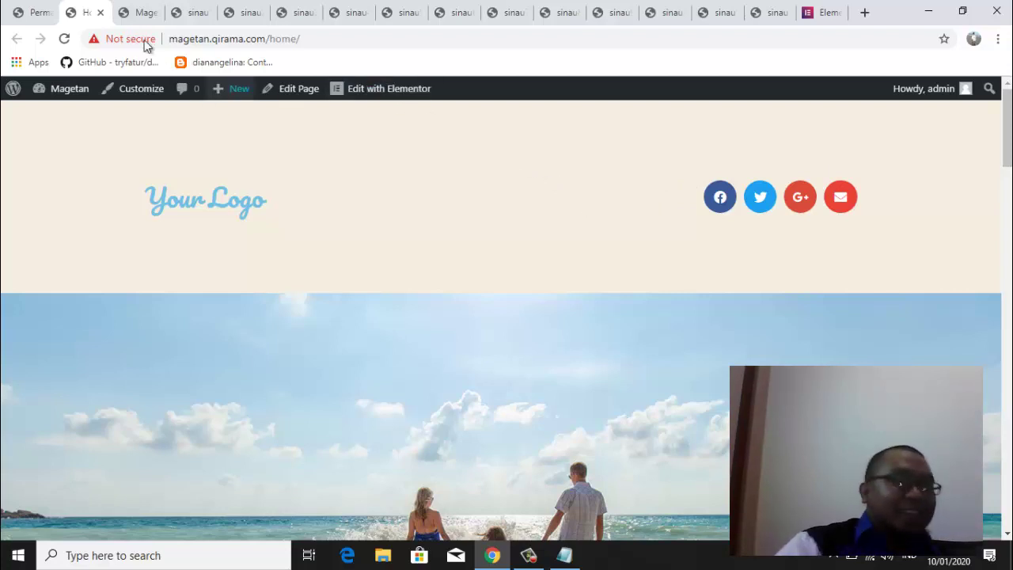
Return to Permalink Settings and review the saved /%postname%.html structure
left_click(43, 14)
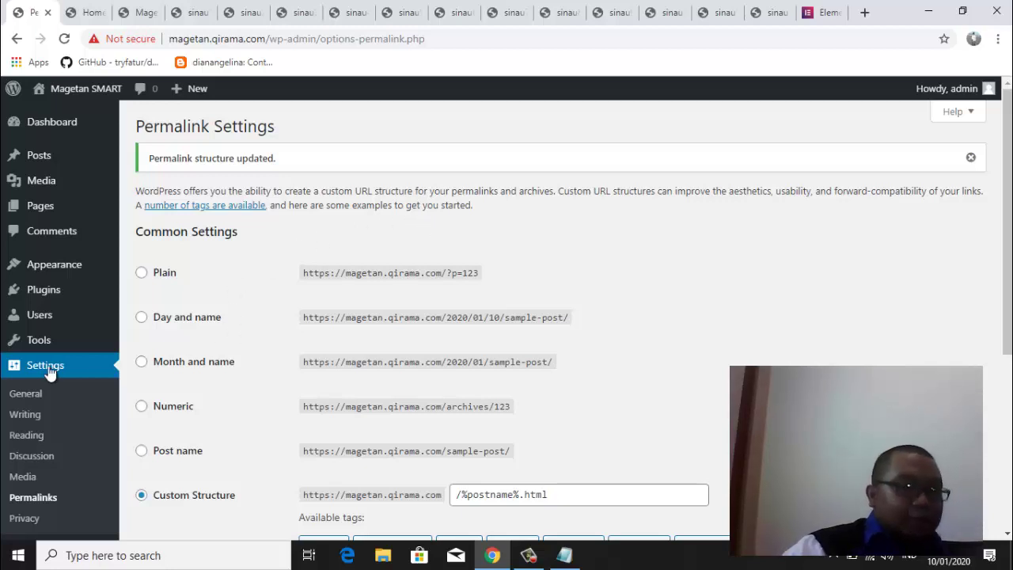
scroll(1009, 253, "down", 1)
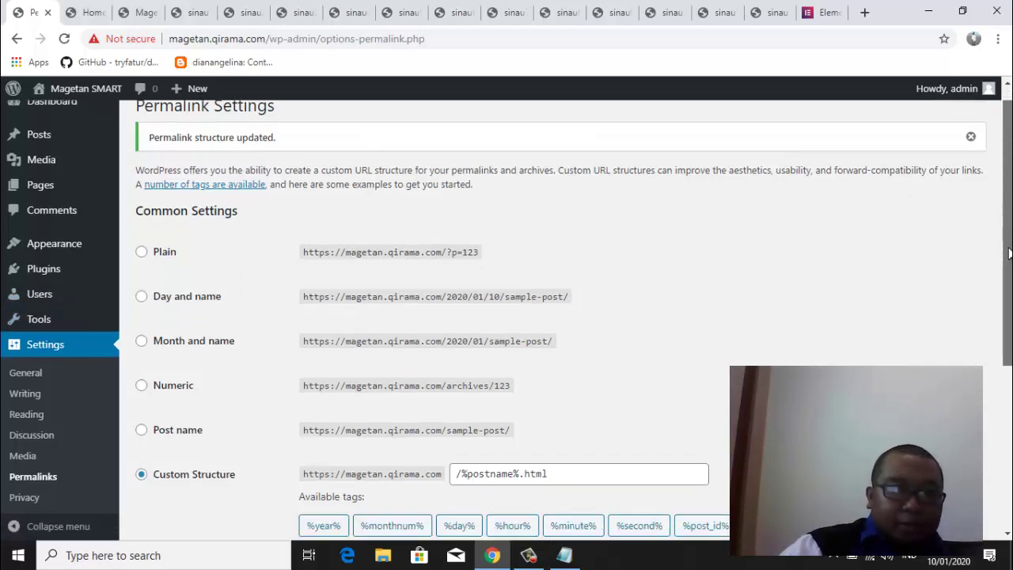
left_click_drag(1009, 253, 1009, 402)
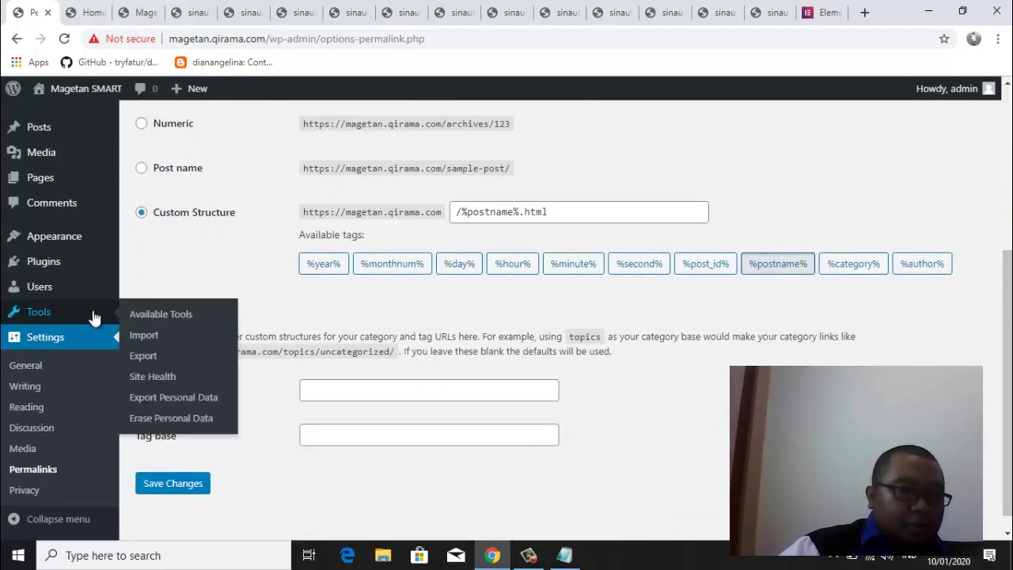
mouse_move(46, 266)
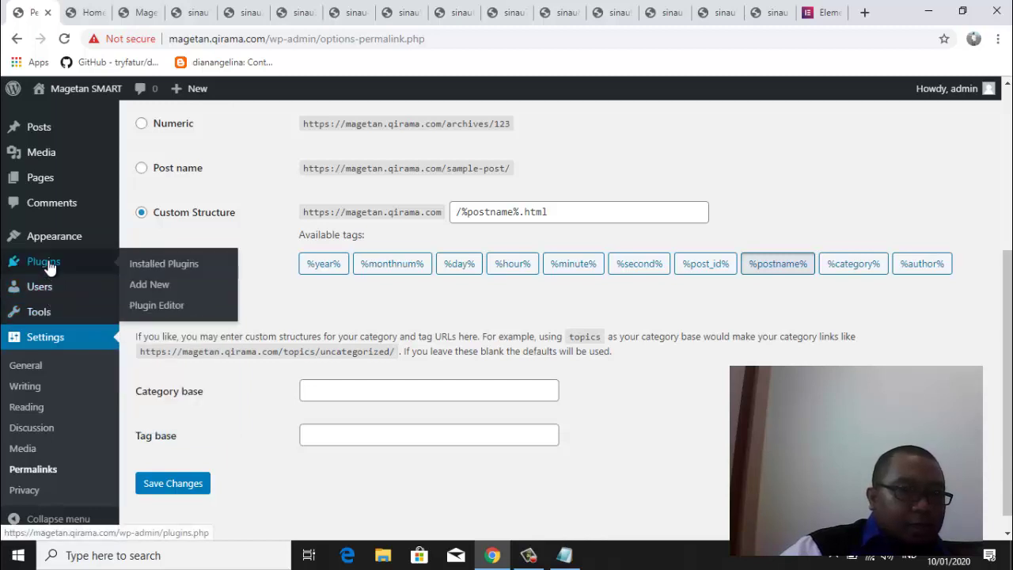
Open the Popular tab of Add Plugins and scroll down to the Elementor Page Builder card
left_click(159, 292)
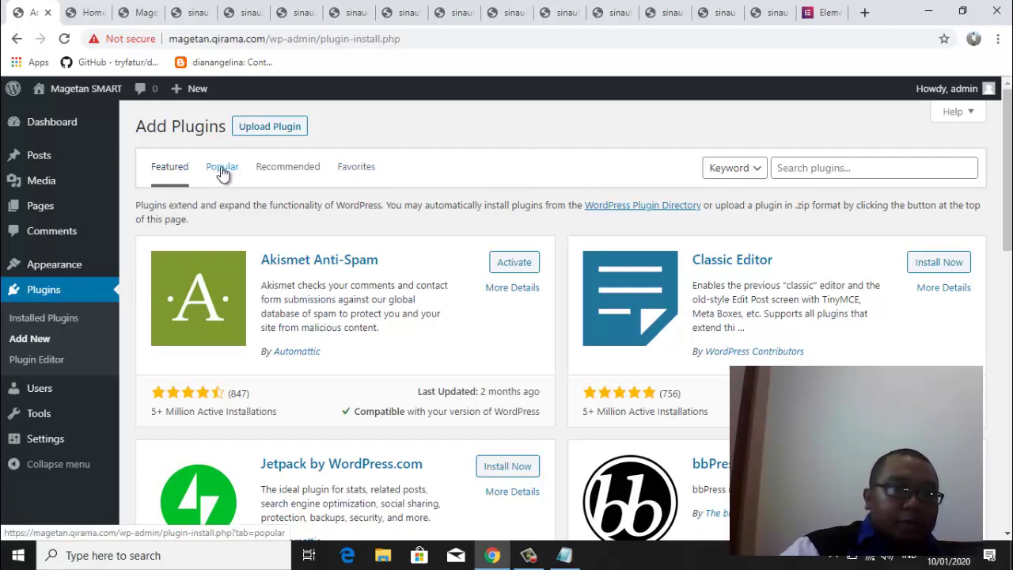
left_click(222, 173)
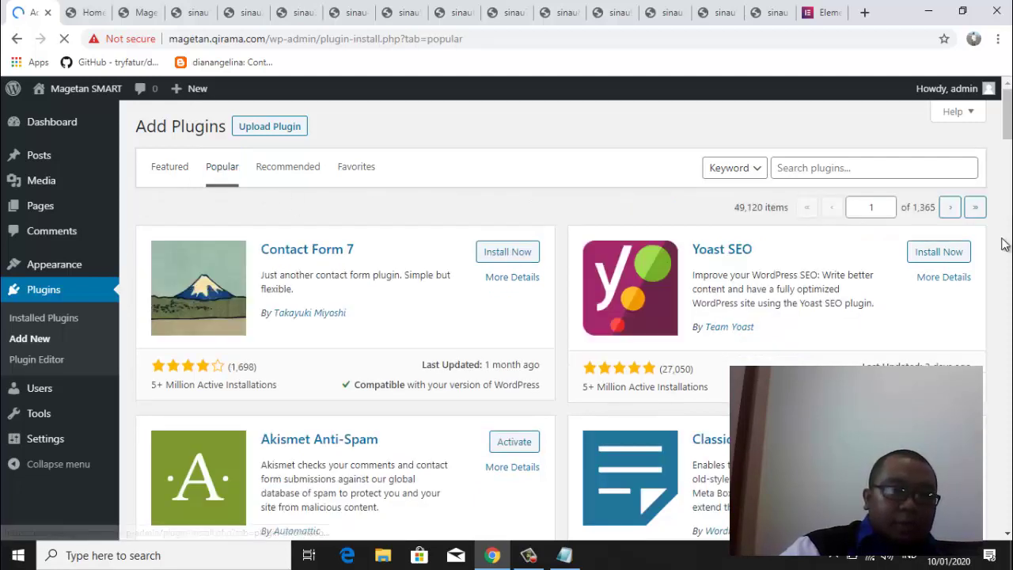
scroll(1004, 244, "down", 5)
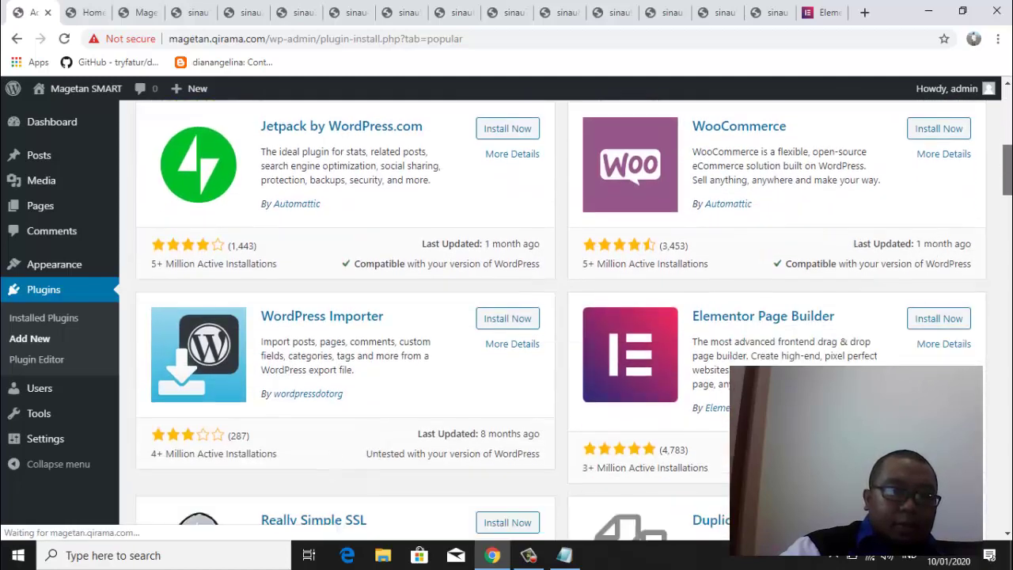
scroll(995, 229, "down", 1)
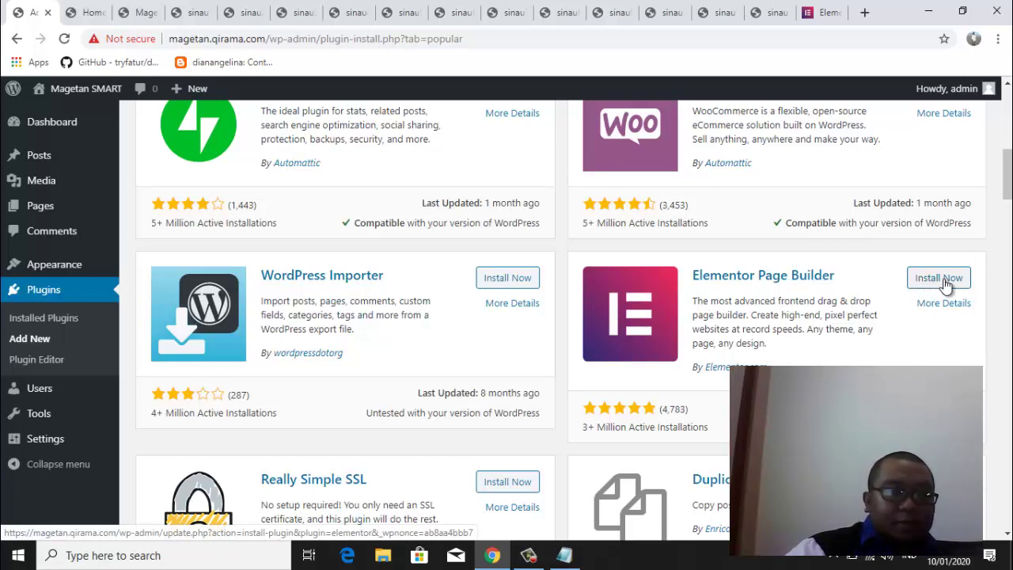
Install Elementor Page Builder and browse the Popular plugins list while it installs
left_click(946, 285)
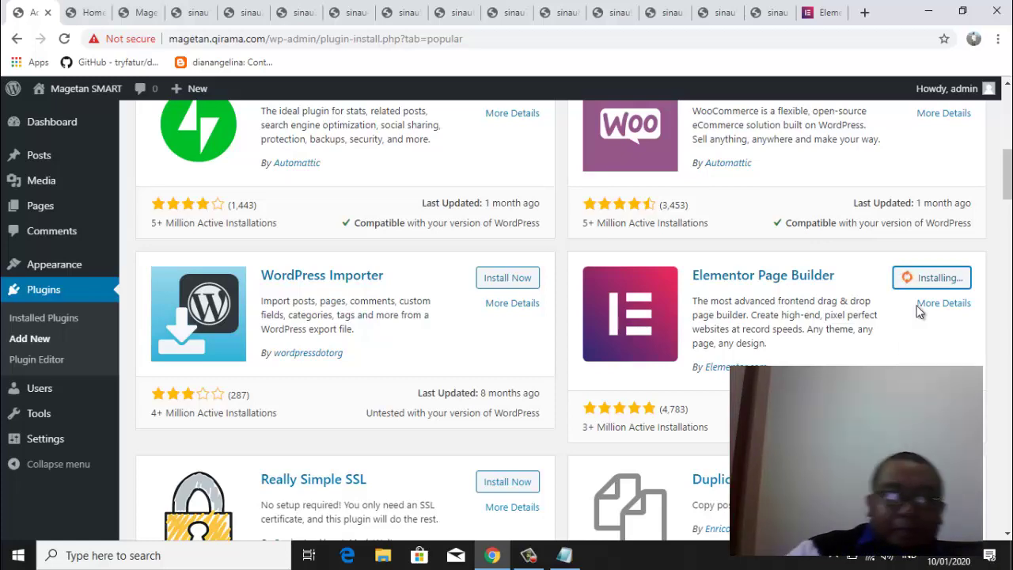
scroll(1009, 176, "up", 1)
scroll(1009, 176, "up", 6)
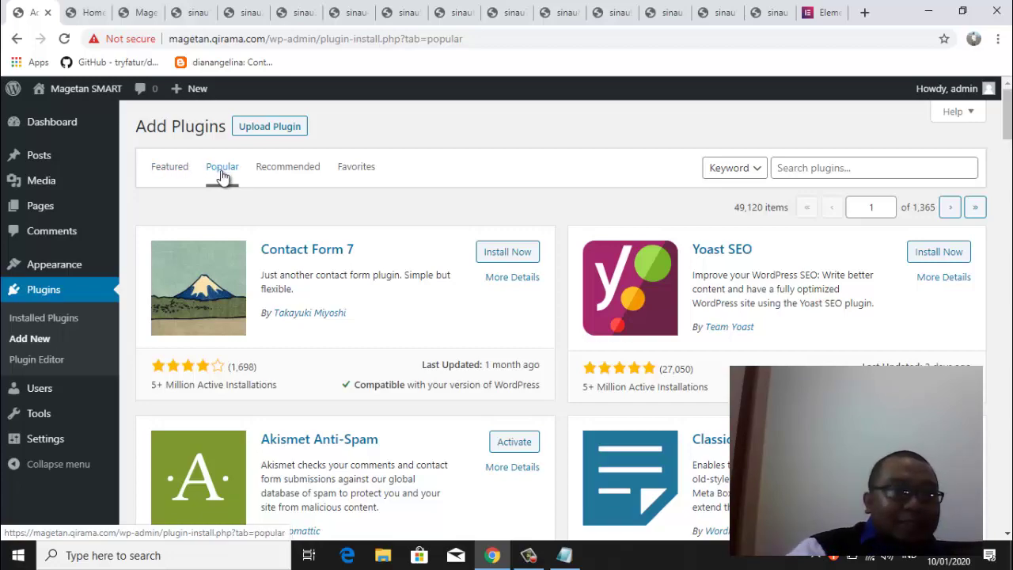
left_click_drag(1007, 131, 1009, 171)
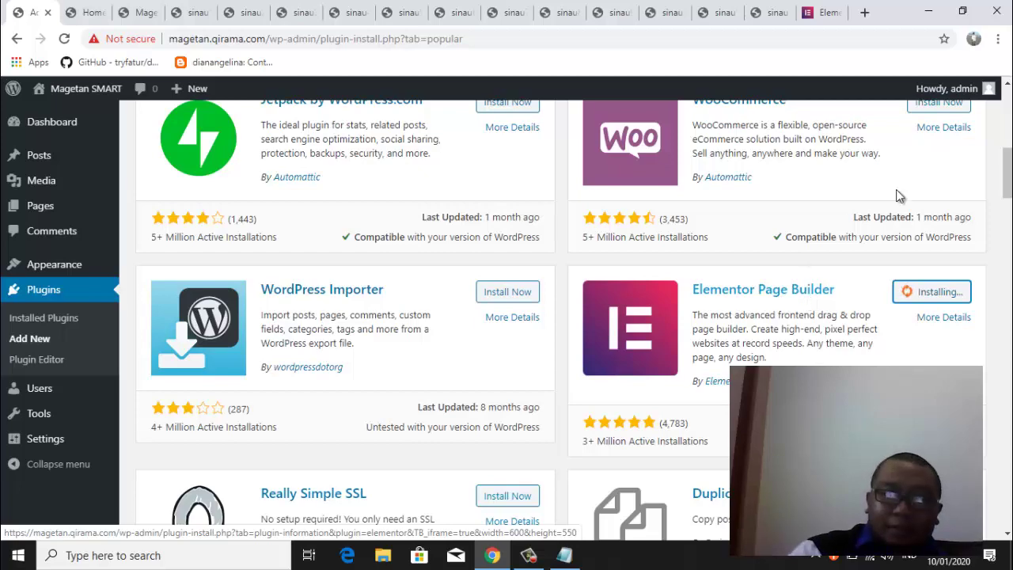
scroll(1009, 148, "up", 2)
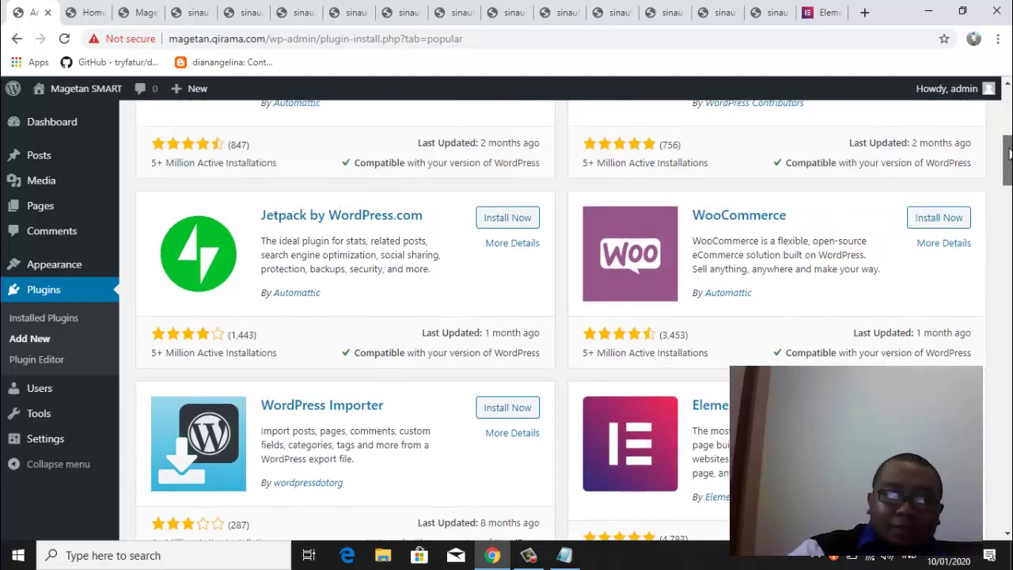
scroll(1010, 148, "up", 5)
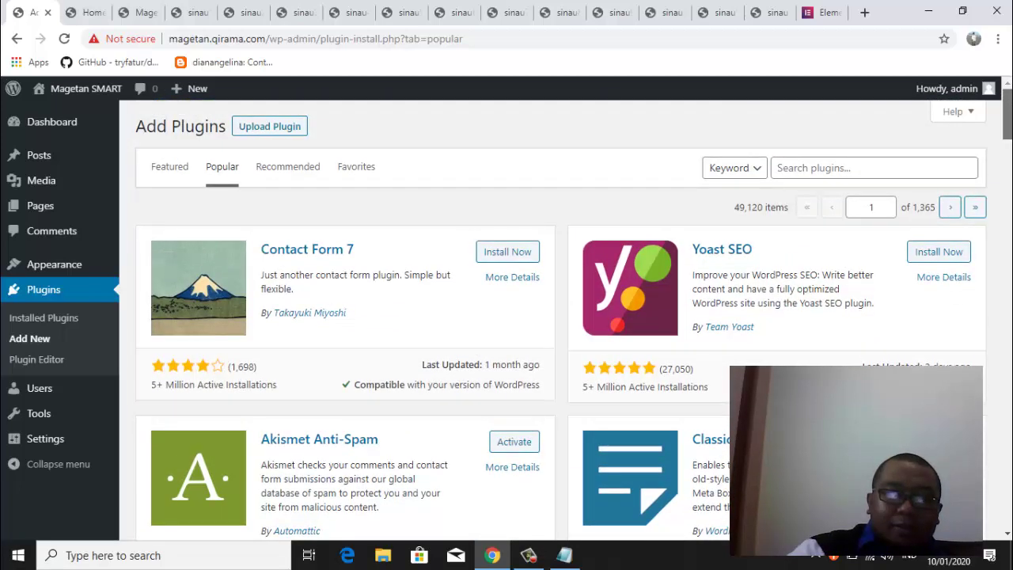
scroll(574, 313, "down", 1)
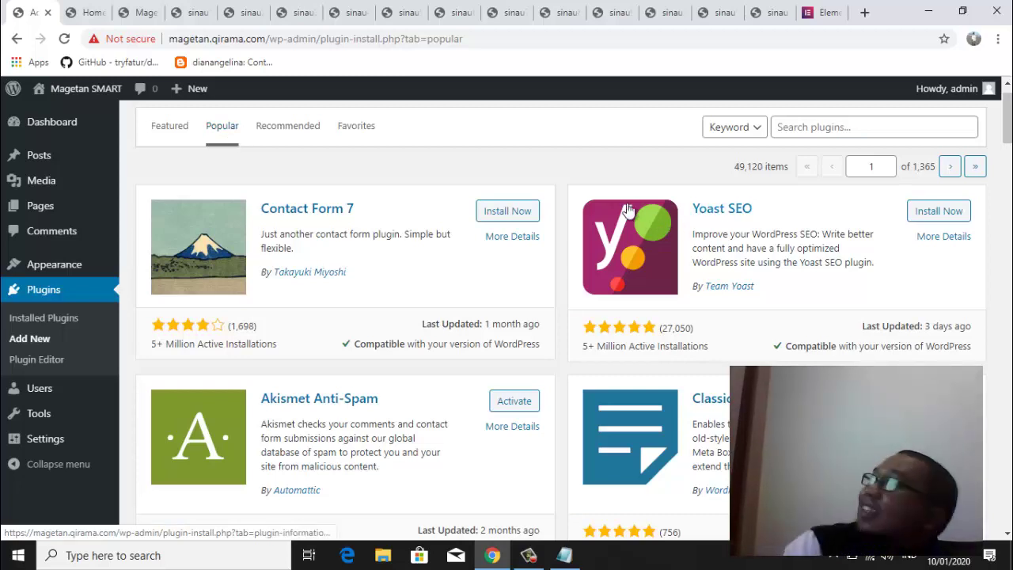
Scroll back to the Elementor card, which now reports Update Failed!
left_click_drag(1008, 139, 1009, 210)
scroll(1006, 210, "down", 1)
scroll(1004, 209, "up", 2)
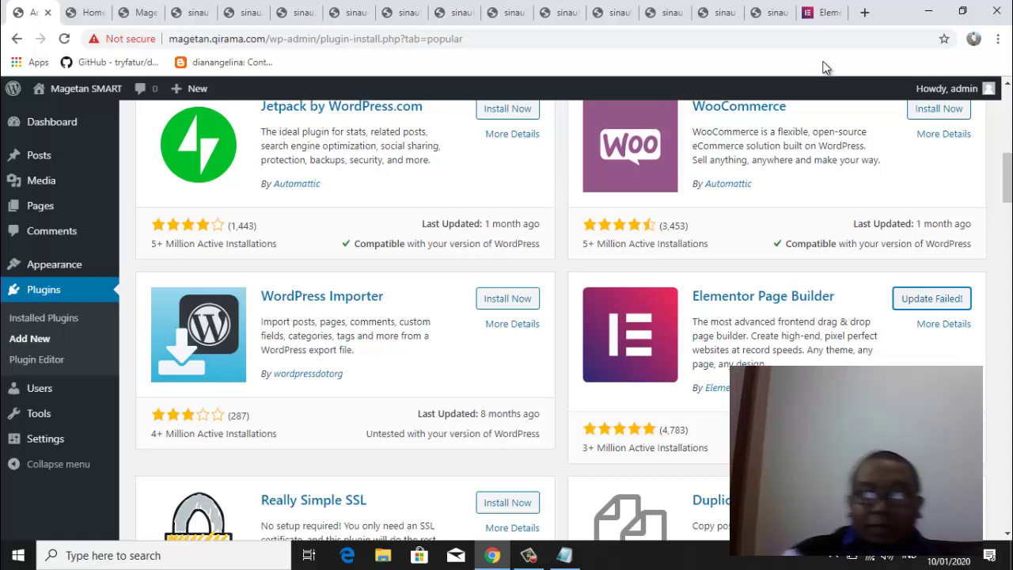
Retry the Elementor Page Builder 2.8.3 install and check the live site while it runs
left_click(932, 306)
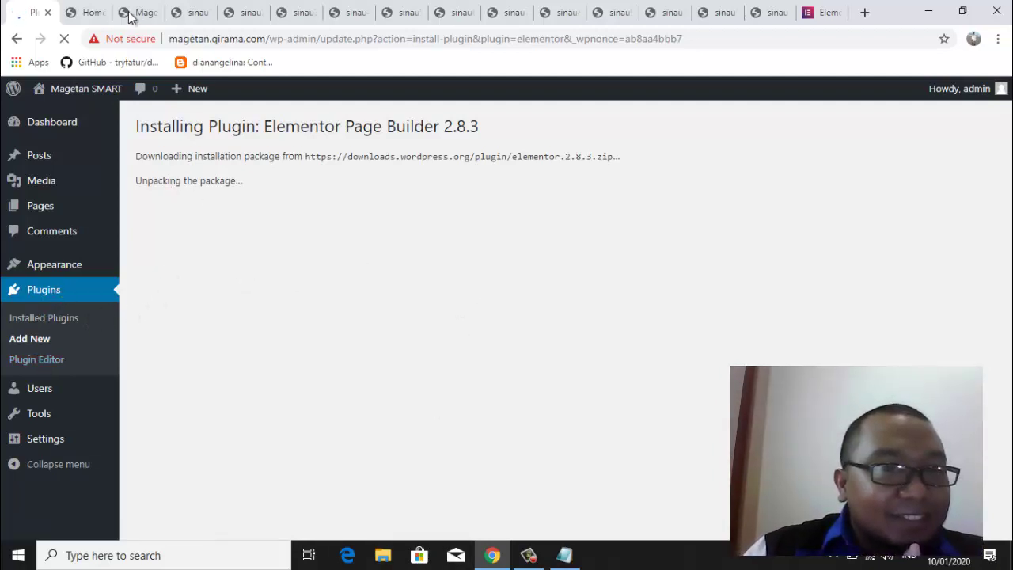
left_click(86, 12)
left_click(136, 13)
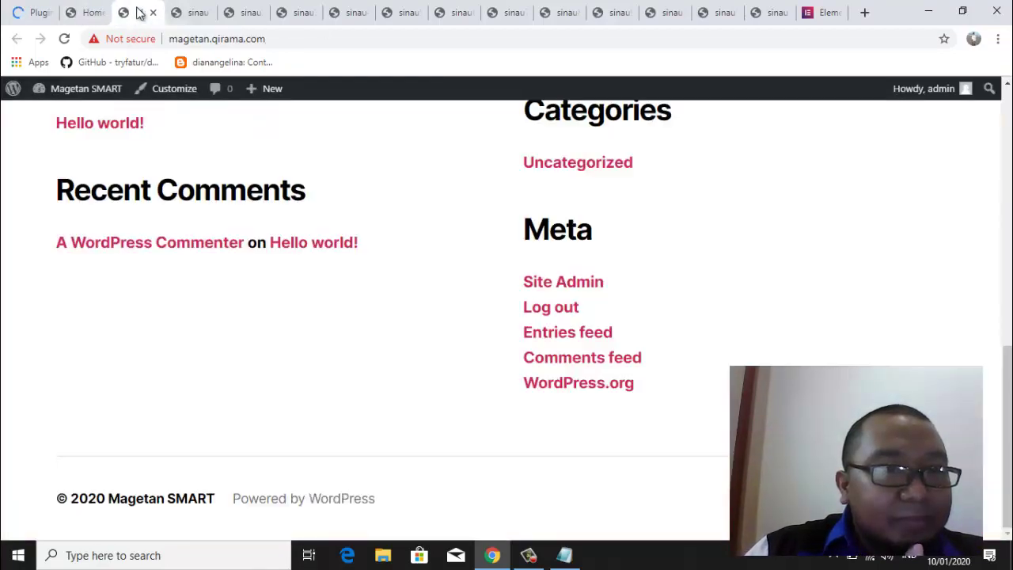
left_click(32, 12)
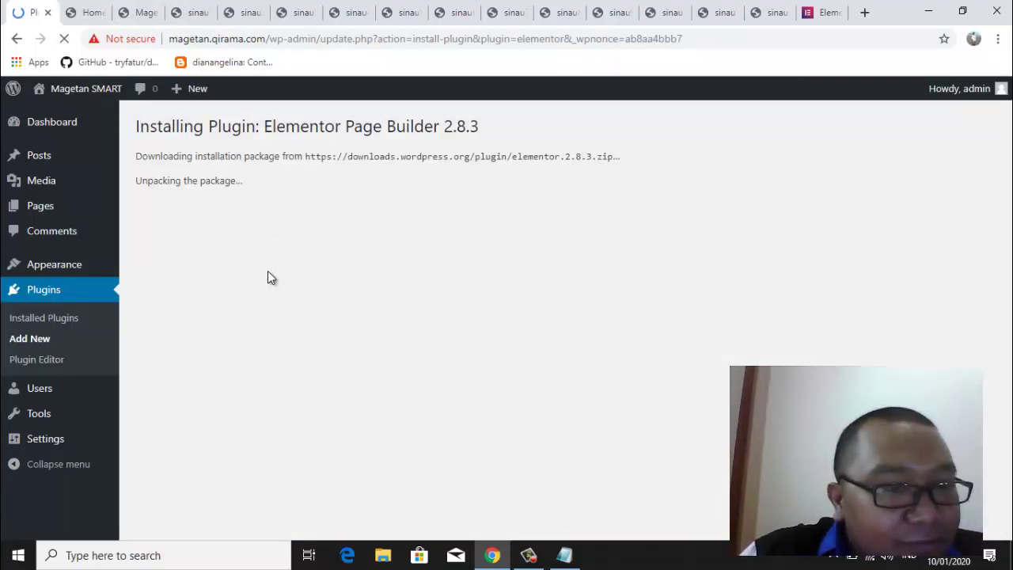
left_click(723, 43)
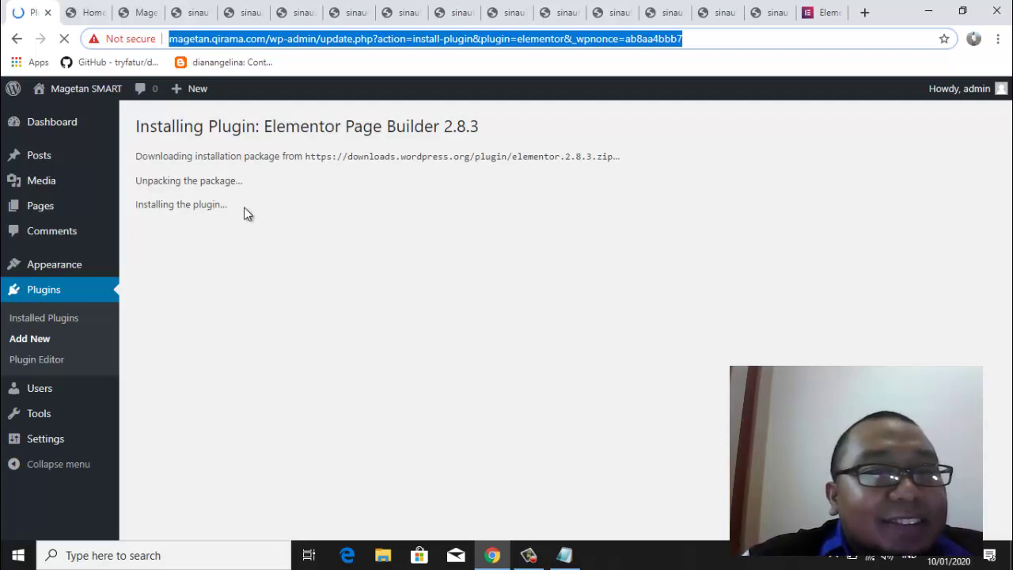
left_click(87, 14)
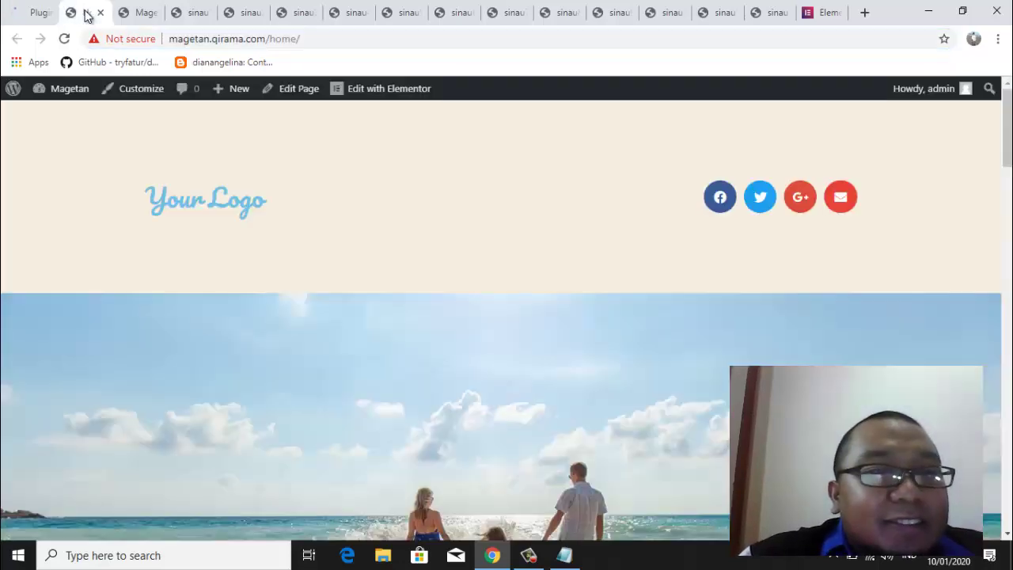
mouse_move(1007, 126)
left_mouse_down()
mouse_move(1006, 487)
mouse_move(1011, 117)
left_mouse_up()
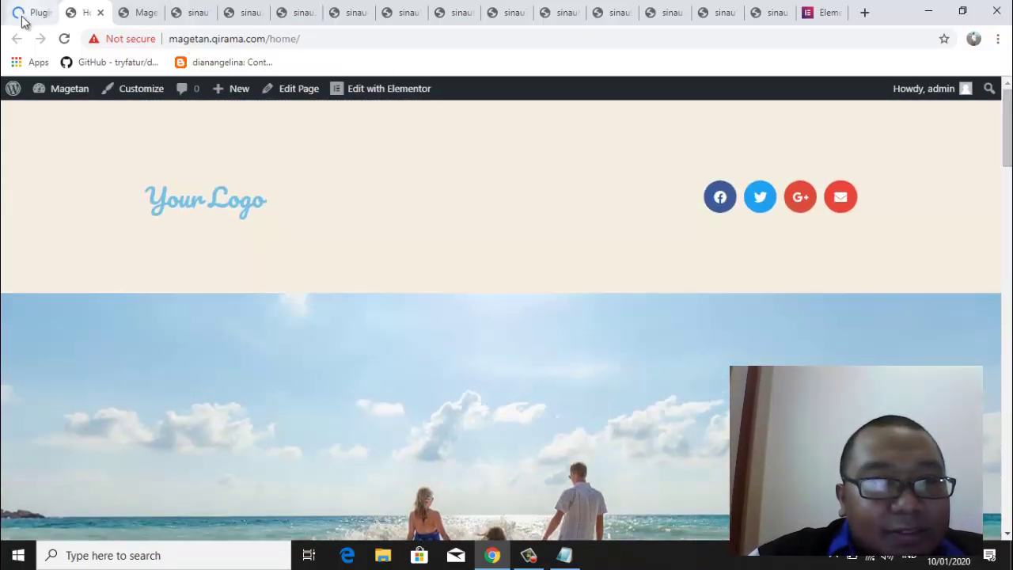
left_click(31, 14)
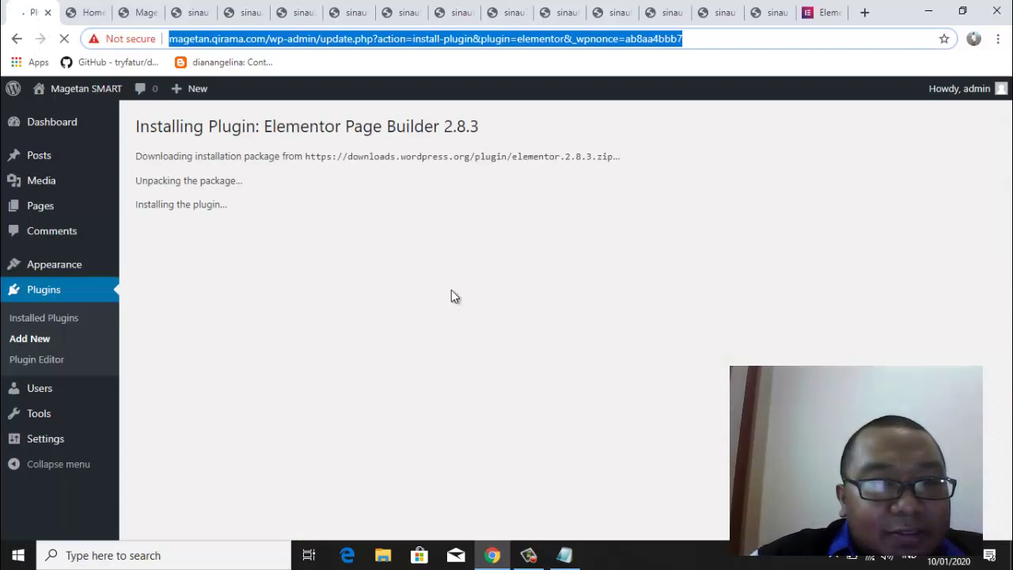
left_click(303, 198)
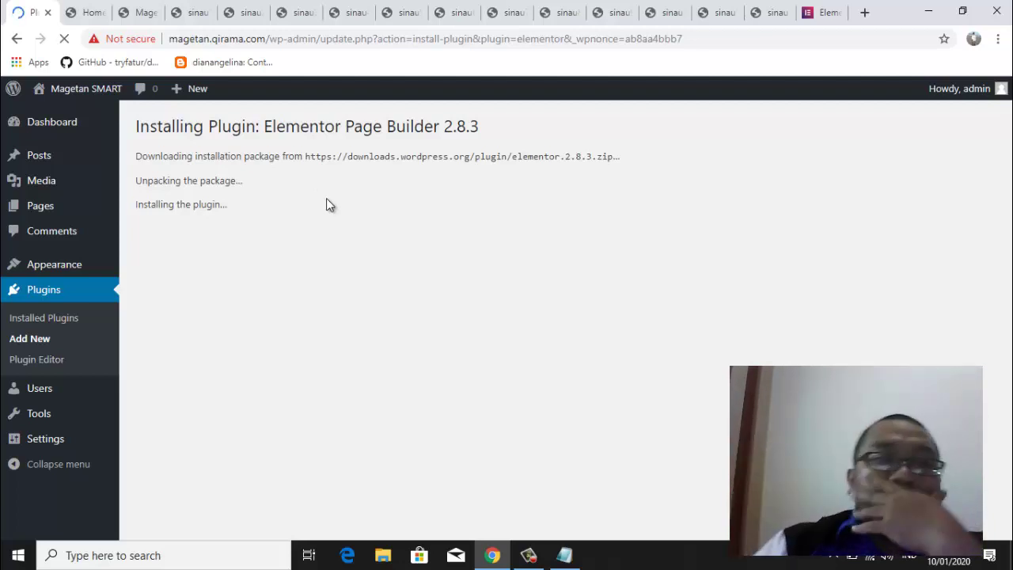
Browse the editor demo sections on elementor.com, then return to the install progress page
left_click(817, 13)
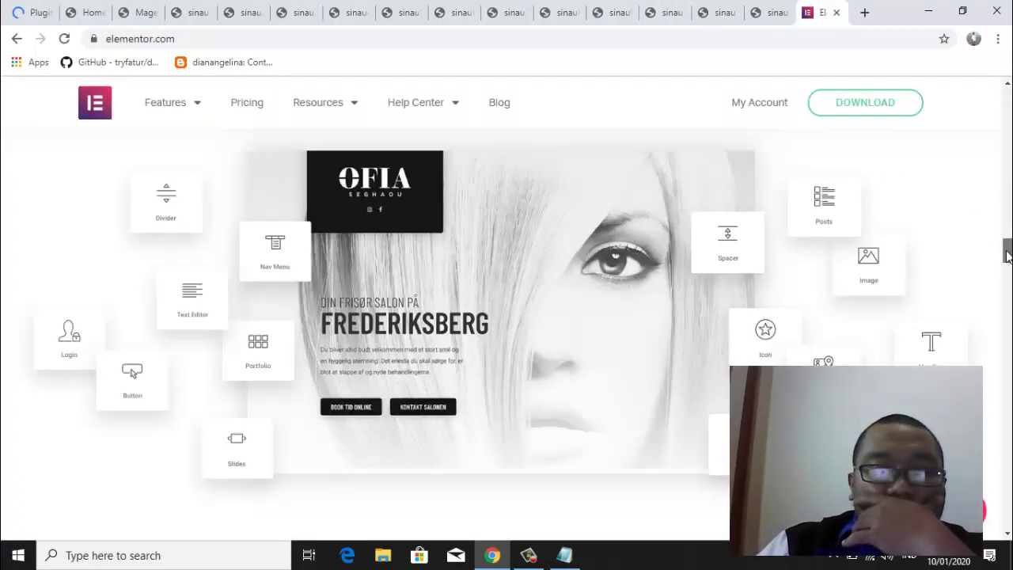
left_click_drag(1006, 253, 1008, 117)
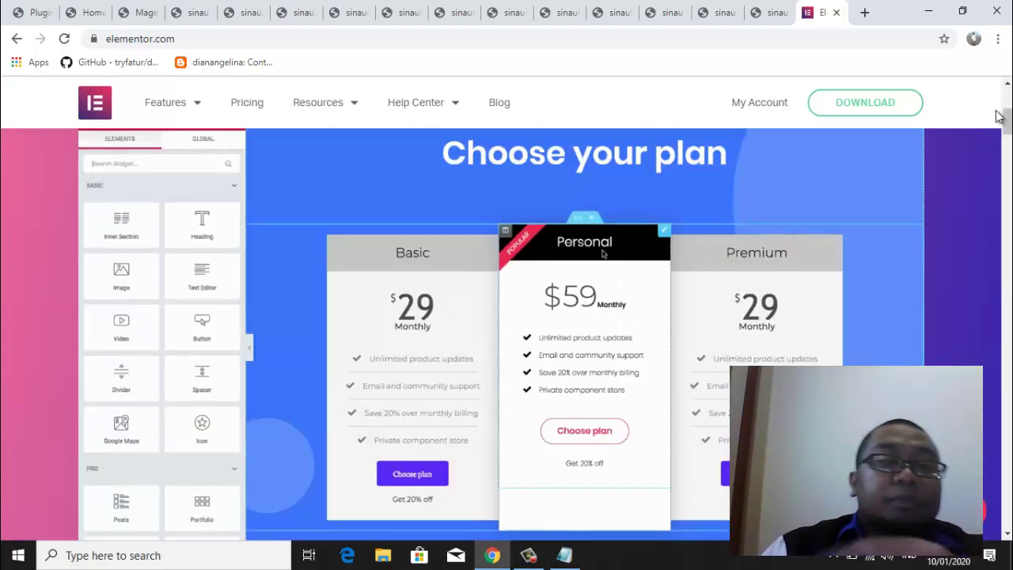
left_click(31, 13)
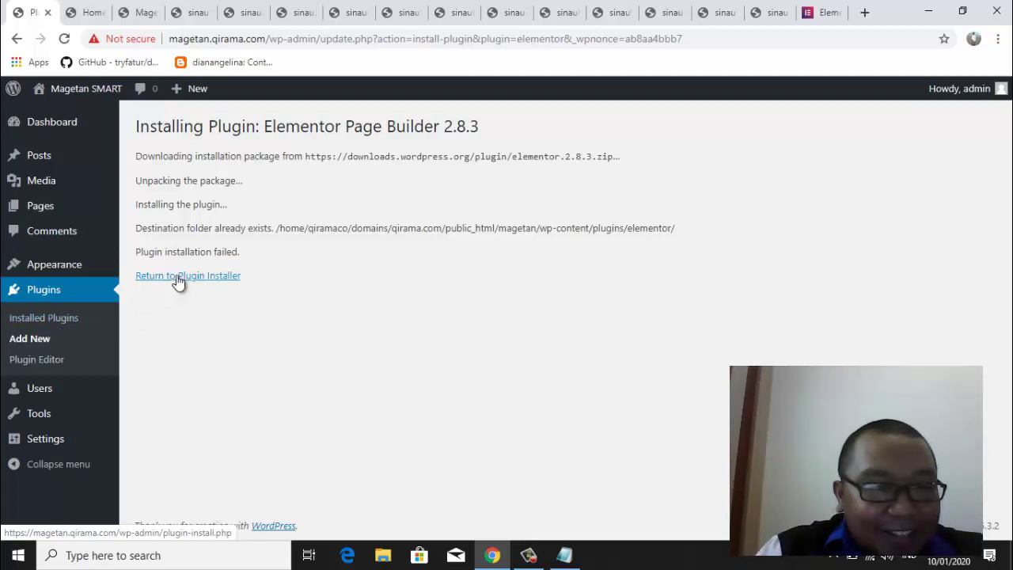
Go back to the plugin installer, then switch to the sinau12 site's Hello world! front page
left_click(179, 277)
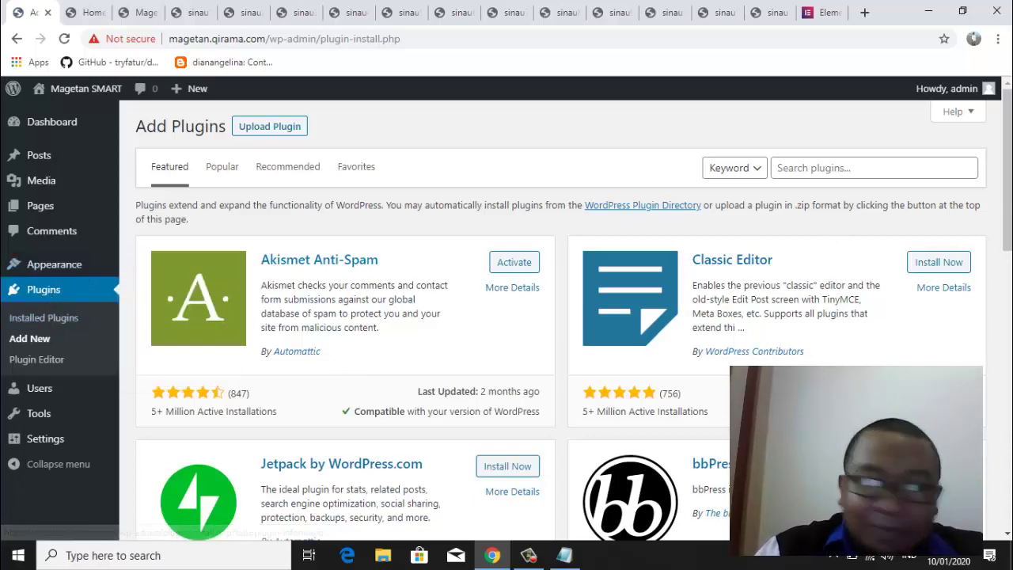
scroll(1006, 166, "down", 4)
scroll(1007, 166, "up", 4)
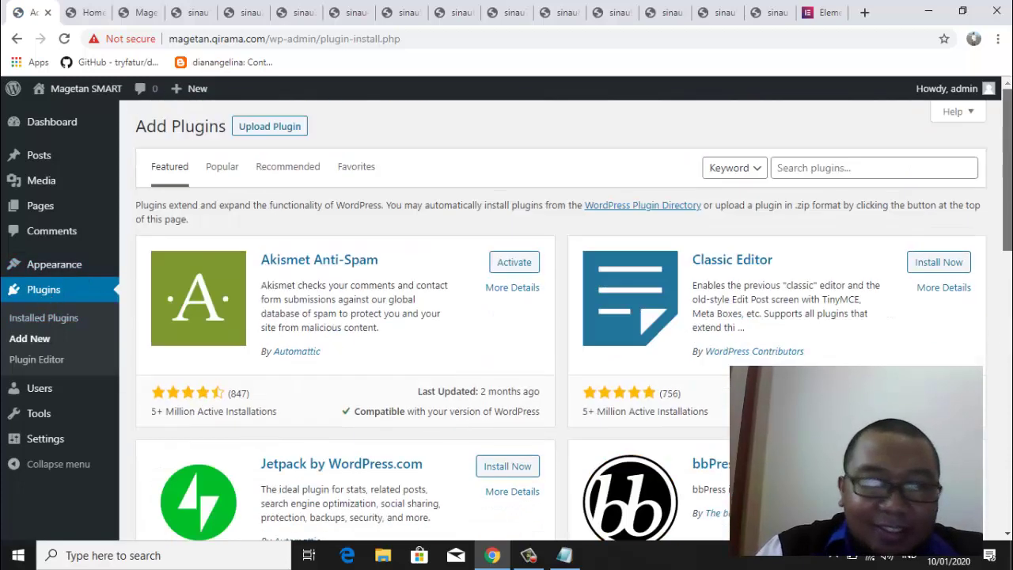
left_click(777, 14)
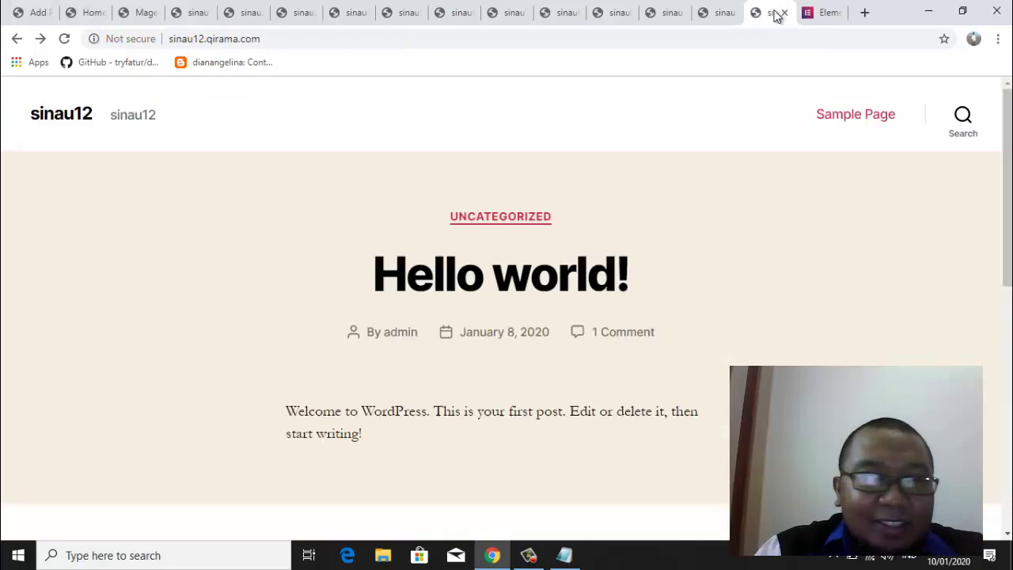
Open sinau12's /wp-admin and log in with the administrator username and password
left_click(310, 38)
left_click(326, 40)
type("/")
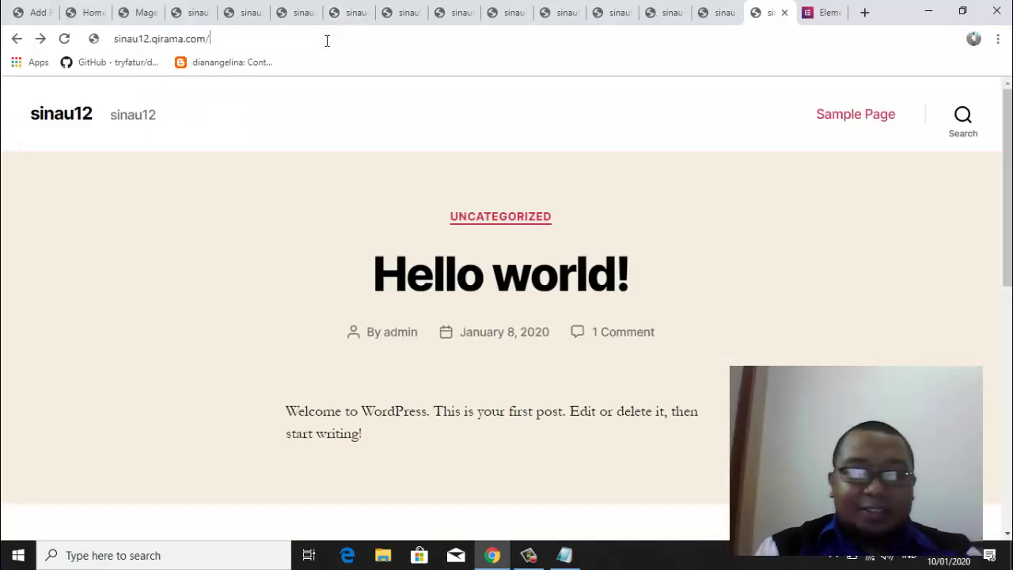
type("wp")
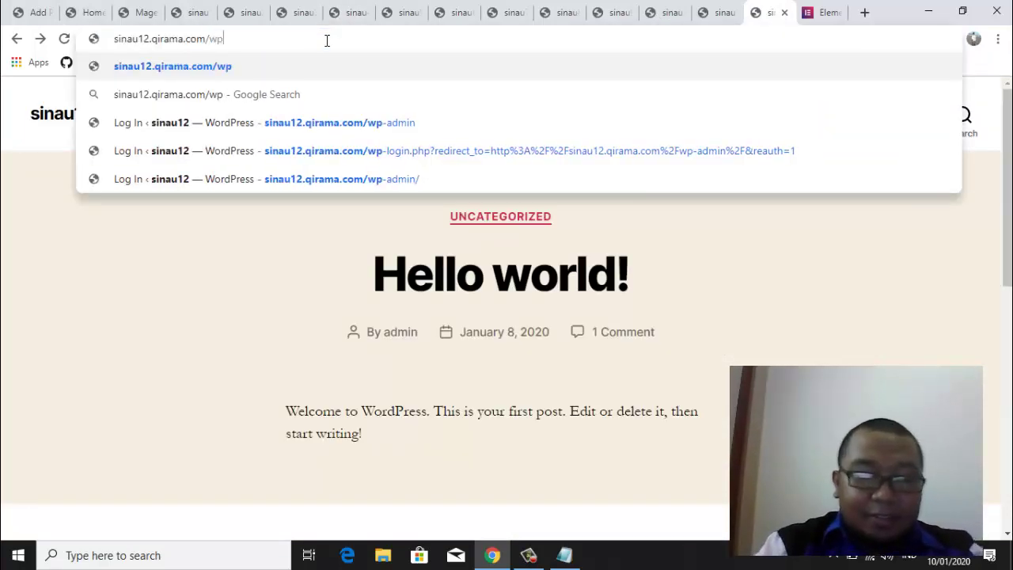
type("-admin")
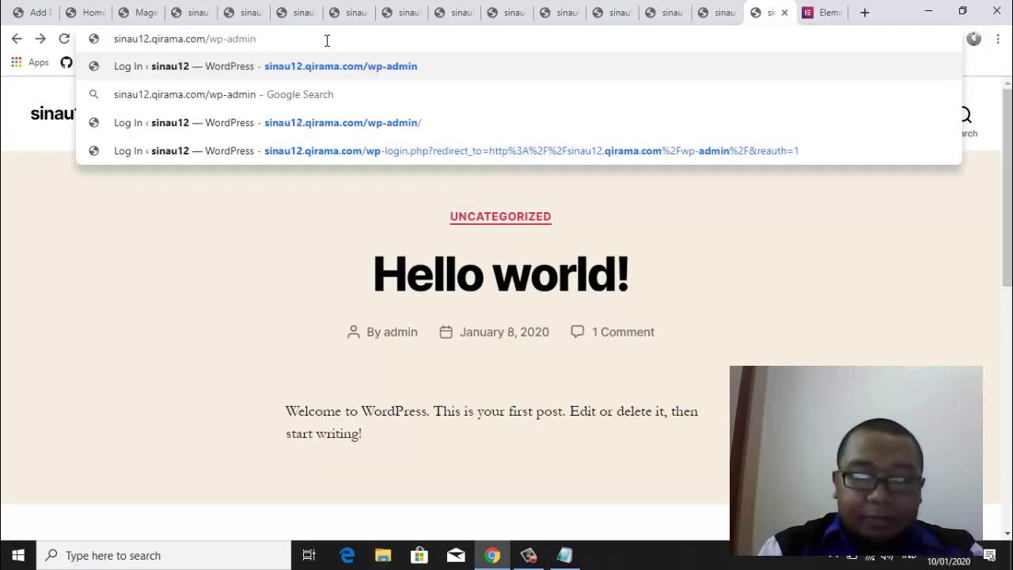
key("Return")
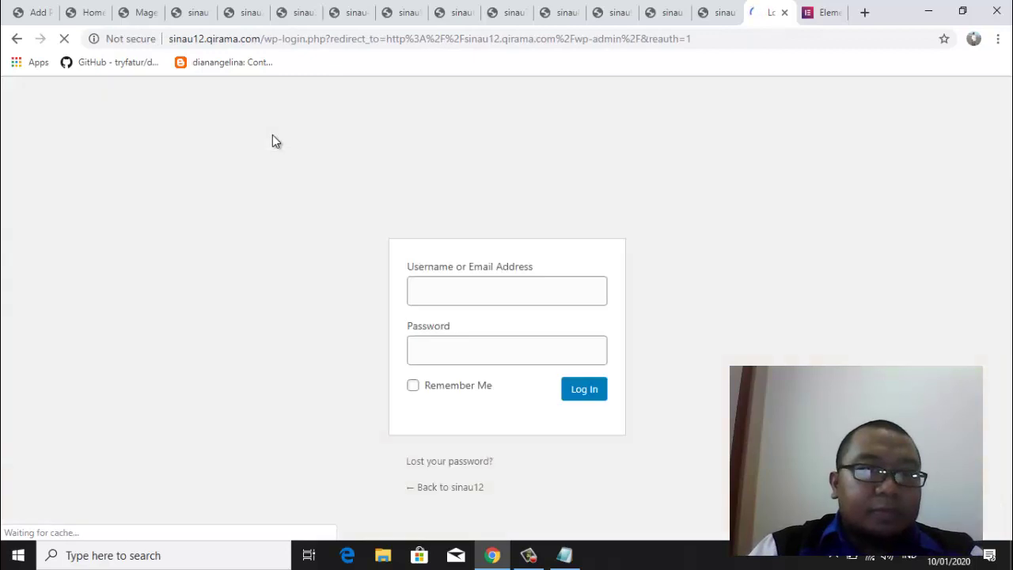
type("admin")
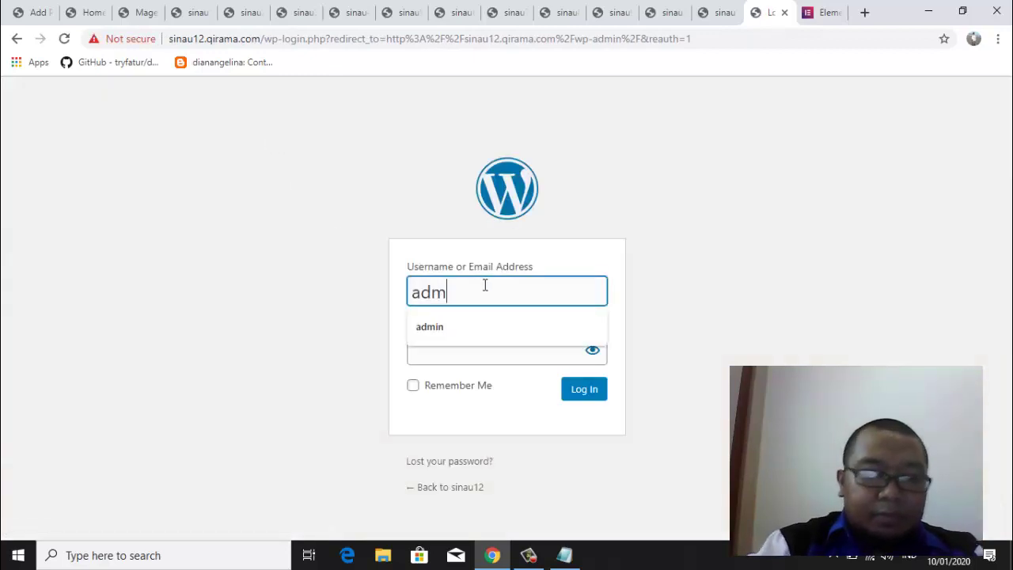
key("Tab")
type("******")
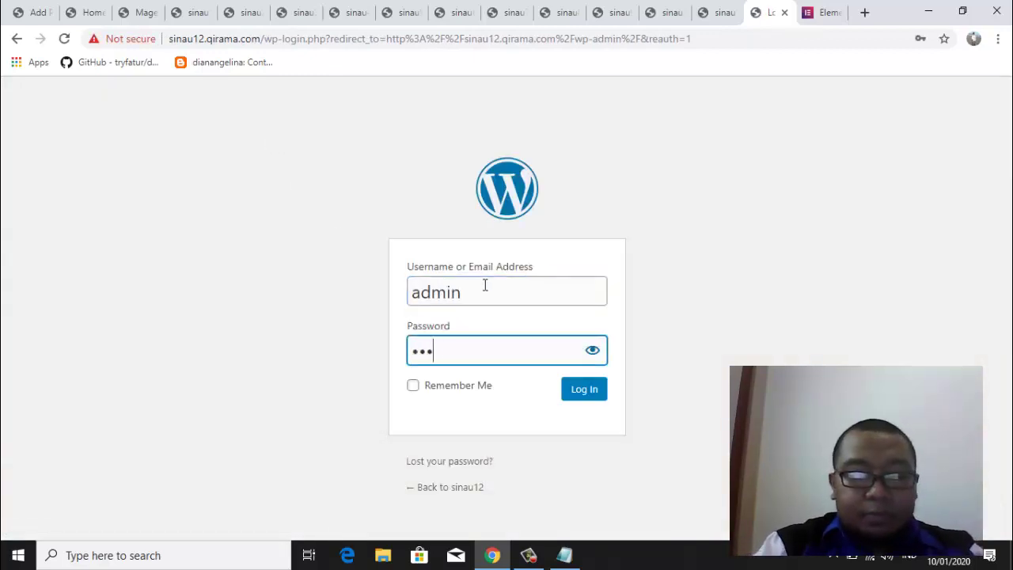
type("*")
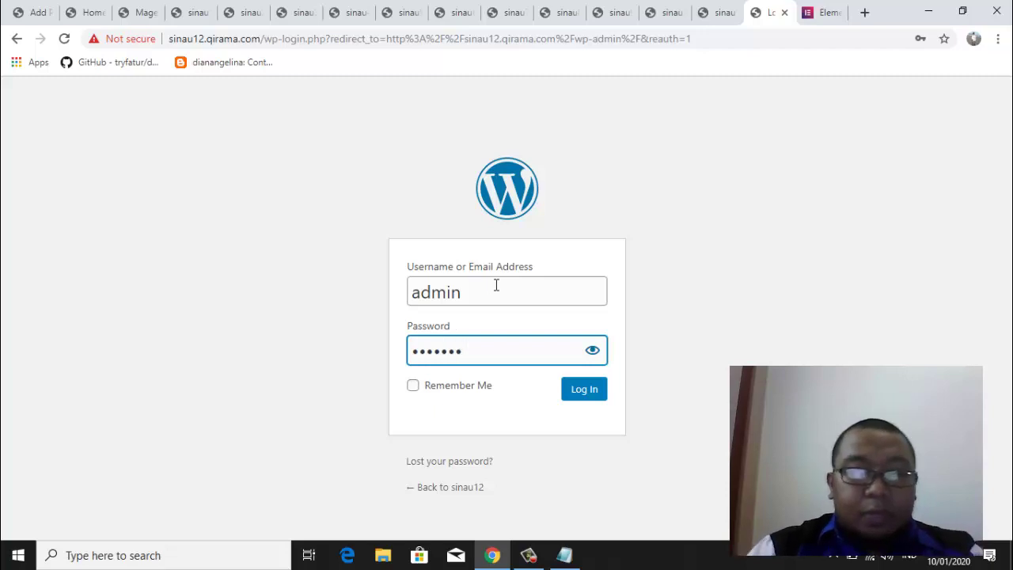
left_click(591, 393)
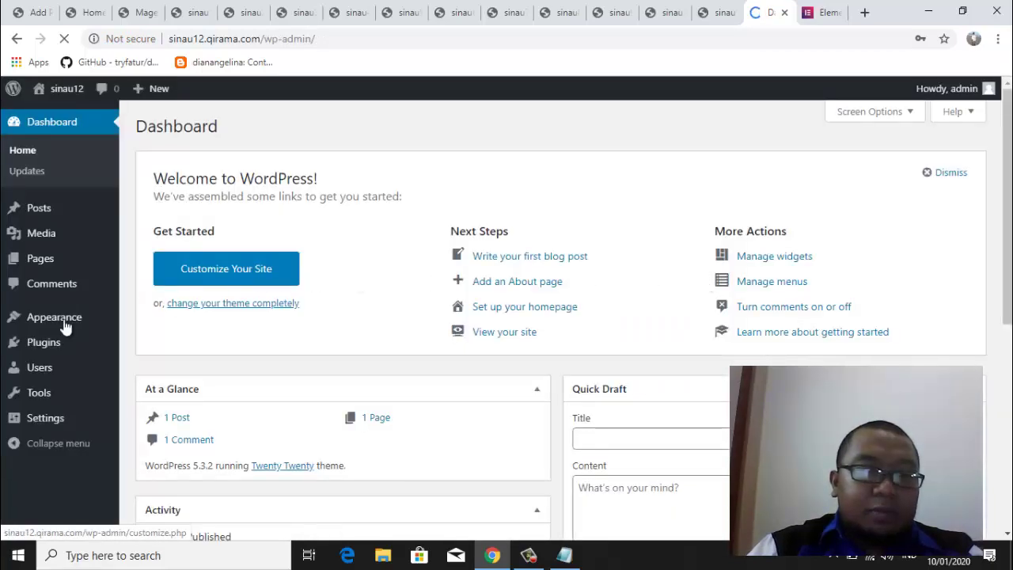
Install Elementor Page Builder from sinau12's Popular plugins list
mouse_move(42, 346)
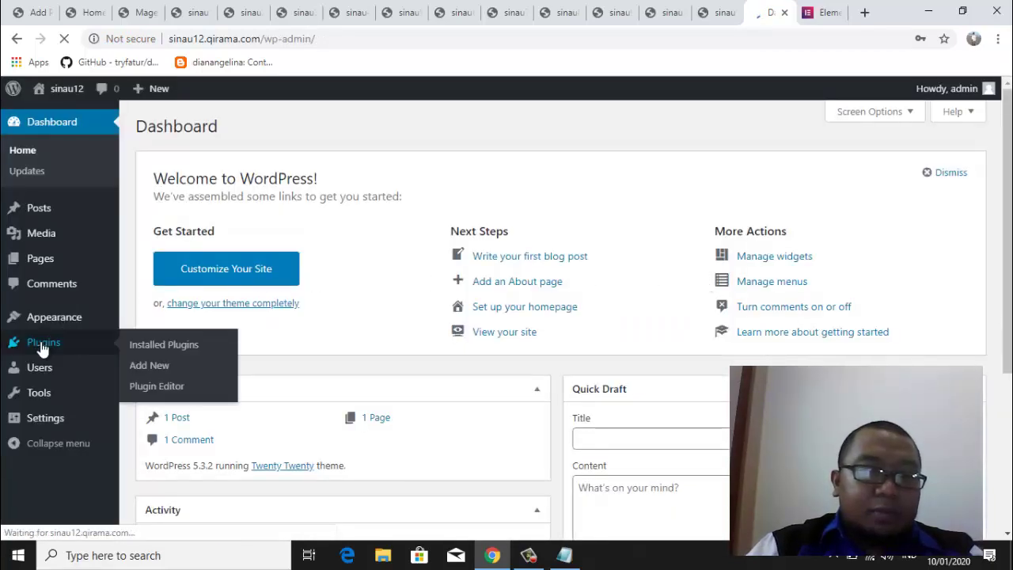
left_click(150, 365)
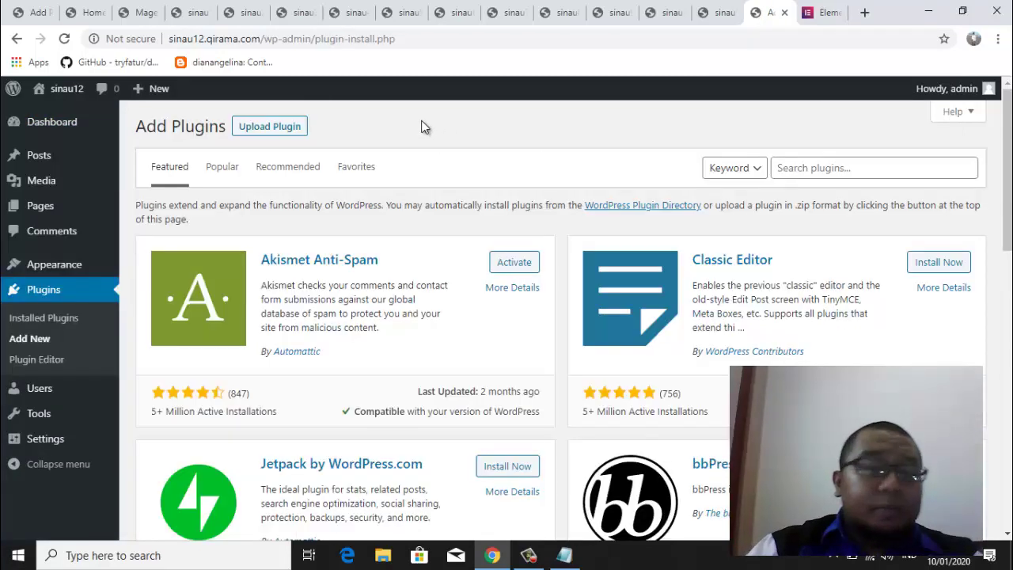
left_click(221, 167)
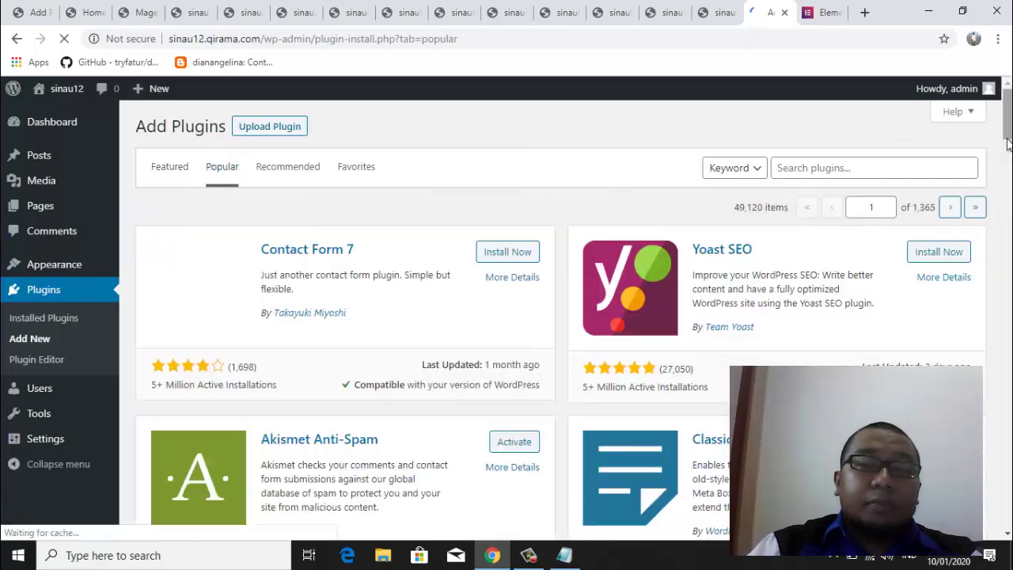
left_click_drag(1008, 135, 1008, 186)
left_click(943, 248)
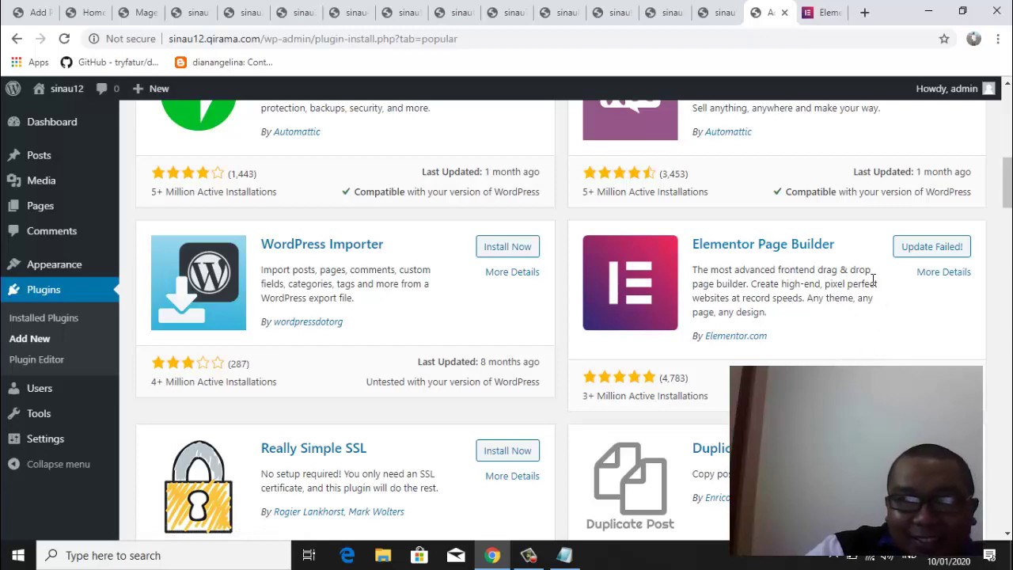
Retry the failed Elementor 2.8.3 install on sinau12 and open a new empty browser tab
left_click(911, 252)
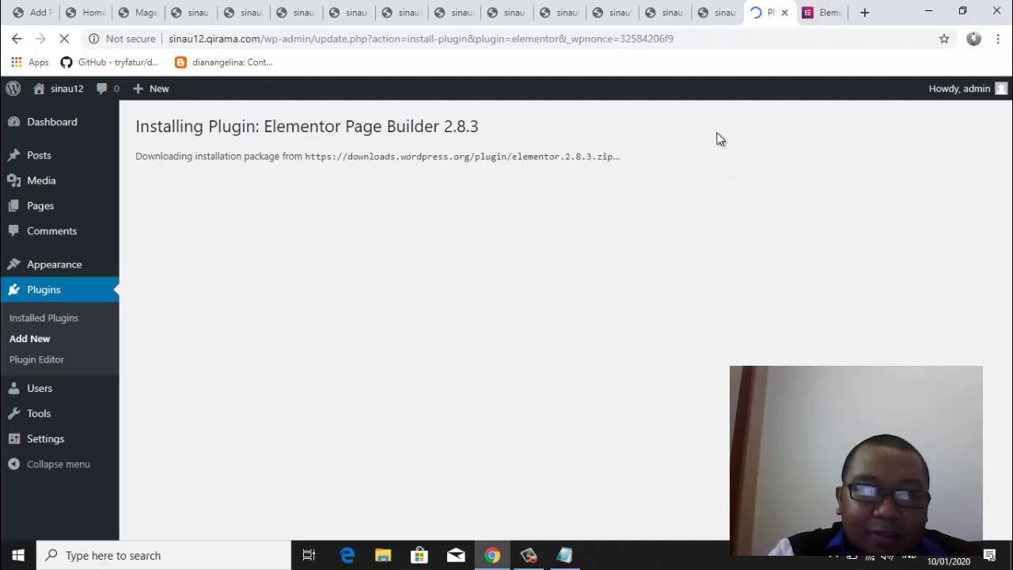
left_click(865, 12)
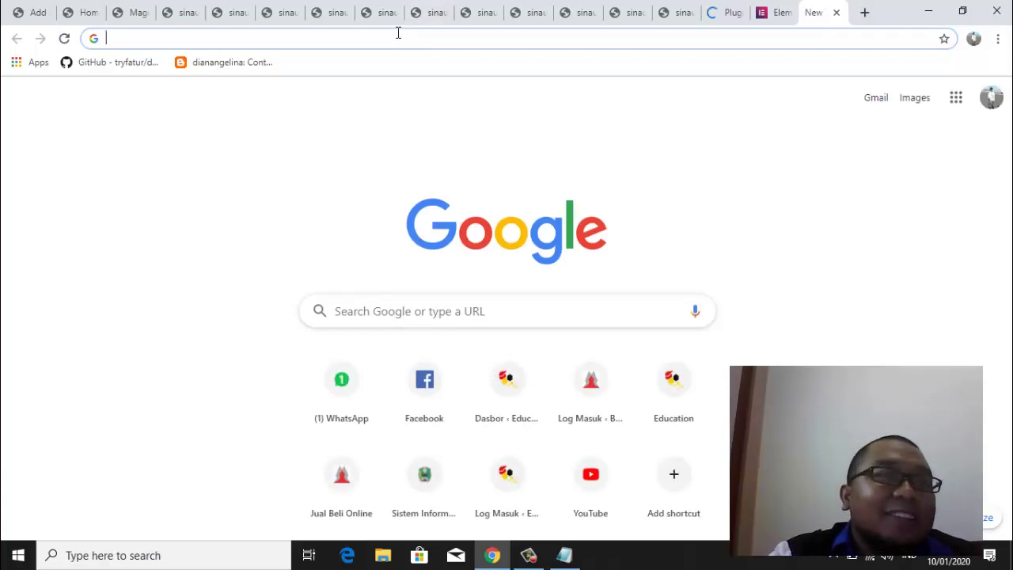
Go to the DirectAdmin control panel at port 2222 and sign in with the filled-in account
type("a")
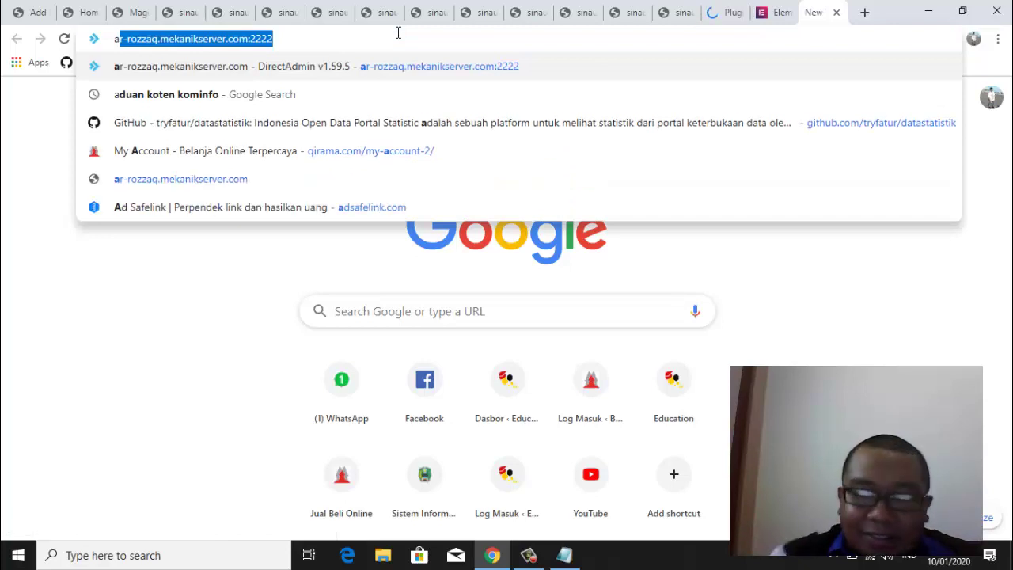
key("Return")
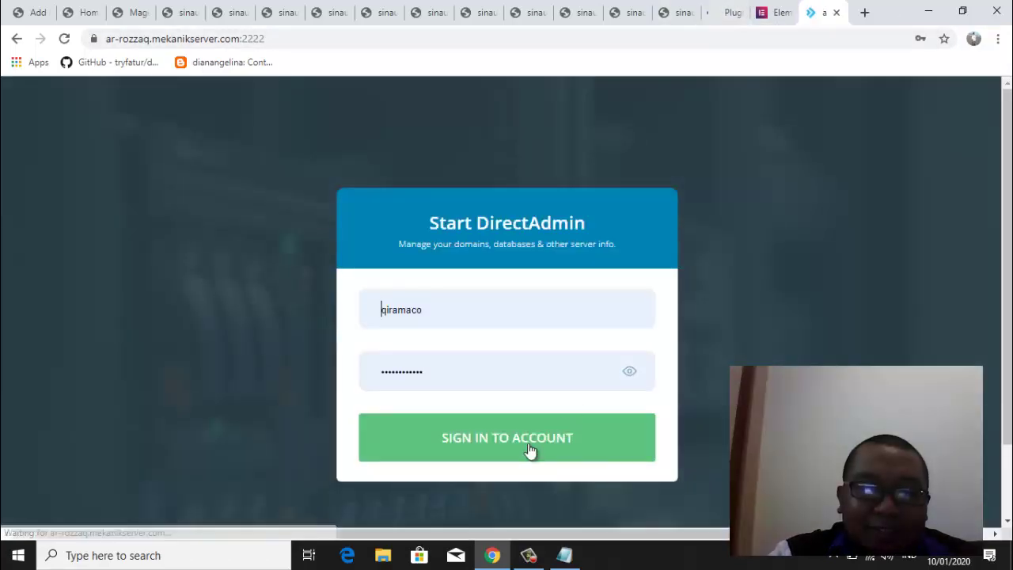
left_click(508, 444)
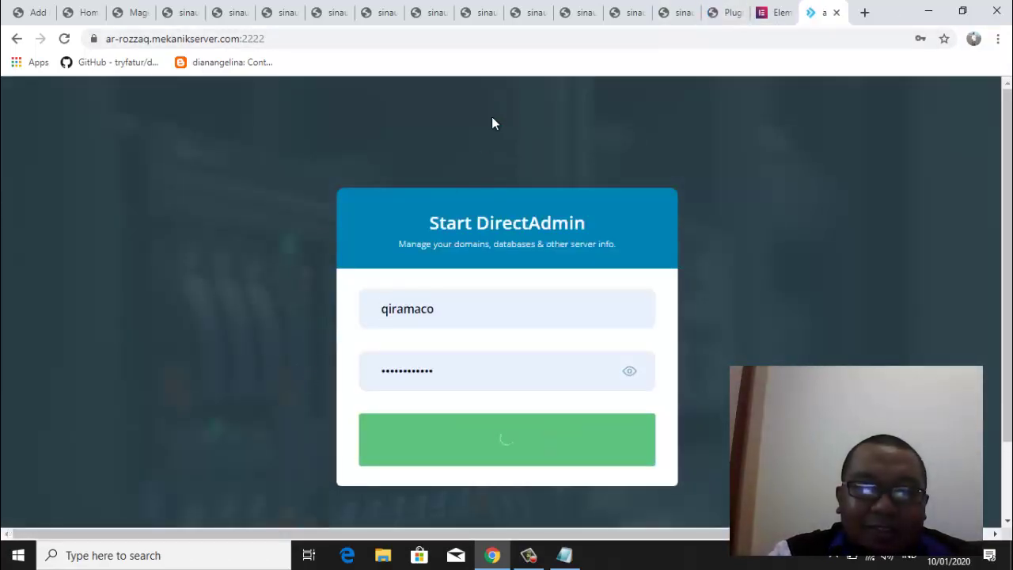
Check the Elementor site and WordPress's failed-install notice, then return to the qirama.com DirectAdmin dashboard
left_click(780, 13)
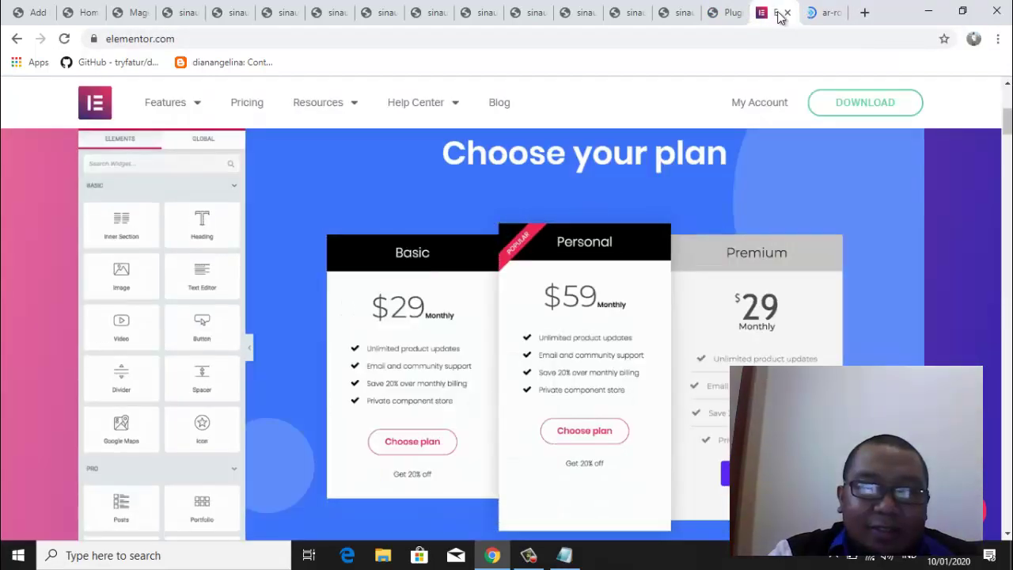
left_click(732, 13)
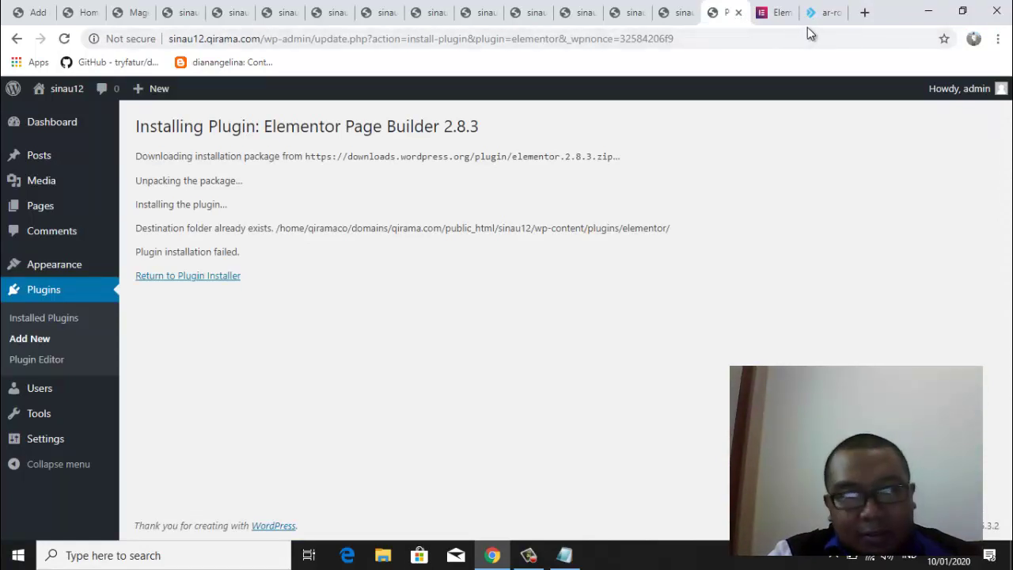
left_click(825, 13)
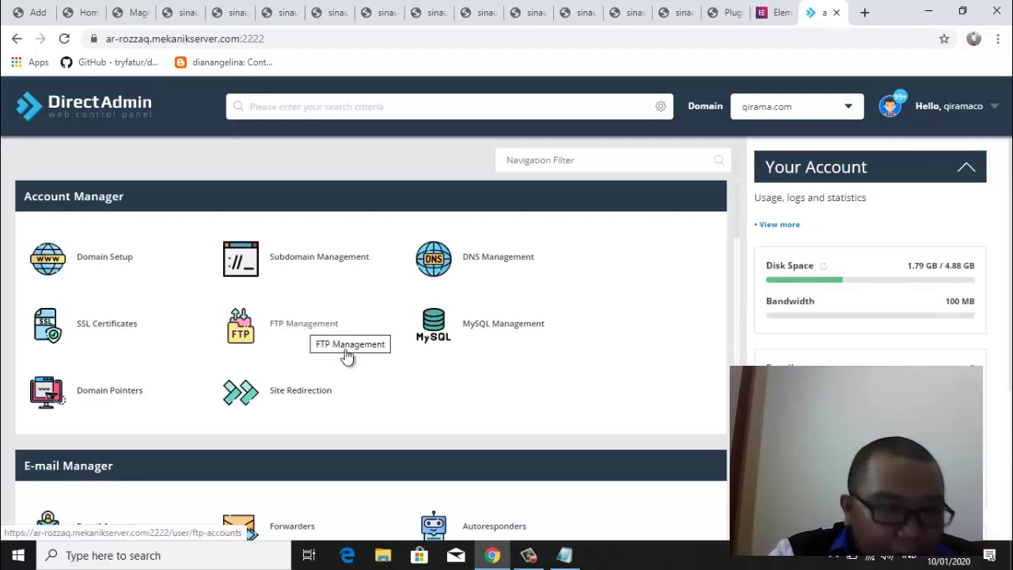
Launch File Manager from System Info & Files, showing the account's Root folder
scroll(740, 301, "down", 6)
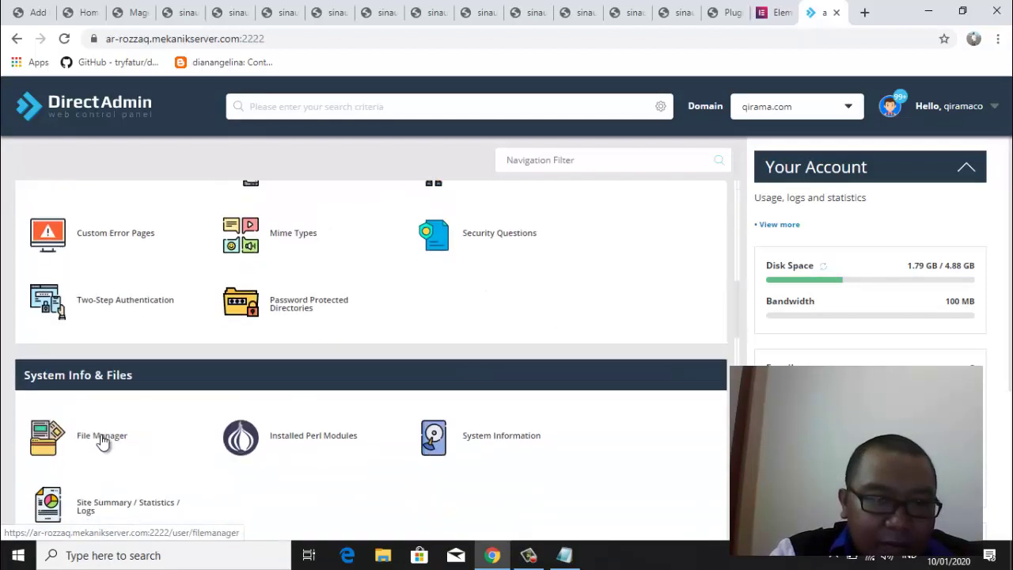
left_click(102, 442)
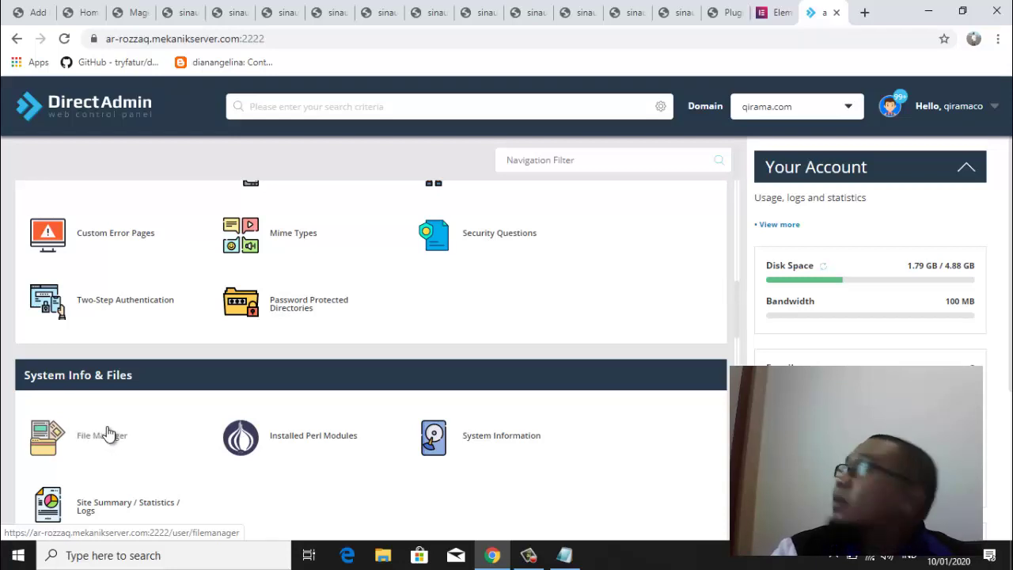
left_click(109, 434)
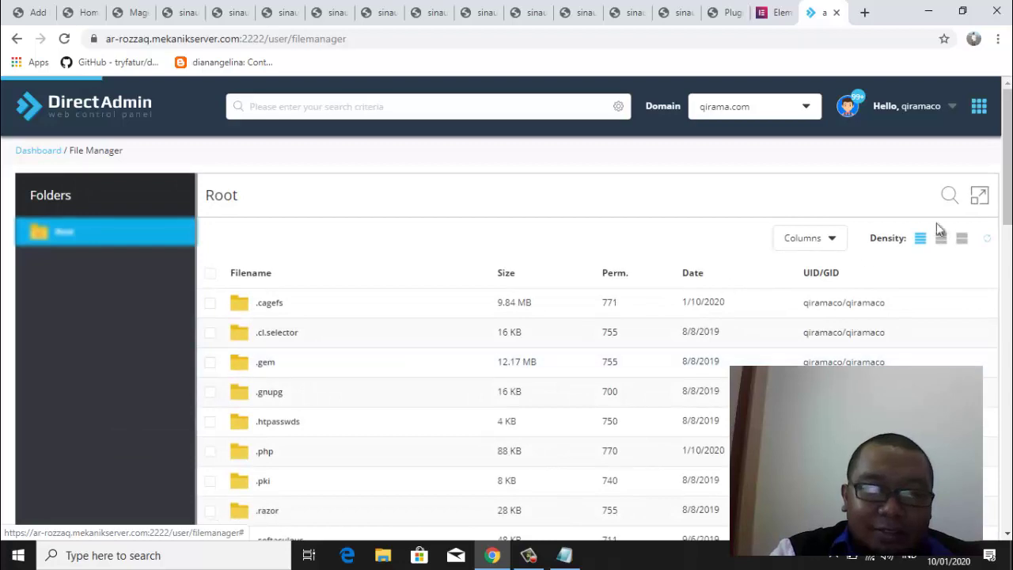
In File Manager, navigate into domains > qirama.com > public_html
left_click_drag(1007, 194, 1000, 328)
right_click(256, 248)
left_click(247, 301)
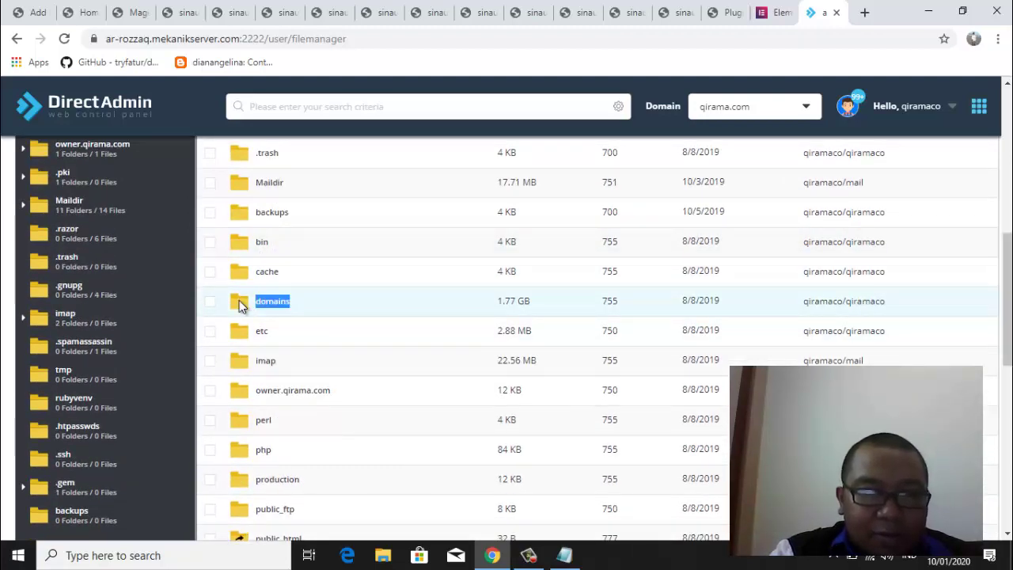
right_click(238, 298)
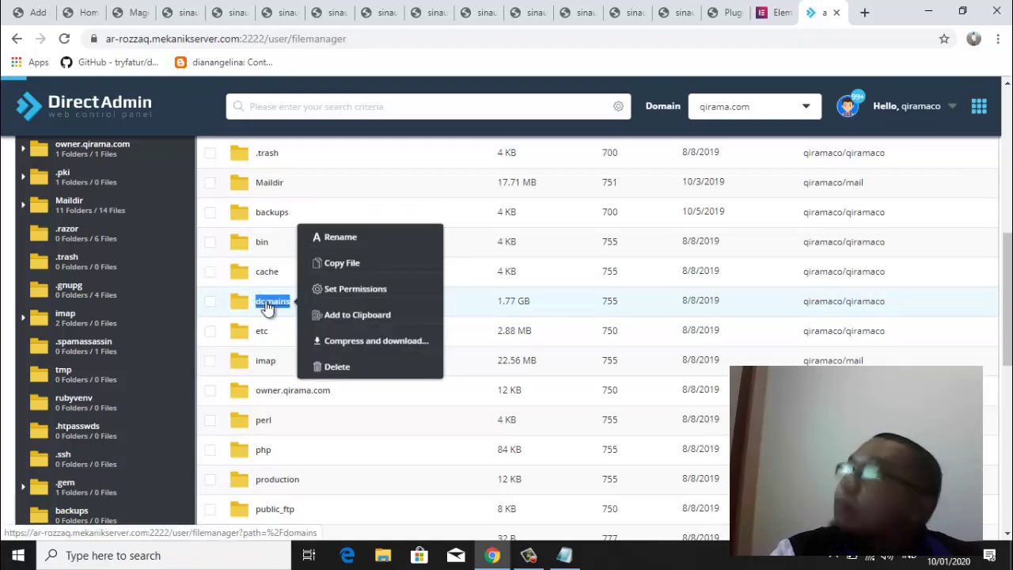
right_click(266, 273)
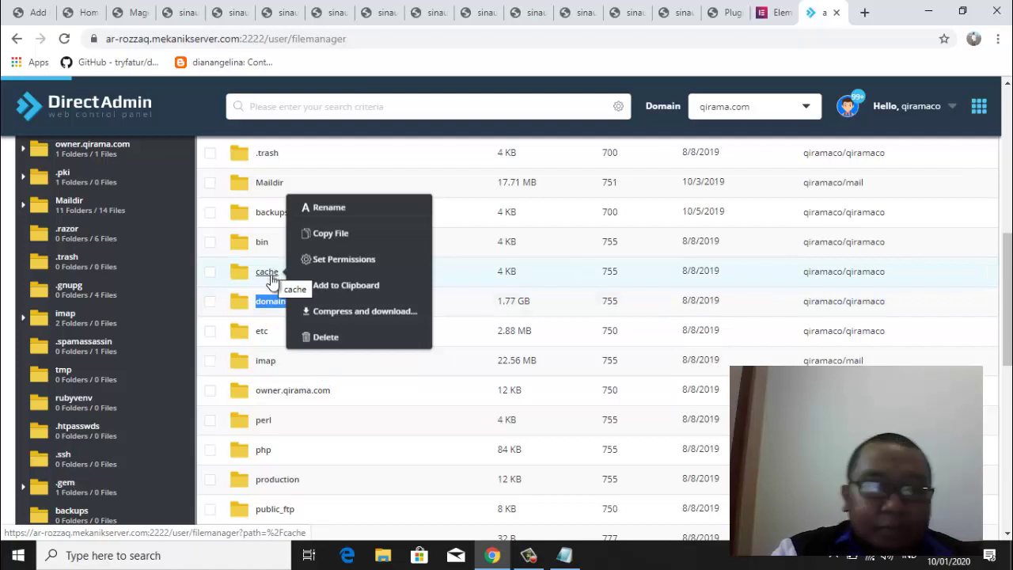
left_click(270, 302)
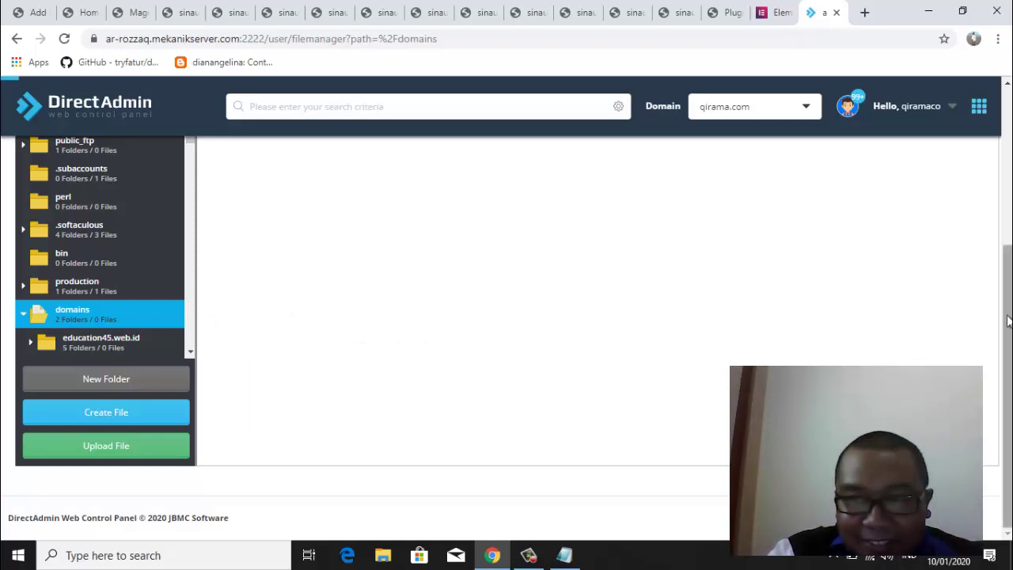
scroll(1007, 320, "up", 3)
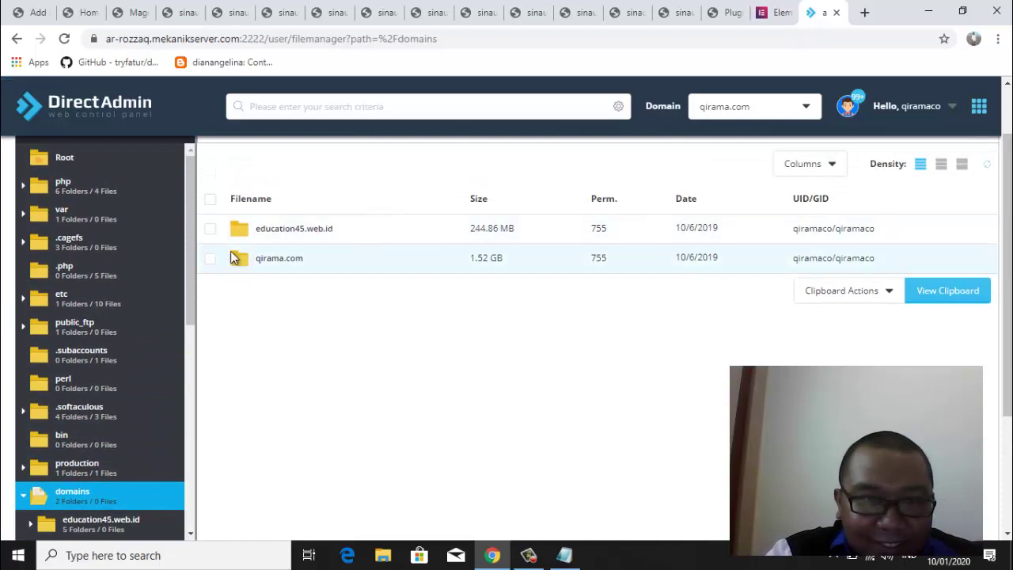
right_click(235, 258)
left_click_drag(285, 259, 242, 262)
right_click(285, 263)
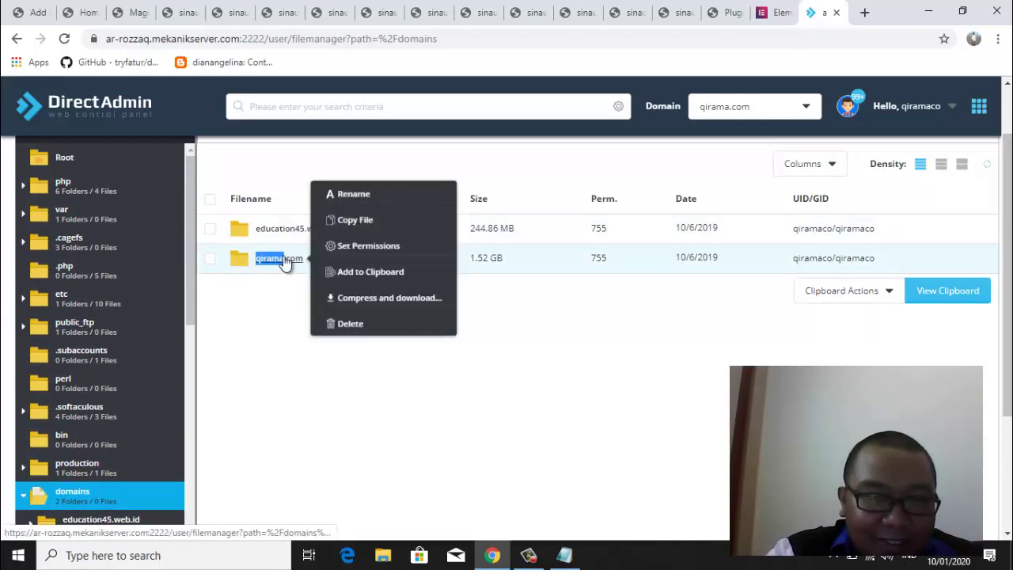
key("Escape")
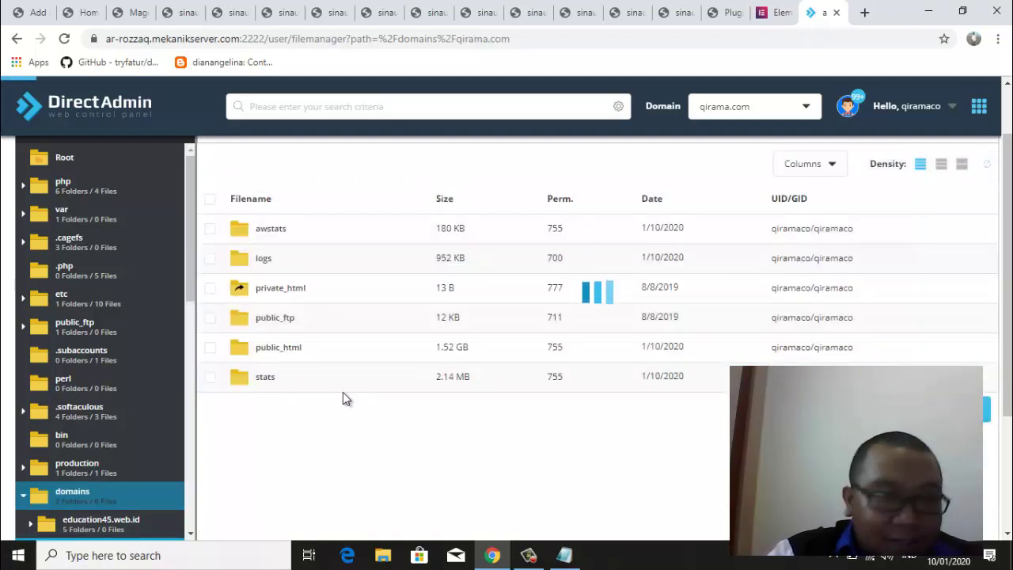
right_click(287, 357)
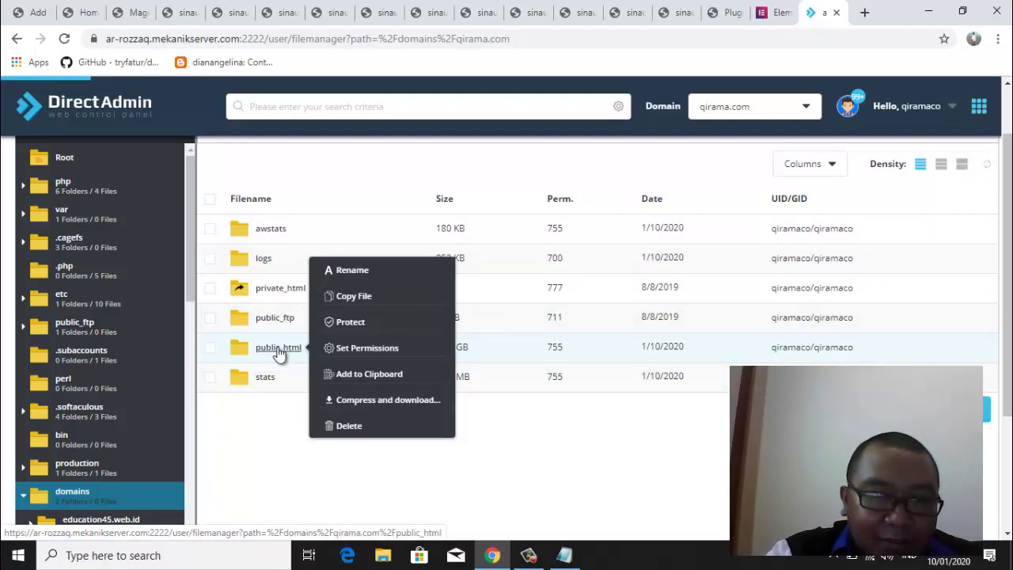
left_click(279, 353)
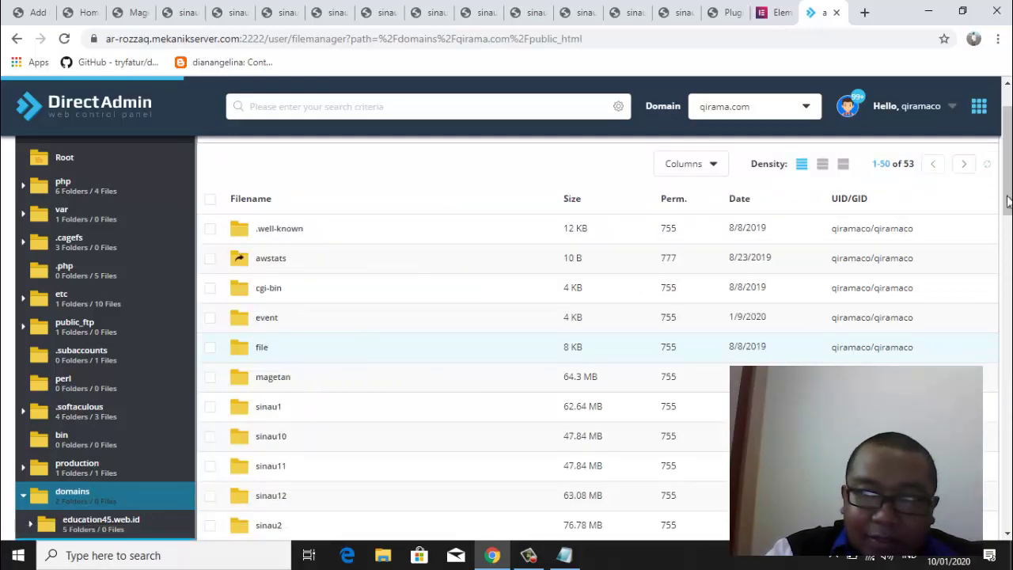
After checking the WordPress installer, go into sinau12 > wp-content > plugins
scroll(1009, 213, "down", 1)
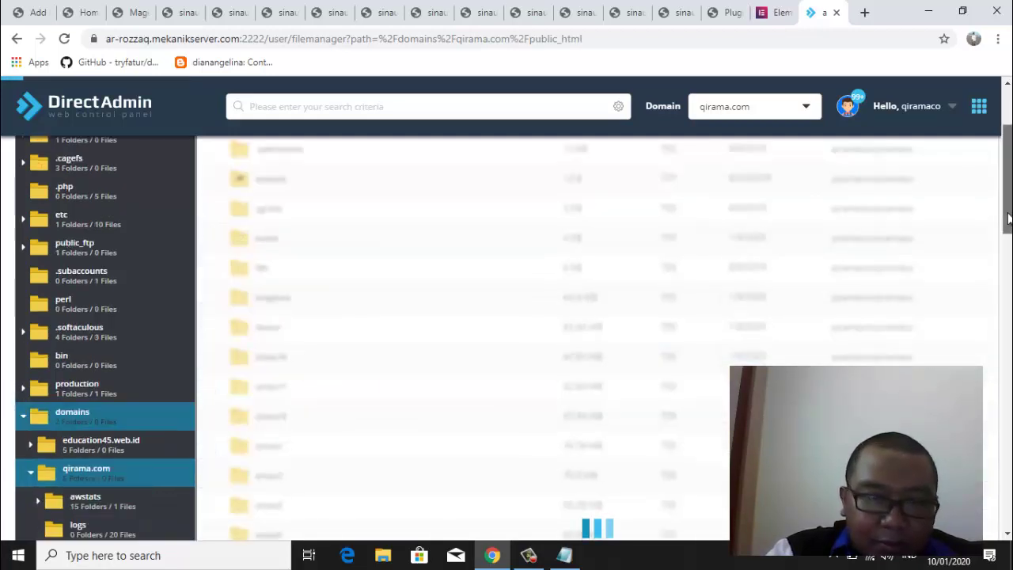
left_click(717, 13)
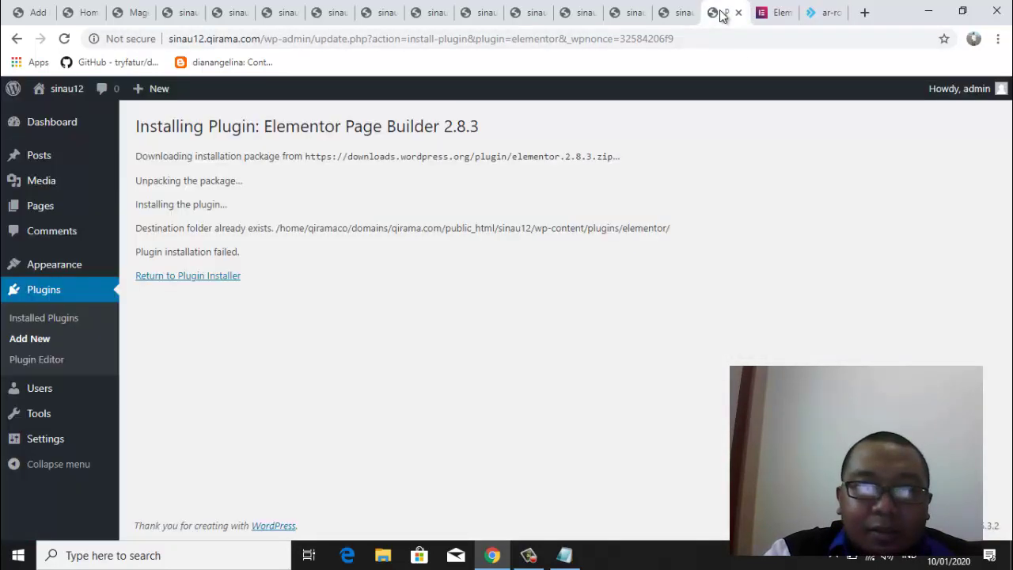
left_click(827, 13)
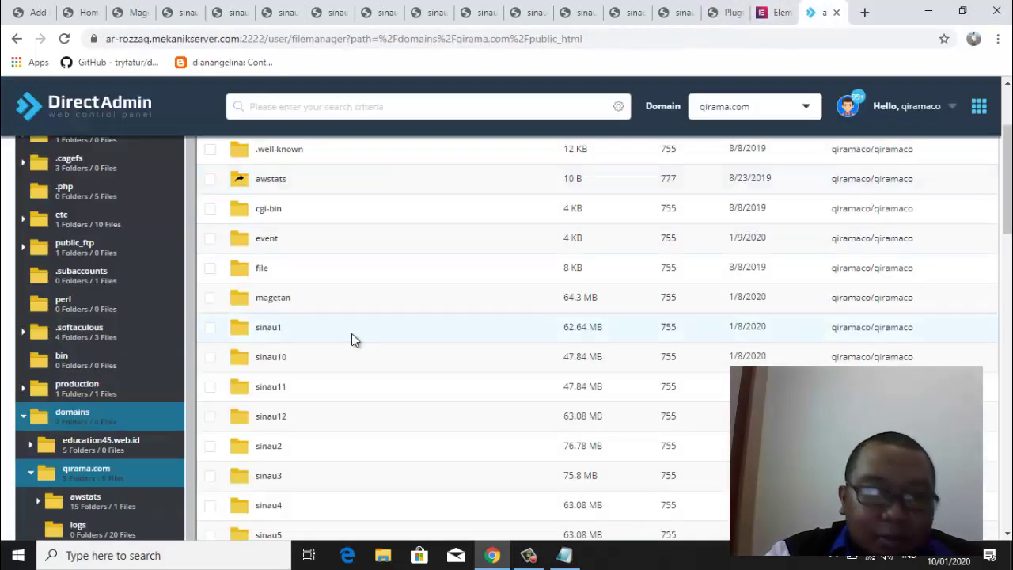
right_click(267, 426)
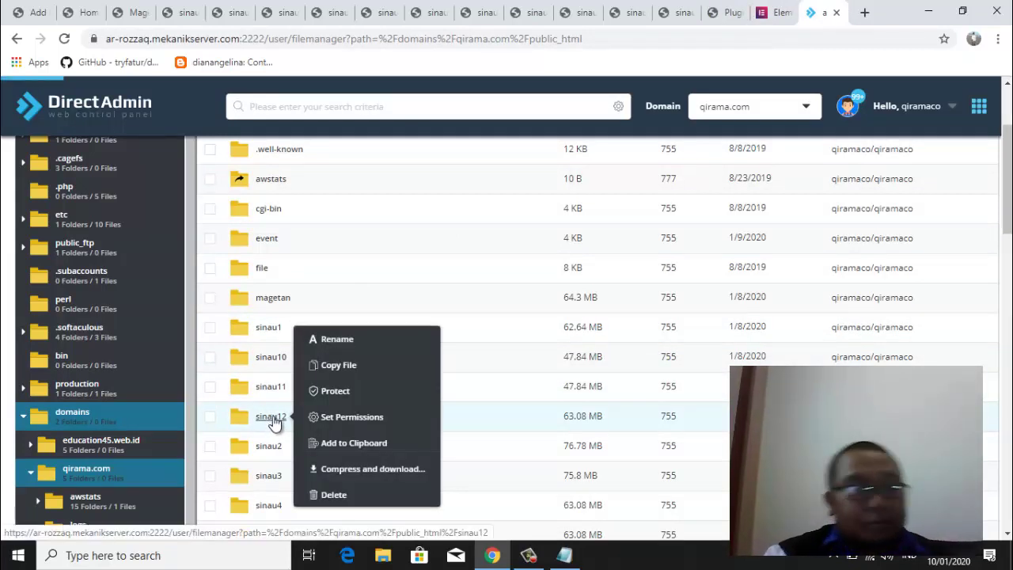
left_click(271, 416)
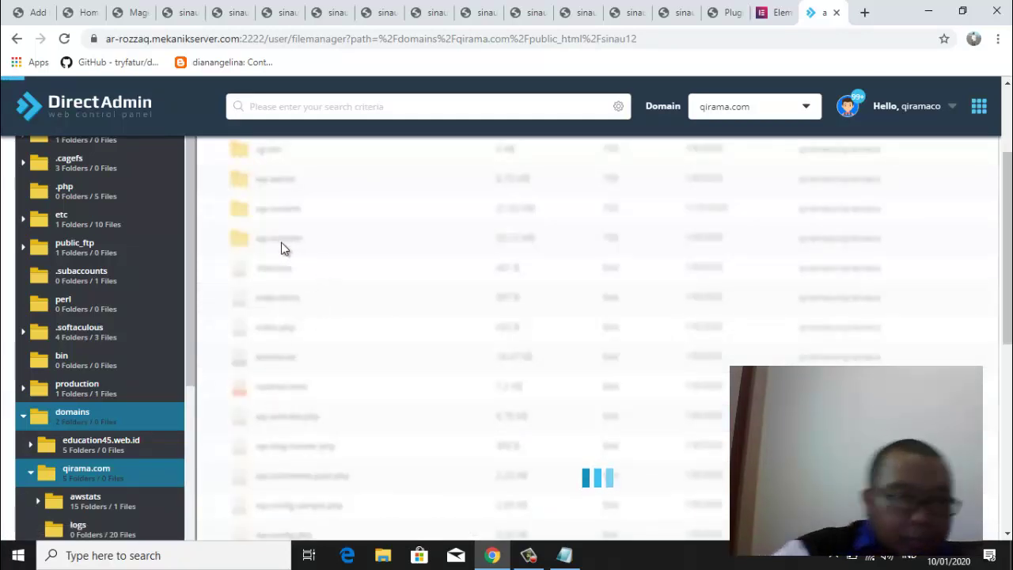
right_click(268, 214)
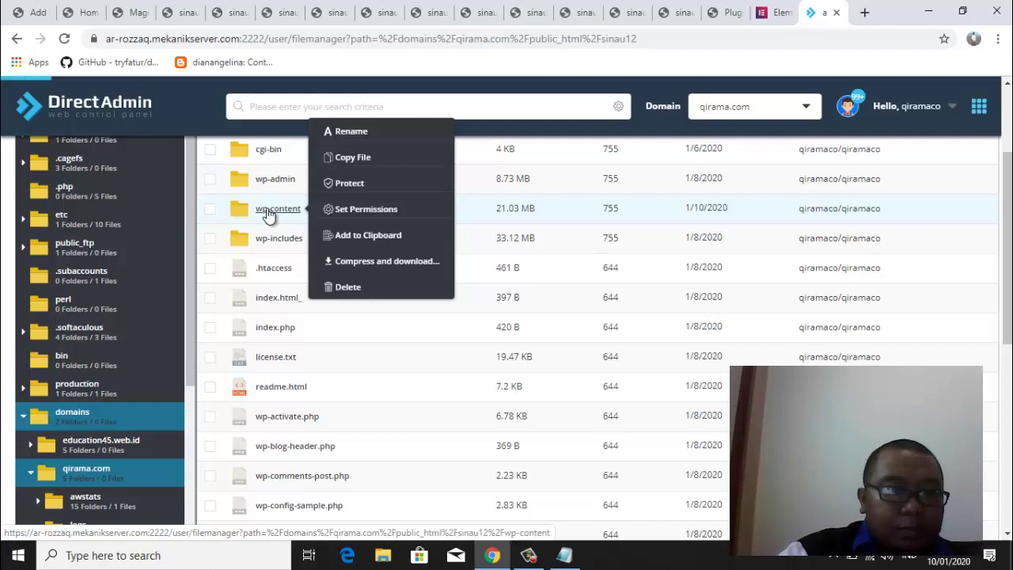
left_click(267, 211)
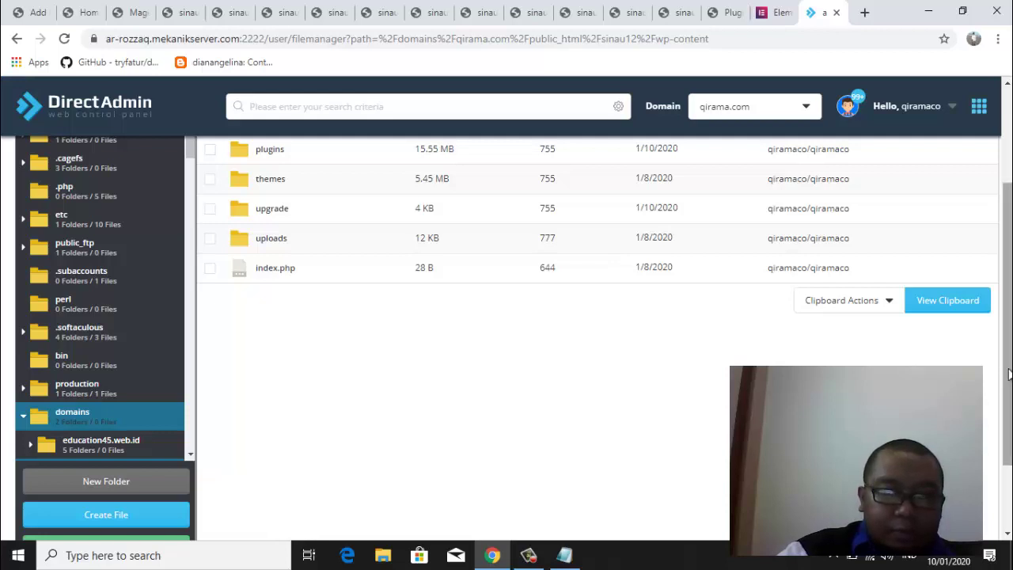
left_click_drag(1009, 373, 999, 283)
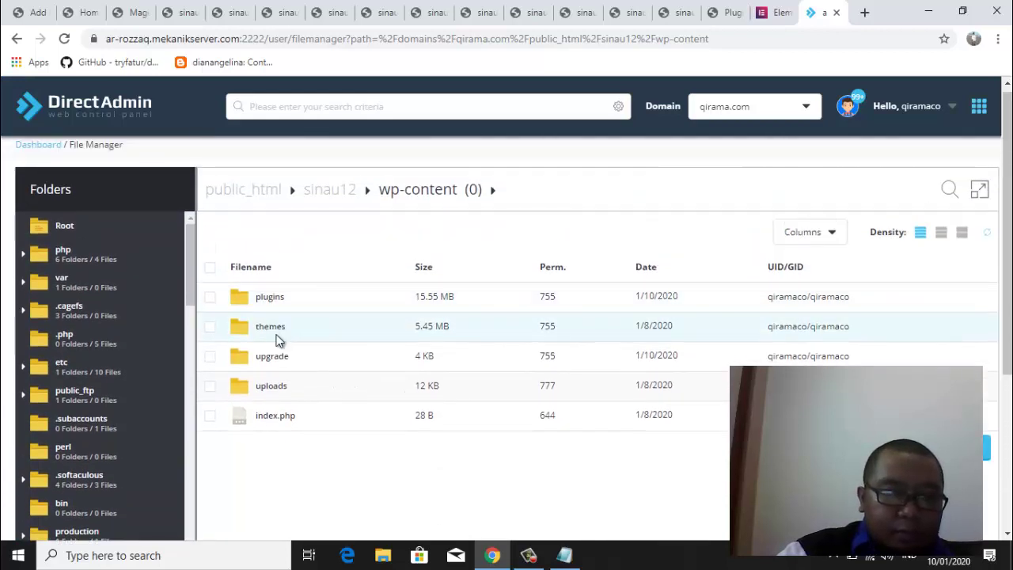
right_click(265, 298)
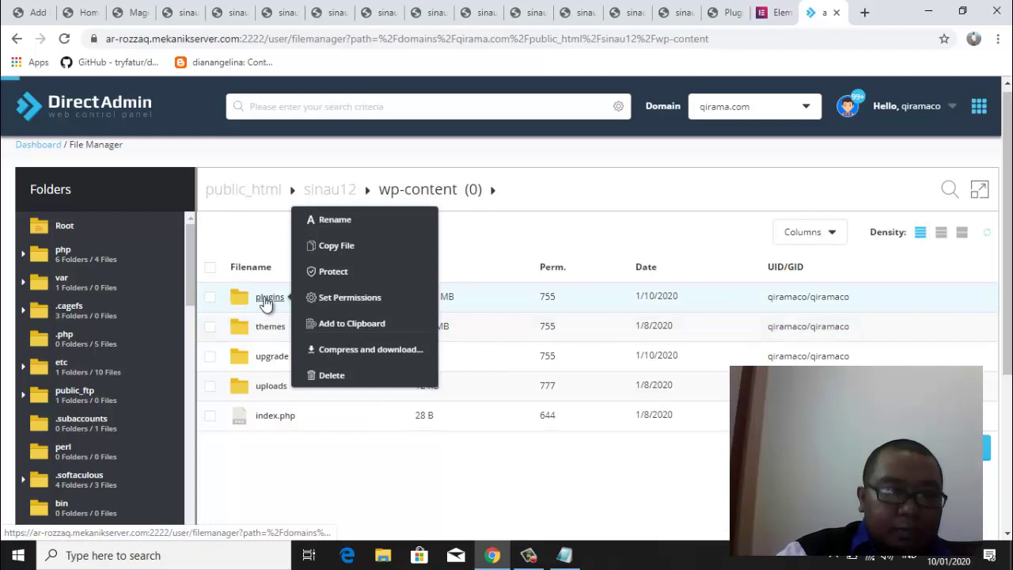
left_click(265, 301)
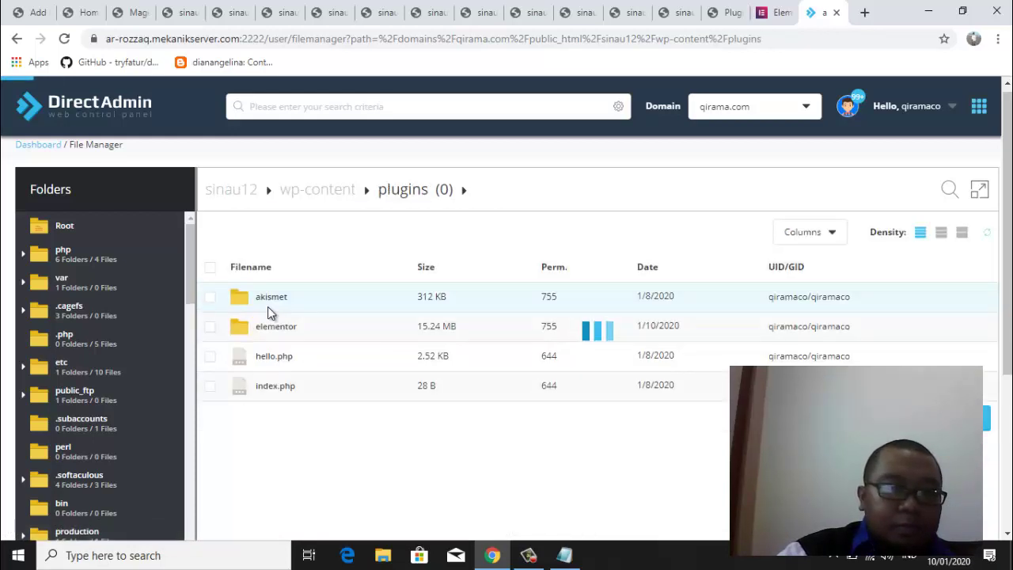
Delete the elementor folder from sinau12's wp-content/plugins folder
right_click(250, 331)
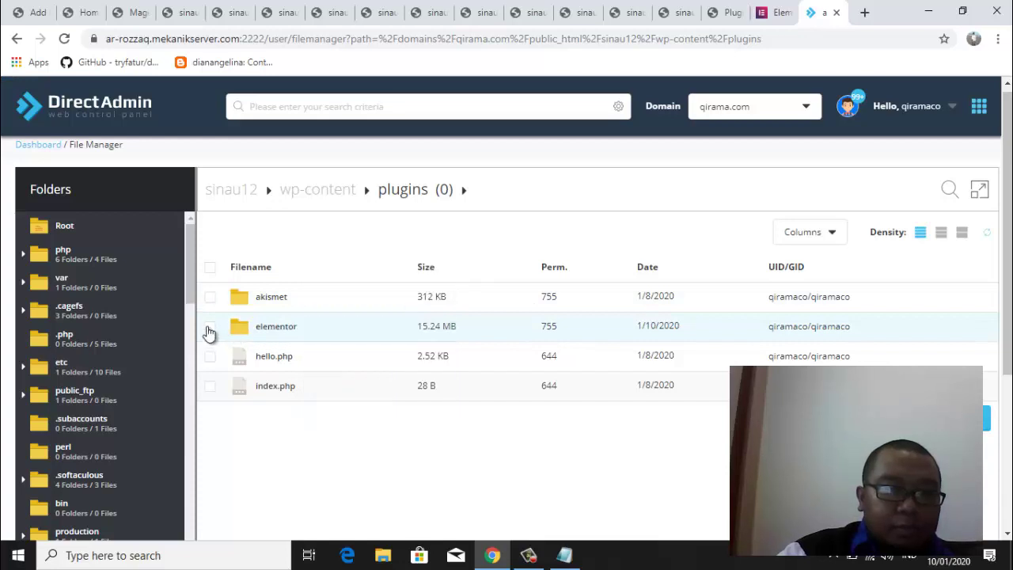
left_click(210, 327)
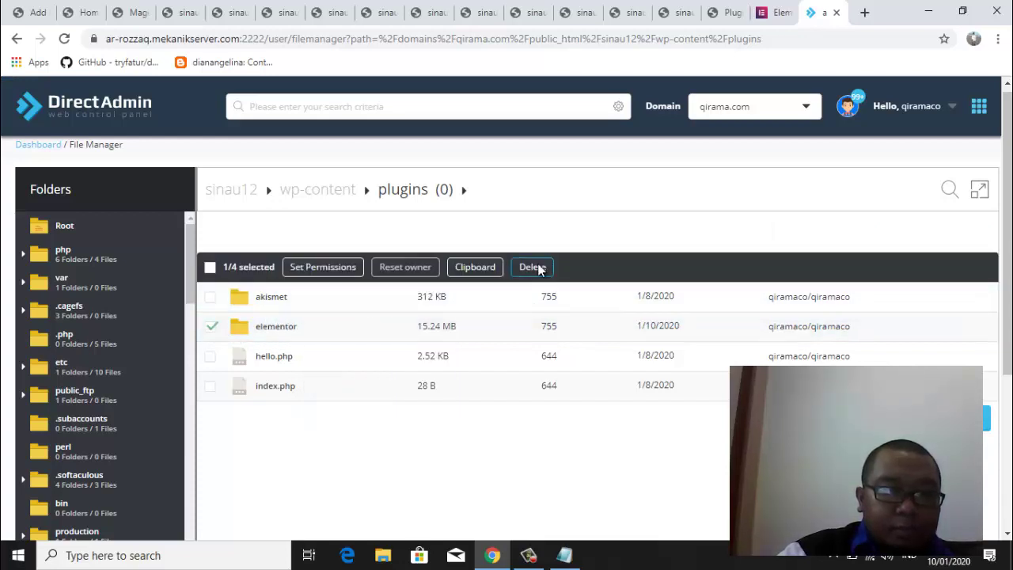
left_click(537, 269)
left_click(519, 353)
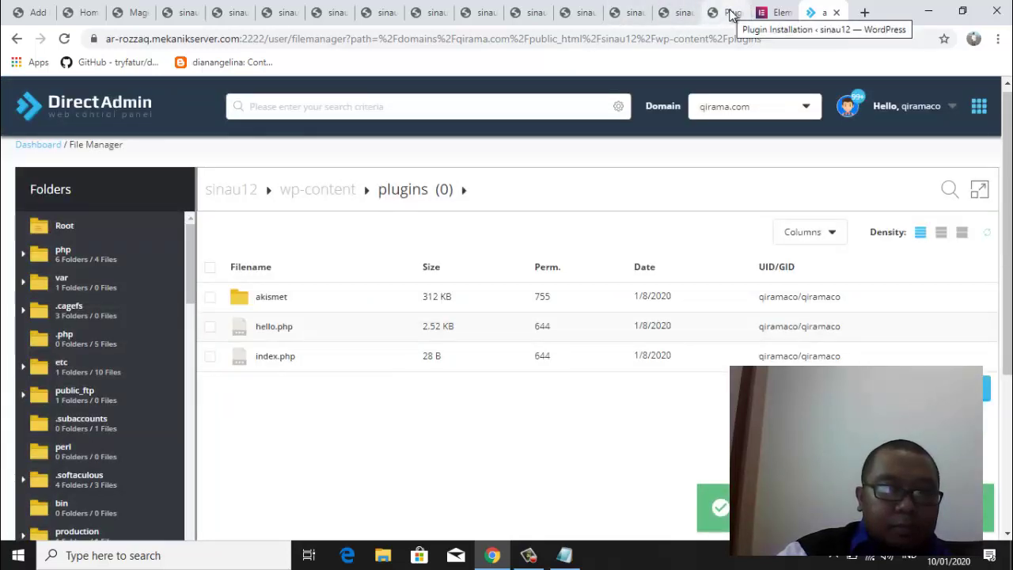
Revisit the WordPress plugin installer, then collapse sinau12 and expand the sinau7 folder in the tree
left_click(731, 14)
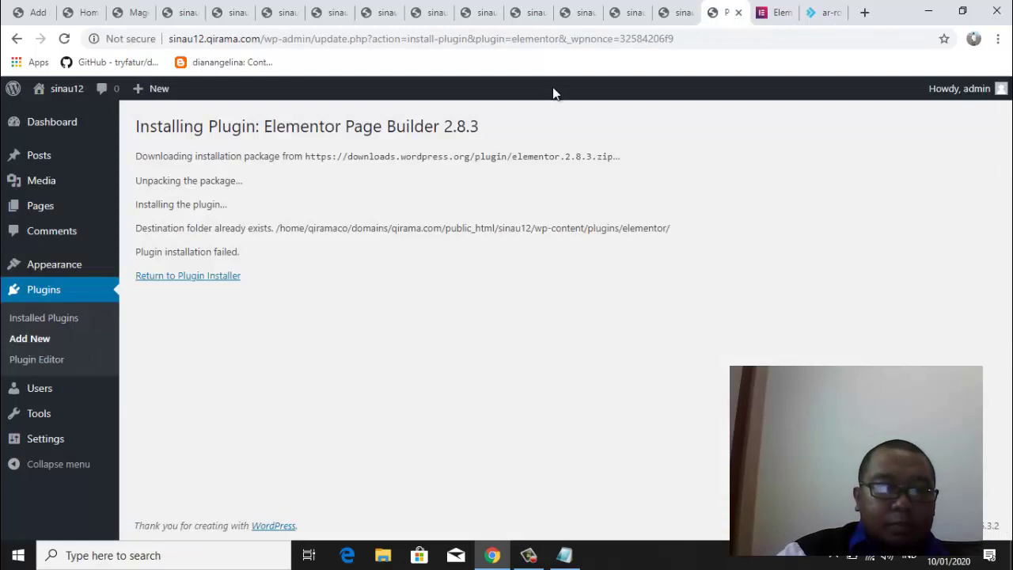
left_click(228, 275)
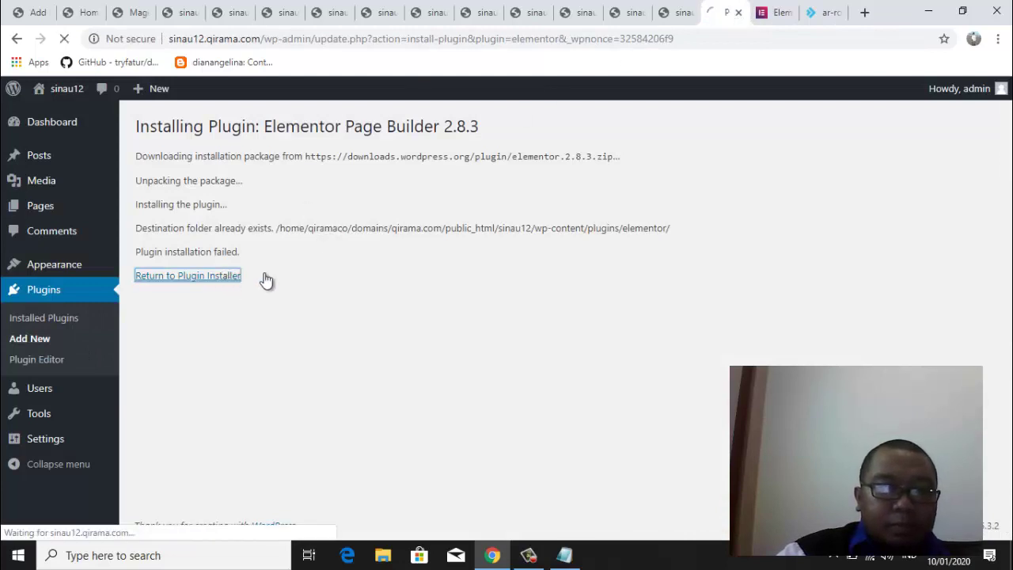
left_click(831, 14)
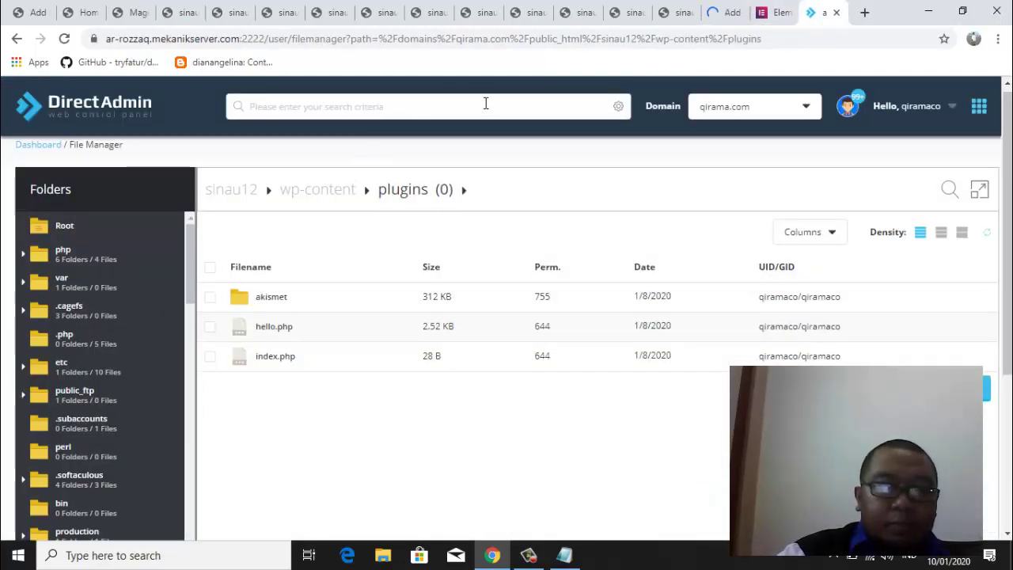
scroll(180, 412, "down", 10)
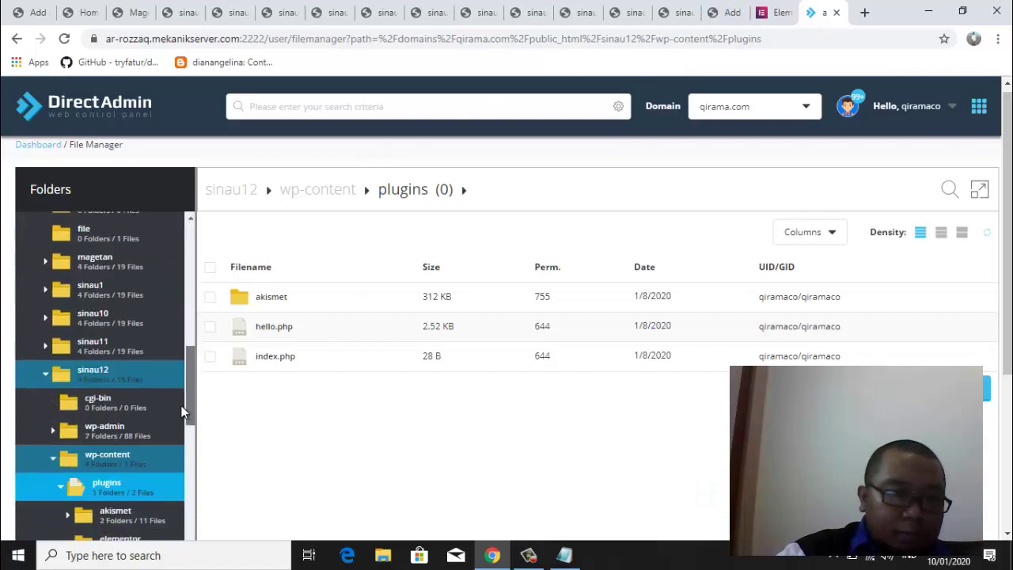
scroll(181, 416, "down", 1)
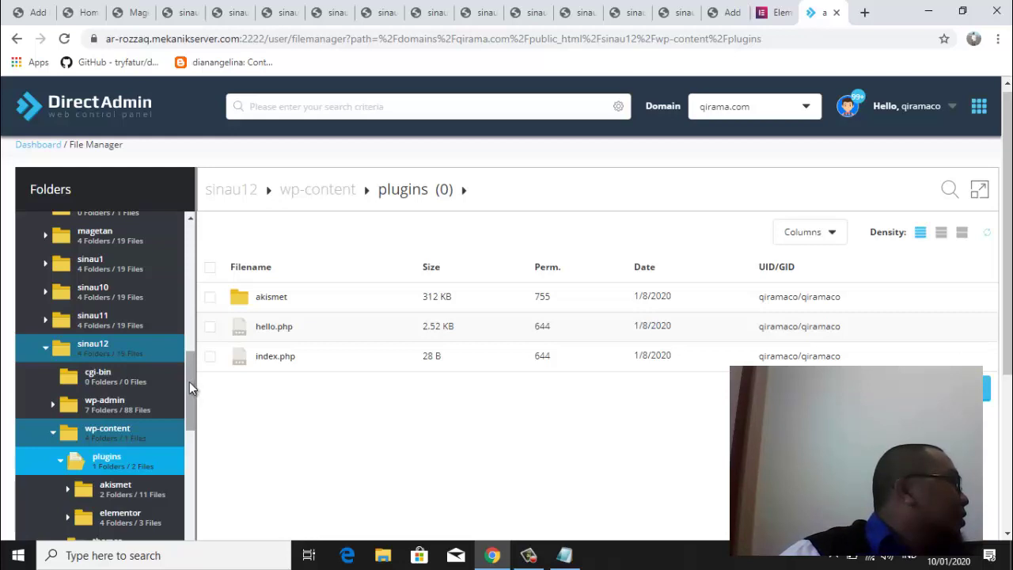
left_click(45, 351)
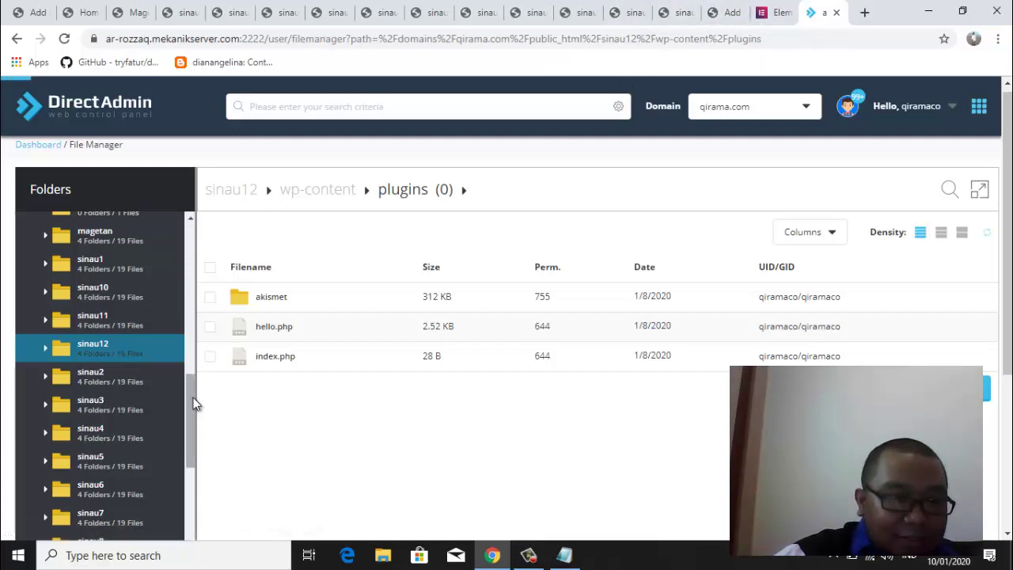
left_click_drag(195, 407, 192, 446)
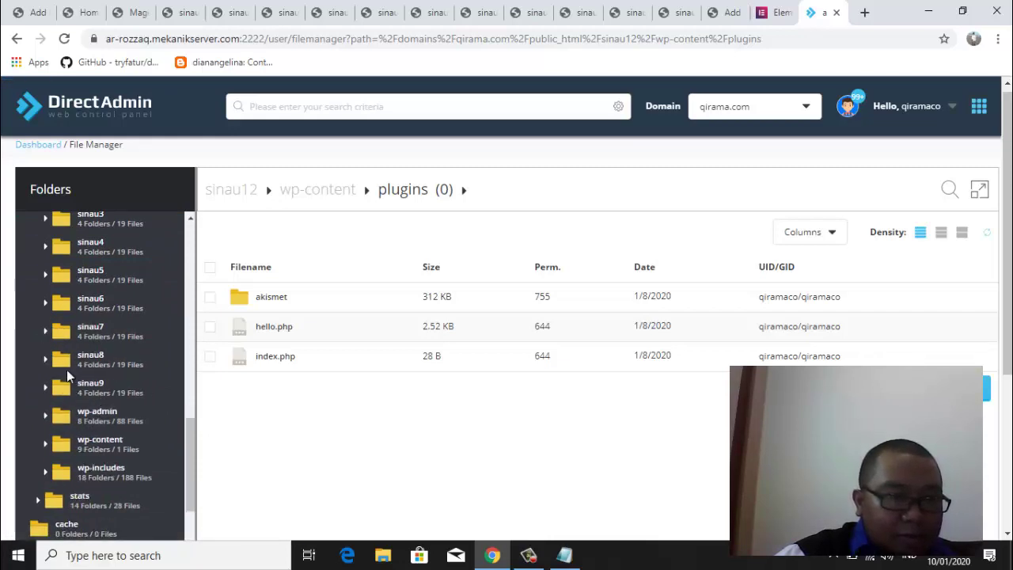
left_click(90, 326)
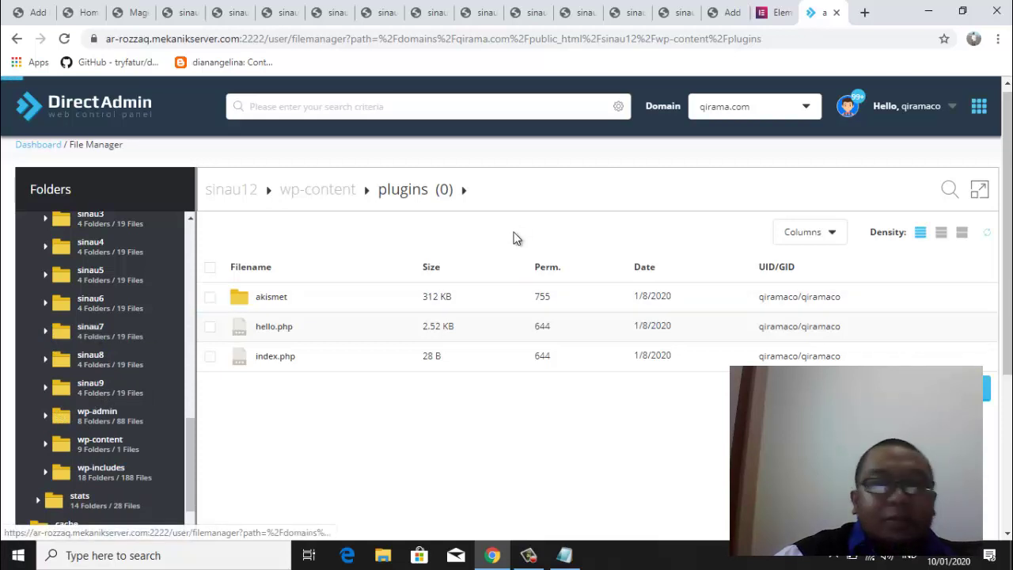
Install Elementor Page Builder from WordPress's Popular plugins list on sinau12
left_click(719, 12)
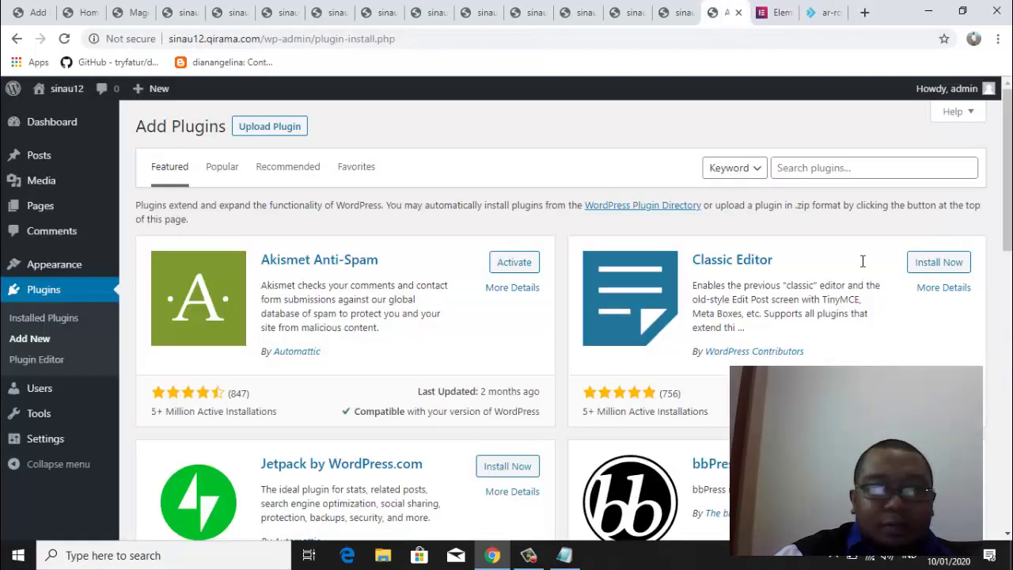
left_click(224, 166)
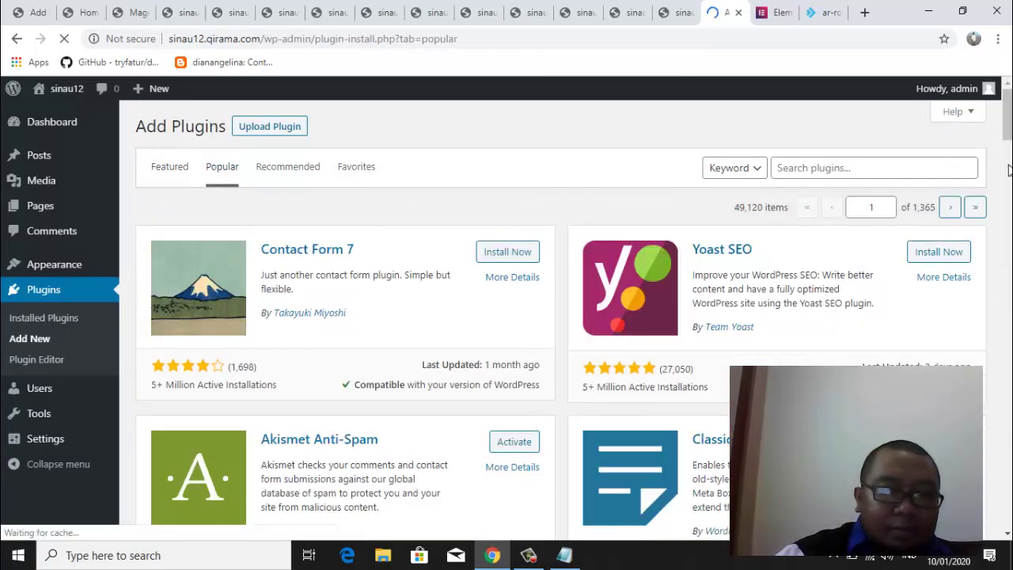
mouse_move(1009, 170)
left_mouse_down()
mouse_move(1009, 225)
mouse_move(1009, 180)
left_mouse_up()
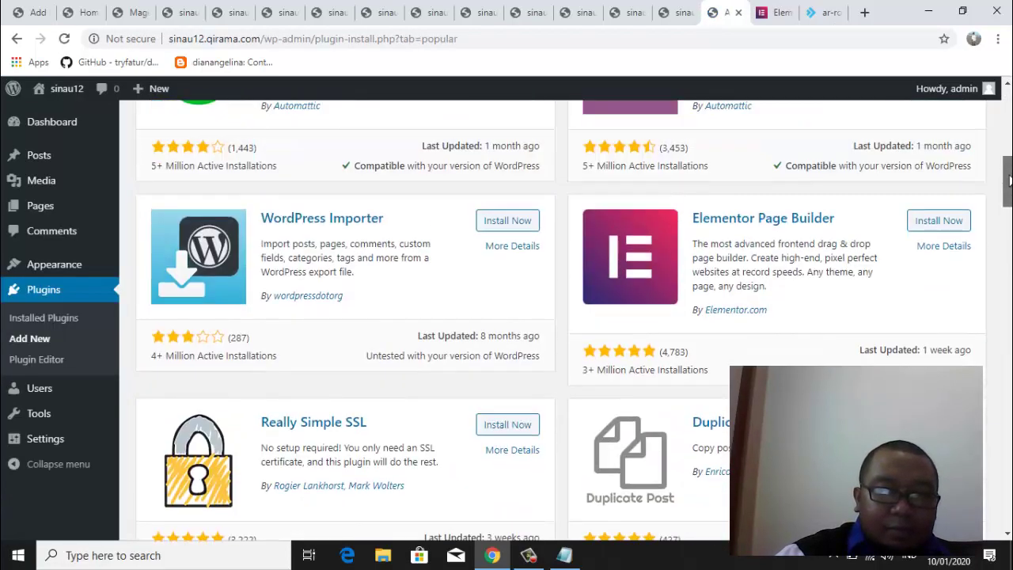
scroll(1009, 181, "up", 1)
left_click(949, 288)
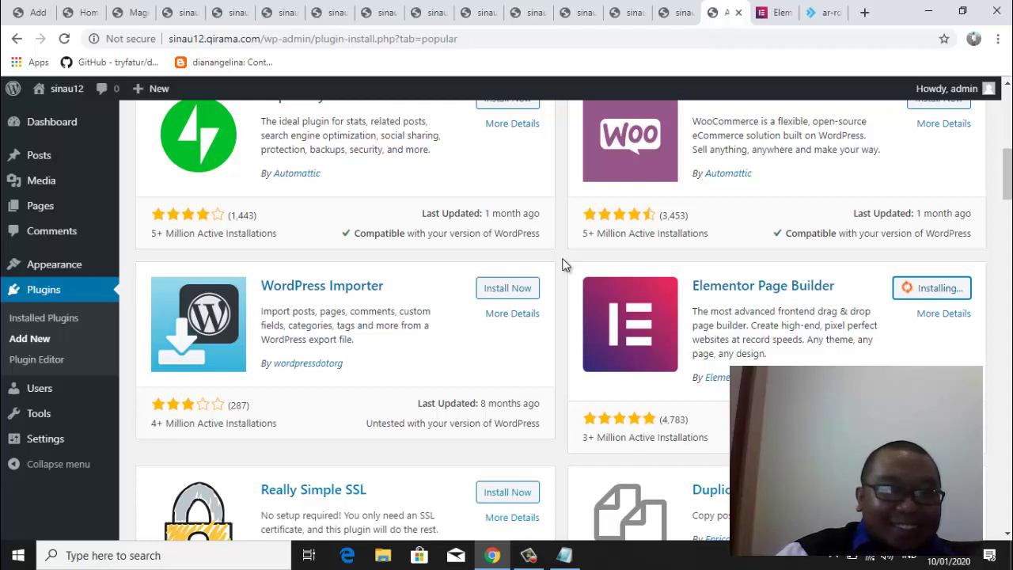
left_click(827, 13)
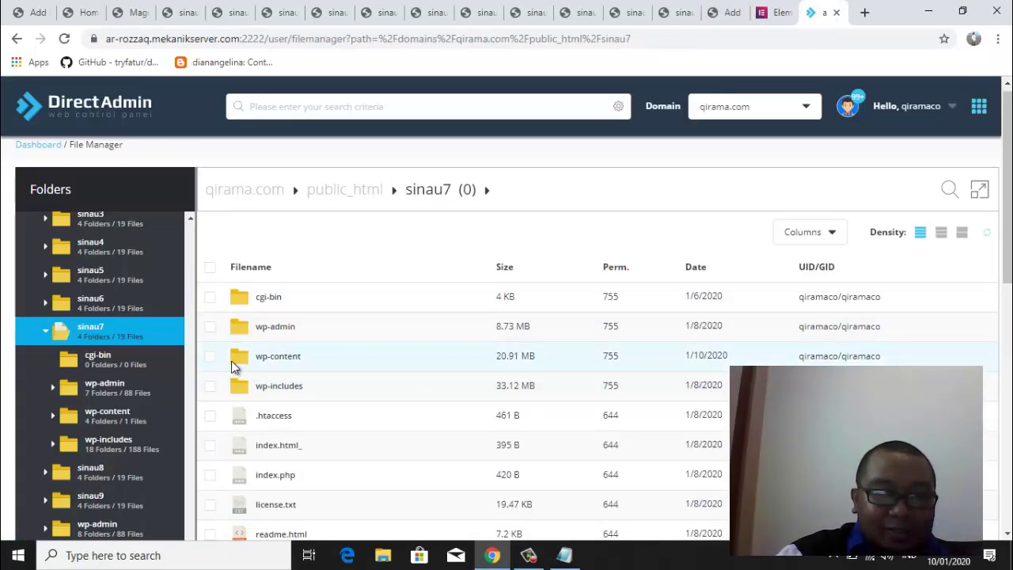
Open sinau7's wp-content/plugins, select elementor for deletion, then cancel the confirmation
right_click(263, 356)
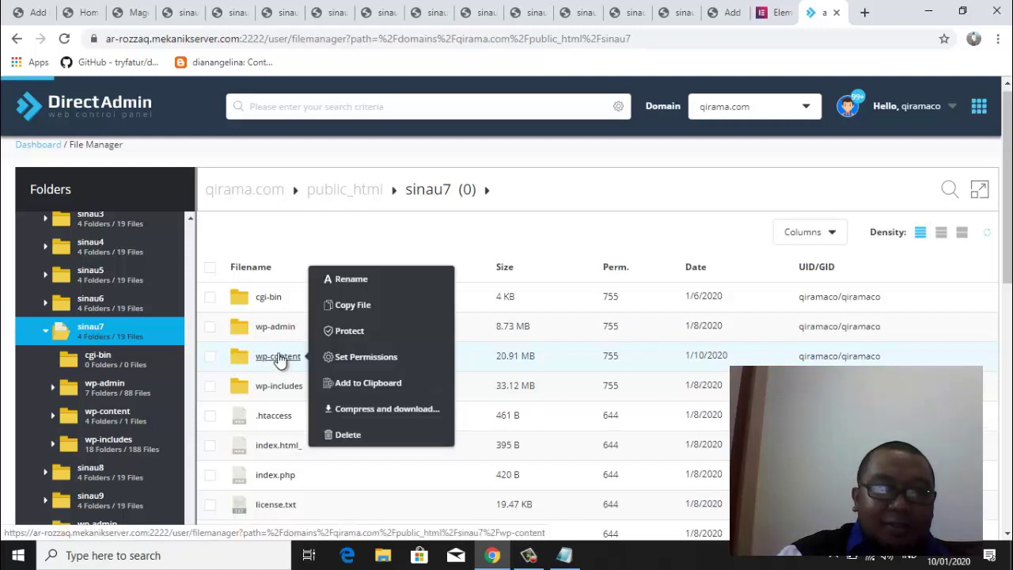
left_click(277, 357)
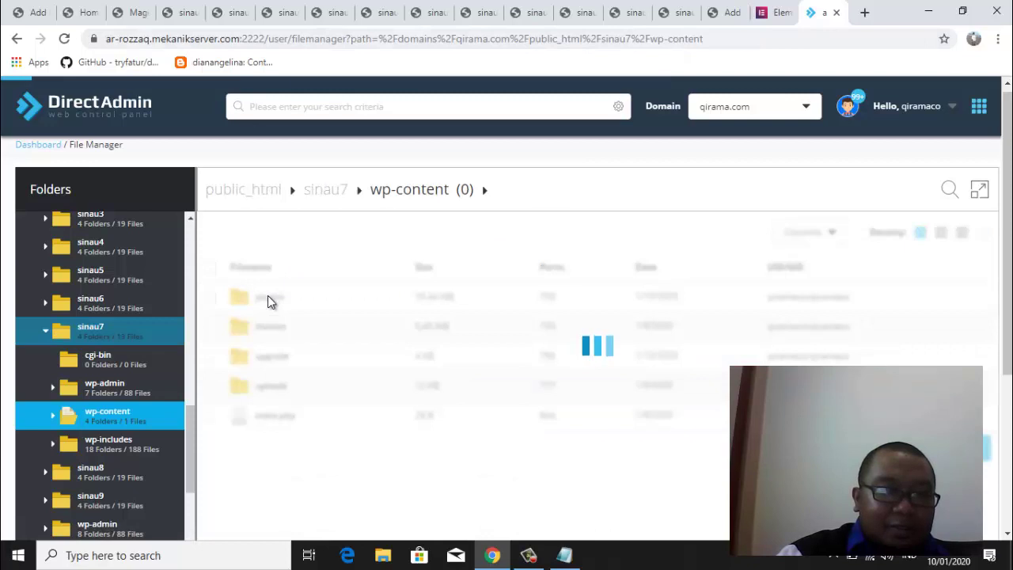
right_click(268, 297)
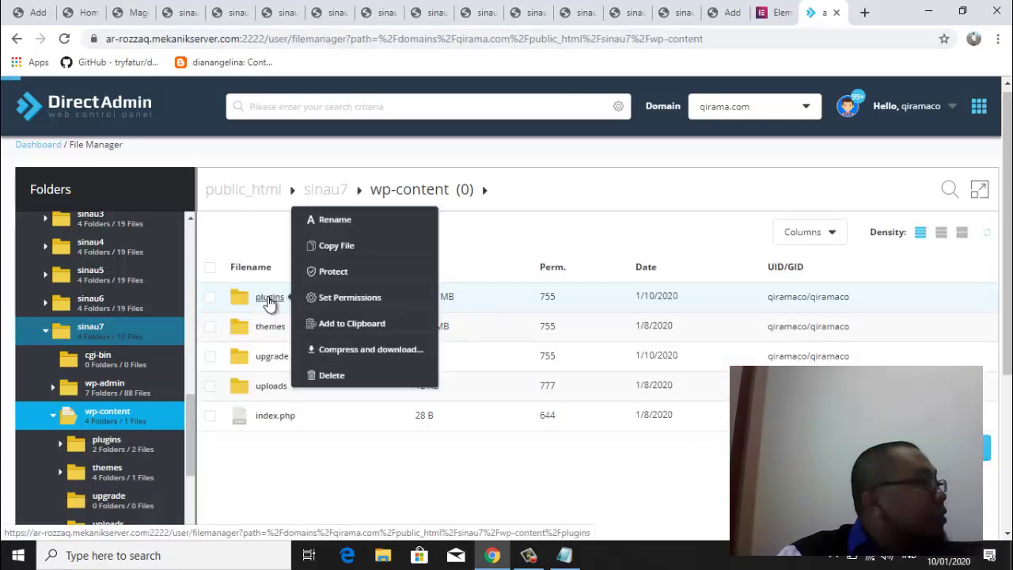
left_click(263, 270)
double_click(286, 286)
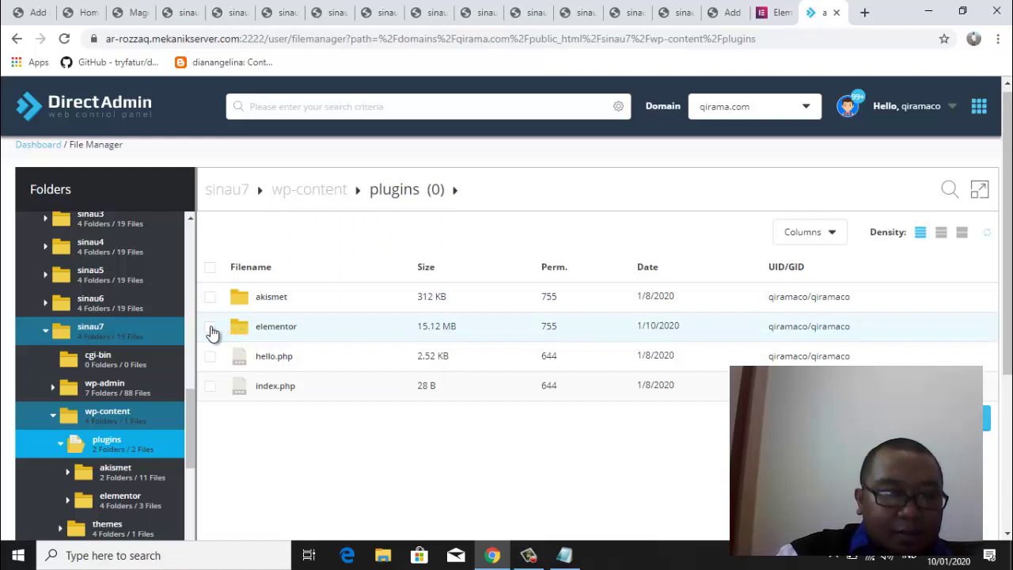
left_click(210, 327)
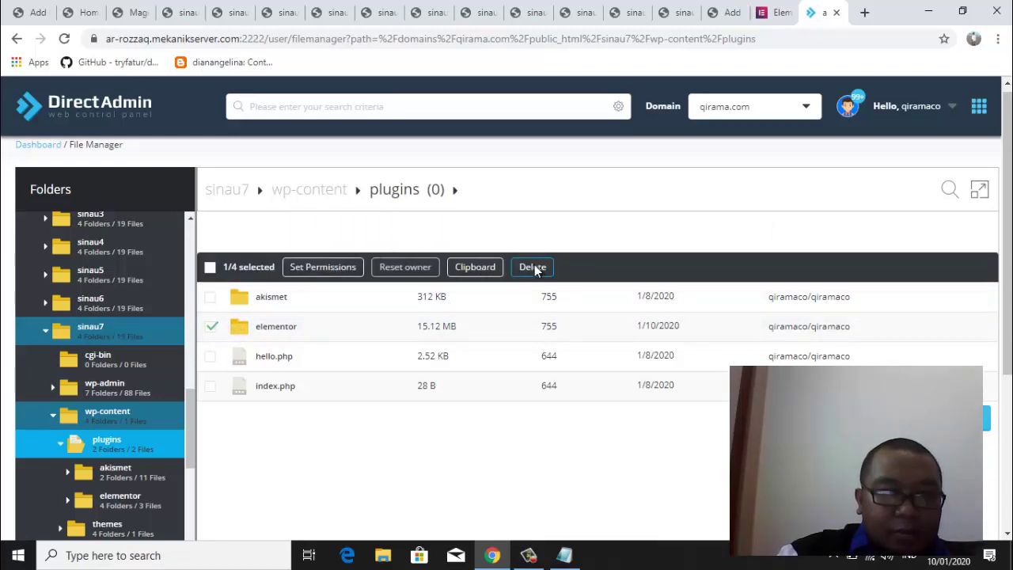
left_click(530, 267)
left_click(614, 266)
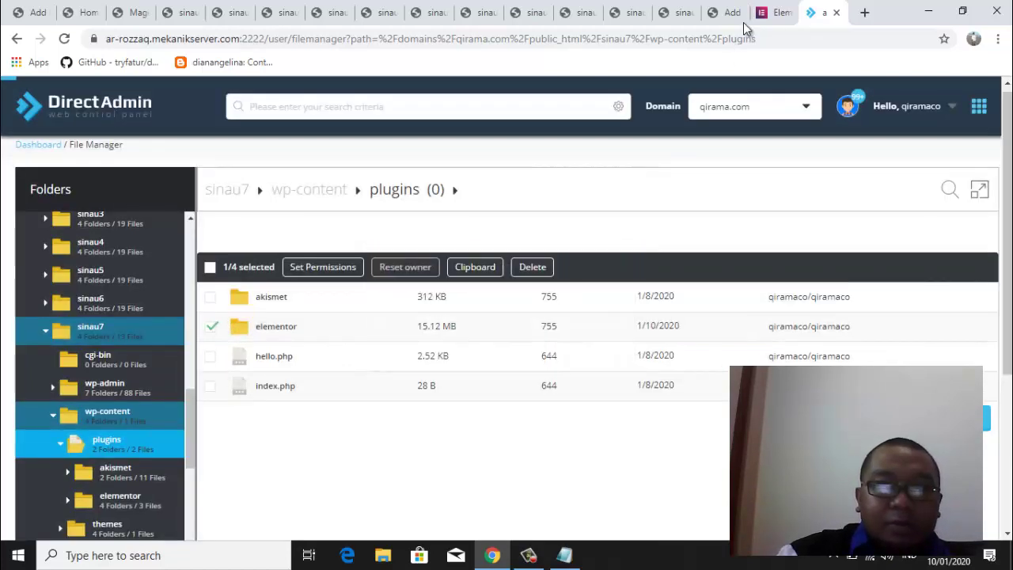
left_click(720, 12)
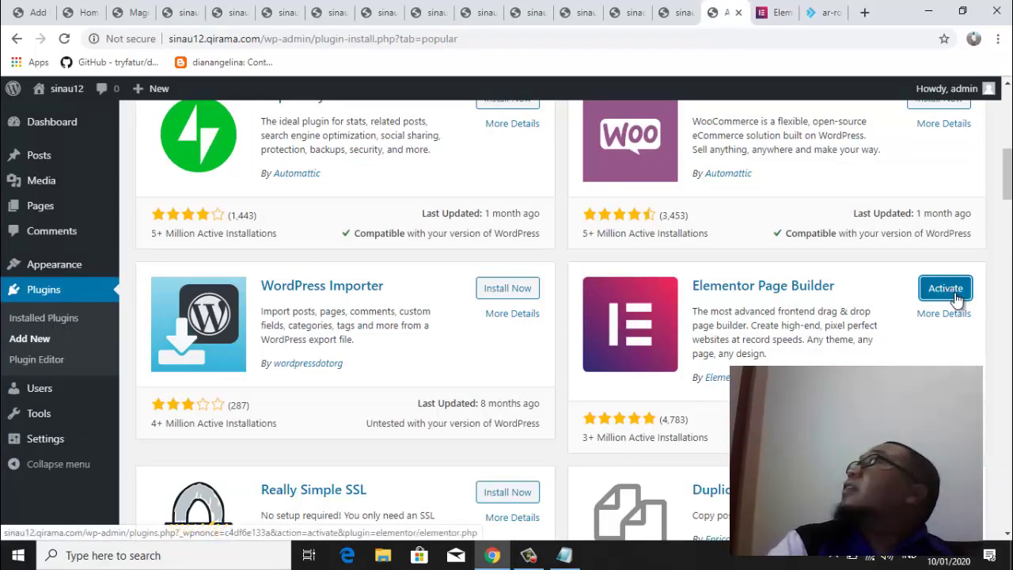
Activate Elementor Page Builder 2.8.3 and close its Getting Started welcome dialog
left_click(946, 288)
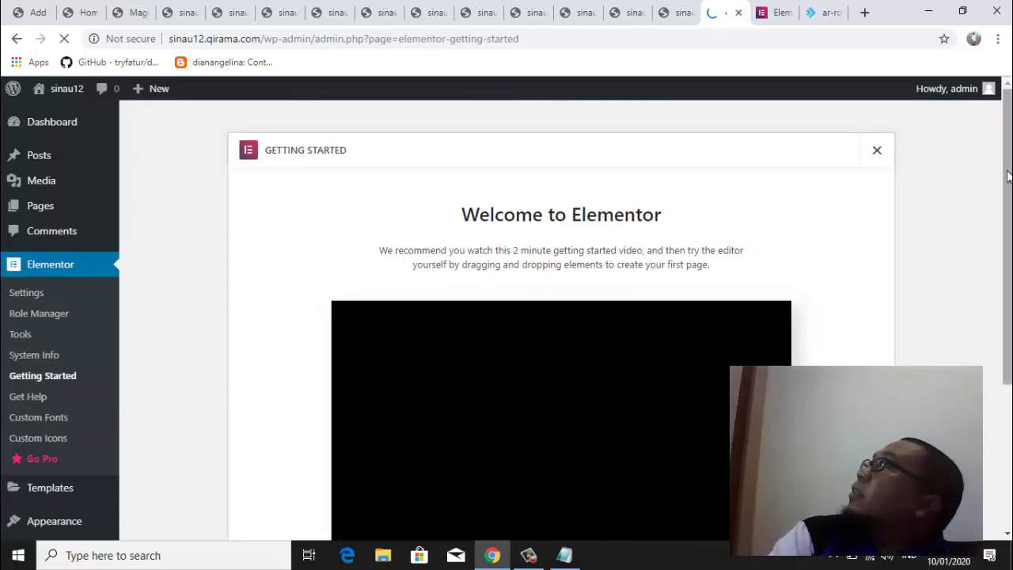
mouse_move(1010, 181)
left_mouse_down()
mouse_move(1010, 200)
mouse_move(1008, 175)
left_mouse_up()
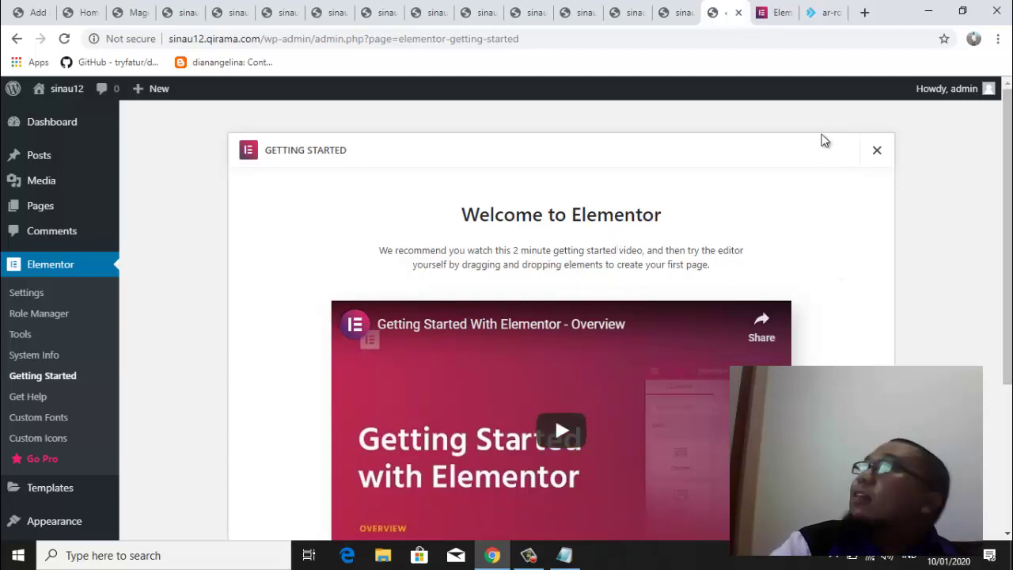
left_click(876, 151)
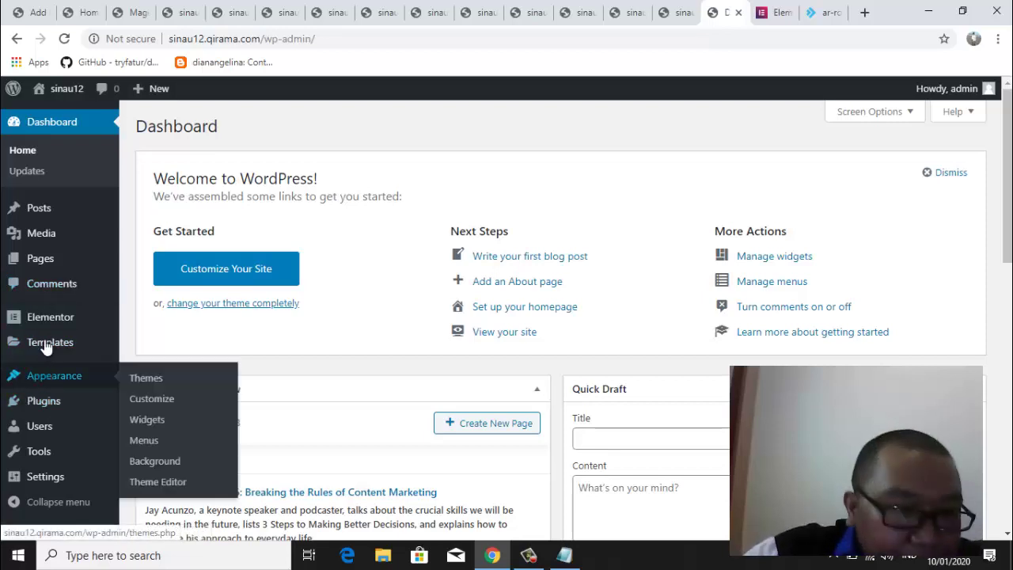
Review Elementor's Getting Started, System Info and Settings pages, then add a new page under Pages
mouse_move(50, 325)
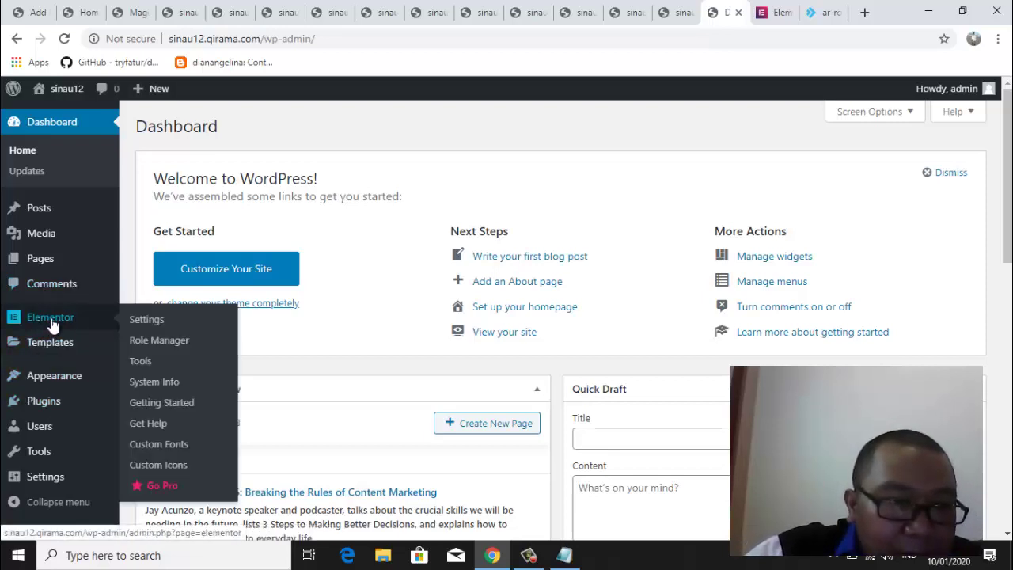
left_click(145, 405)
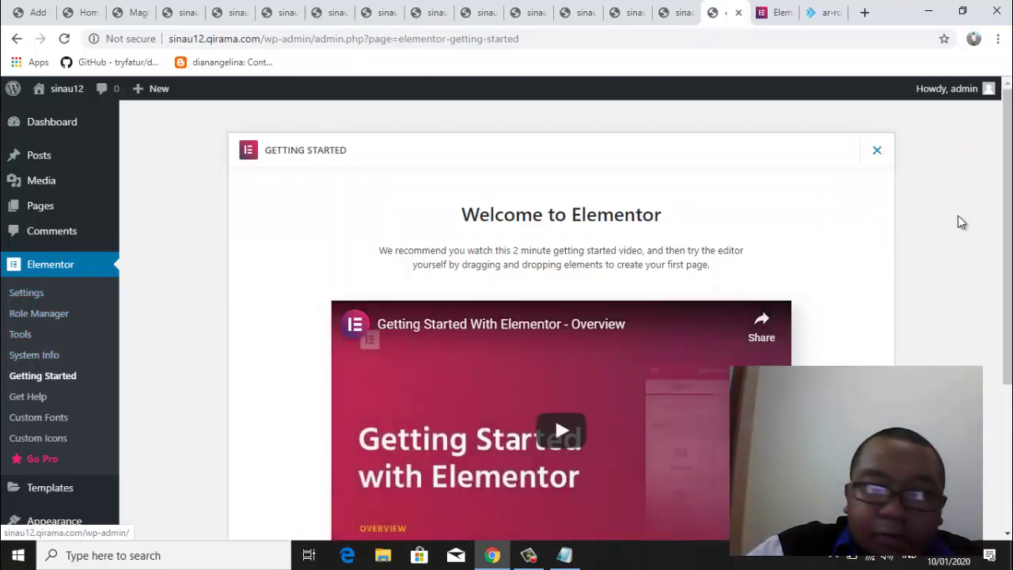
left_click_drag(1003, 230, 1005, 404)
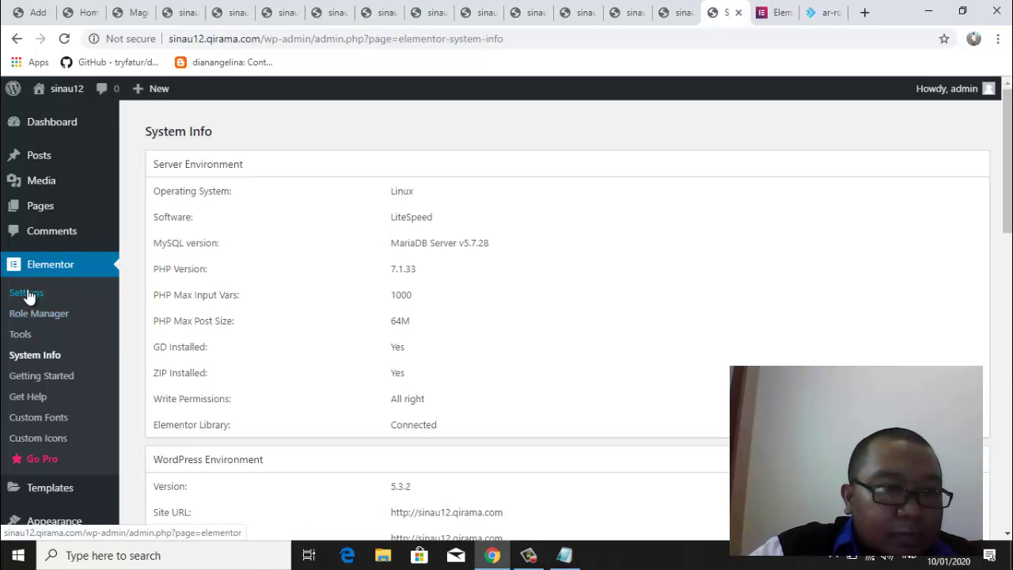
left_click(22, 301)
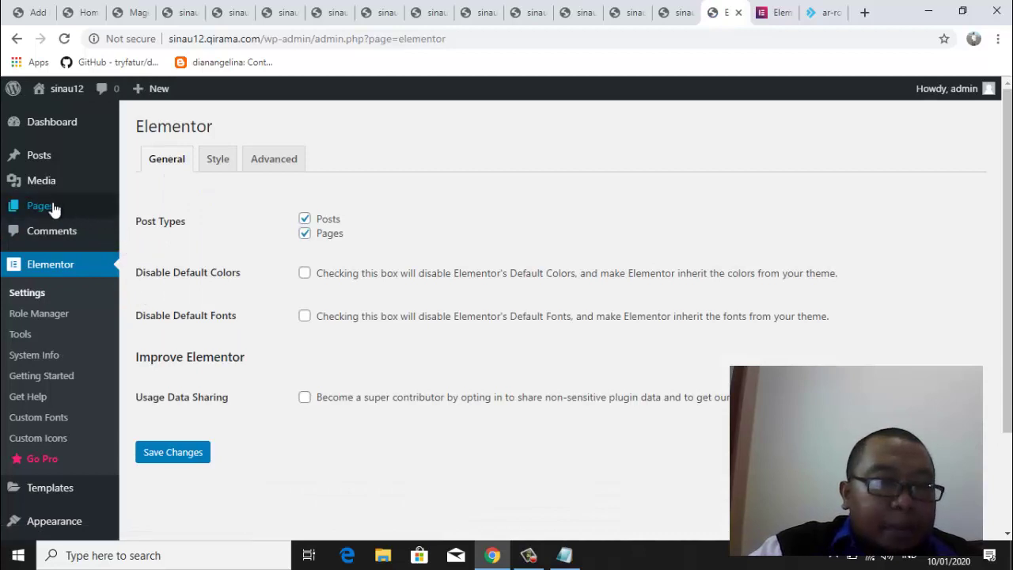
mouse_move(50, 206)
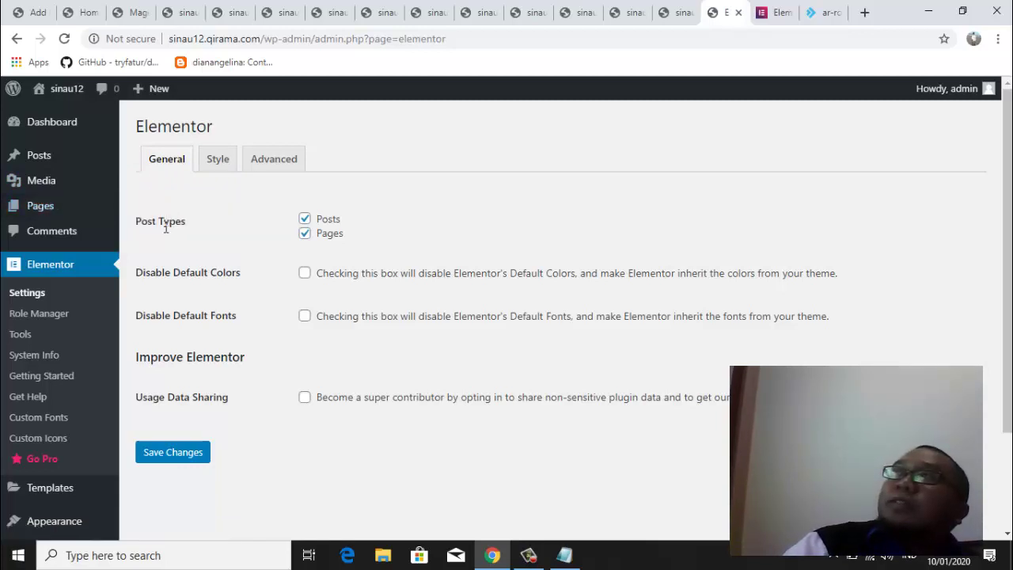
left_click(145, 230)
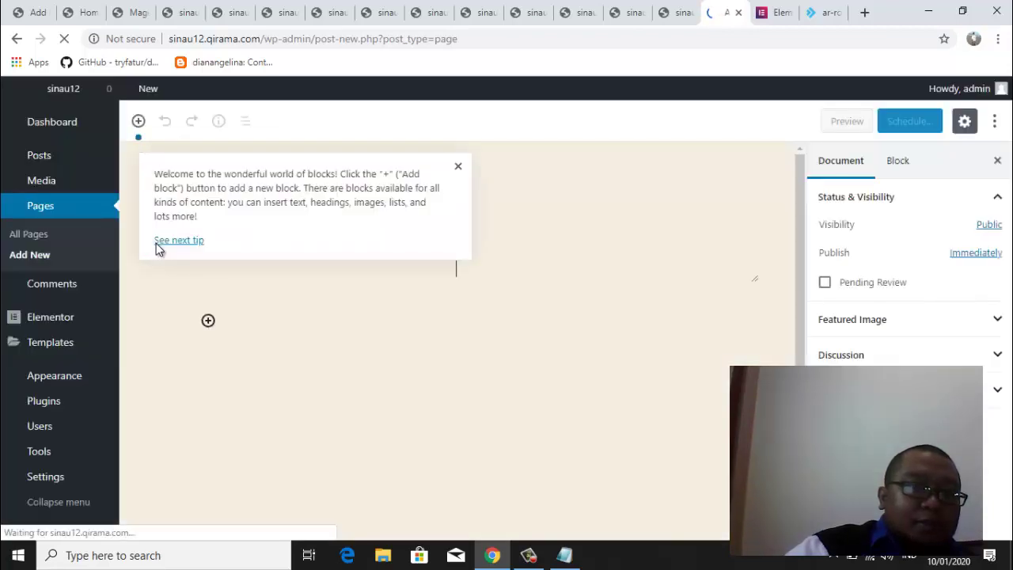
Dismiss the welcome tip and title the new page 'Home'
left_click(458, 168)
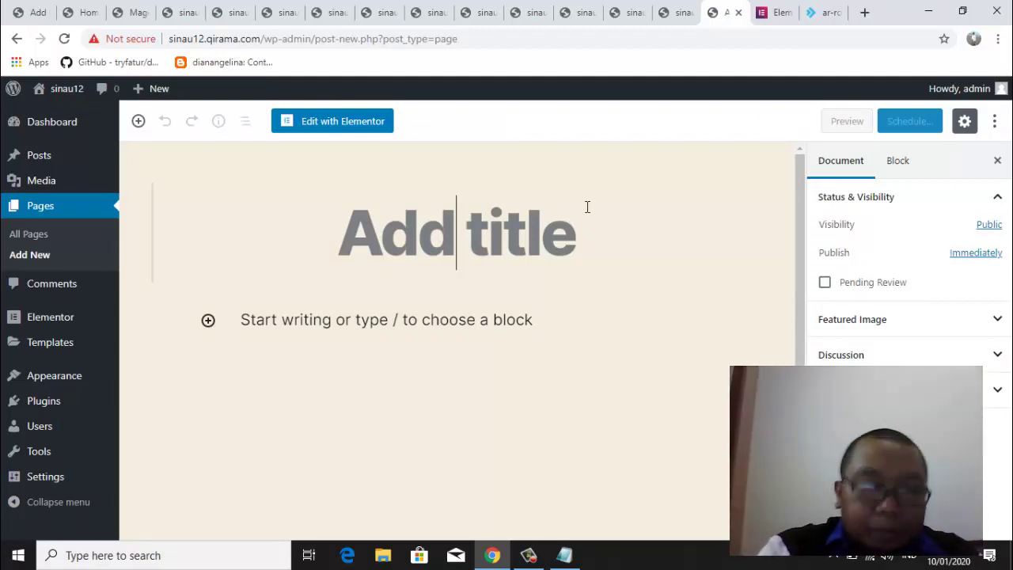
type("h")
key("BackSpace")
type("H")
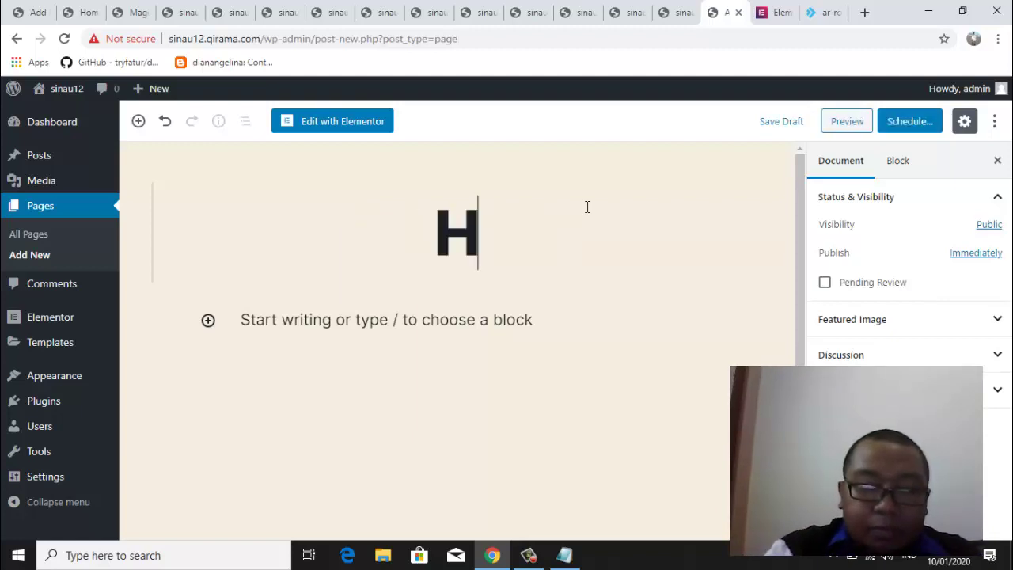
type("ome")
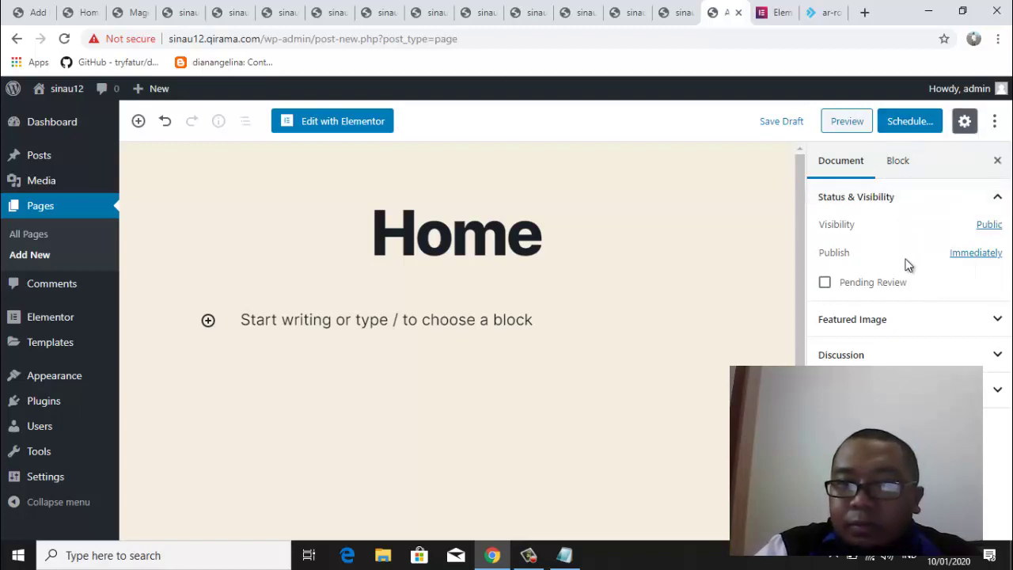
Publish the Home page immediately and close the published confirmation
left_click(976, 254)
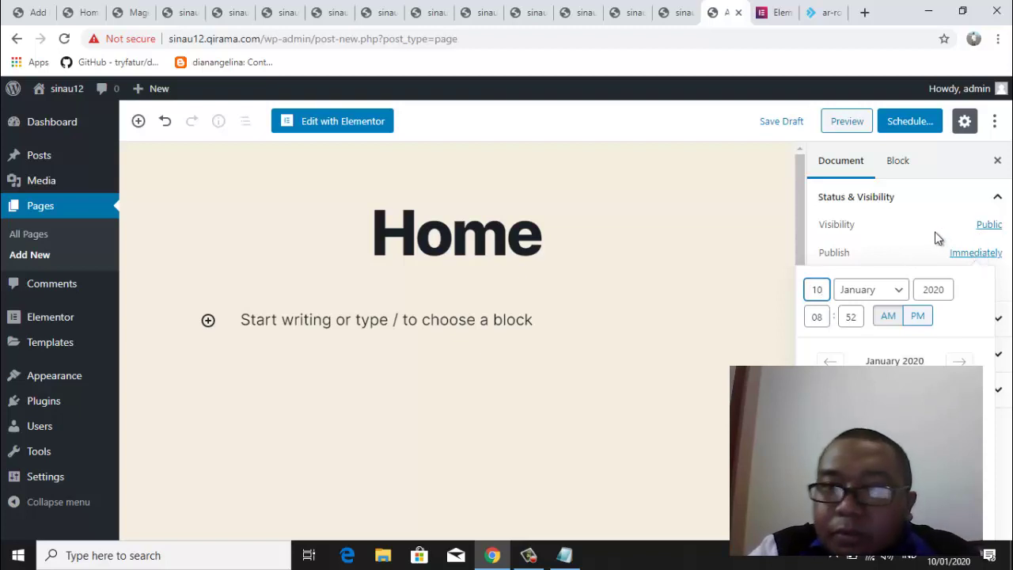
left_click(910, 122)
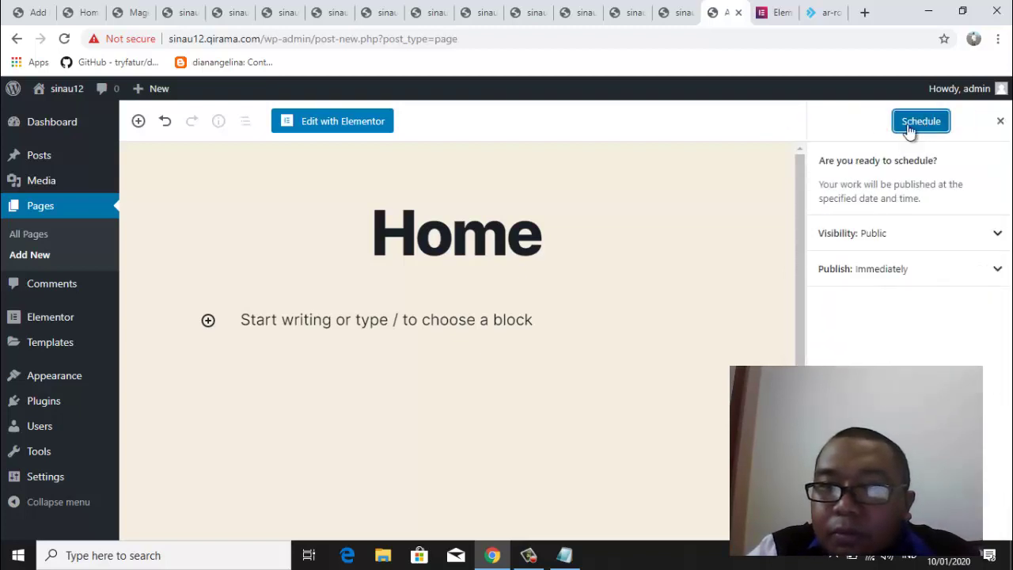
left_click(923, 270)
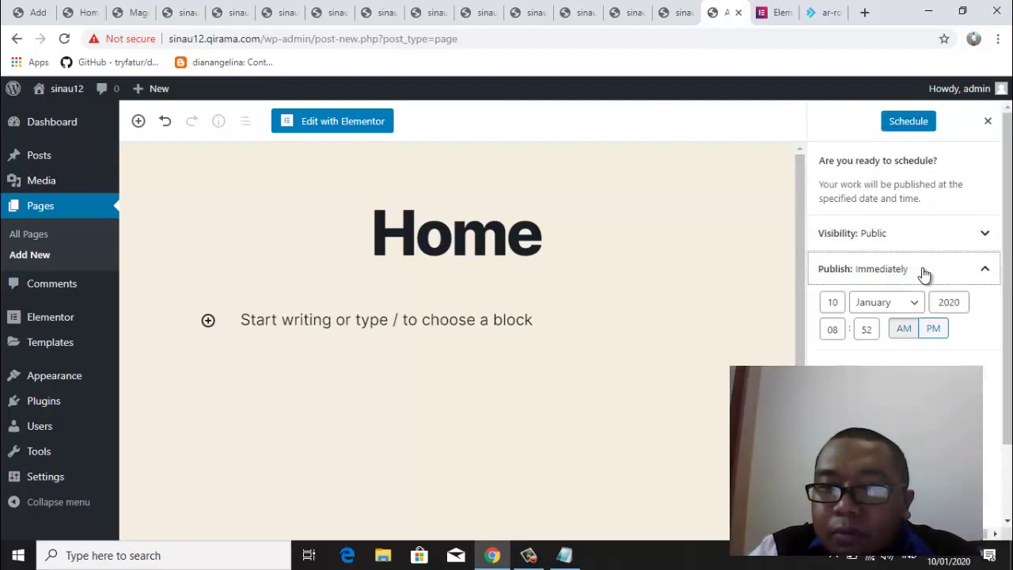
left_click(924, 271)
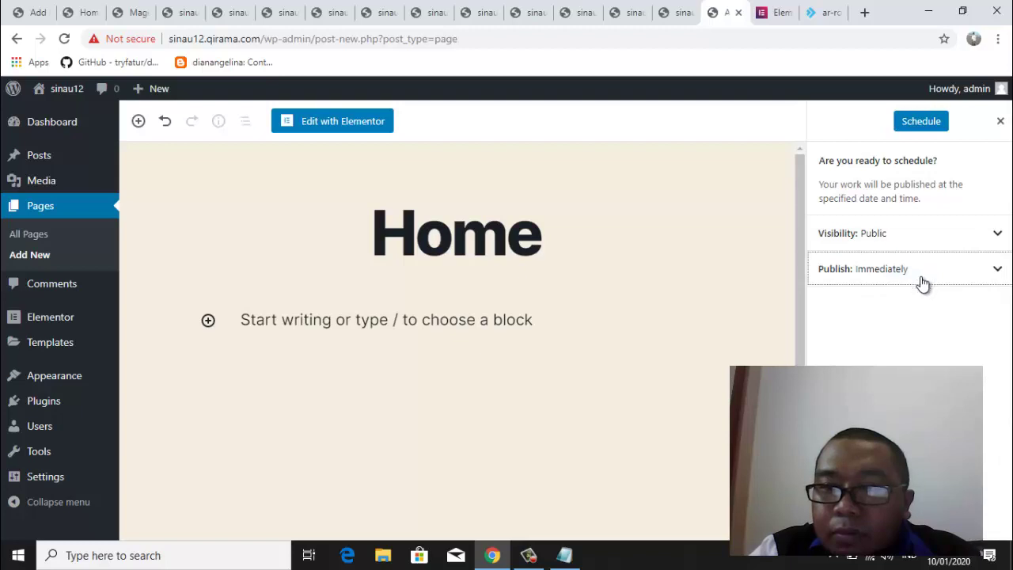
left_click(917, 125)
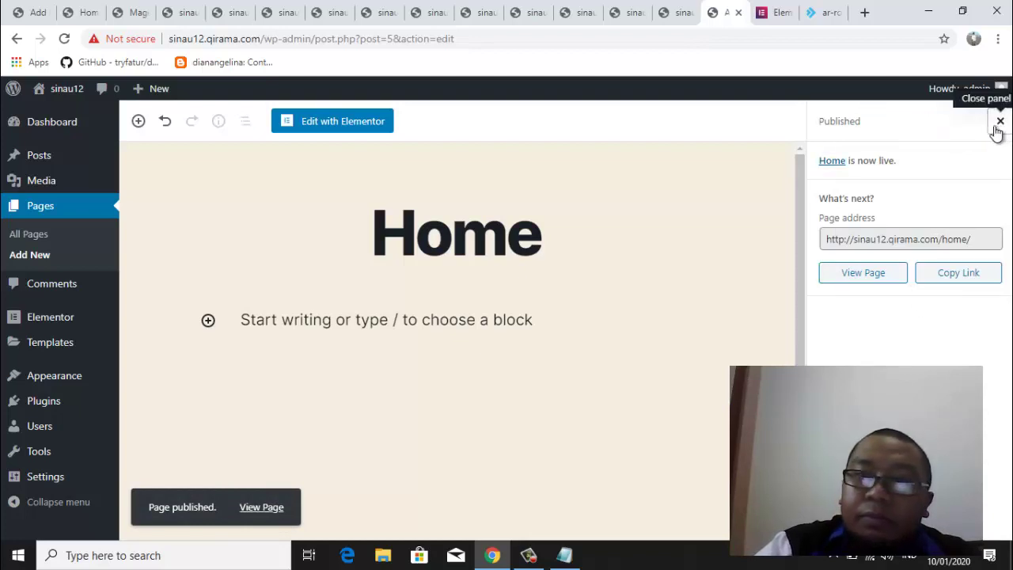
left_click(1000, 124)
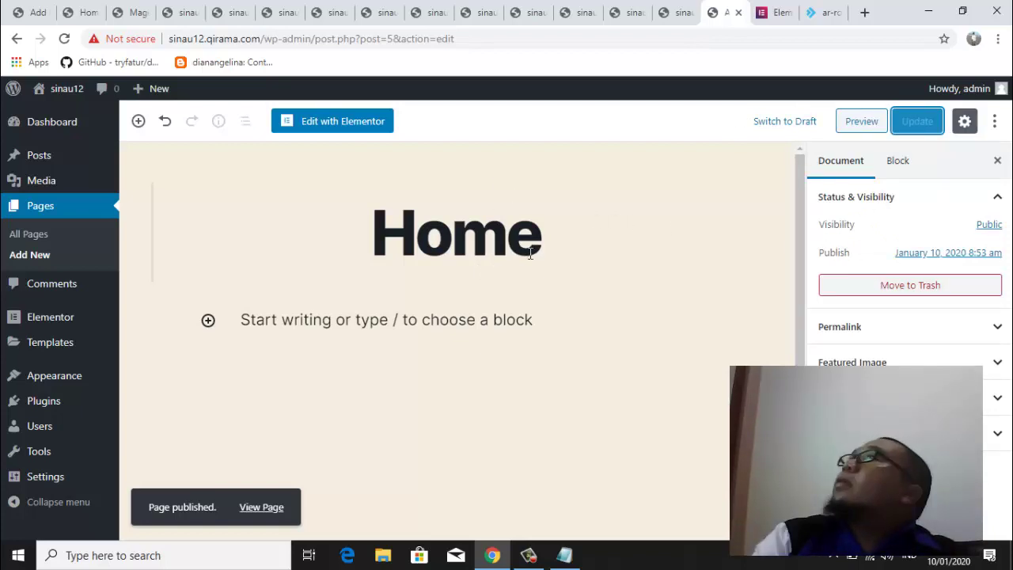
Head to the site's General settings under Settings in the admin sidebar
mouse_move(479, 318)
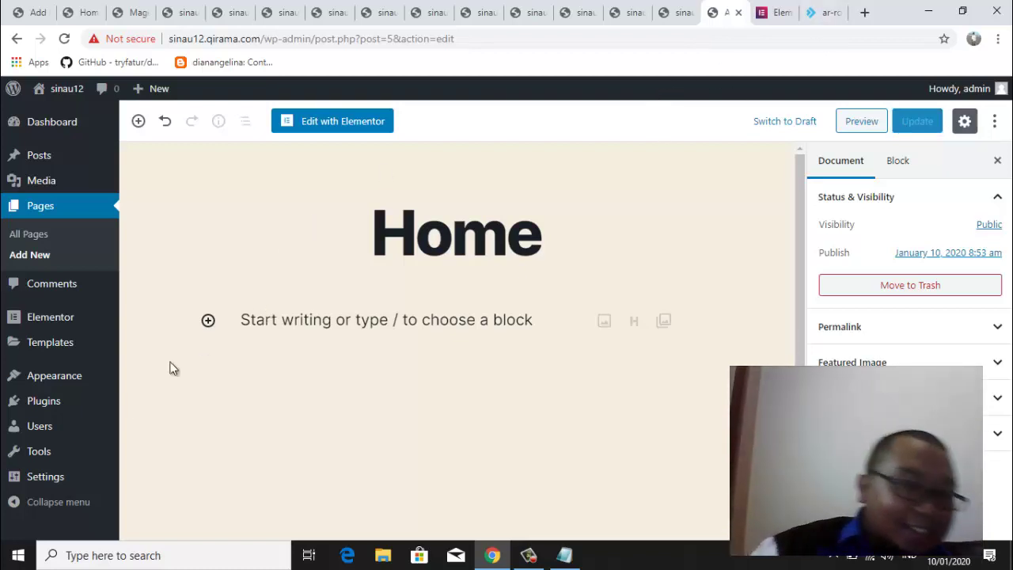
mouse_move(64, 477)
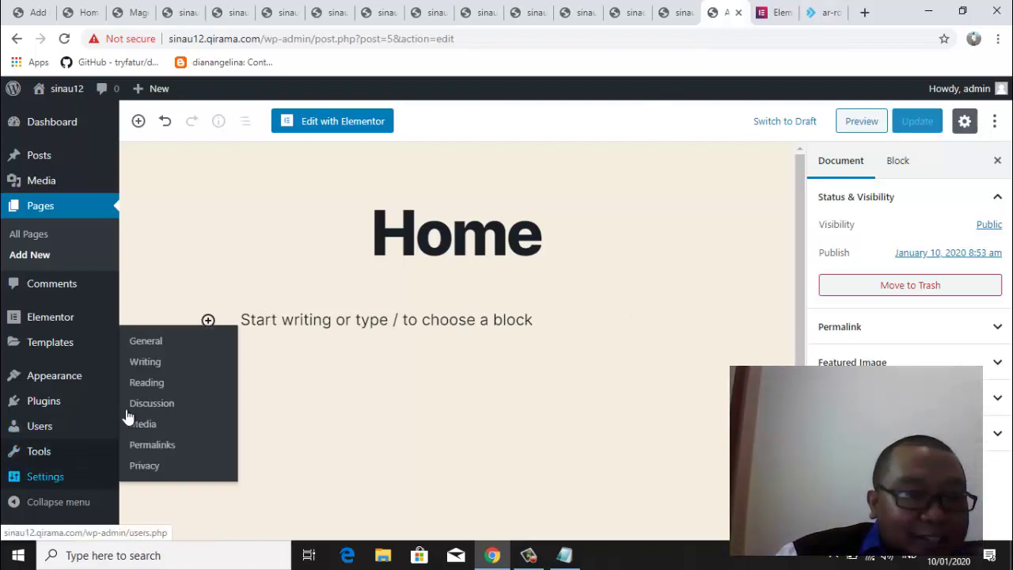
left_click(155, 347)
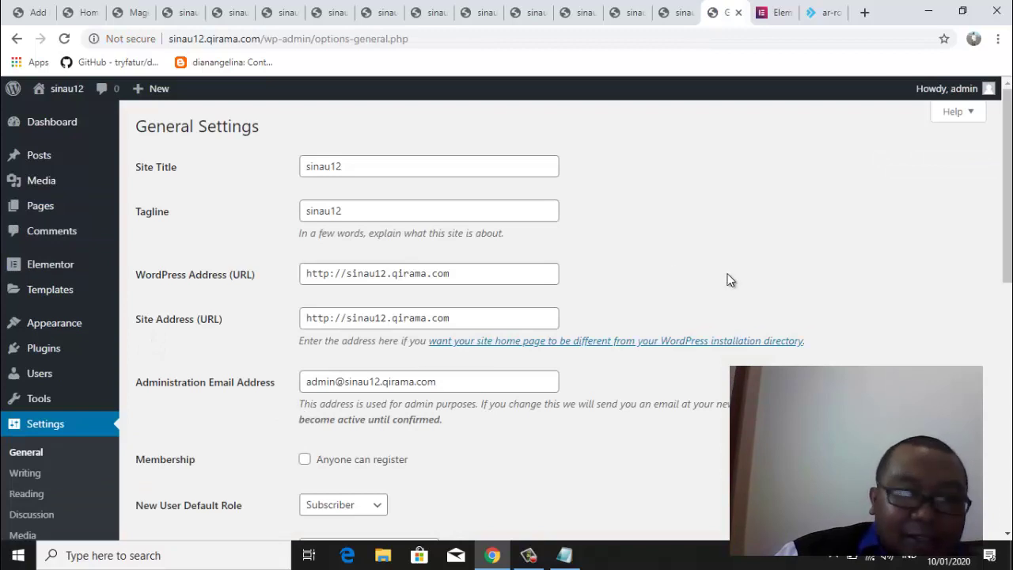
left_click_drag(1008, 207, 1008, 255)
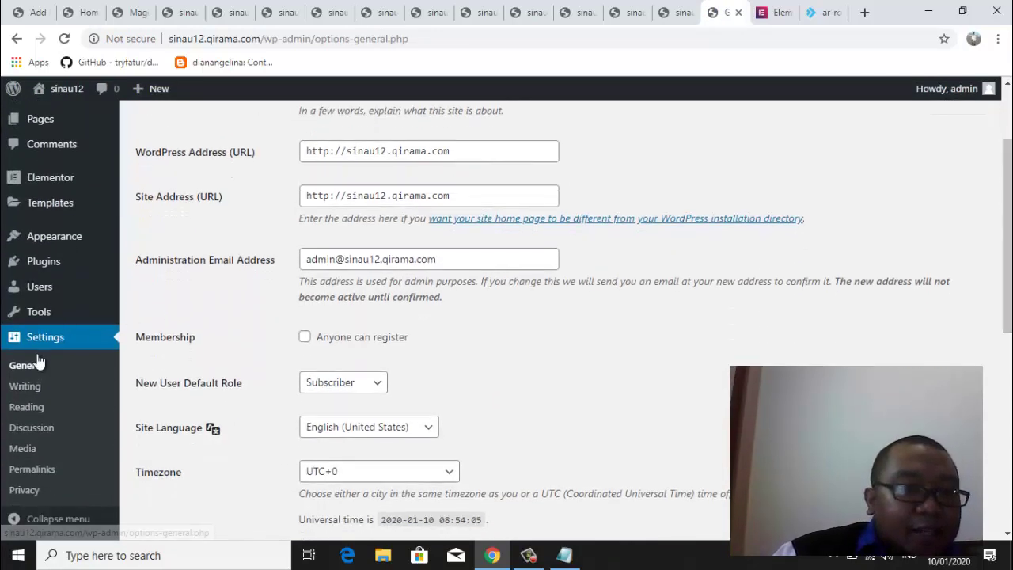
left_click(451, 474)
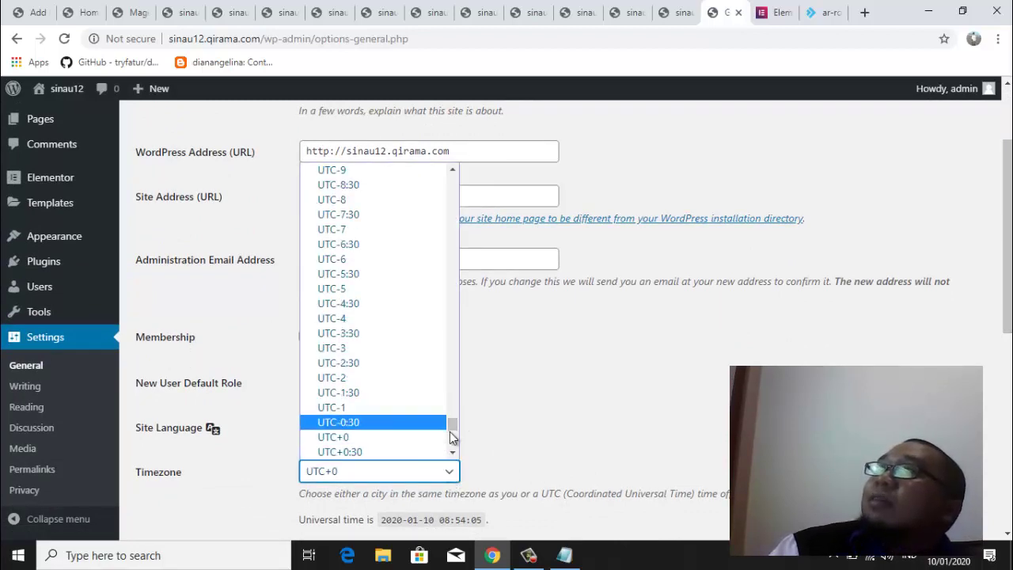
left_click_drag(452, 424, 458, 309)
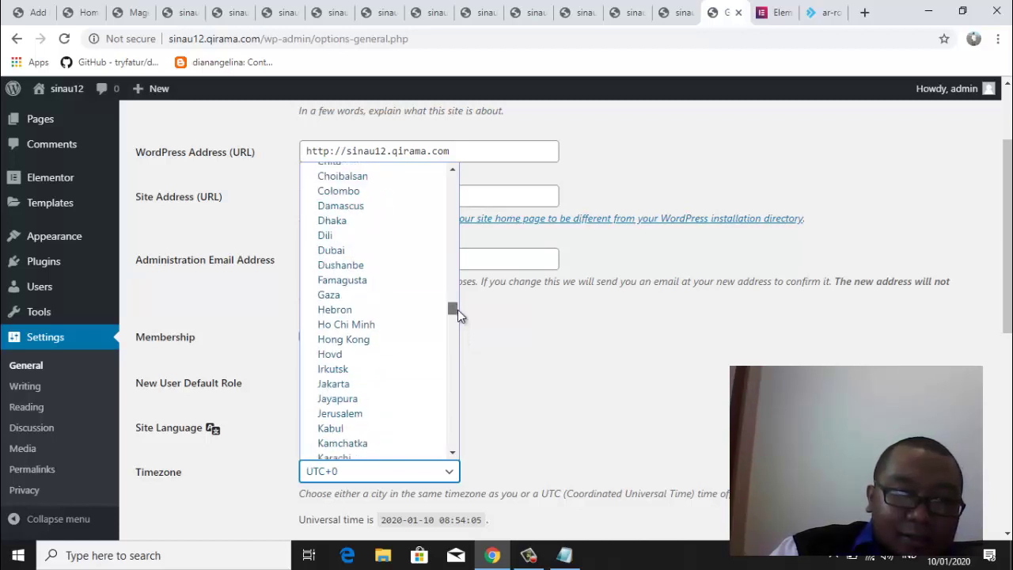
left_click(375, 386)
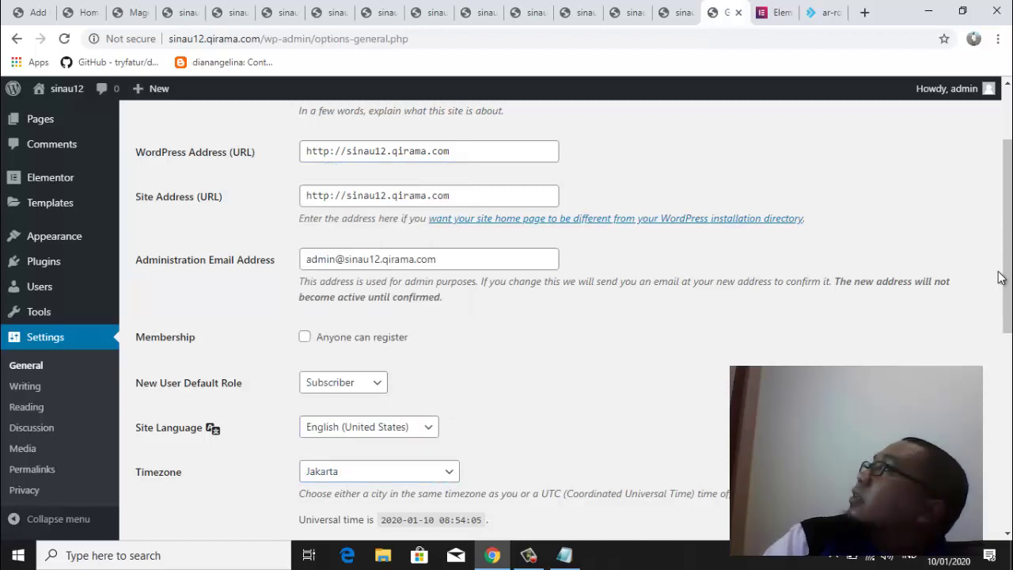
left_click_drag(1010, 295, 1005, 463)
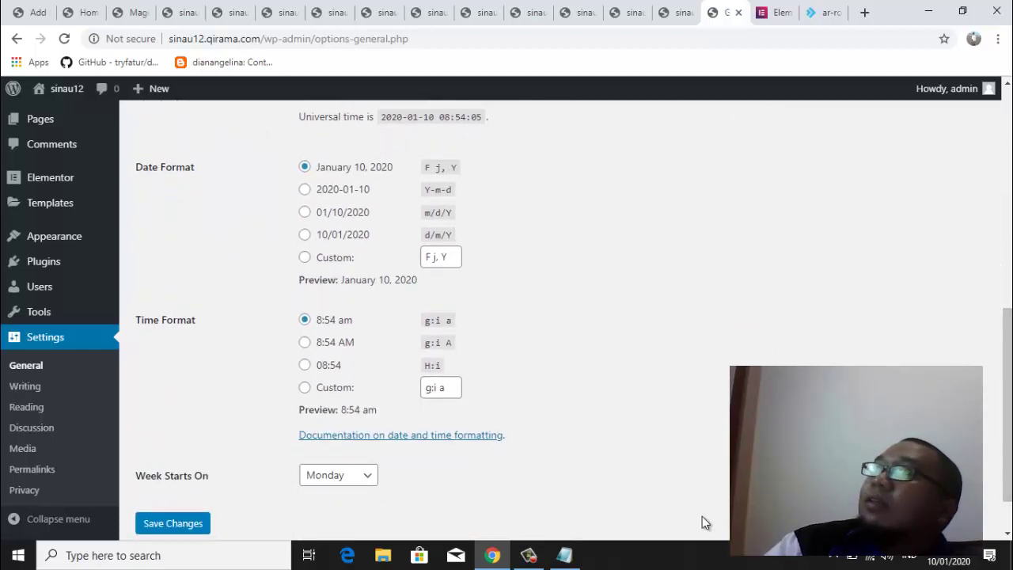
left_click(174, 523)
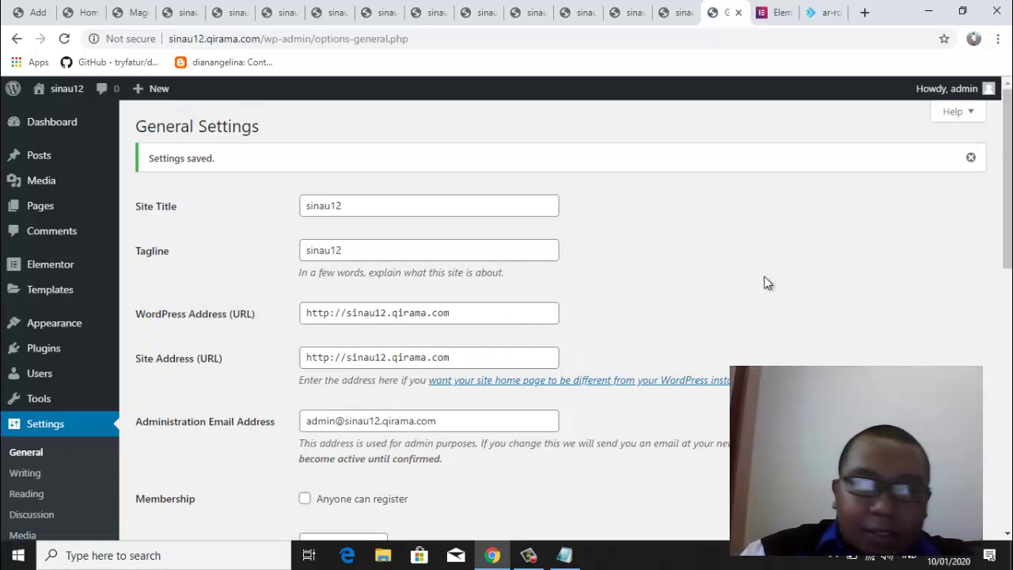
left_click_drag(1007, 270, 1008, 384)
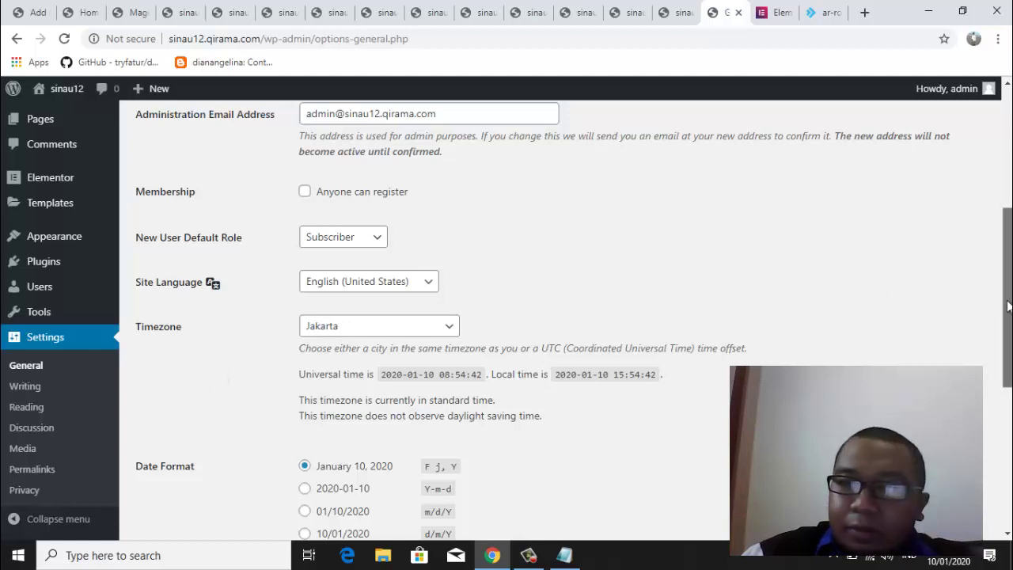
left_click_drag(1008, 305, 1010, 211)
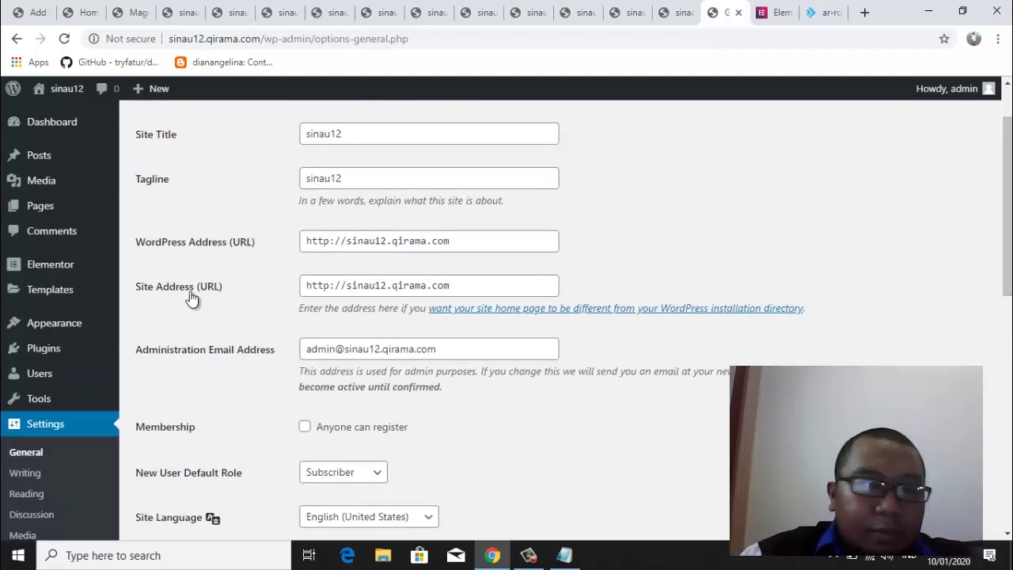
mouse_move(119, 202)
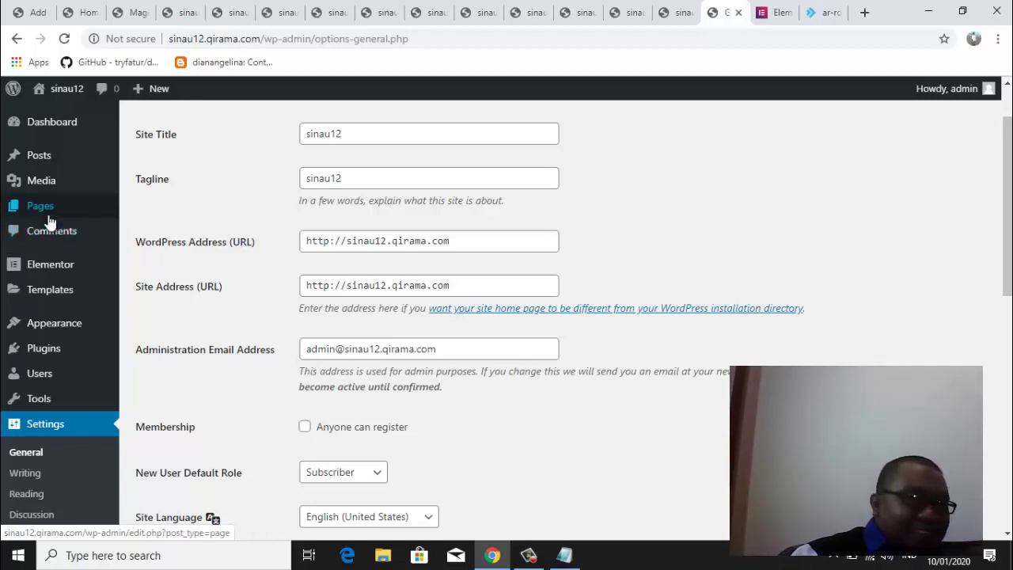
mouse_move(66, 210)
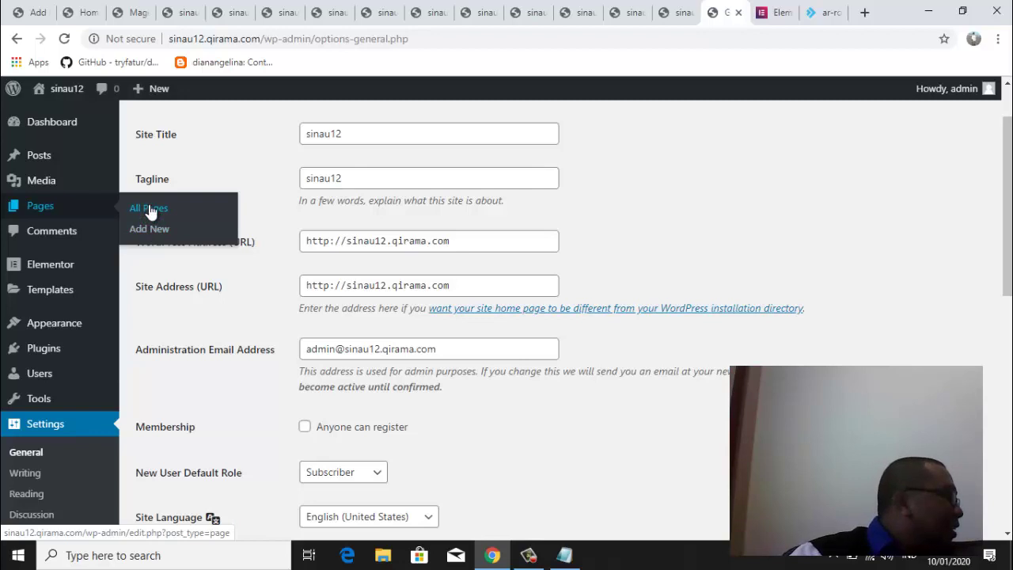
Create a new blank page from All Pages > Add New, briefly checking the editor's options menu
left_click(151, 212)
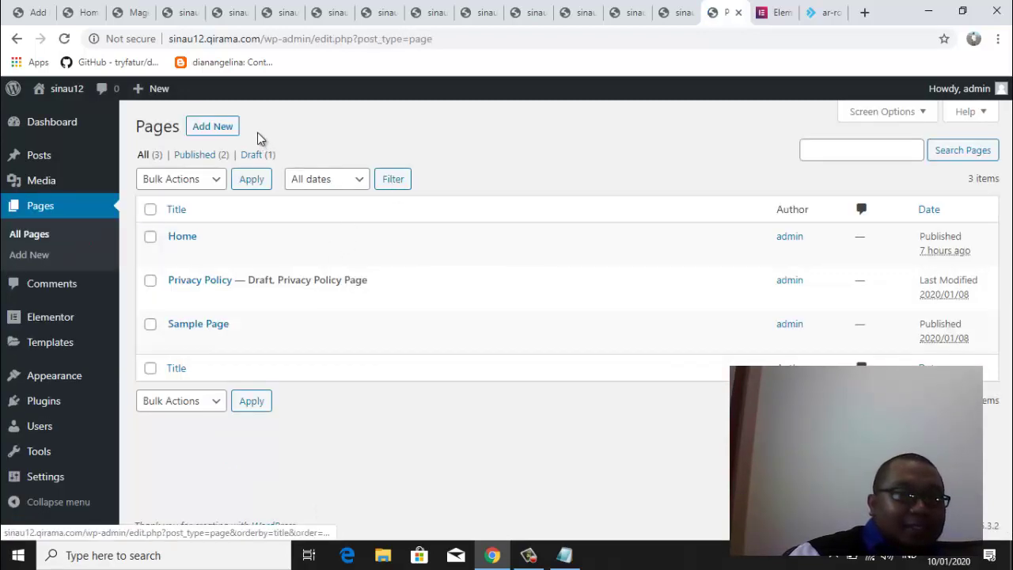
left_click(219, 129)
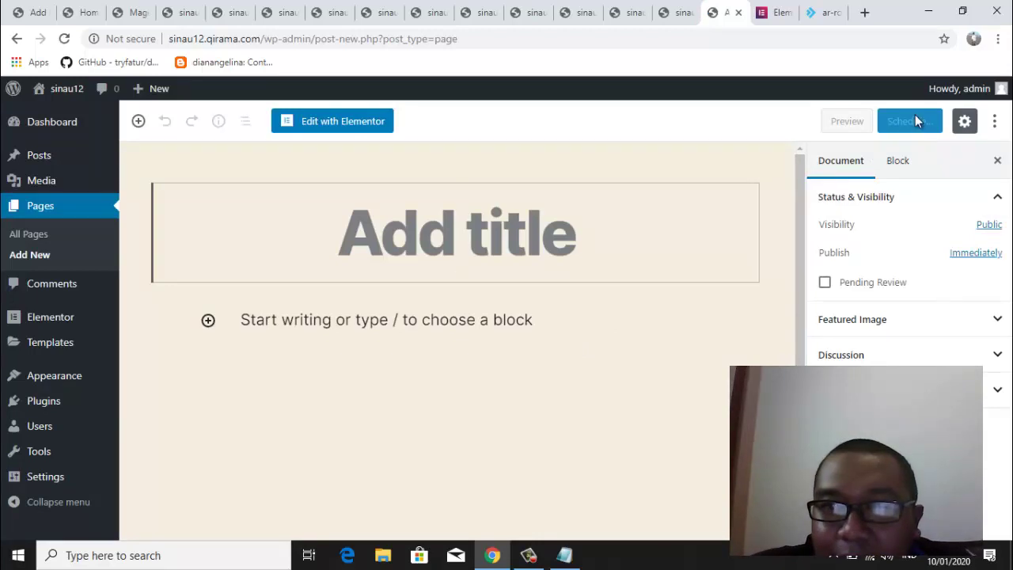
left_click(995, 121)
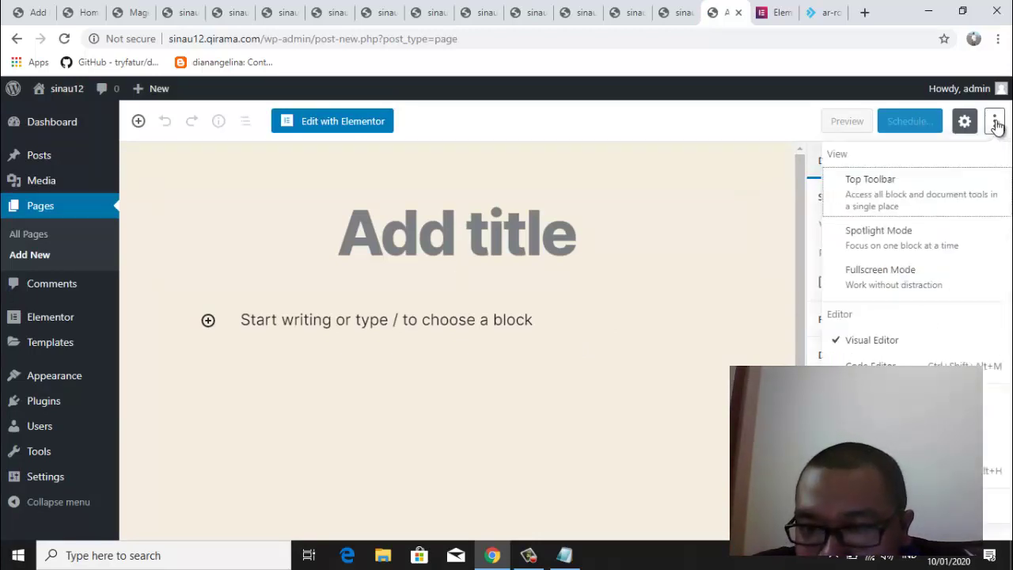
left_click(995, 123)
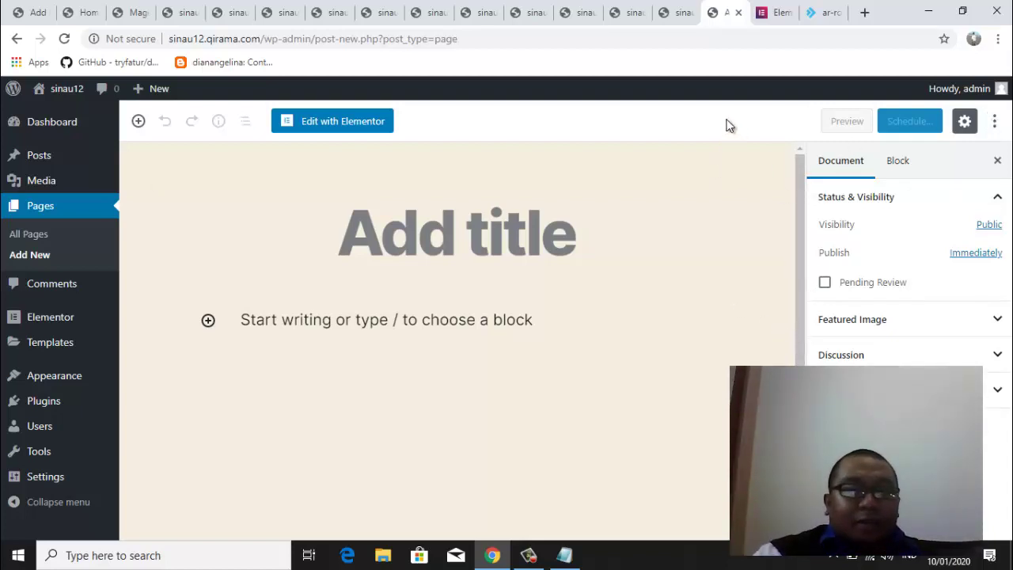
Title the new page 'homepage' and publish it immediately with Public visibility
left_click(519, 223)
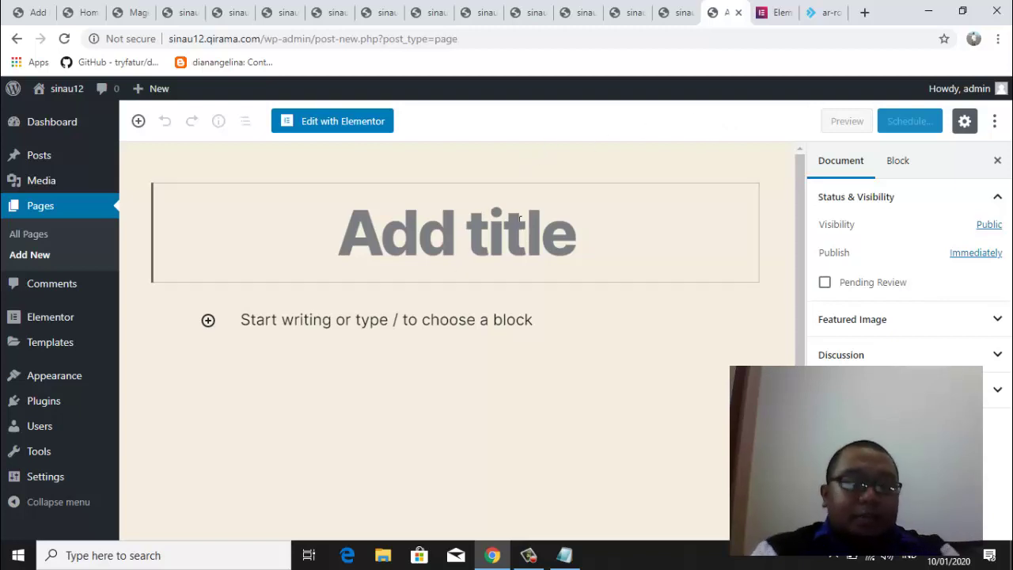
type("home")
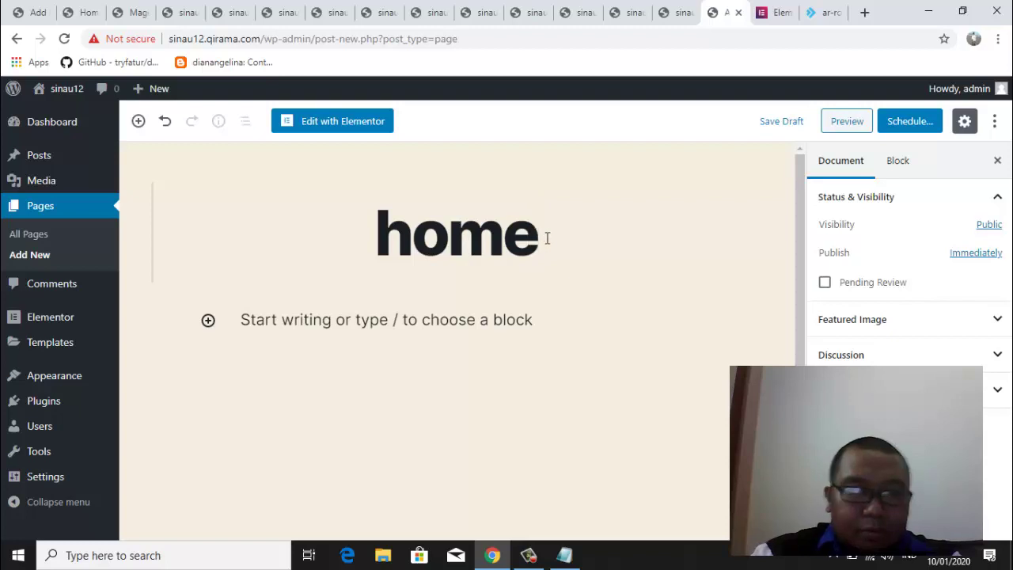
type("page")
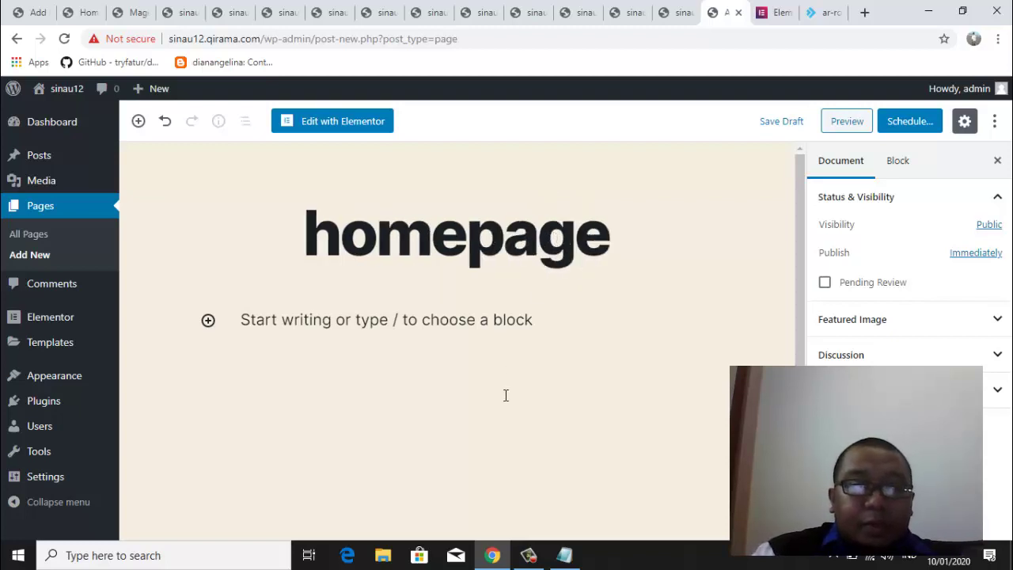
left_click(504, 396)
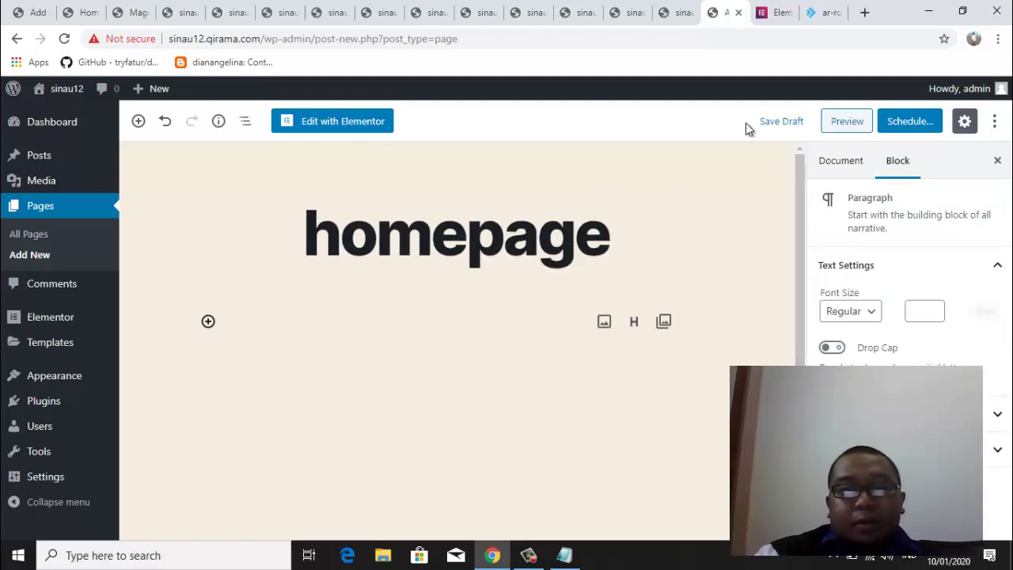
left_click(843, 163)
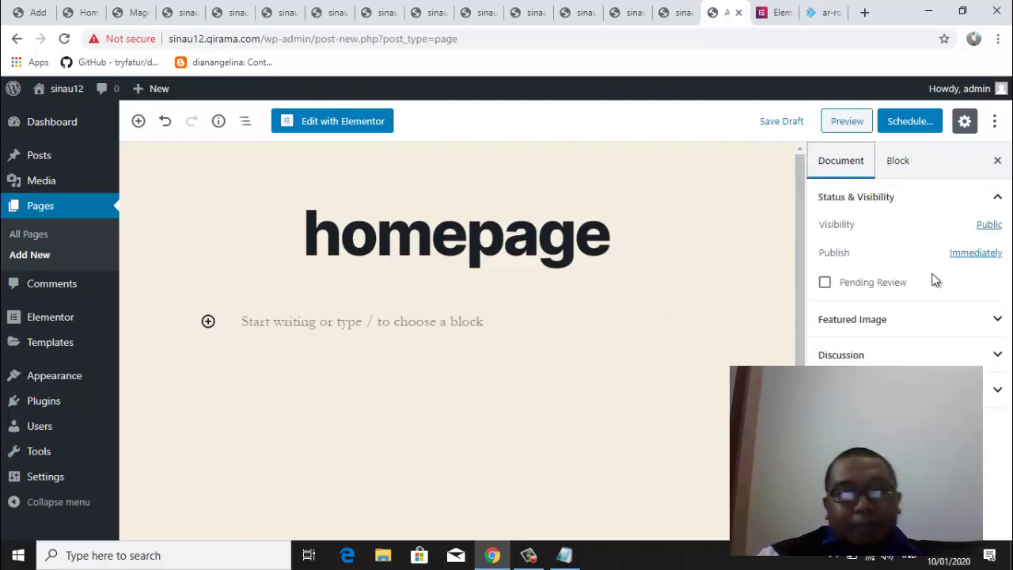
left_click(917, 127)
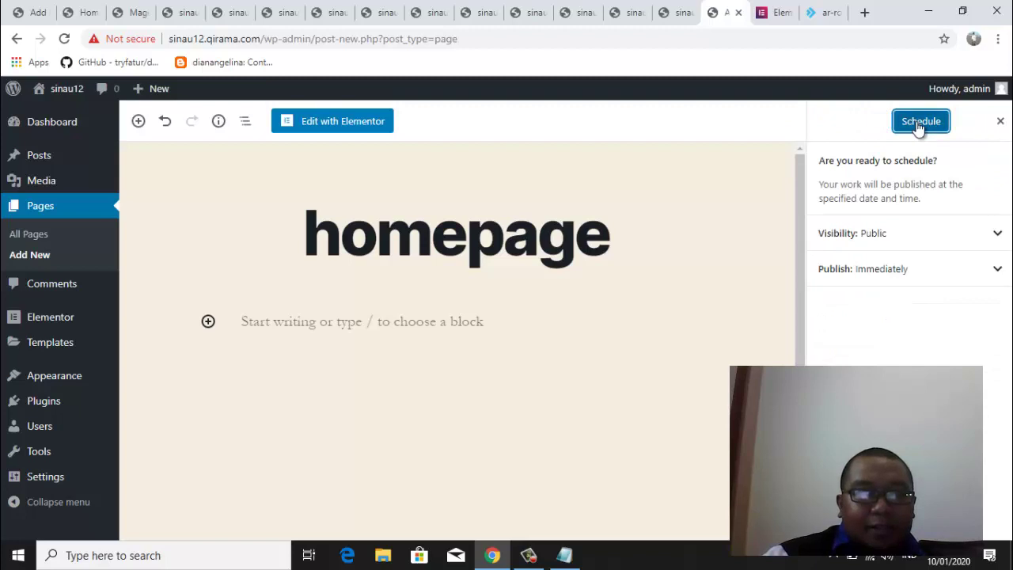
left_click(918, 127)
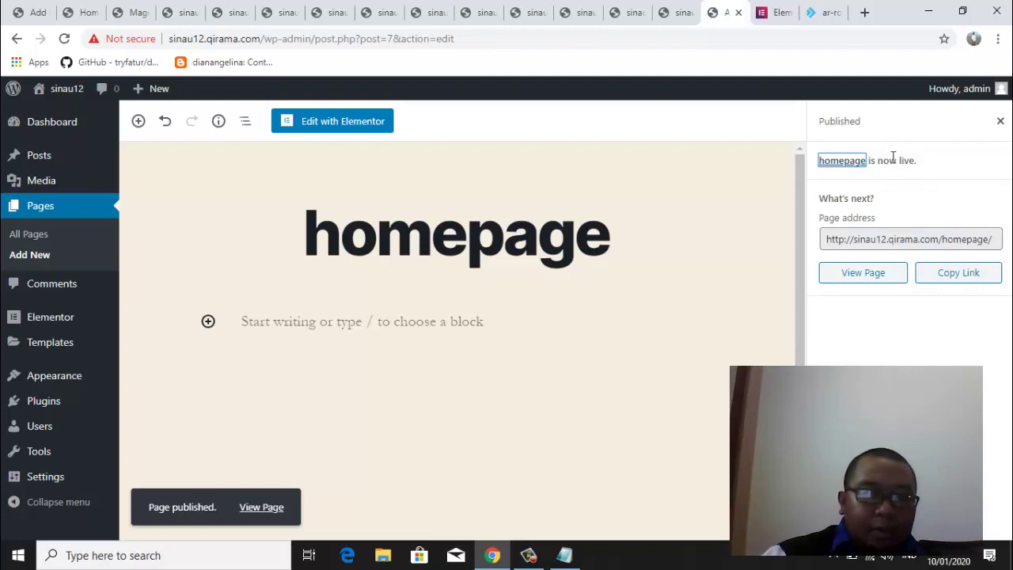
View the live homepage page, then return to editing it from the admin bar
left_click(867, 274)
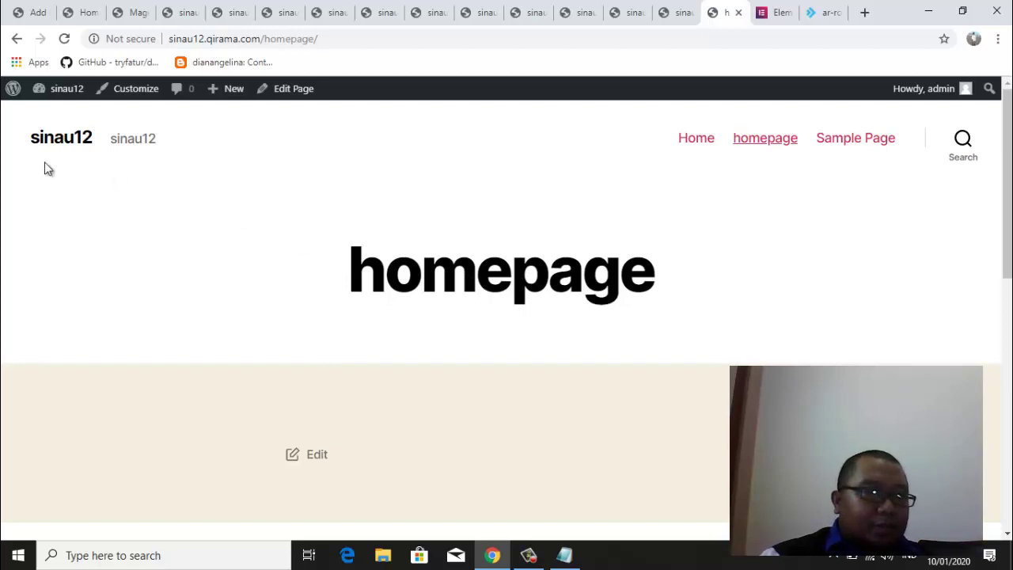
left_click(290, 93)
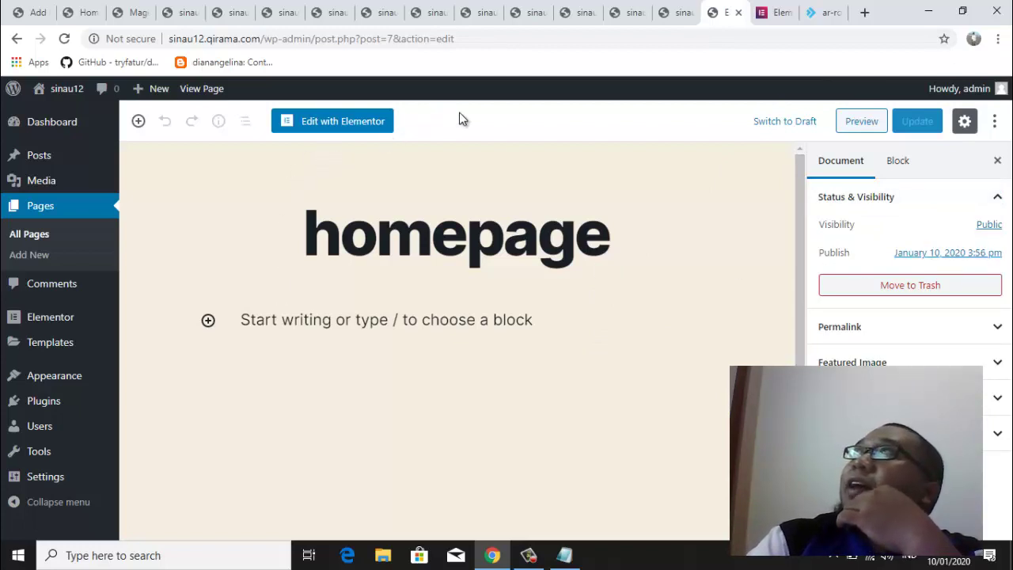
Launch the Elementor builder for the homepage page and let it load
left_click(334, 123)
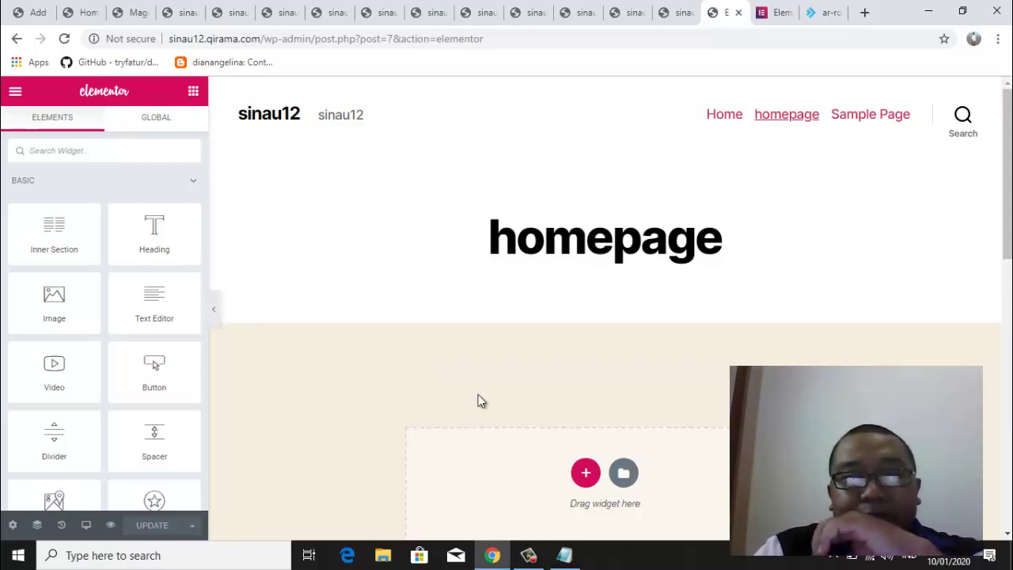
mouse_move(1003, 198)
left_mouse_down()
mouse_move(1007, 475)
mouse_move(1005, 183)
left_mouse_up()
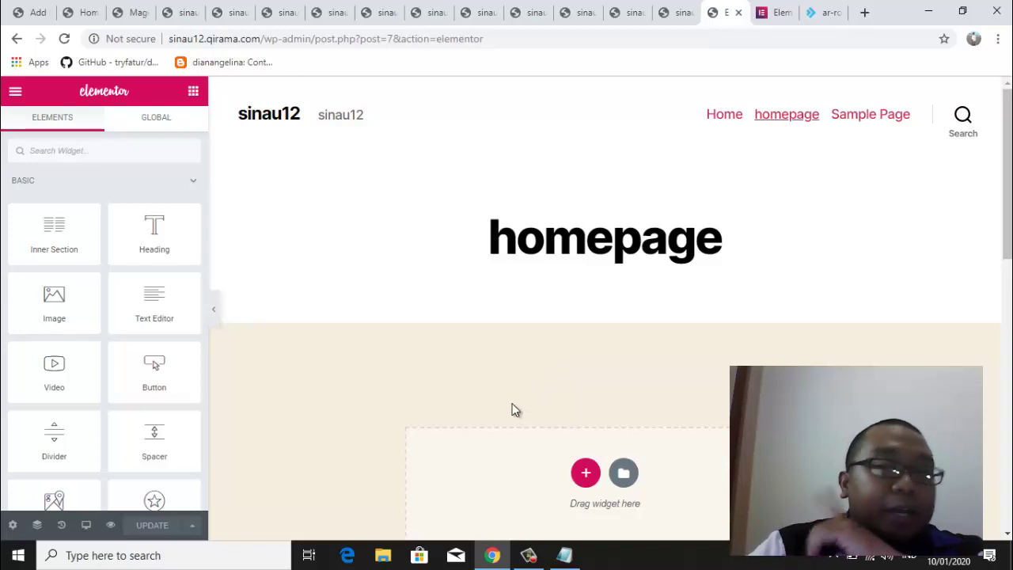
Change the page layout from Default to Elementor Canvas in Page Settings
left_click(13, 526)
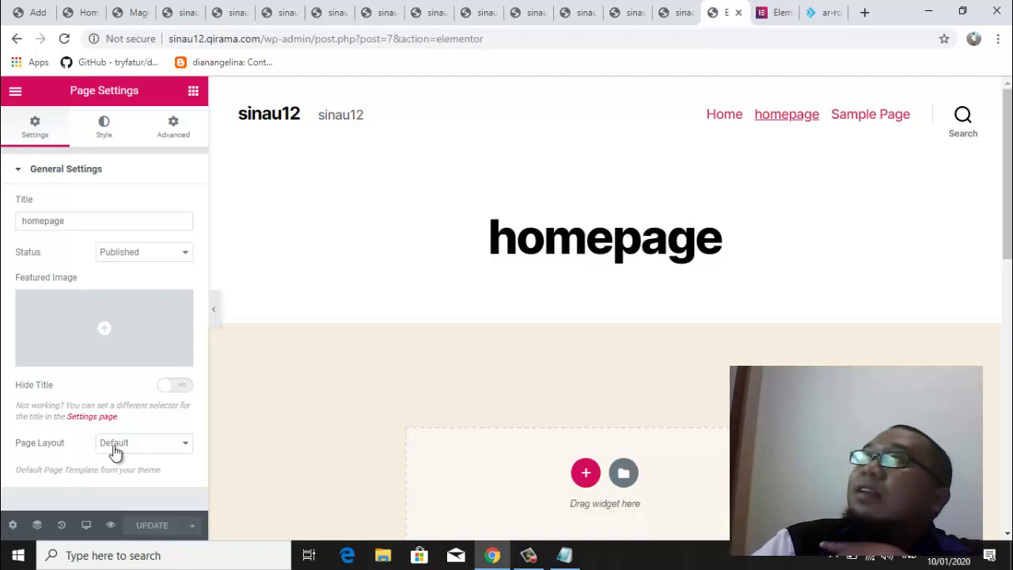
left_click(176, 448)
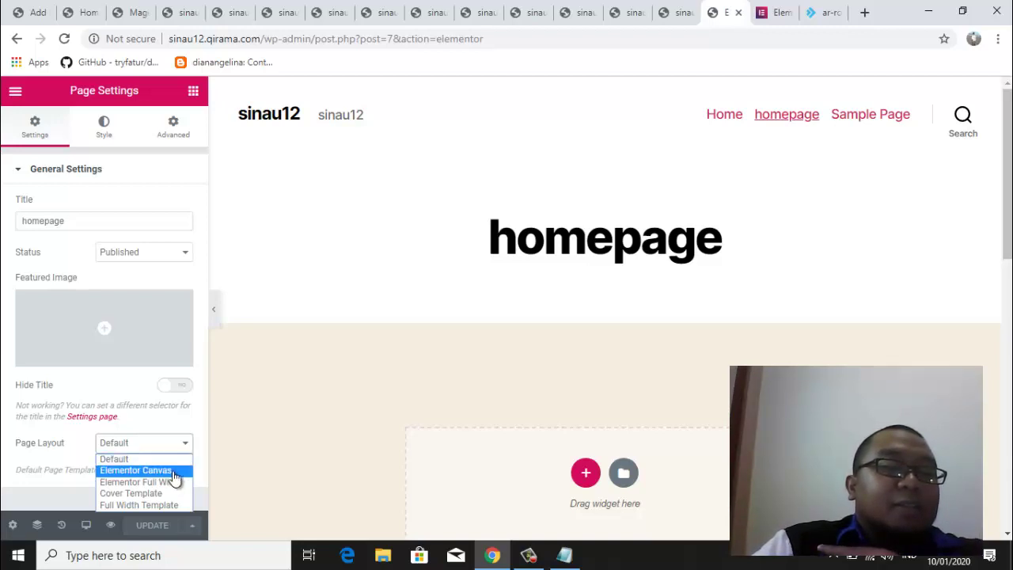
left_click(176, 472)
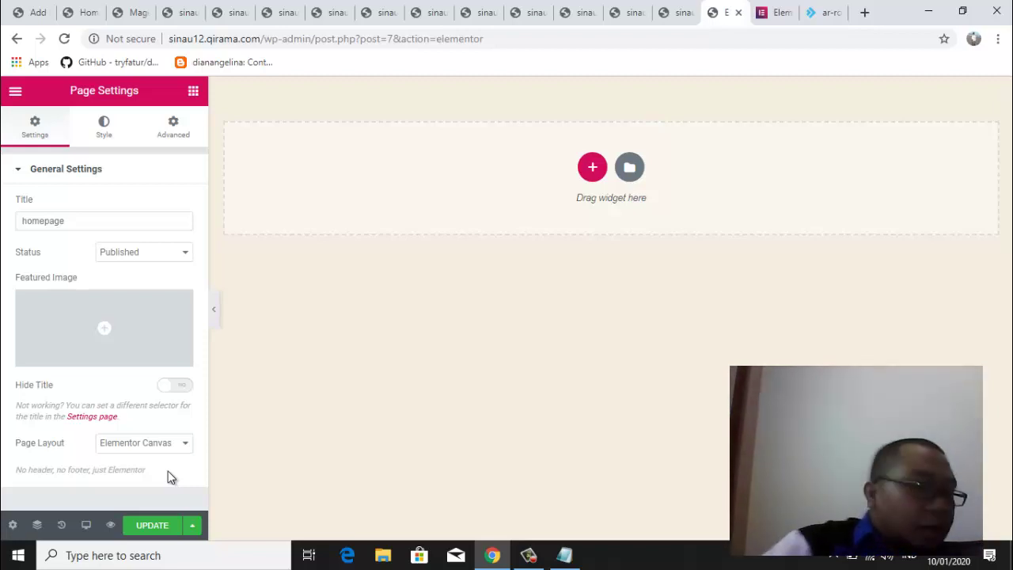
Save the page with Update, confirming the layout stays Elementor Canvas
left_click(160, 535)
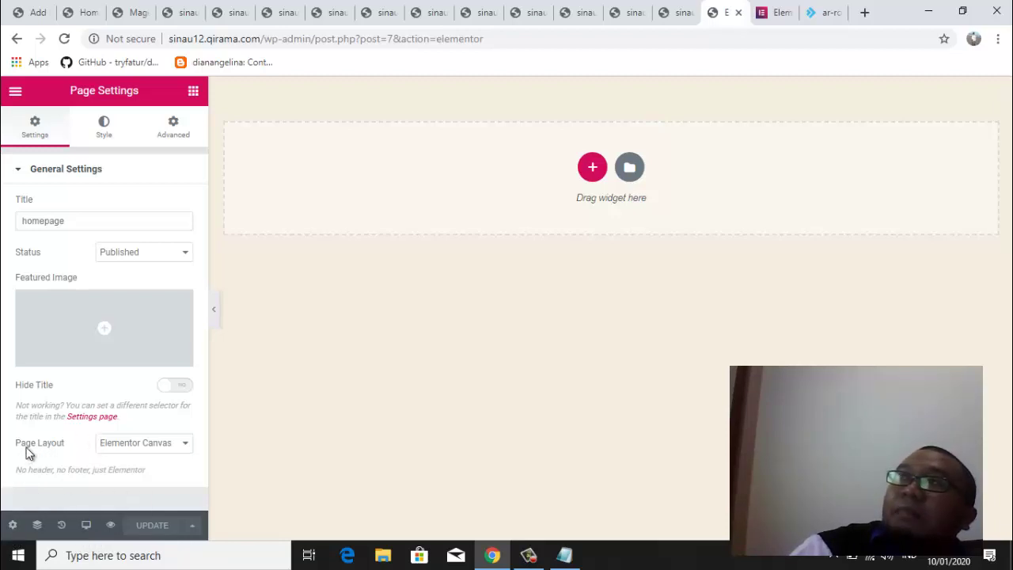
left_click(183, 445)
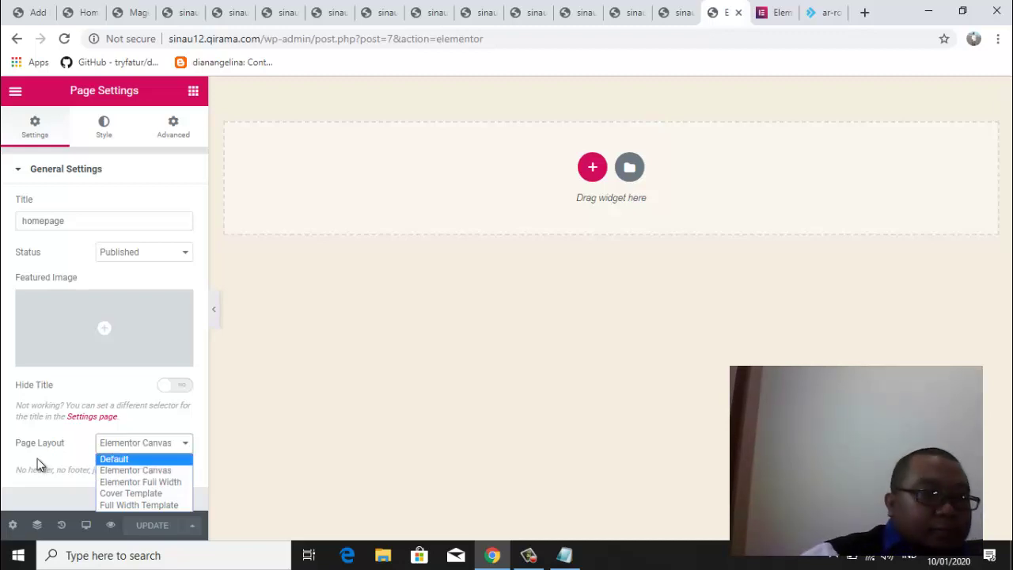
left_click(262, 375)
Go back to the Elements widget panel and scroll through the widget list
left_click(233, 366)
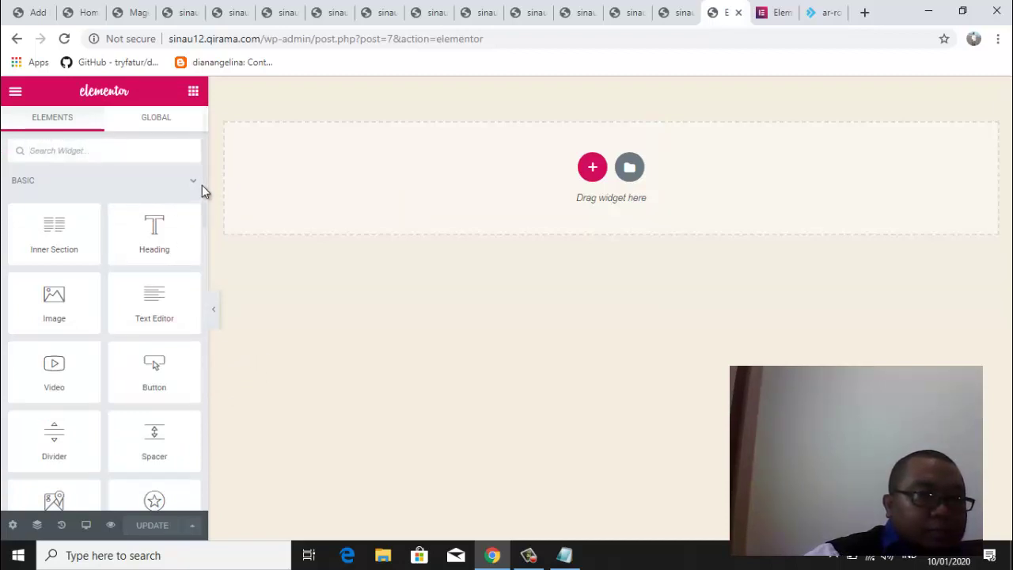
scroll(204, 197, "down", 1)
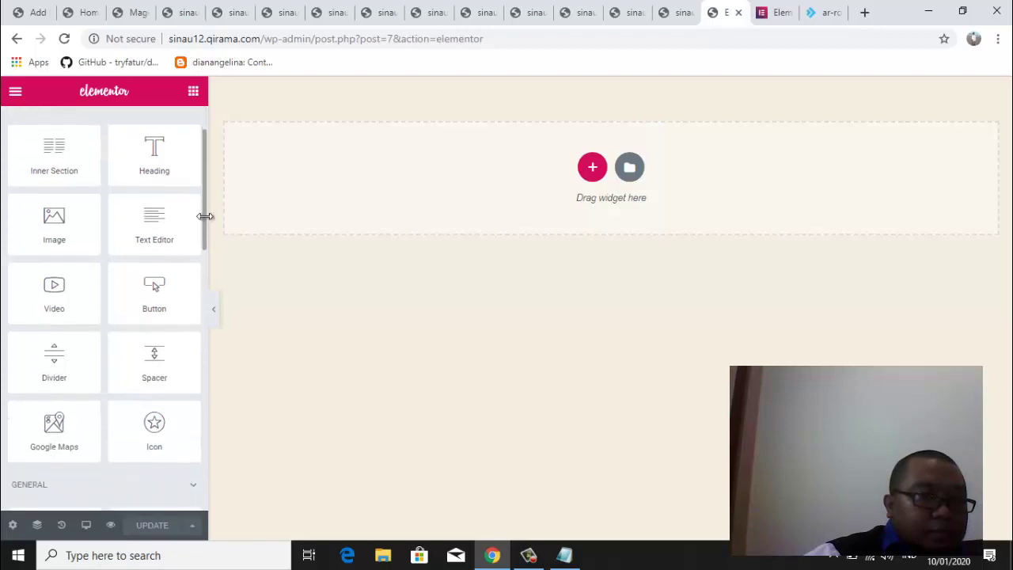
left_click_drag(205, 216, 198, 192)
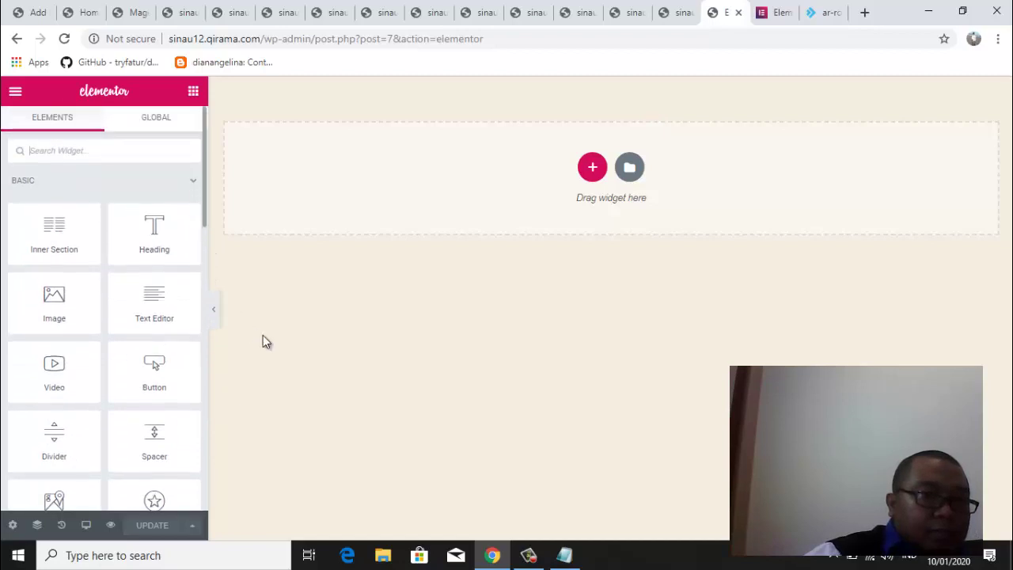
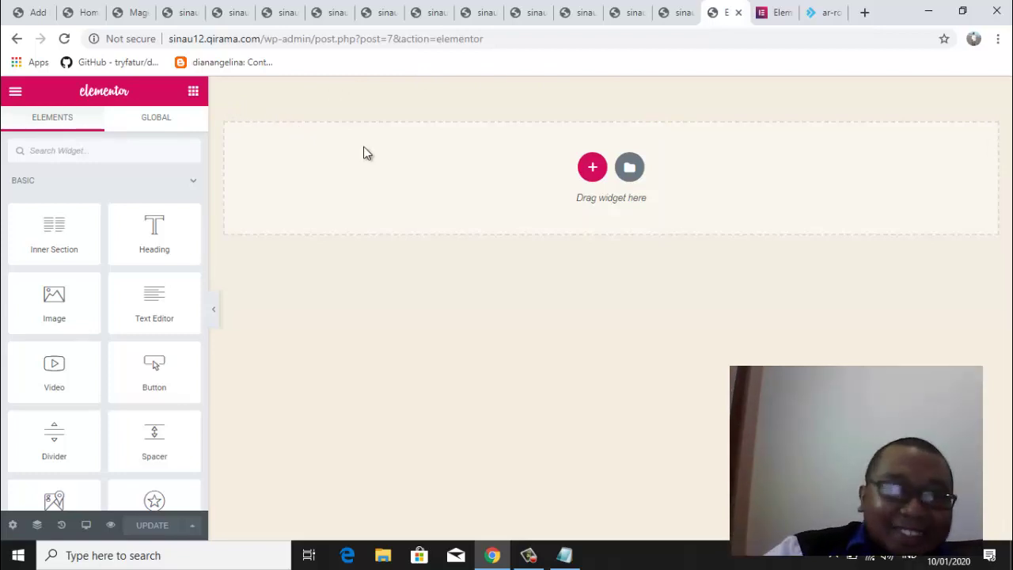
Add an empty one-column section to the Elementor page, then switch to the Home browser tab
left_click(590, 170)
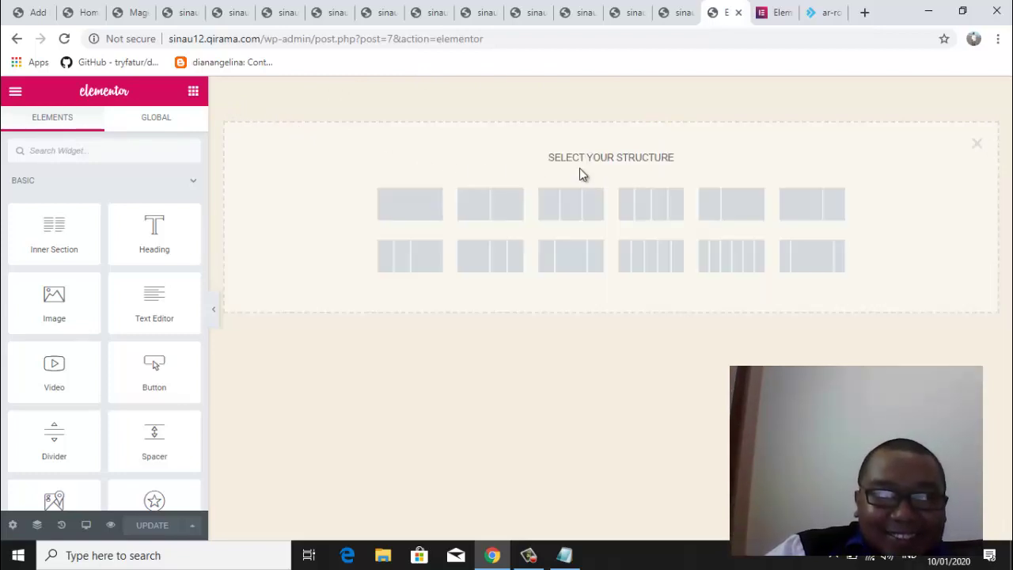
left_click(408, 215)
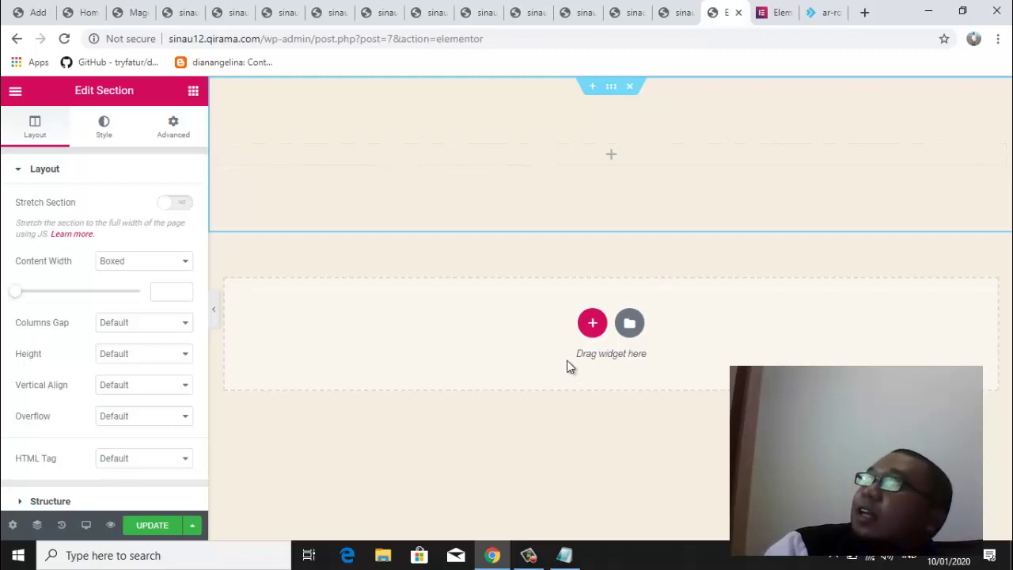
left_click(593, 325)
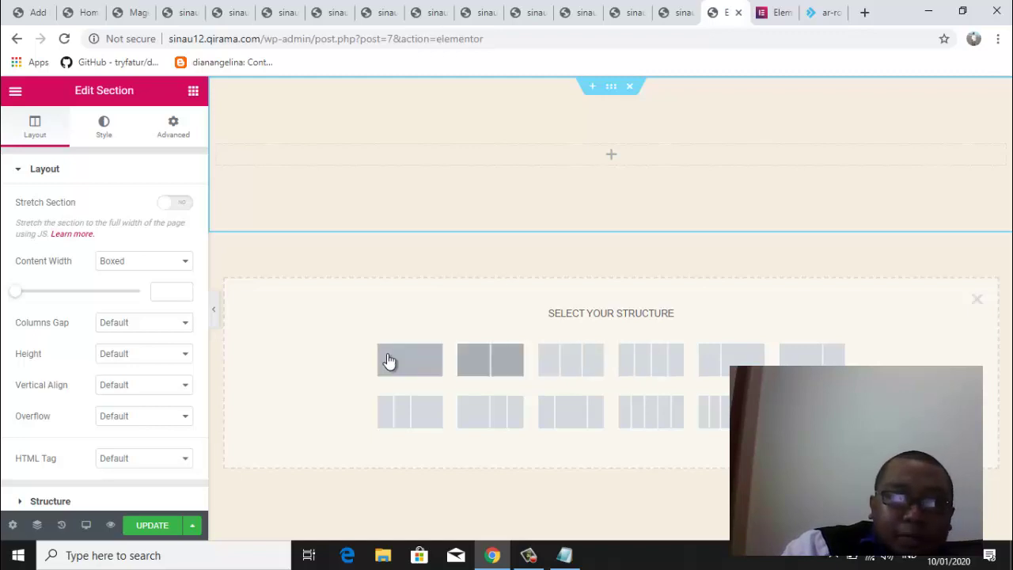
left_click(89, 15)
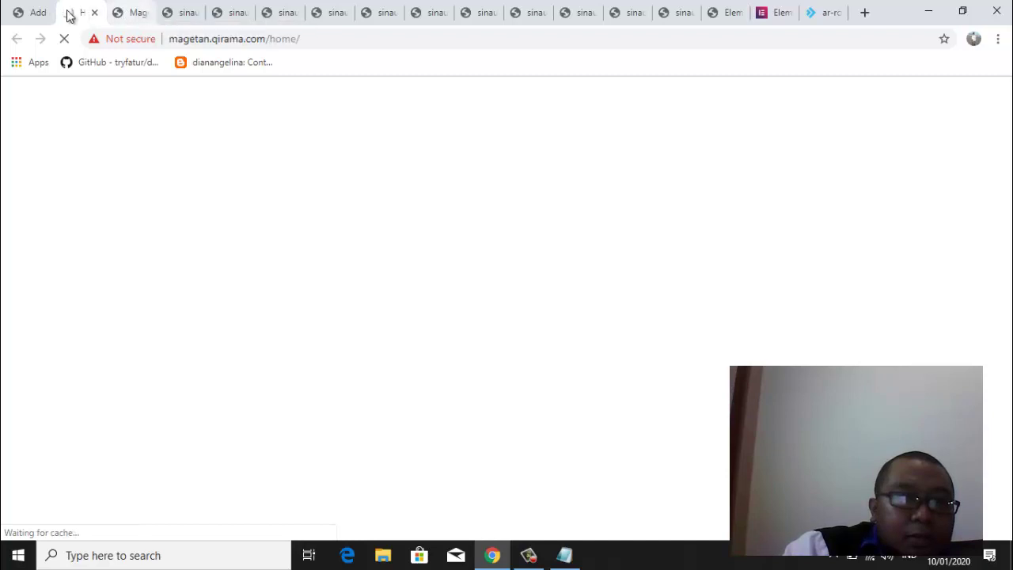
Close the loading Home tab and return to the sinau12 Elementor editor tab
left_click(94, 13)
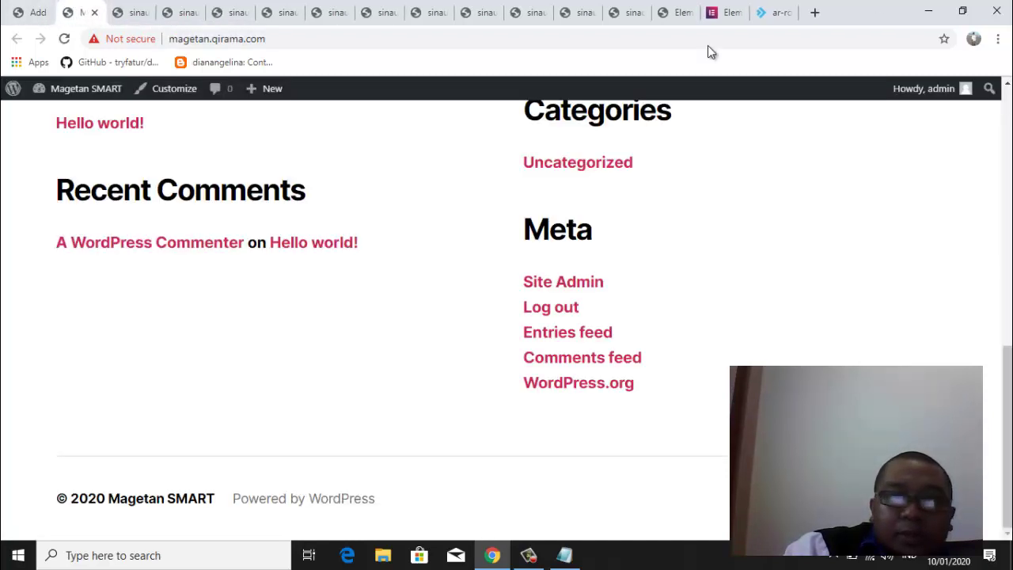
left_click(720, 12)
left_click(669, 13)
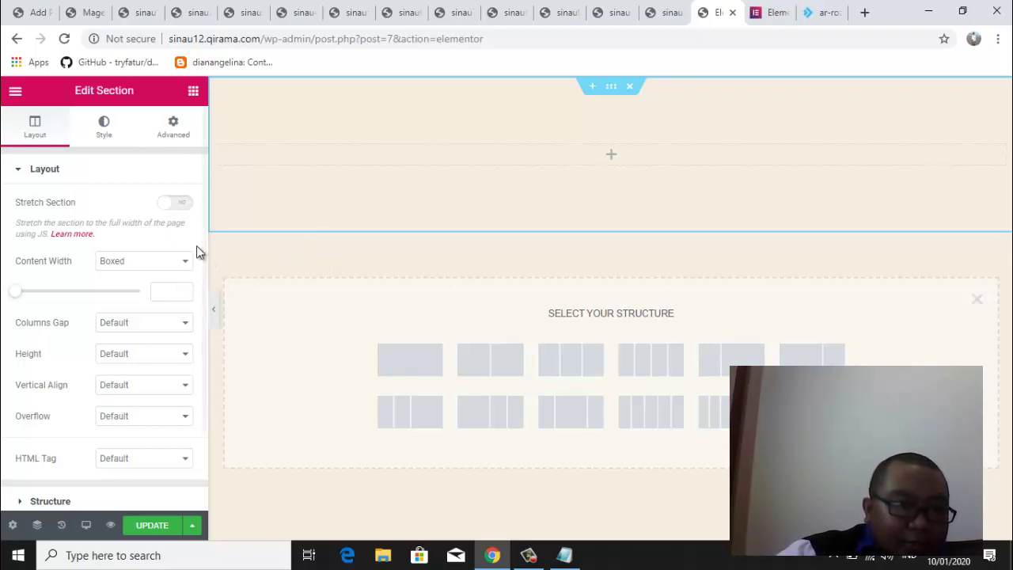
Open the Elements widget list from the empty column and scroll through the available widgets
left_click(611, 156)
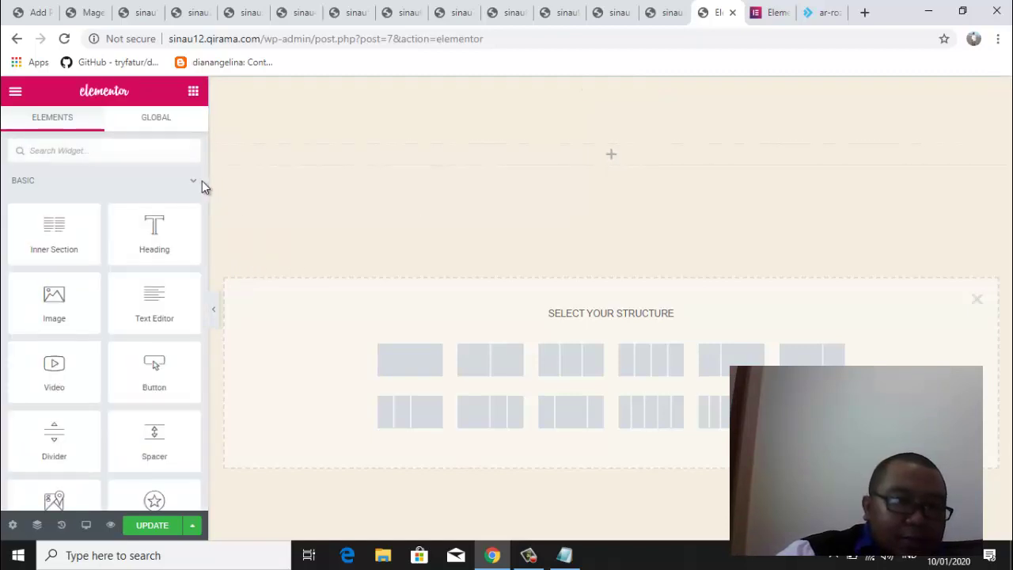
mouse_move(203, 181)
left_mouse_down()
mouse_move(201, 467)
mouse_move(208, 264)
mouse_move(198, 183)
left_mouse_up()
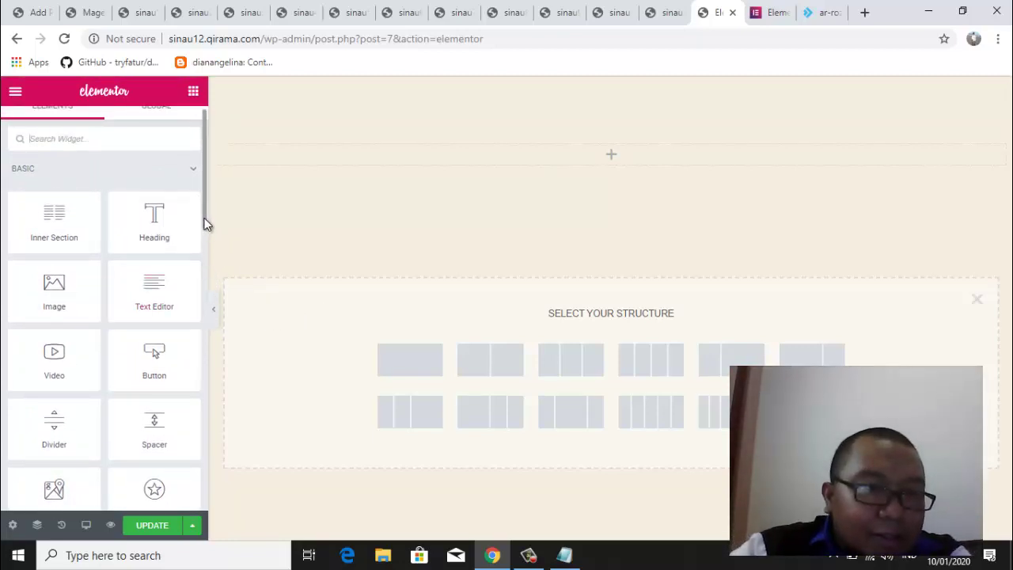
scroll(199, 258, "down", 1)
left_click_drag(198, 253, 206, 199)
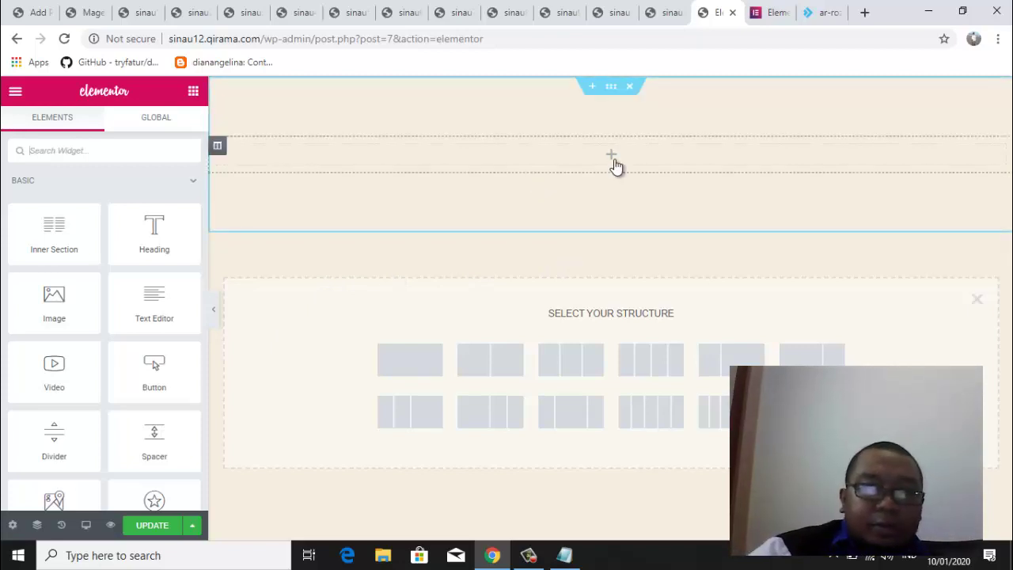
Add a second column and resize the section's columns to about 27.5% and 72.5% width
left_click(218, 149)
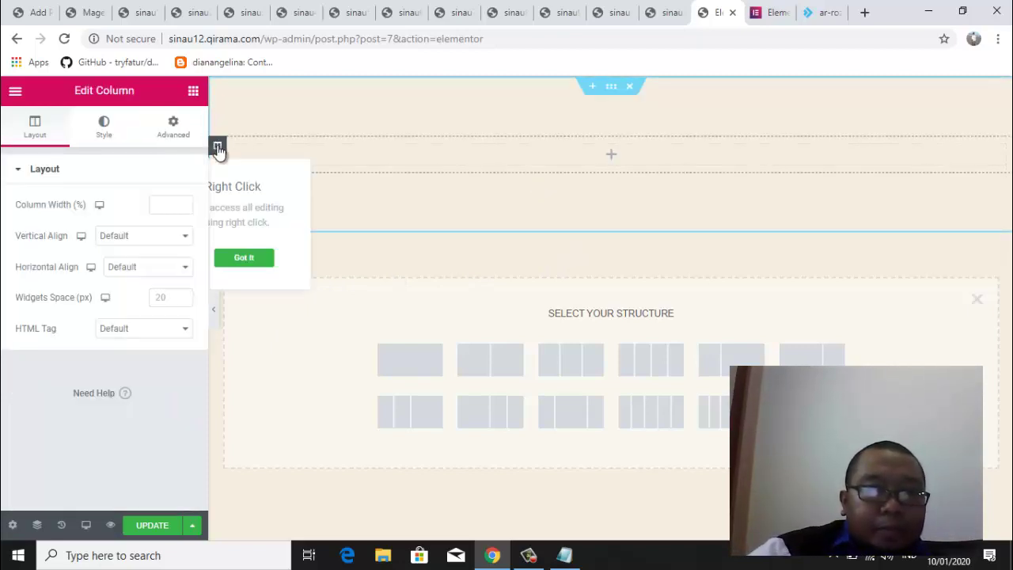
right_click(219, 150)
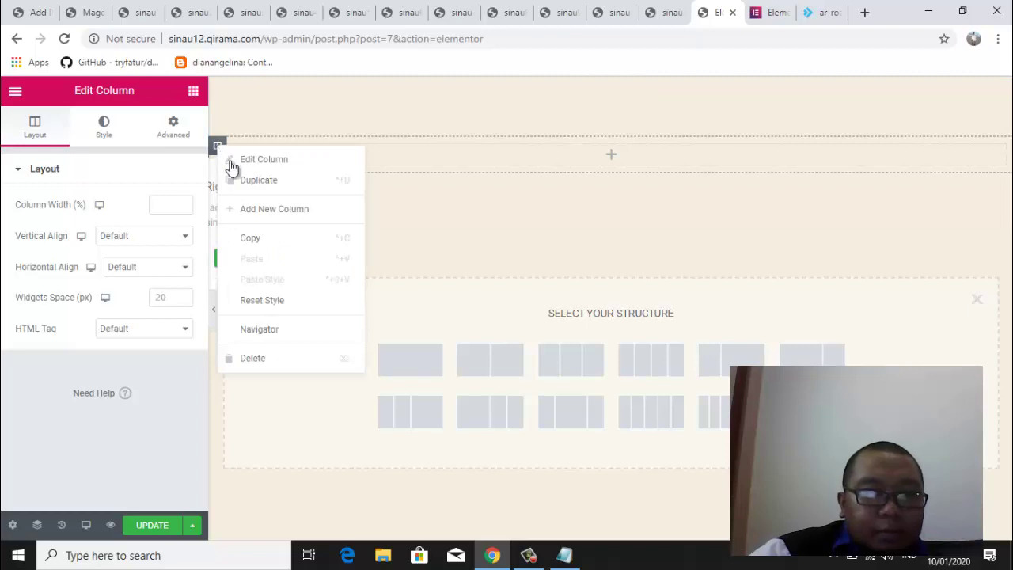
left_click(283, 219)
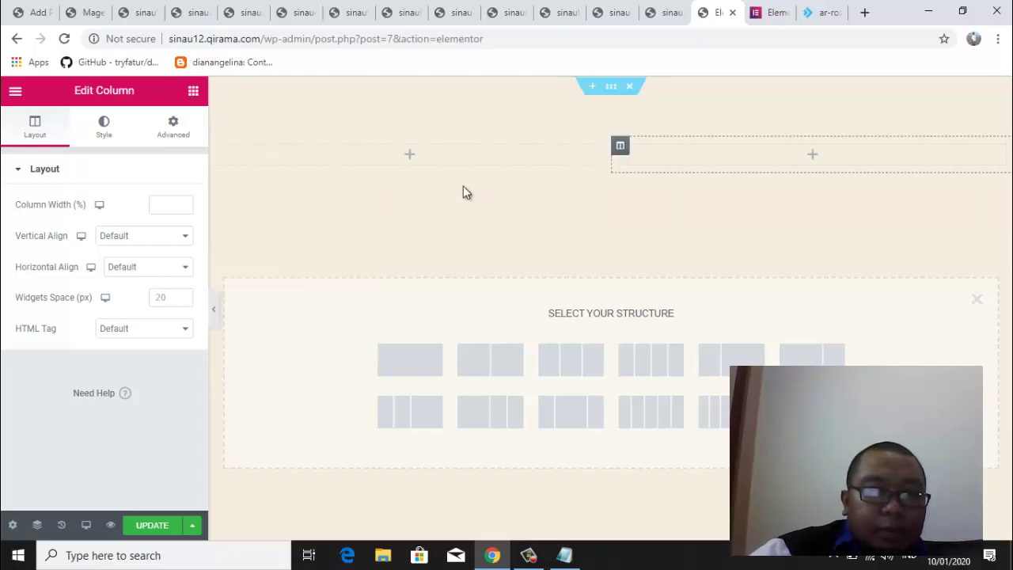
left_click_drag(611, 158, 430, 159)
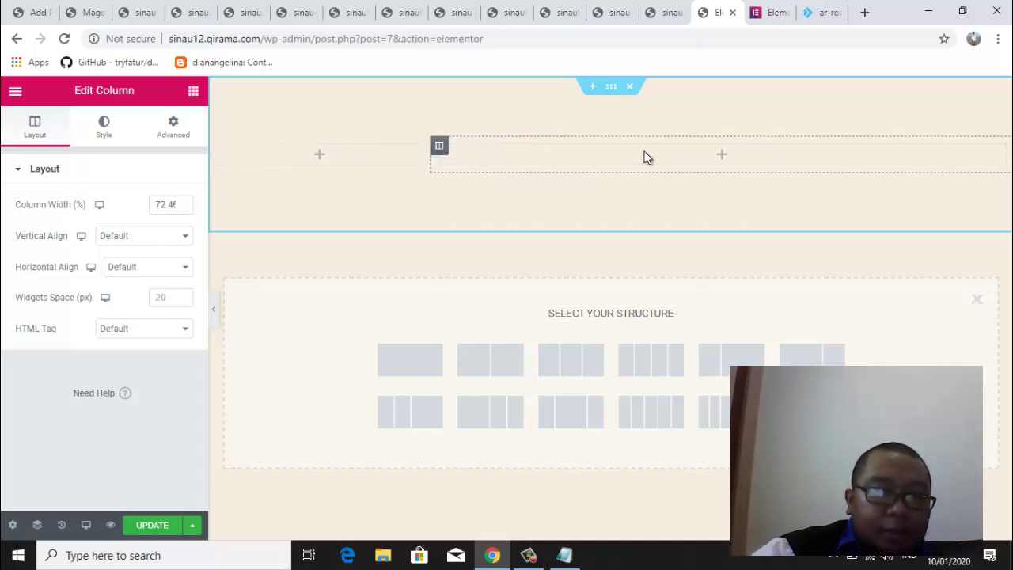
left_click(192, 93)
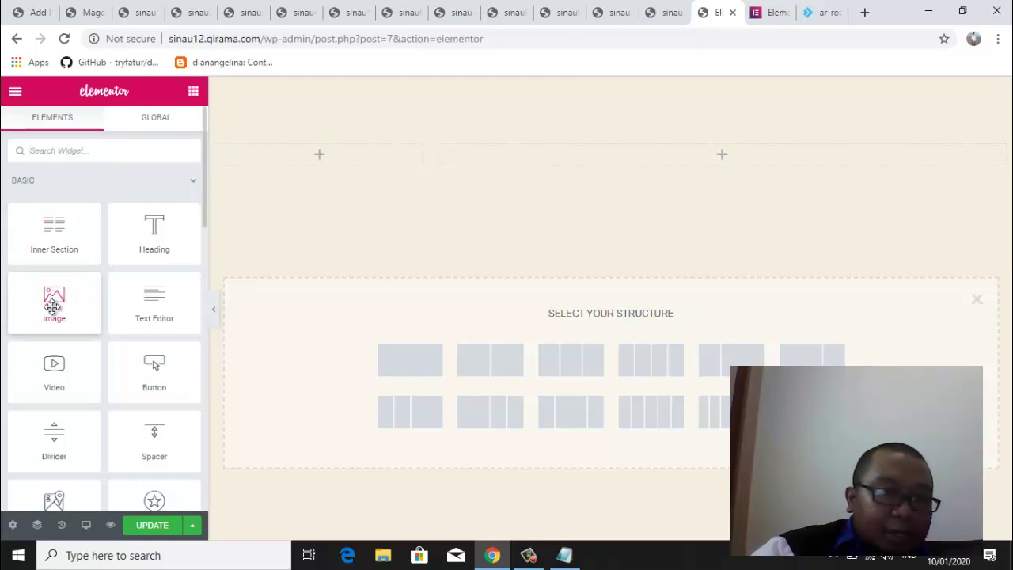
Place an Image widget in the left column and upload kominfomgt.png from Pictures to the media library
left_click_drag(84, 297, 325, 157)
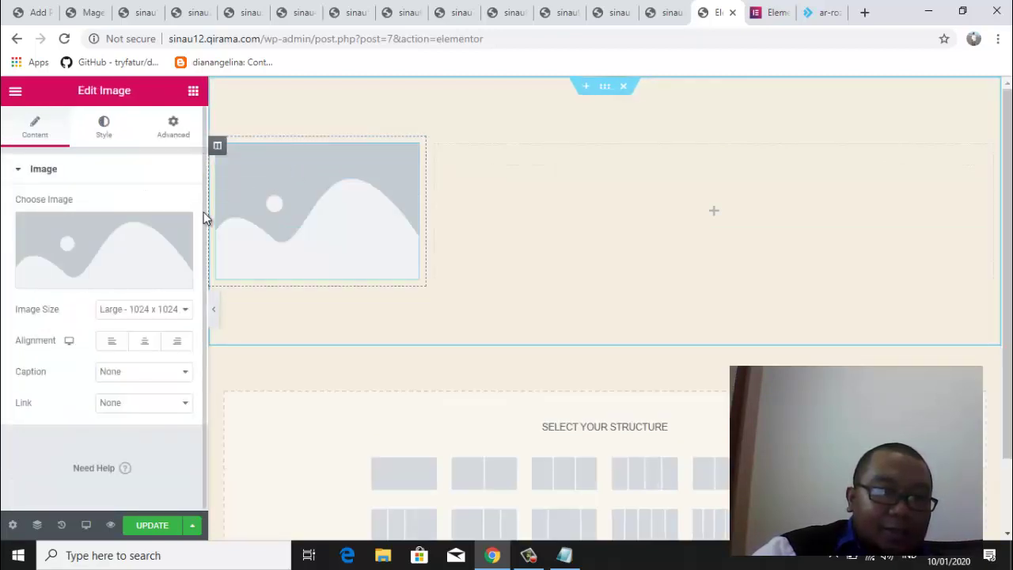
left_click(100, 283)
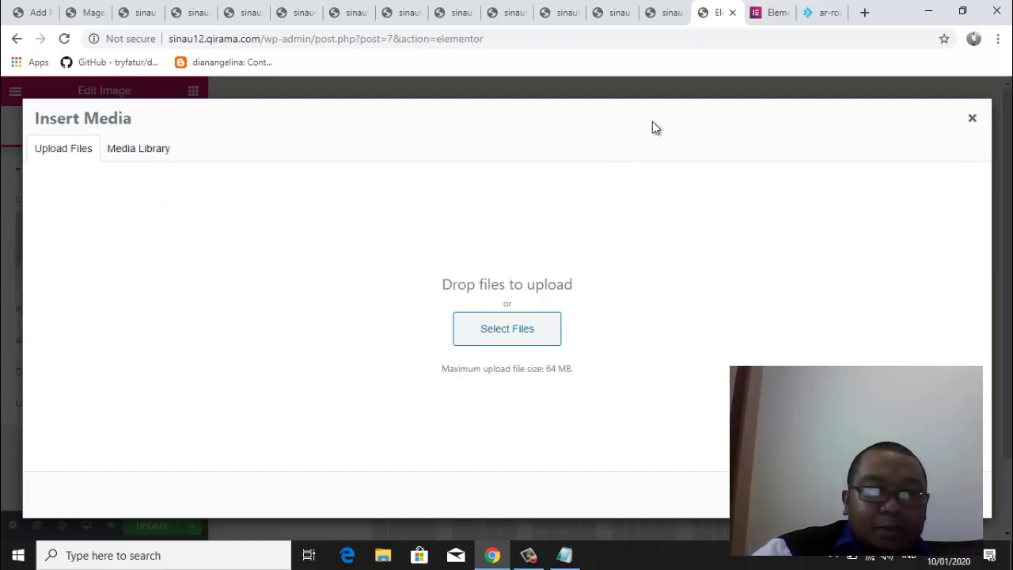
left_click(518, 341)
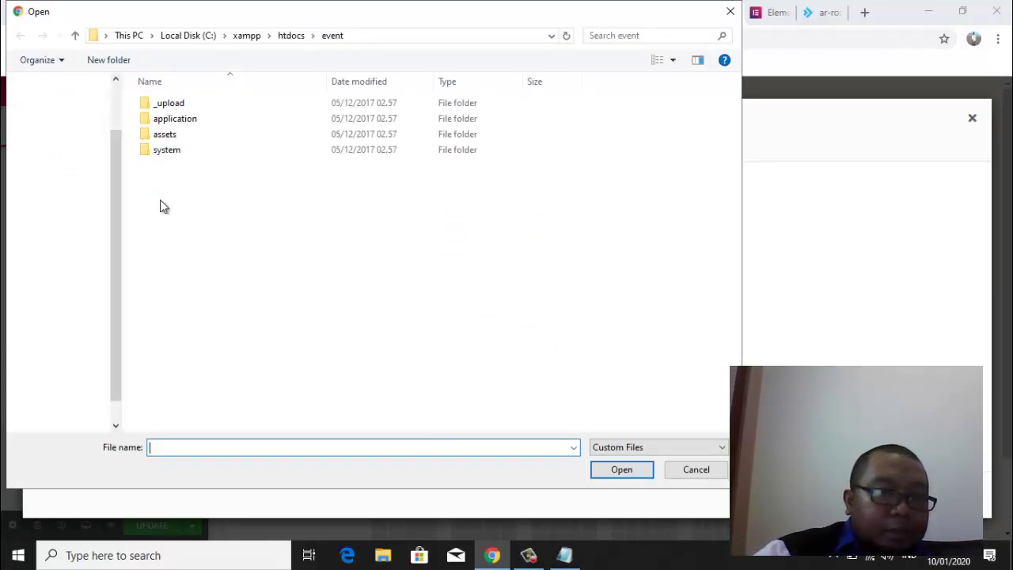
left_click_drag(116, 197, 119, 167)
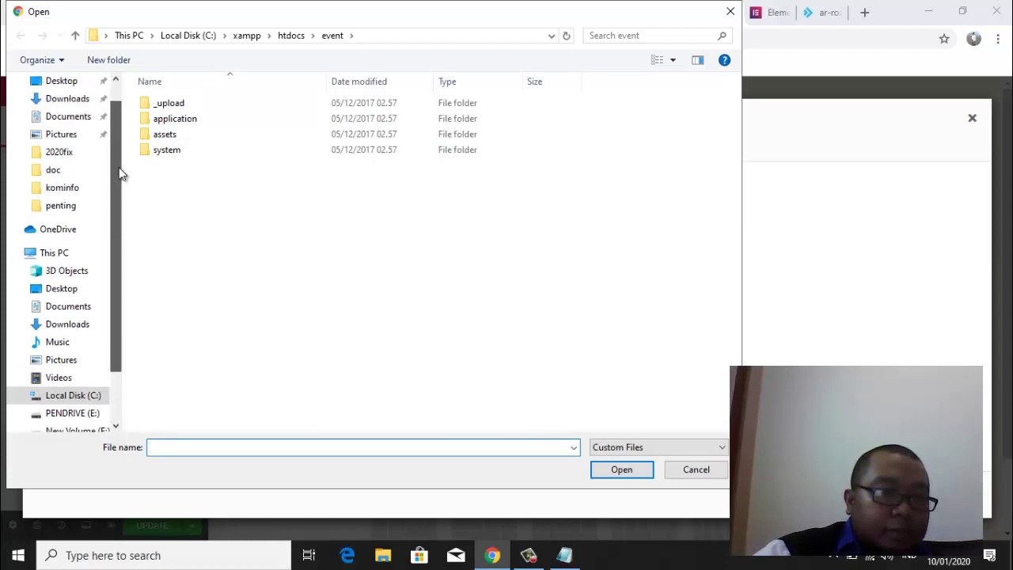
left_click(54, 132)
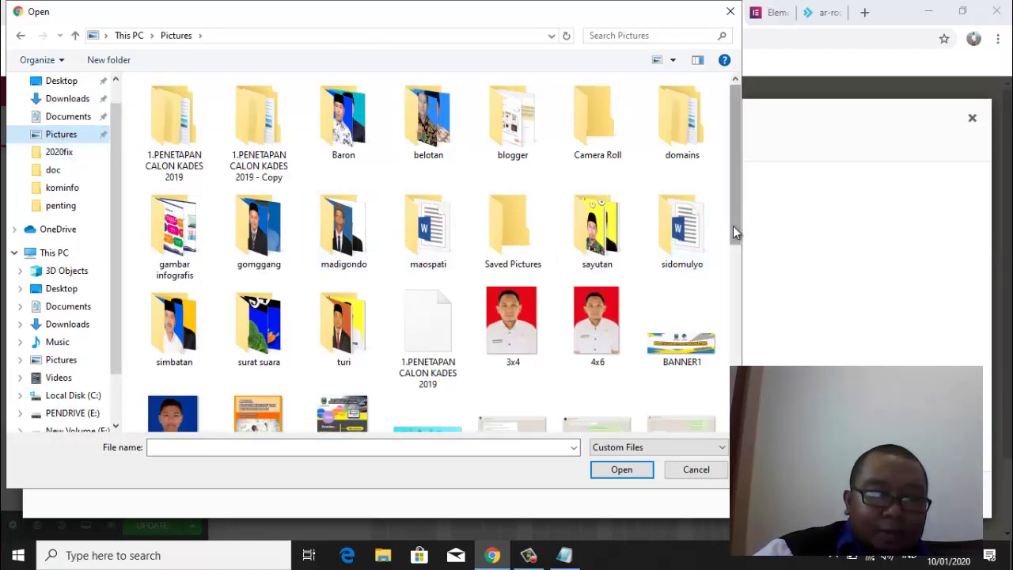
scroll(733, 238, "down", 3)
scroll(734, 348, "down", 2)
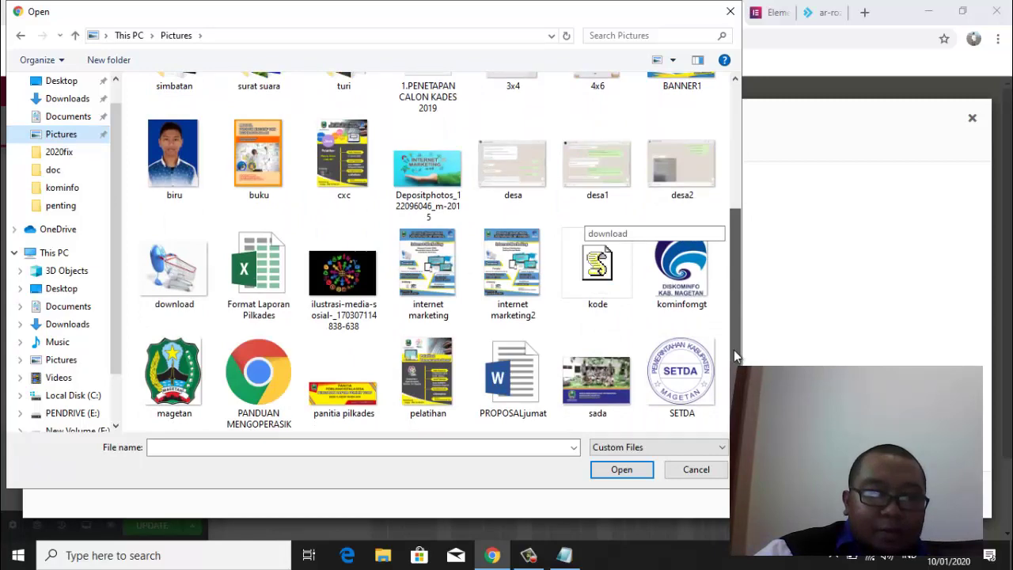
left_click(681, 271)
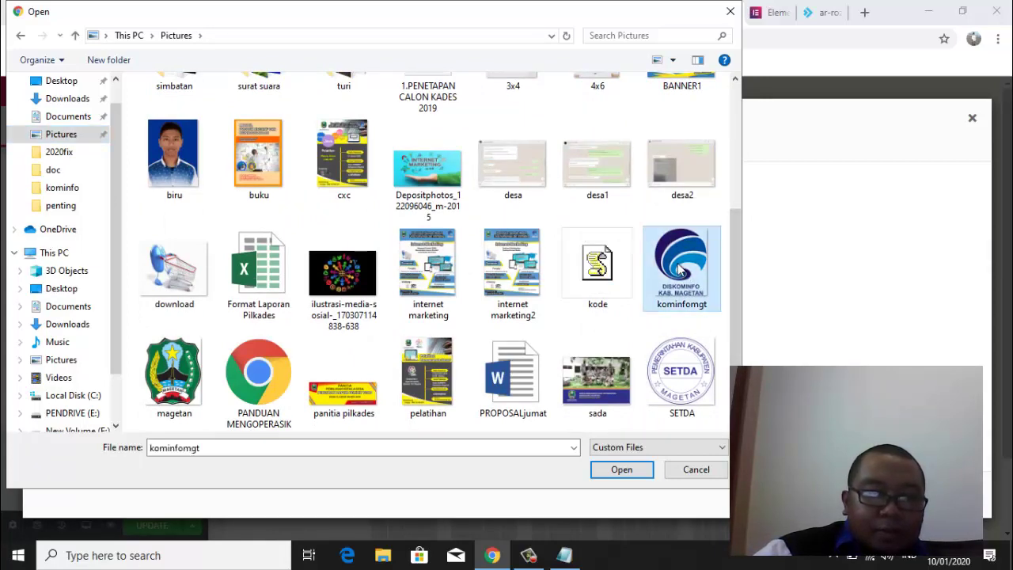
left_click(624, 474)
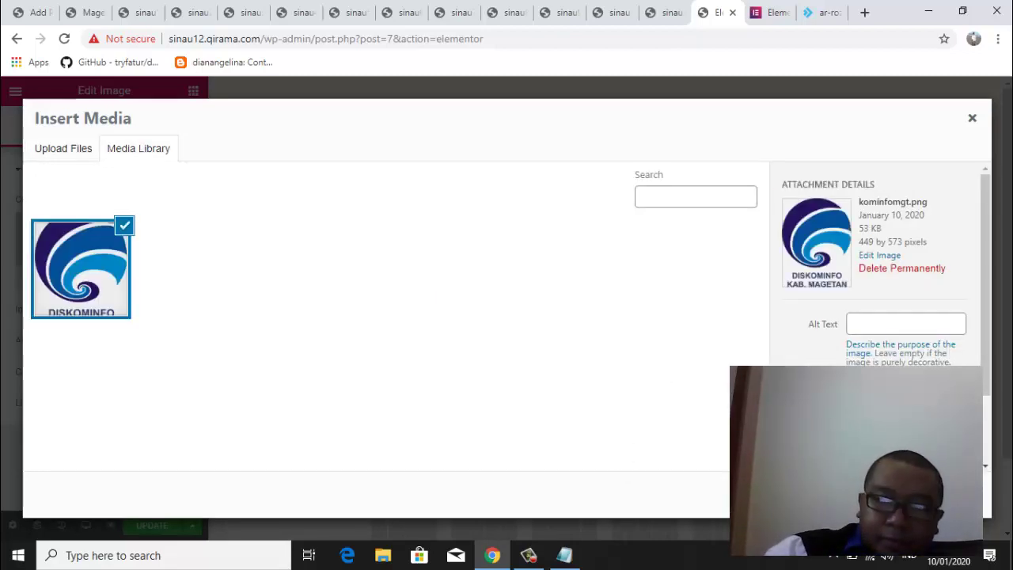
Insert kominfomgt.png into the left column's Image widget at Large 1024 size
key("Escape")
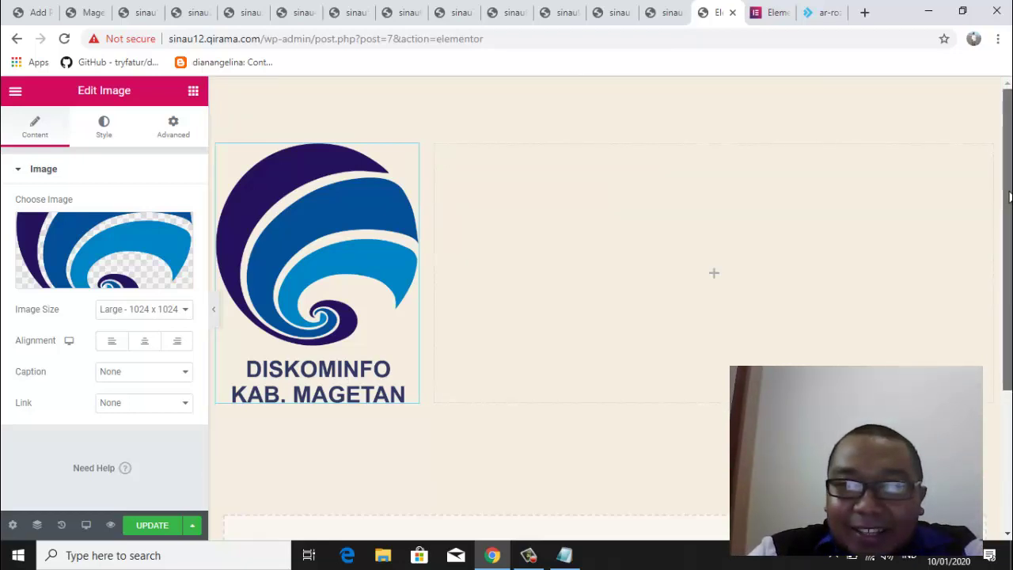
scroll(1009, 197, "down", 1)
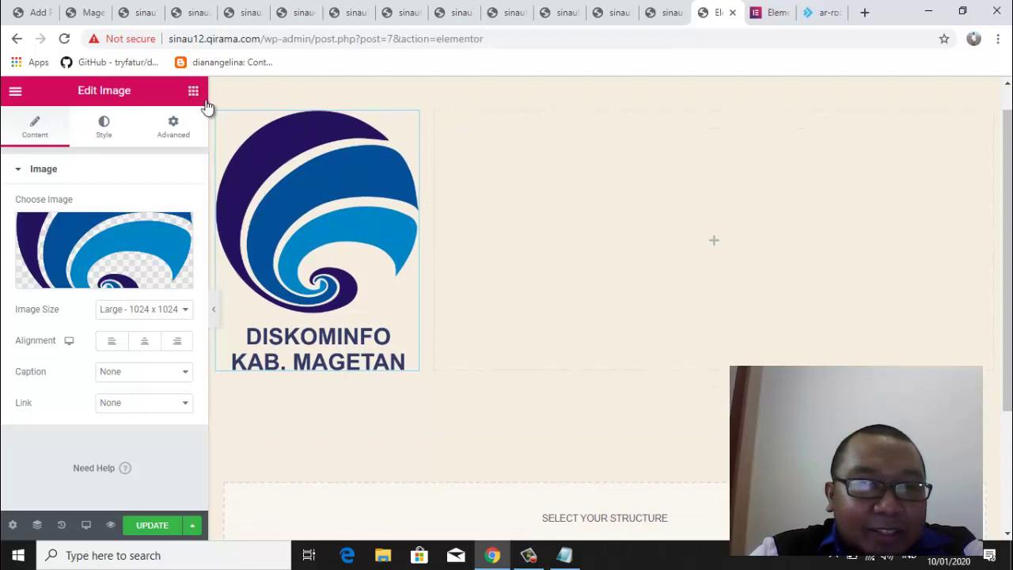
left_click_drag(440, 250, 297, 364)
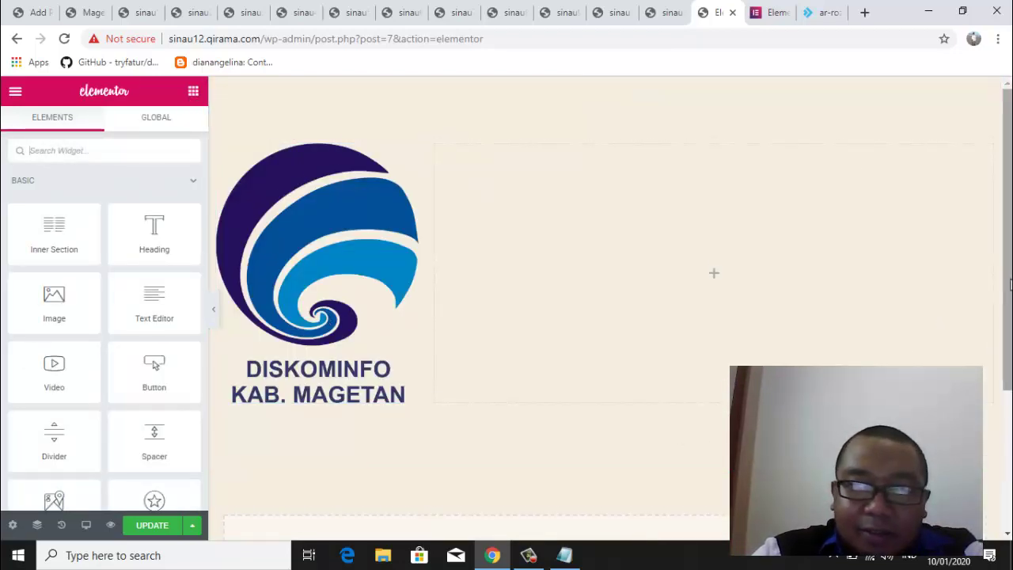
Drop a Heading widget into the right column and change its title to 'Kominfo Magetan'
left_click_drag(1009, 285, 1007, 253)
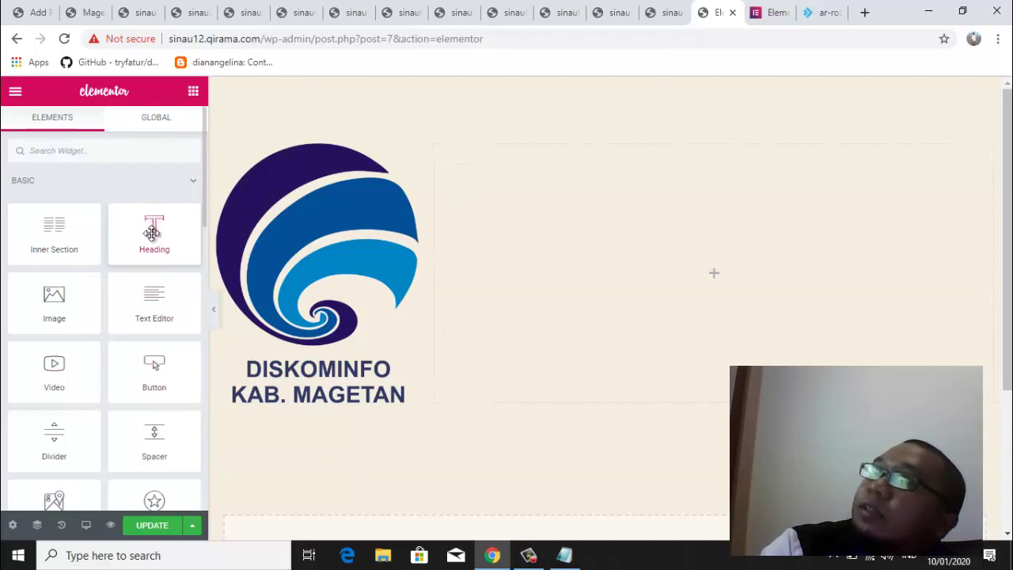
left_click_drag(155, 230, 704, 275)
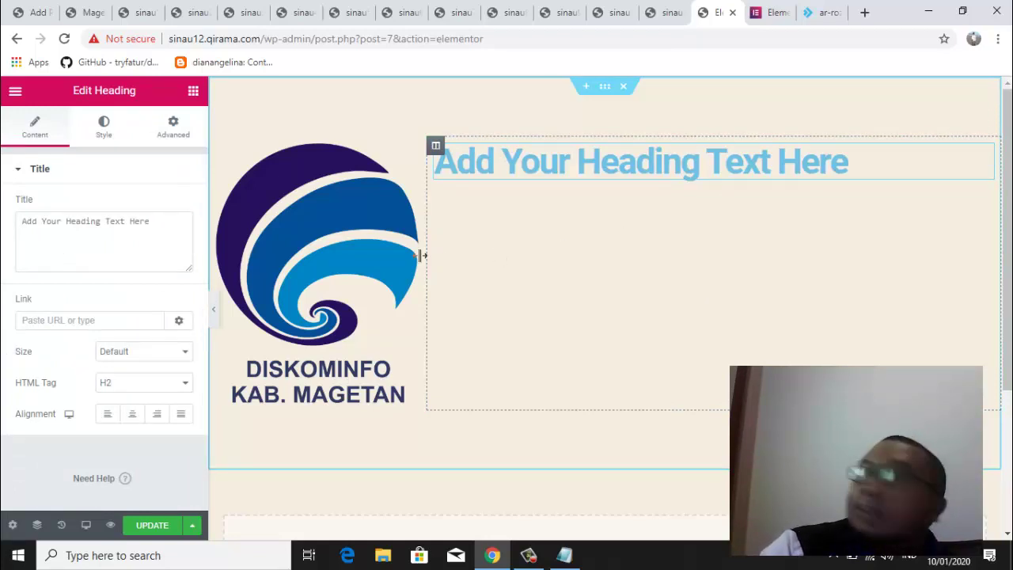
double_click(158, 223)
left_click(158, 224)
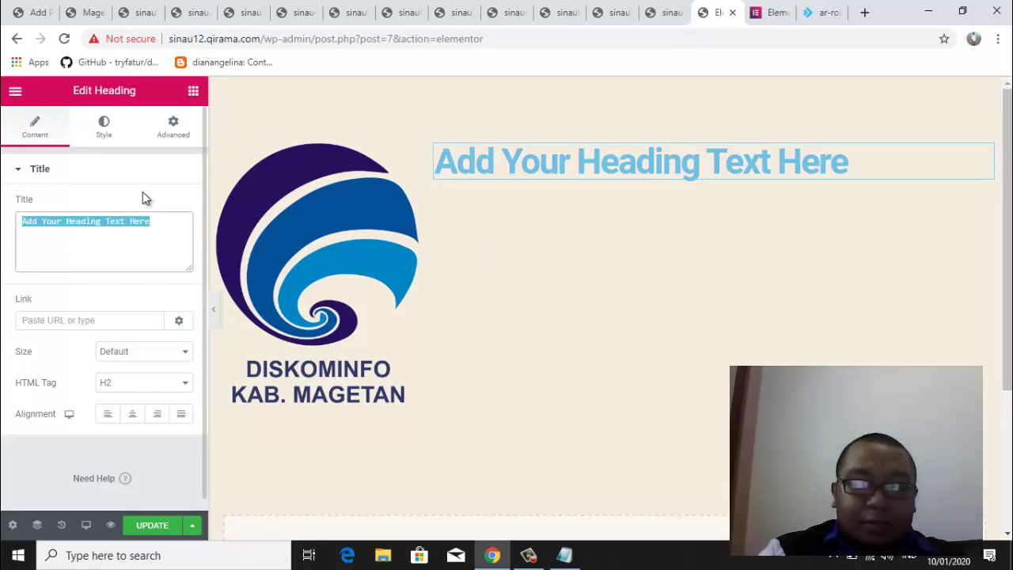
type("Kominfo ")
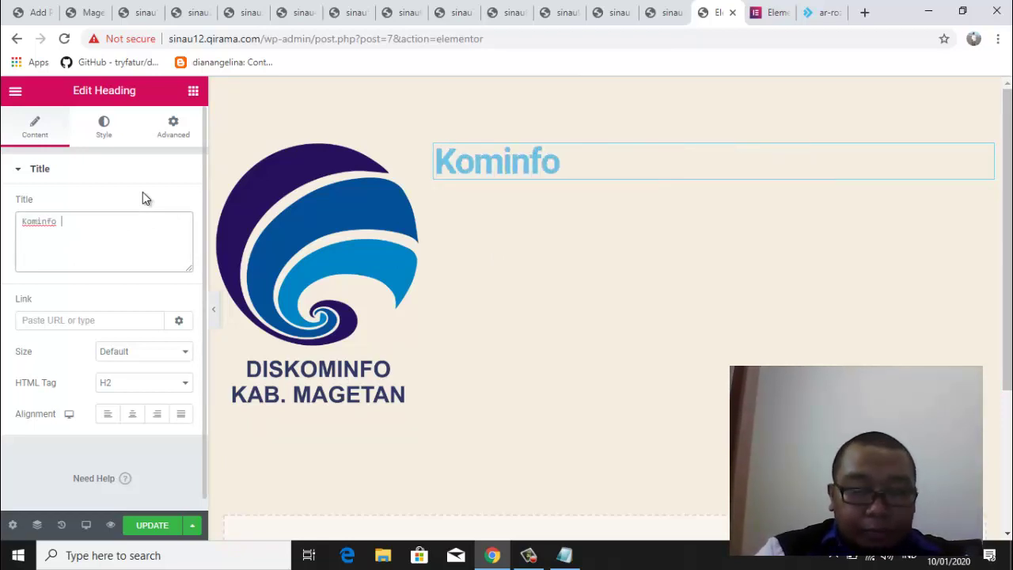
type("Magetan")
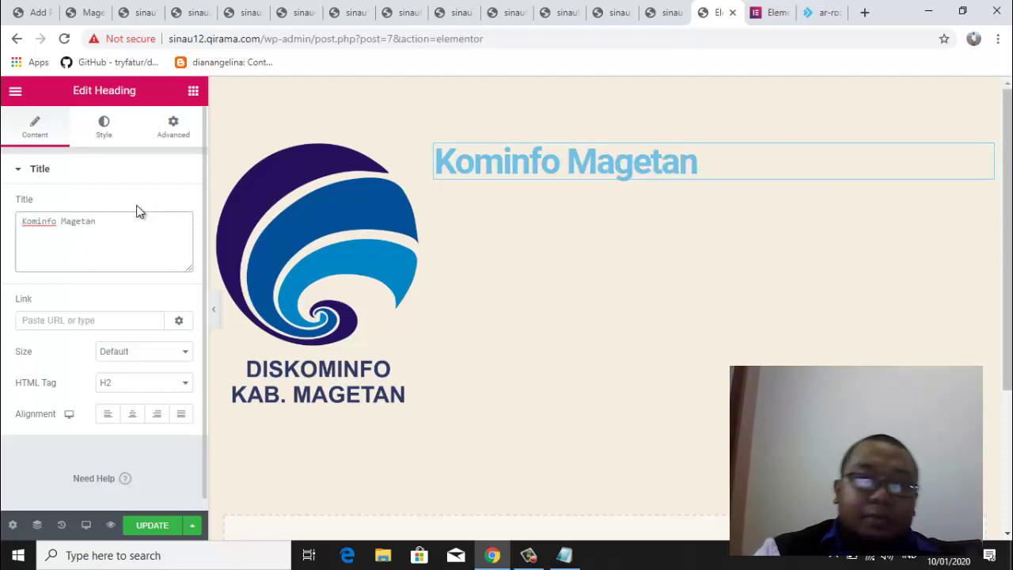
left_click(71, 307)
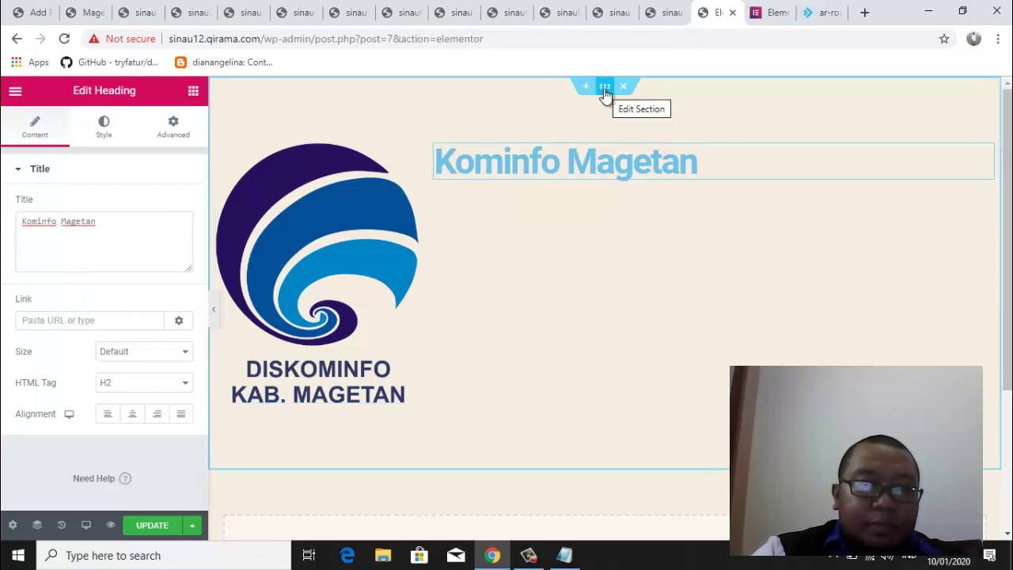
Set the logo-and-heading section's Vertical Align to Middle and dismiss the new-section structure picker
left_click(191, 93)
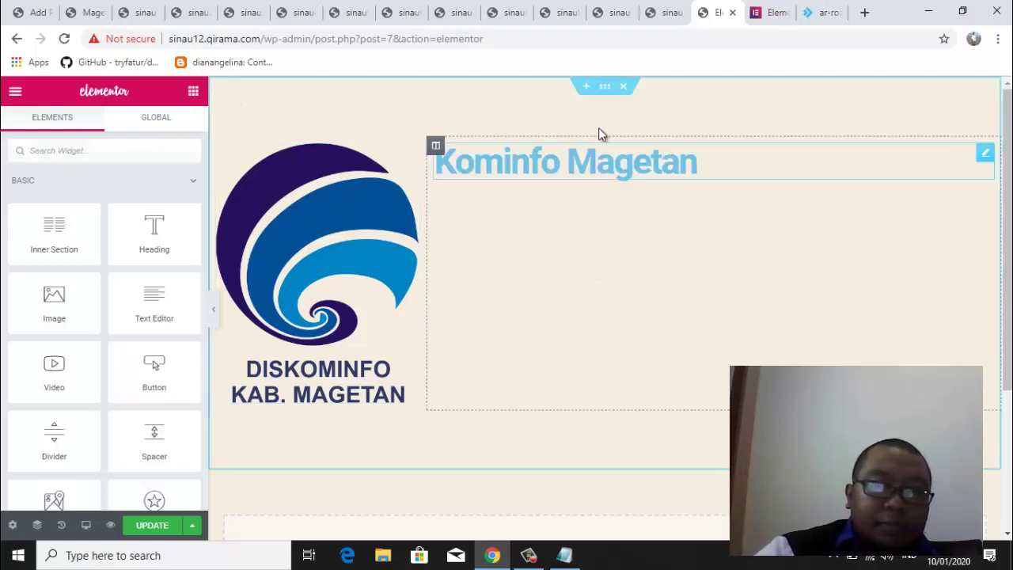
left_click(607, 94)
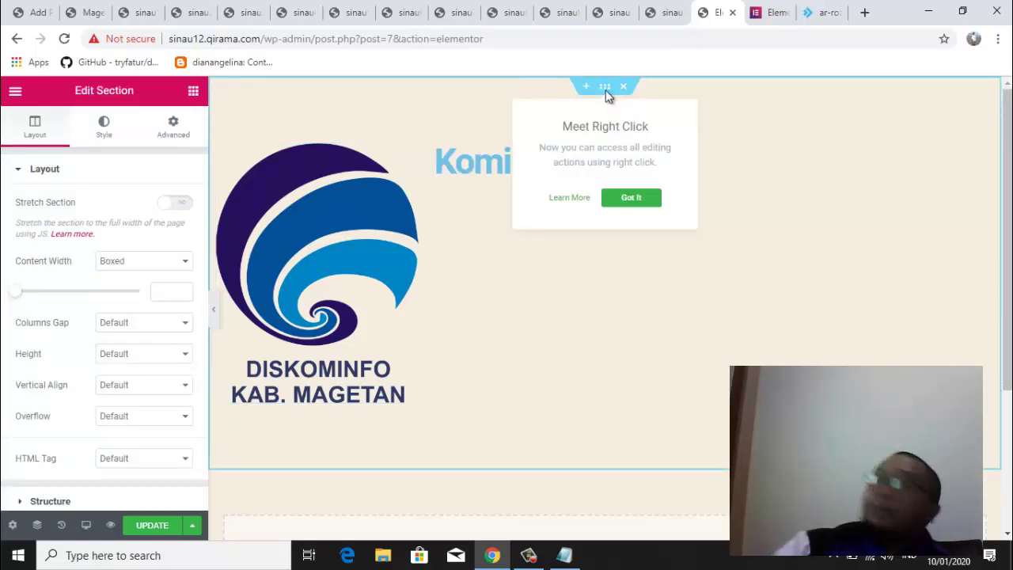
left_click(534, 332)
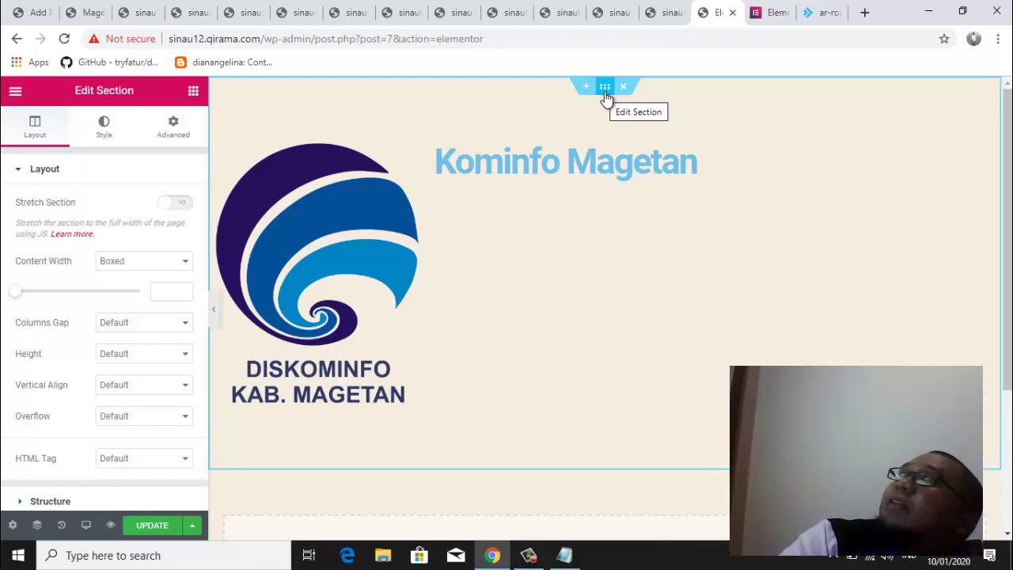
left_click(605, 92)
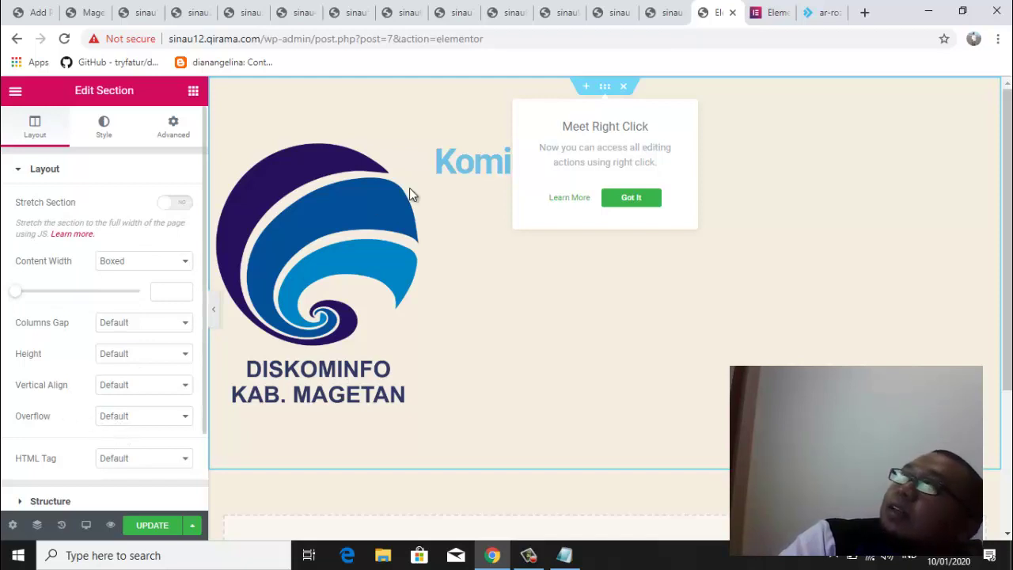
left_click(466, 242)
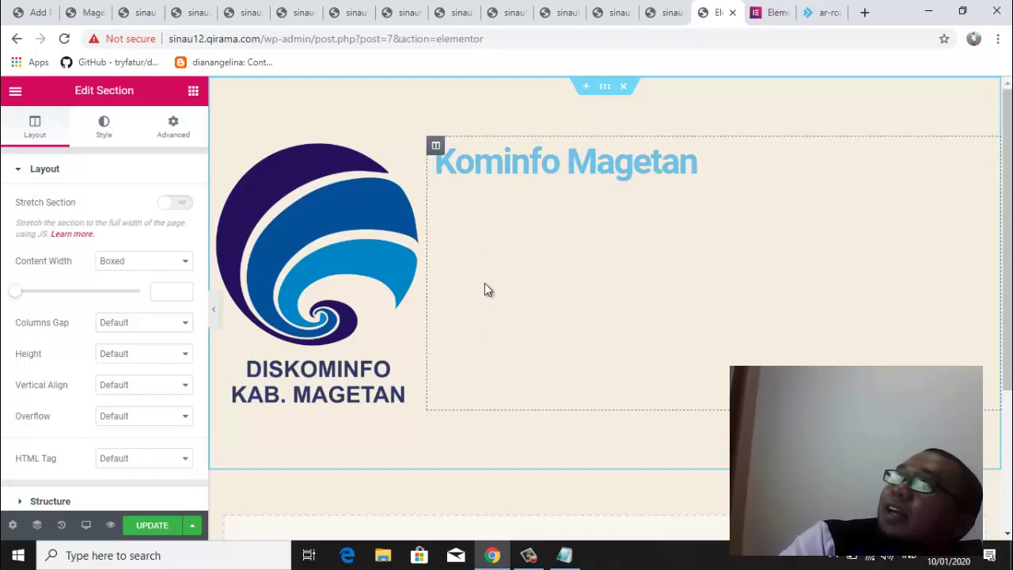
left_click(119, 386)
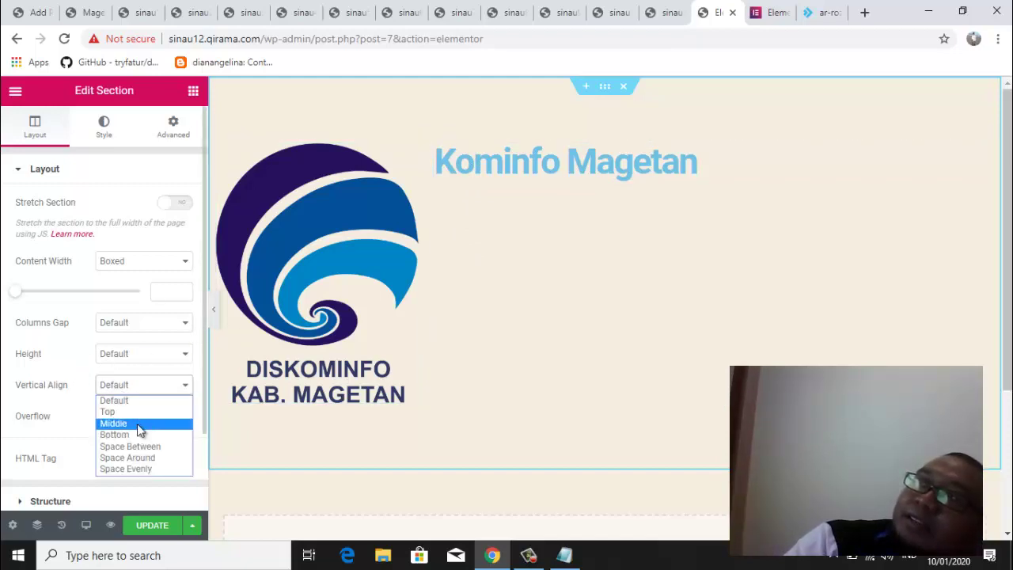
left_click(139, 425)
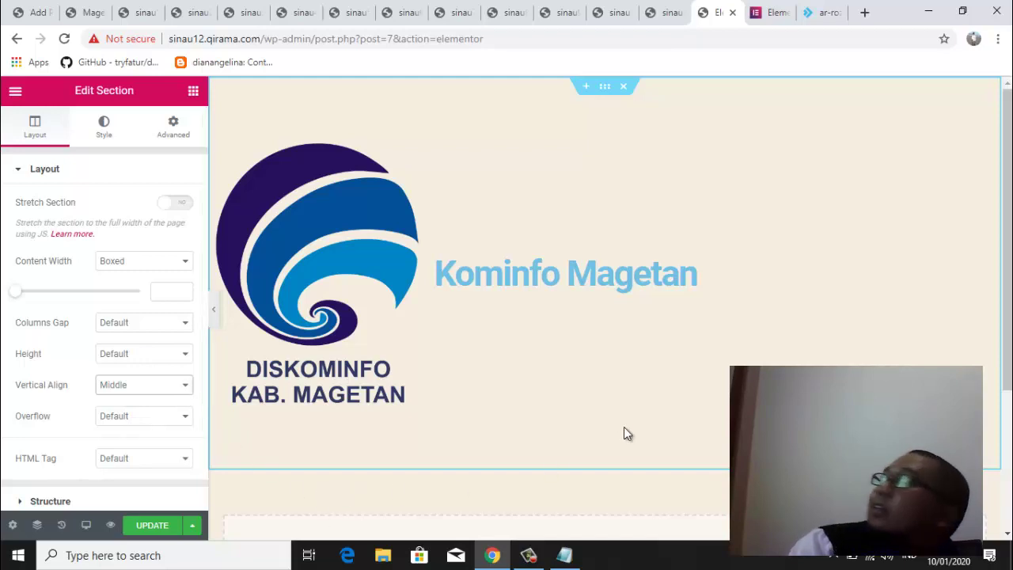
left_click_drag(1009, 282, 1009, 440)
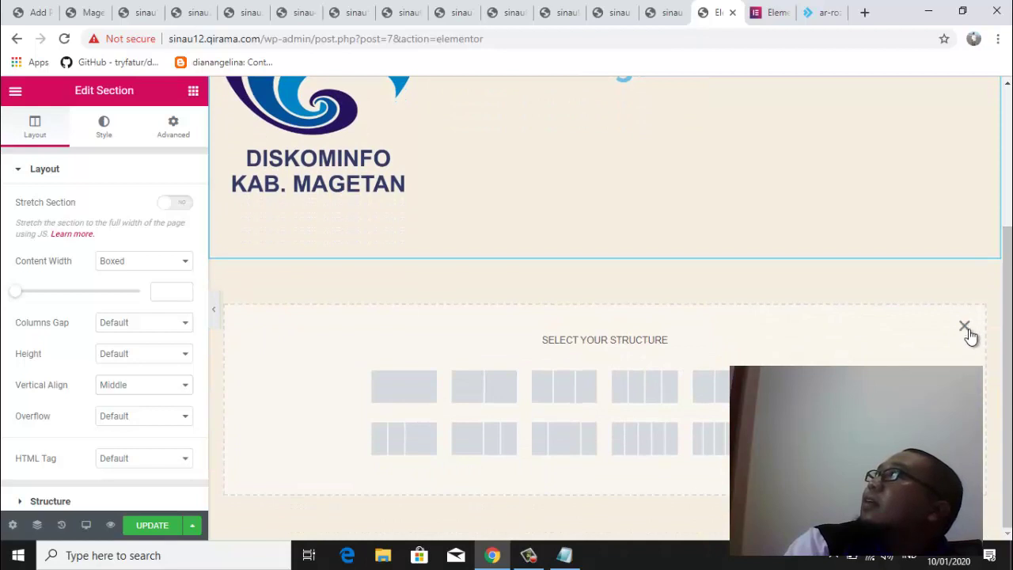
left_click(964, 327)
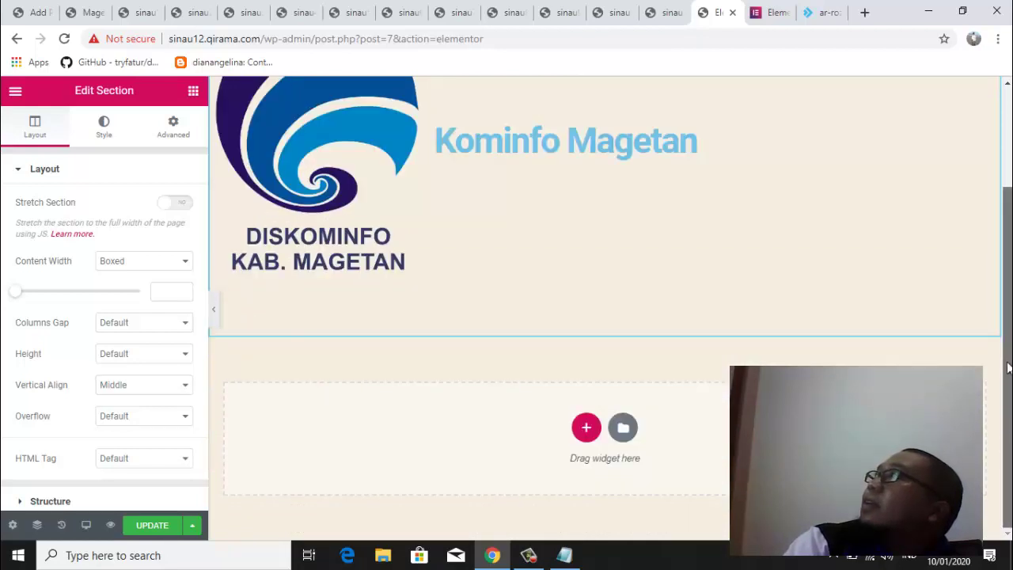
scroll(1009, 367, "up", 1)
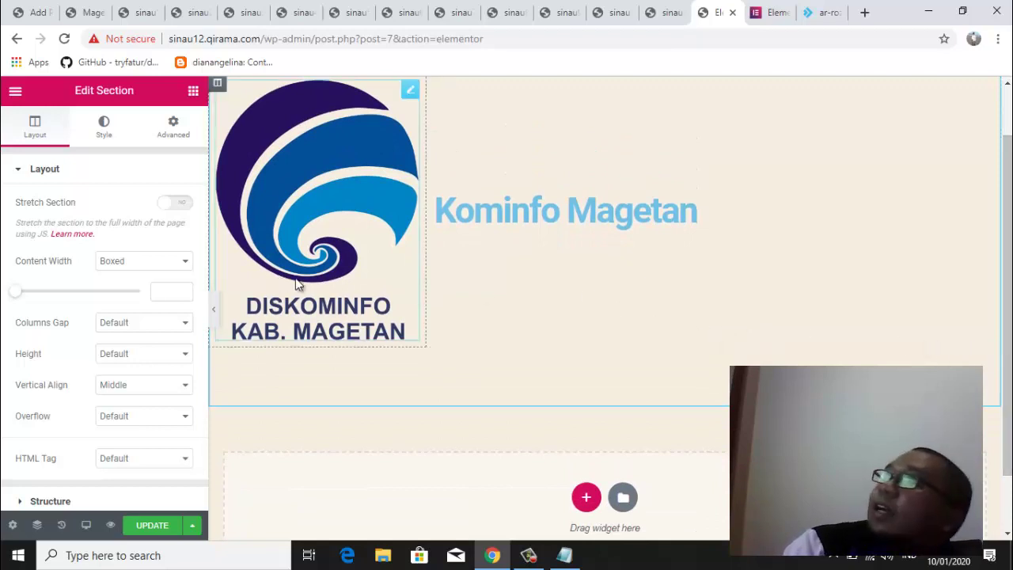
Delete the Diskominfo logo and drop a new empty Image widget into the left column
left_click(193, 94)
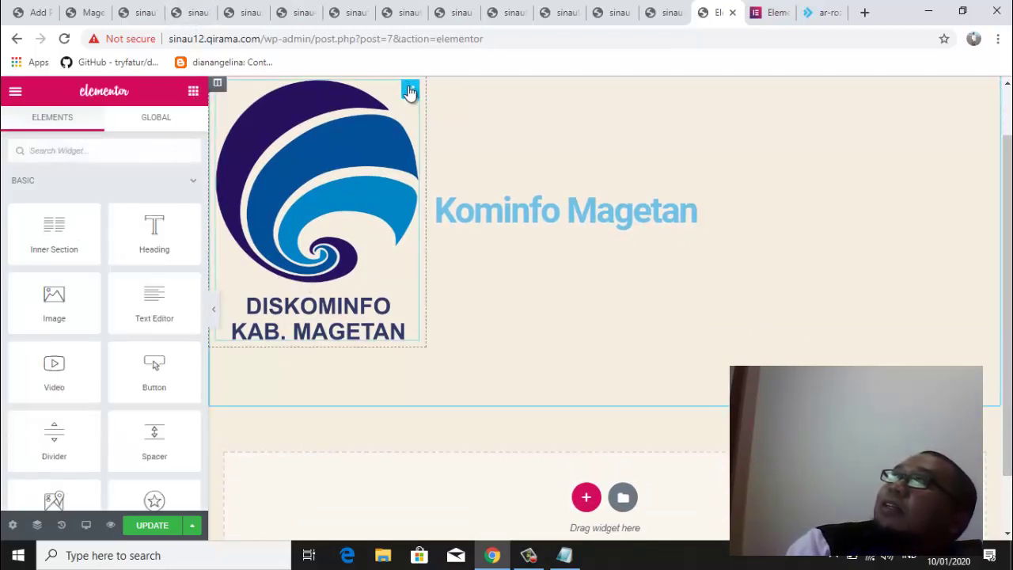
right_click(409, 92)
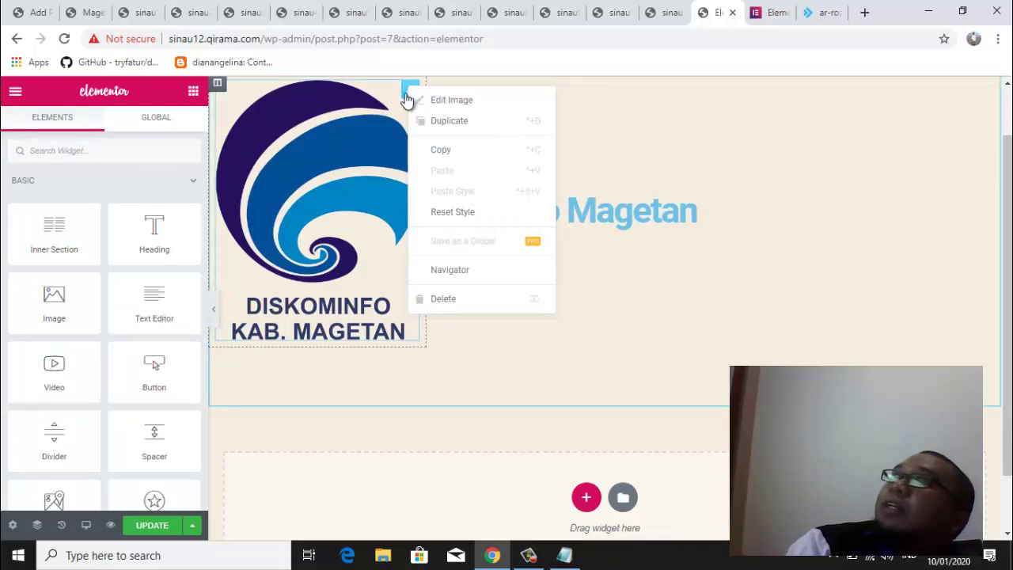
left_click(478, 308)
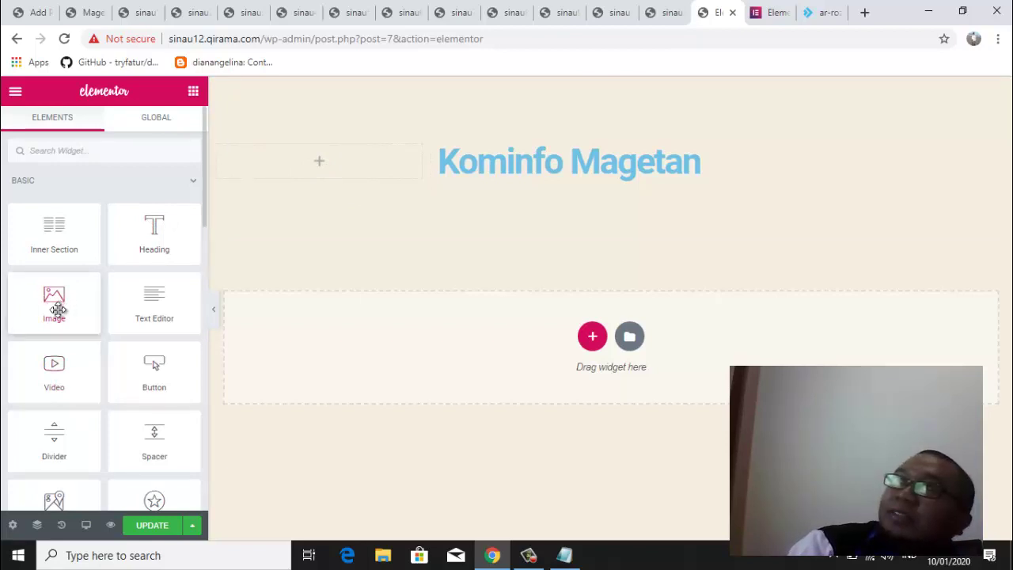
left_click_drag(57, 309, 330, 159)
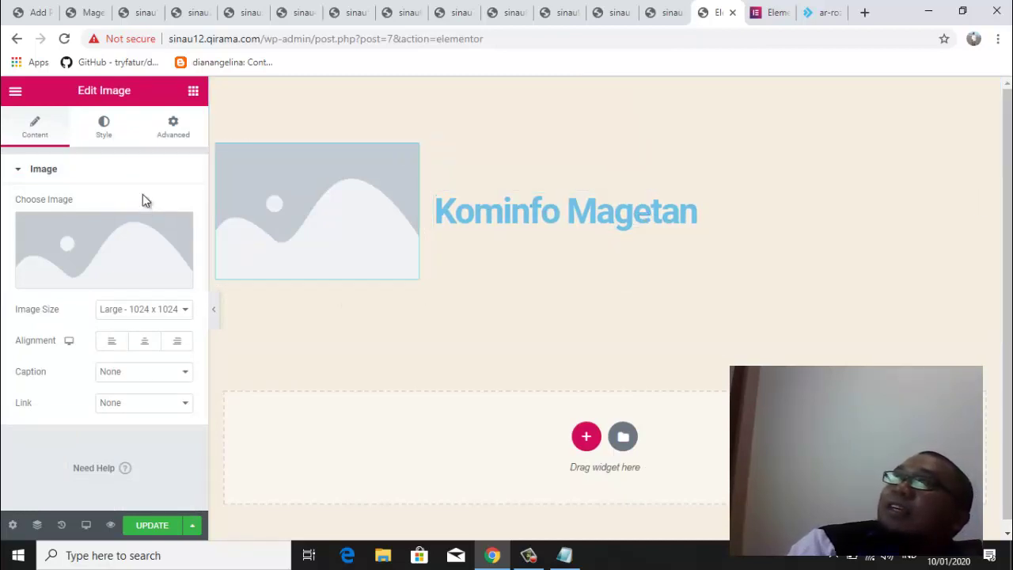
left_click(190, 92)
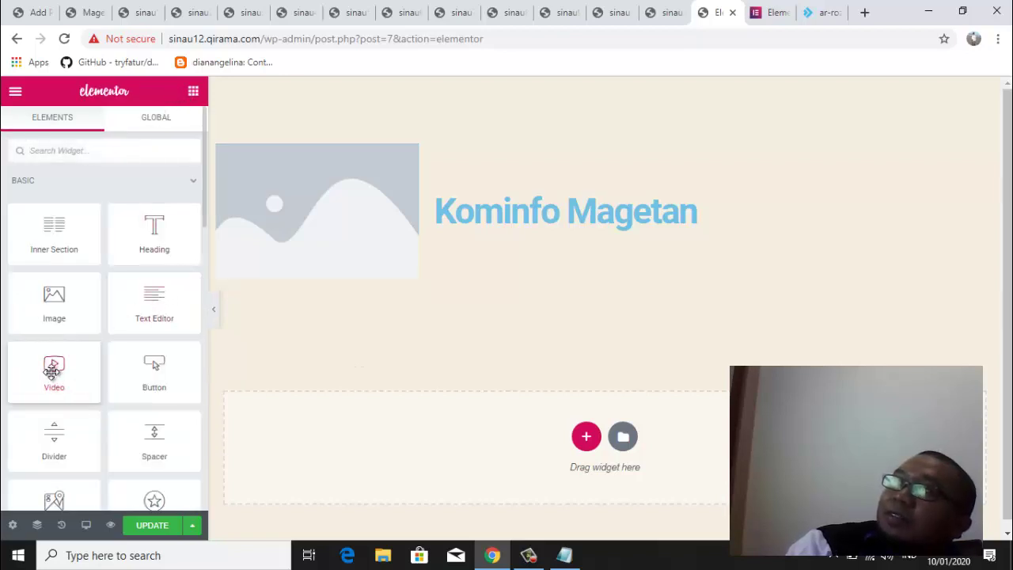
Drag a Video widget into the right column beneath the Kominfo Magetan heading
left_click_drag(54, 384, 575, 230)
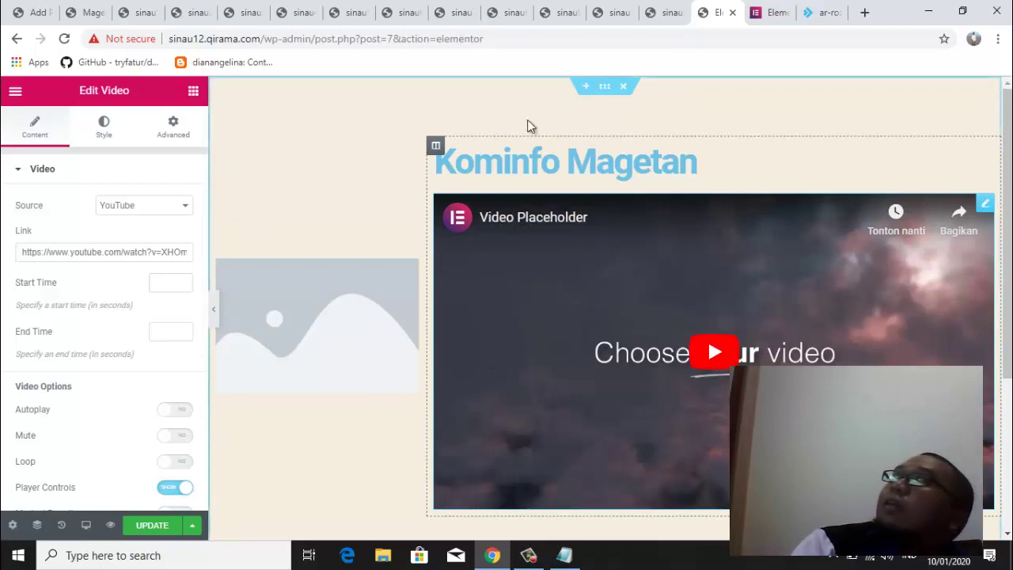
left_click_drag(1008, 374, 1008, 511)
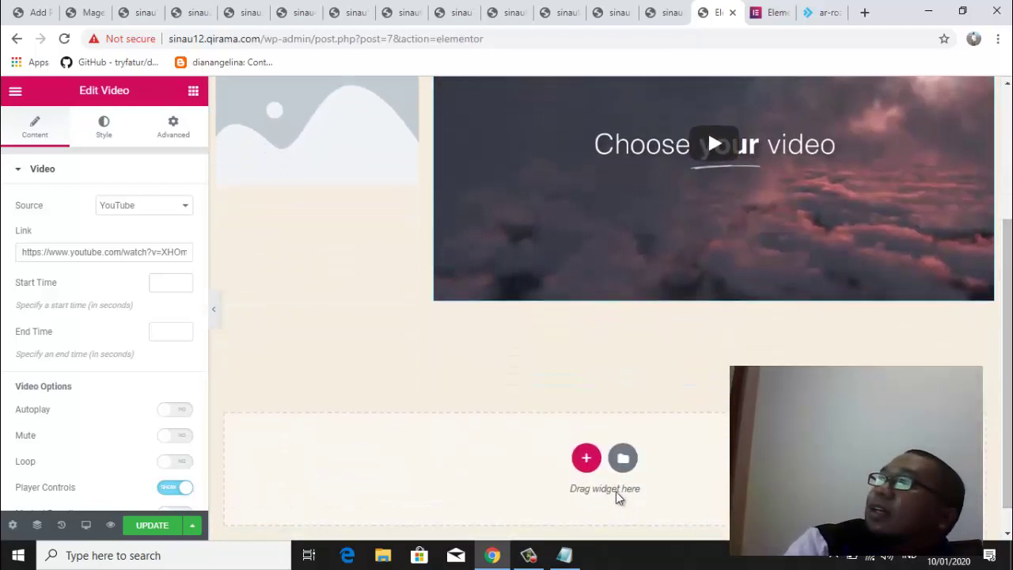
Add an empty single-column section below the logo, heading and video section
left_click(585, 459)
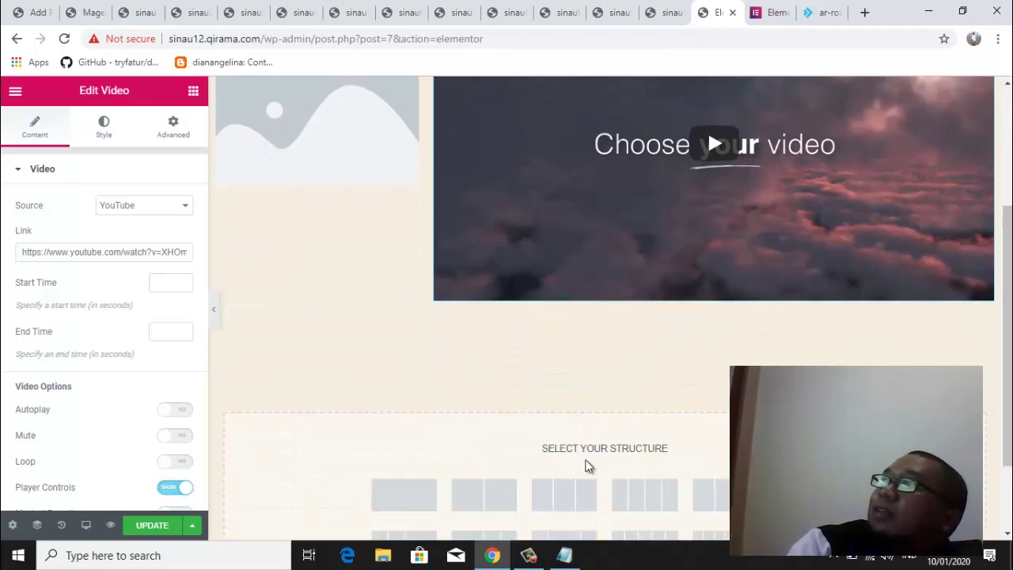
scroll(1005, 427, "down", 1)
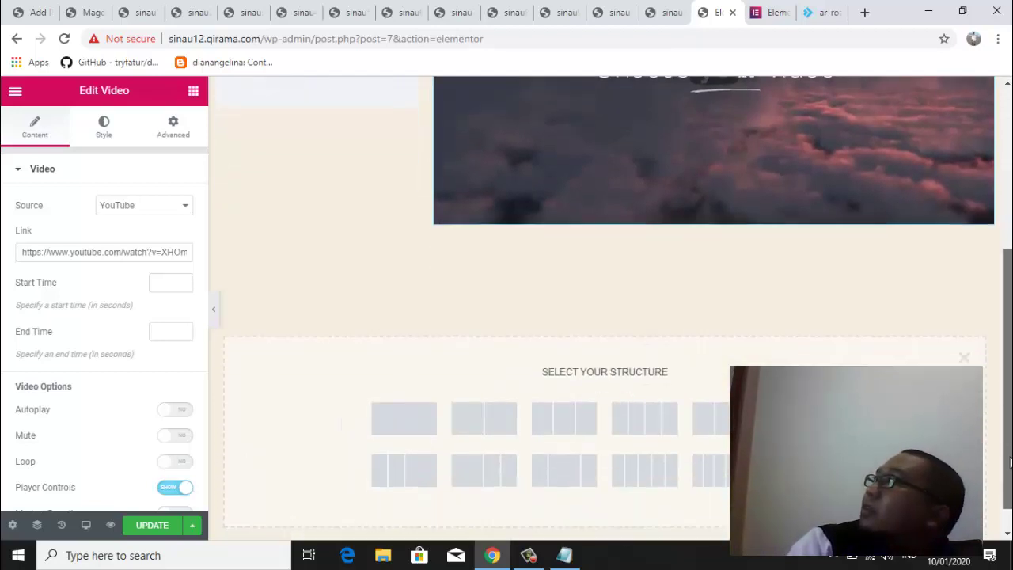
left_click(410, 410)
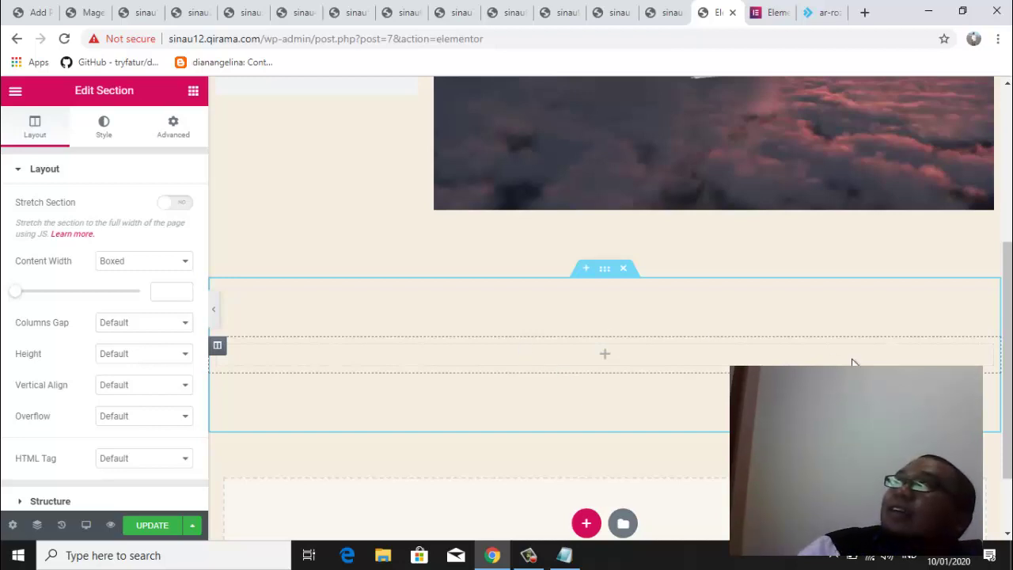
left_click_drag(1008, 385, 1009, 241)
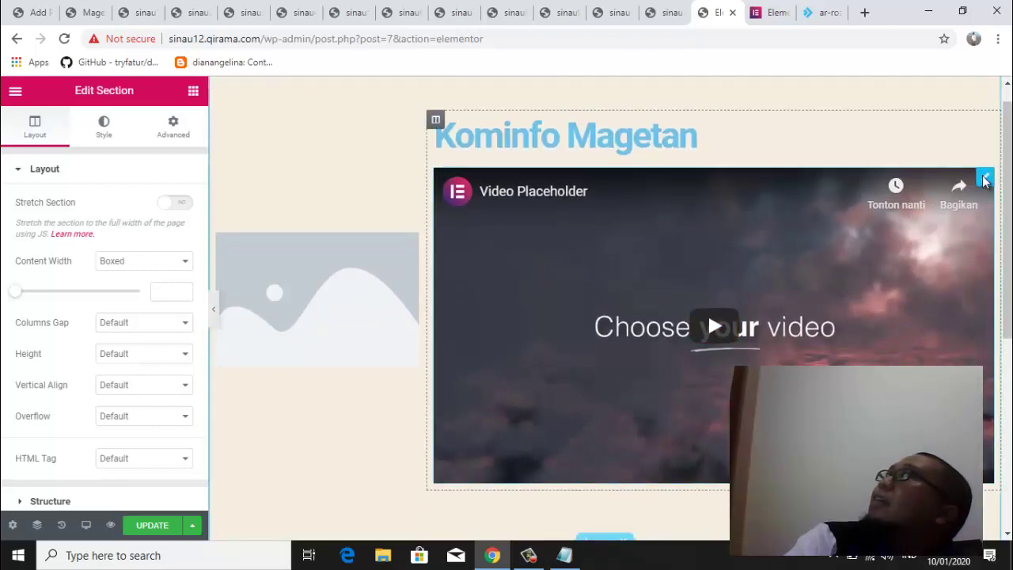
Delete the video block and the old image widget, then drop a fresh Image widget into the left column
right_click(983, 181)
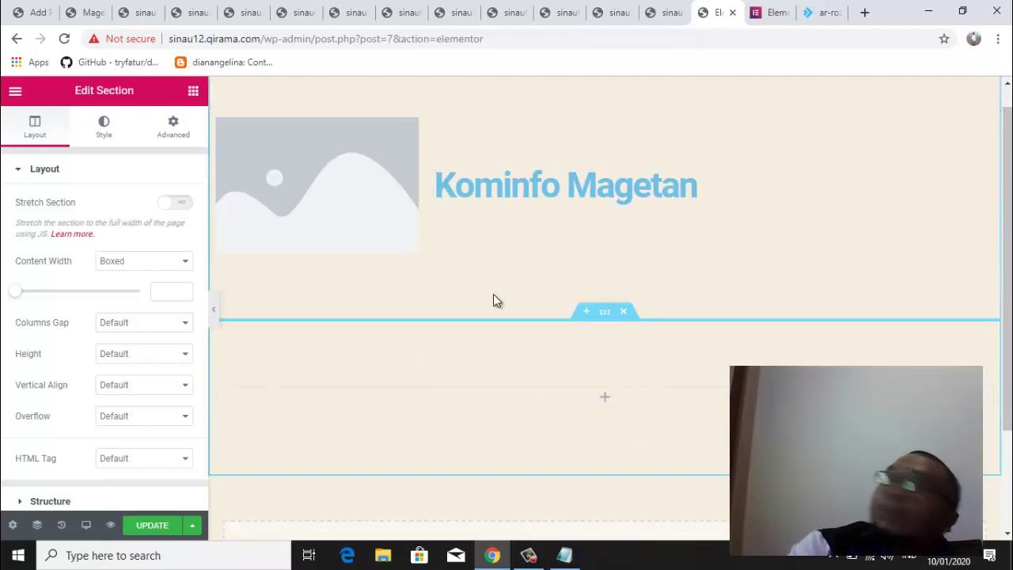
left_click(308, 177)
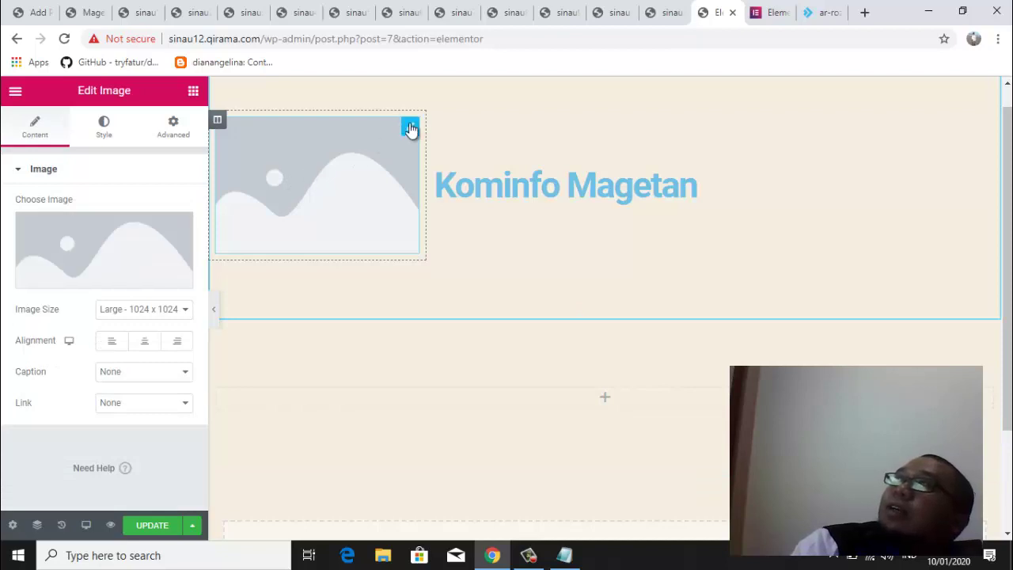
left_click(410, 126)
right_click(410, 126)
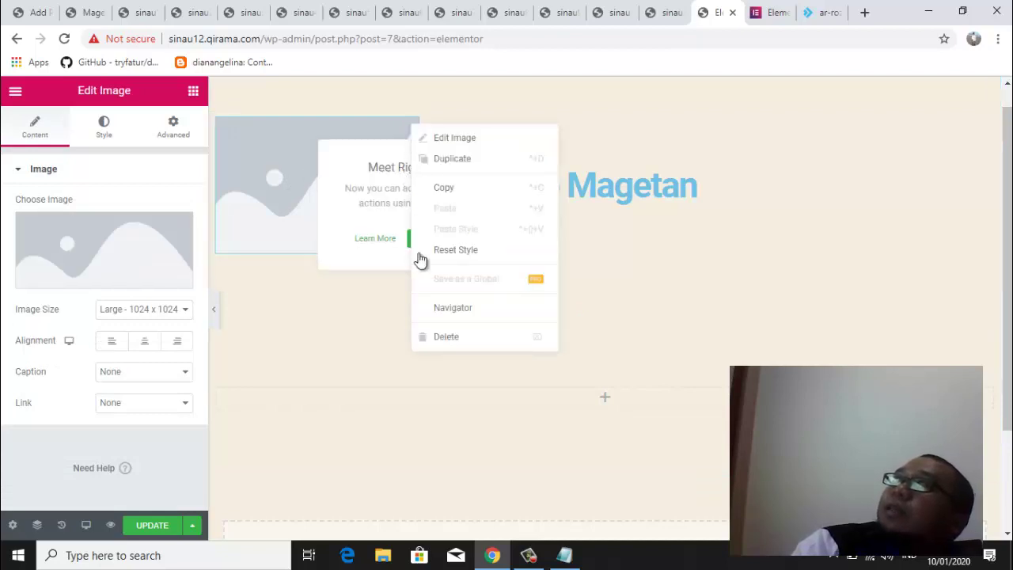
left_click(468, 345)
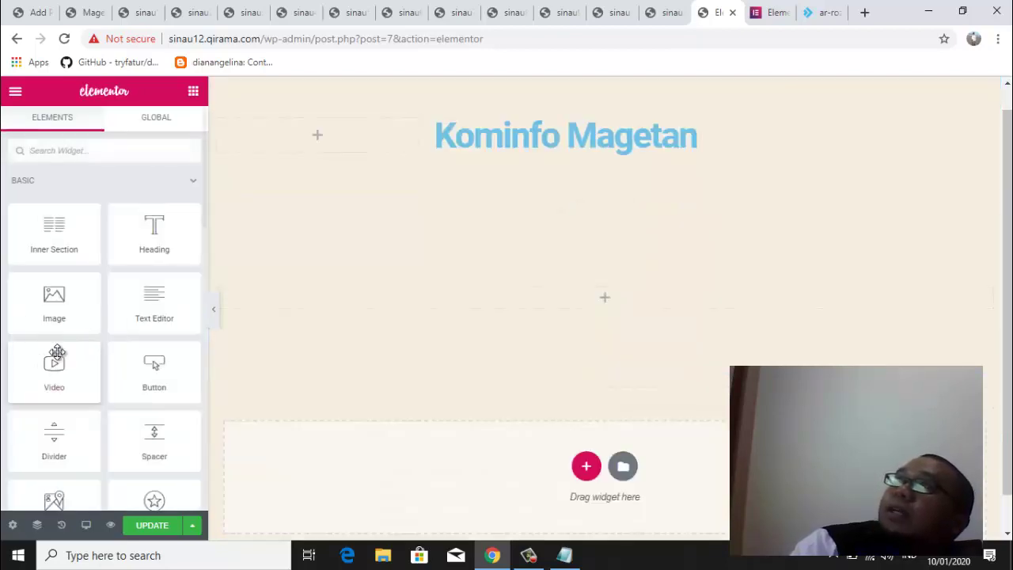
left_click_drag(62, 315, 323, 140)
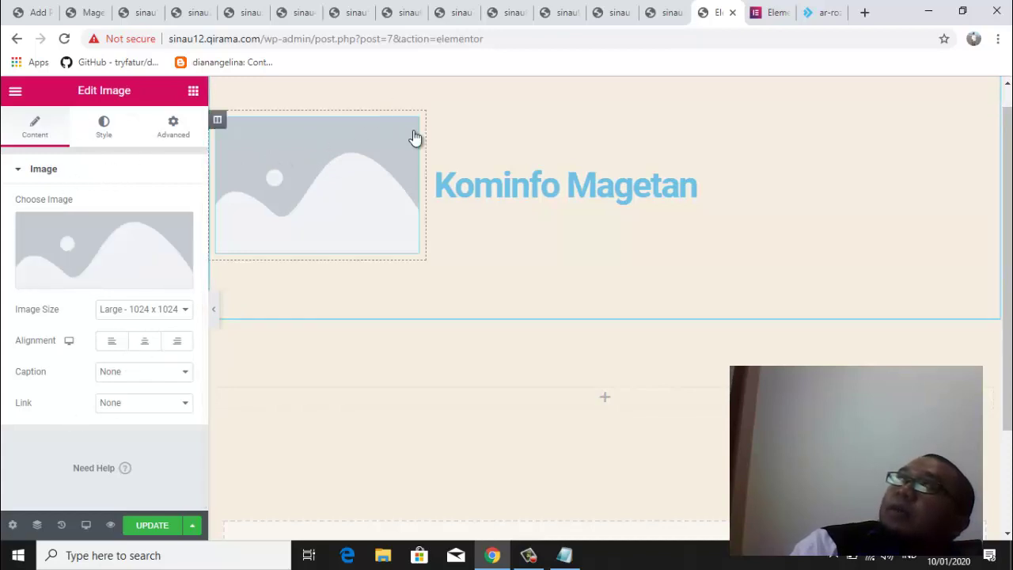
Start uploading the magetan crest from the computer, then cancel and close the Insert Media window
left_click(117, 281)
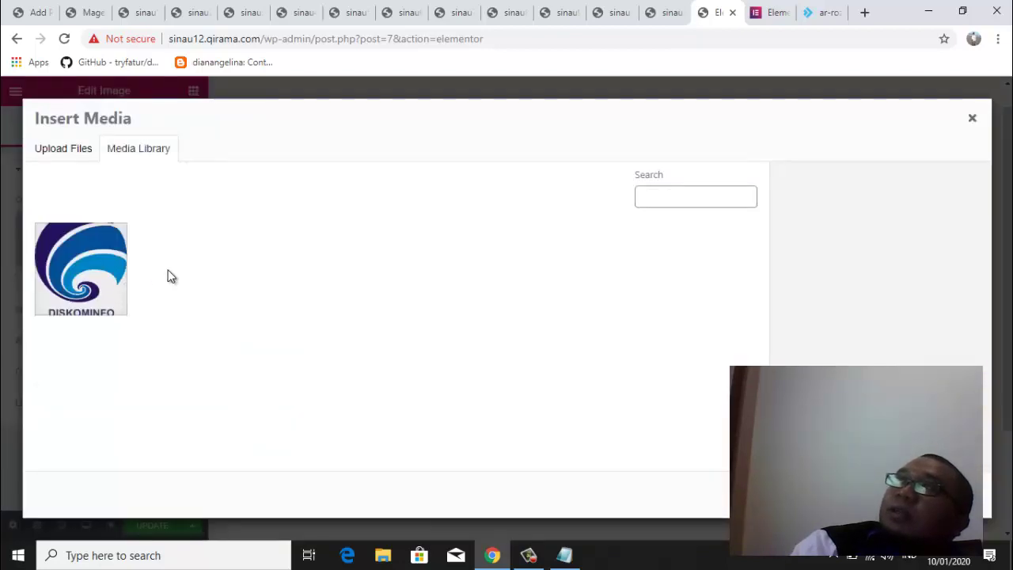
left_click(71, 158)
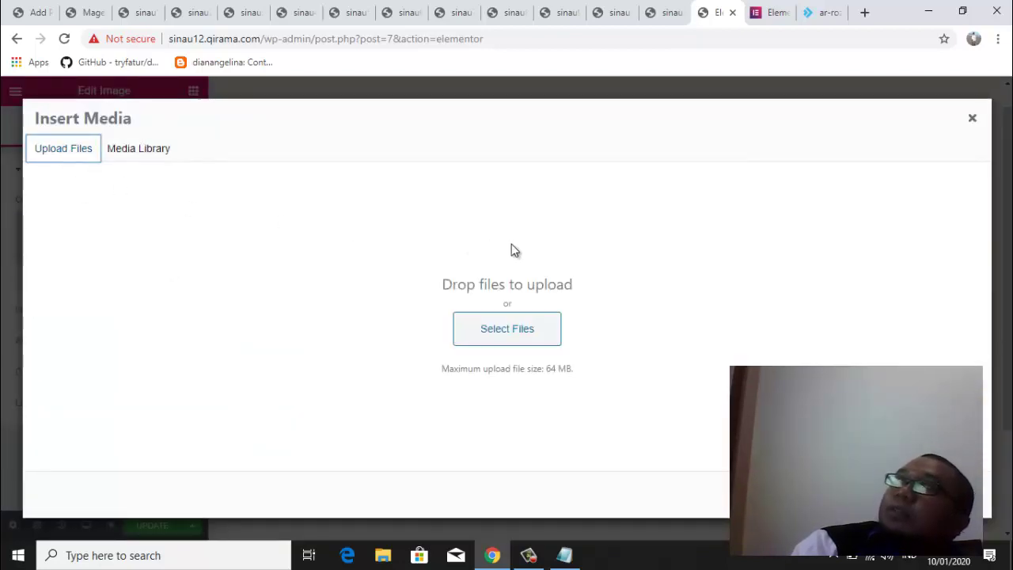
left_click(511, 338)
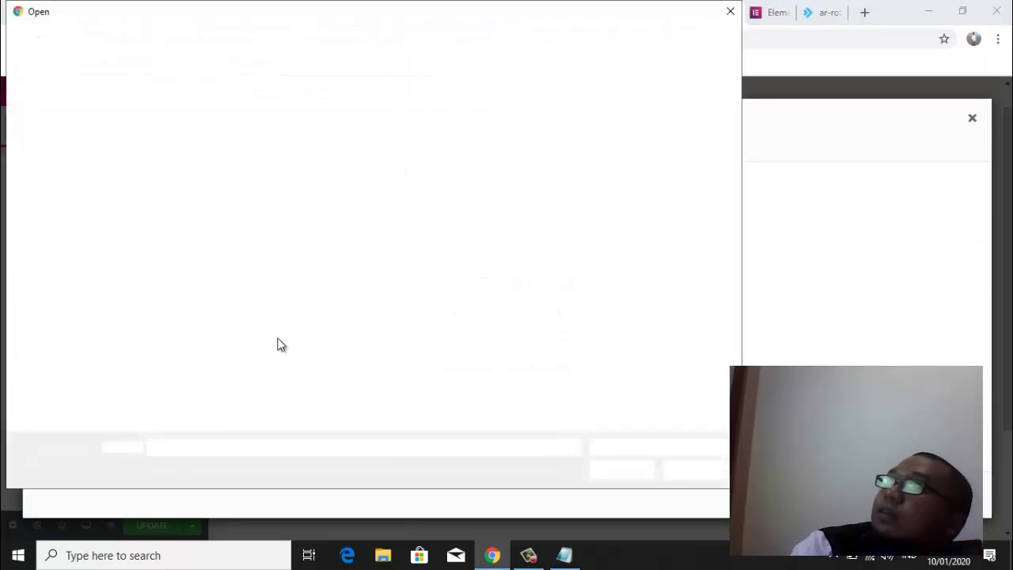
left_click_drag(735, 215, 735, 352)
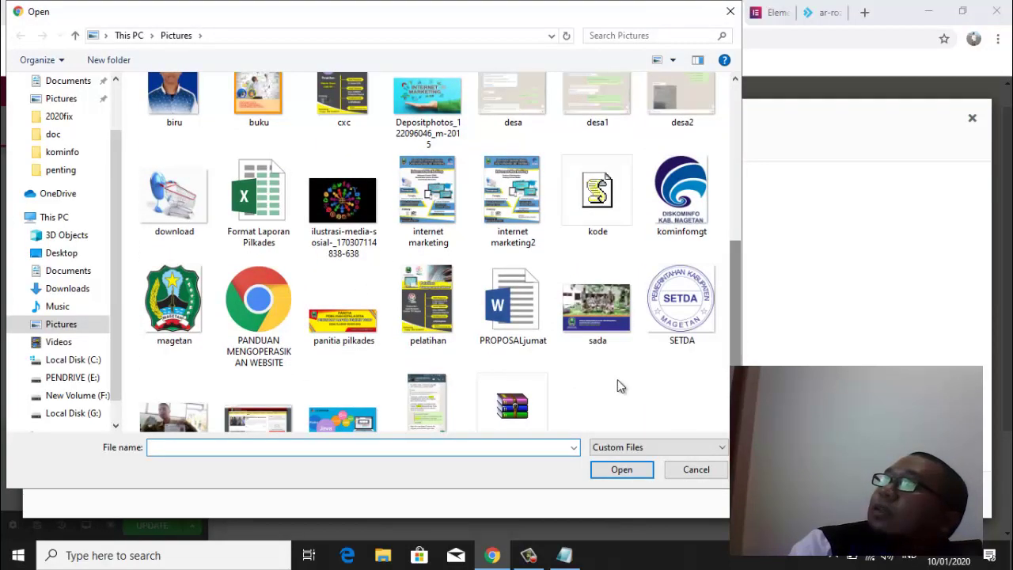
left_click(200, 307)
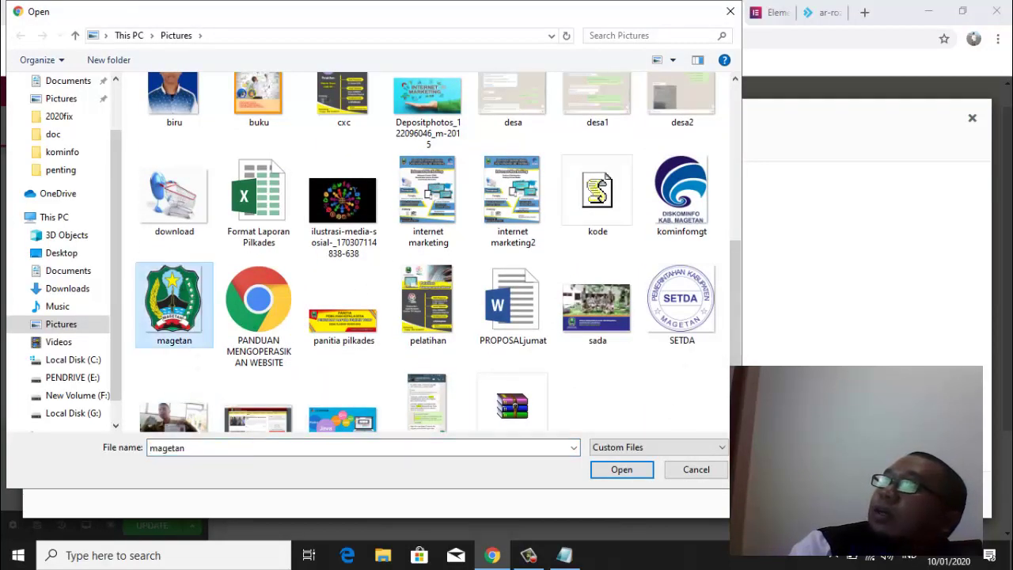
left_click(701, 470)
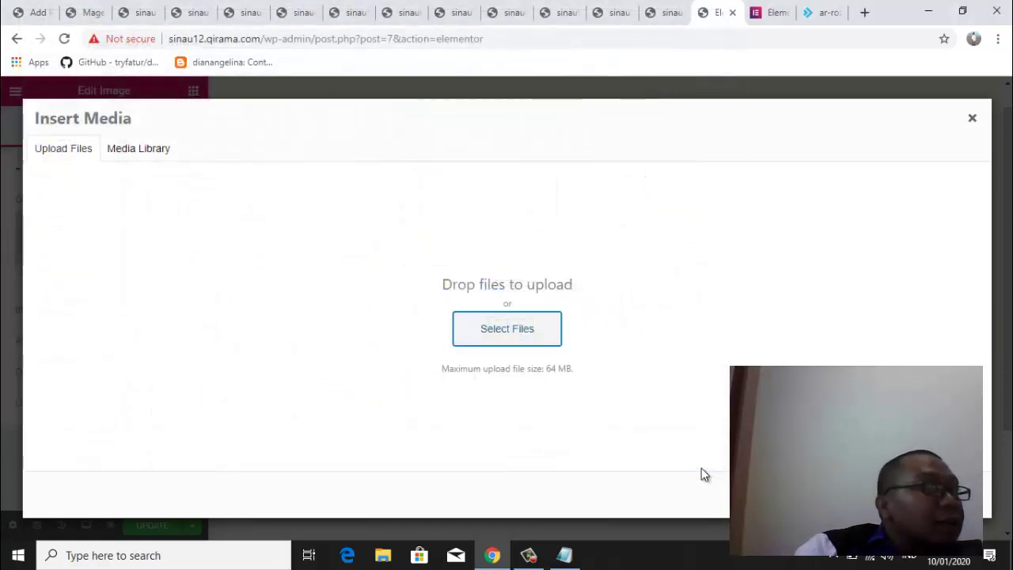
left_click(972, 119)
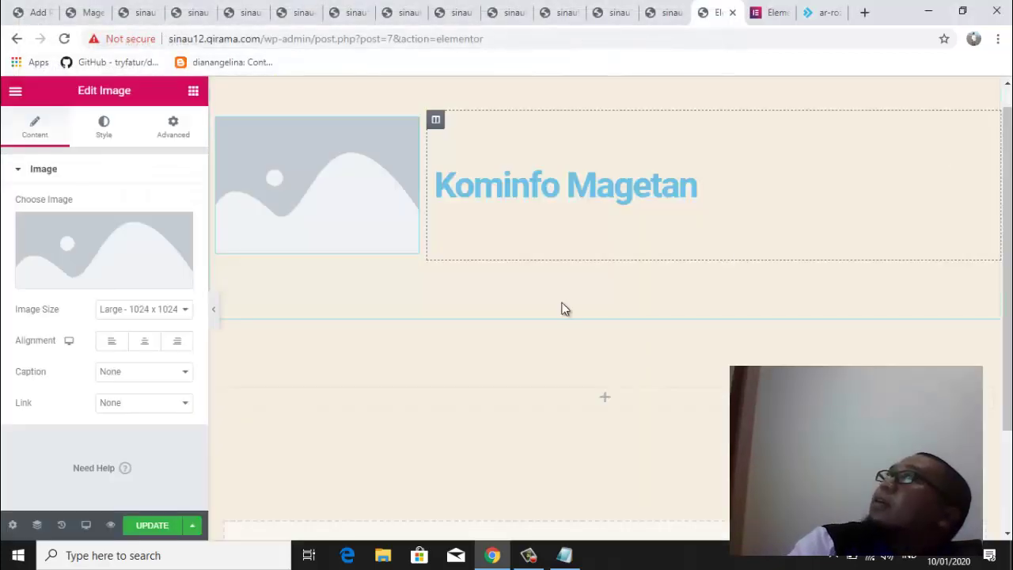
Insert kominfomgt.png from the Media Library into the left column's image widget
mouse_move(113, 284)
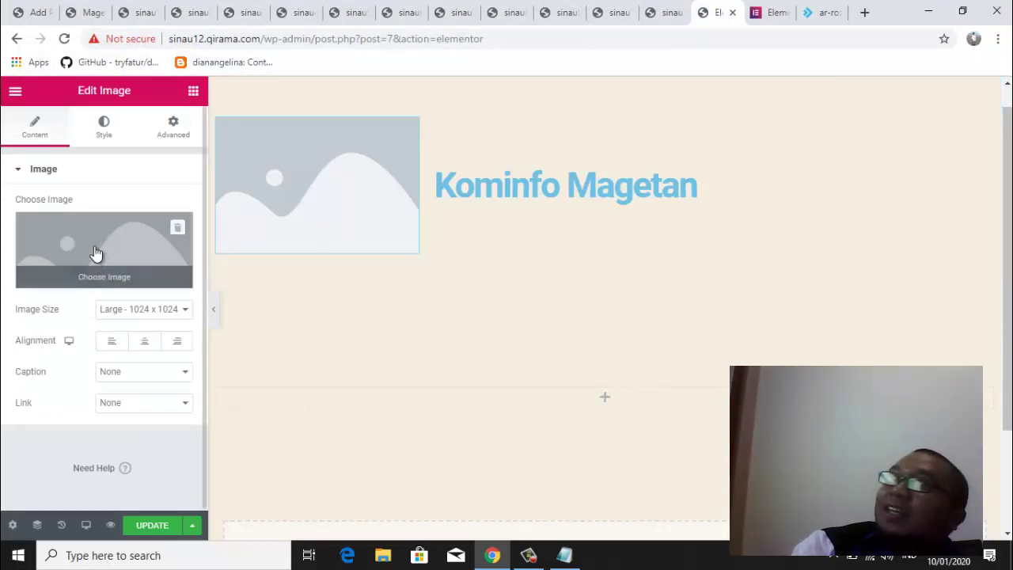
left_click(94, 252)
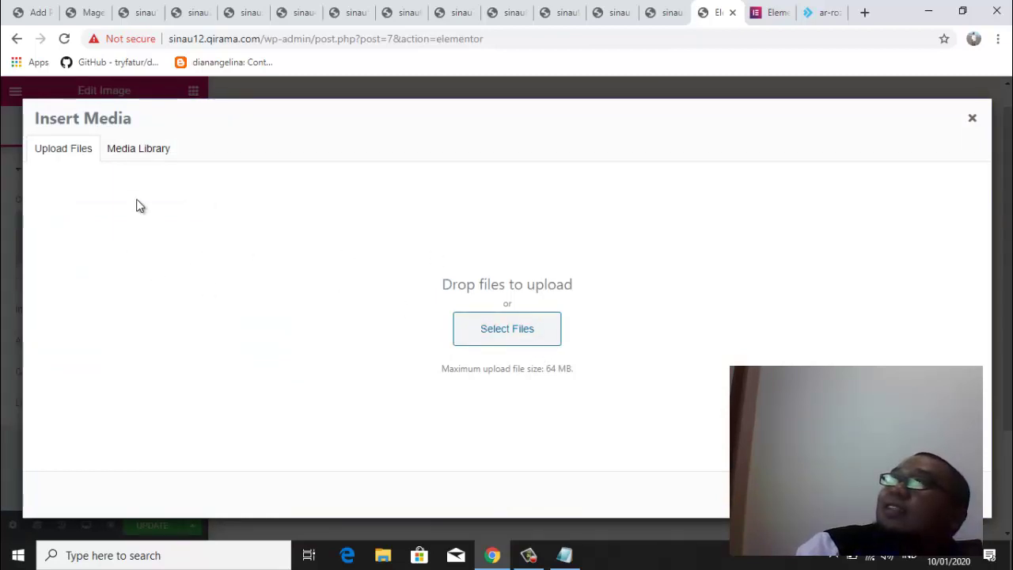
left_click(133, 147)
left_click(93, 278)
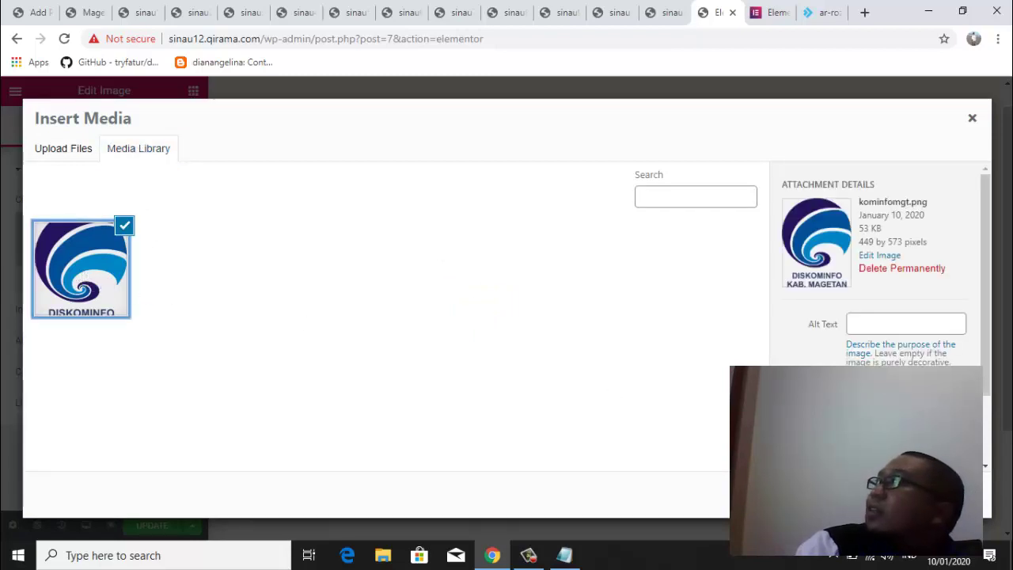
left_click(942, 495)
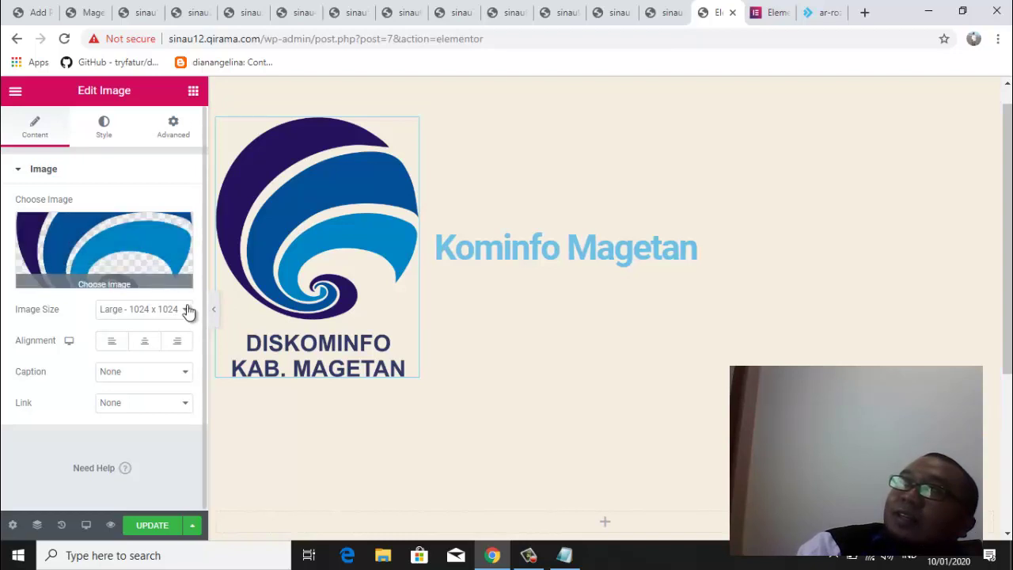
Set the logo's Image Size to Custom with 100 width and 100 height, and apply it
left_click(186, 312)
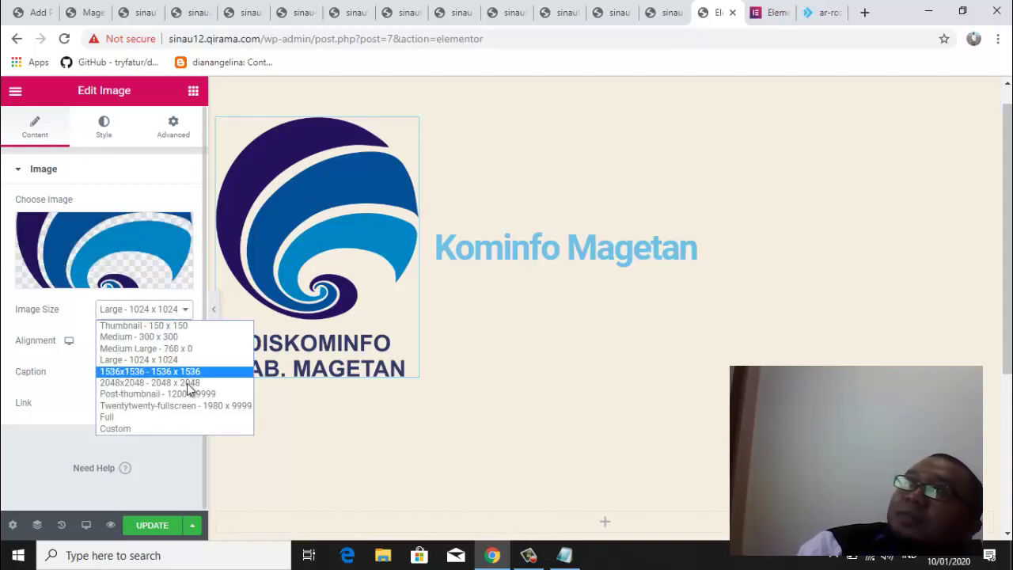
left_click(151, 430)
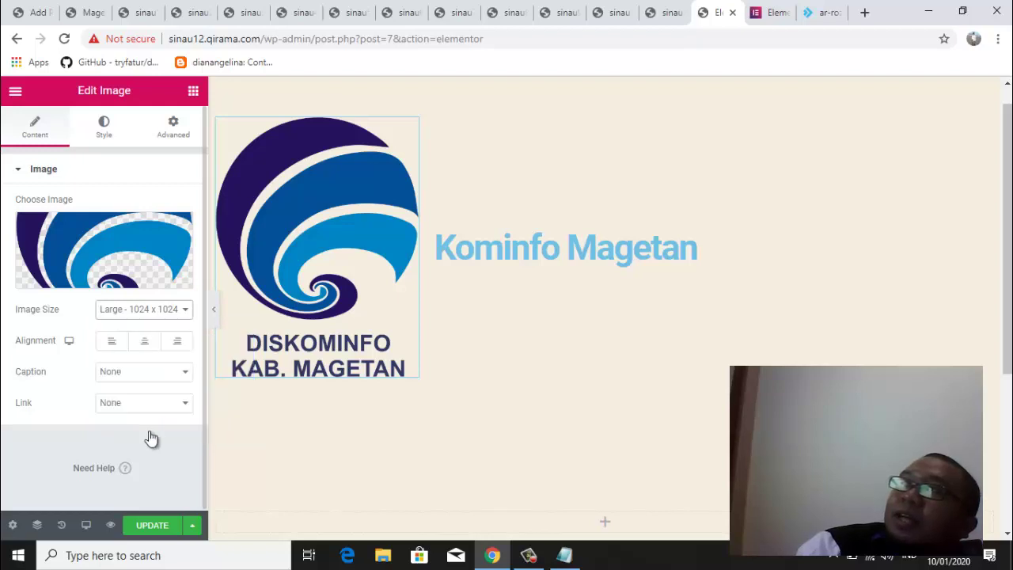
left_click(44, 395)
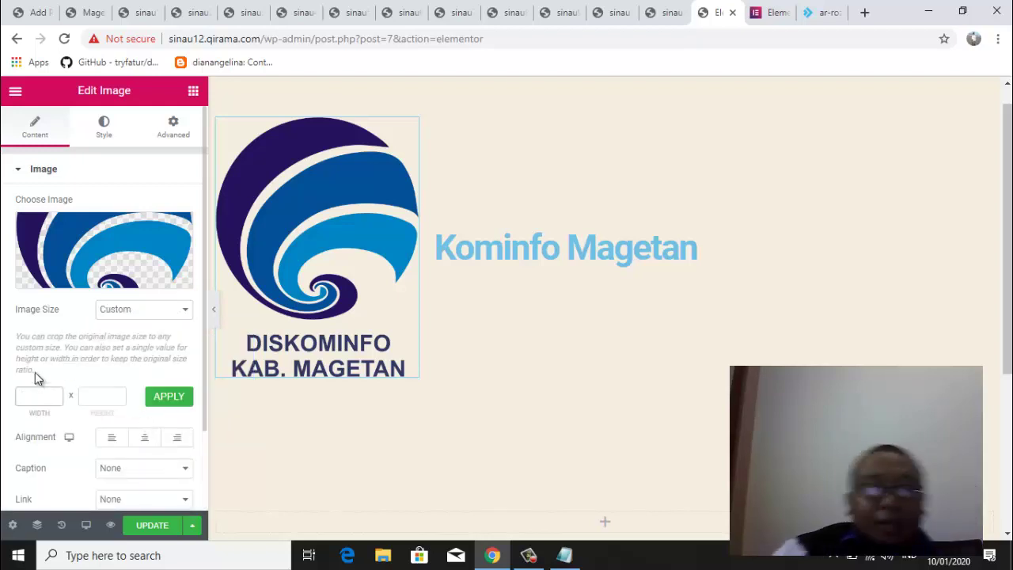
type("10")
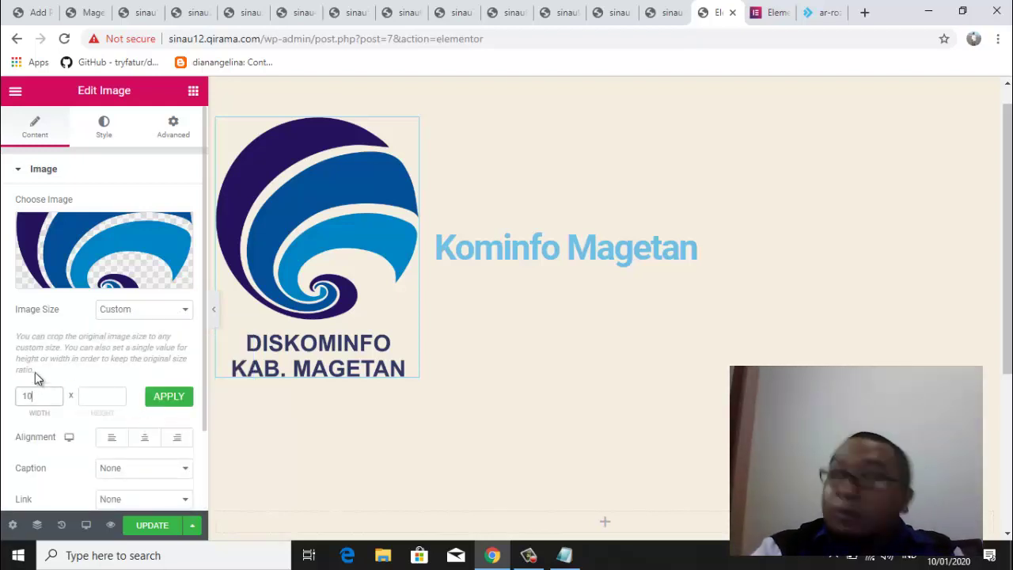
type("0")
left_click(103, 395)
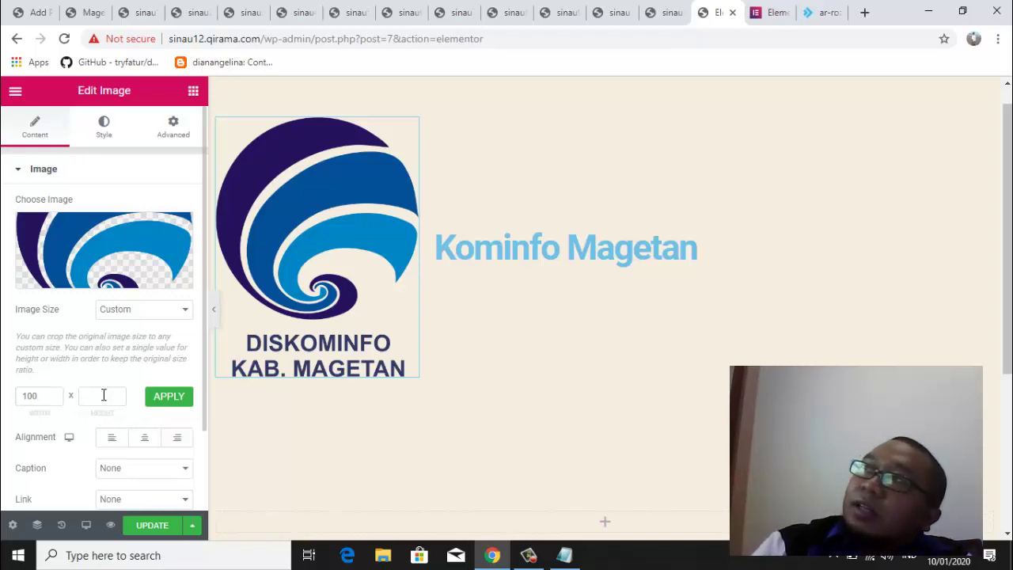
left_click(103, 395)
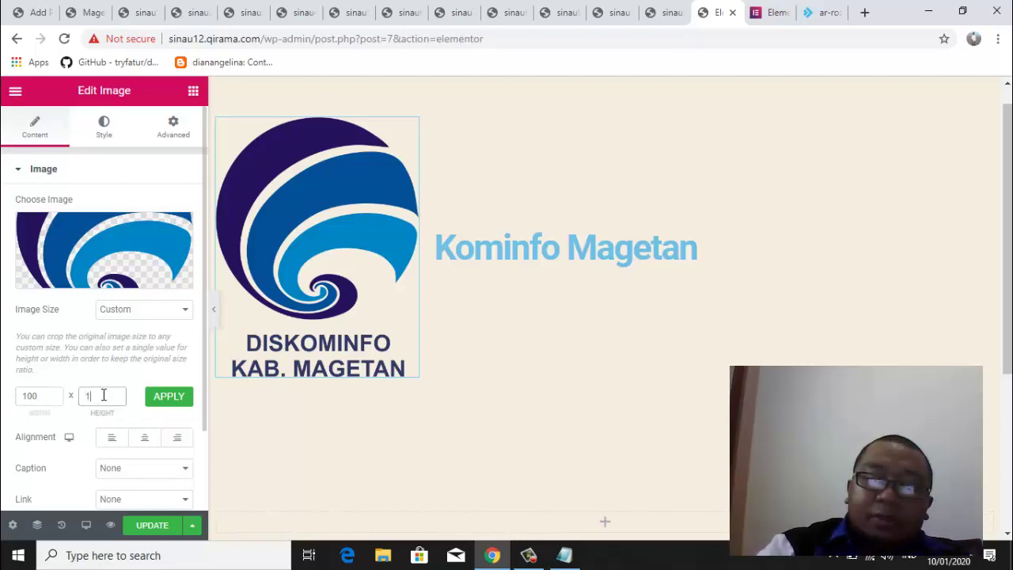
left_click(163, 401)
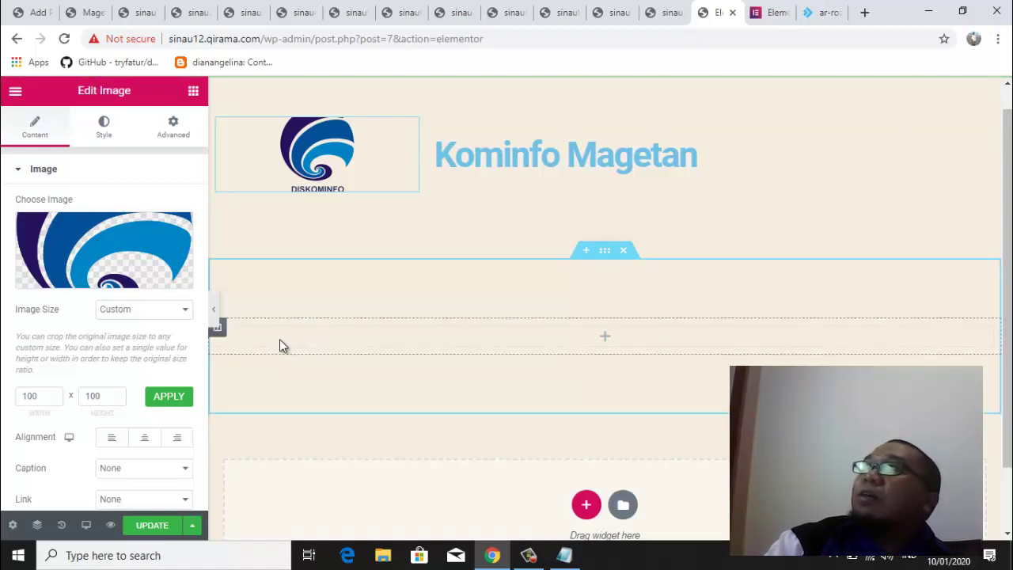
Add a second column to the lower section and resize the columns to roughly 34% and 66%
right_click(220, 332)
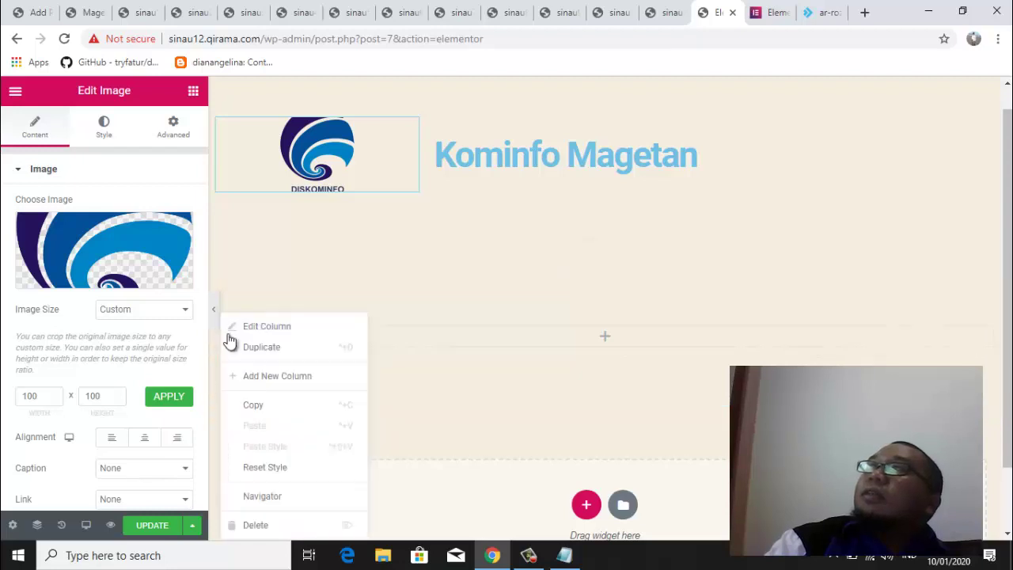
left_click(289, 384)
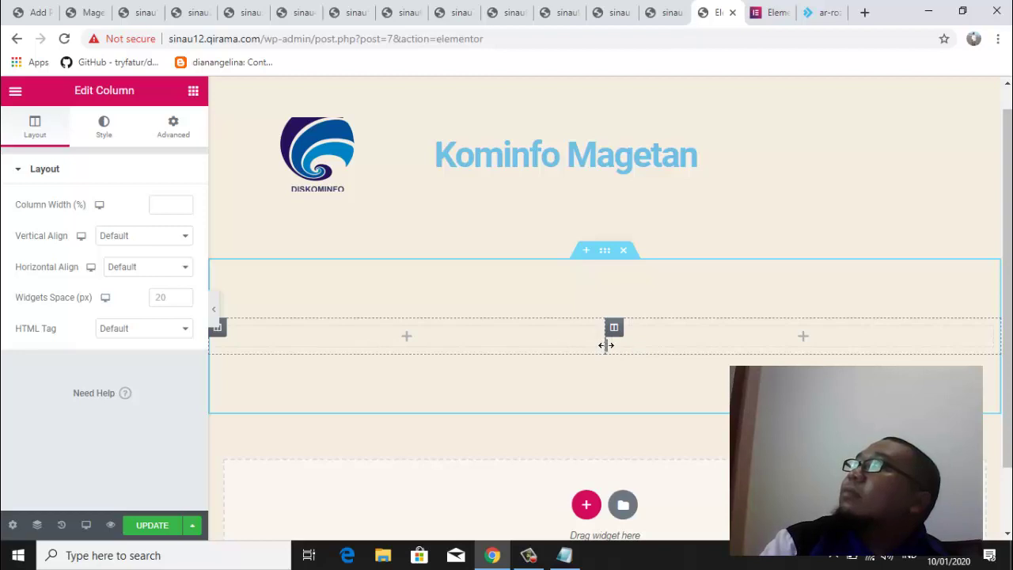
left_click_drag(607, 345, 477, 341)
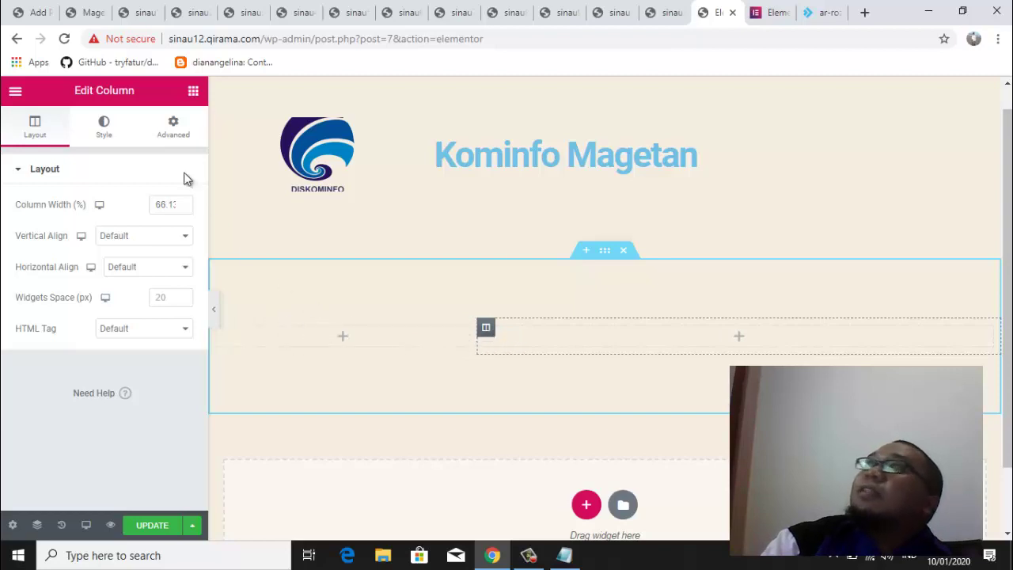
left_click(193, 92)
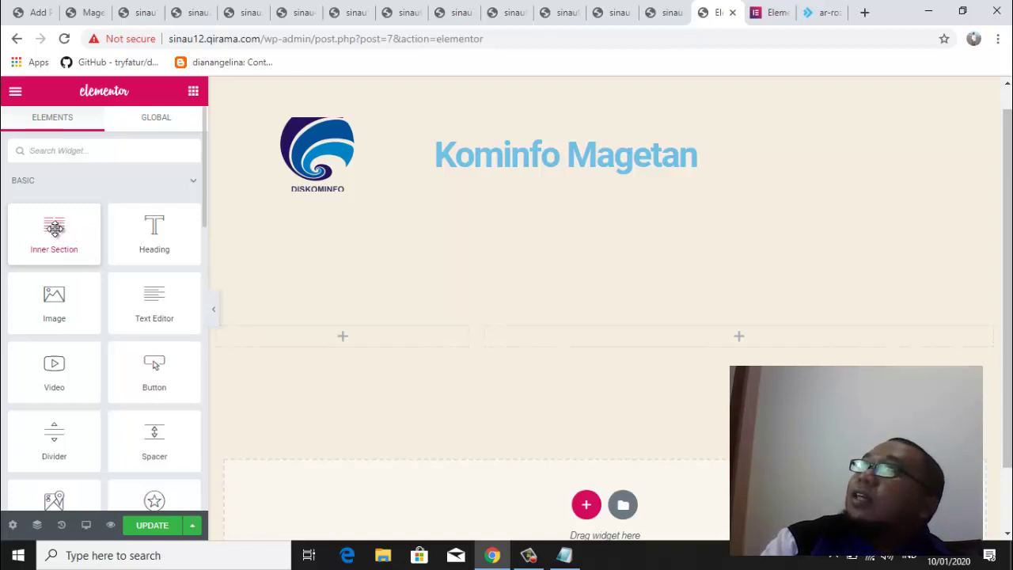
Try an Inner Section in the right column, remove it, and place a Text Editor block there instead
left_click_drag(55, 228, 758, 340)
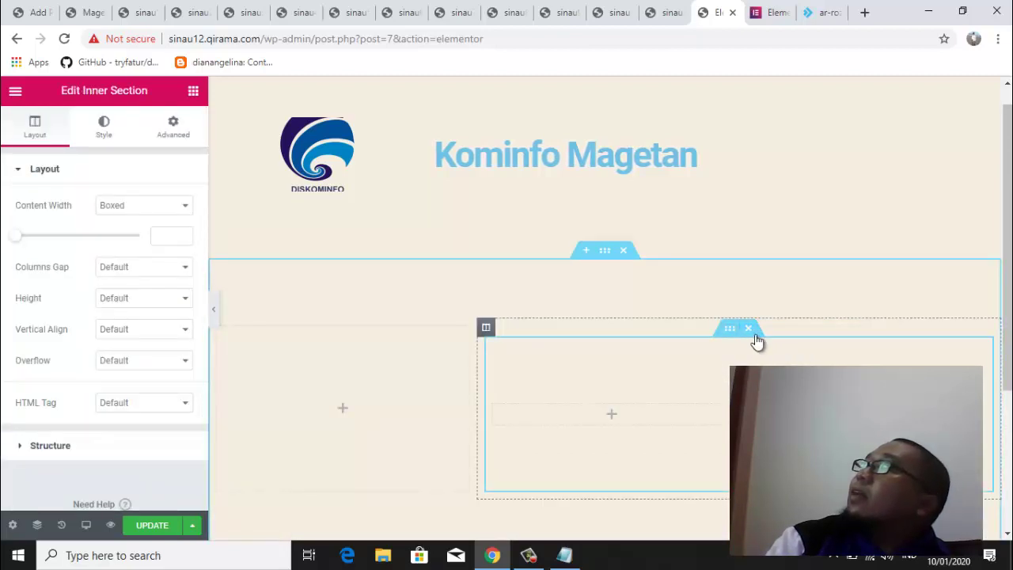
left_click(748, 328)
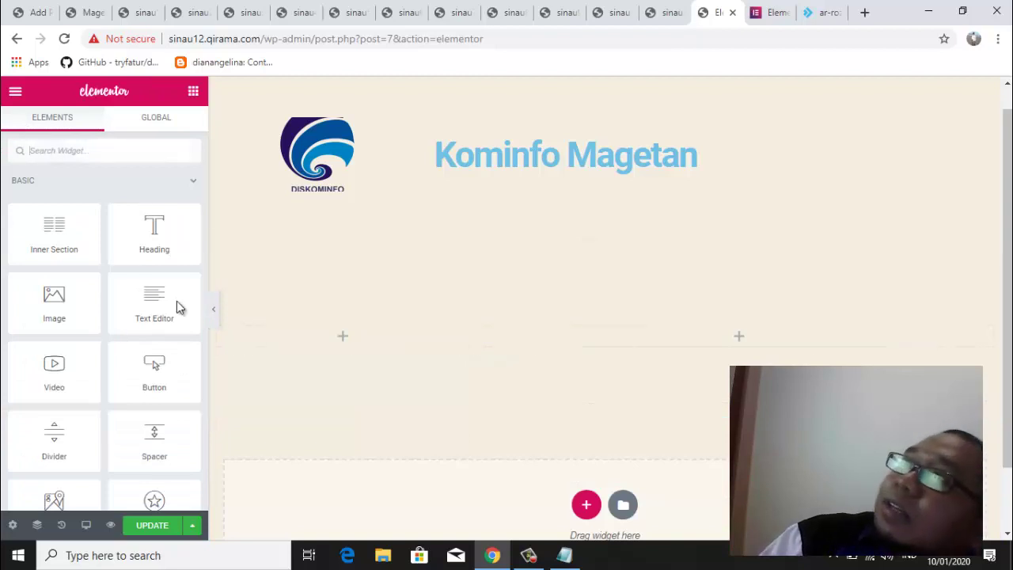
left_click_drag(177, 305, 771, 330)
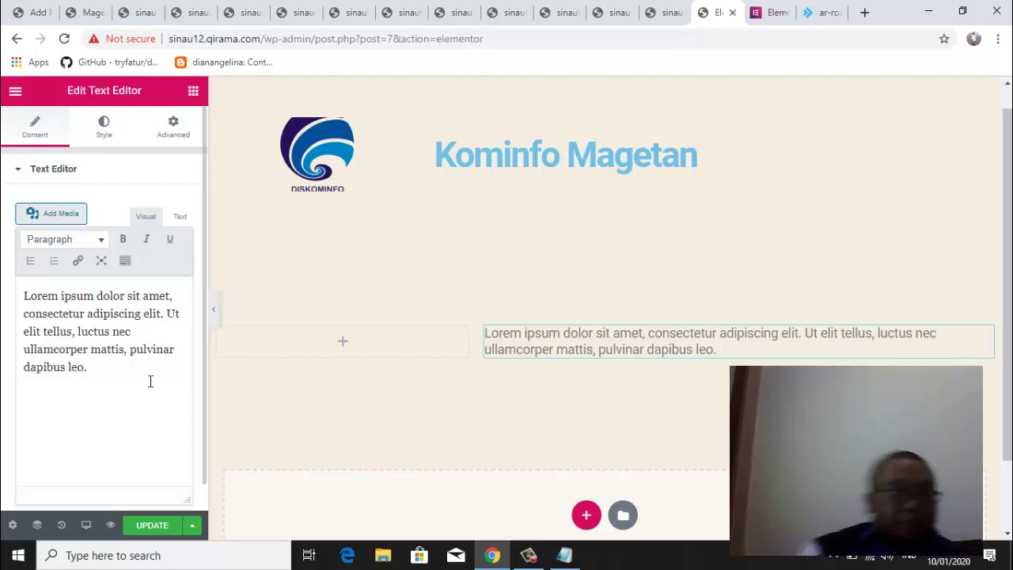
Copy the Lorem ipsum paragraph and paste it twice so the text block has three paragraphs
left_click_drag(119, 378, 22, 296)
key("ctrl+c")
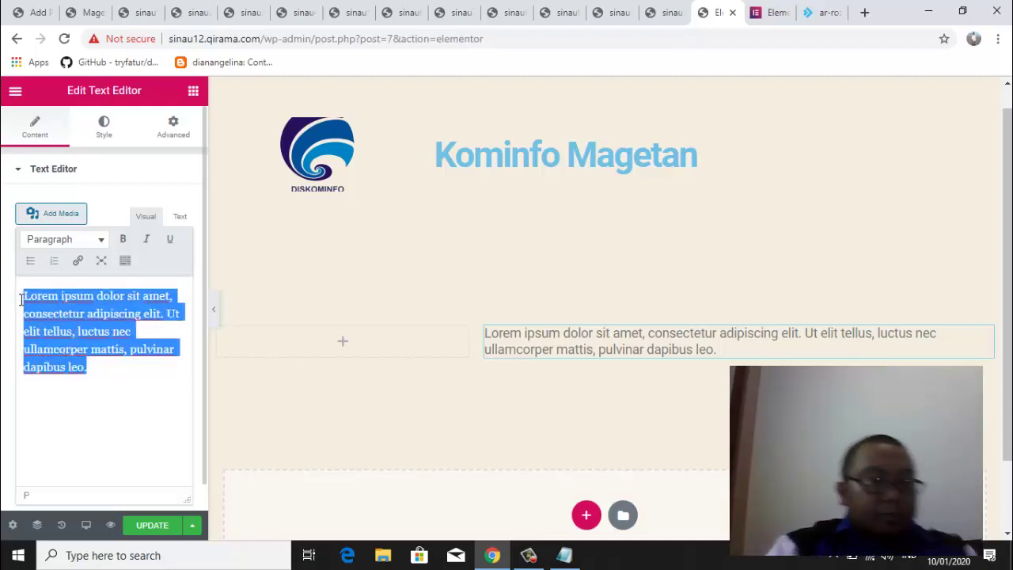
left_click(108, 371)
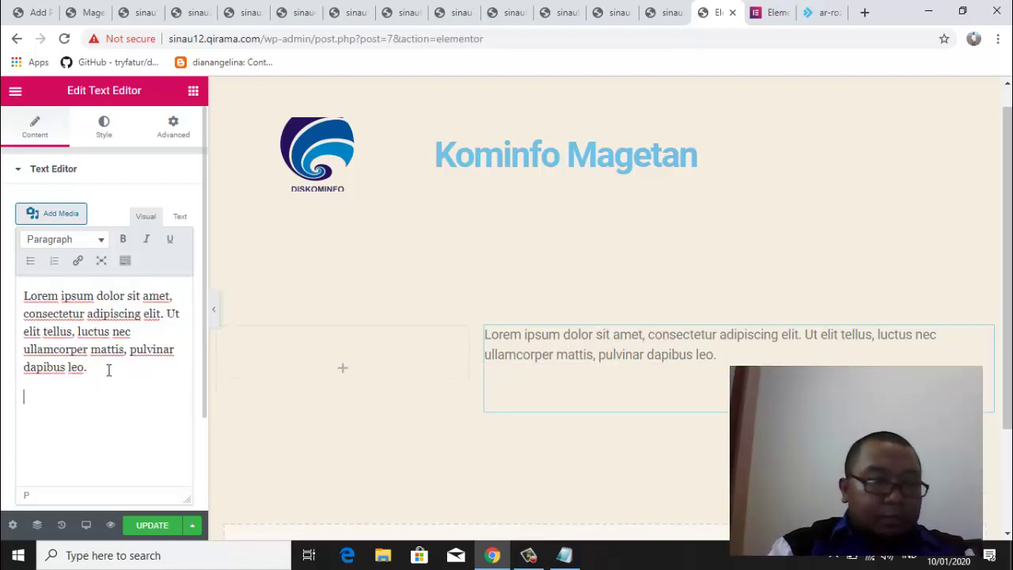
key("ctrl+v")
key("Return")
key("ctrl+v")
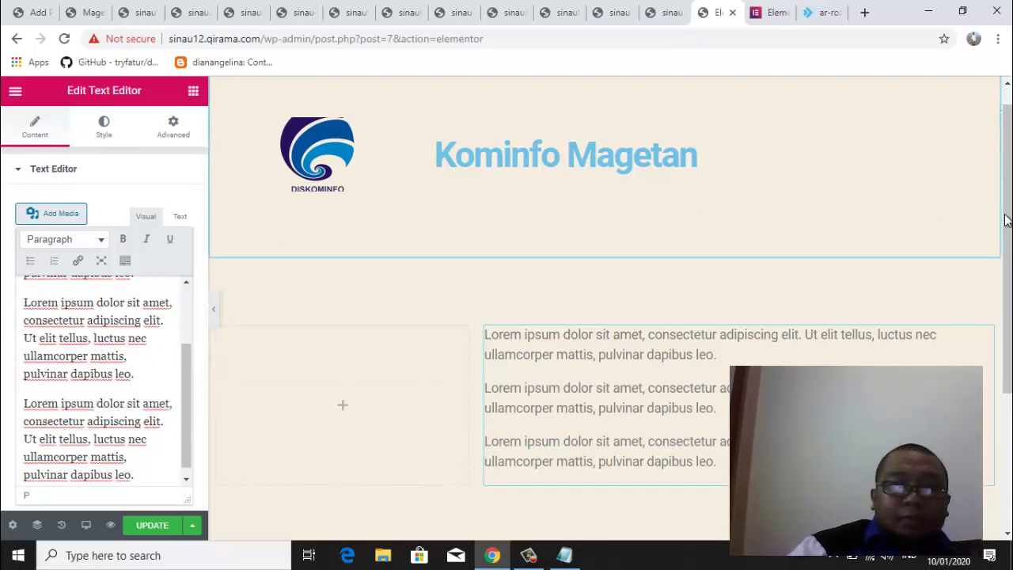
left_click_drag(1006, 203, 1007, 187)
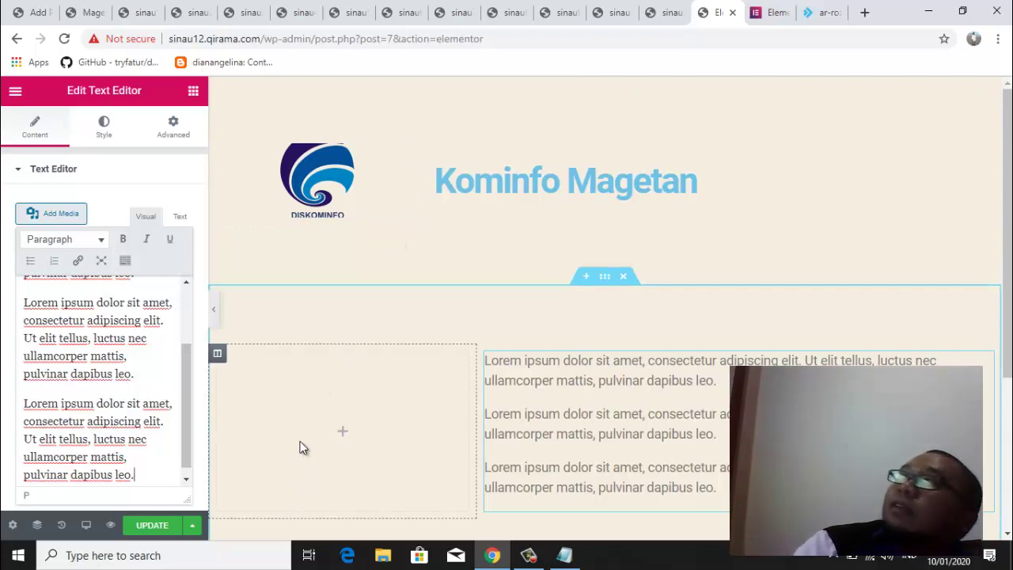
Drag a Video widget into the narrow left column beside the Lorem ipsum text
left_click(343, 435)
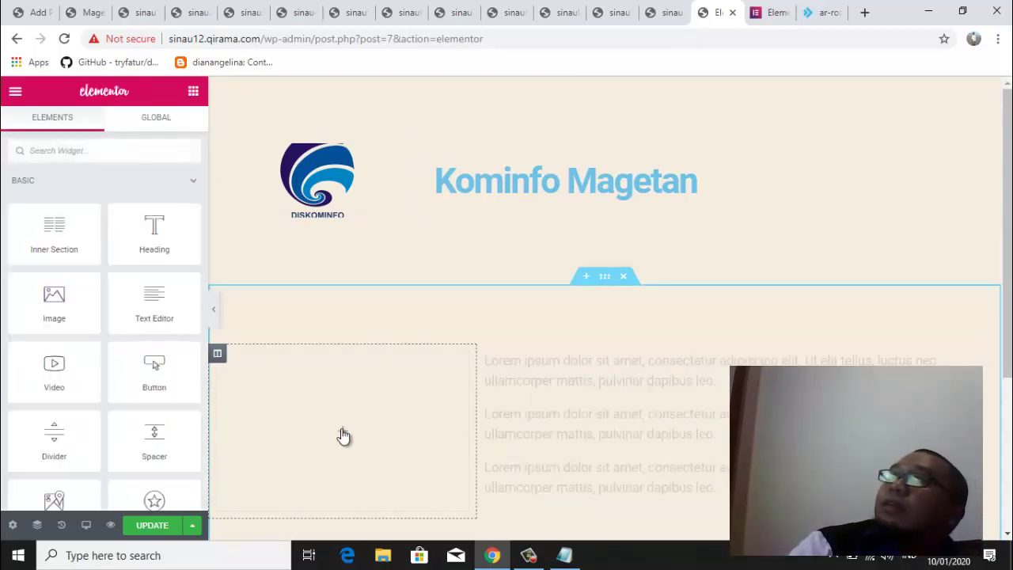
left_click(644, 388)
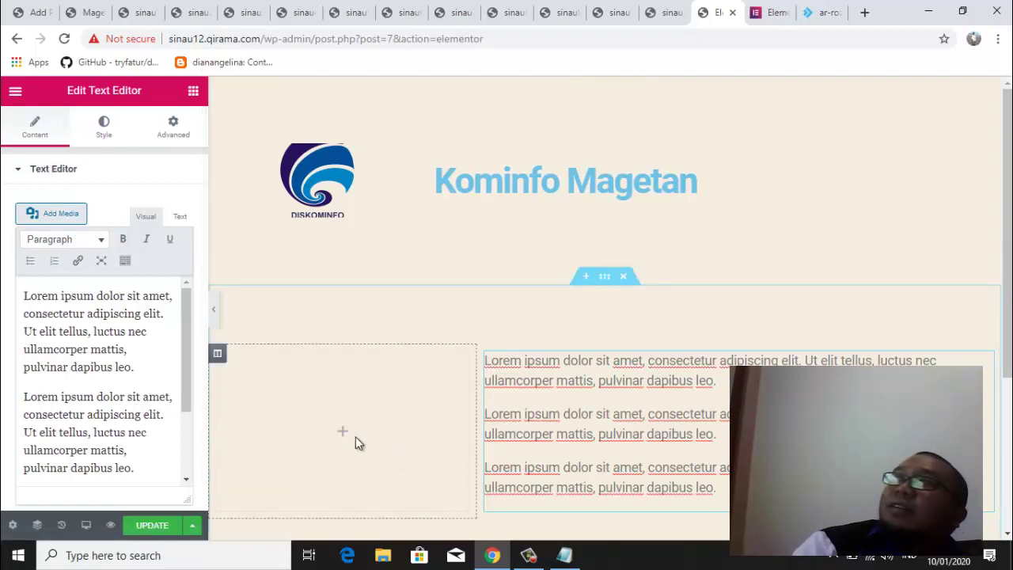
left_click(193, 93)
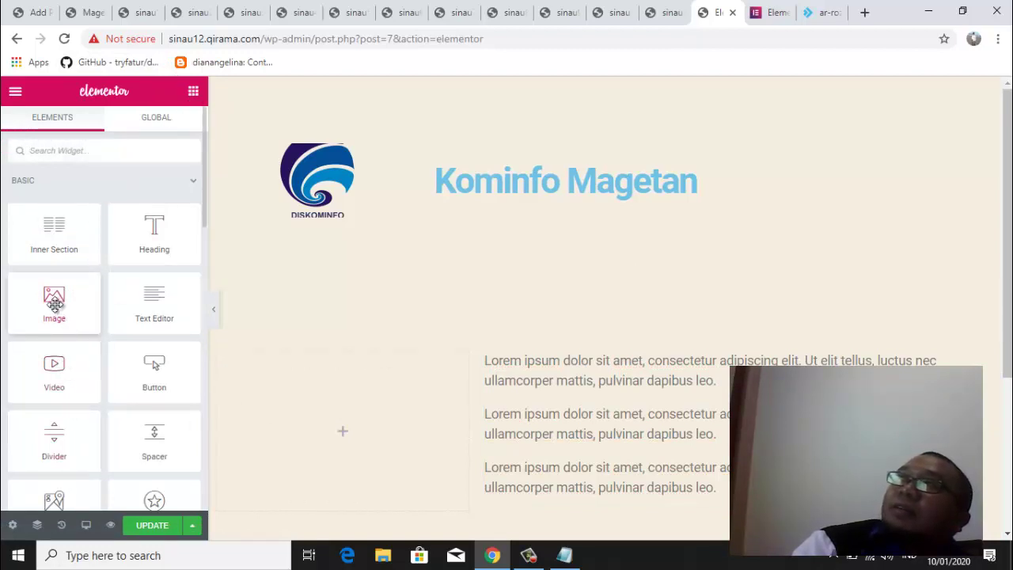
left_click_drag(65, 385, 342, 434)
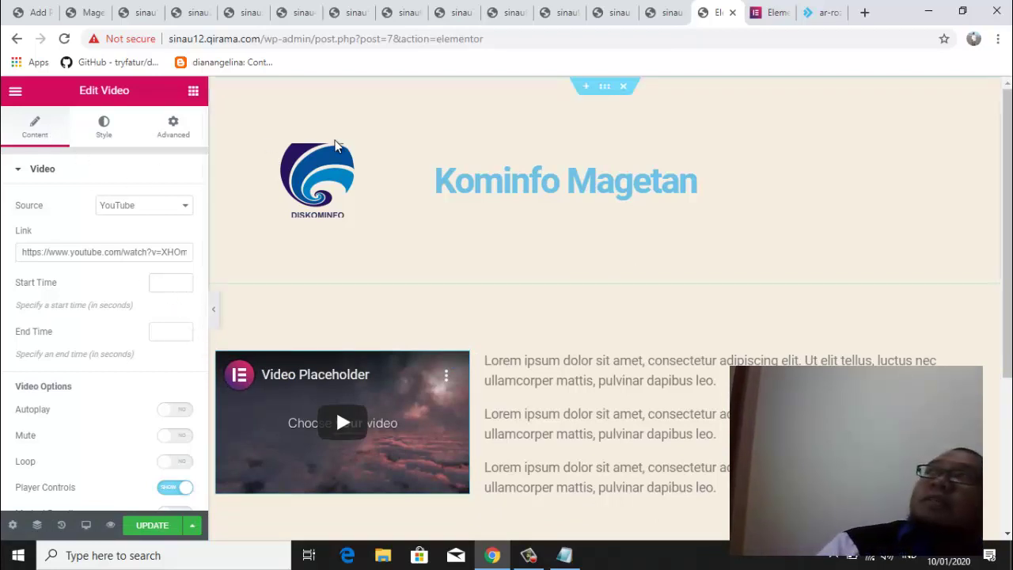
Upload the magetan crest image from the computer and insert it as the logo beside the heading
left_click(410, 153)
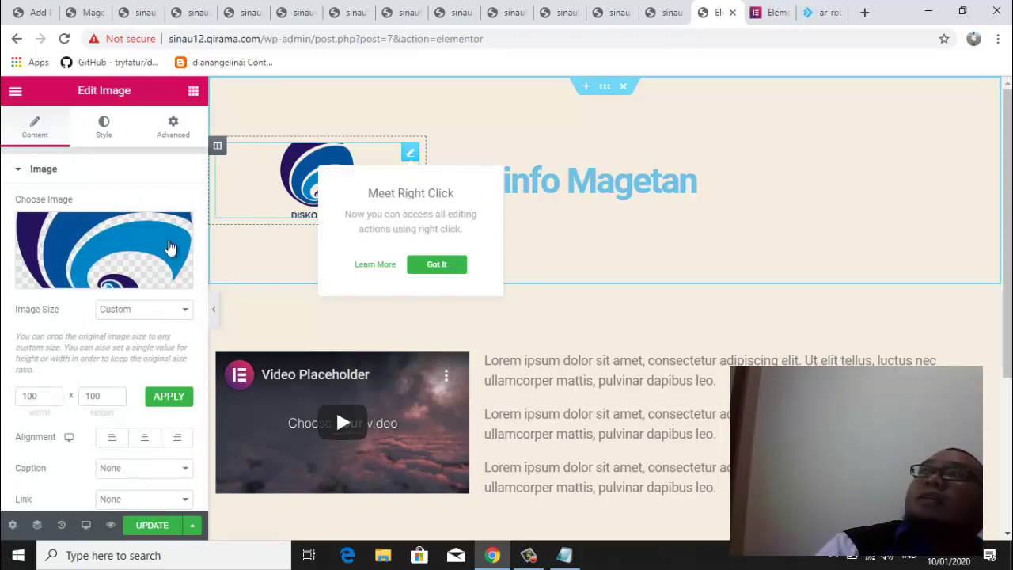
left_click(95, 249)
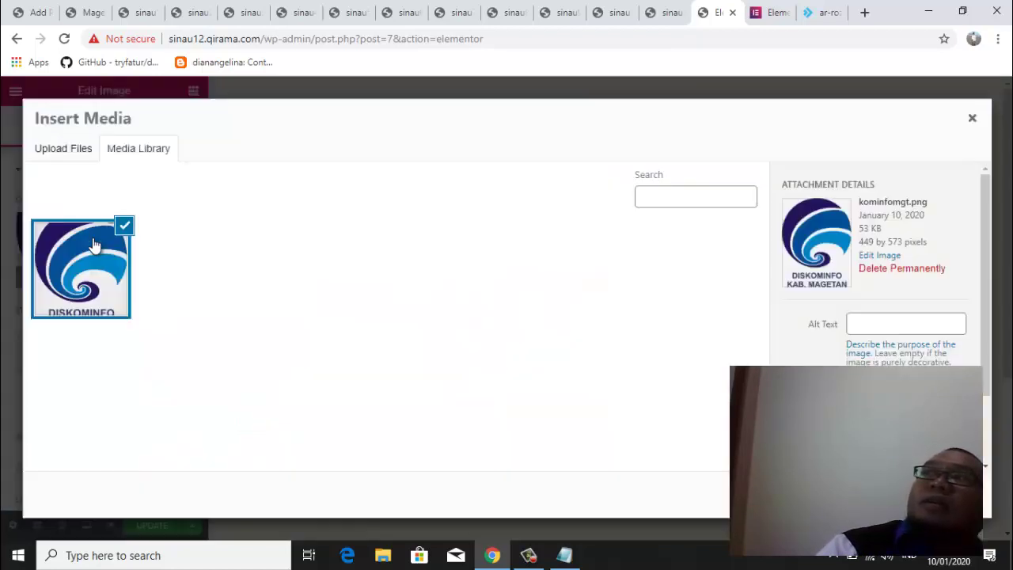
left_click(73, 157)
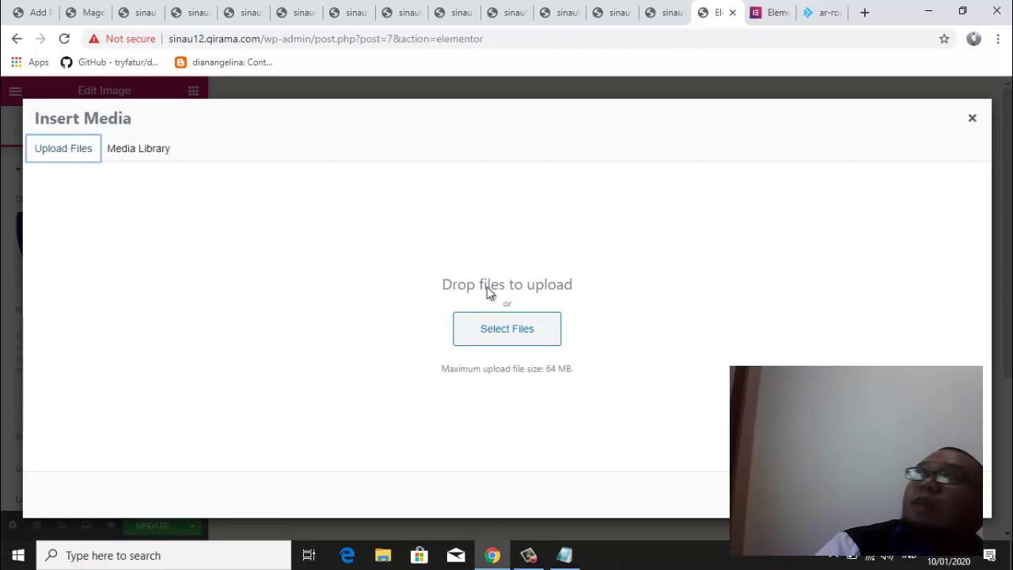
left_click(530, 329)
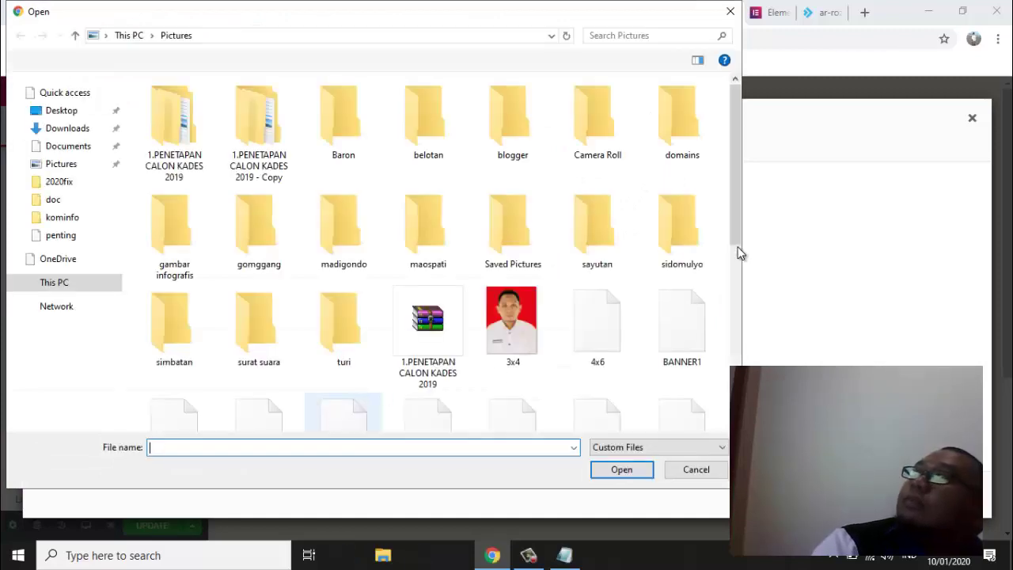
scroll(736, 237, "down", 5)
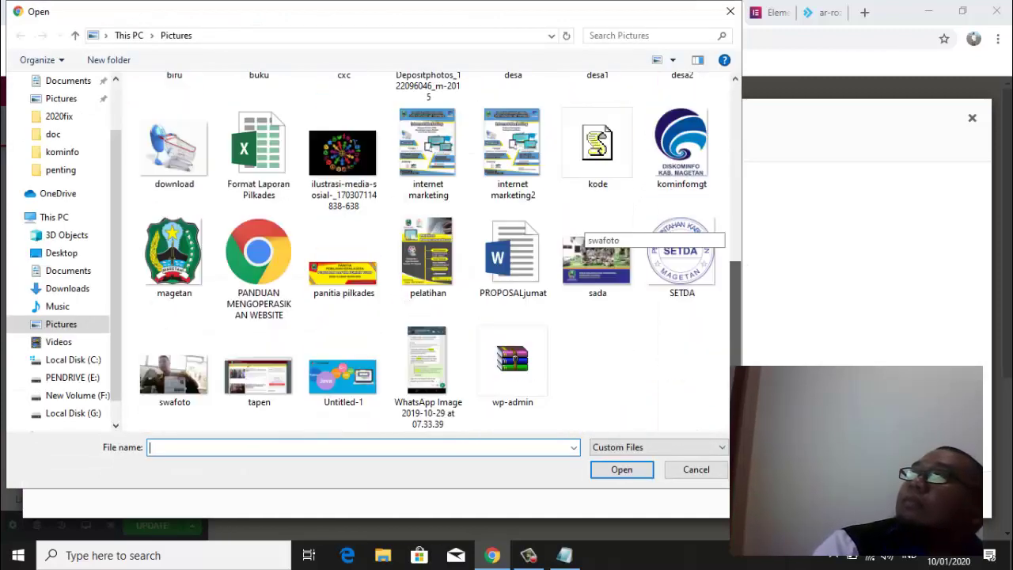
left_click(202, 293)
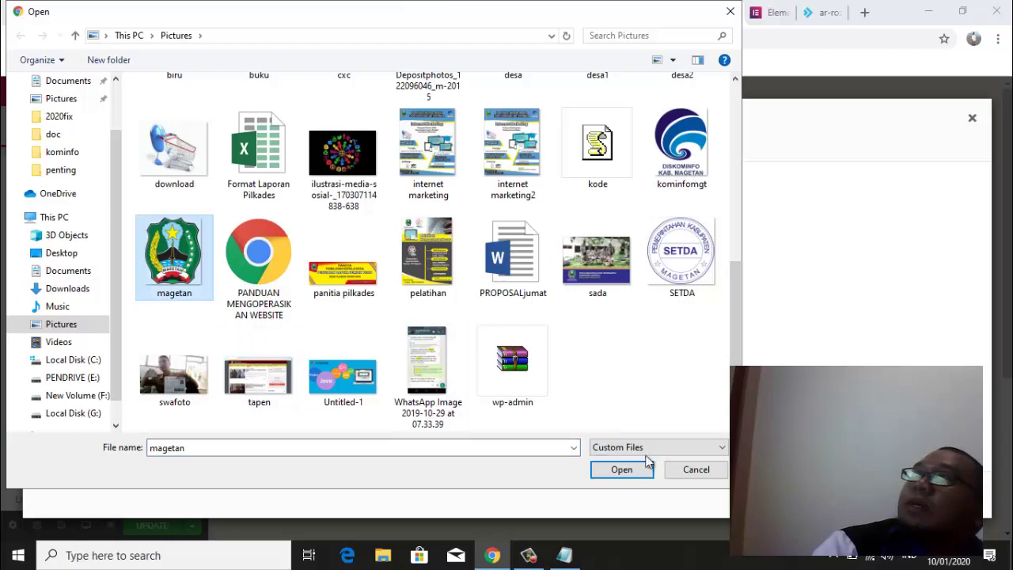
left_click(622, 471)
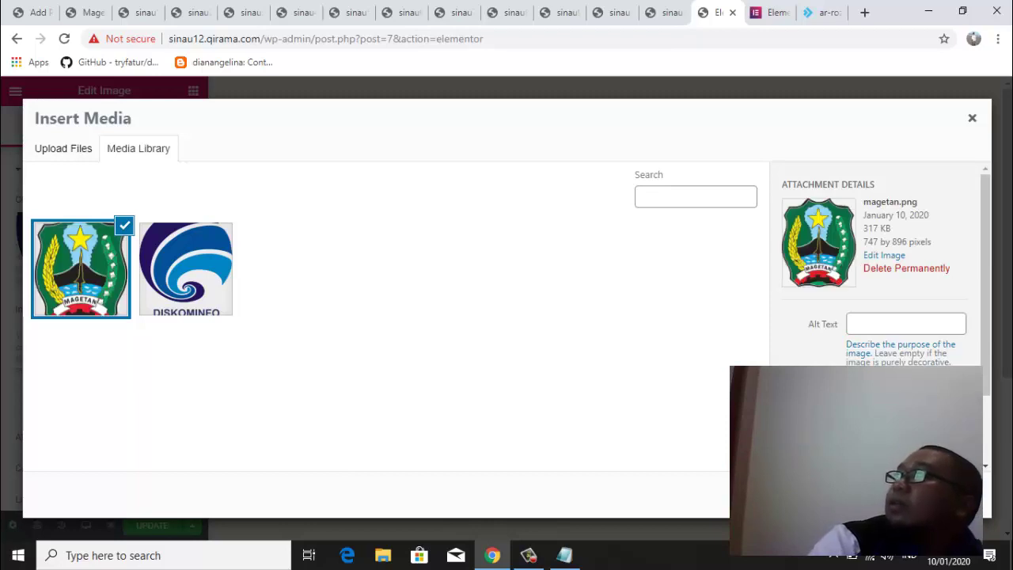
key("Escape")
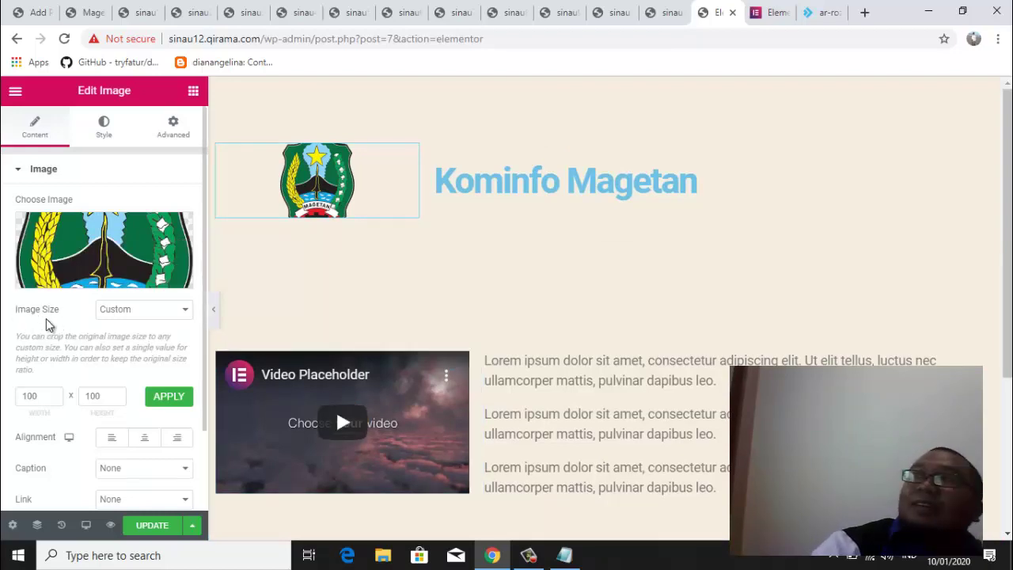
Try the crest at Full size, then at Custom size with a 200 px width applied
left_click(148, 315)
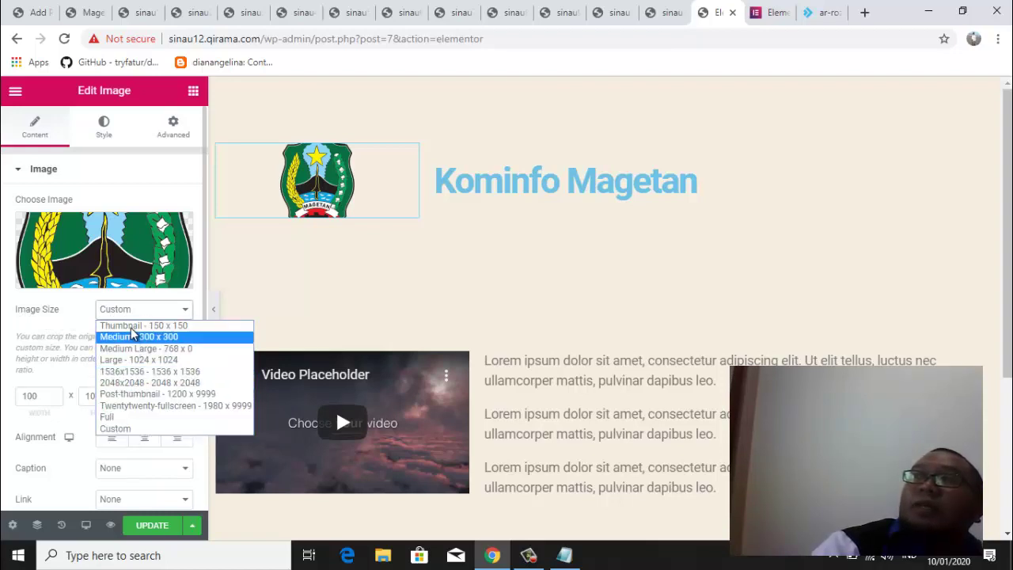
left_click(127, 416)
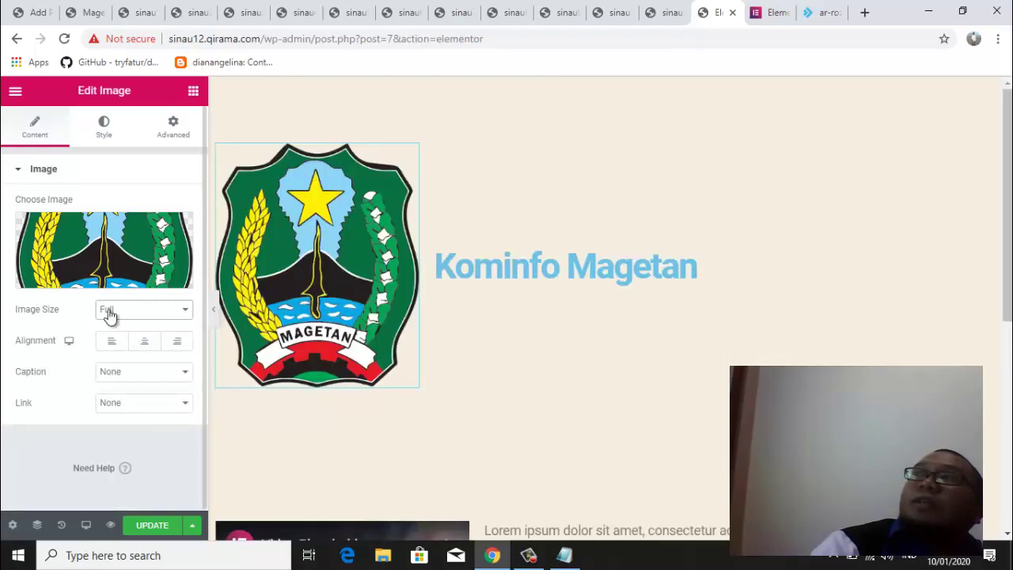
left_click(108, 312)
left_click(126, 429)
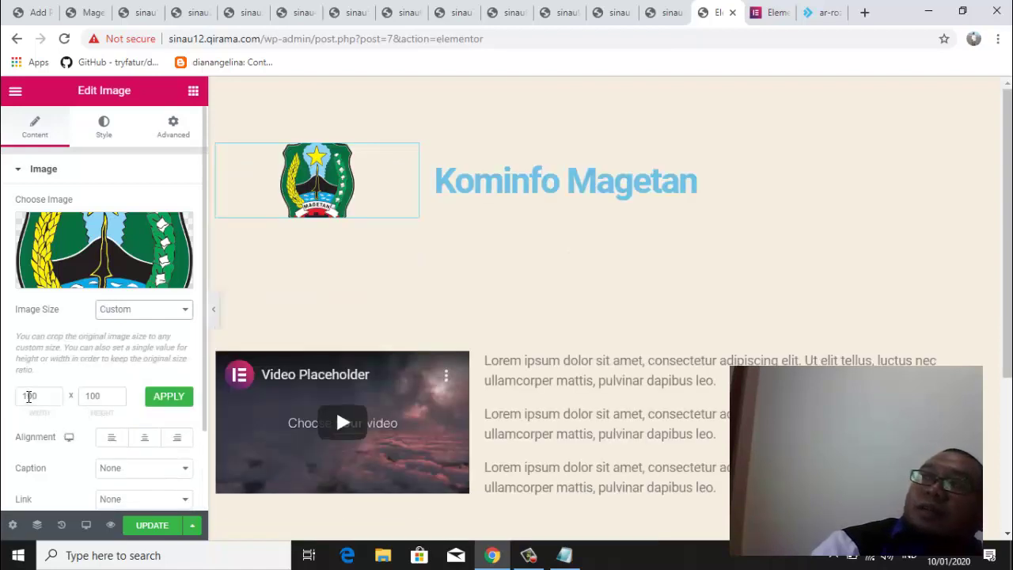
left_click(27, 395)
double_click(22, 398)
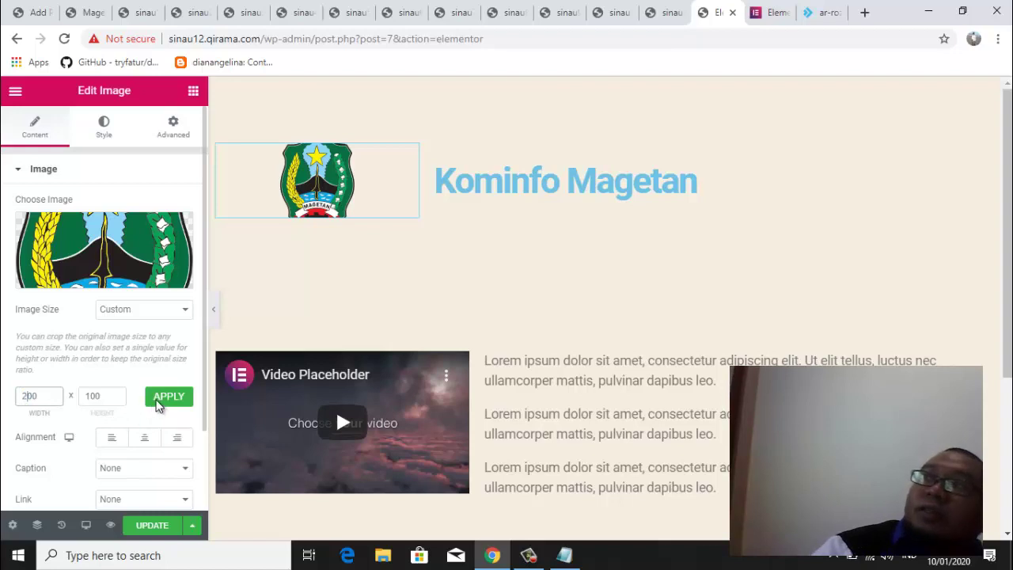
left_click(161, 402)
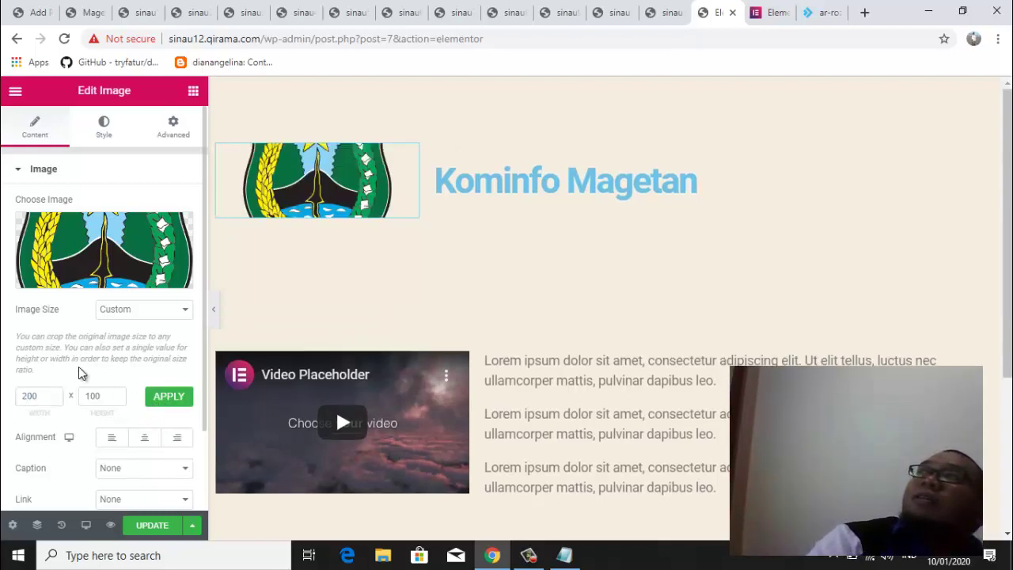
Adjust the custom width and height, then switch the crest to Thumbnail - 150 x 150
left_click(26, 394)
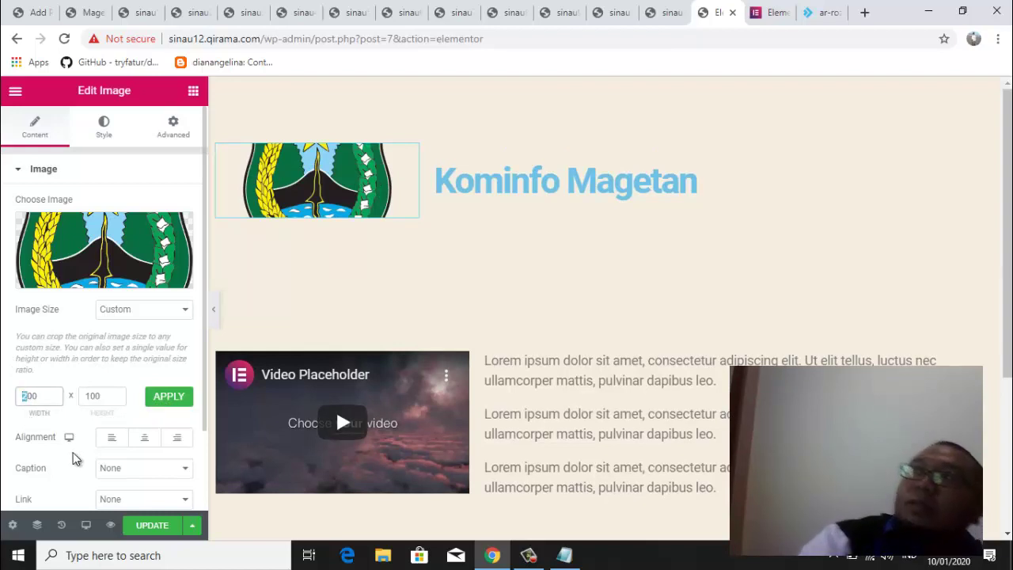
type("1")
left_click(93, 398)
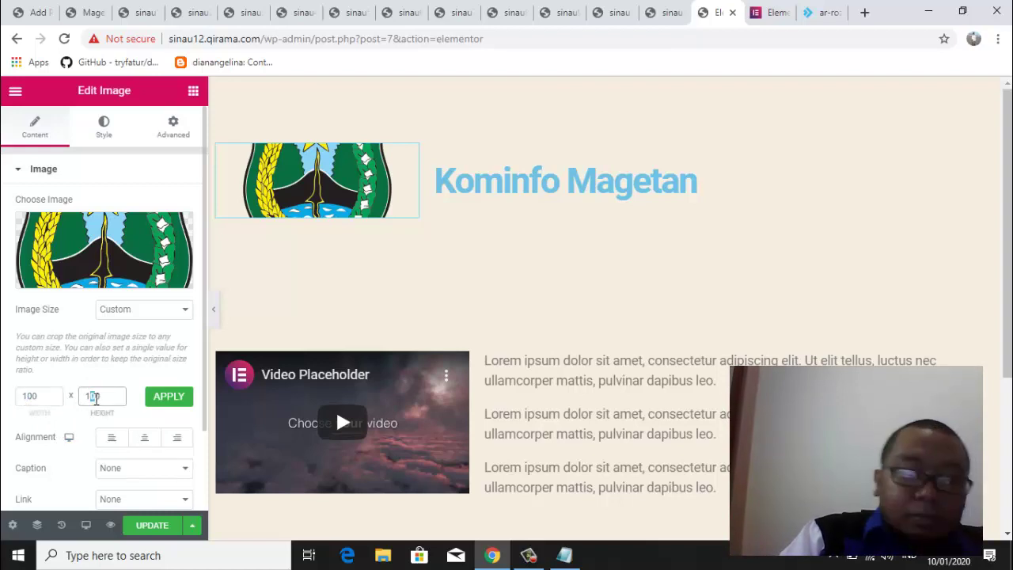
left_click(161, 399)
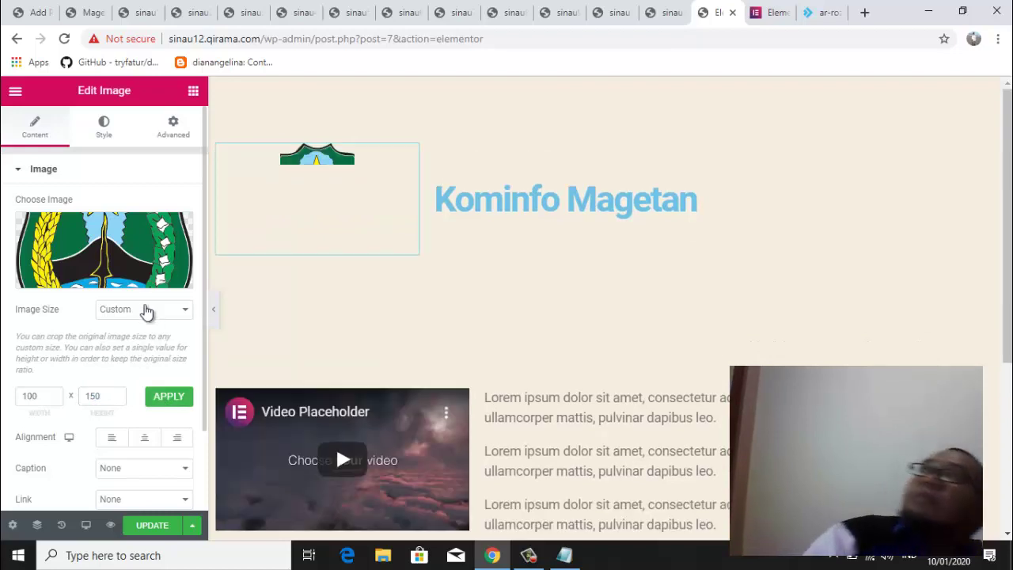
left_click(32, 395)
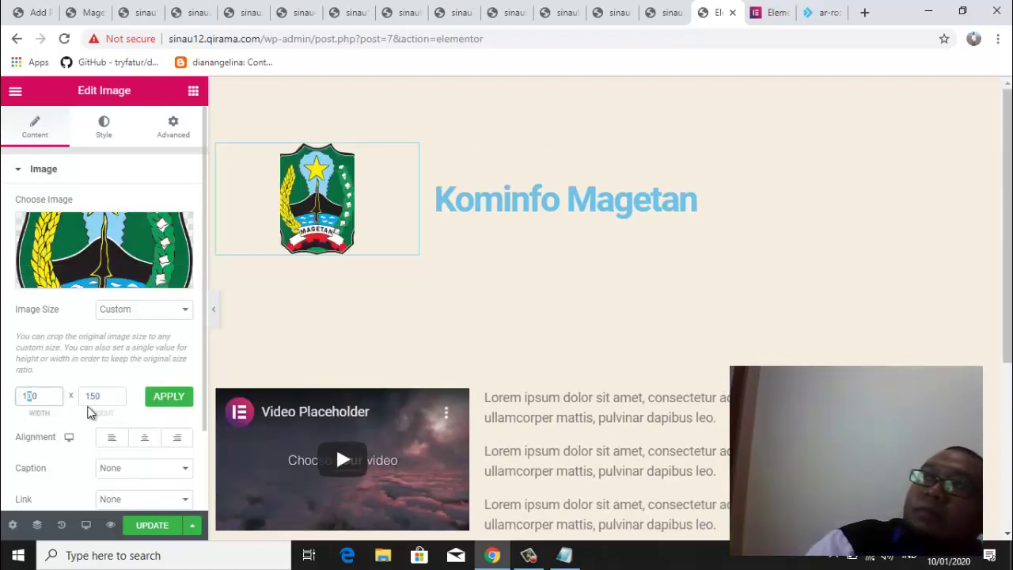
left_click(121, 312)
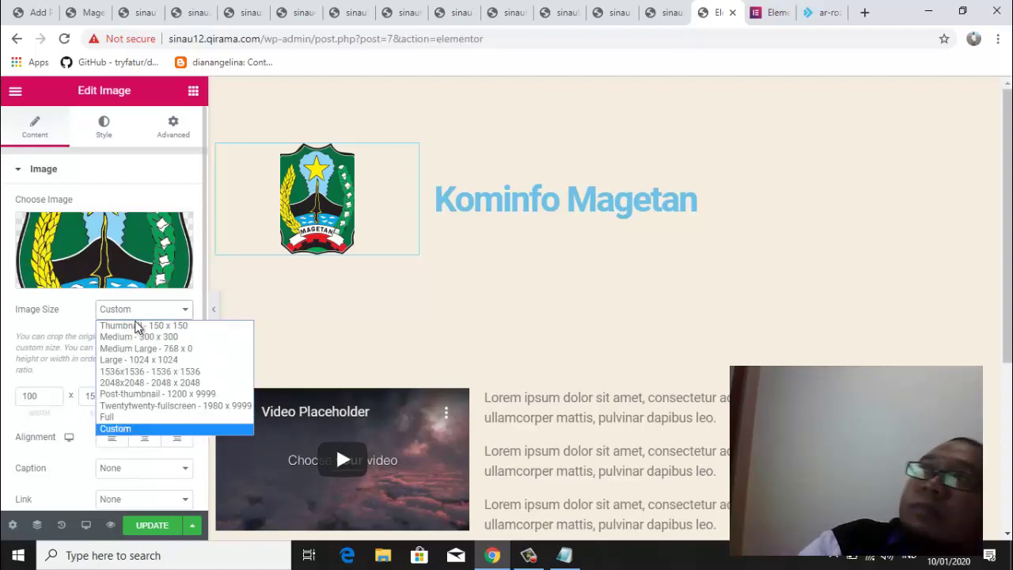
left_click(132, 325)
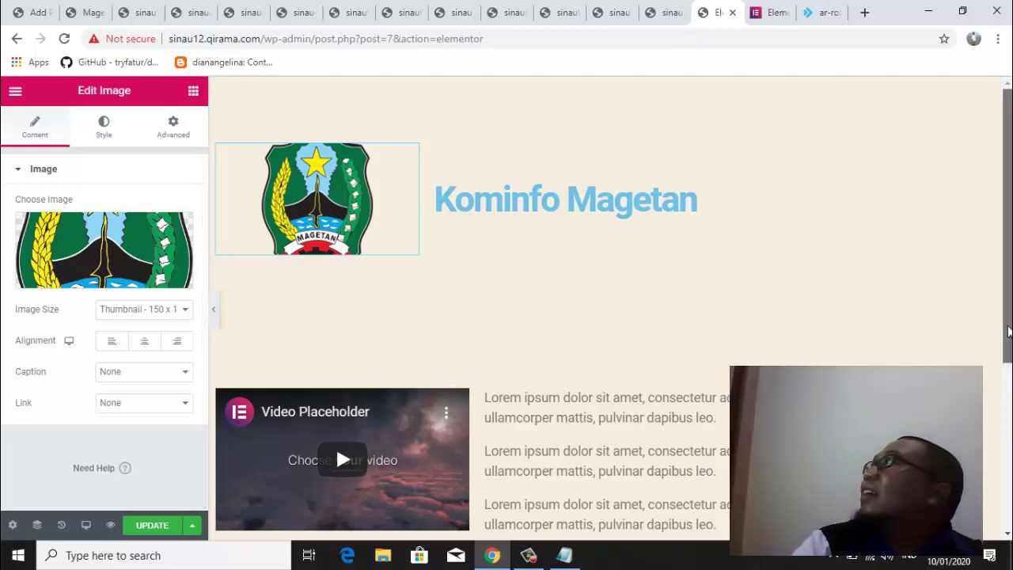
Save the page with the crest now at Thumbnail 150 × 150 size
left_click_drag(1008, 331, 1005, 389)
left_click_drag(1004, 350, 1004, 344)
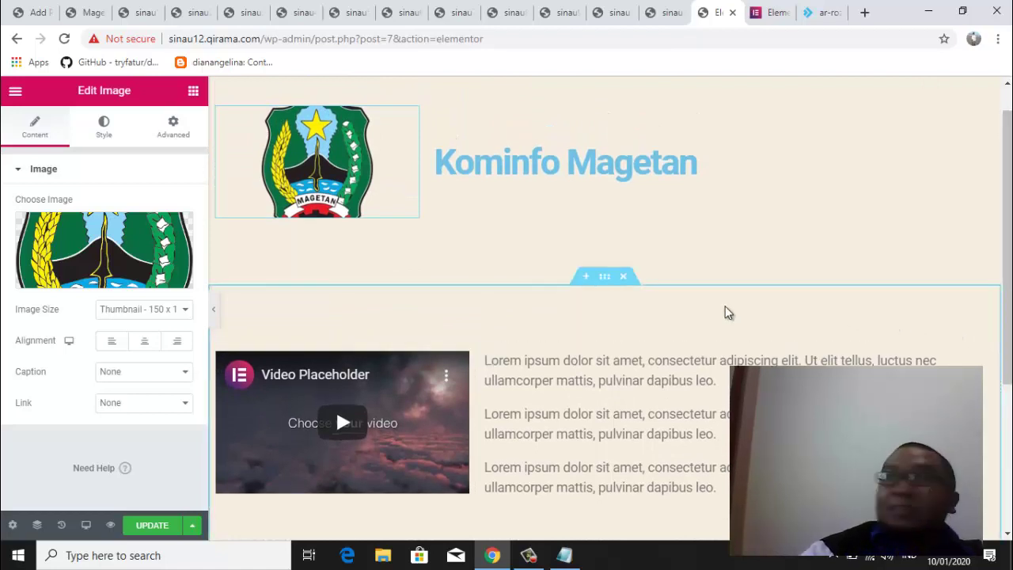
left_click(147, 526)
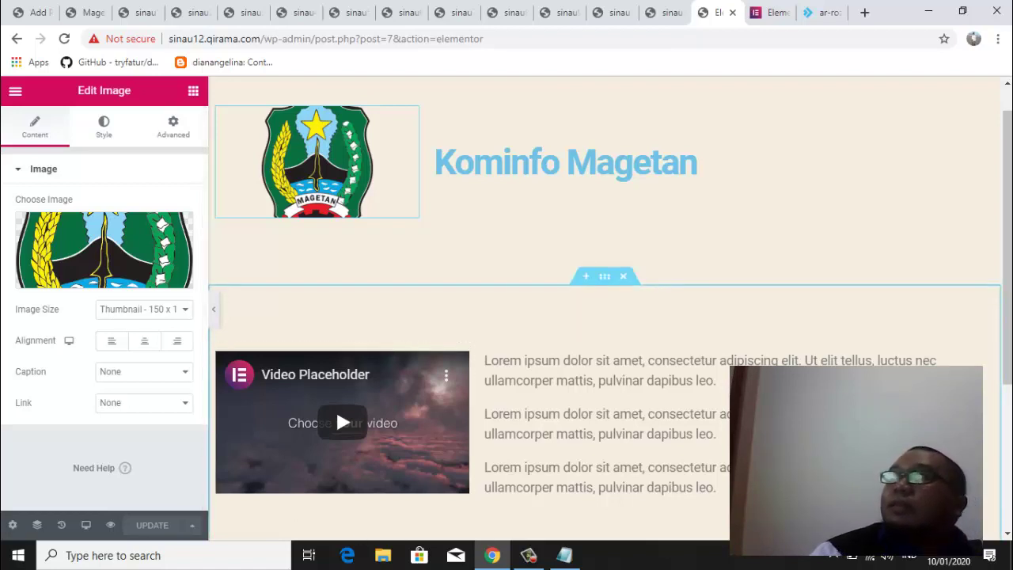
scroll(1009, 365, "down", 3)
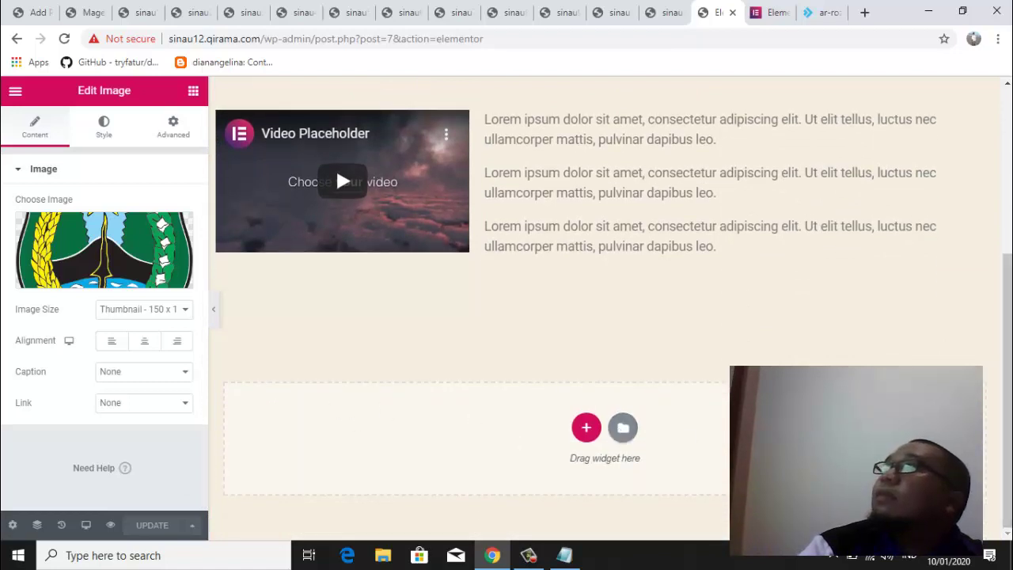
left_click_drag(1008, 452, 1009, 291)
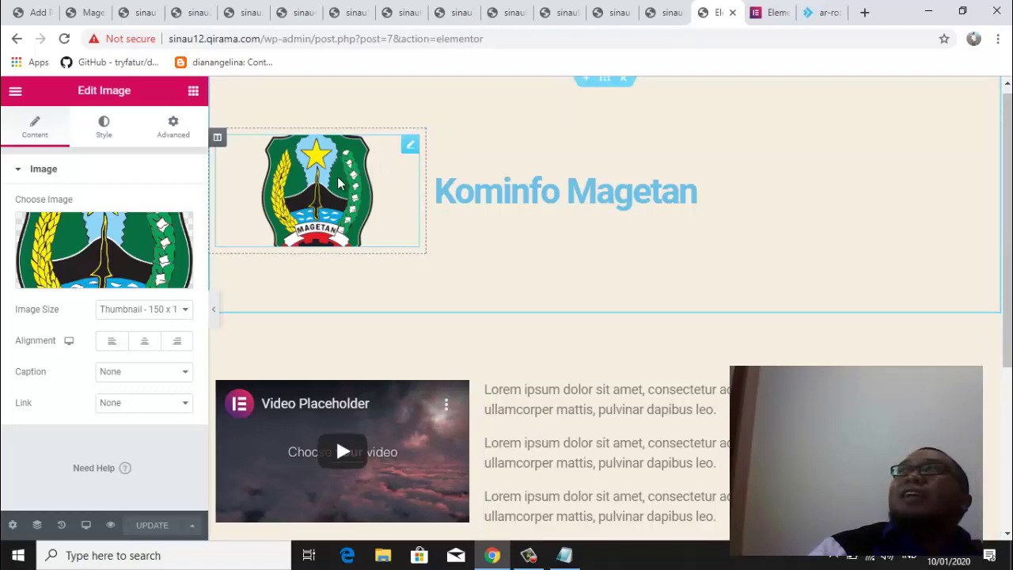
Add a middle column to the header and stack the crest above the Kominfo Magetan heading in it
right_click(218, 141)
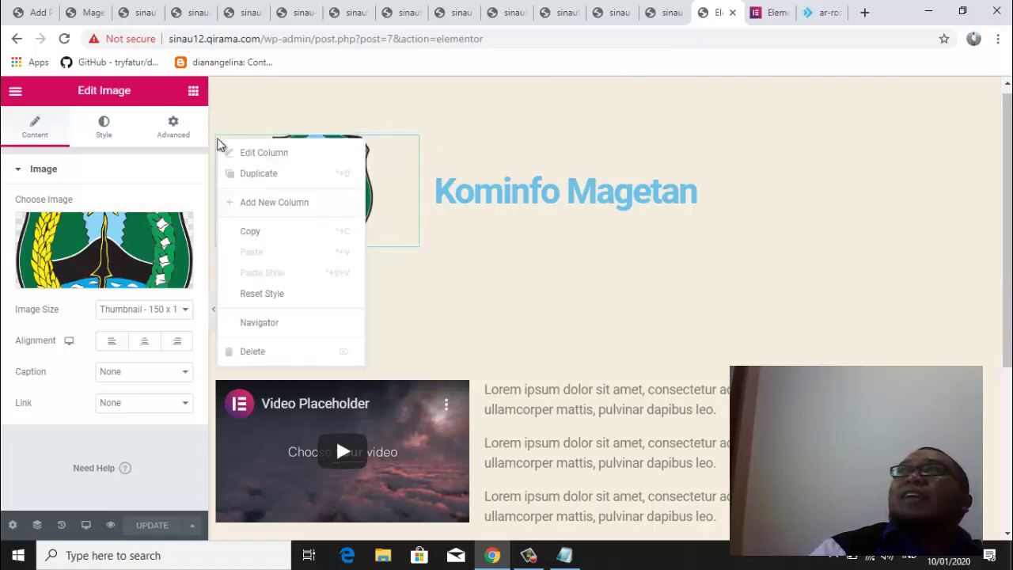
left_click(262, 203)
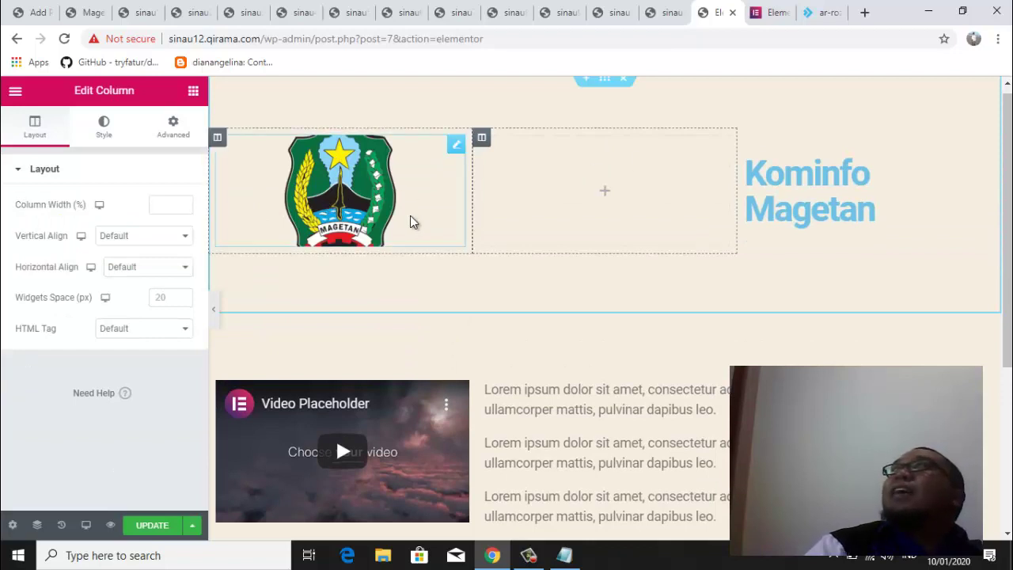
left_click_drag(367, 188, 570, 173)
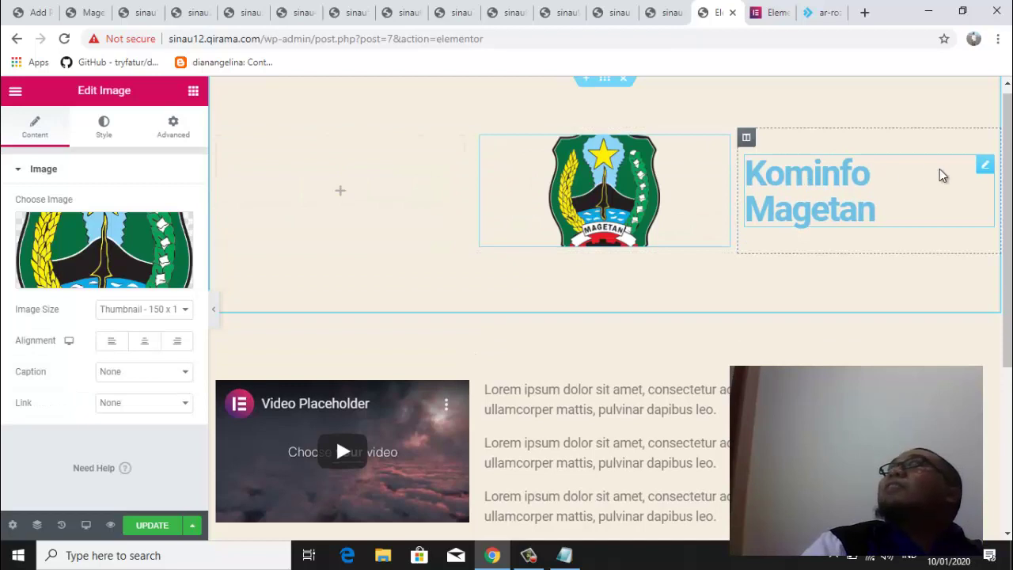
left_click_drag(984, 165, 607, 215)
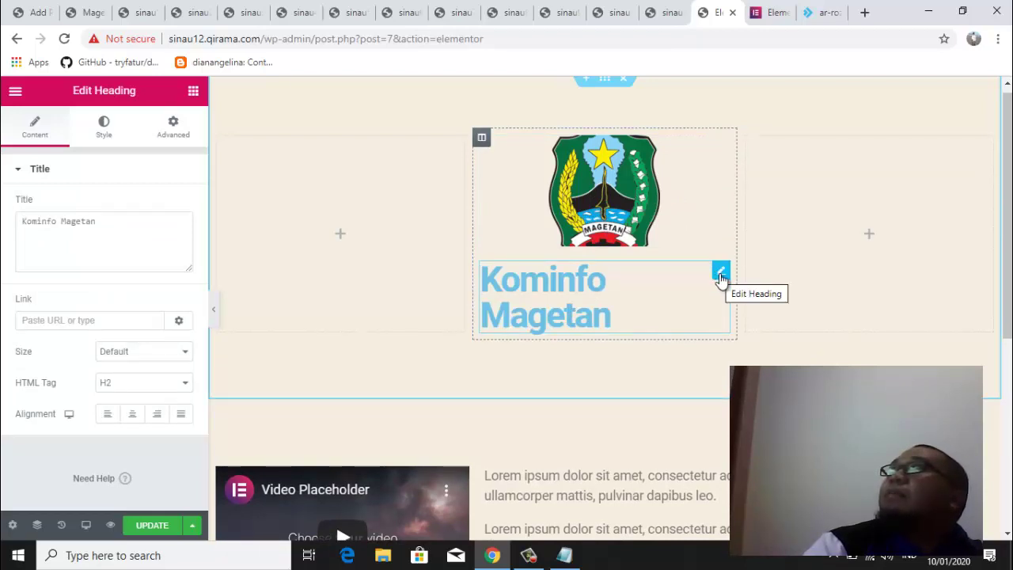
Center-align the Kominfo Magetan heading and change its HTML tag to H3
left_click(720, 273)
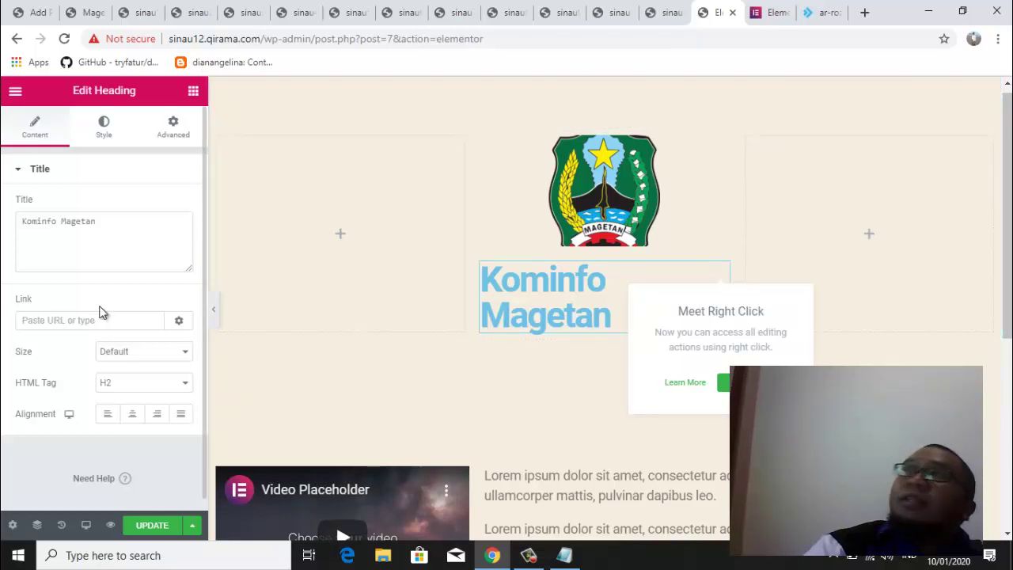
left_click(133, 415)
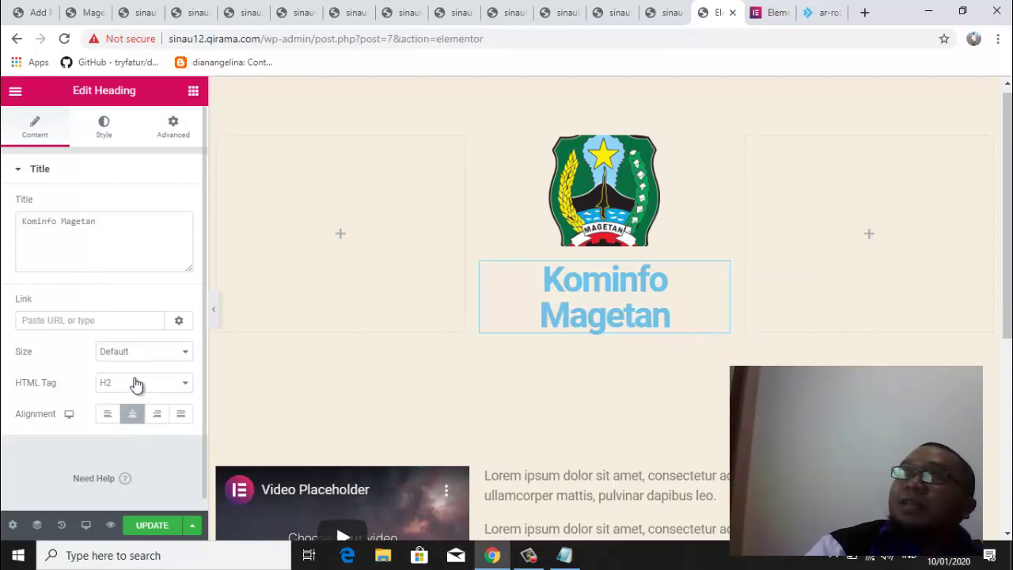
left_click(175, 387)
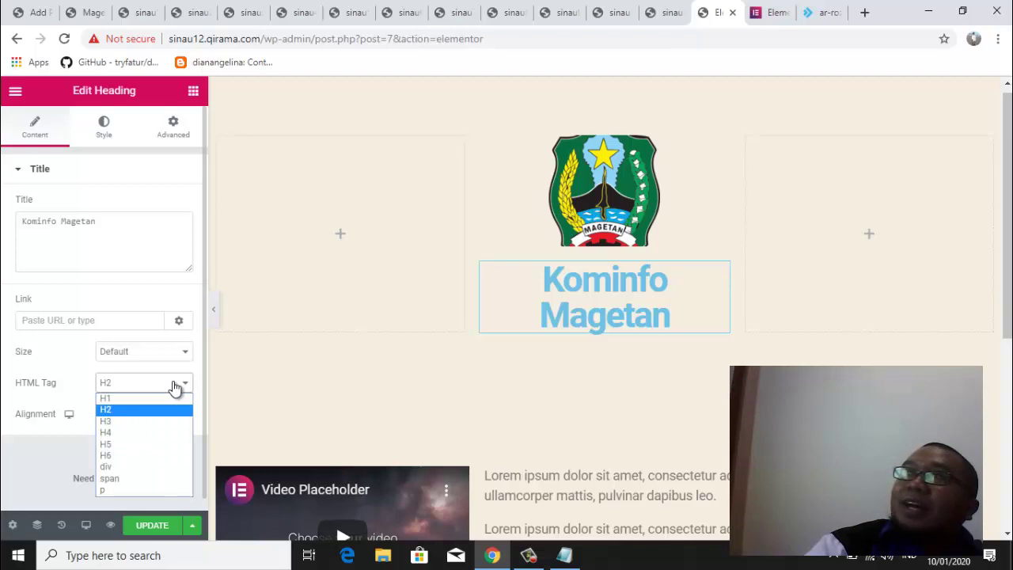
left_click(155, 424)
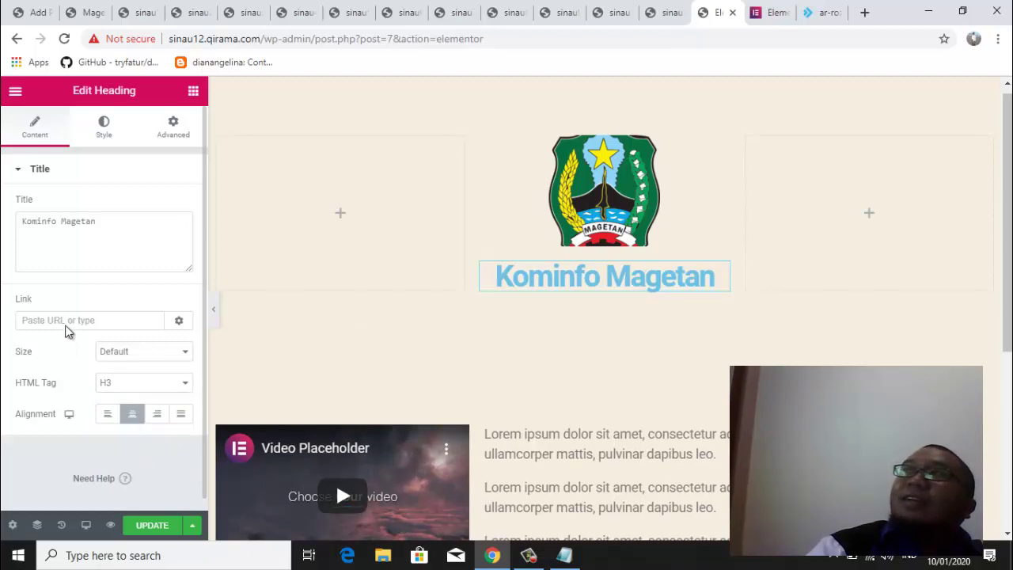
left_click(111, 139)
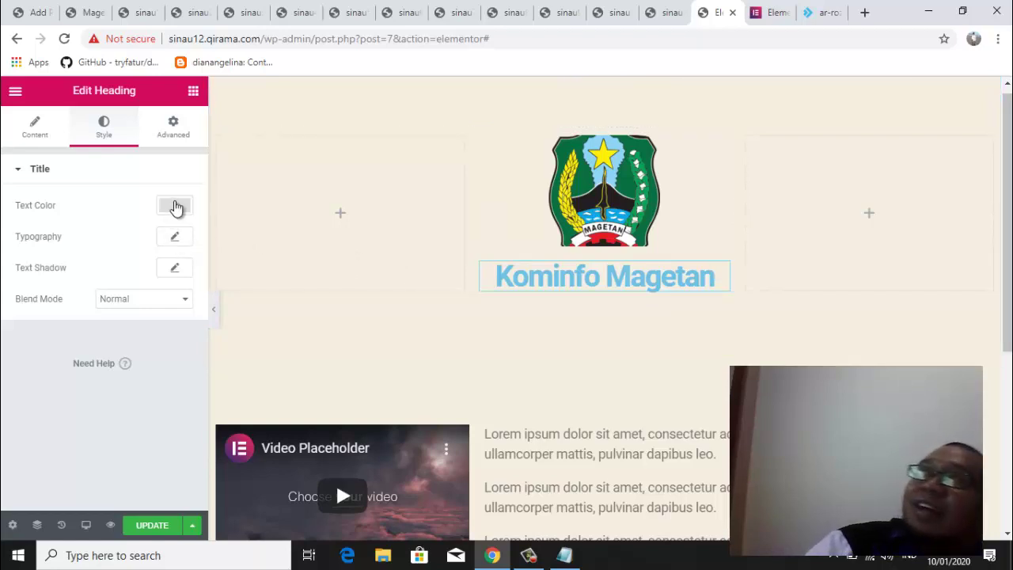
left_click(175, 206)
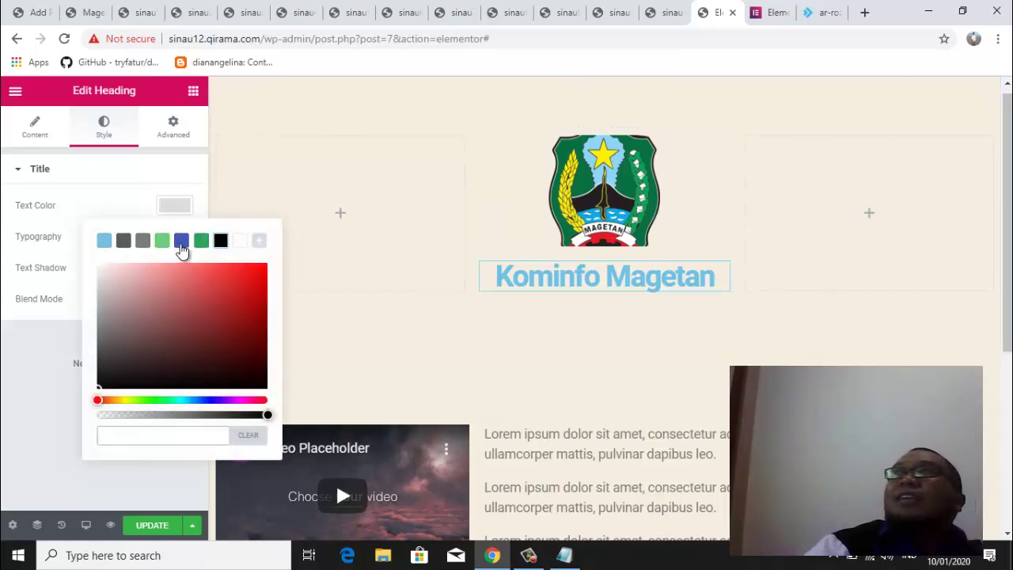
Apply the black preset to the heading text and save the page
left_click(222, 242)
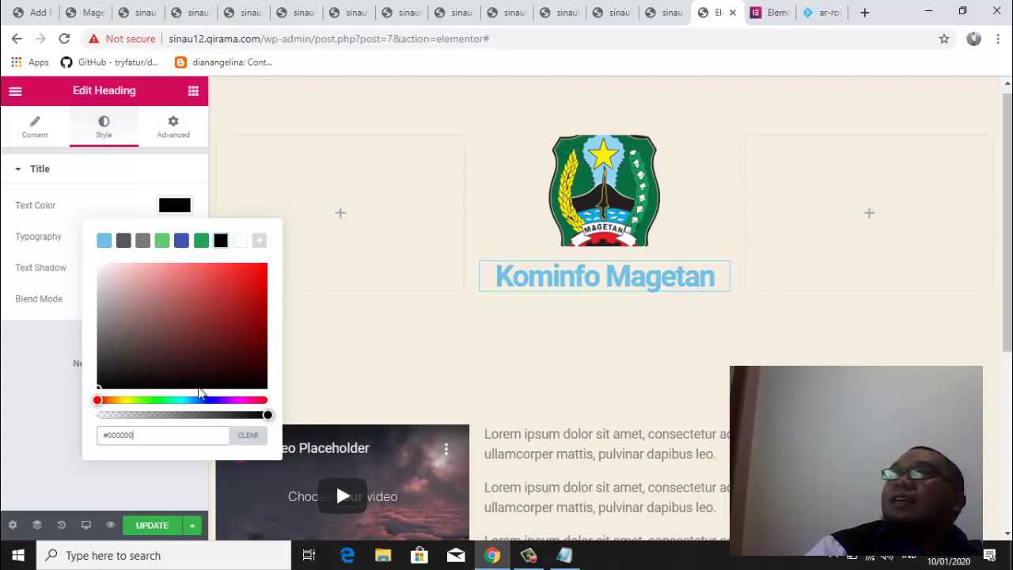
left_click(120, 211)
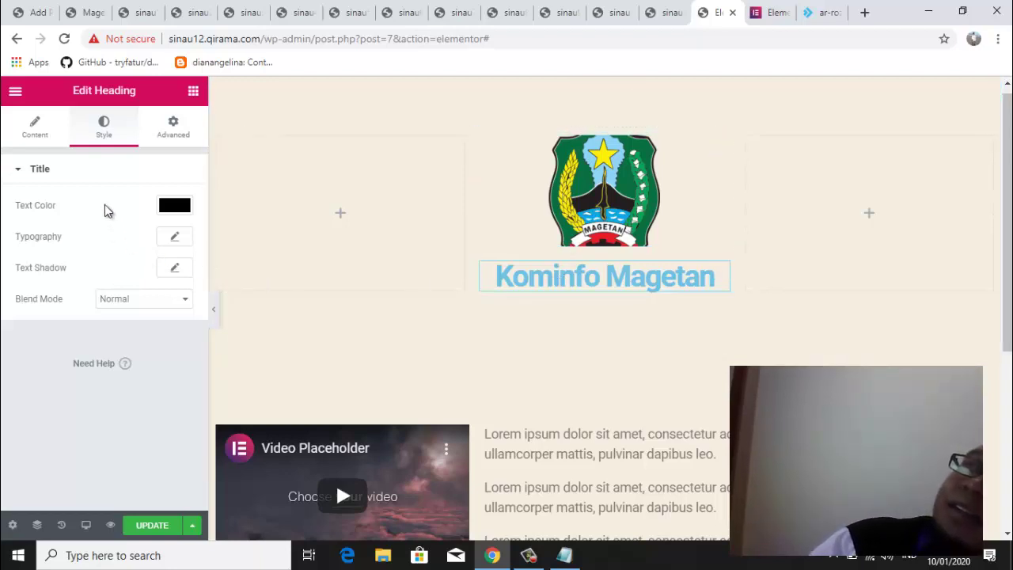
left_click(155, 526)
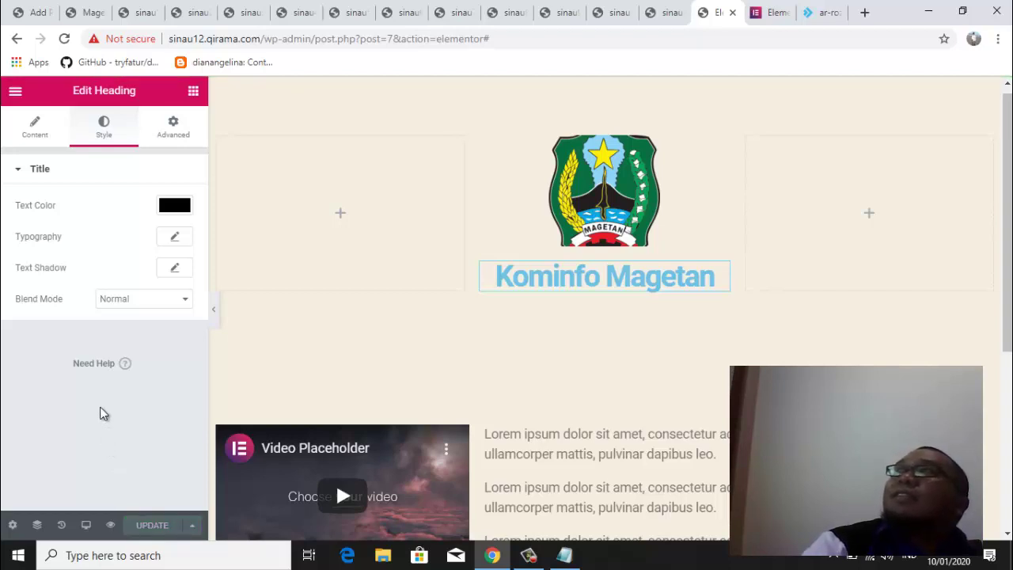
After reloading the builder, set the heading text colour to pure black #000000 and save again
left_click(64, 38)
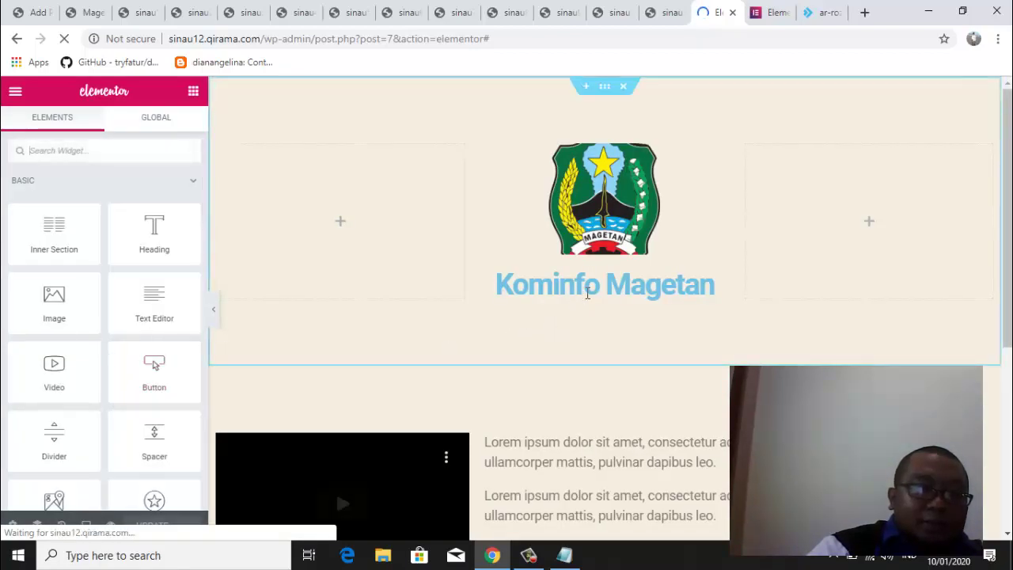
left_click(587, 295)
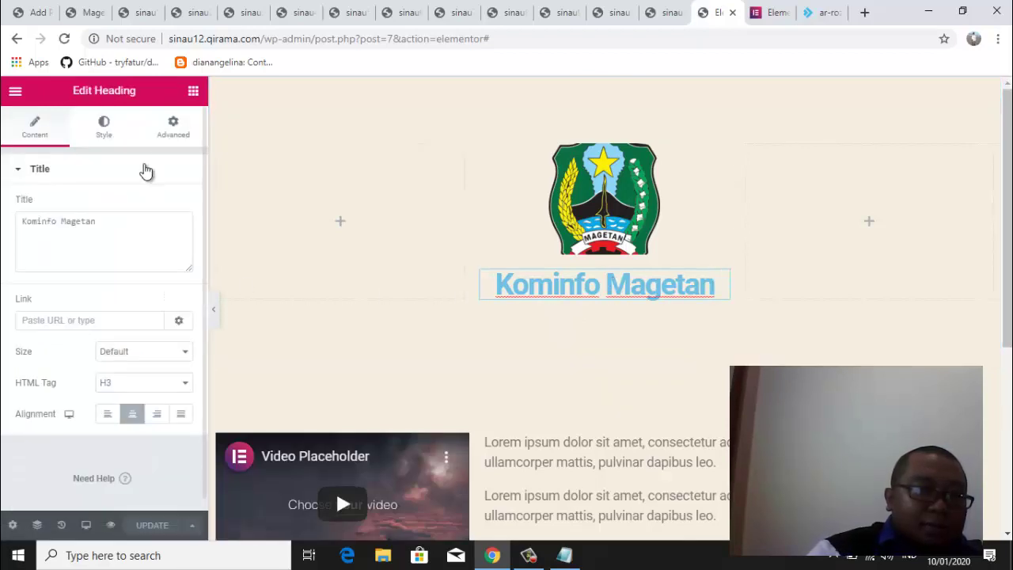
left_click(105, 135)
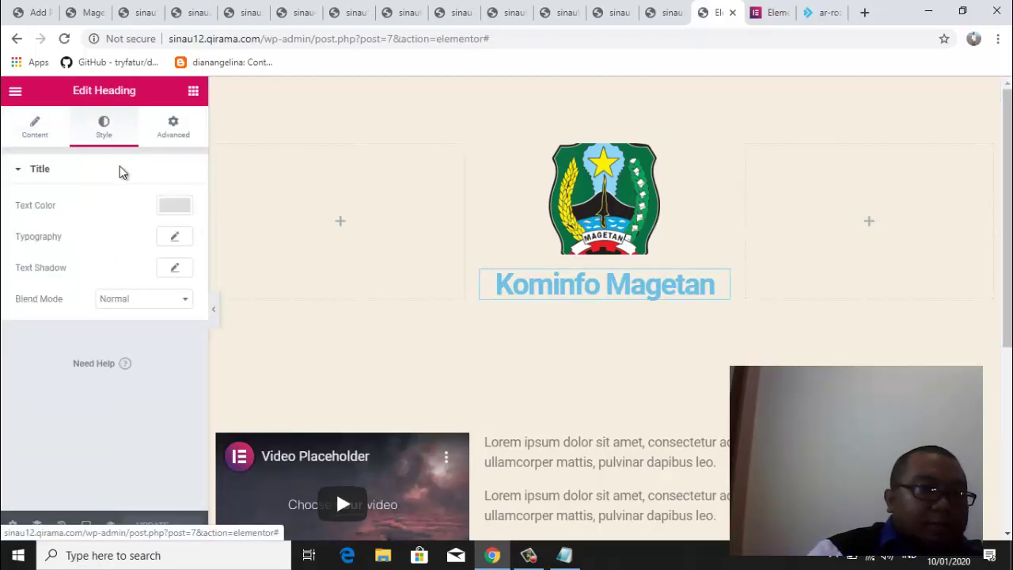
left_click(171, 207)
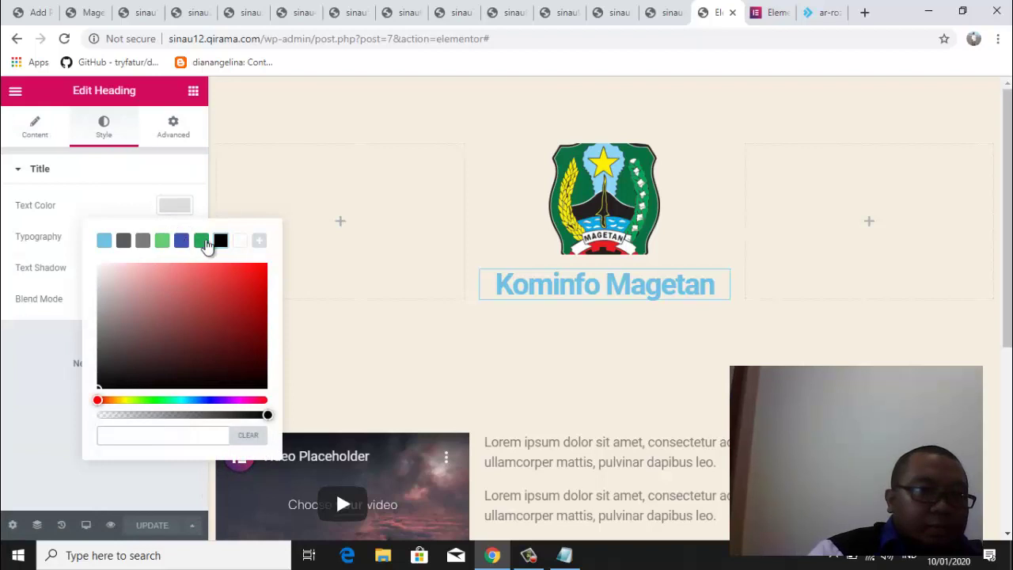
left_click(220, 242)
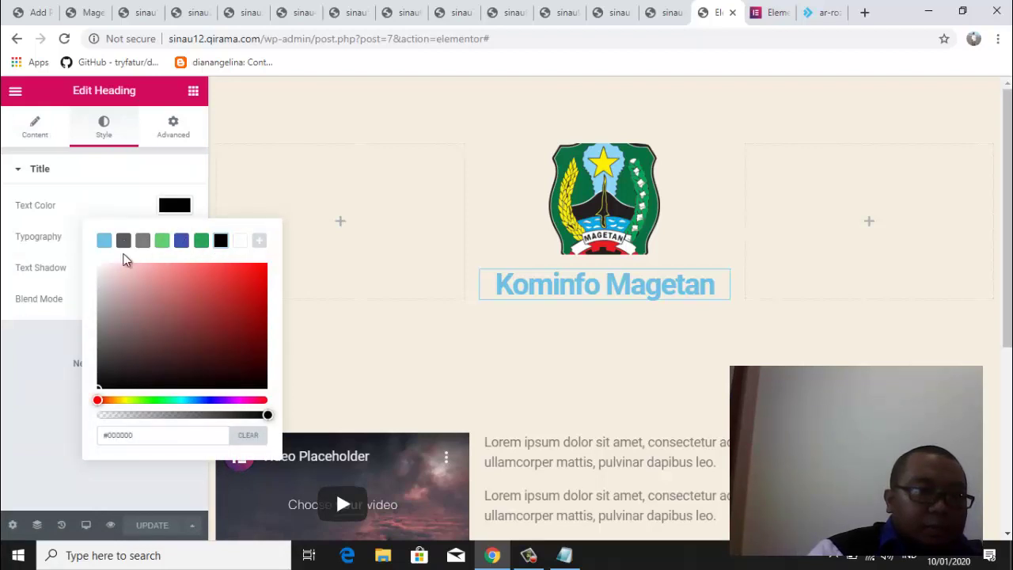
left_click(107, 380)
left_click_drag(107, 381, 87, 406)
left_click(29, 411)
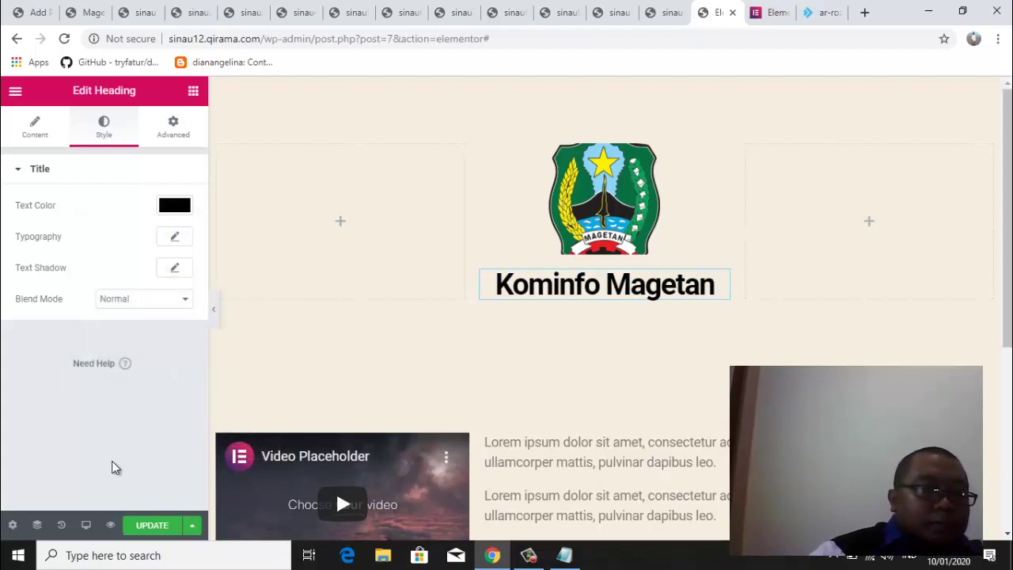
left_click(152, 525)
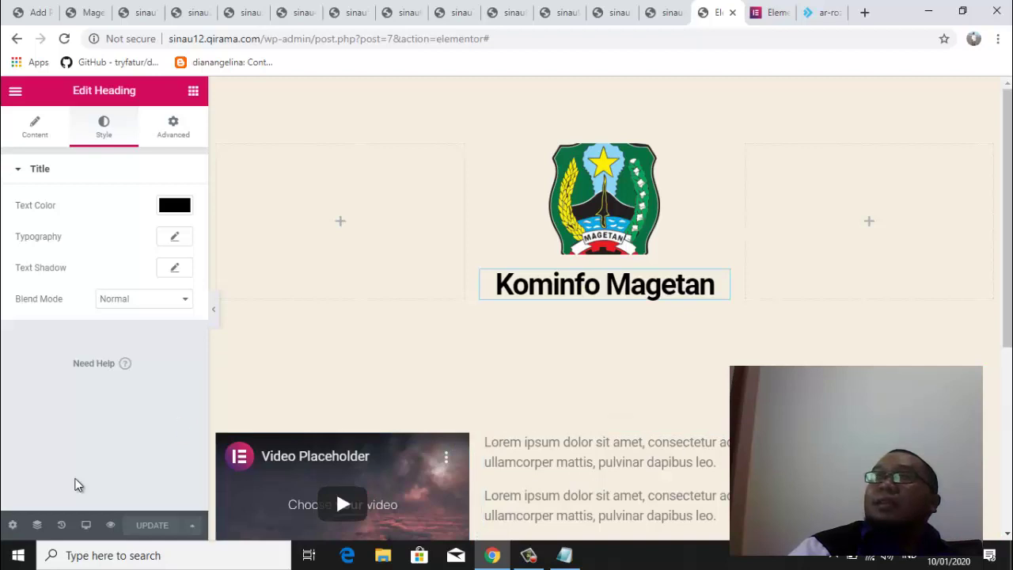
Choose Exit to Dashboard from the Elementor main menu
left_click(13, 525)
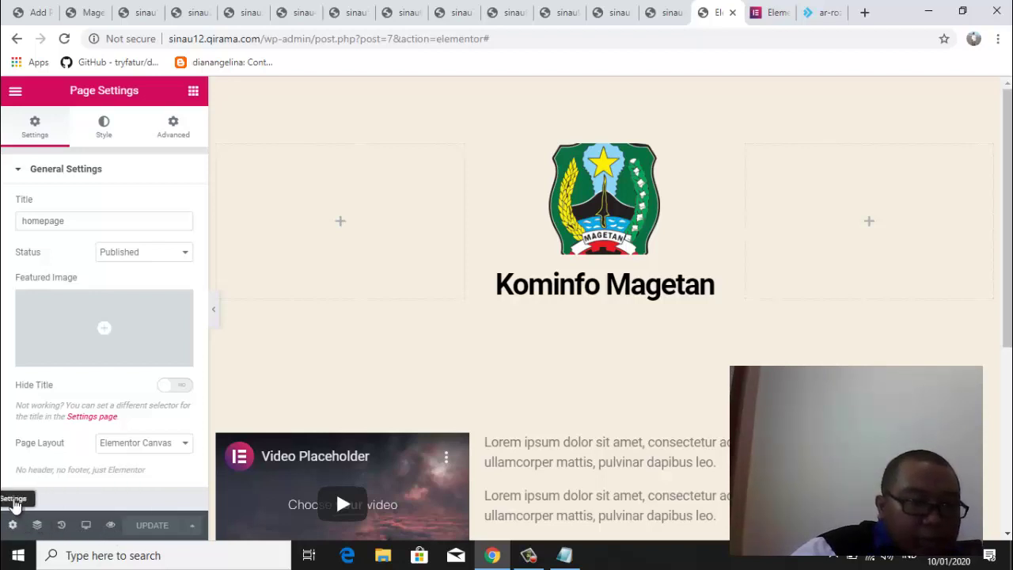
left_click(16, 93)
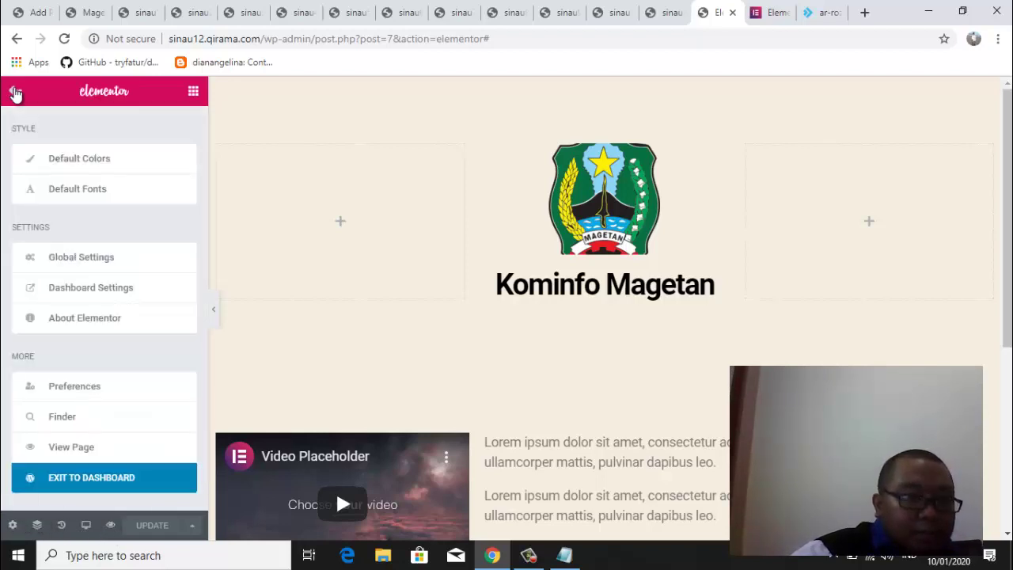
left_click(14, 92)
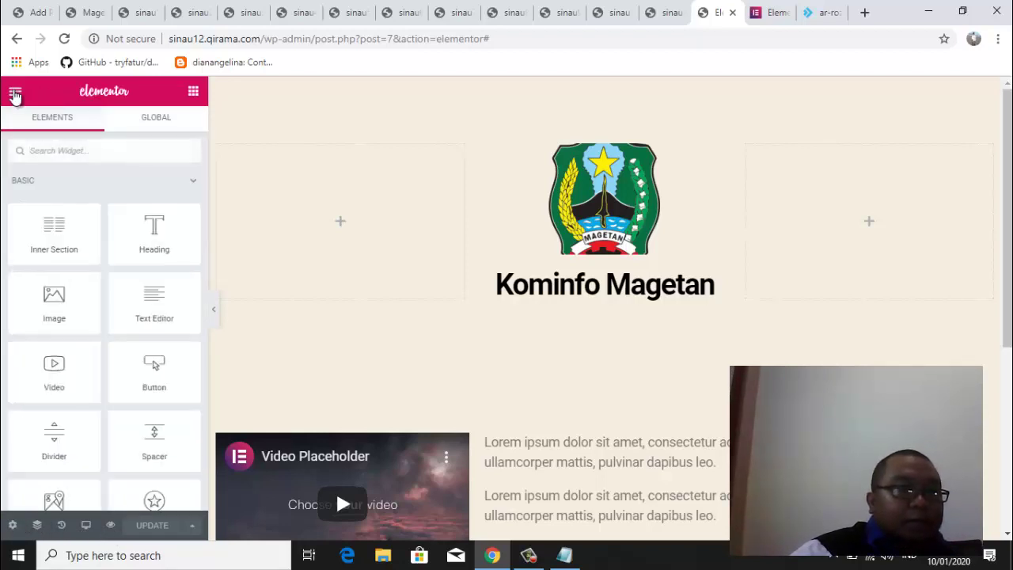
left_click(15, 93)
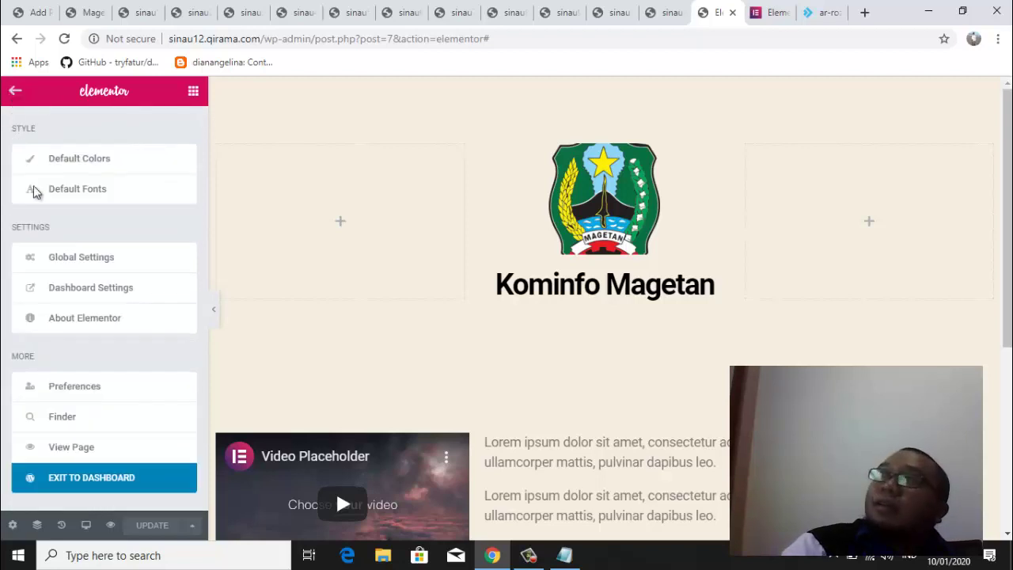
left_click(114, 483)
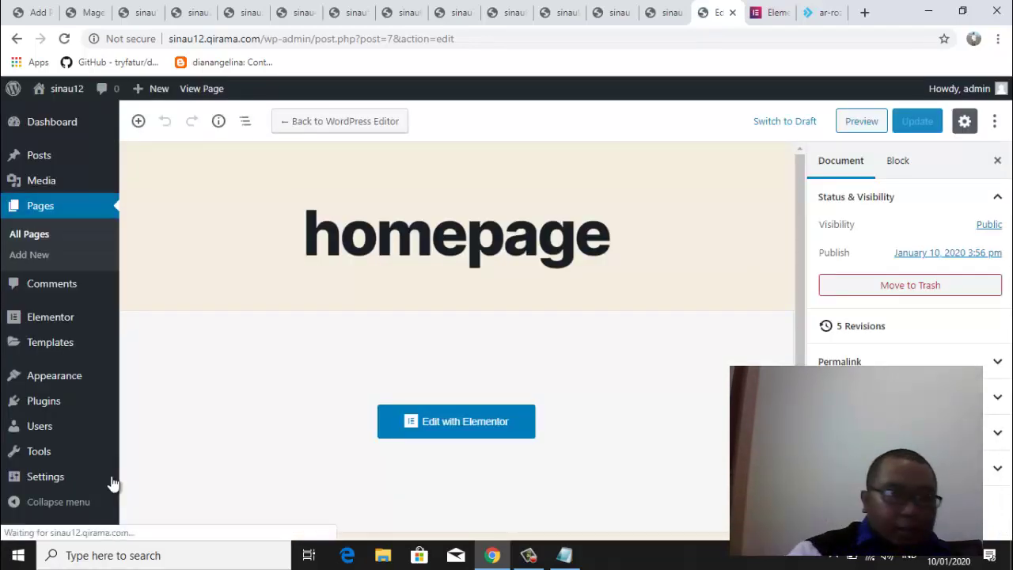
Under Settings > Reading, choose 'A static page' with Homepage 'homepage' and save changes
mouse_move(45, 480)
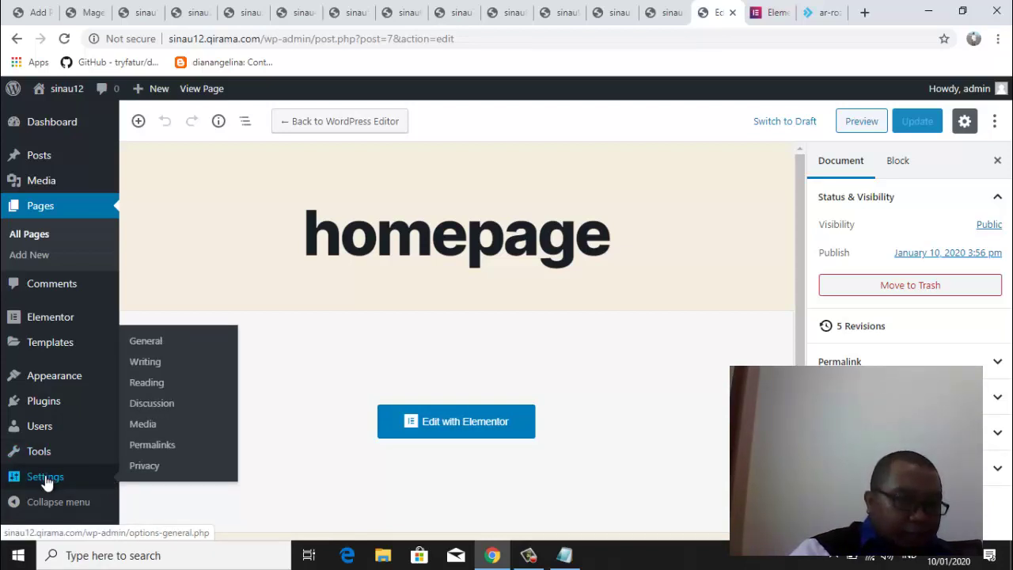
left_click(153, 390)
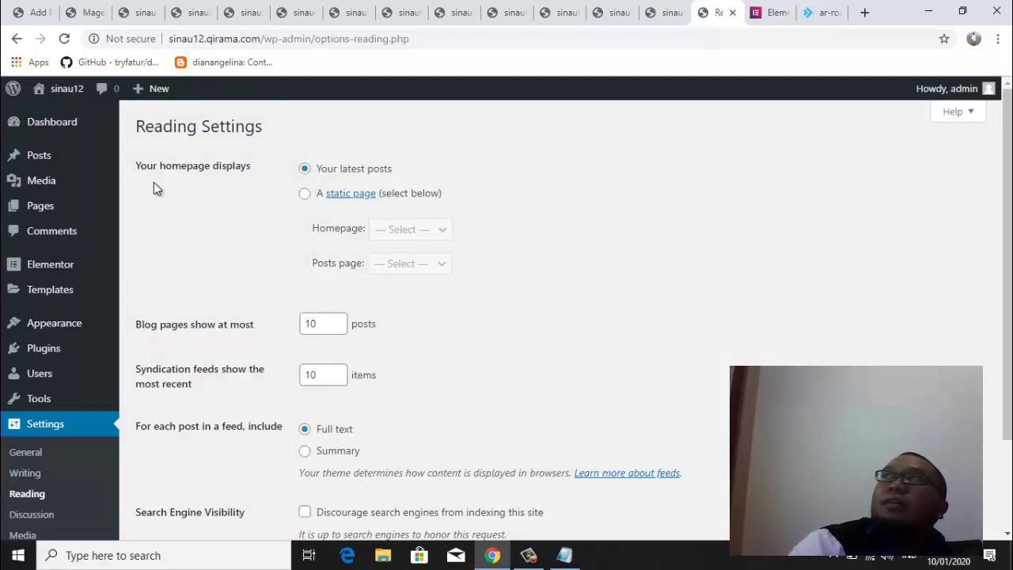
left_click(306, 202)
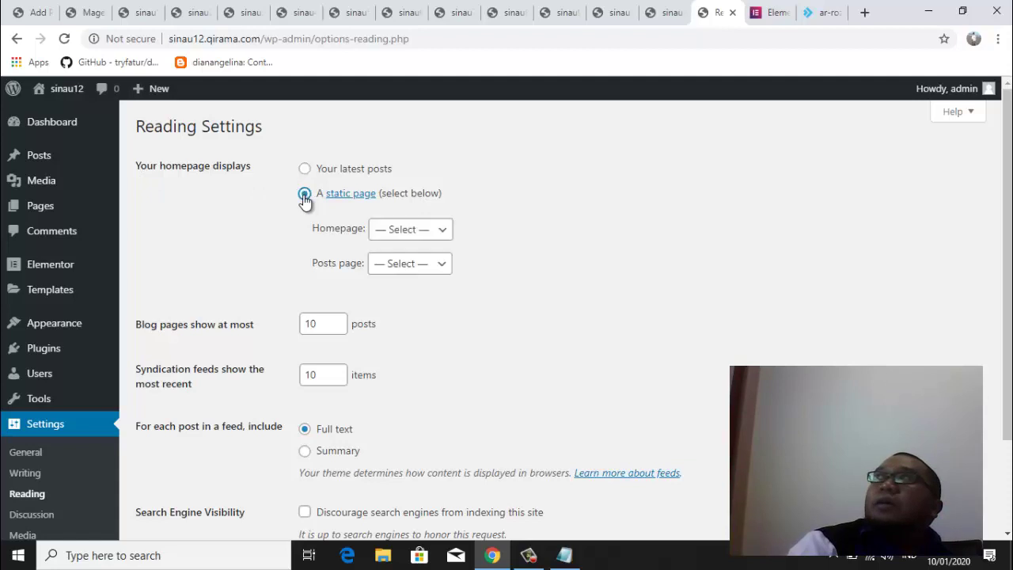
left_click(445, 233)
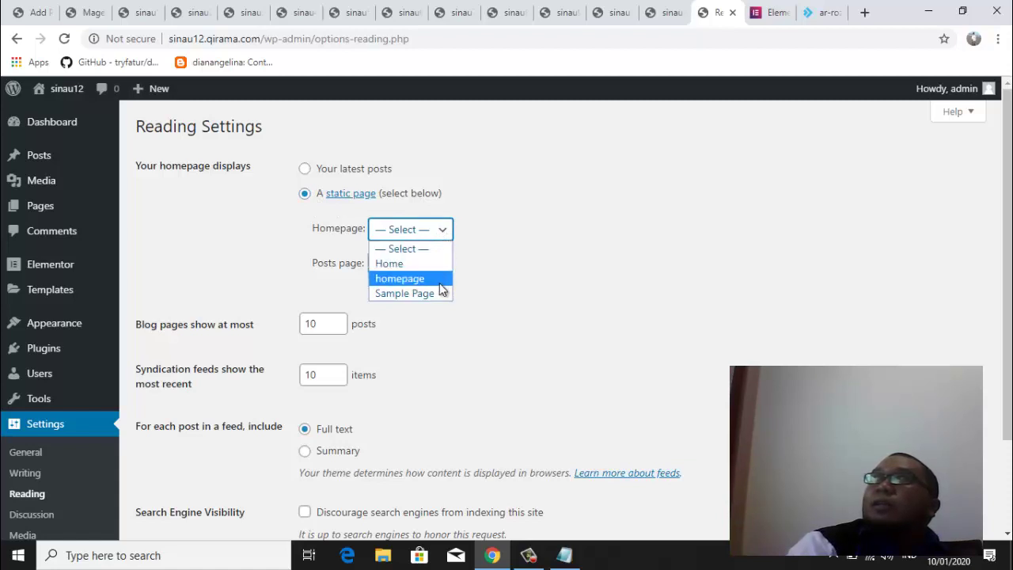
left_click(412, 278)
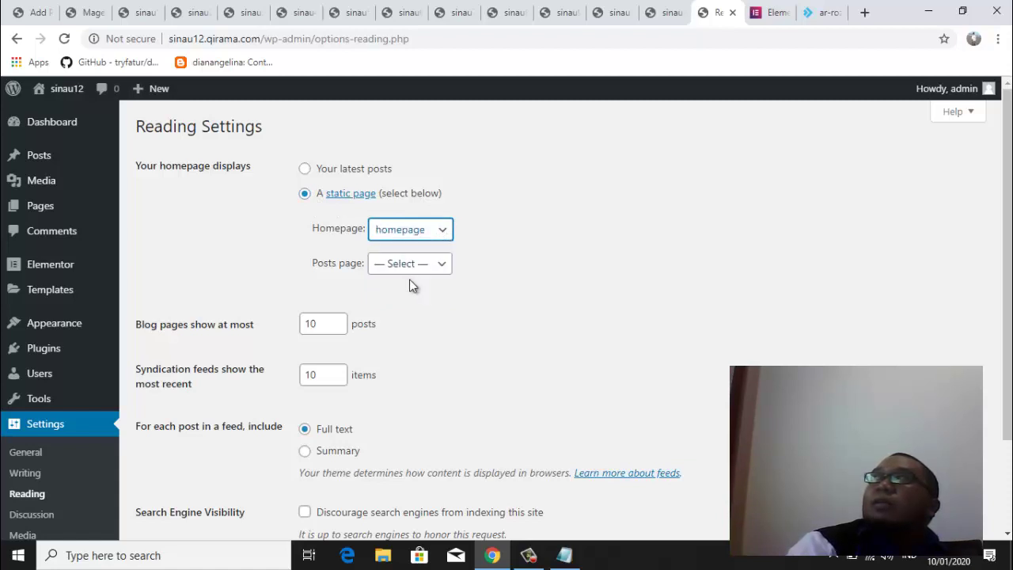
left_click(436, 315)
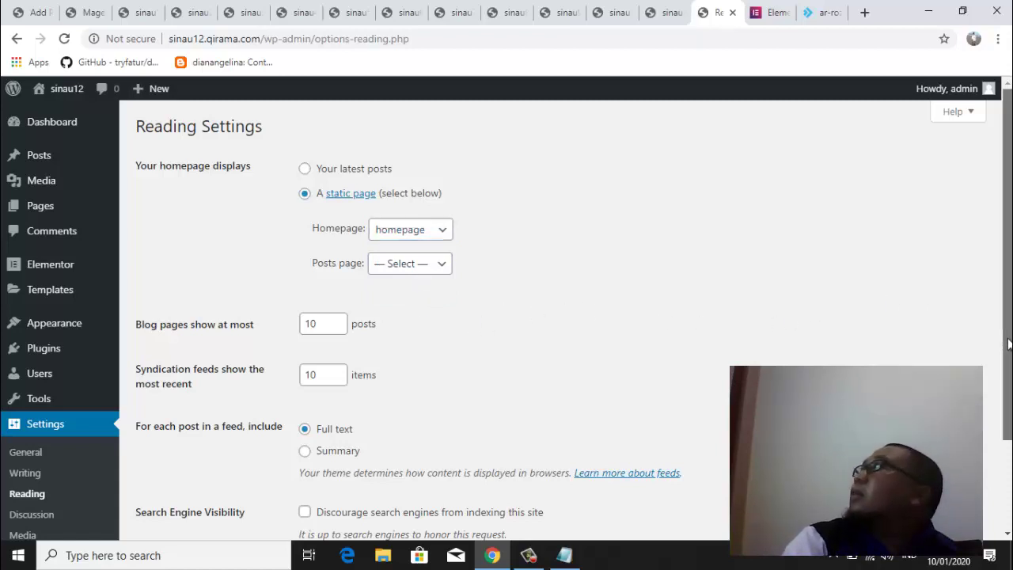
scroll(994, 317, "down", 2)
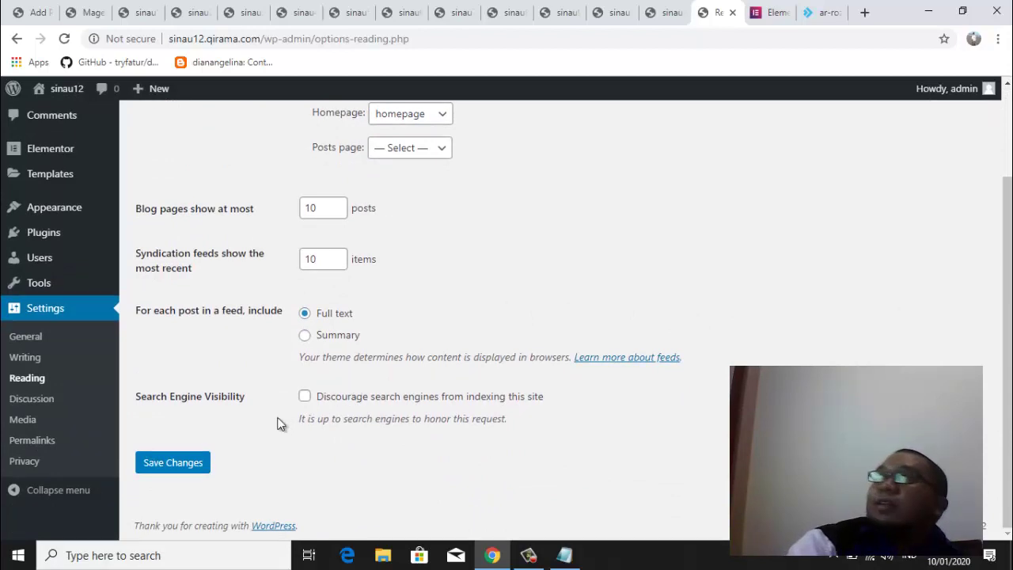
left_click(184, 468)
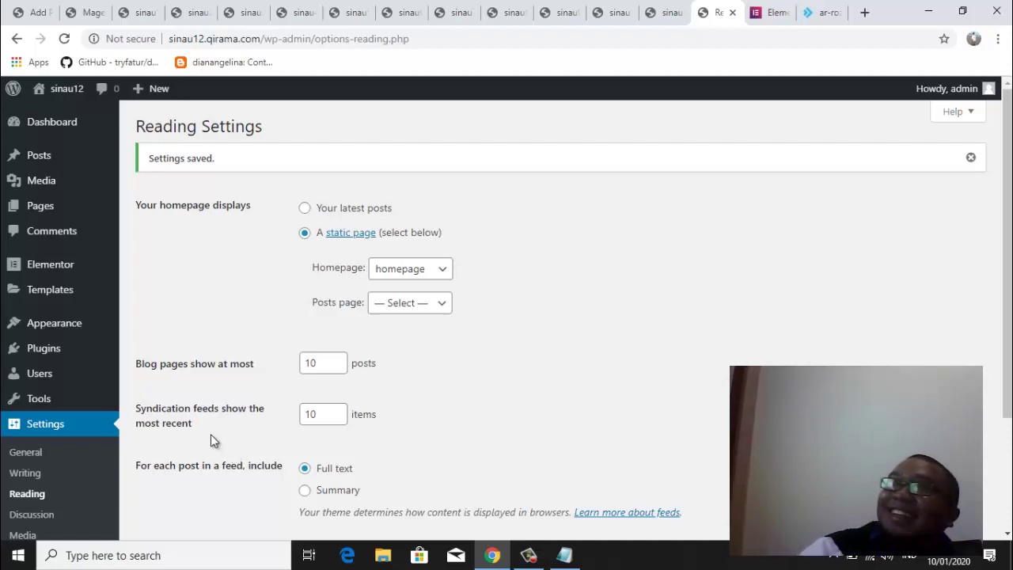
View the live site in a new tab, then go back to the Reading Settings tab
mouse_move(62, 95)
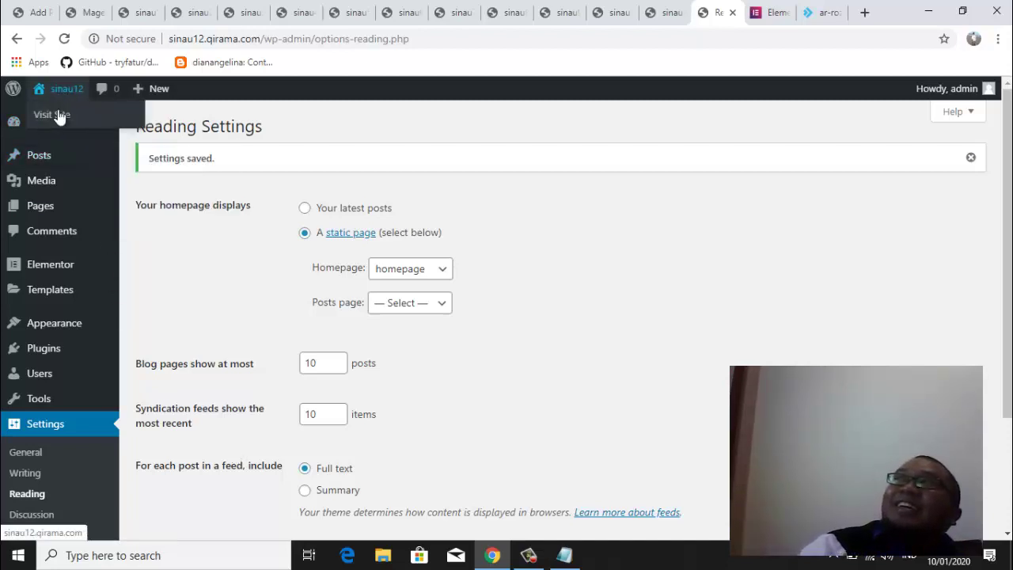
right_click(58, 118)
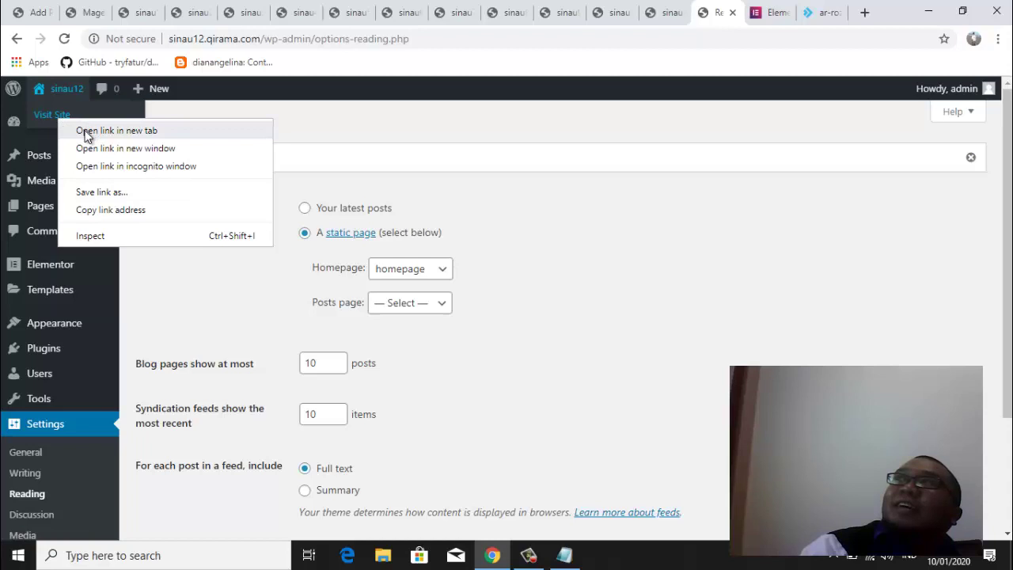
left_click(87, 130)
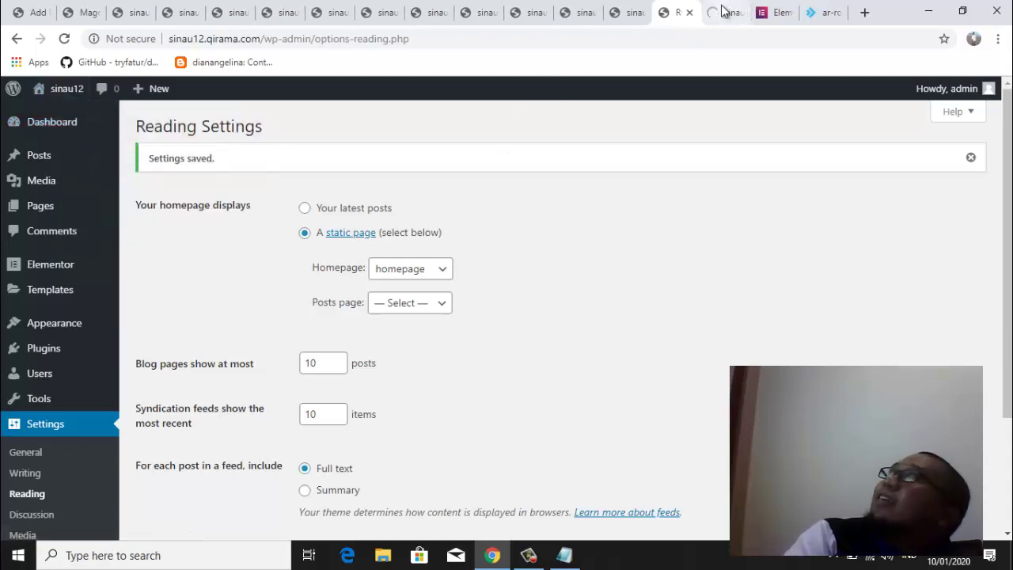
left_click(723, 11)
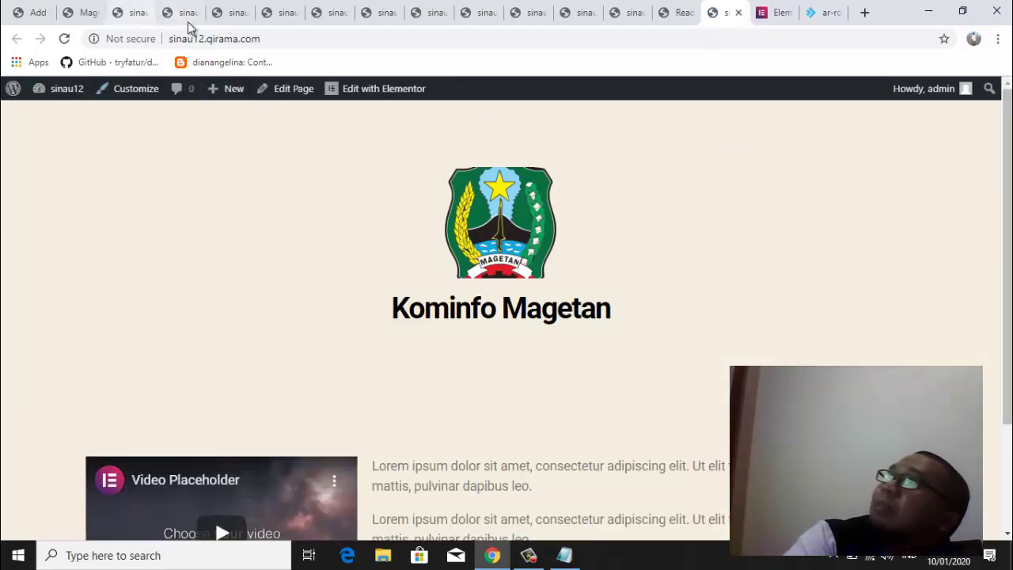
left_click_drag(169, 39, 267, 41)
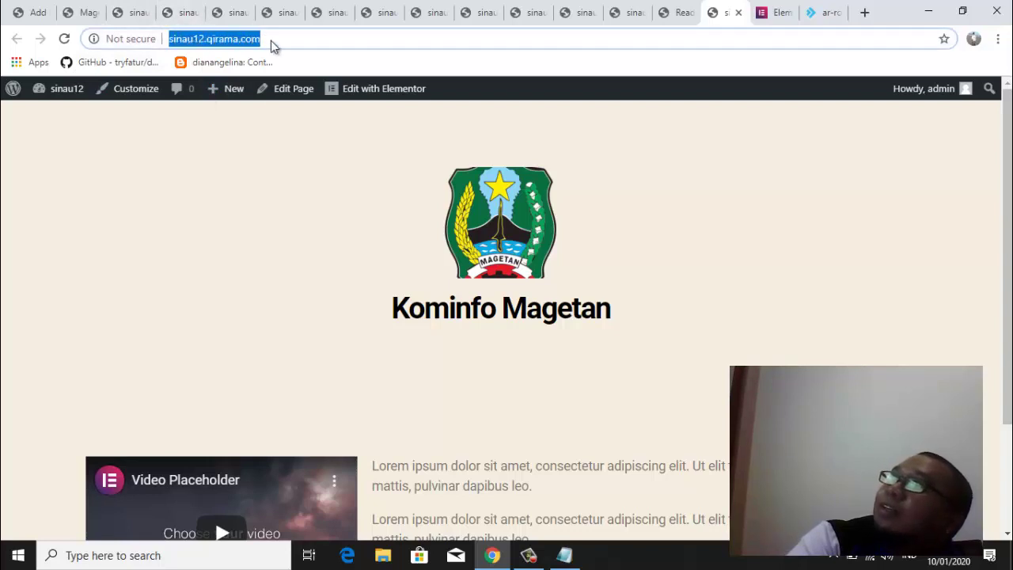
left_click(530, 383)
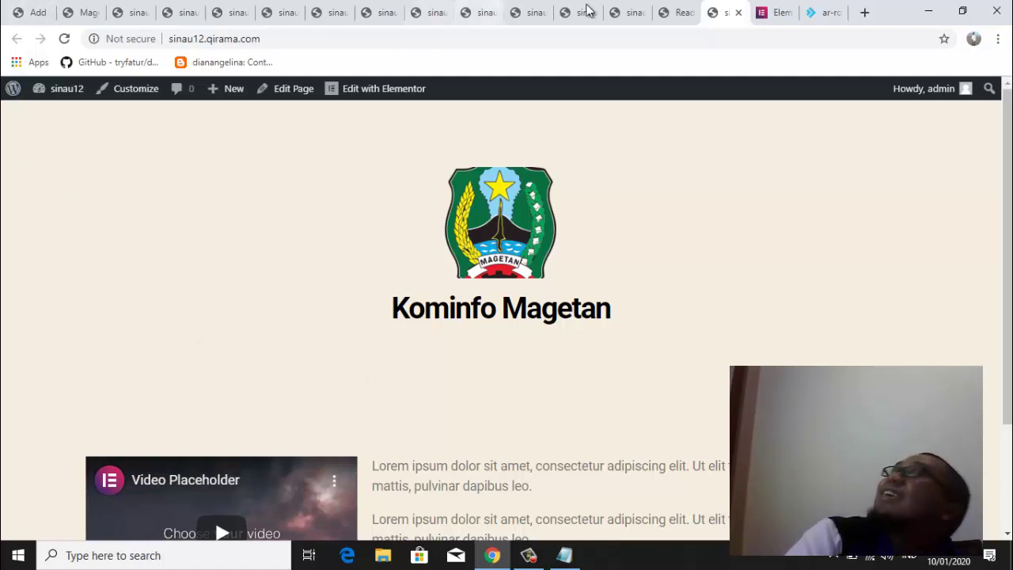
left_click(679, 17)
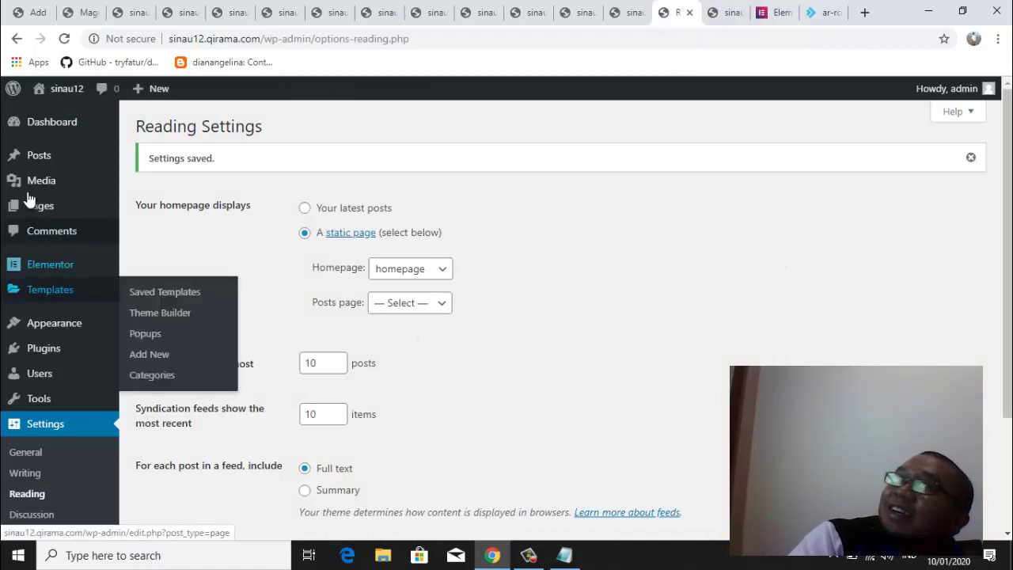
From Pages > All Pages, launch 'Edit with Elementor' on the homepage page
mouse_move(34, 202)
left_click(151, 215)
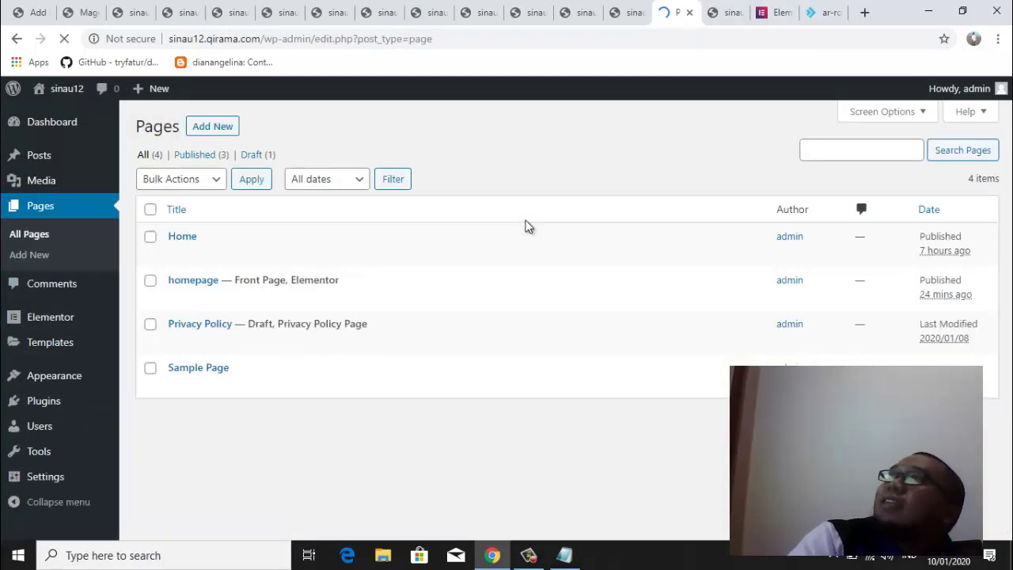
mouse_move(204, 309)
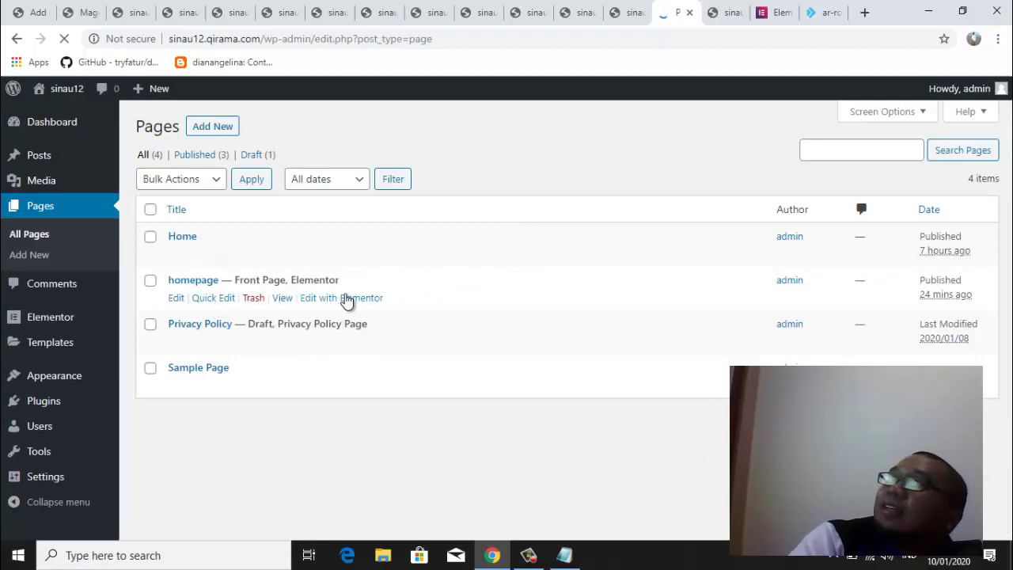
left_click(349, 307)
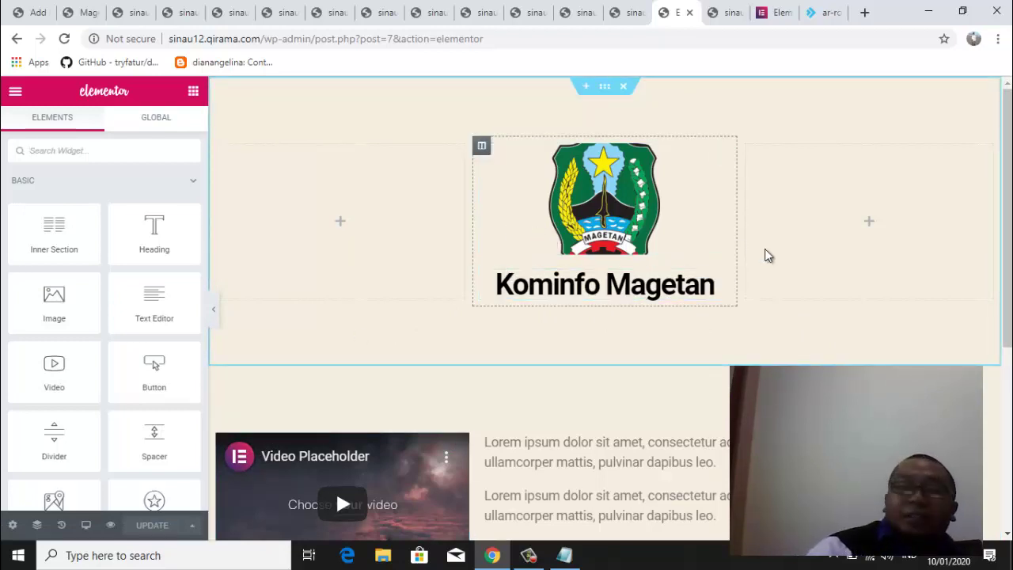
left_click_drag(1009, 258, 1009, 416)
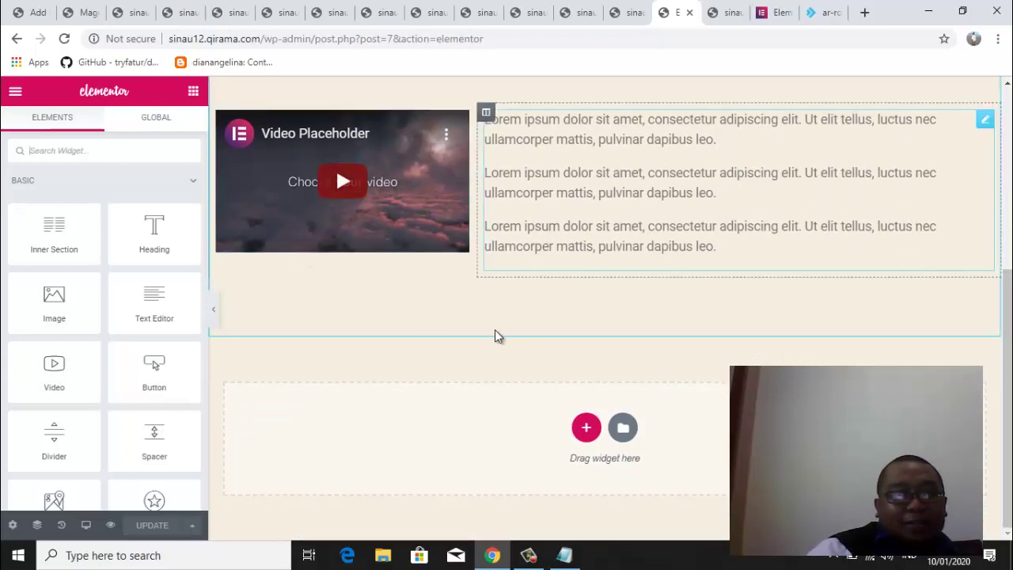
left_click_drag(1001, 361, 1004, 191)
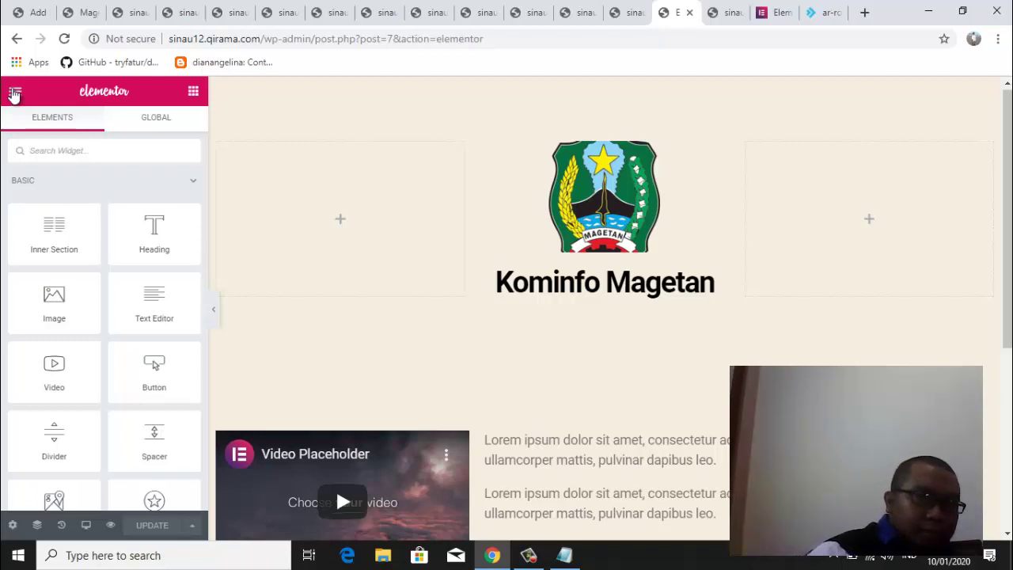
left_click_drag(1009, 125, 1008, 90)
mouse_move(1009, 106)
left_mouse_down()
mouse_move(1009, 161)
mouse_move(1010, 95)
left_mouse_up()
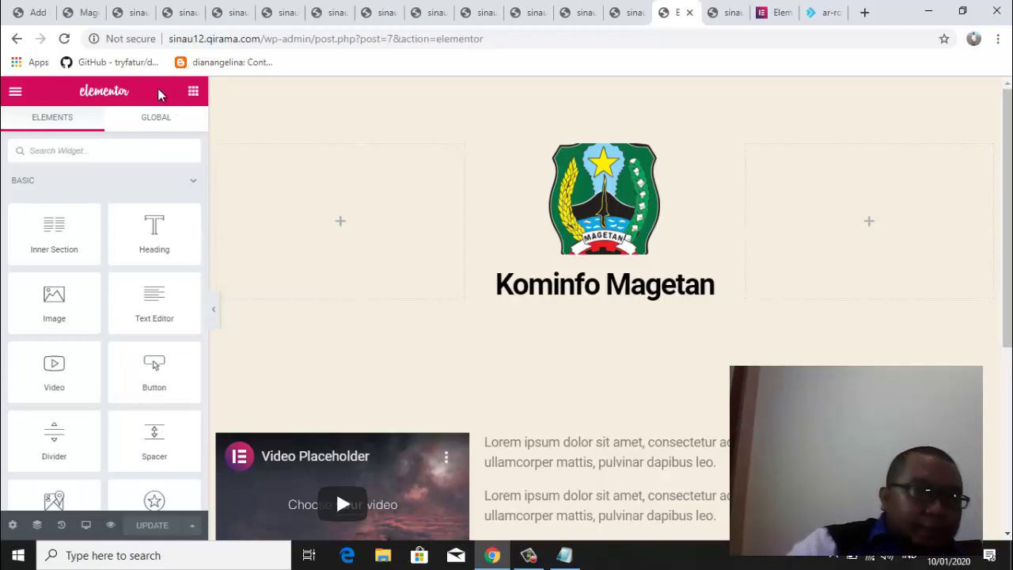
Choose Exit to Dashboard from the Elementor main menu to reach the WordPress editor
left_click(164, 159)
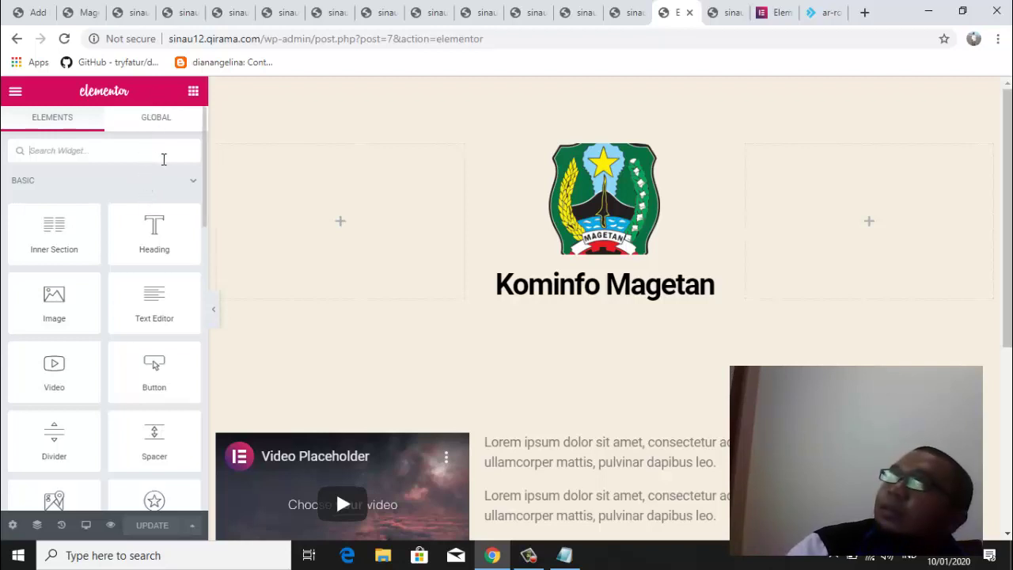
left_click(14, 94)
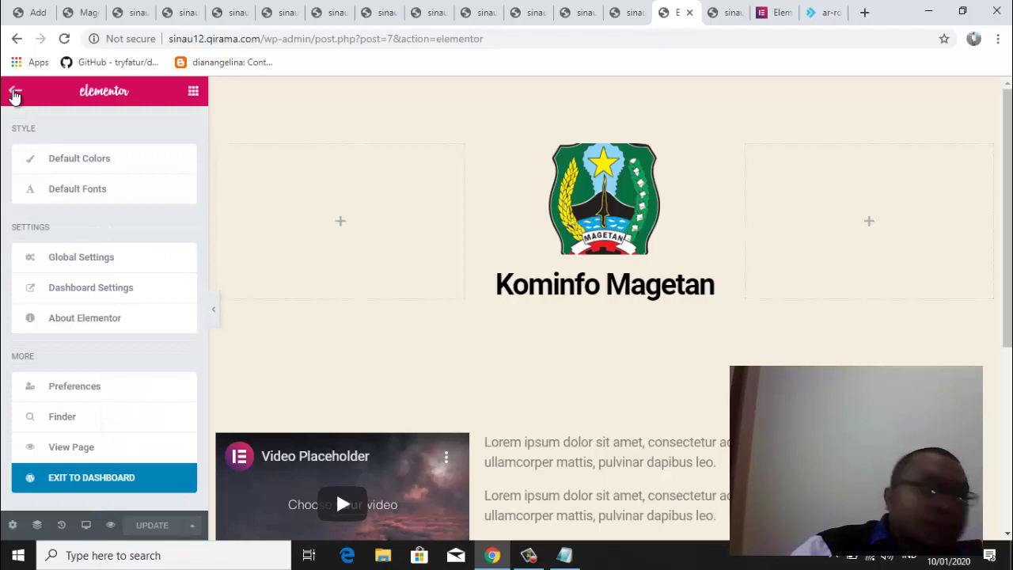
left_click(14, 94)
left_click(14, 94)
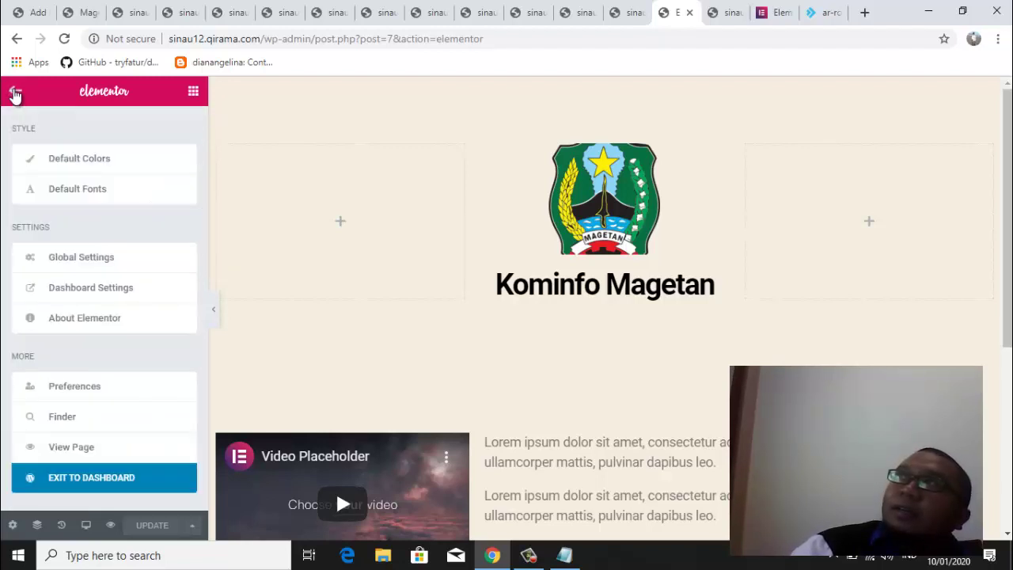
left_click(143, 482)
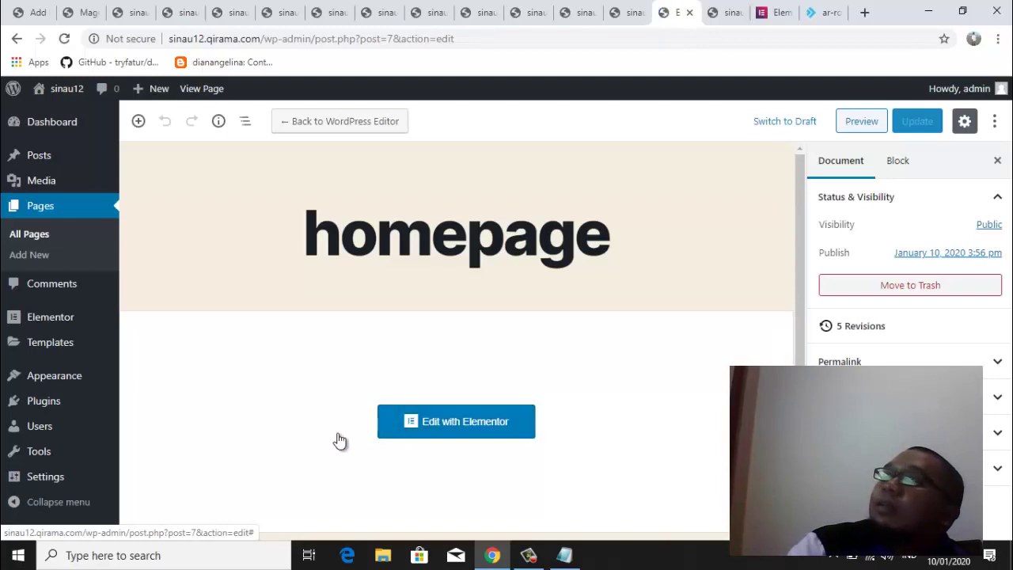
mouse_move(45, 484)
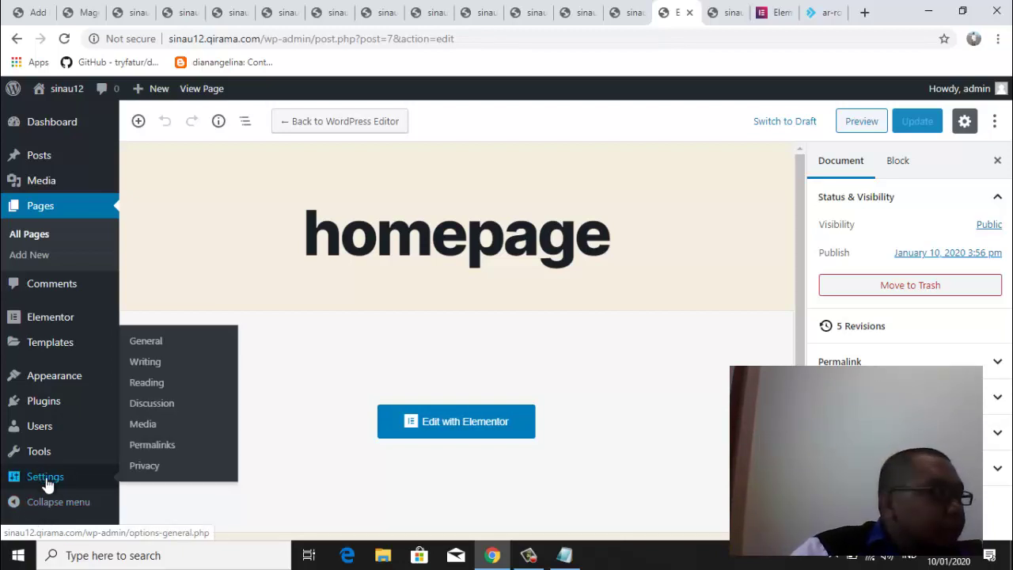
Open Settings > Reading and confirm Homepage remains the static page 'homepage'
left_click(148, 387)
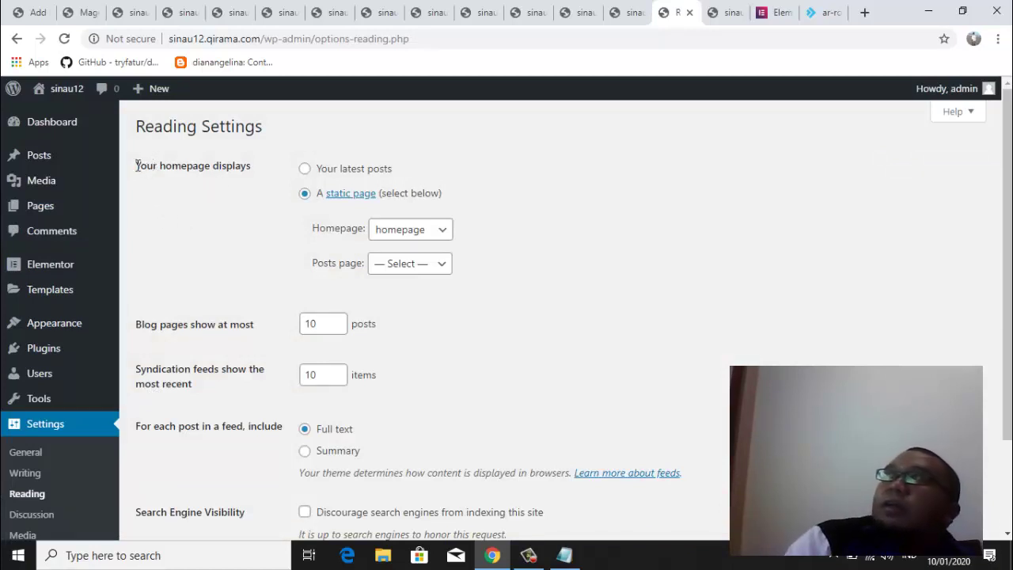
left_click_drag(136, 165, 253, 173)
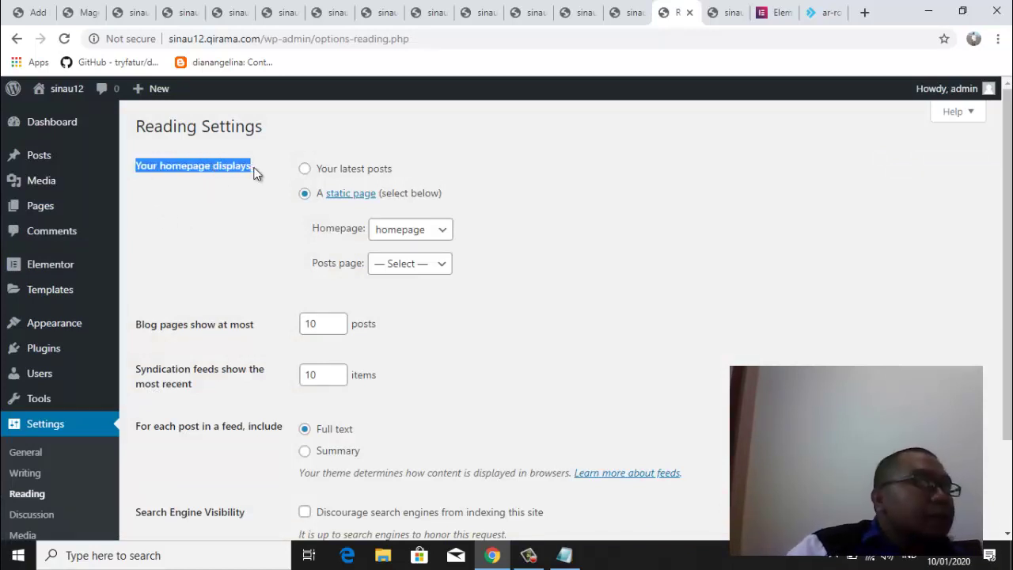
left_click(217, 170)
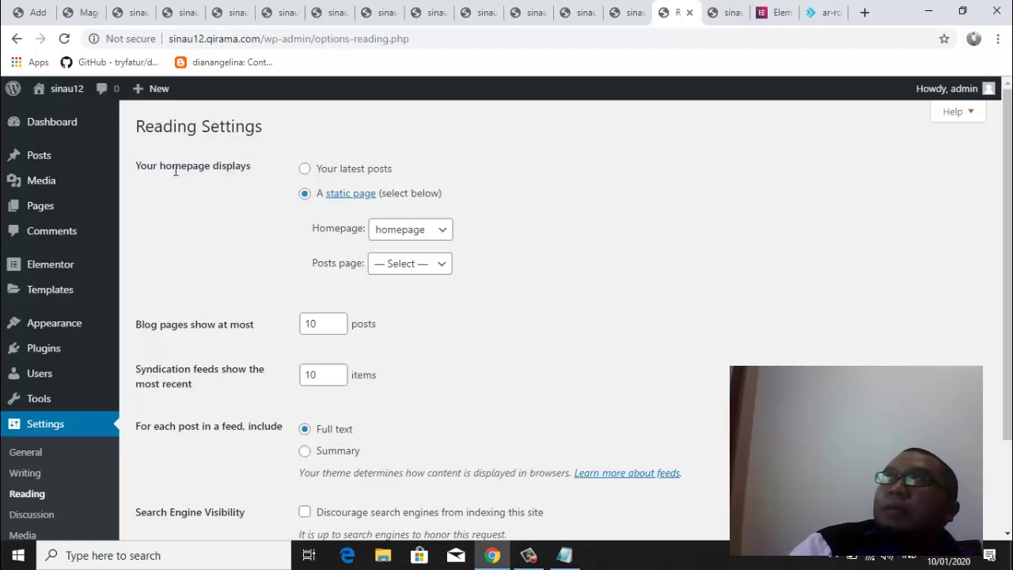
left_click_drag(136, 166, 255, 167)
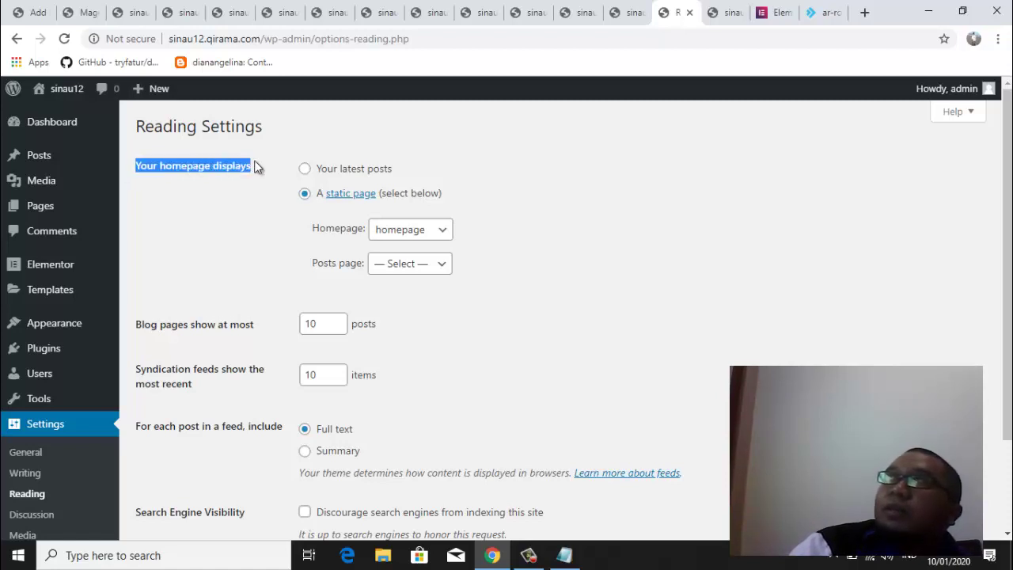
left_click(247, 200)
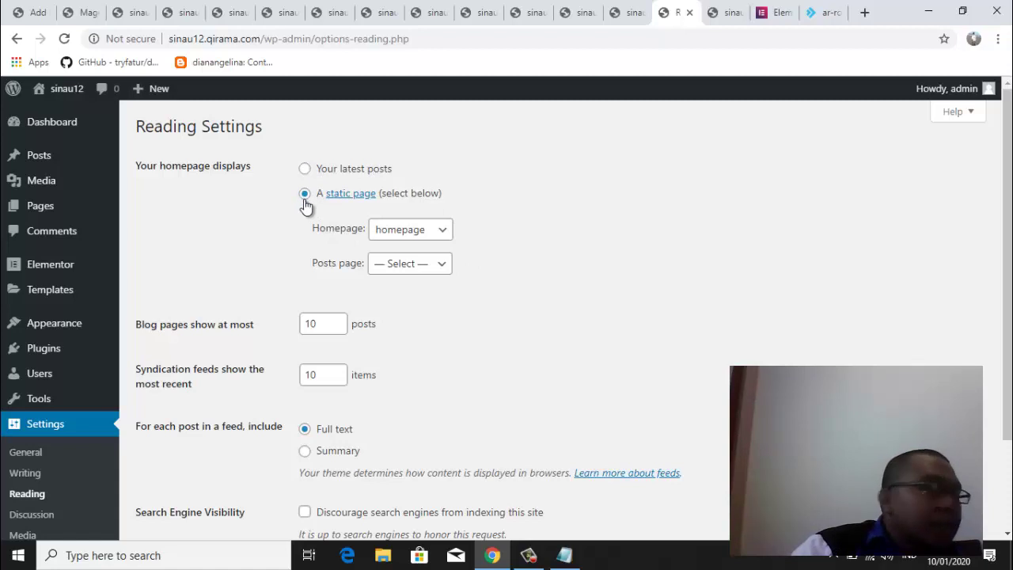
left_click(441, 234)
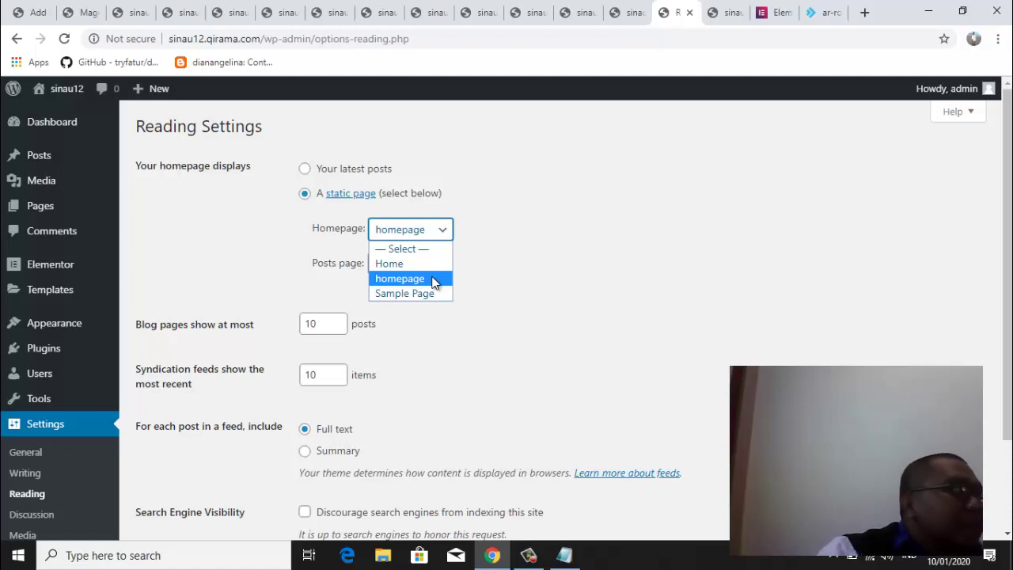
left_click(434, 278)
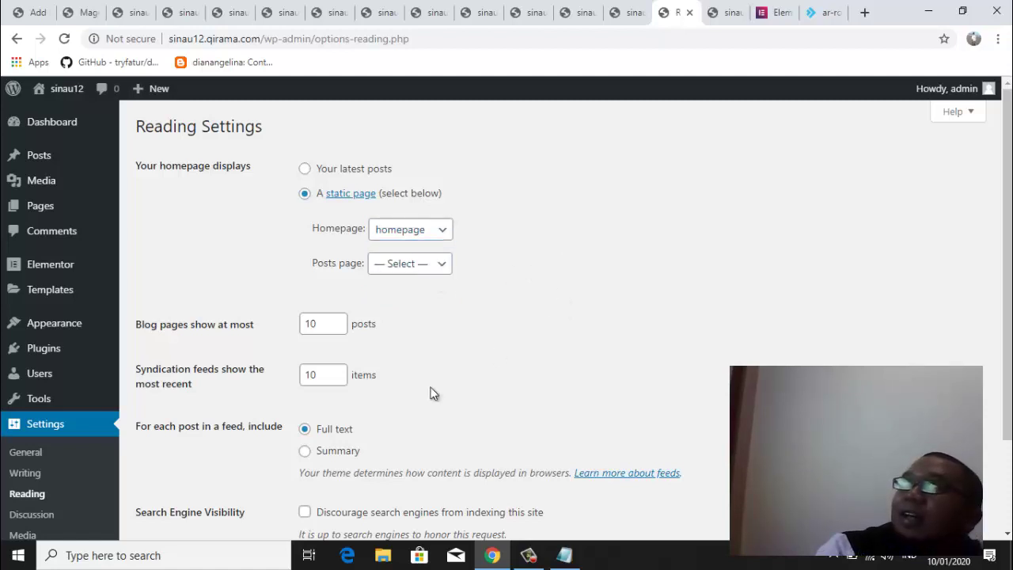
scroll(1009, 317, "down", 2)
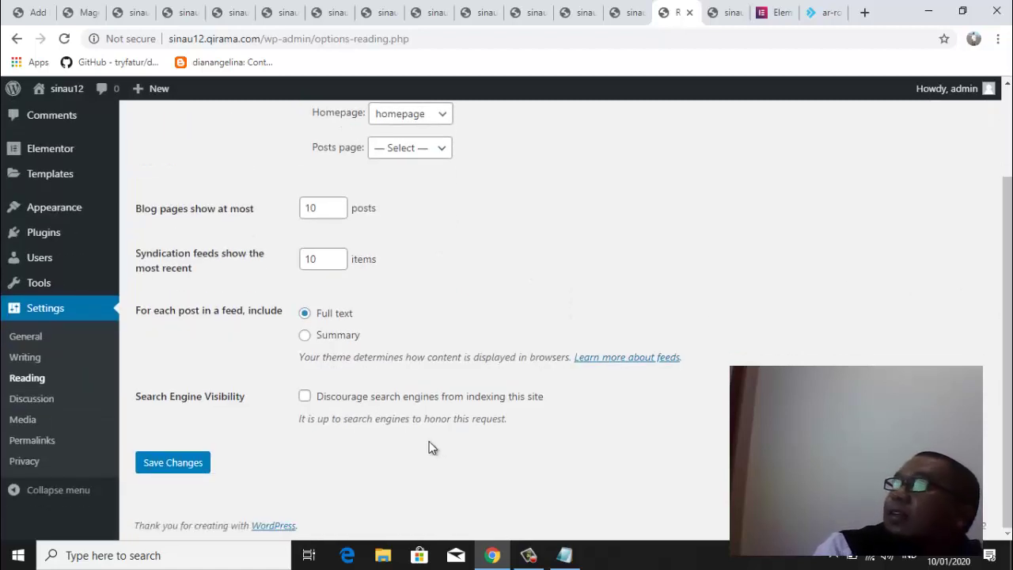
Save the Reading settings and confirm 'homepage' remains the static front page
left_click(192, 469)
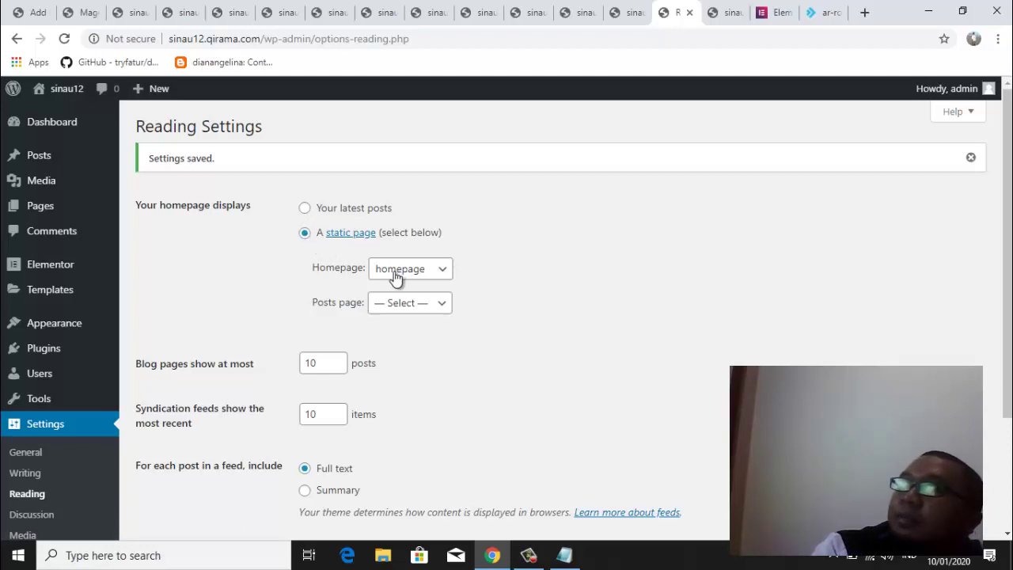
left_click(444, 273)
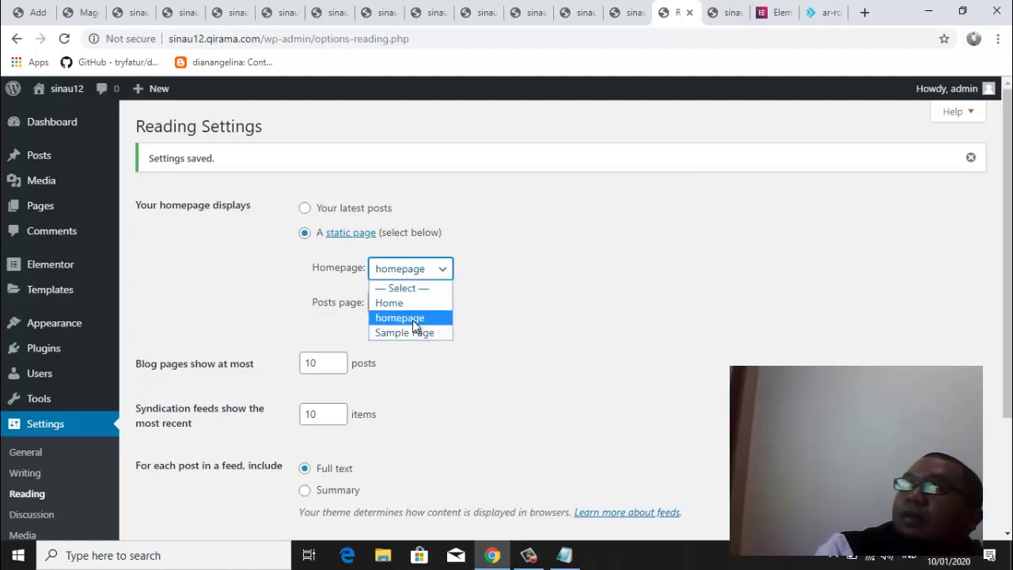
left_click(531, 319)
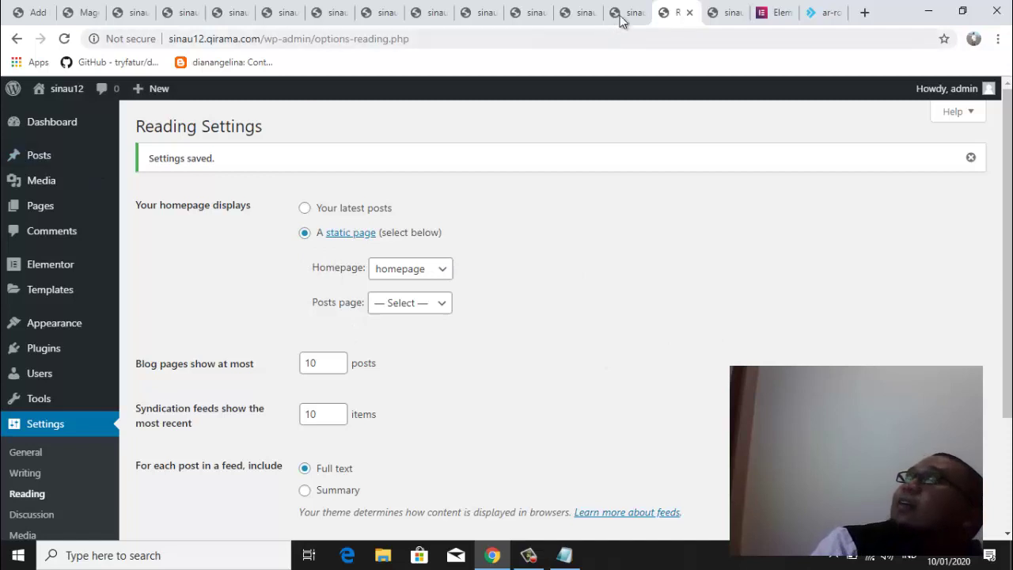
View the Kominfo Magetan front page, then reload the sinau1 and sinau2 sites
left_click(722, 16)
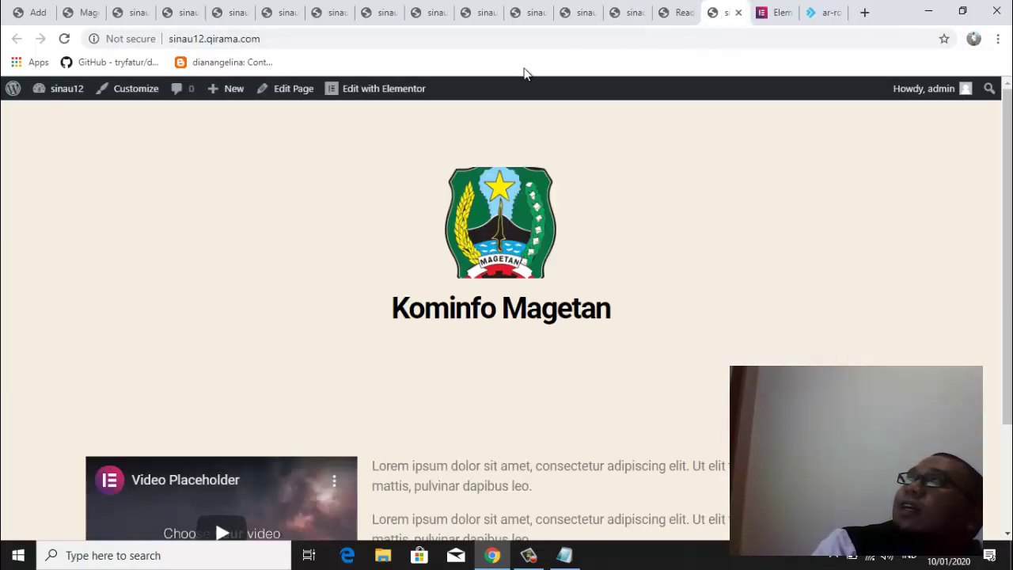
left_click(174, 19)
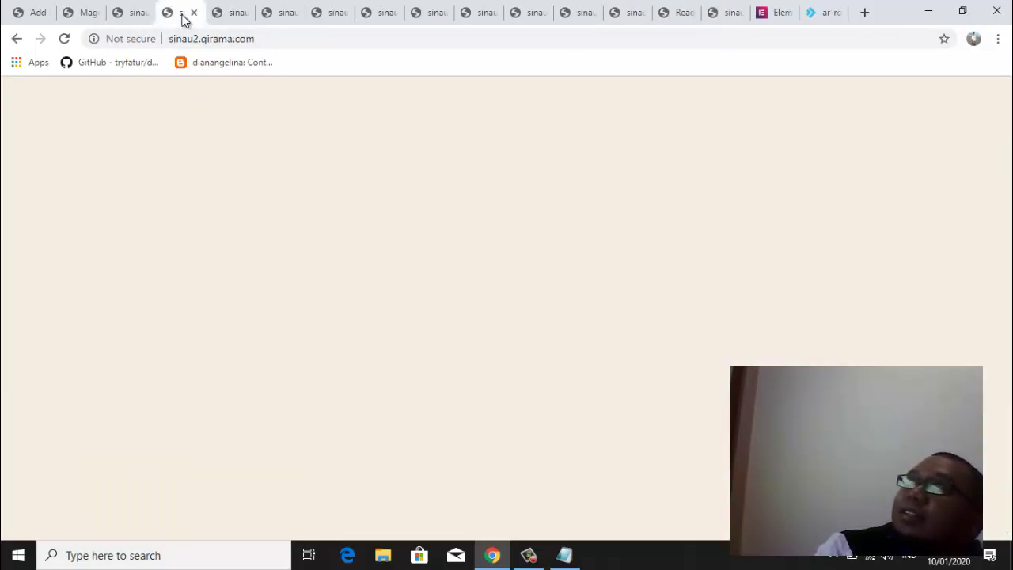
left_click(124, 17)
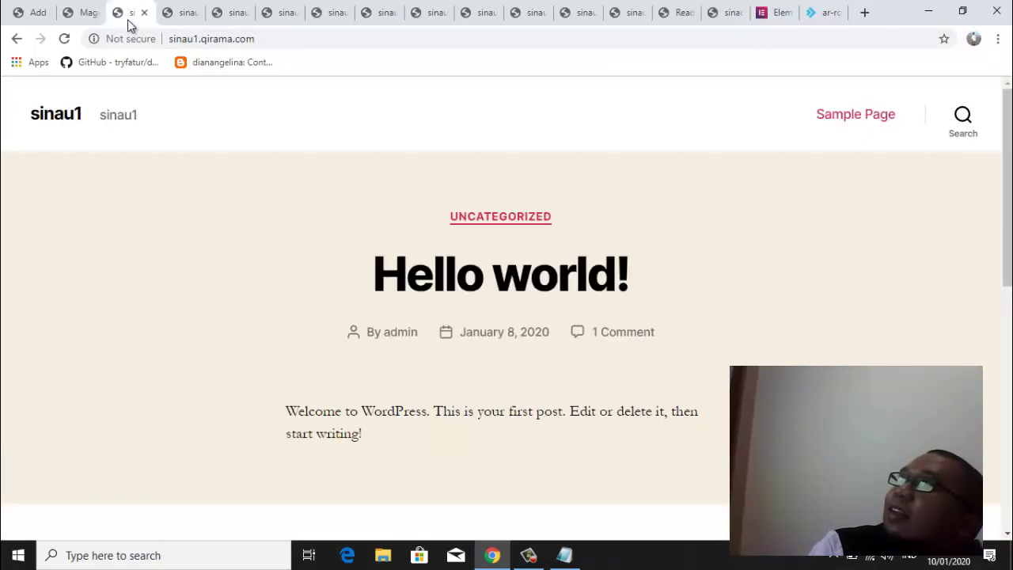
left_click(64, 38)
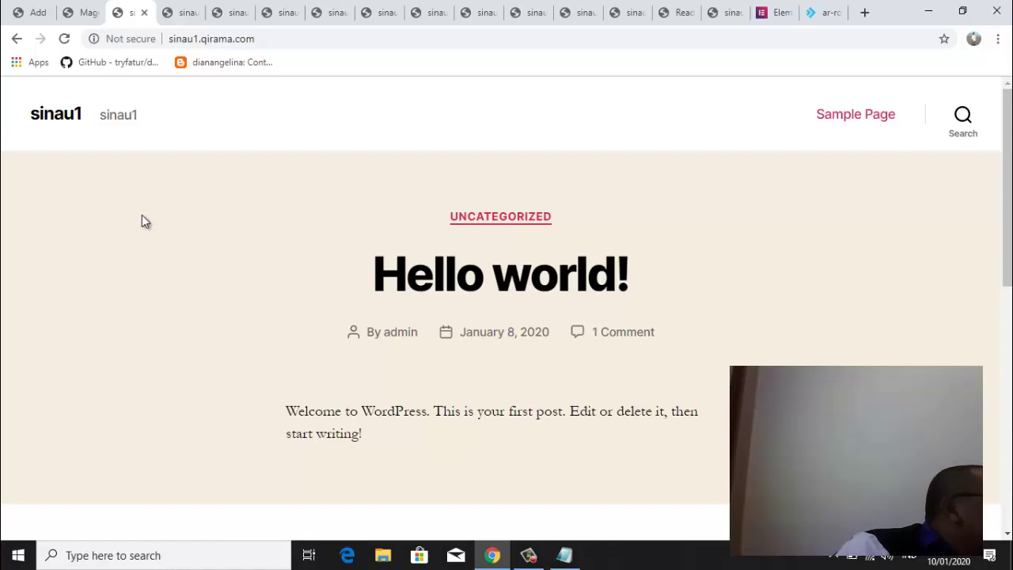
left_click(176, 12)
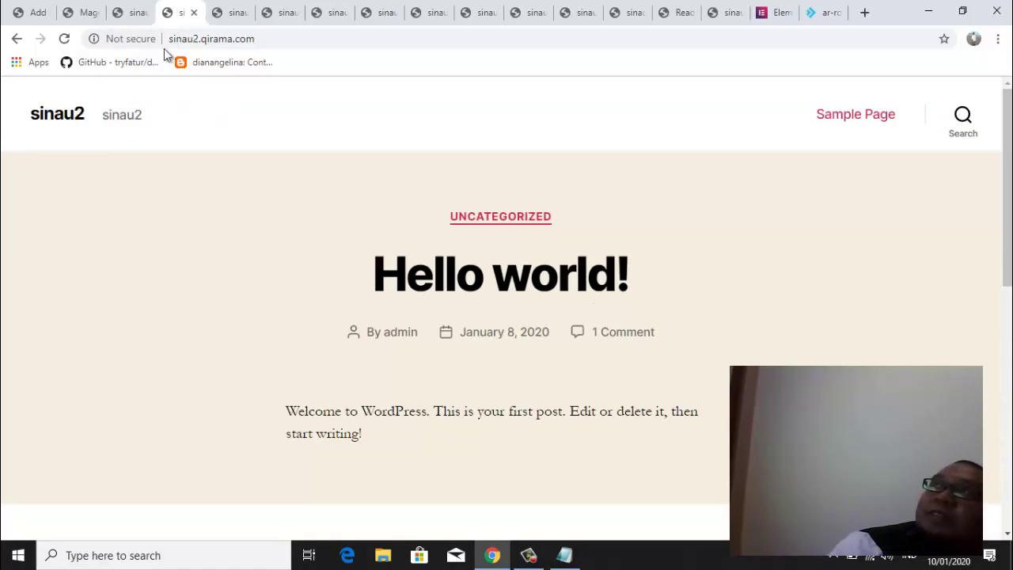
left_click(64, 38)
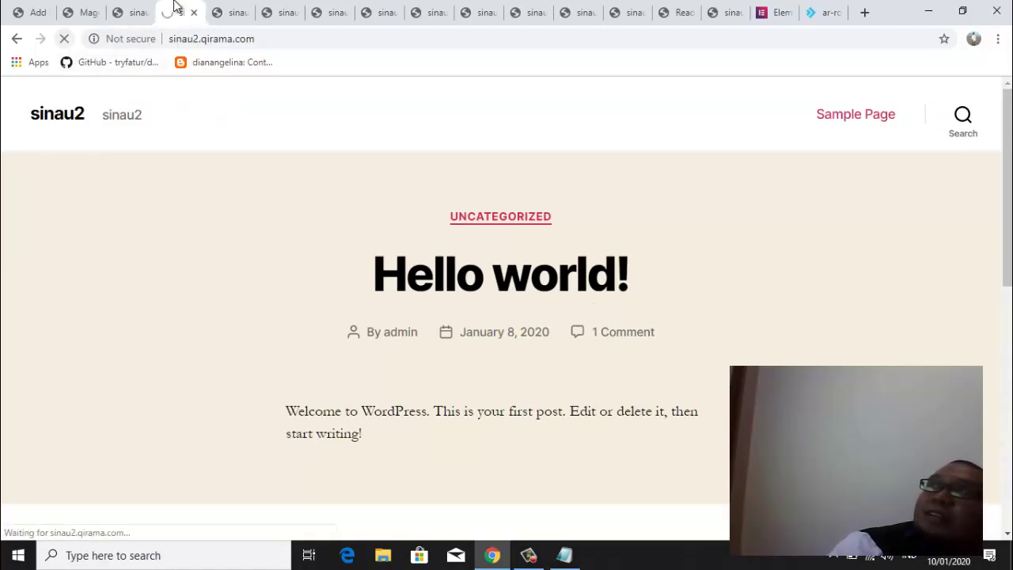
Reload the sinau3, sinau4 and sinau5 sites in turn
left_click(227, 22)
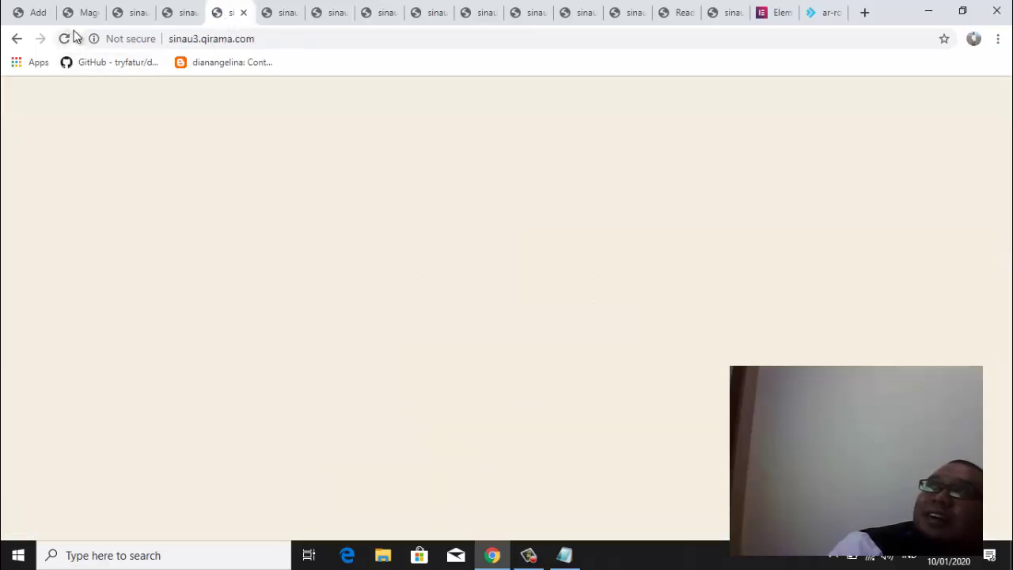
left_click(65, 37)
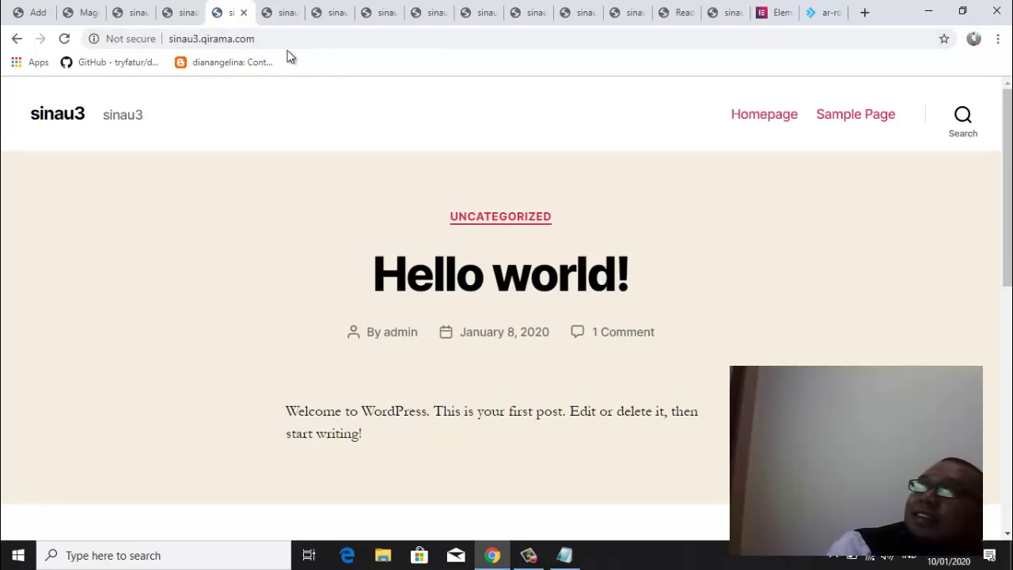
left_click(280, 12)
left_click(70, 37)
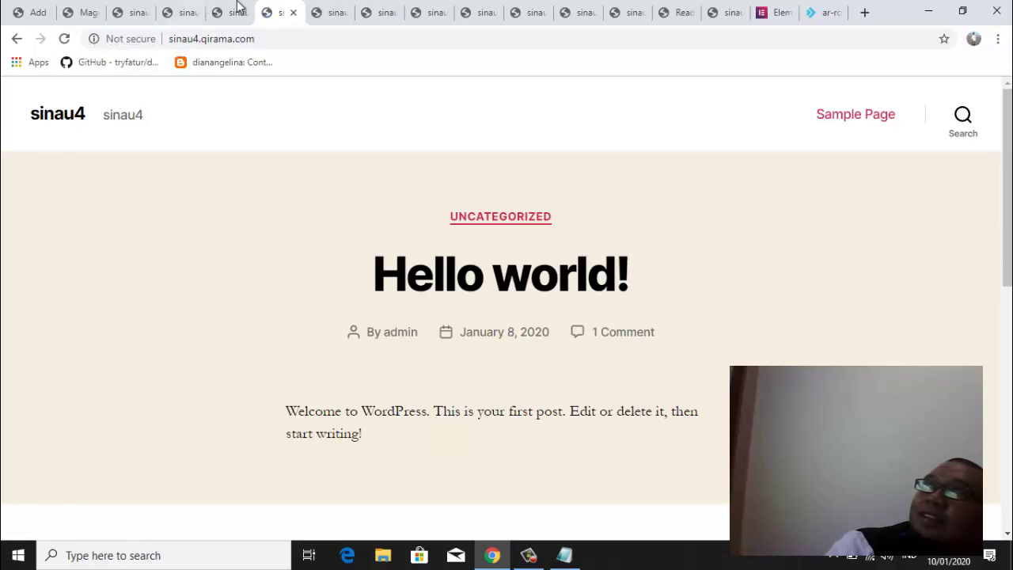
left_click(325, 12)
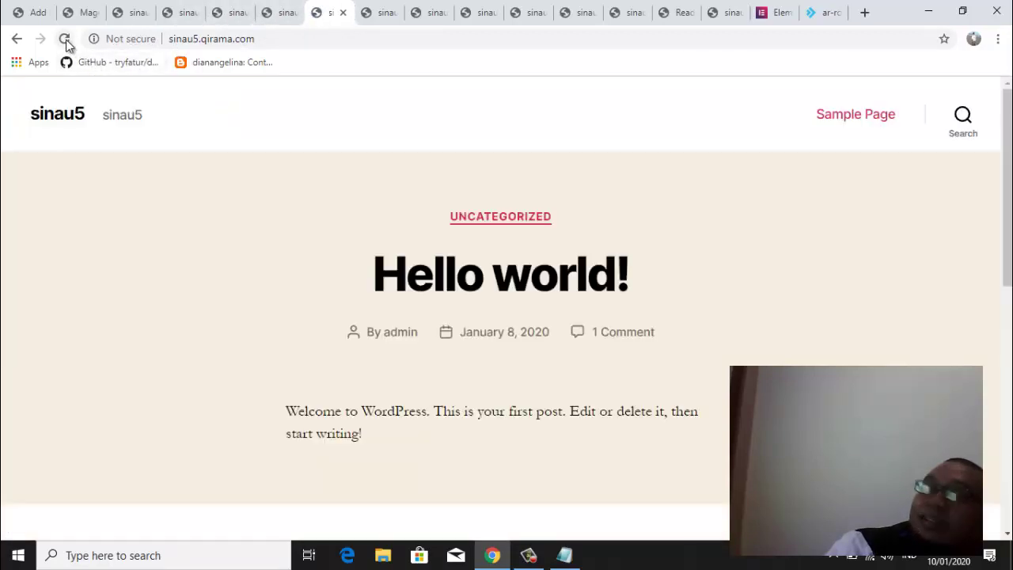
left_click(65, 39)
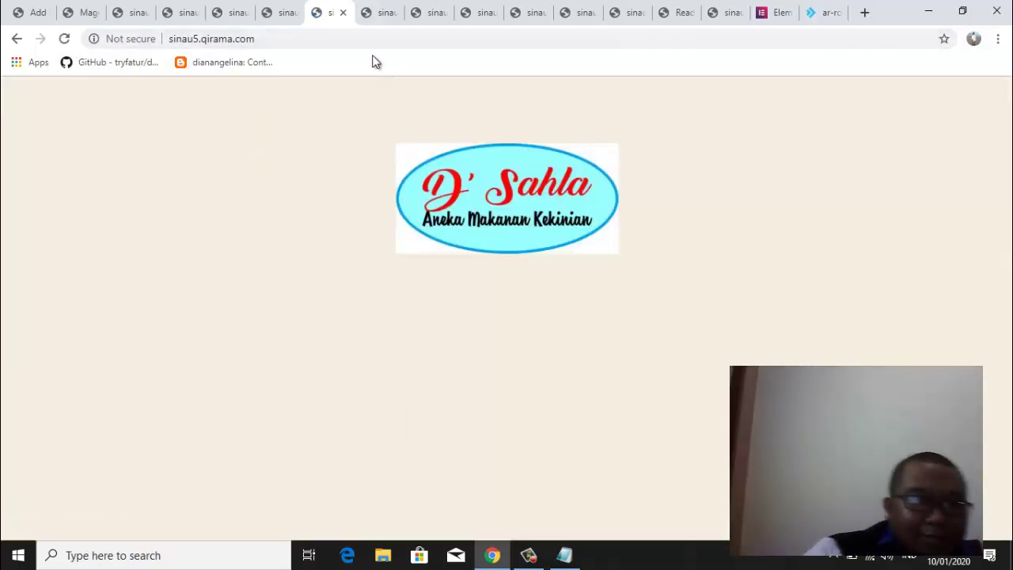
Reload the sinau6, sinau7 and sinau8 front pages one after another
left_click(380, 16)
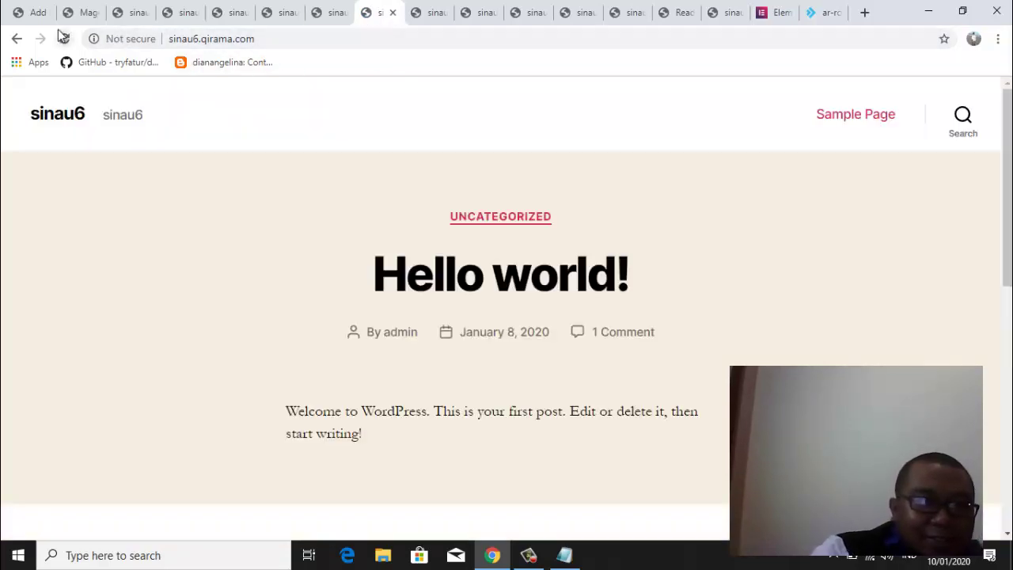
left_click(65, 38)
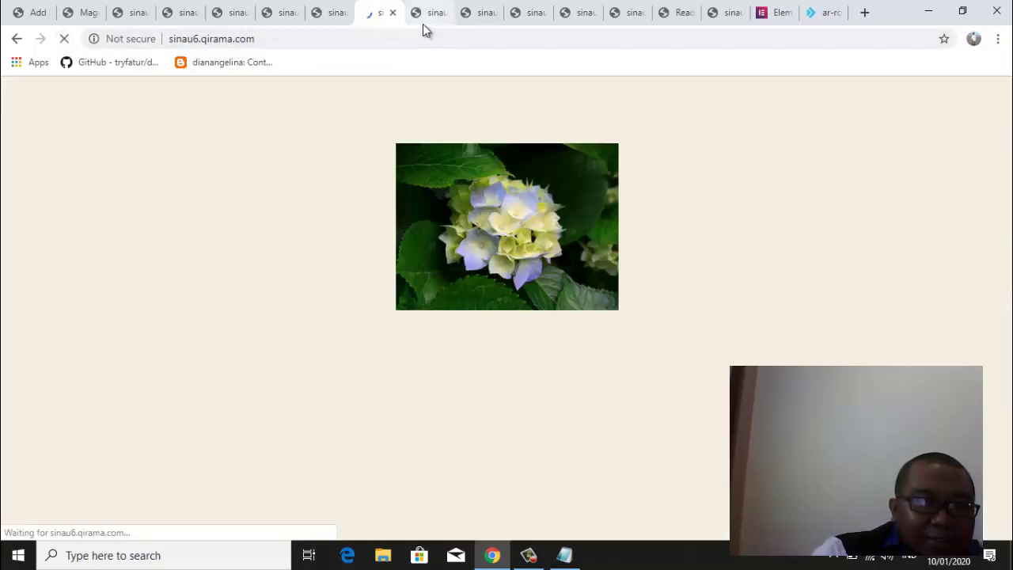
left_click(431, 14)
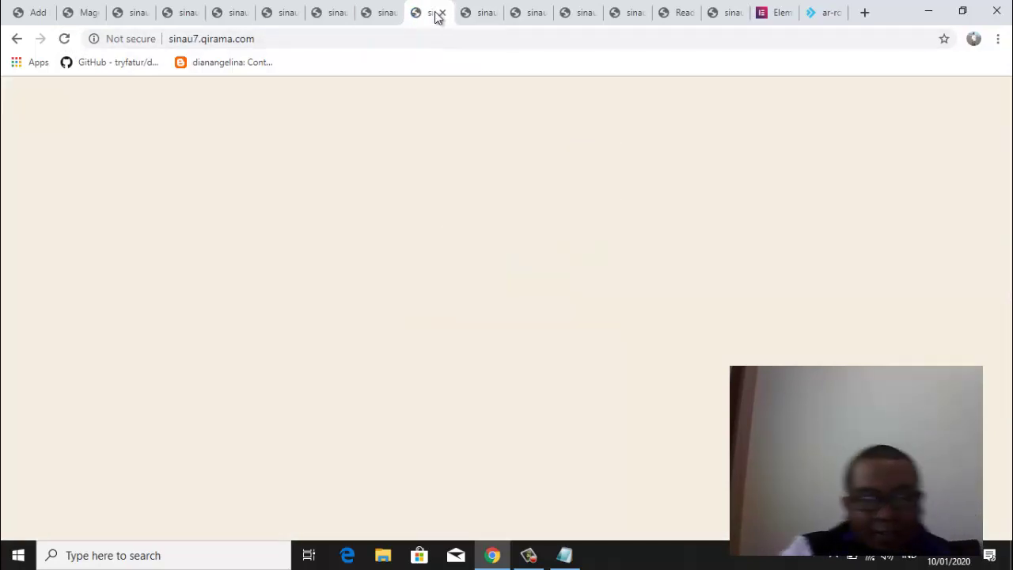
left_click(66, 43)
left_click(479, 16)
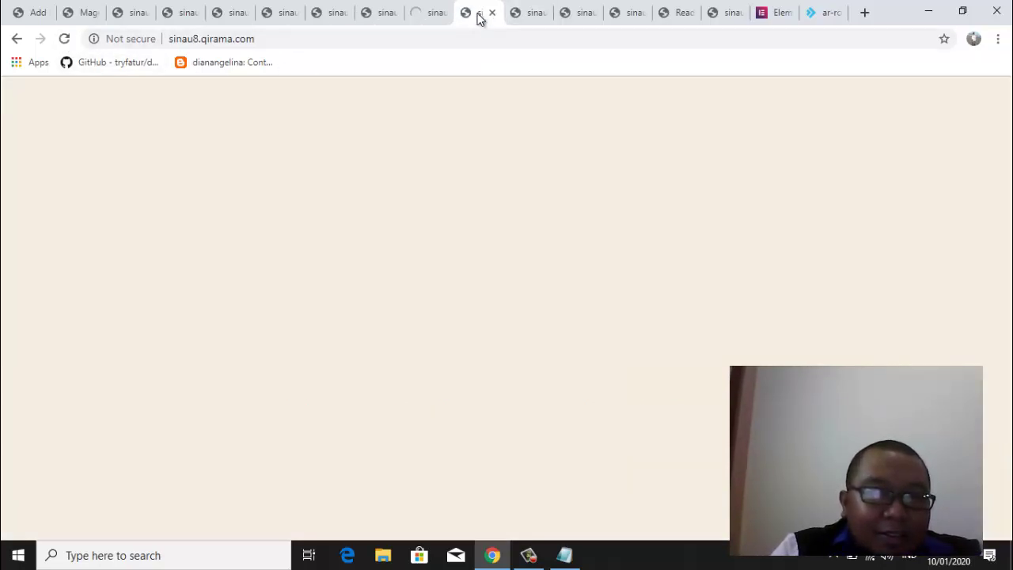
left_click(424, 15)
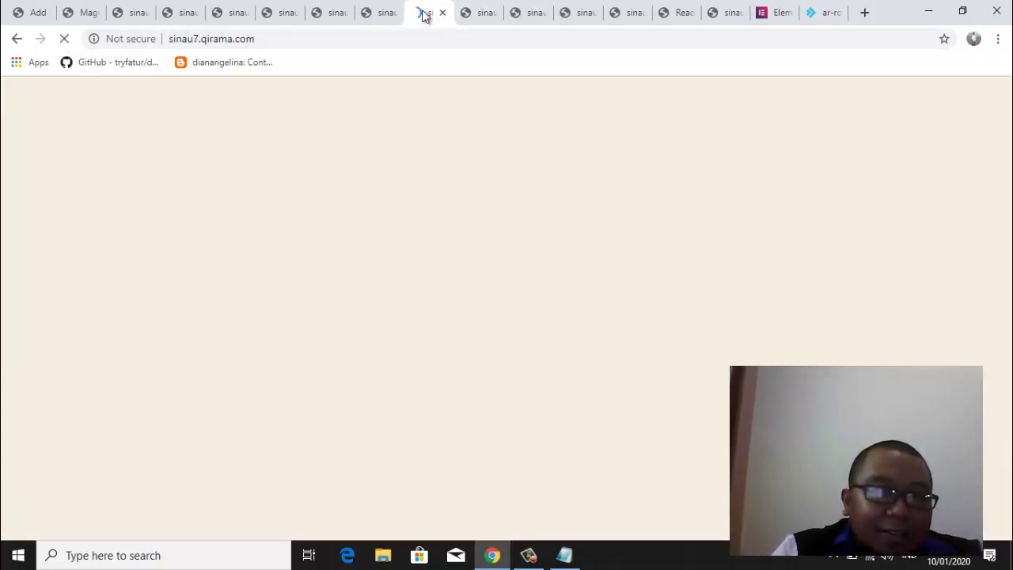
left_click(479, 14)
left_click(66, 37)
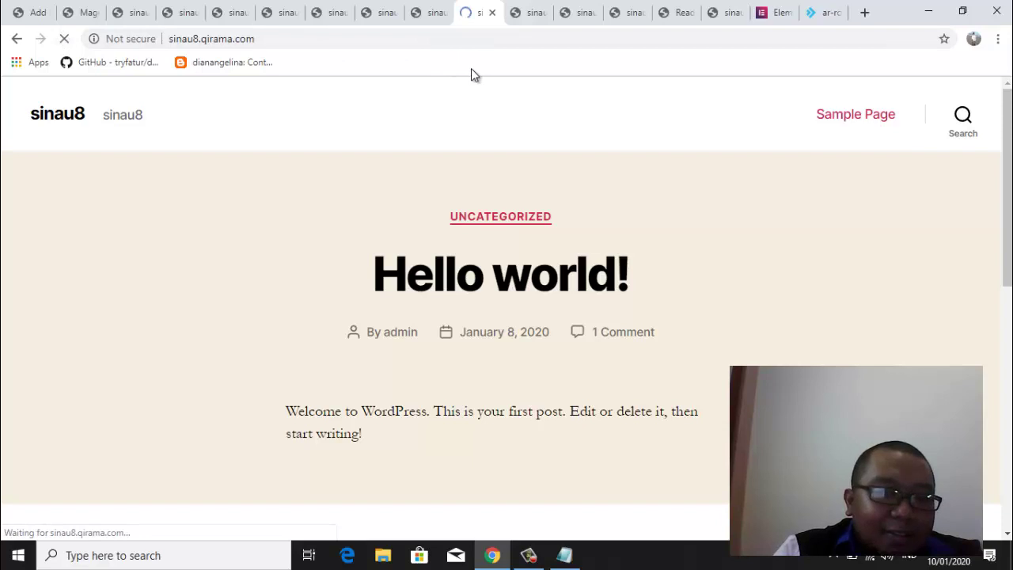
Reload the sinau9, sinau10 and sinau11 front pages one after another
left_click(532, 14)
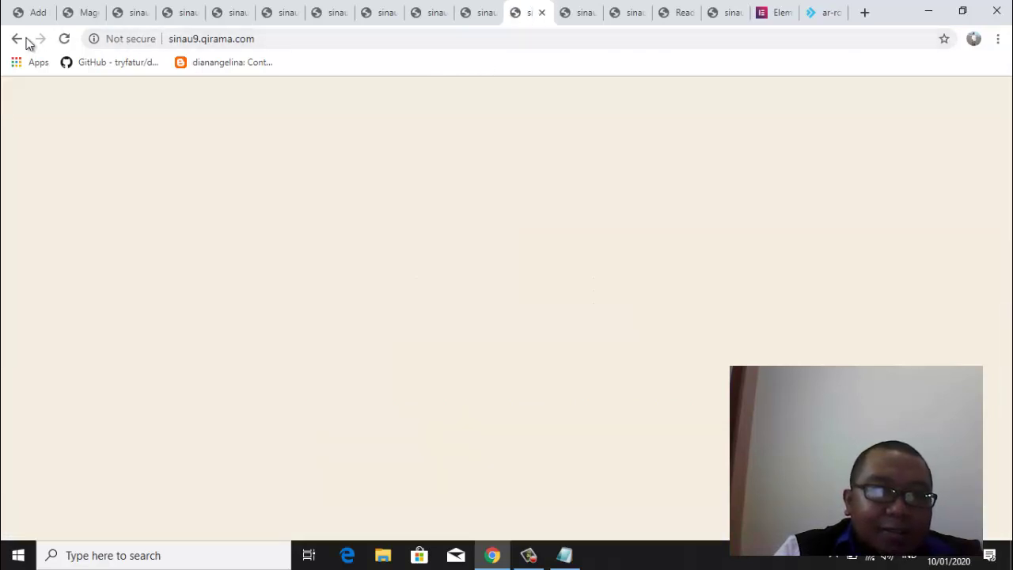
left_click(65, 38)
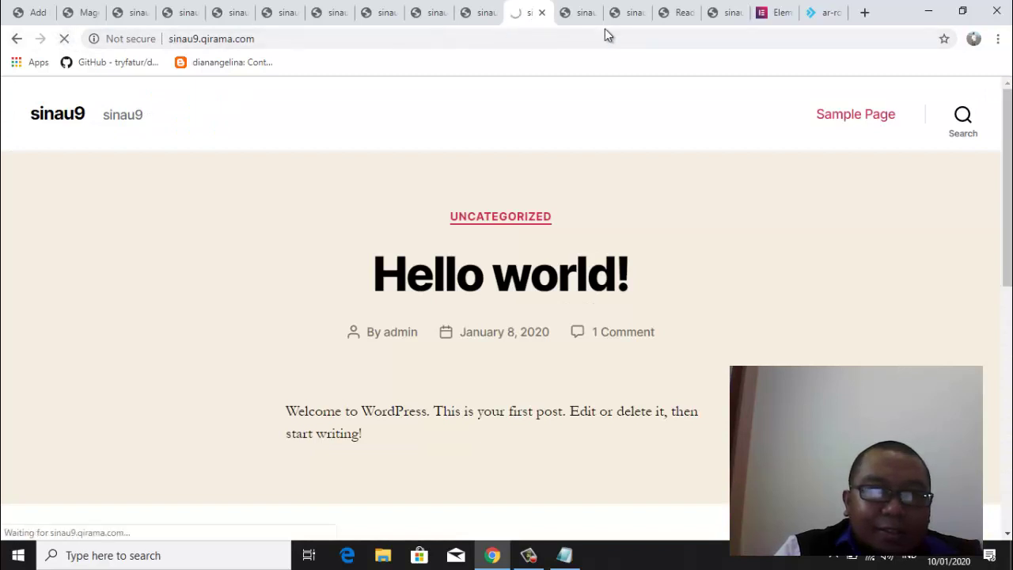
left_click(578, 13)
left_click(64, 39)
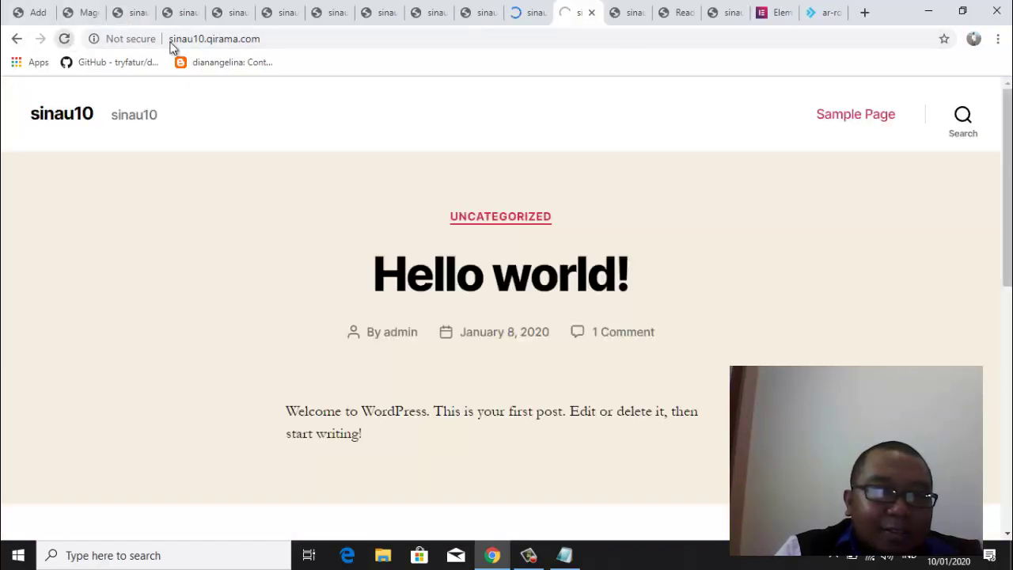
left_click(629, 12)
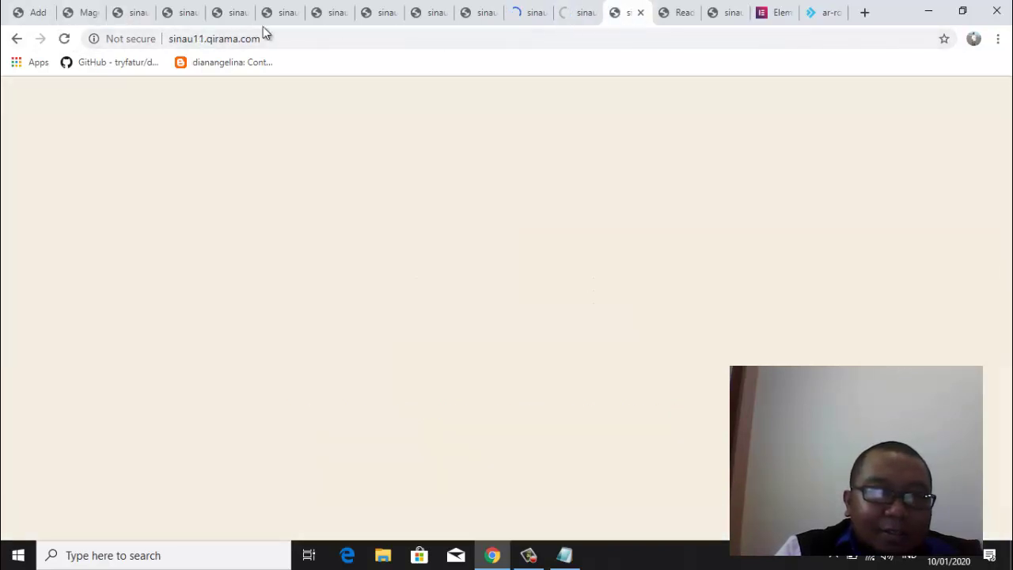
left_click(64, 39)
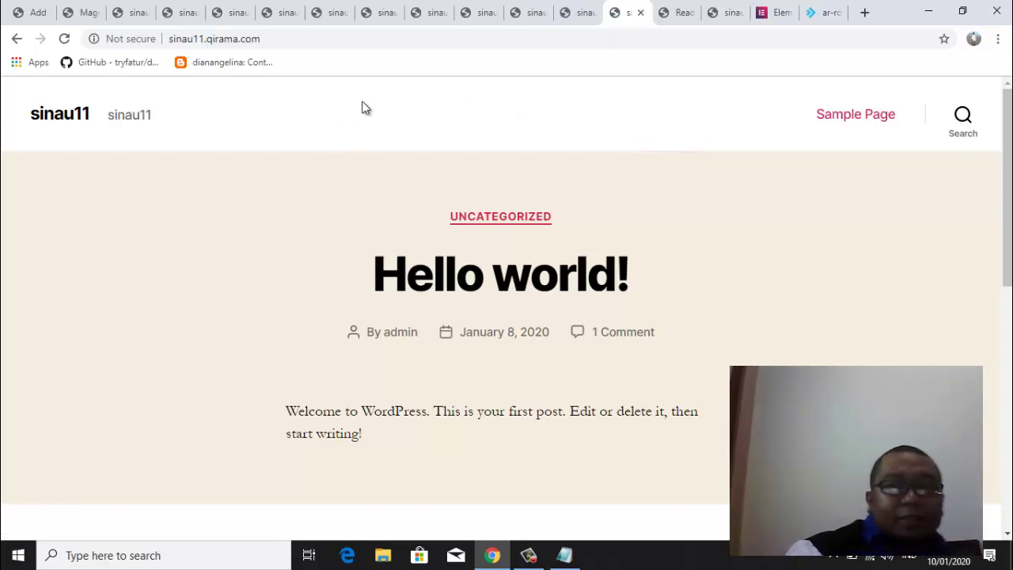
Reload the sinau1, sinau2 and sinau3 front pages, briefly checking sinau4
left_click(125, 13)
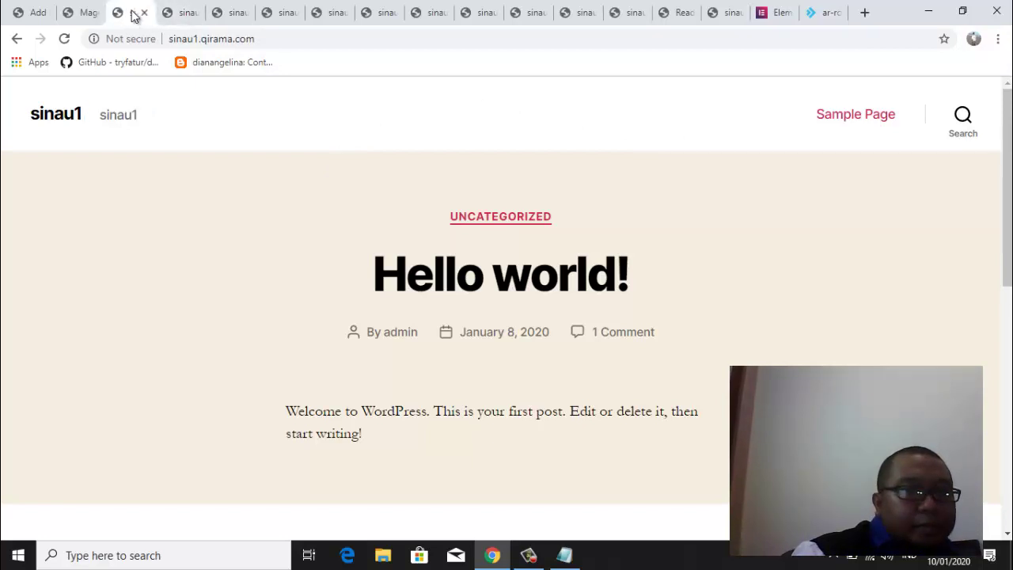
left_click(182, 14)
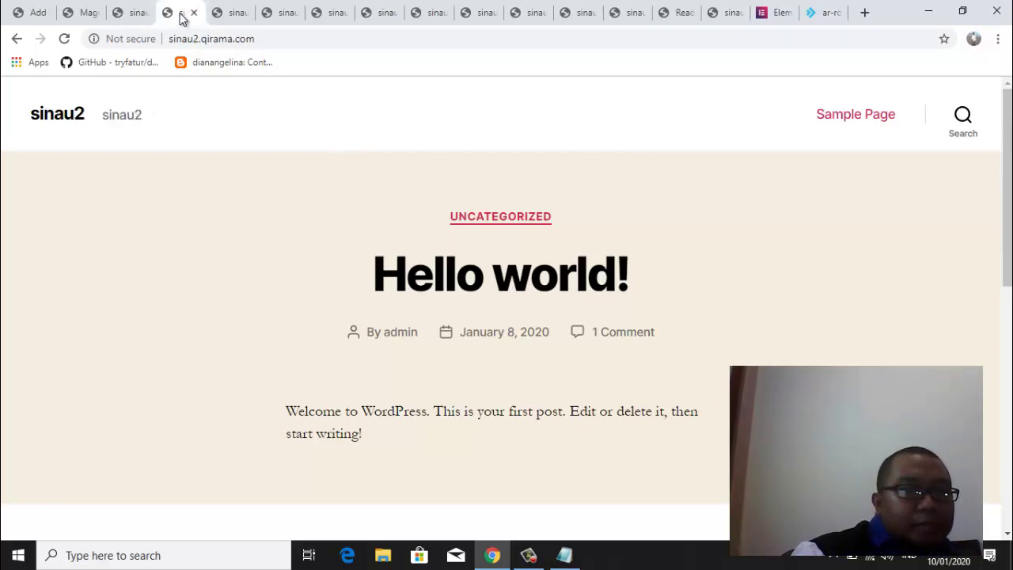
left_click(127, 13)
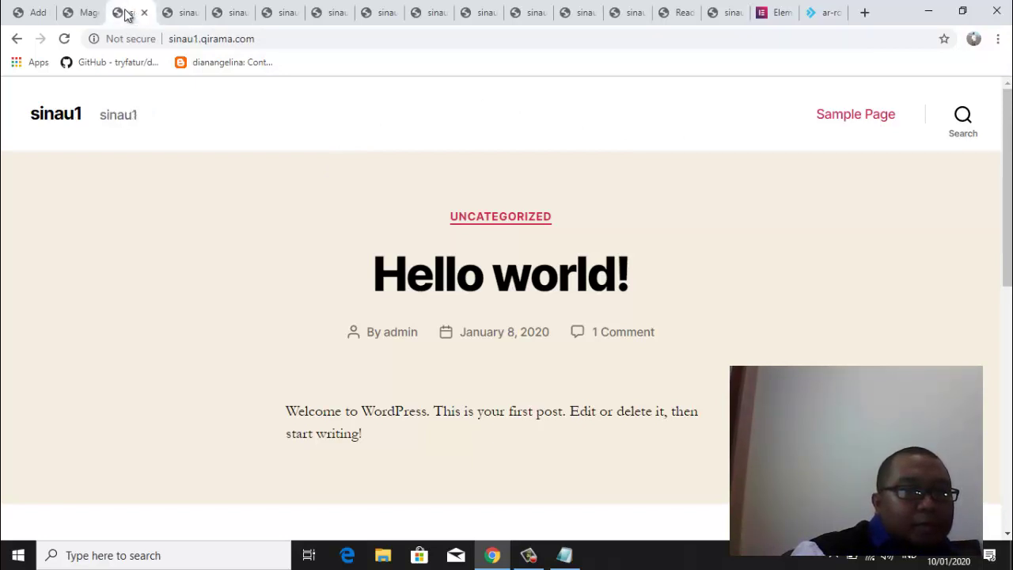
left_click(65, 38)
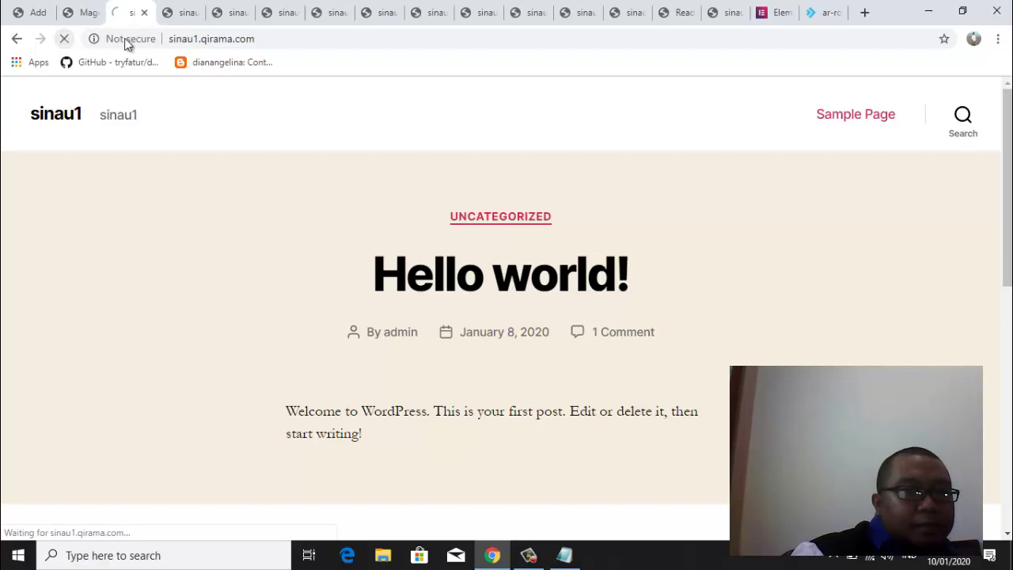
left_click(181, 13)
left_click(65, 39)
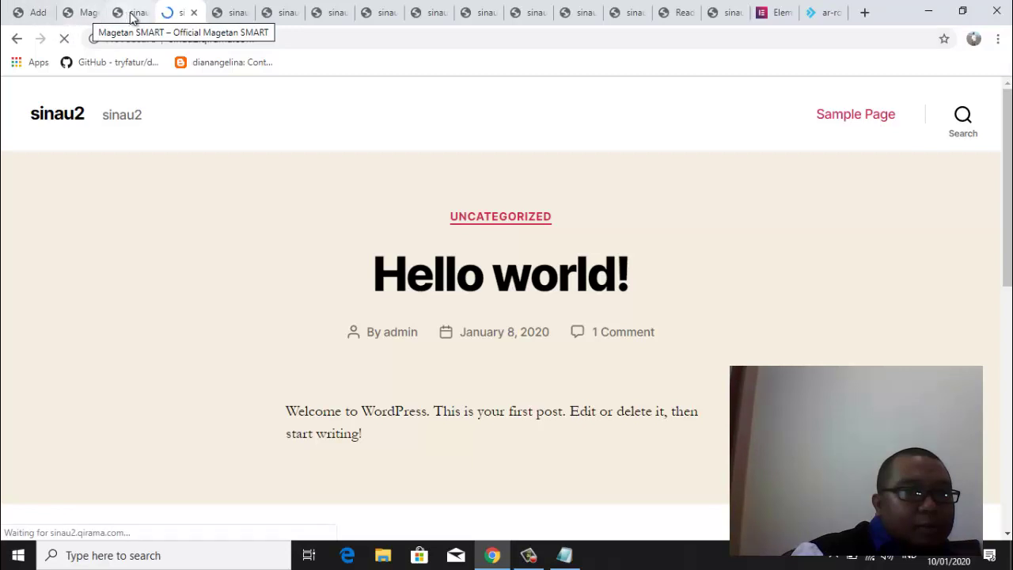
left_click(229, 14)
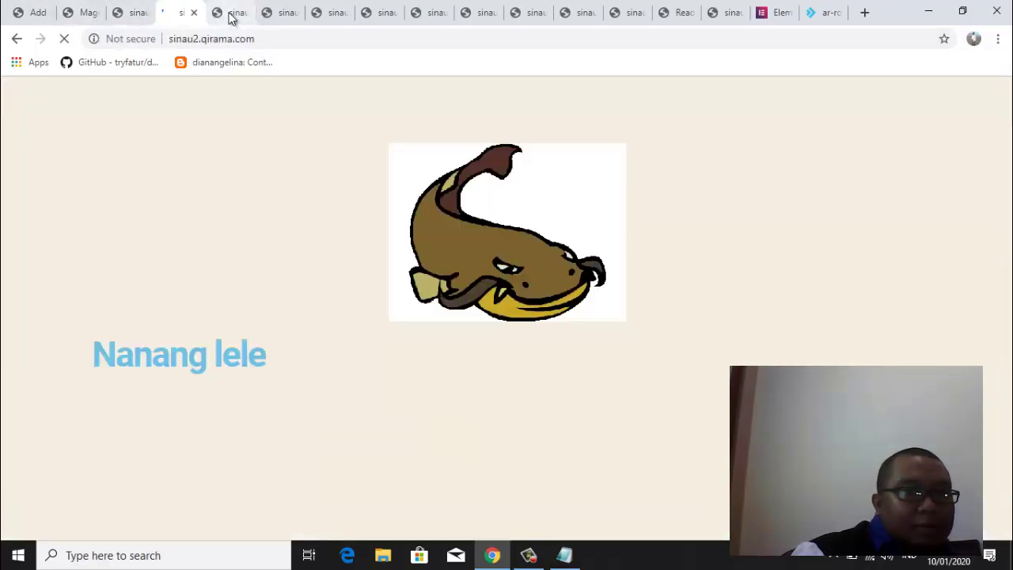
left_click(65, 39)
left_click(277, 13)
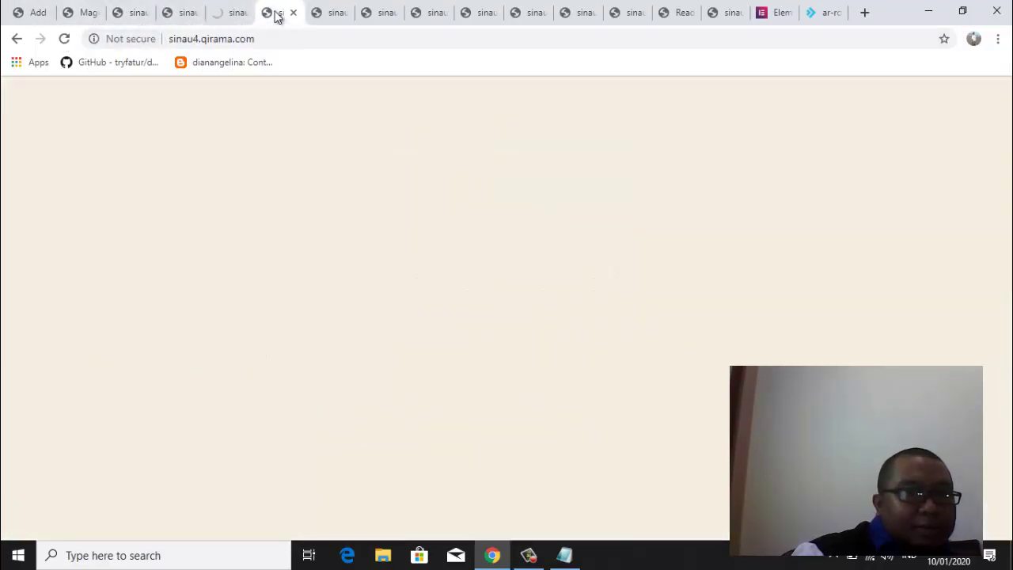
left_click(236, 16)
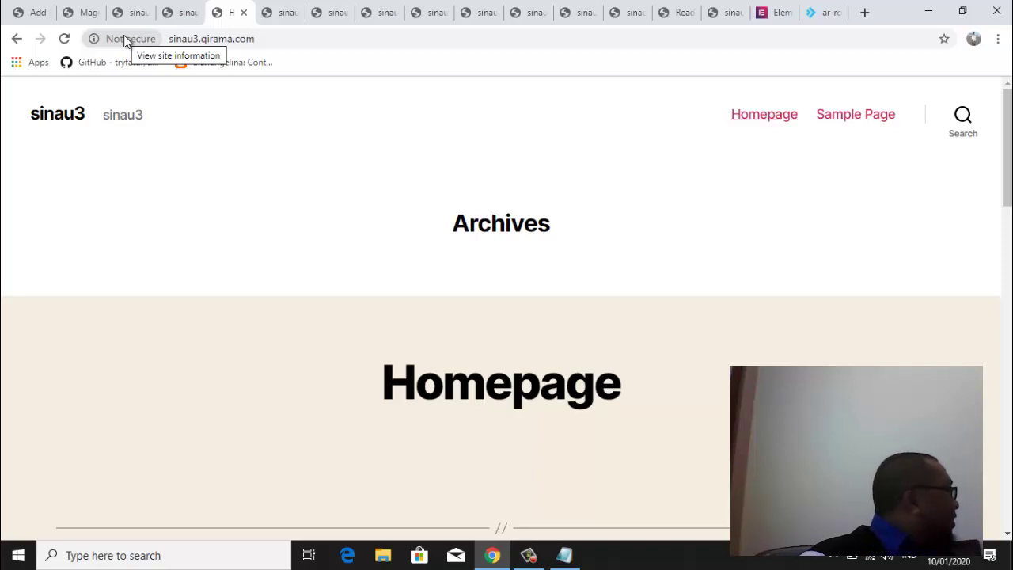
Glance at sinau10 and sinau9, then reload Magetan SMART, sinau1 and sinau2
left_click(581, 23)
left_click(522, 12)
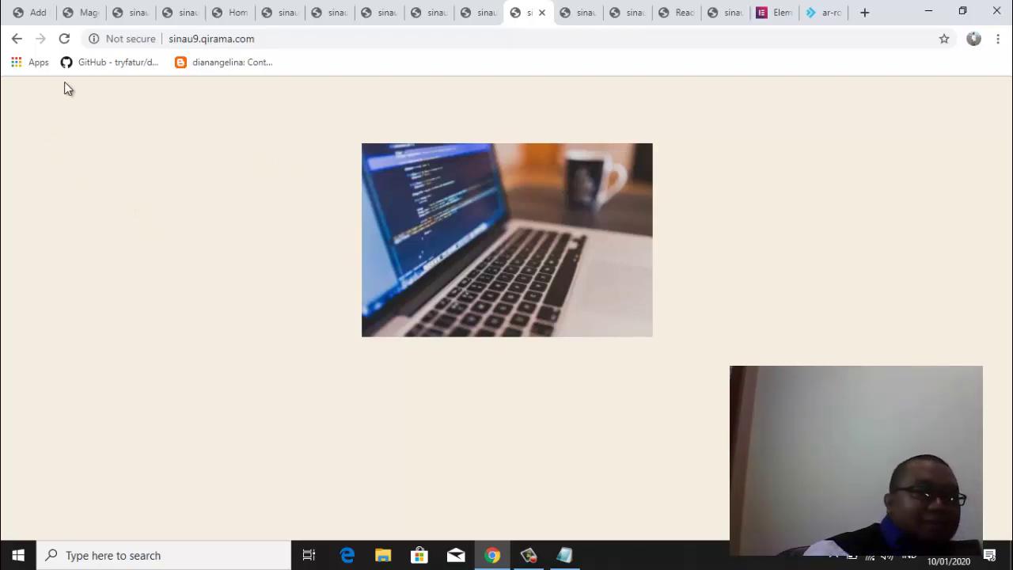
left_click(83, 13)
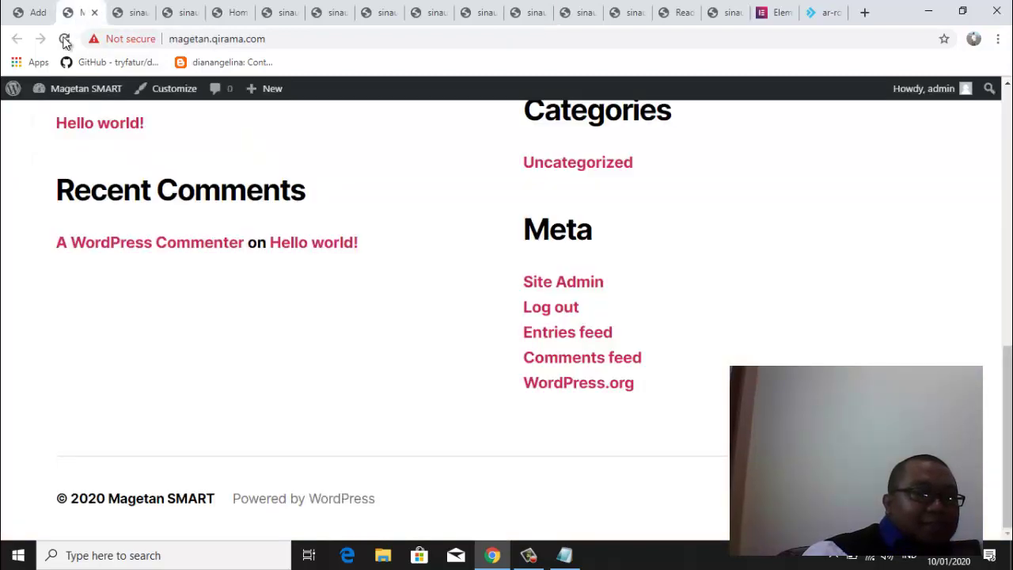
left_click(65, 40)
left_click(127, 13)
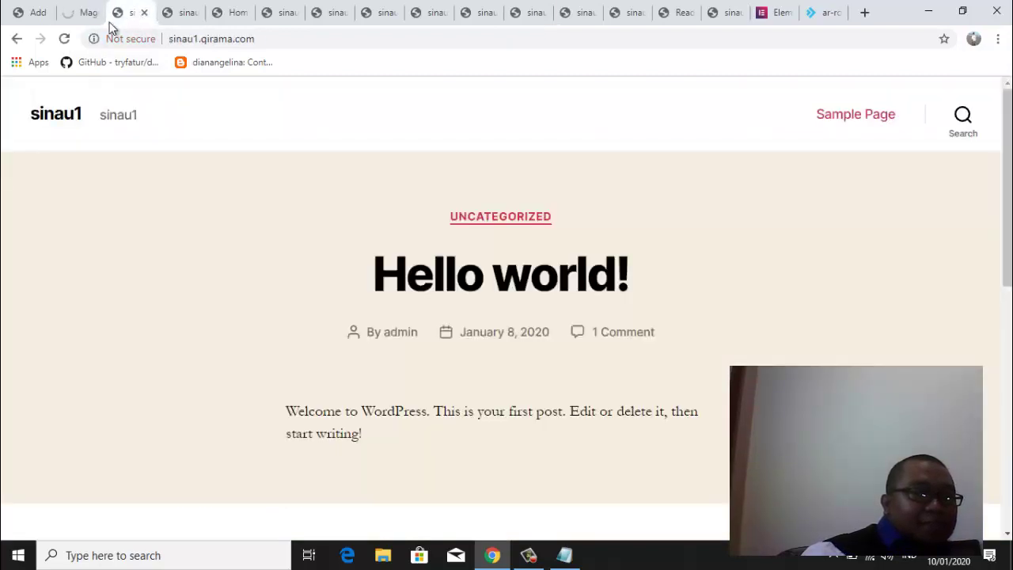
left_click(66, 41)
left_click(181, 13)
left_click(68, 40)
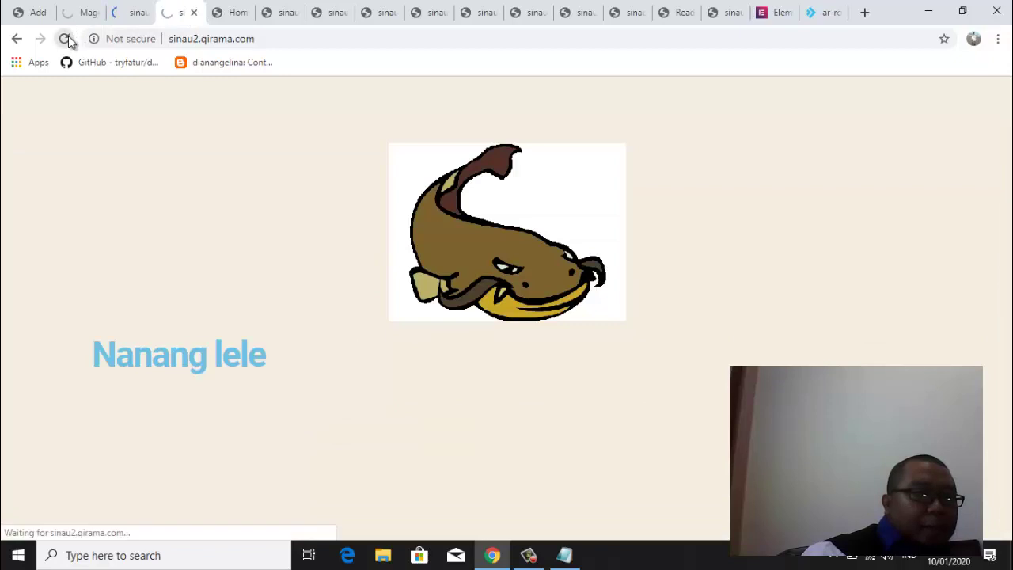
Reload the sinau3, sinau4, sinau5 and sinau6 front pages in turn
left_click(235, 13)
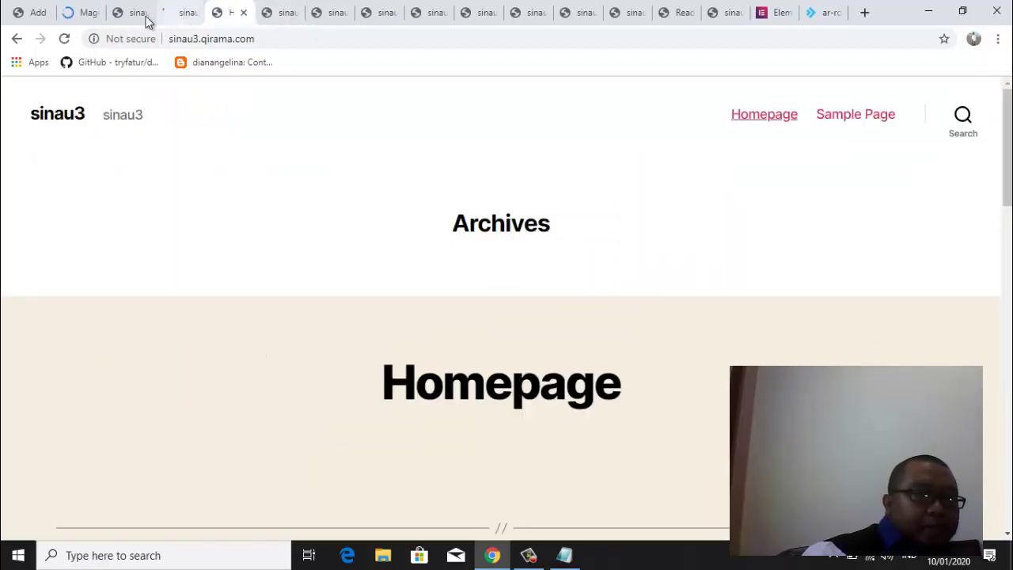
left_click(64, 38)
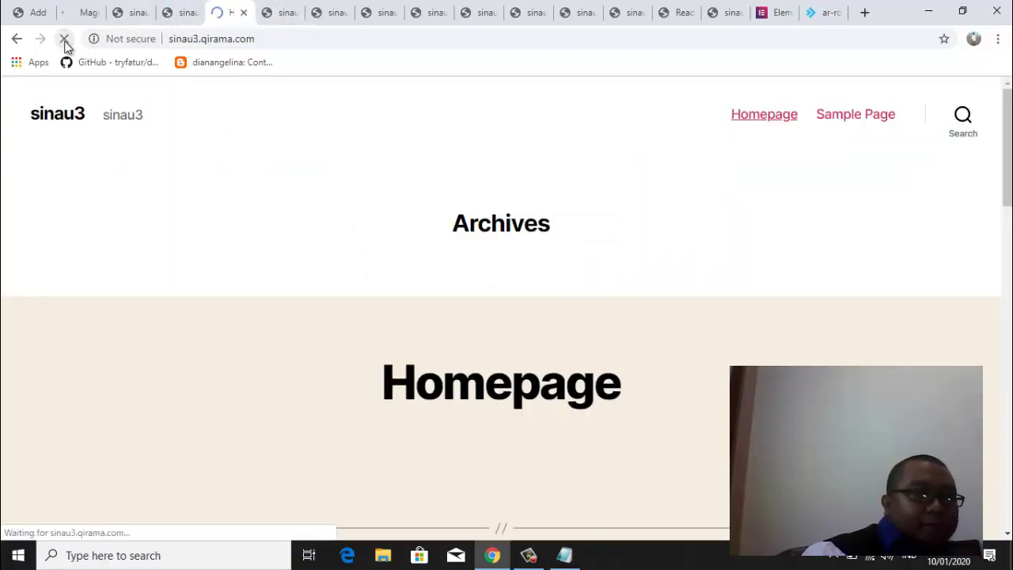
left_click(278, 14)
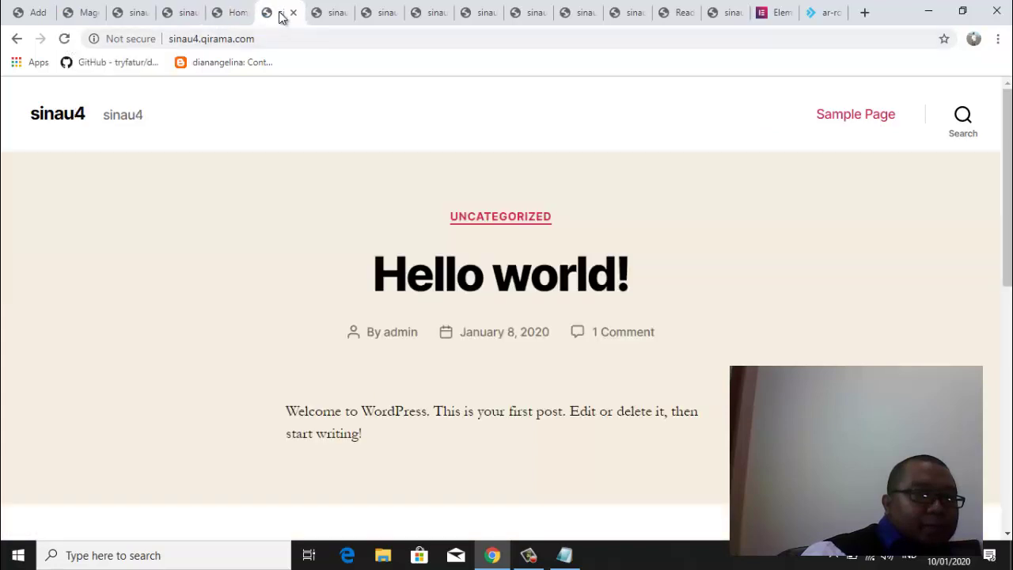
left_click(64, 39)
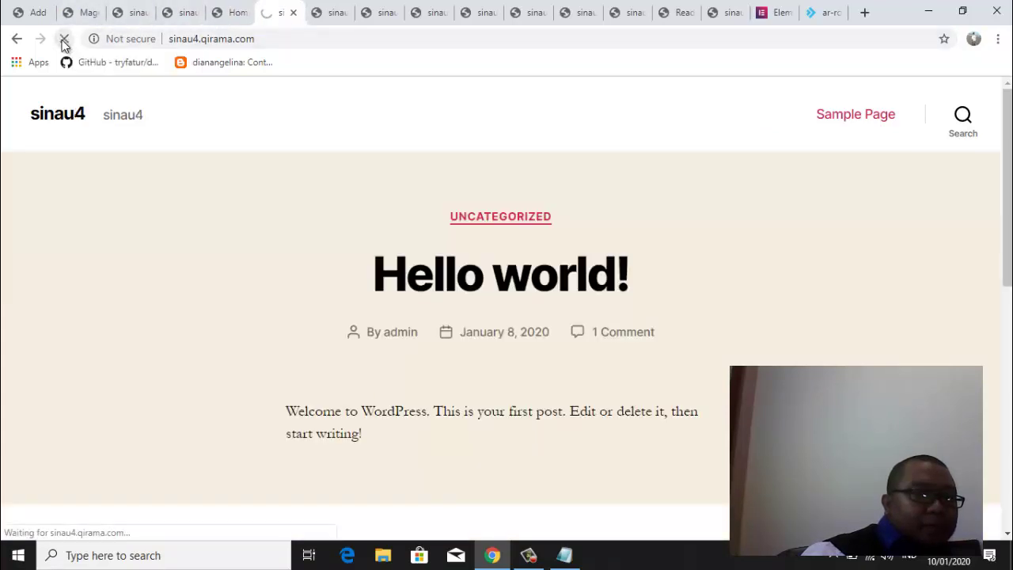
left_click(332, 12)
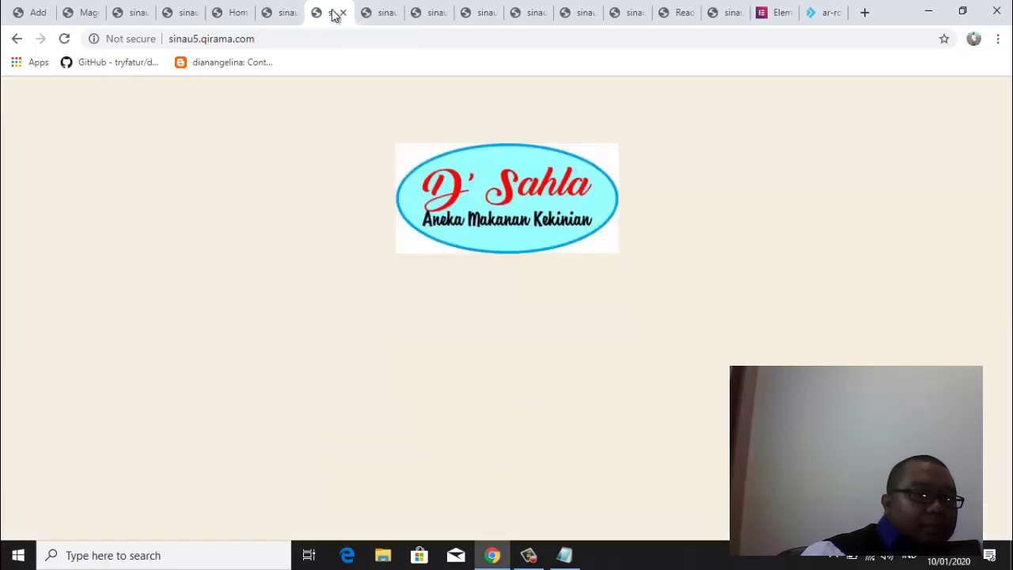
left_click(65, 38)
left_click(379, 12)
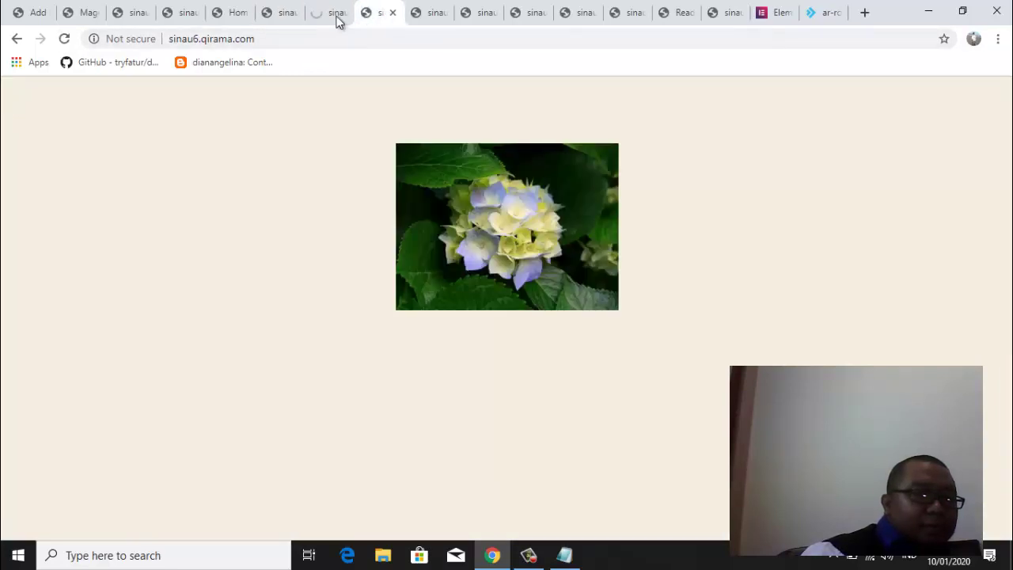
left_click(65, 39)
Reload sinau7, sinau8 and sinau9, ending on sinau9's laptop-photo page
left_click(417, 12)
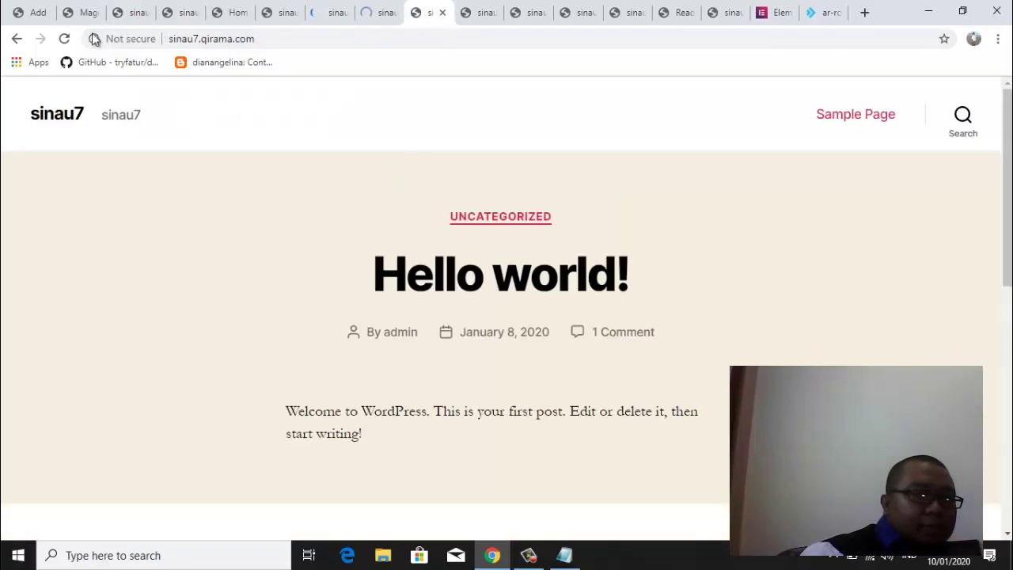
left_click(63, 39)
left_click(472, 16)
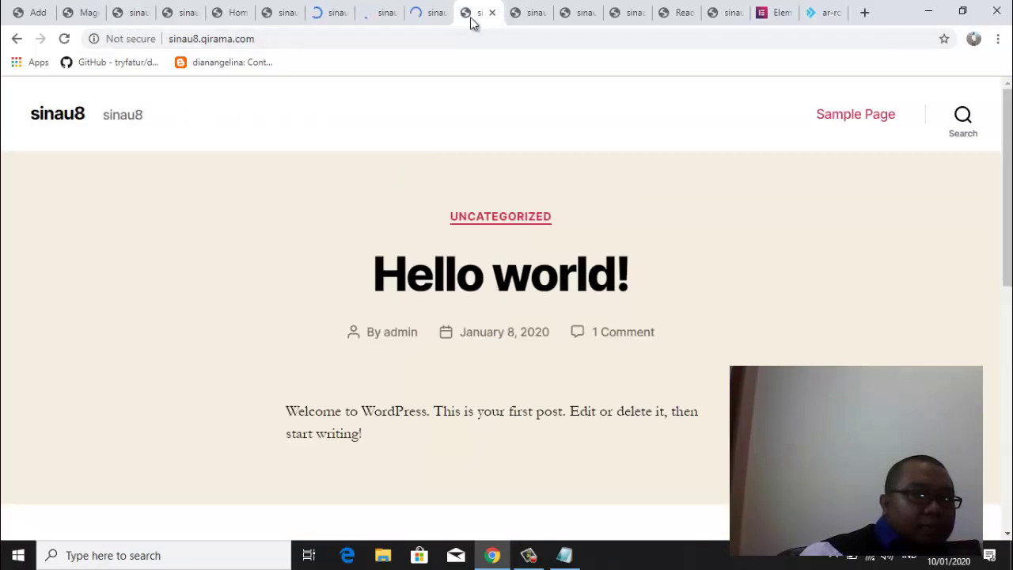
left_click(64, 39)
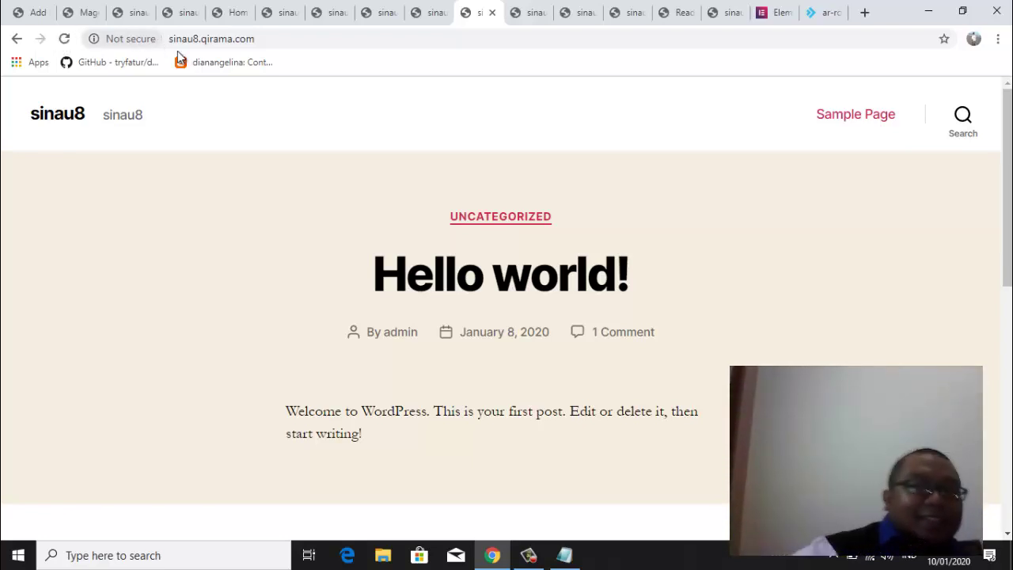
left_click(538, 20)
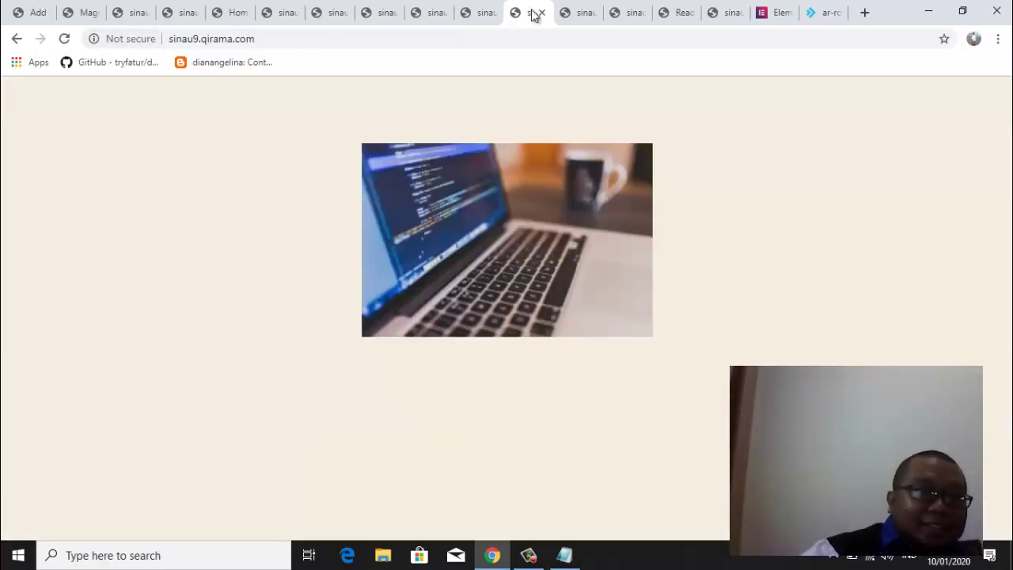
left_click(65, 40)
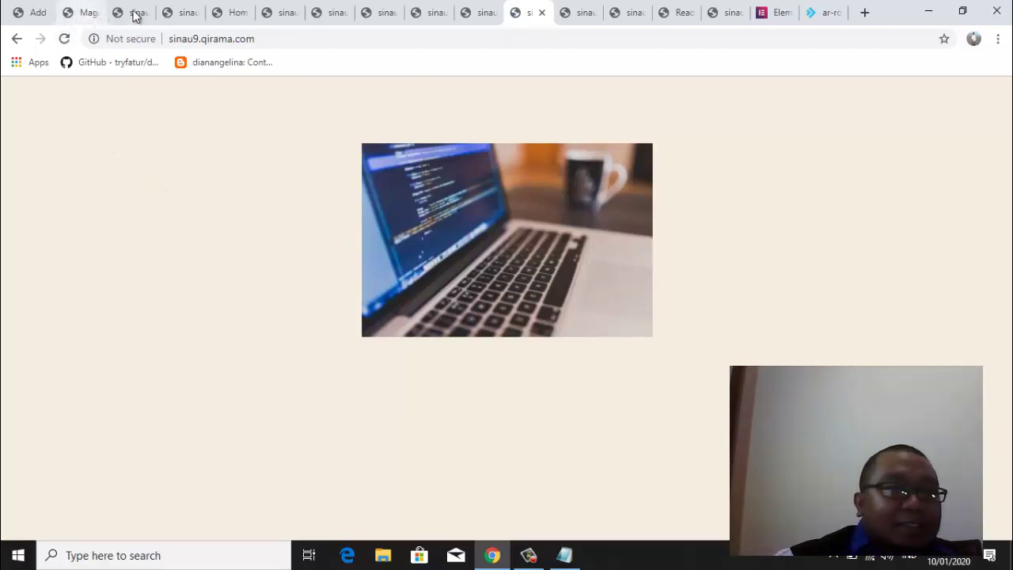
On sinau12's Reading Settings, keep the static page 'homepage' chosen as the front page
left_click(674, 12)
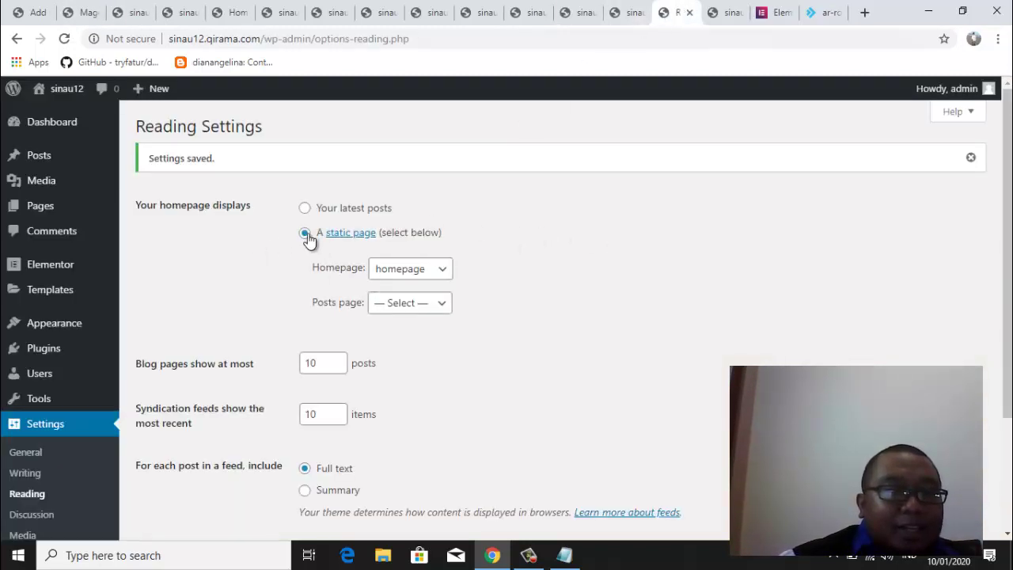
left_click(444, 274)
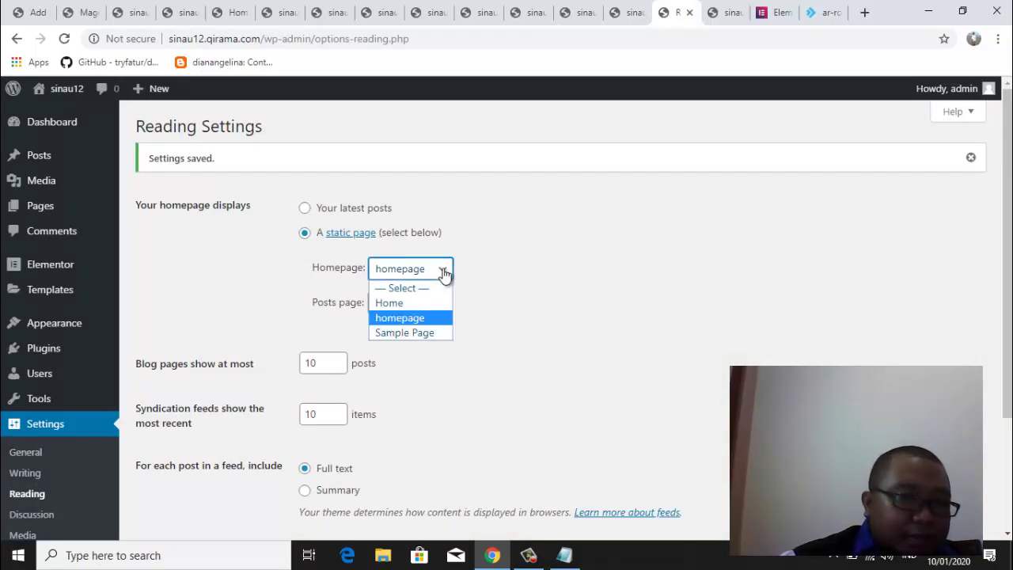
left_click(447, 273)
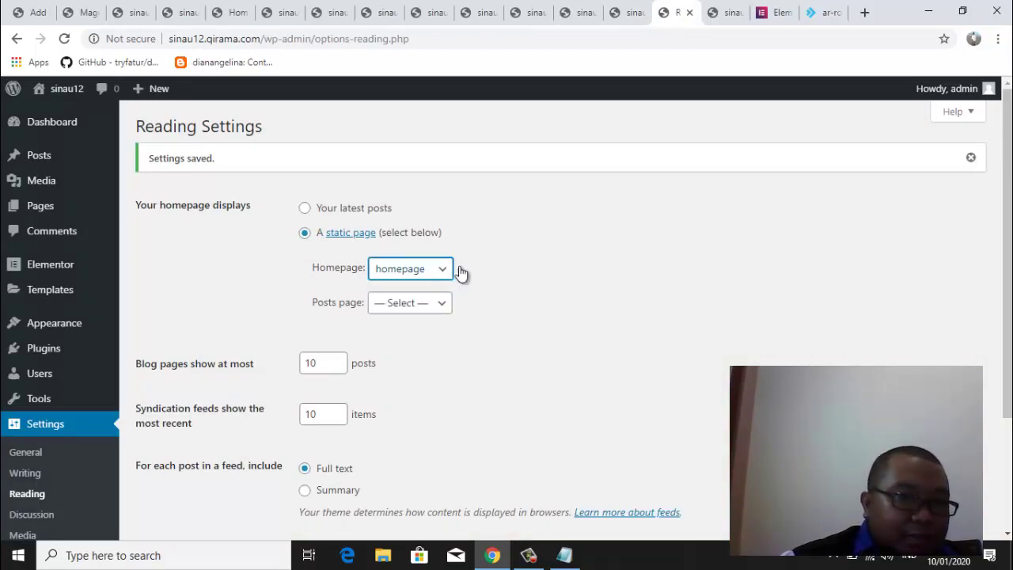
left_click(413, 278)
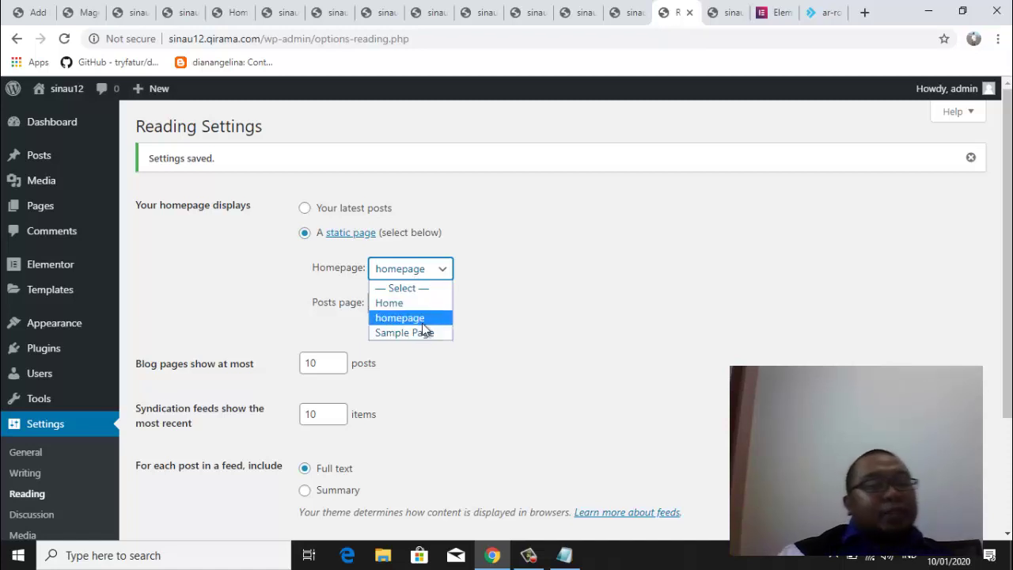
left_click(570, 269)
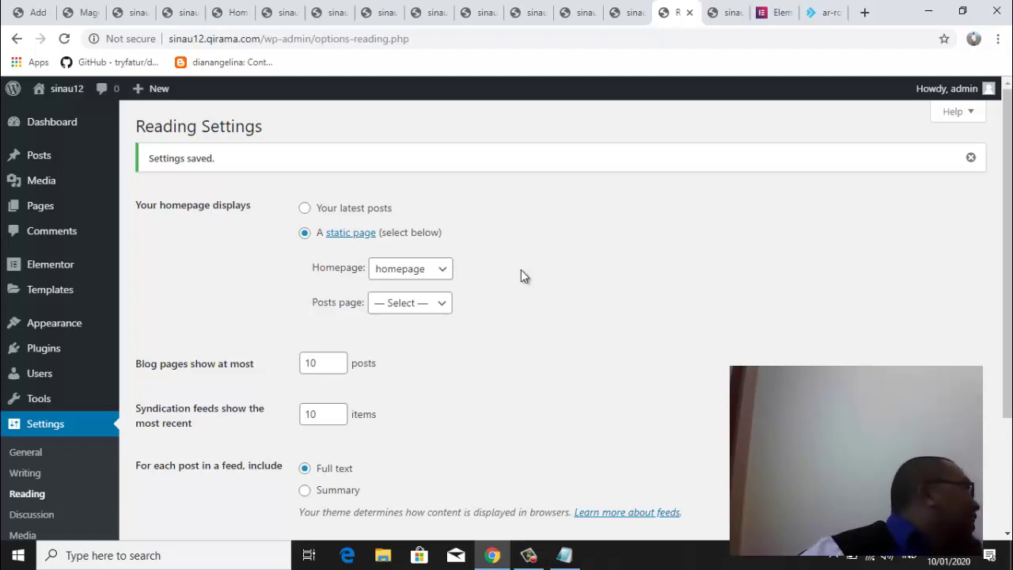
Return to the Magetan SMART tab and reveal magetan.qirama.com's full https address
left_click(86, 14)
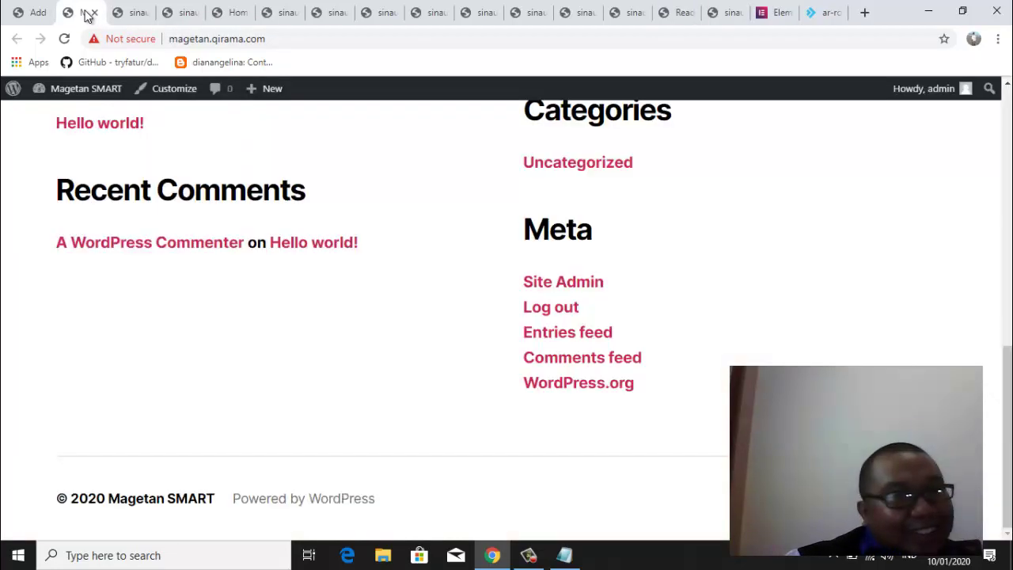
left_click(129, 13)
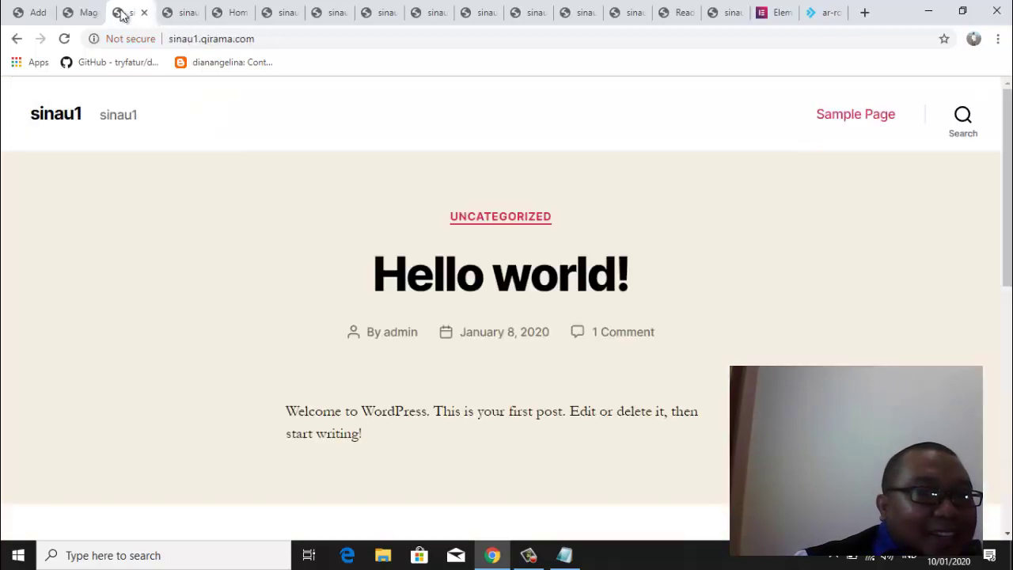
left_click(83, 13)
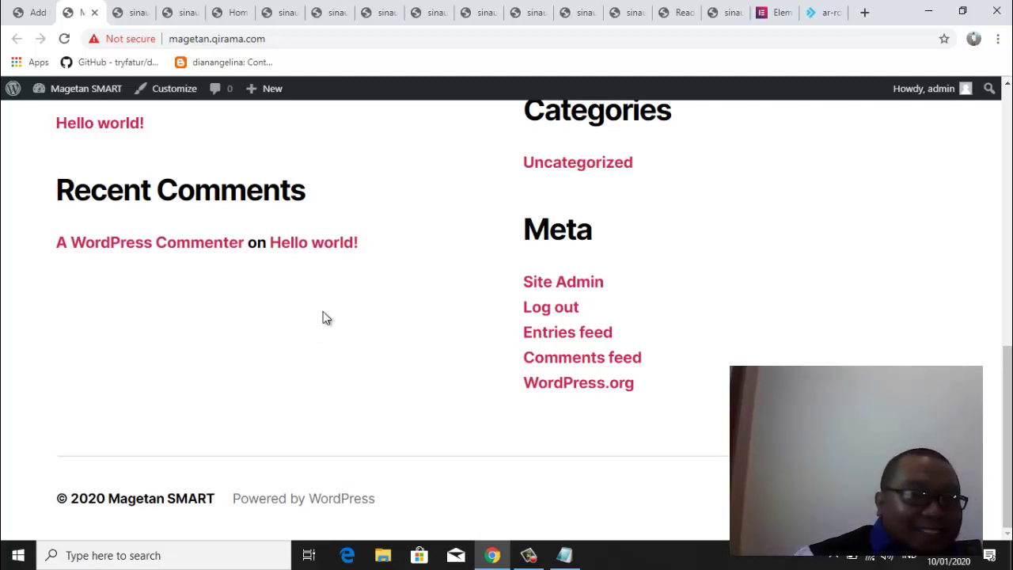
mouse_move(271, 90)
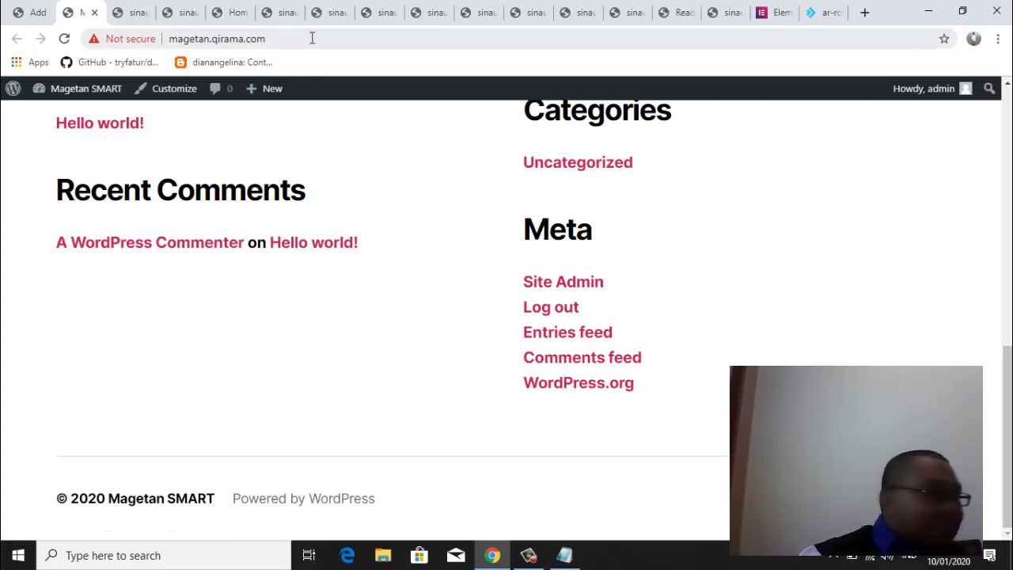
left_click(322, 32)
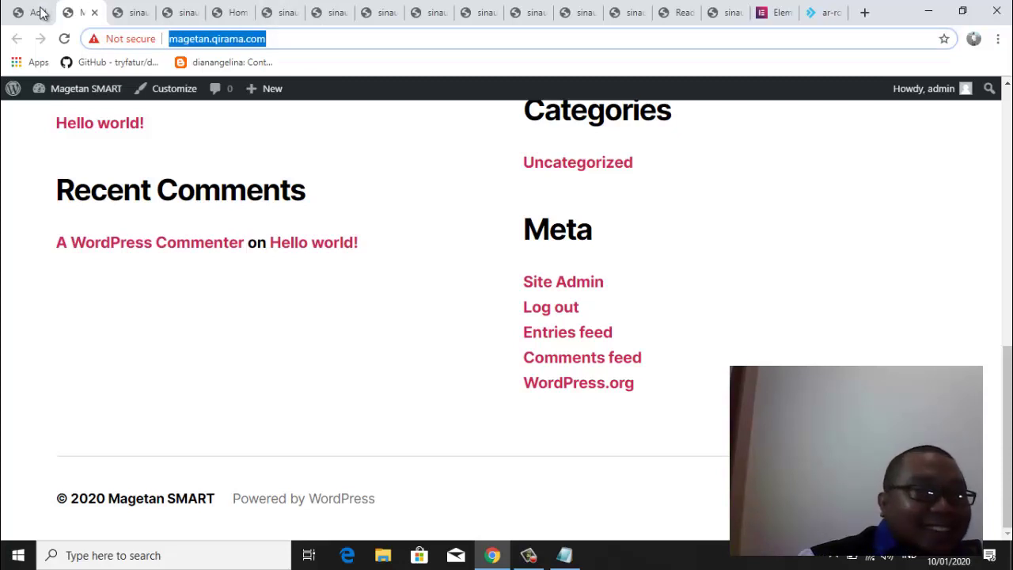
left_click(313, 40)
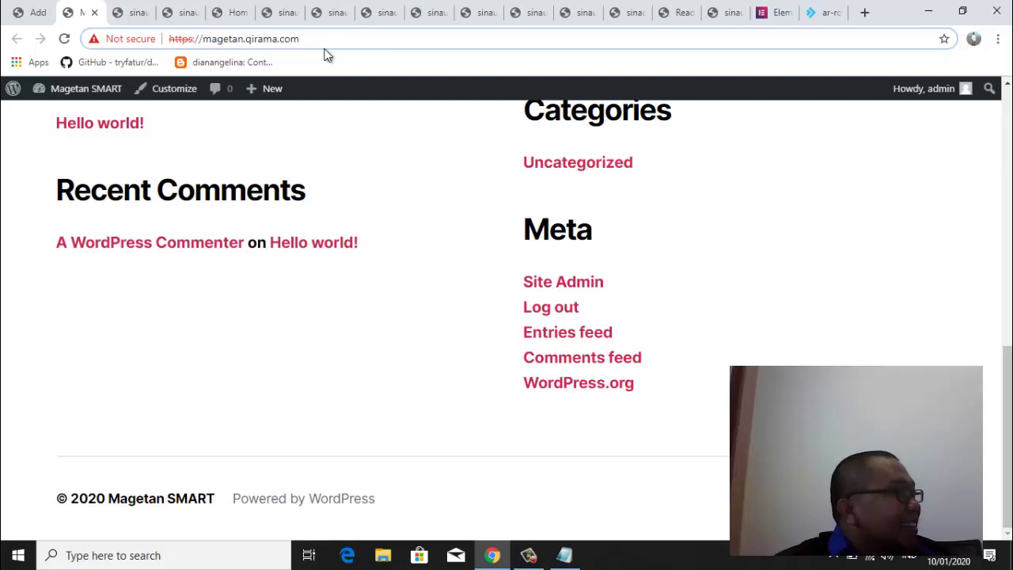
Reload the Magetan SMART, sinau1 and sinau3 sites
left_click(64, 41)
left_click(127, 12)
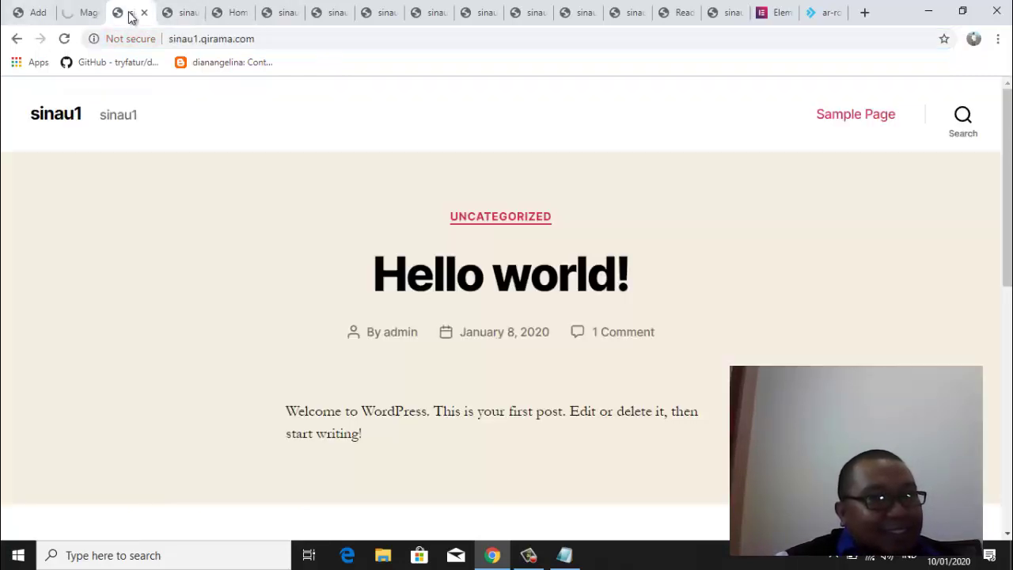
left_click(59, 41)
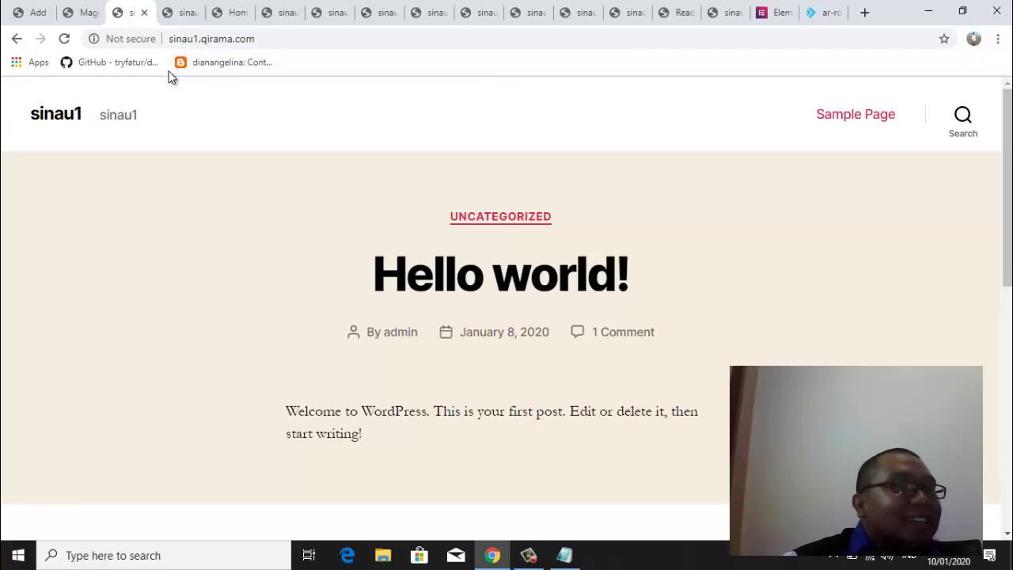
left_click(188, 11)
left_click(222, 13)
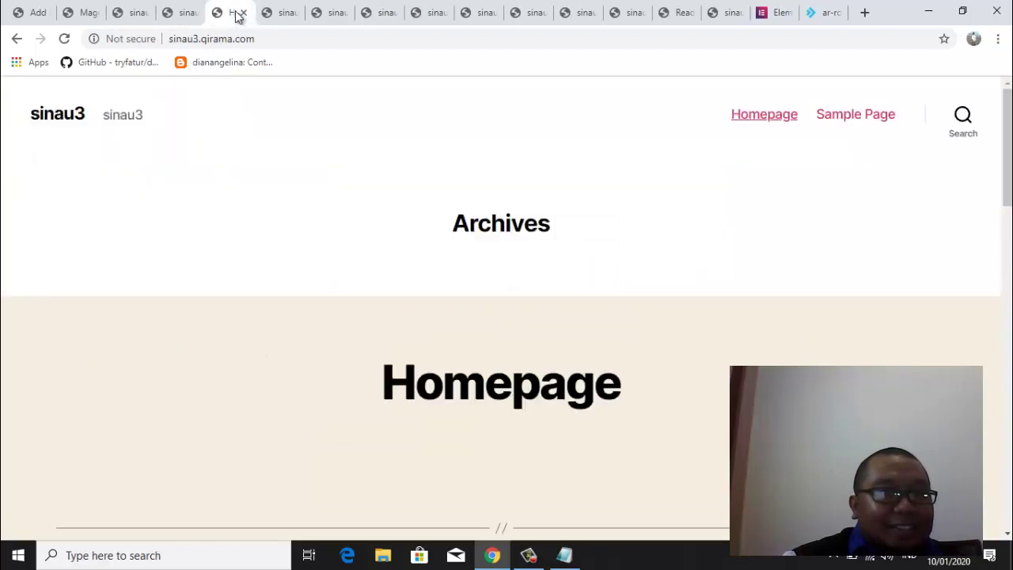
left_click(67, 38)
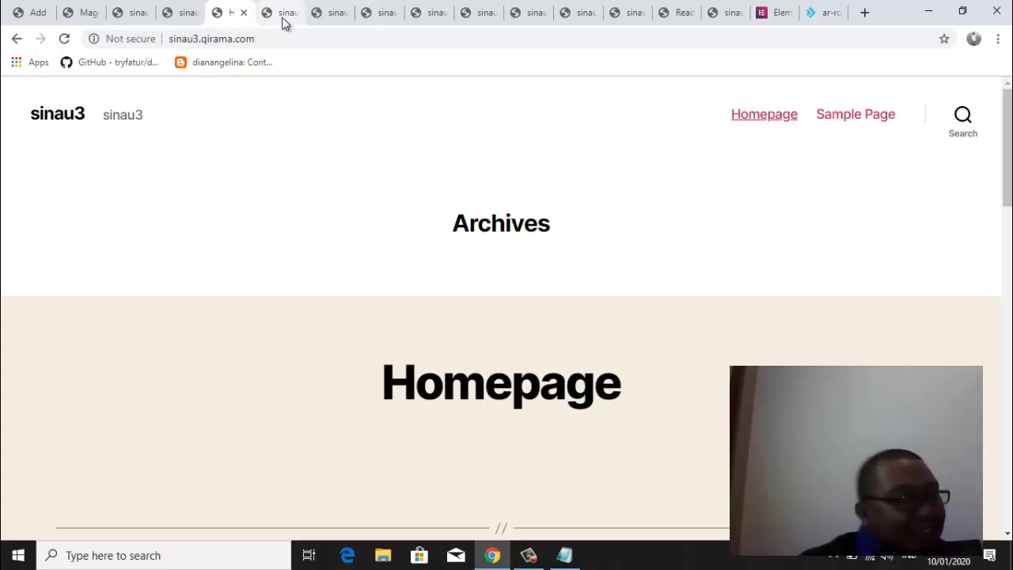
Look through the sinau4 to sinau9 sites, ending on sinau9's laptop-photo page
left_click(279, 9)
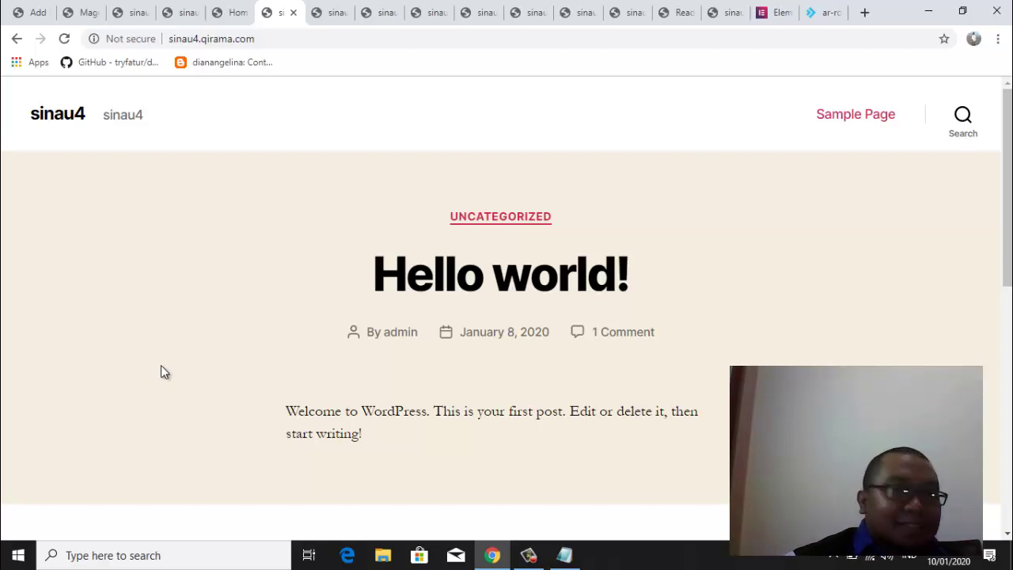
left_click(330, 14)
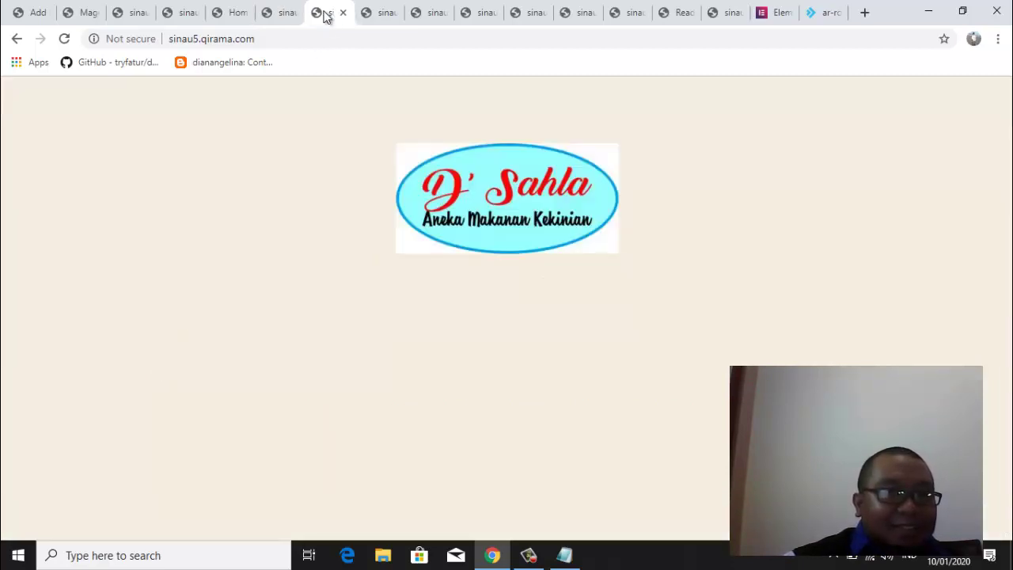
left_click(281, 11)
left_click(383, 13)
left_click(436, 13)
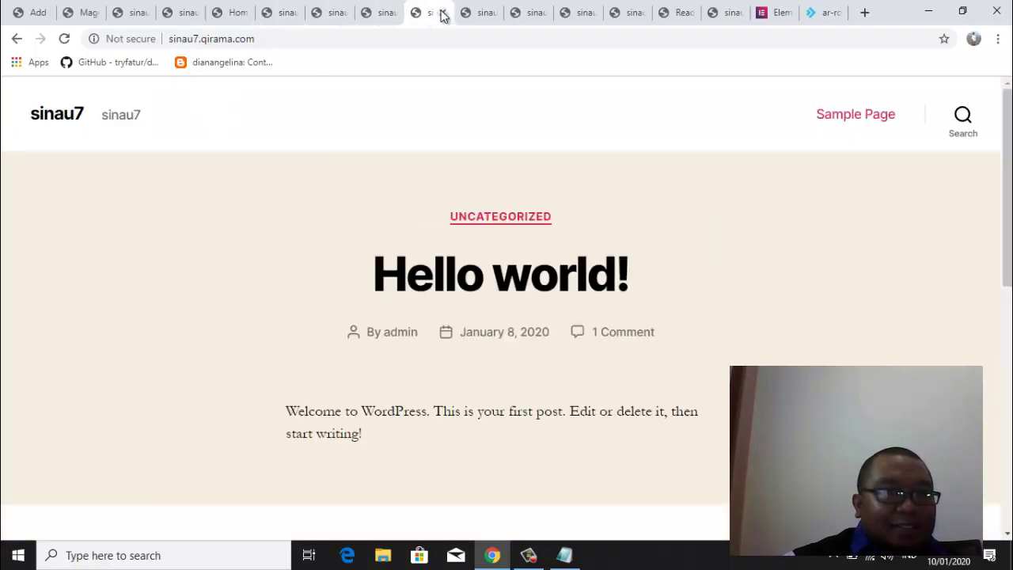
left_click(485, 18)
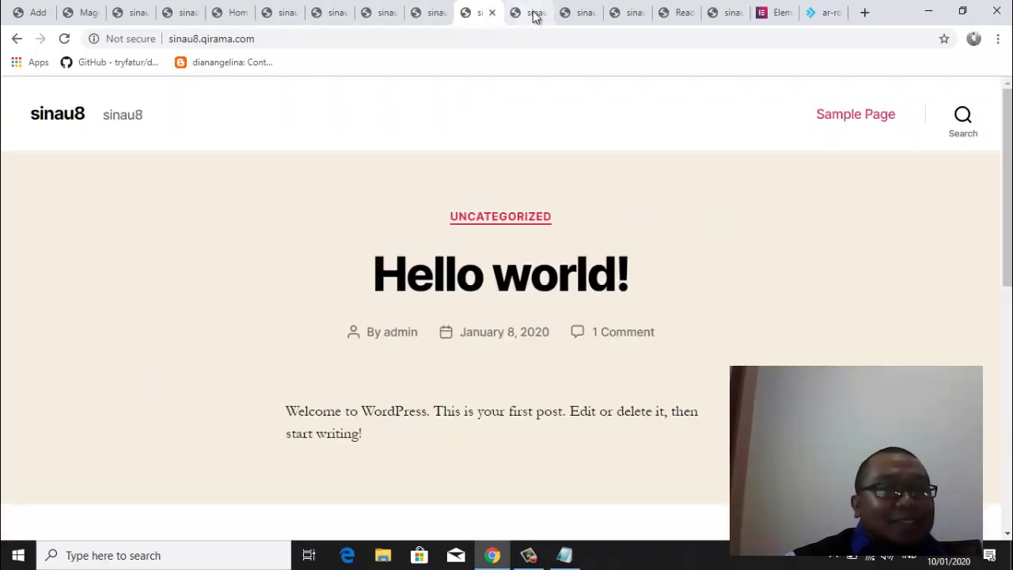
left_click(534, 15)
left_click(776, 13)
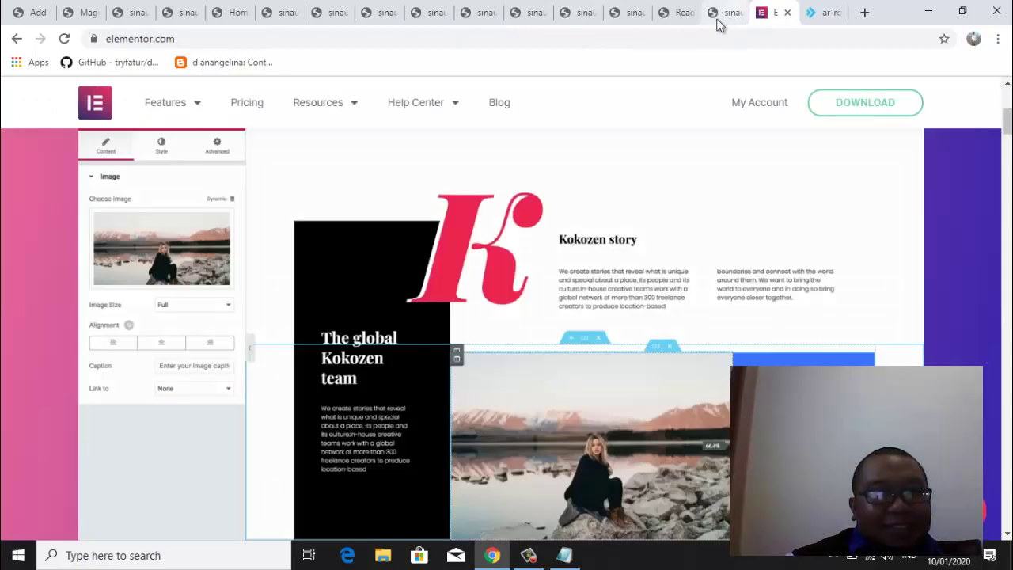
Check the crest and 'Kominfo Magetan' heading on sinau12's front page, then return to Reading Settings
left_click(721, 14)
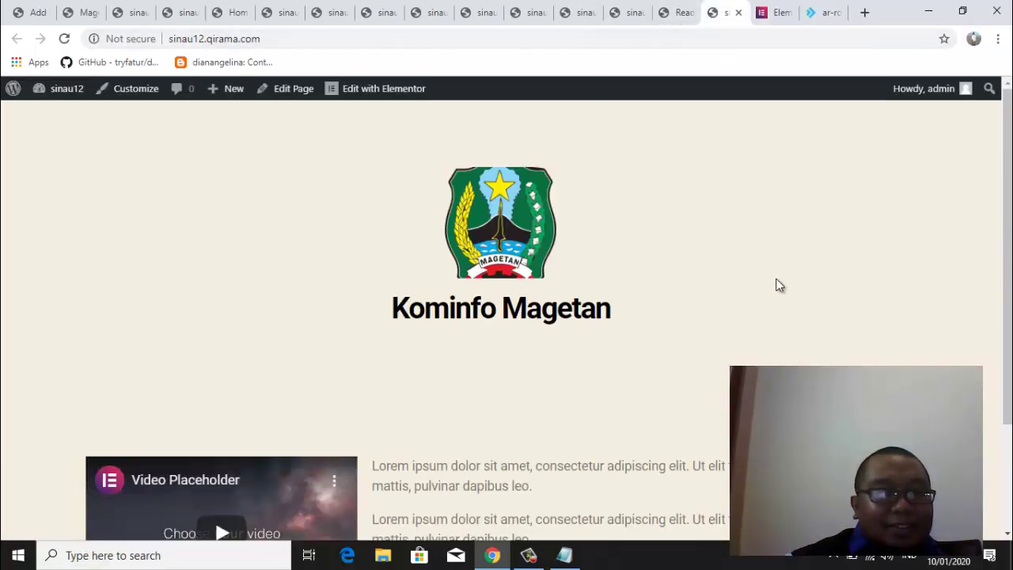
scroll(999, 237, "down", 3)
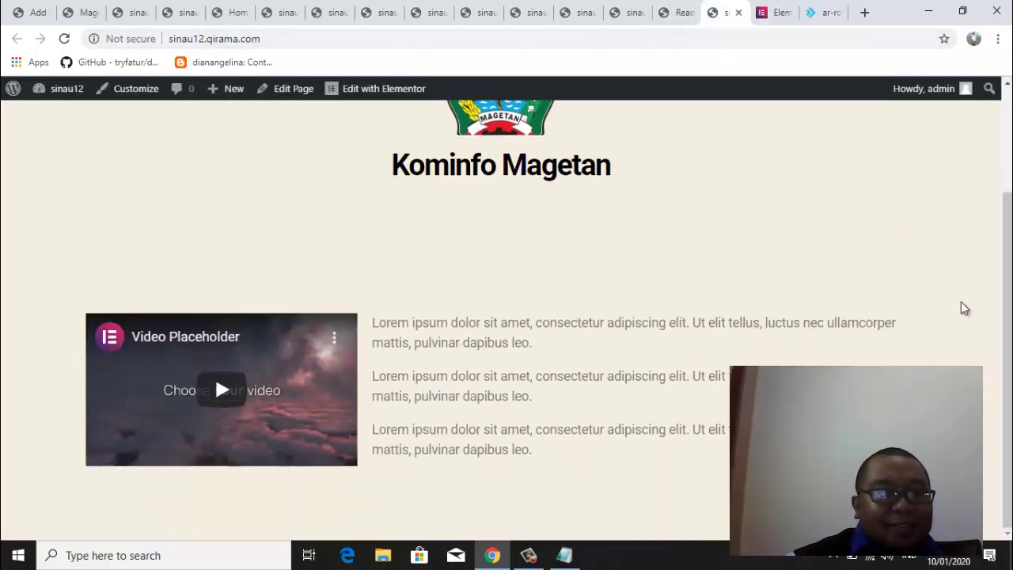
left_click(681, 14)
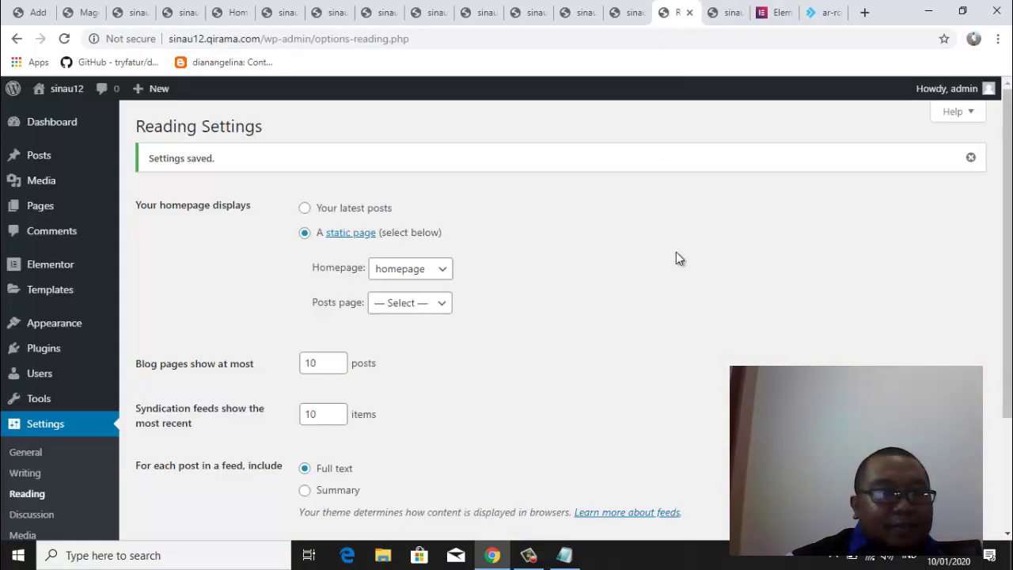
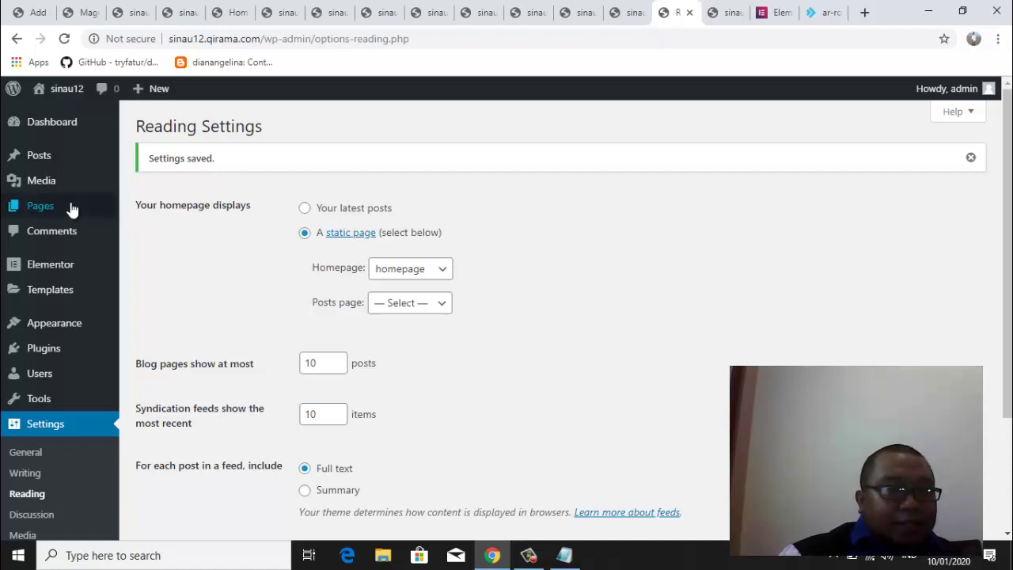
Go to the WordPress All Pages list to see the site's pages
mouse_move(59, 206)
left_click(143, 211)
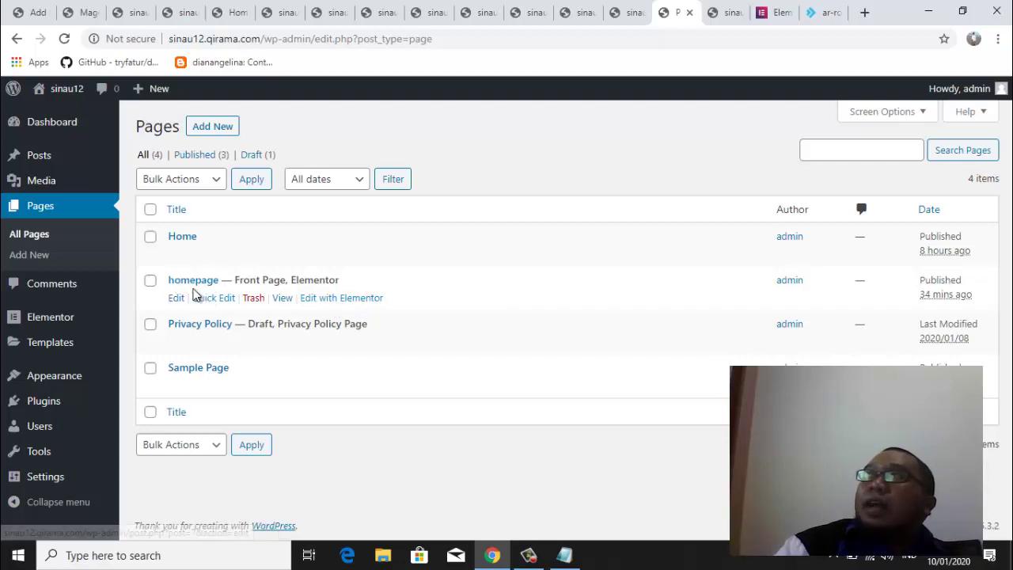
Open the 'homepage' page and launch it with Edit with Elementor
left_click(190, 282)
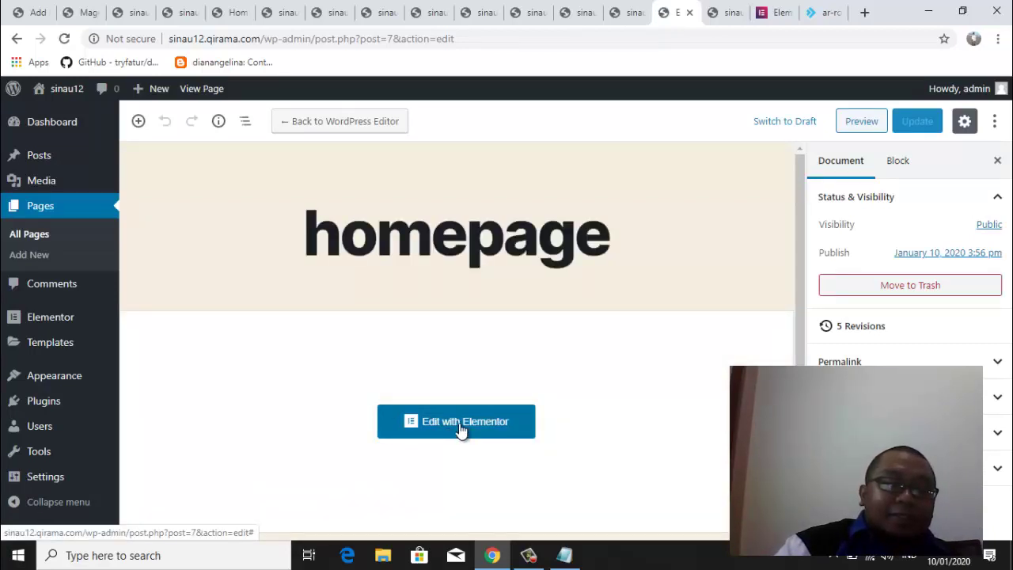
left_click(461, 428)
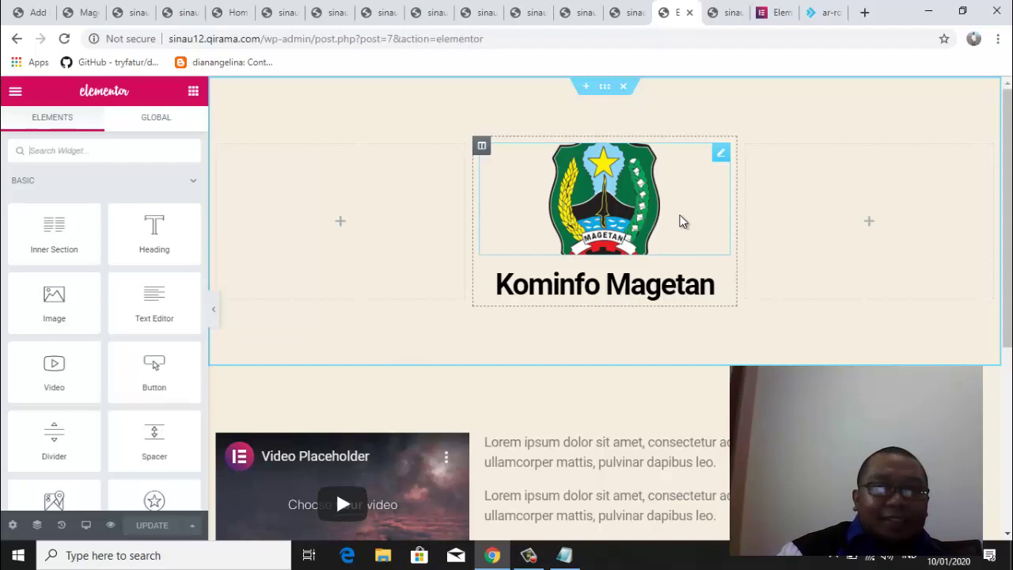
mouse_move(1008, 208)
left_mouse_down()
mouse_move(1006, 323)
mouse_move(1010, 196)
left_mouse_up()
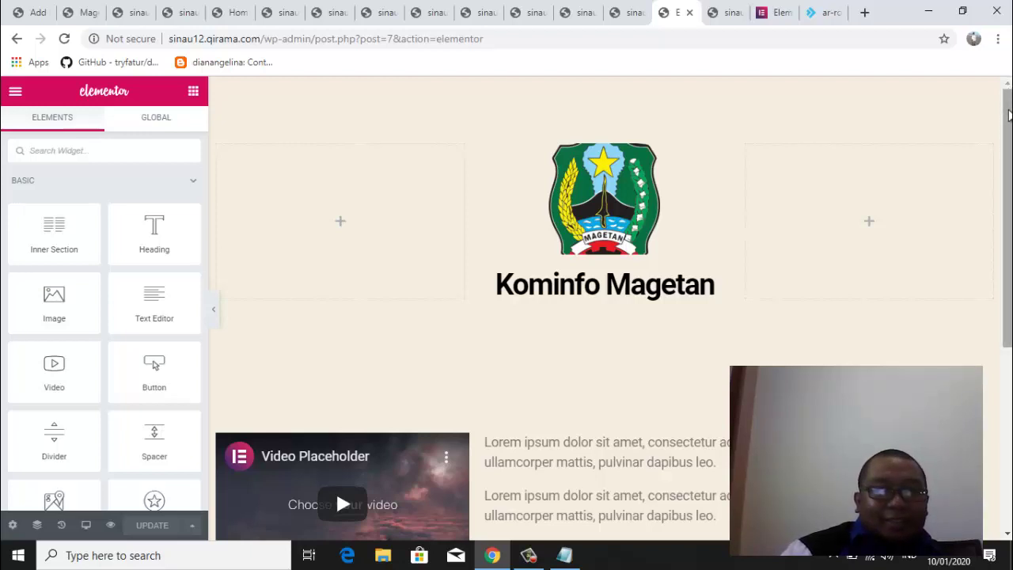
mouse_move(1009, 91)
left_mouse_down()
mouse_move(1009, 283)
mouse_move(1001, 93)
left_mouse_up()
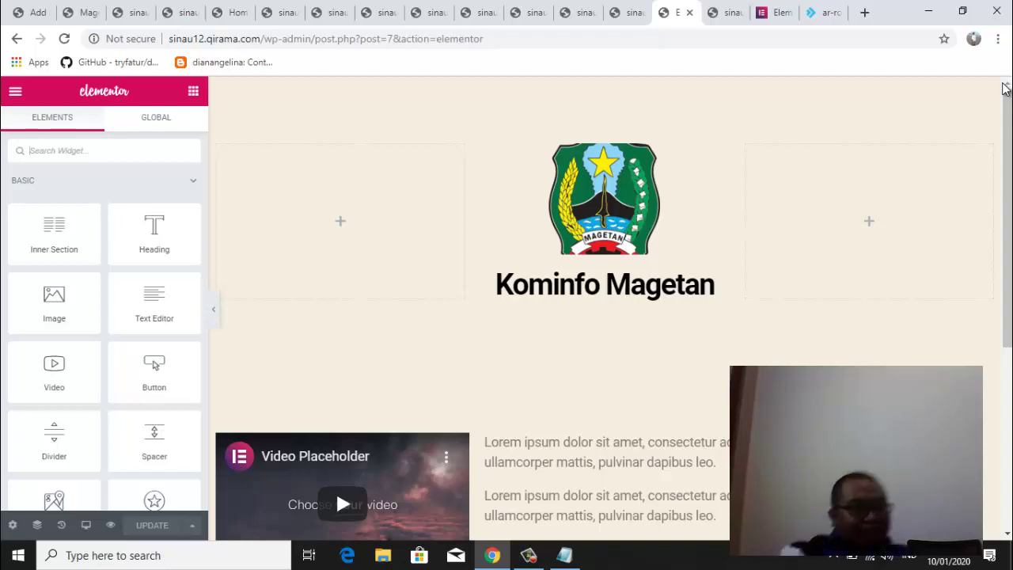
In a new tab, run a Google search for site:gadgetkamu.com
left_click(864, 14)
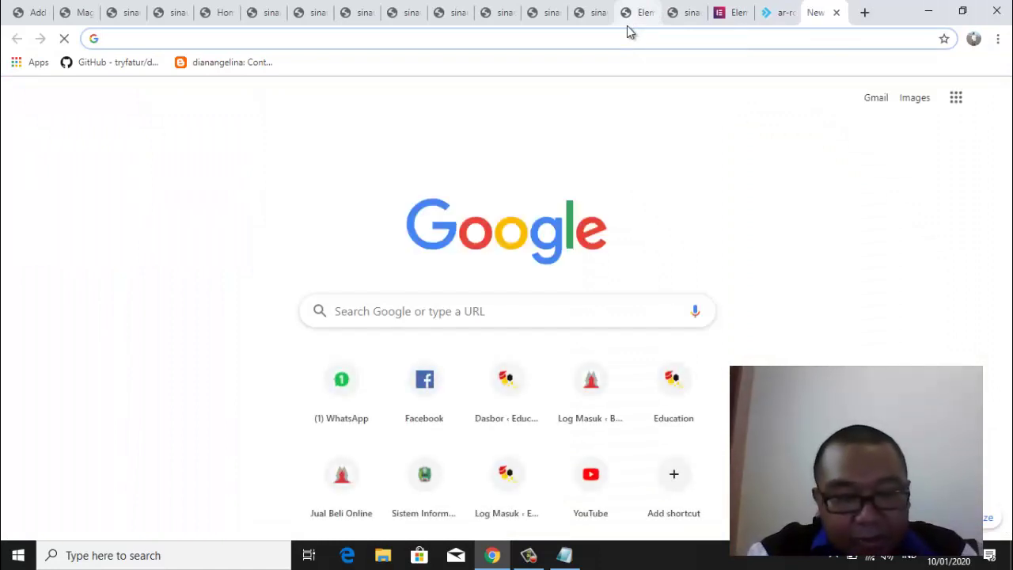
type("gadget")
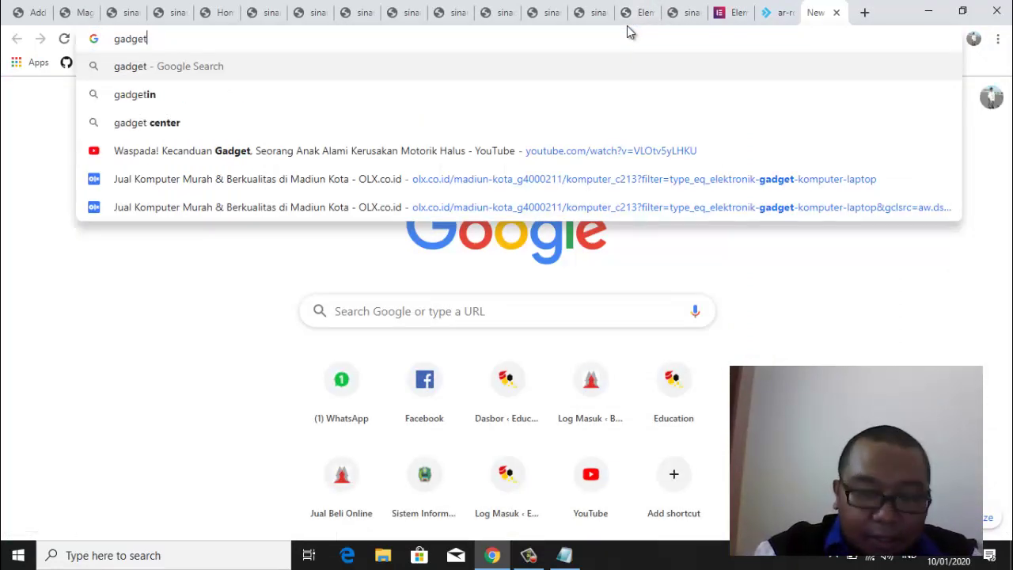
type("kamu")
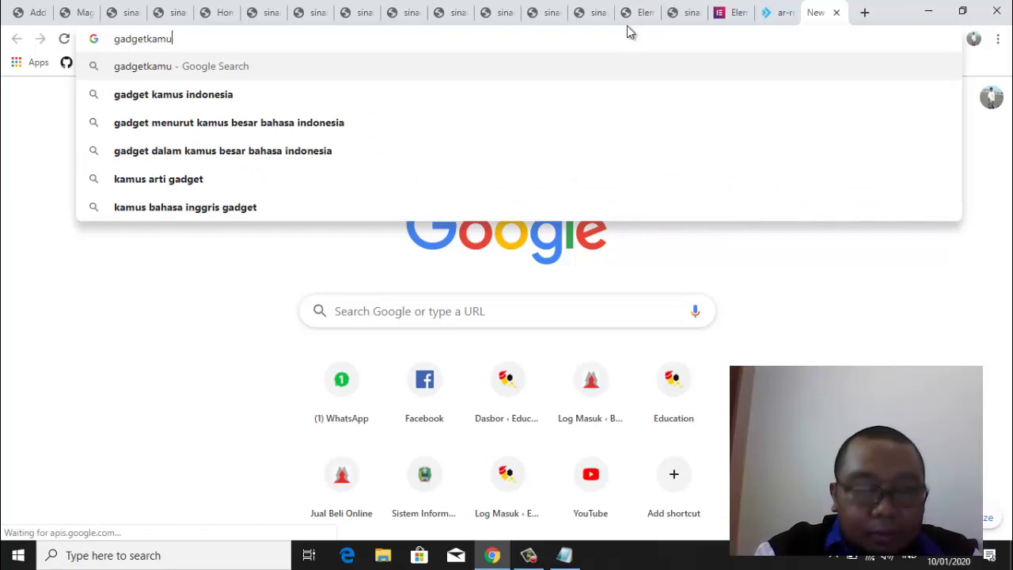
type(".")
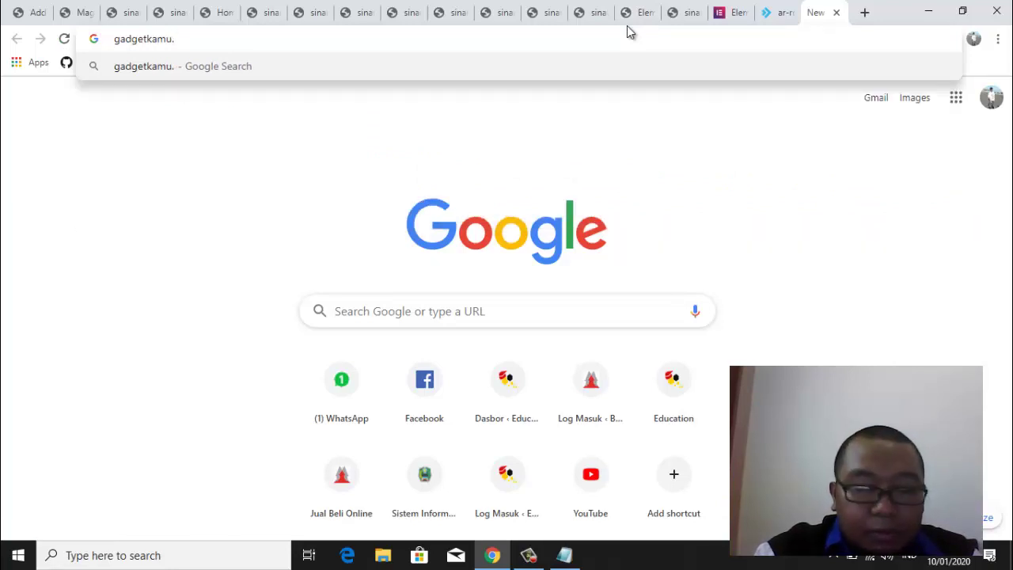
type("com")
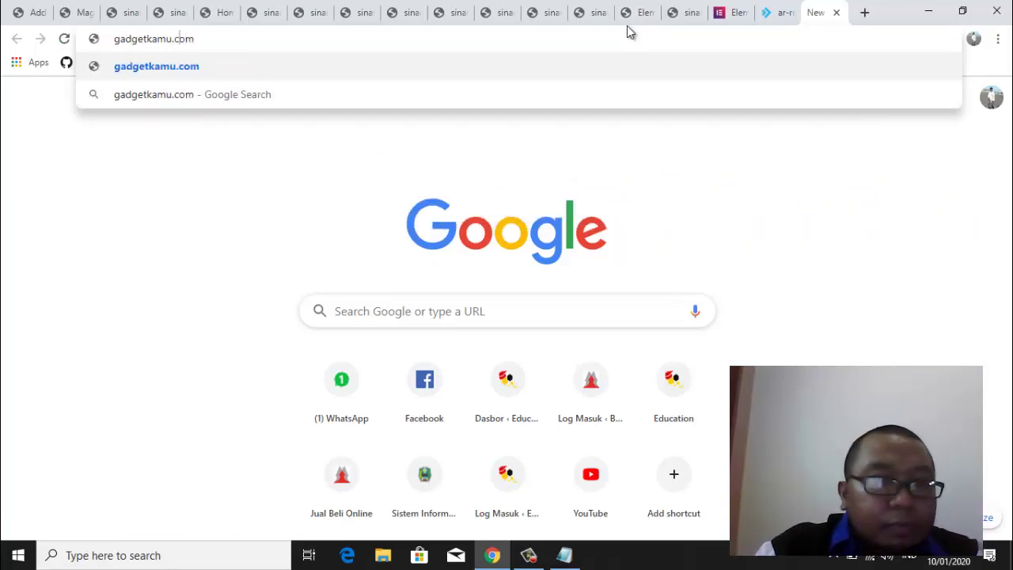
key("Home")
type("site:")
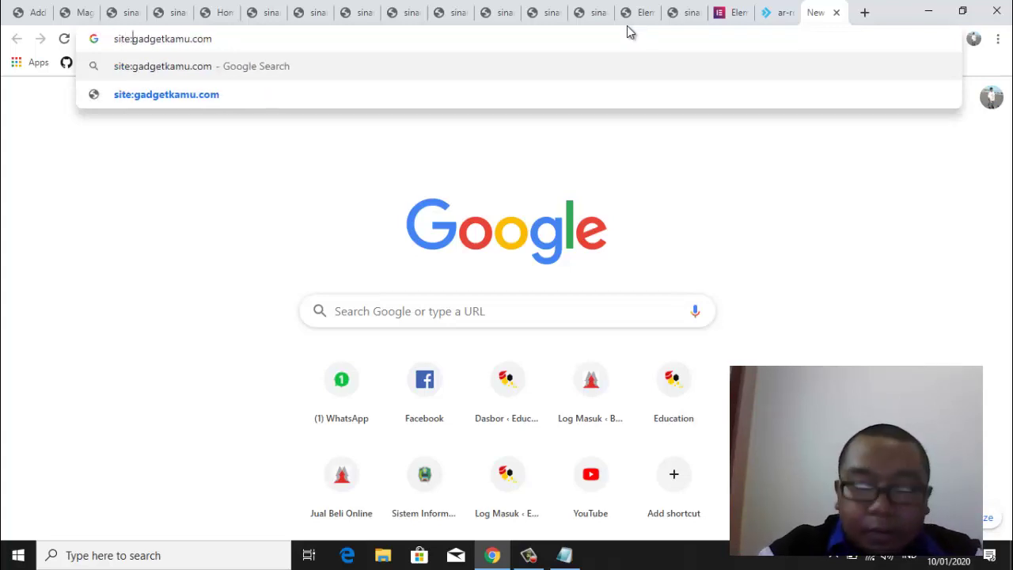
key("Return")
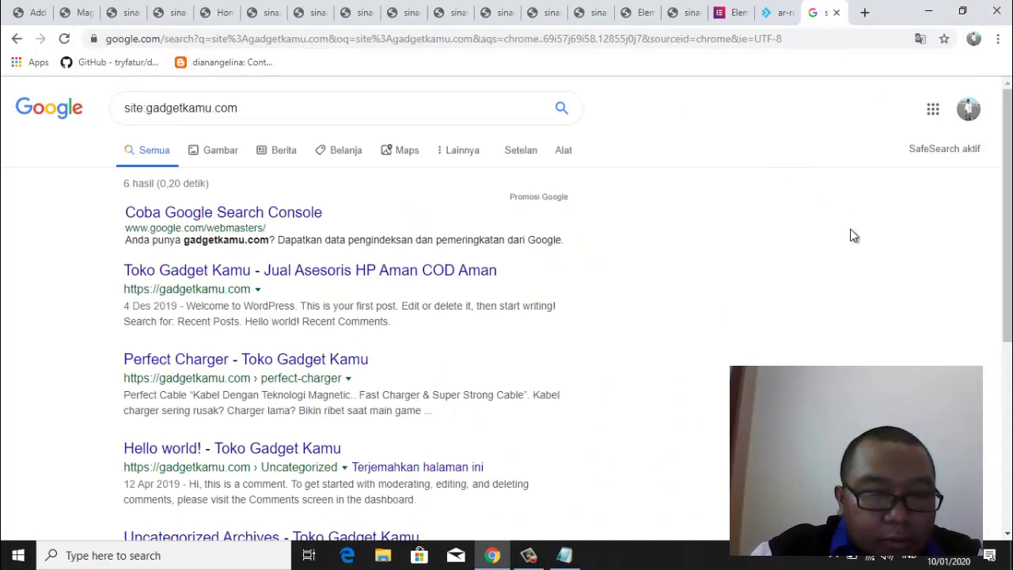
Open the Perfect Charger search result in a new background tab
left_click_drag(1007, 228, 1007, 255)
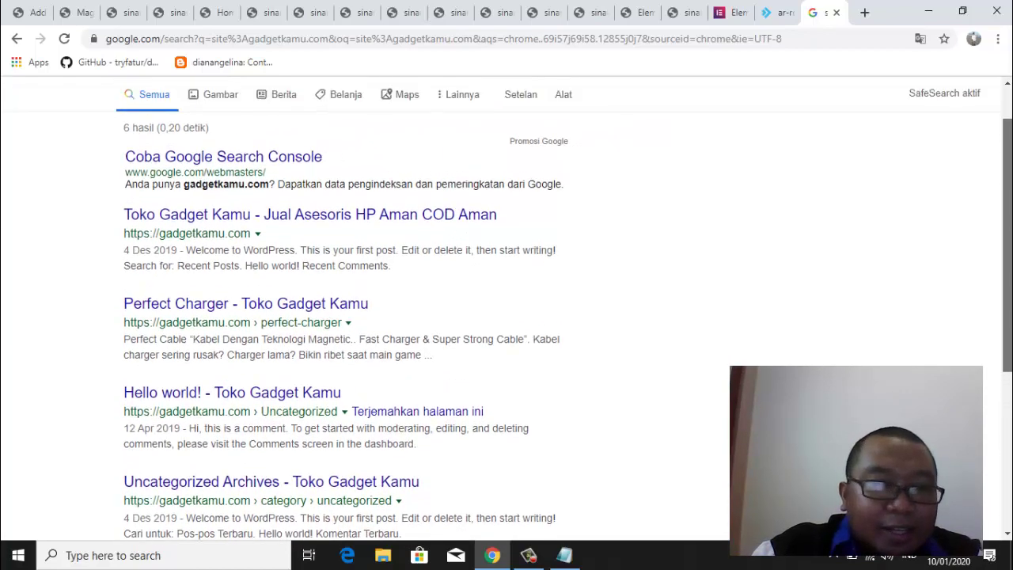
right_click(304, 304)
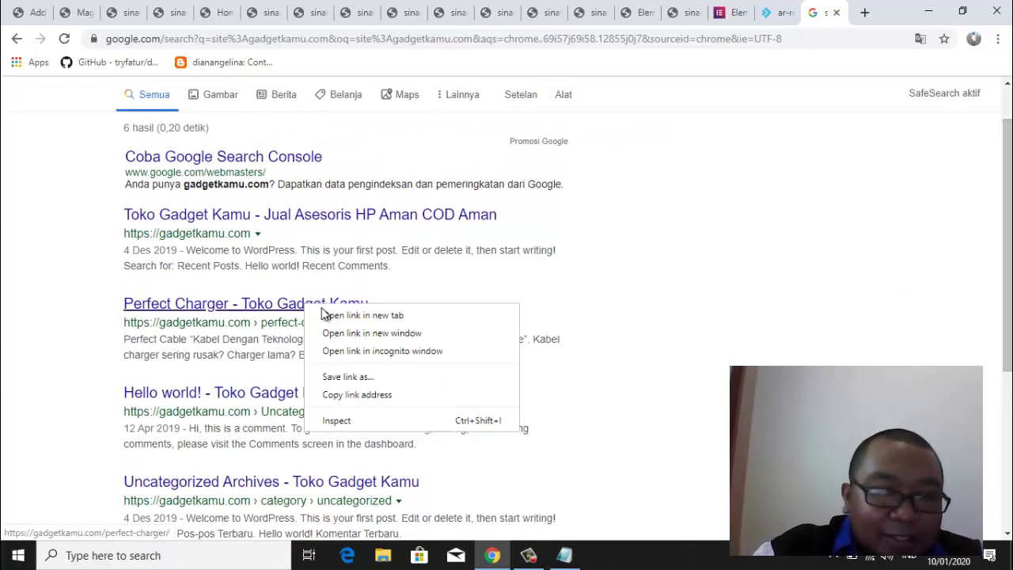
left_click(331, 316)
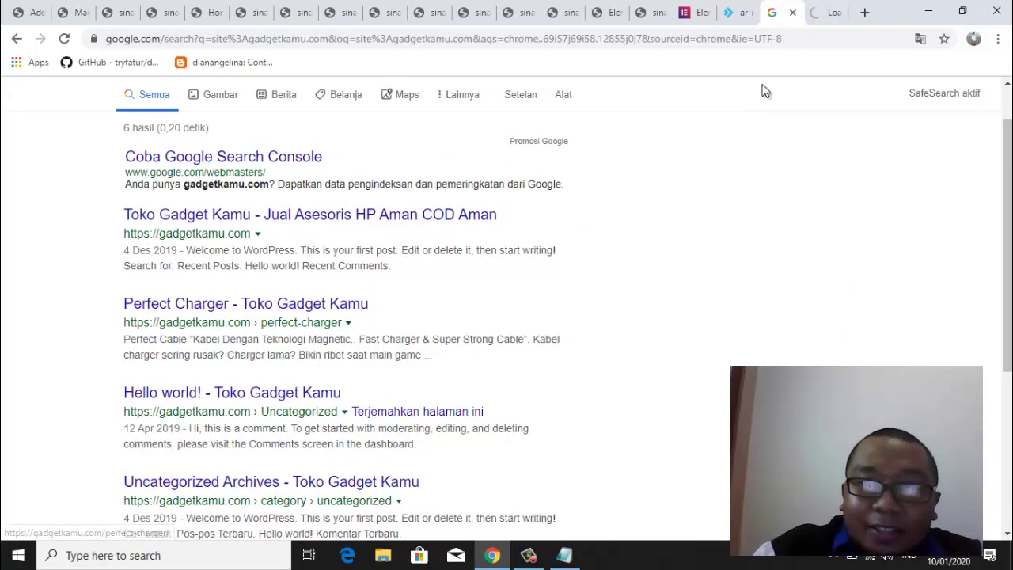
Switch to the Perfect Charger tab and highlight the perfect-charger path in its address
left_click(830, 16)
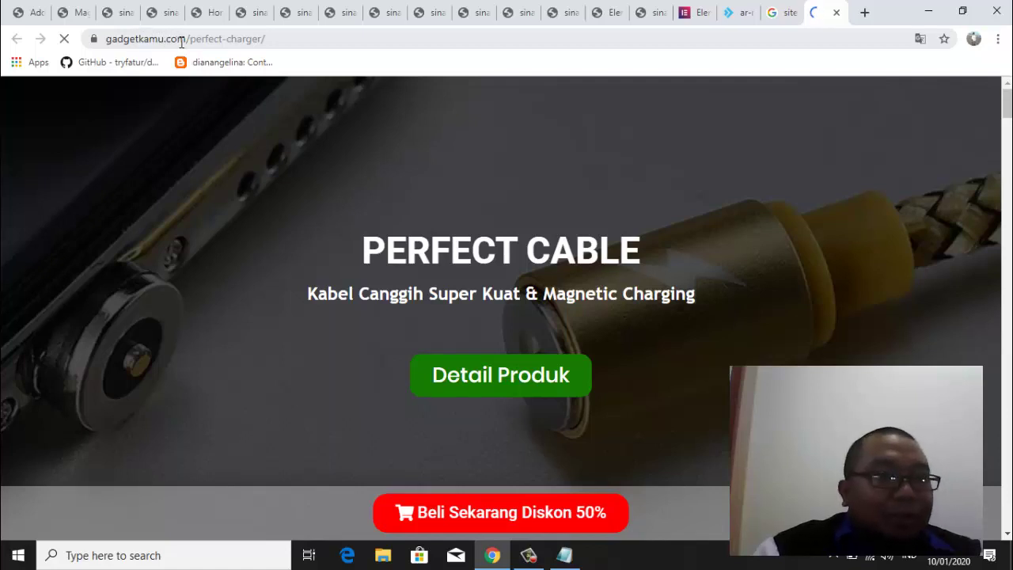
left_click_drag(191, 39, 266, 52)
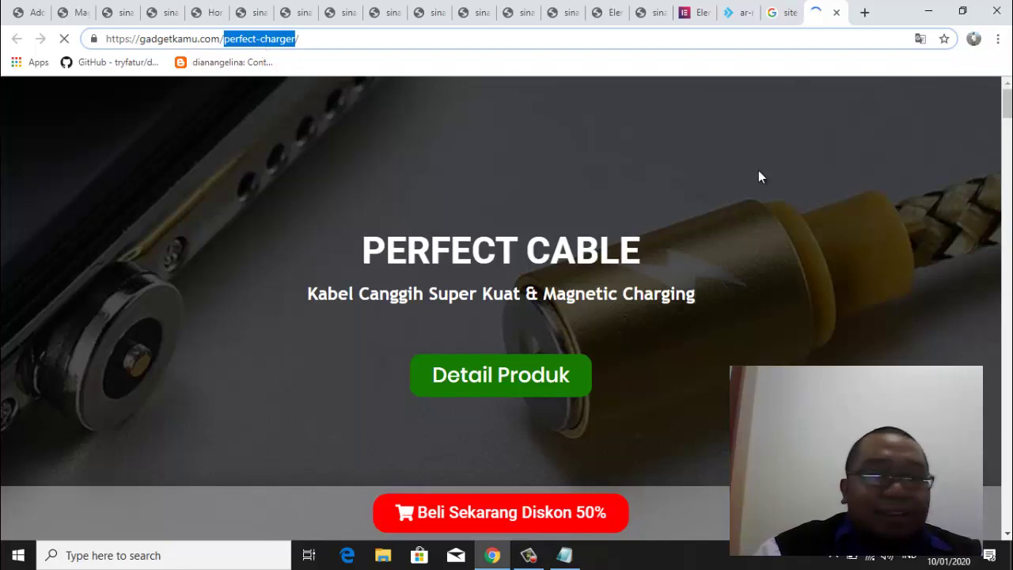
mouse_move(1008, 114)
left_mouse_down()
mouse_move(1008, 319)
mouse_move(1008, 111)
left_mouse_up()
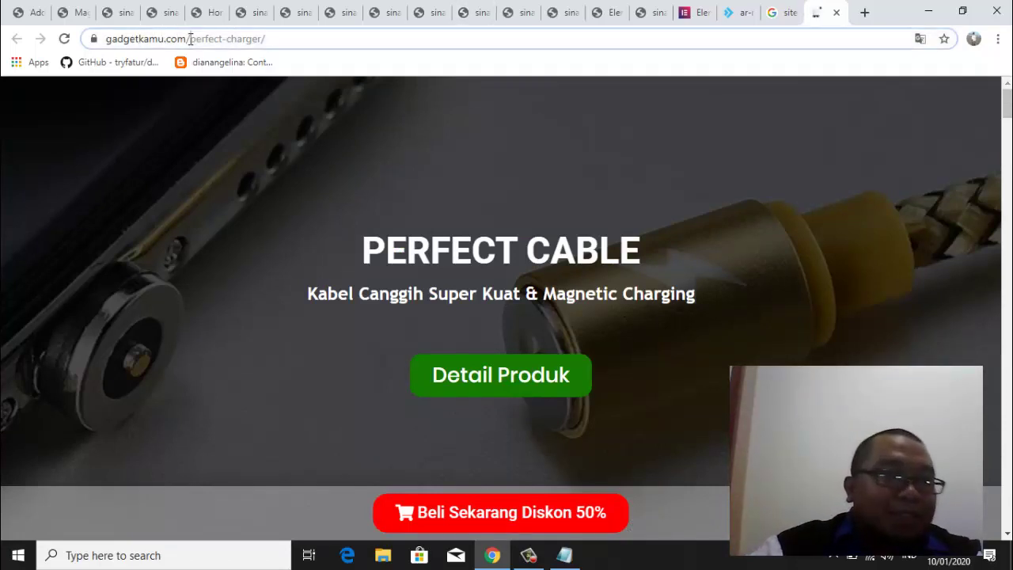
left_click_drag(190, 40, 263, 41)
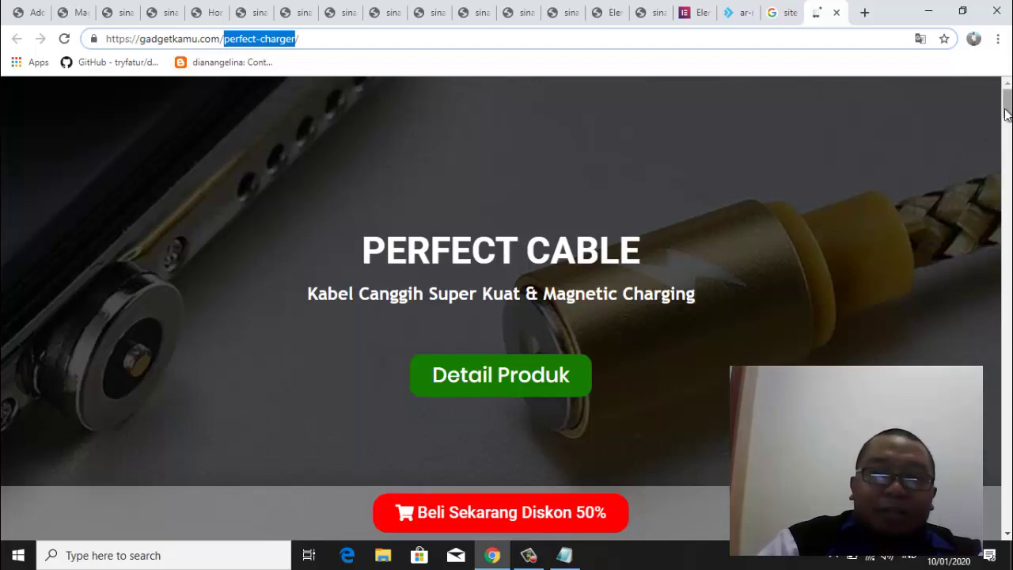
Scroll down the PERFECT CABLE product page to the Rp 149.000 offer and back to the top
left_click_drag(1008, 107, 1008, 437)
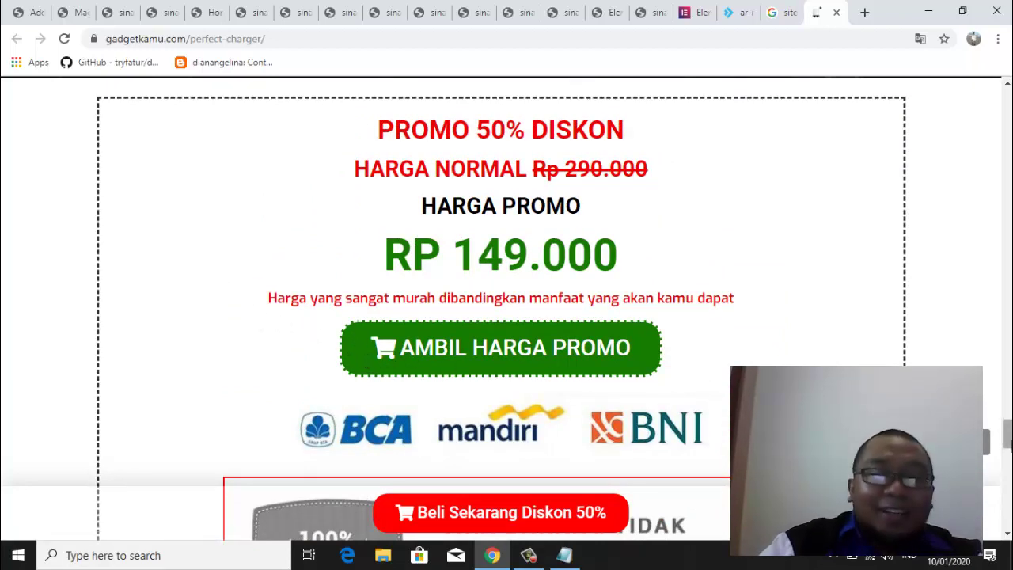
mouse_move(1009, 437)
left_mouse_down()
mouse_move(1009, 419)
mouse_move(1008, 447)
left_mouse_up()
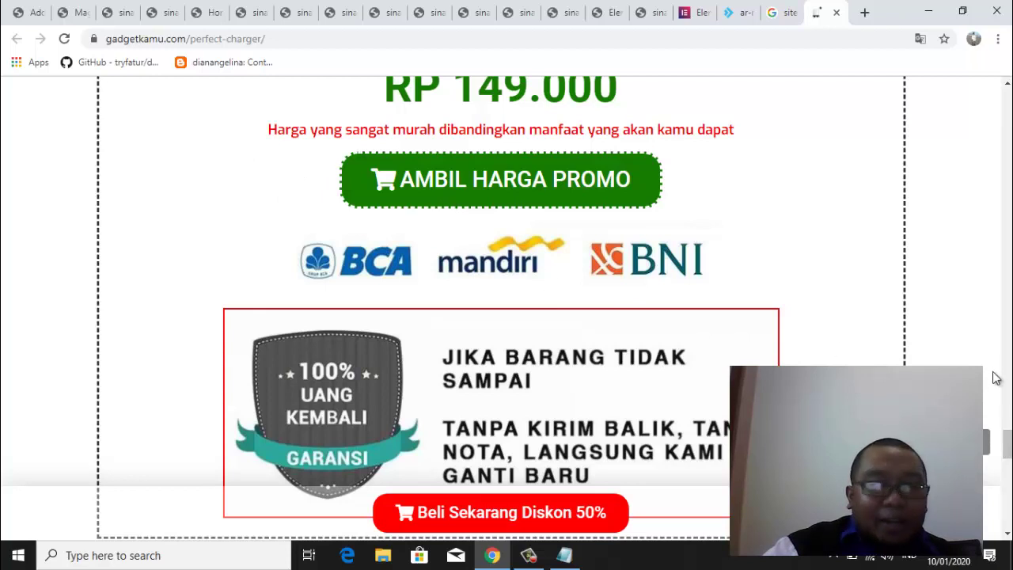
left_click_drag(1007, 439, 1010, 459)
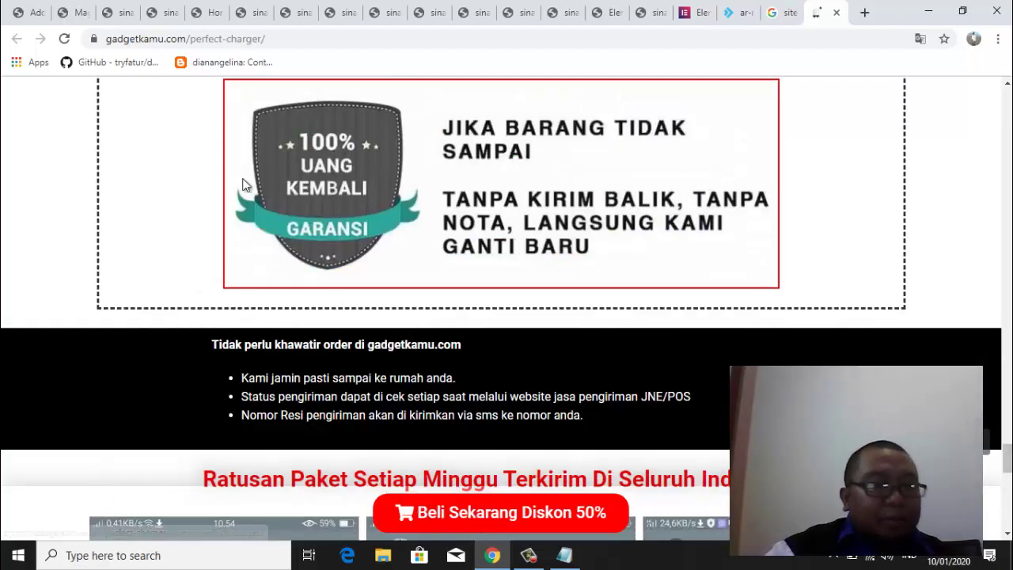
mouse_move(1007, 463)
left_mouse_down()
mouse_move(1008, 439)
mouse_move(1008, 448)
left_mouse_up()
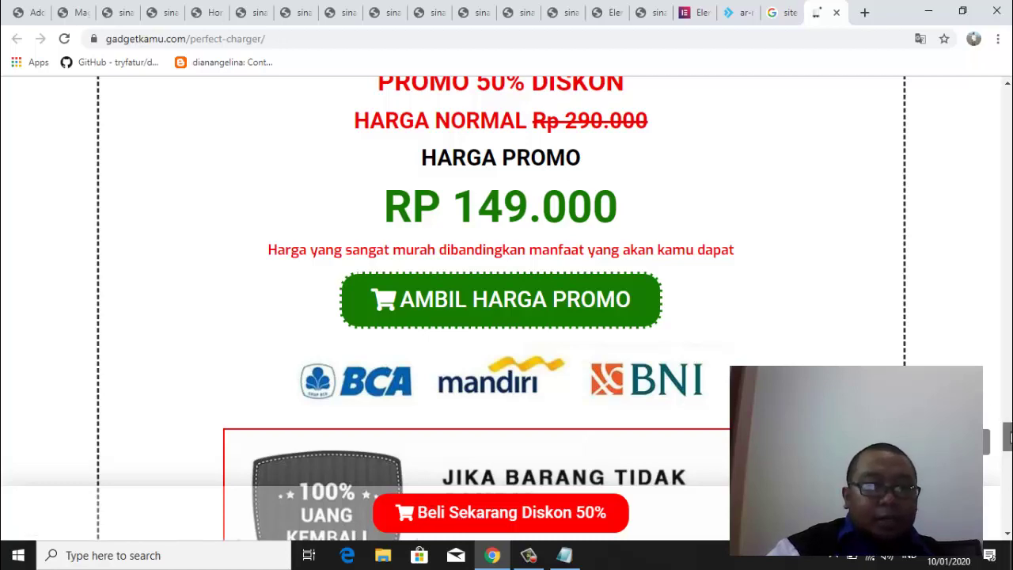
left_click_drag(1008, 439, 1009, 383)
scroll(501, 309, "up", 15)
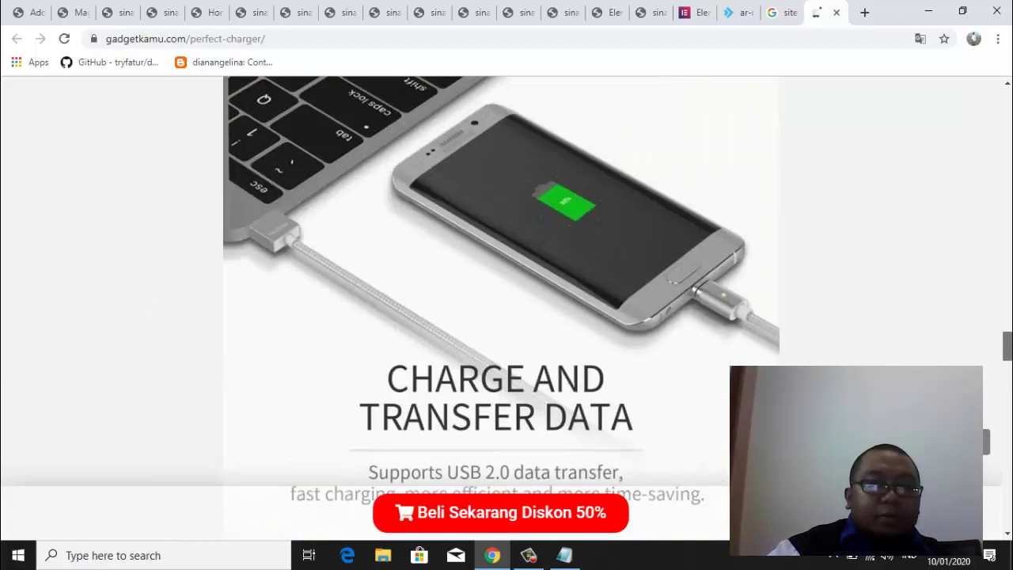
scroll(501, 308, "up", 10)
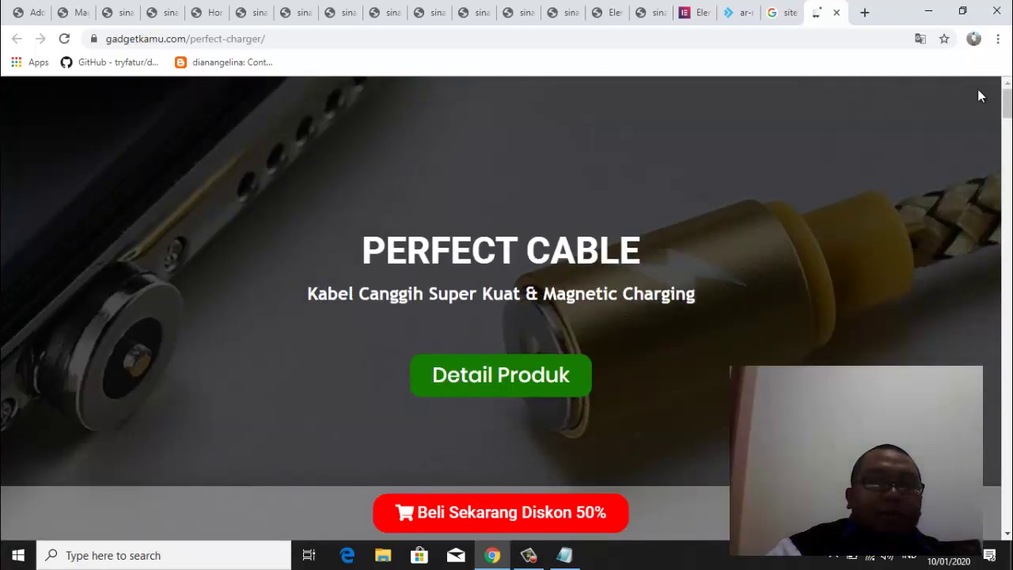
left_click(357, 39)
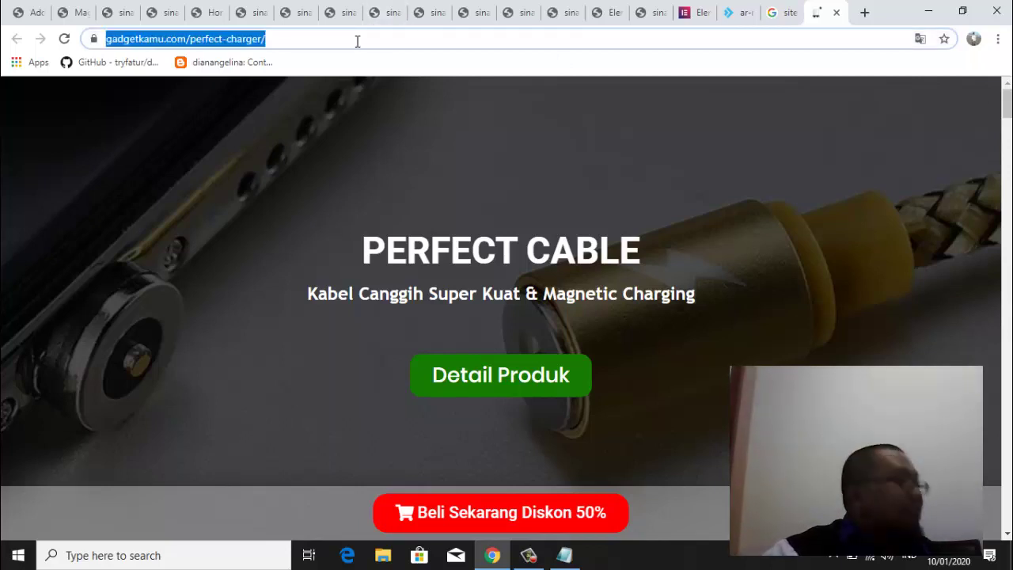
left_click(357, 41)
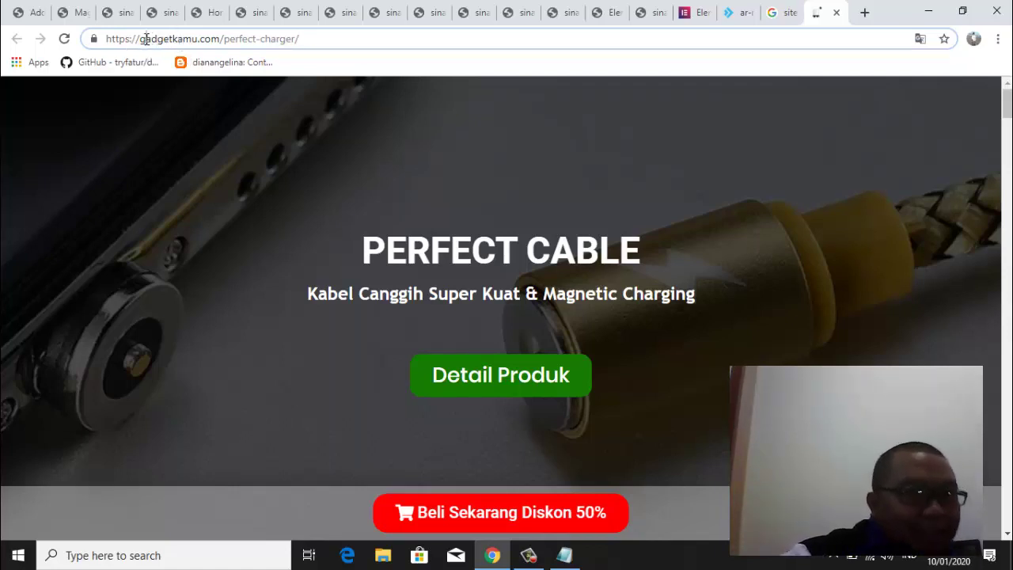
left_click_drag(140, 39, 221, 39)
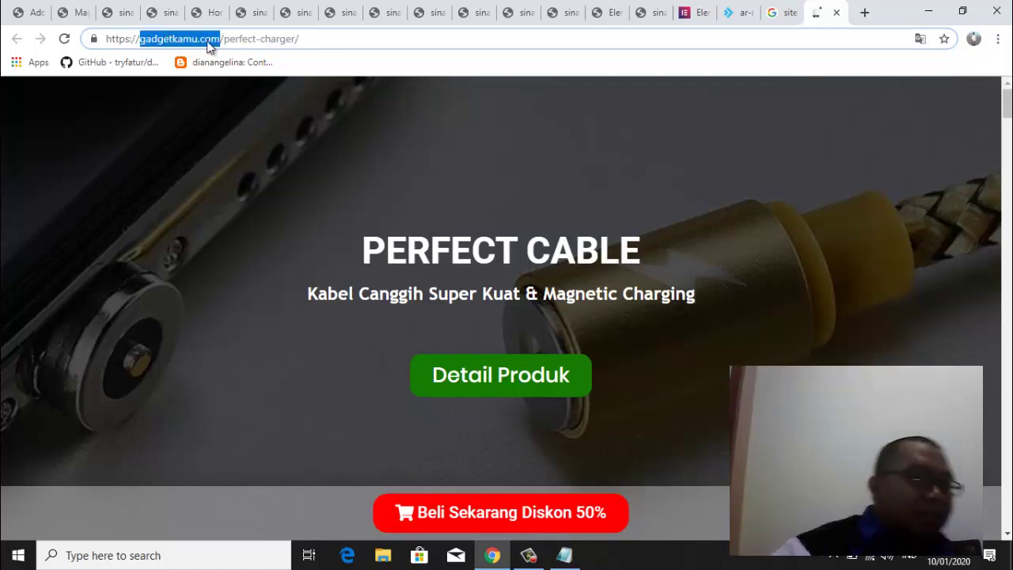
left_click(235, 44)
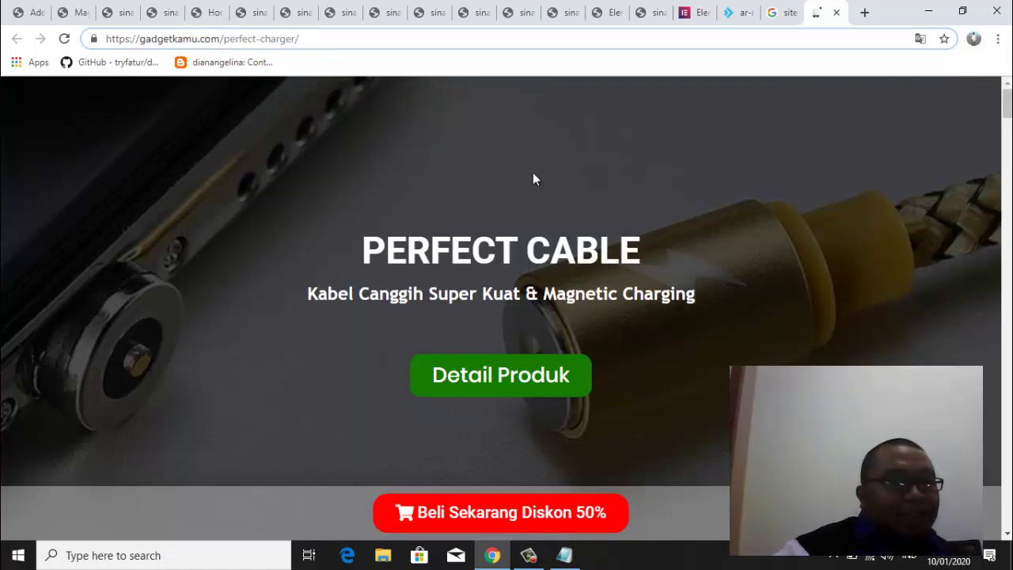
left_click_drag(1008, 111, 1007, 448)
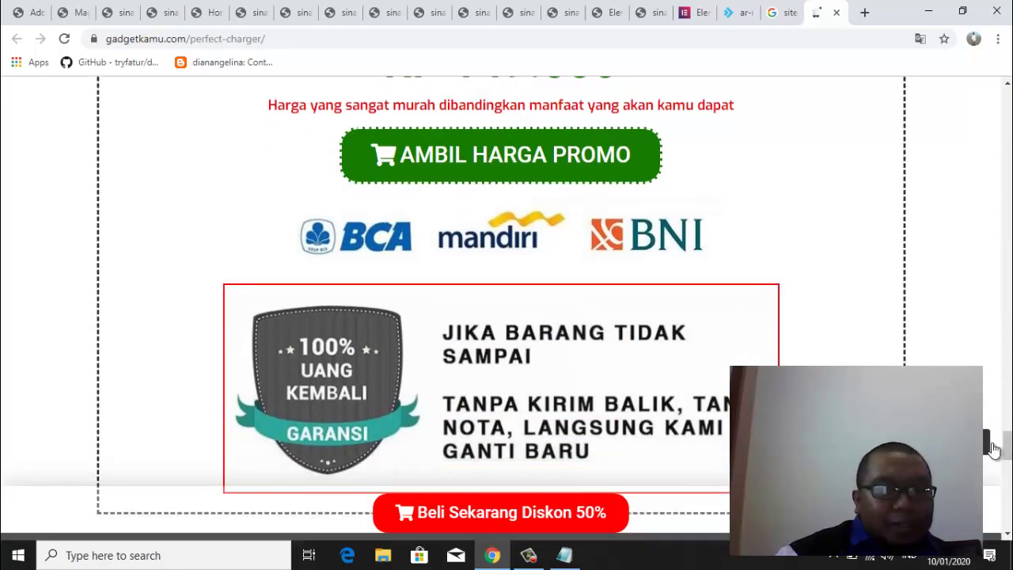
Glance at the gadgetkamu.com Google results, then scroll through the Perfect Charger page again
scroll(994, 448, "up", 2)
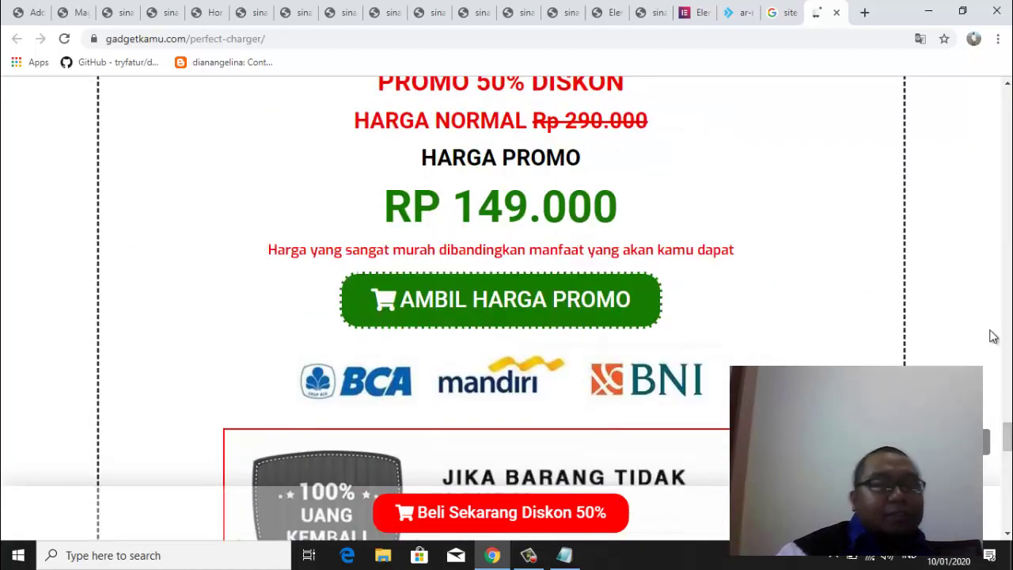
scroll(1004, 420, "up", 3)
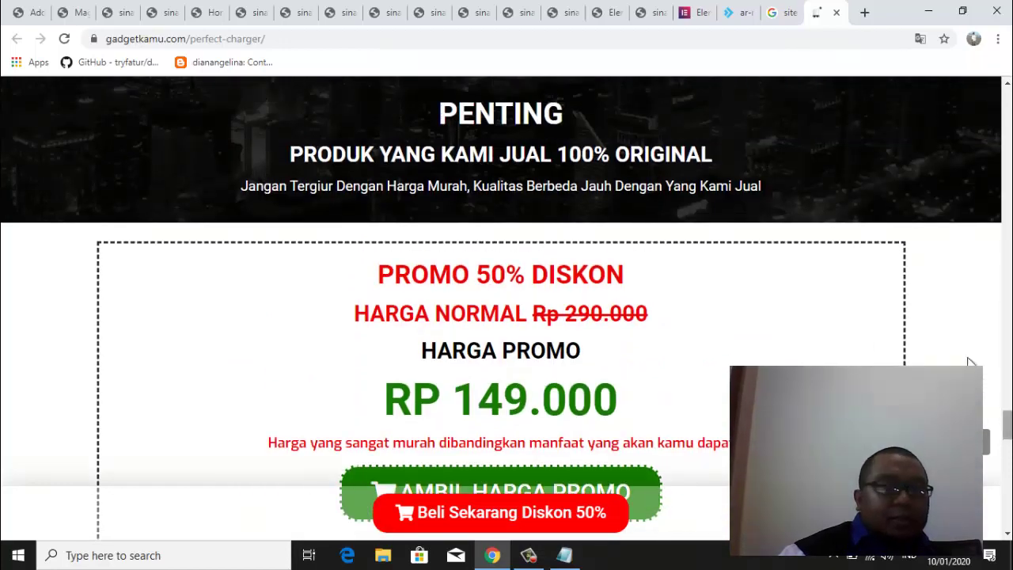
left_click(786, 16)
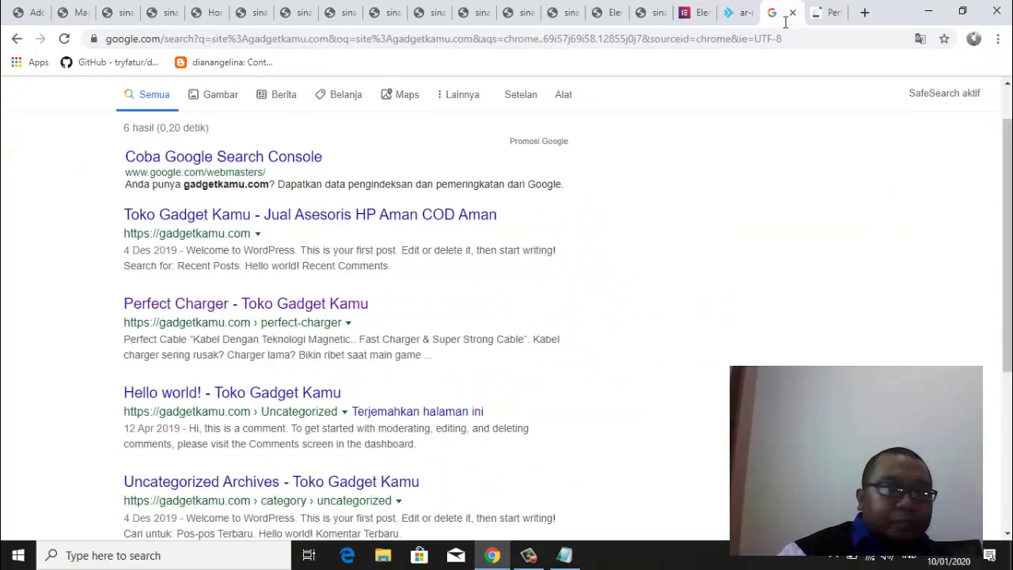
left_click(827, 13)
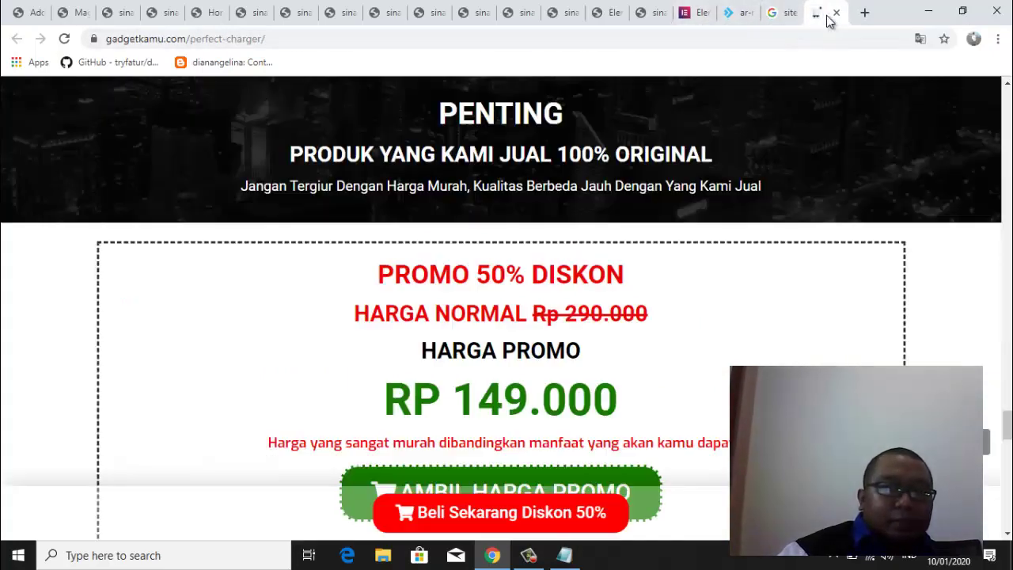
scroll(506, 309, "down", 15)
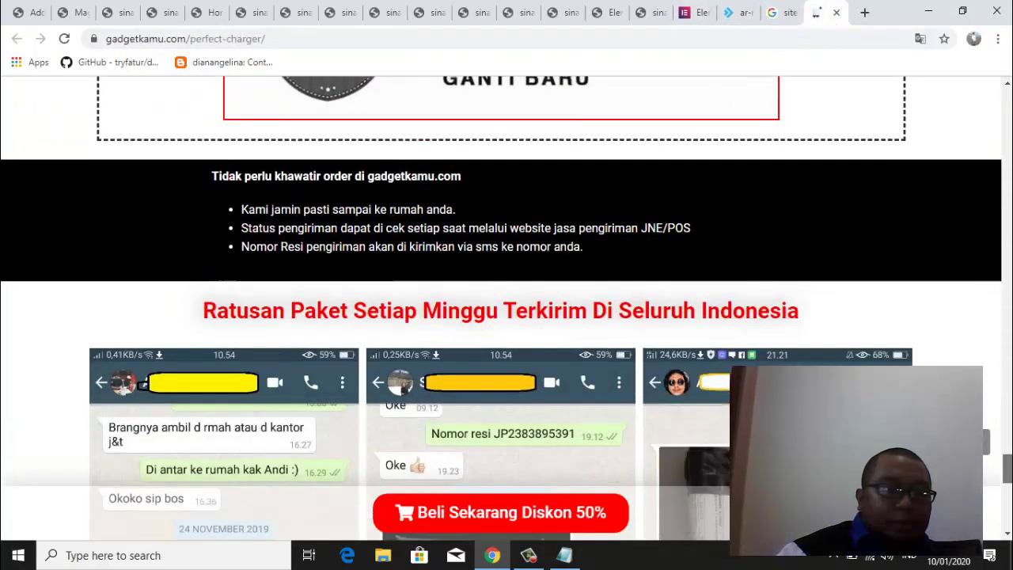
scroll(507, 308, "down", 3)
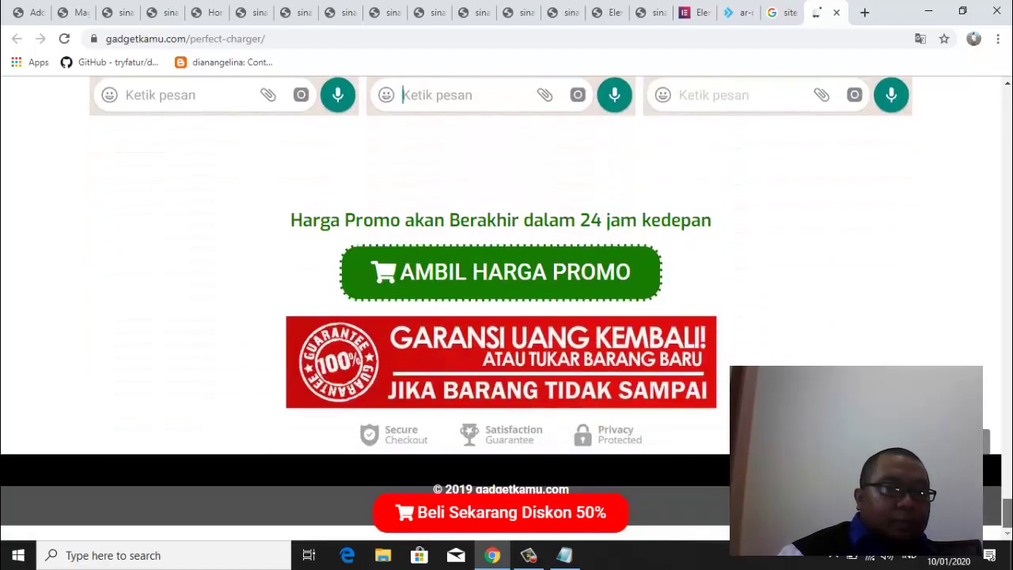
scroll(506, 309, "up", 2)
scroll(506, 309, "down", 2)
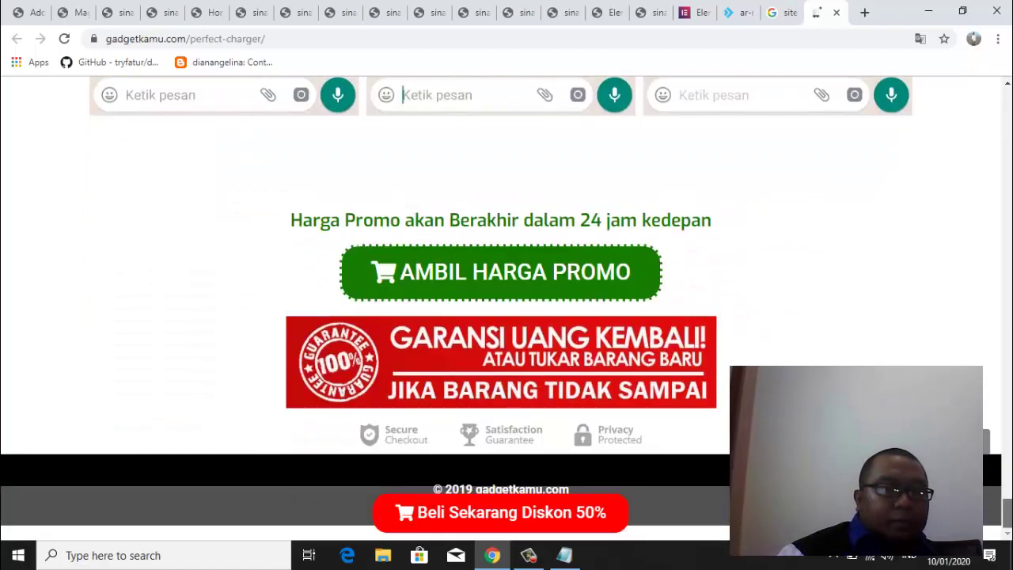
scroll(506, 309, "up", 10)
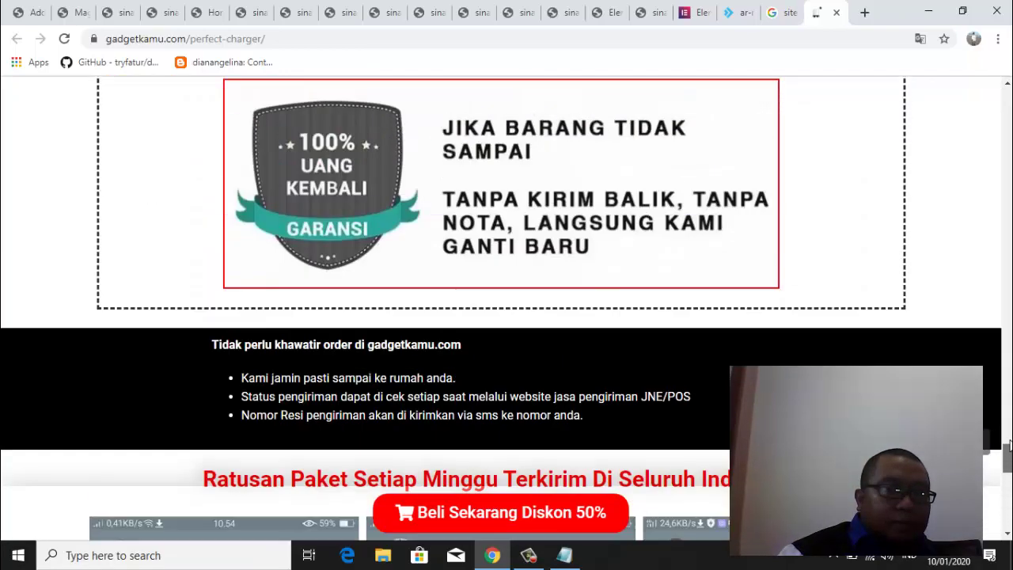
scroll(507, 309, "down", 5)
scroll(506, 309, "down", 4)
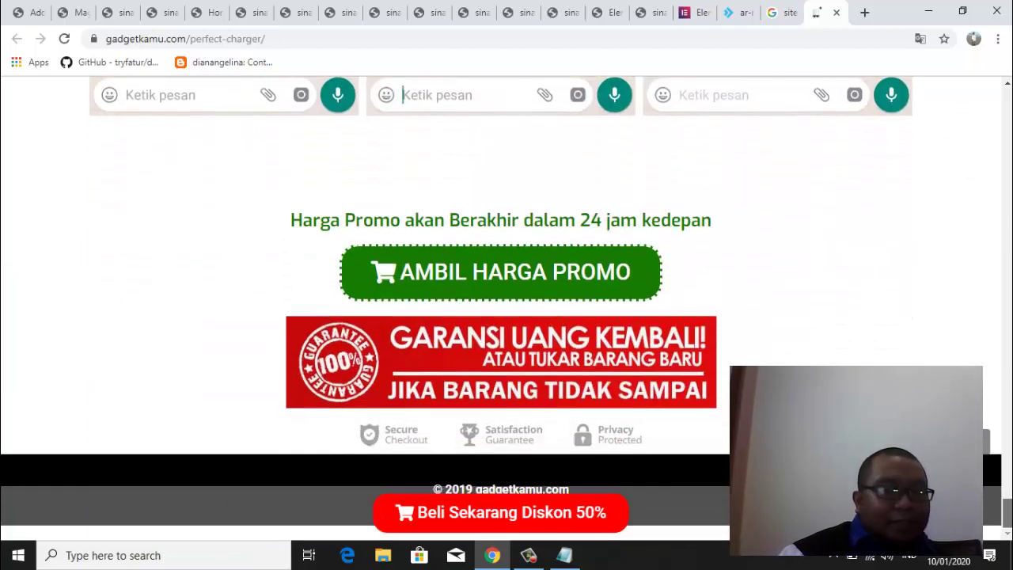
Return to the top of the product page and go to the sinau12 Kominfo Magetan tab
left_click_drag(1008, 510, 1005, 94)
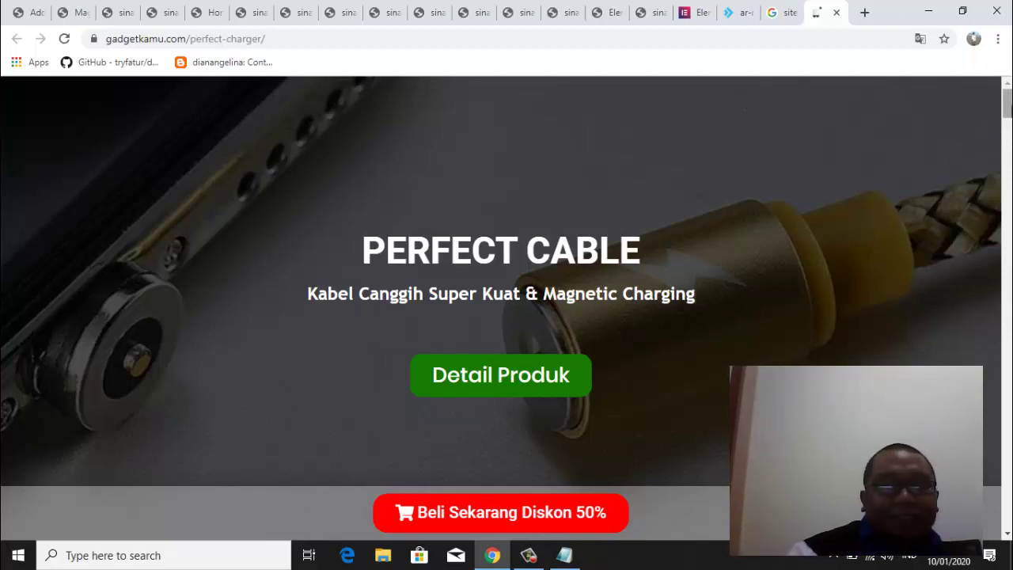
mouse_move(1007, 106)
left_mouse_down()
mouse_move(1007, 490)
mouse_move(1007, 102)
left_mouse_up()
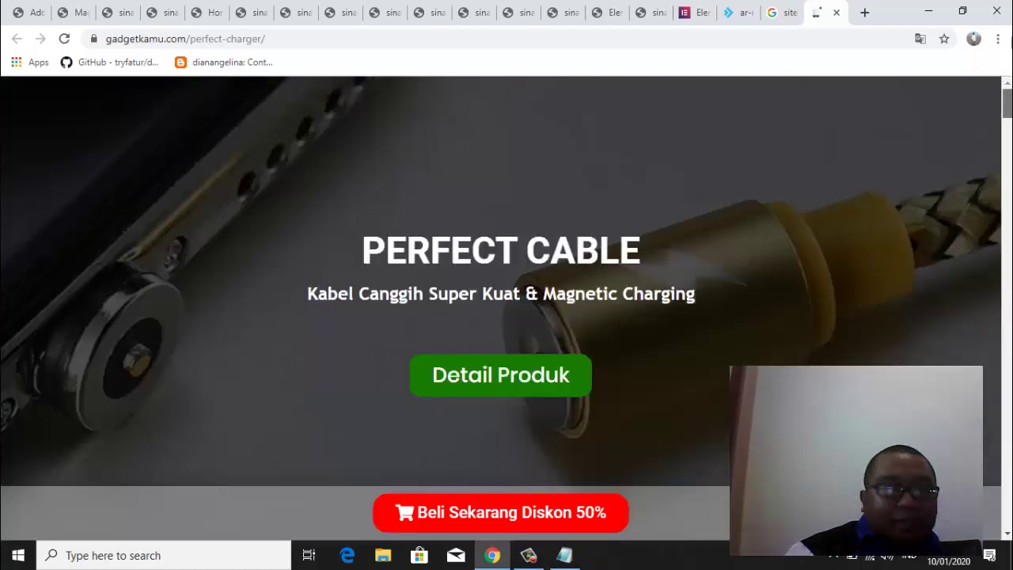
left_click(661, 11)
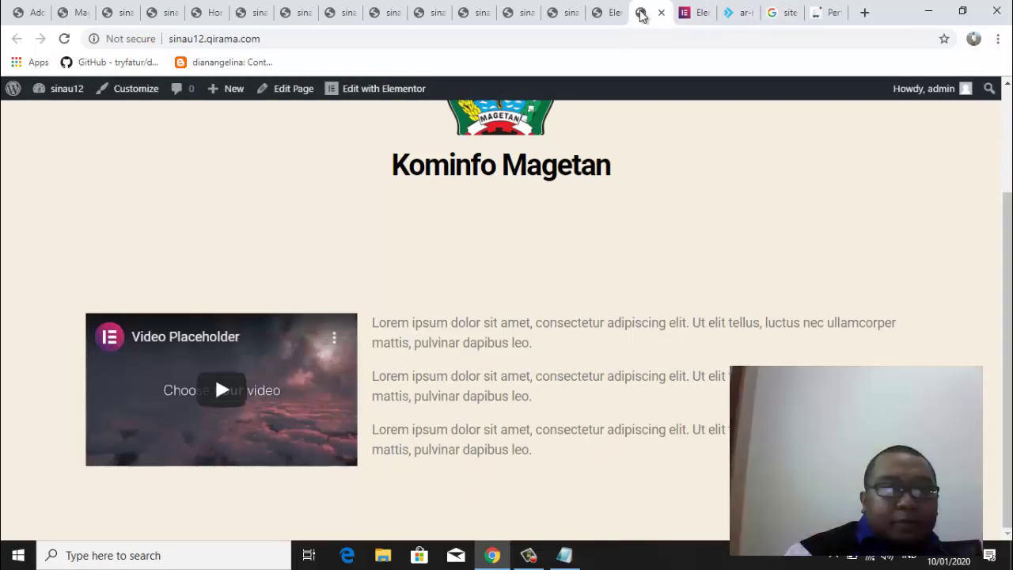
Switch to the Elementor tab showing the Kominfo Magetan homepage layout
left_click(607, 15)
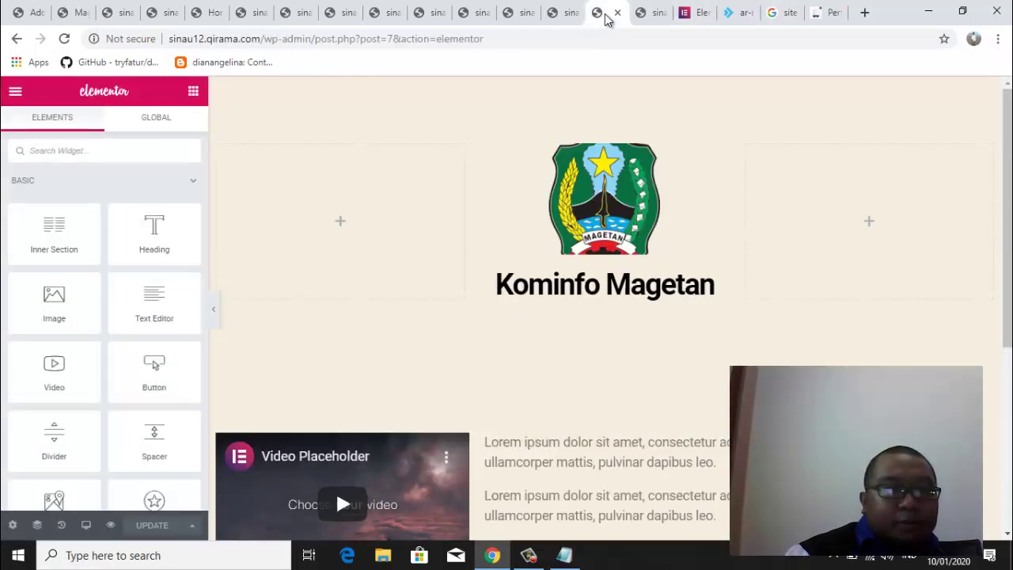
mouse_move(1009, 152)
left_mouse_down()
mouse_move(1009, 330)
mouse_move(1009, 150)
left_mouse_up()
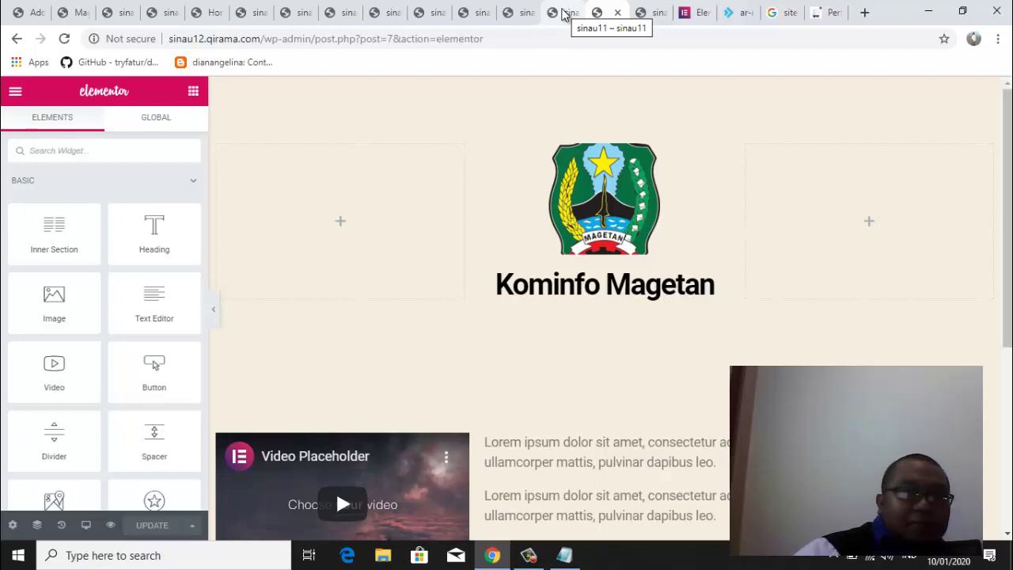
left_click(565, 13)
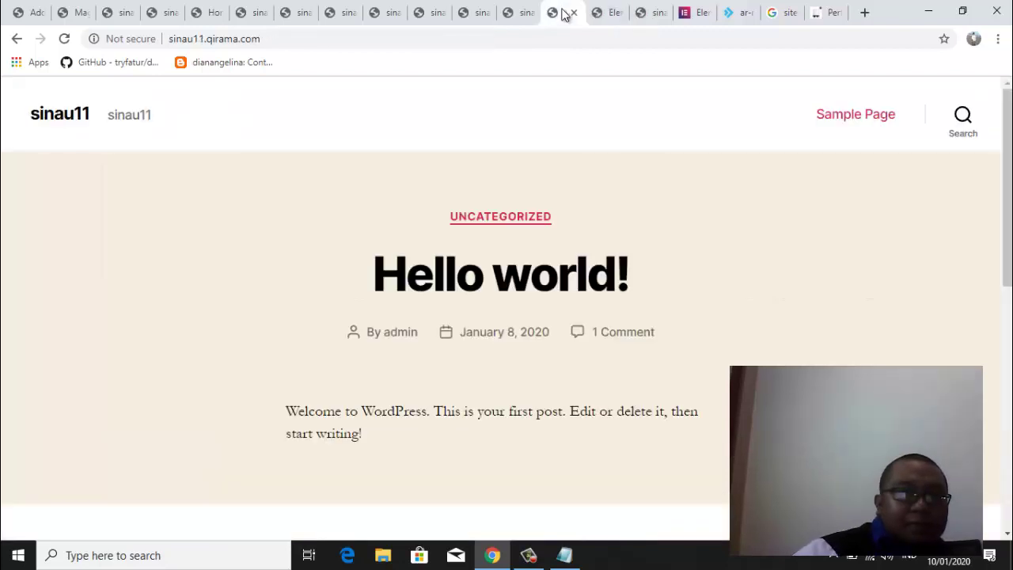
left_click(522, 16)
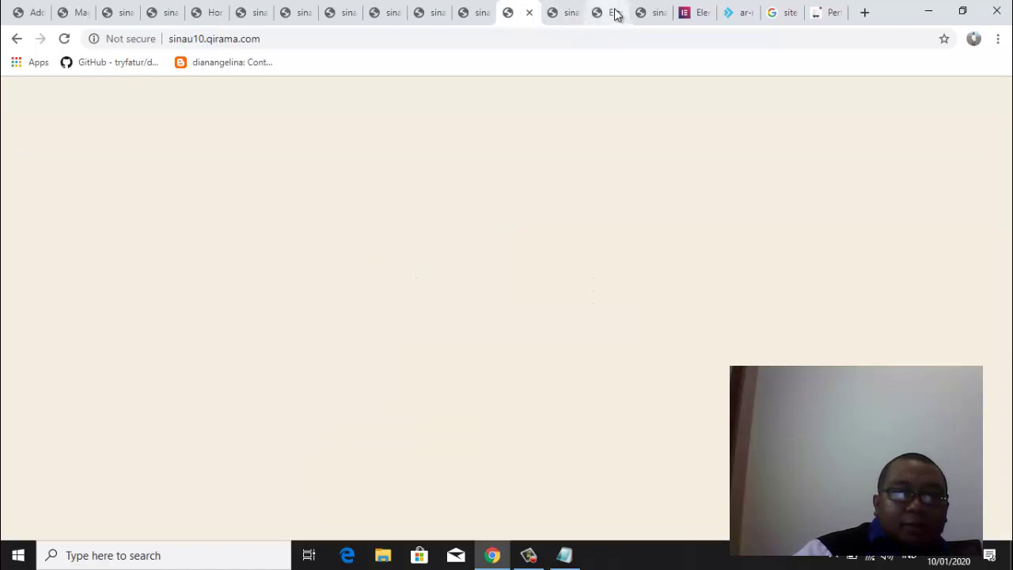
left_click(616, 14)
left_click(570, 13)
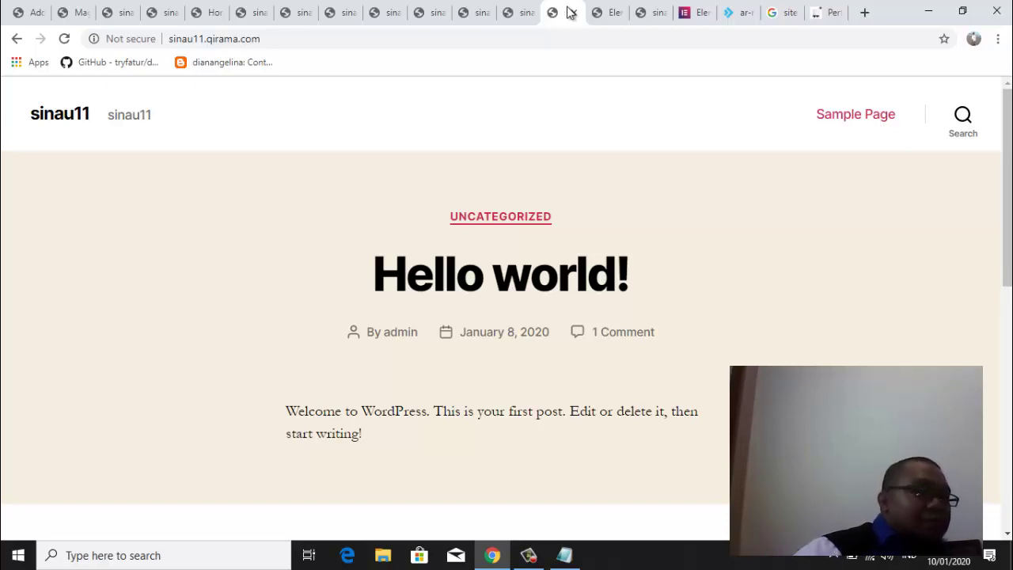
left_click(647, 12)
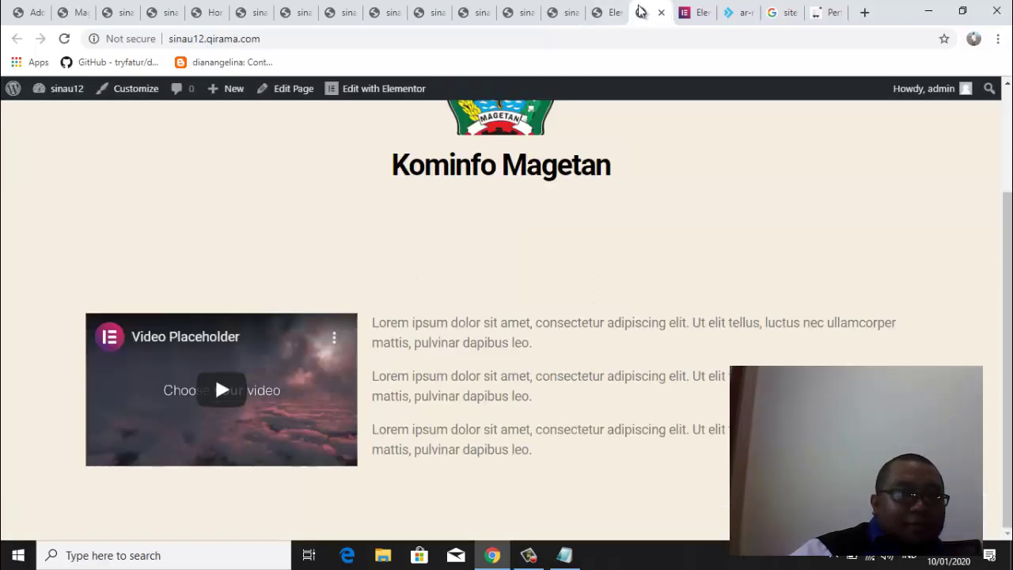
left_click(608, 13)
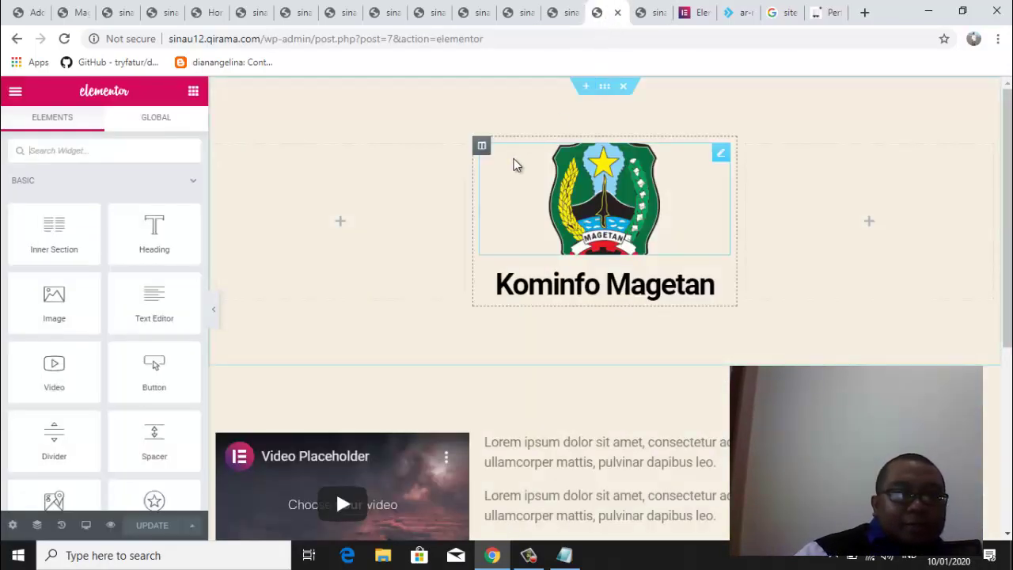
Exit Elementor to the WordPress dashboard and start a new page via Pages > Add New
left_click(14, 93)
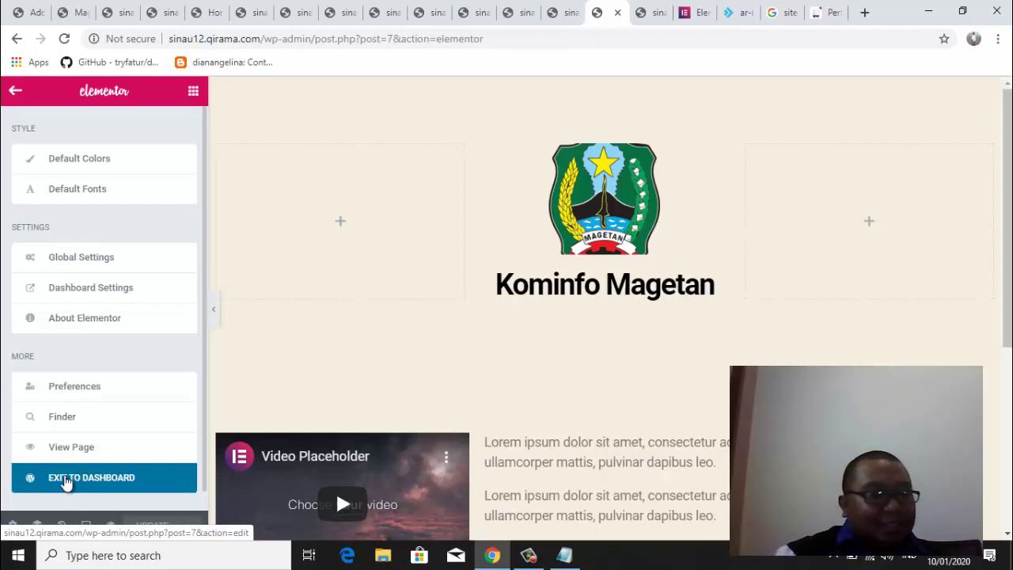
left_click(67, 483)
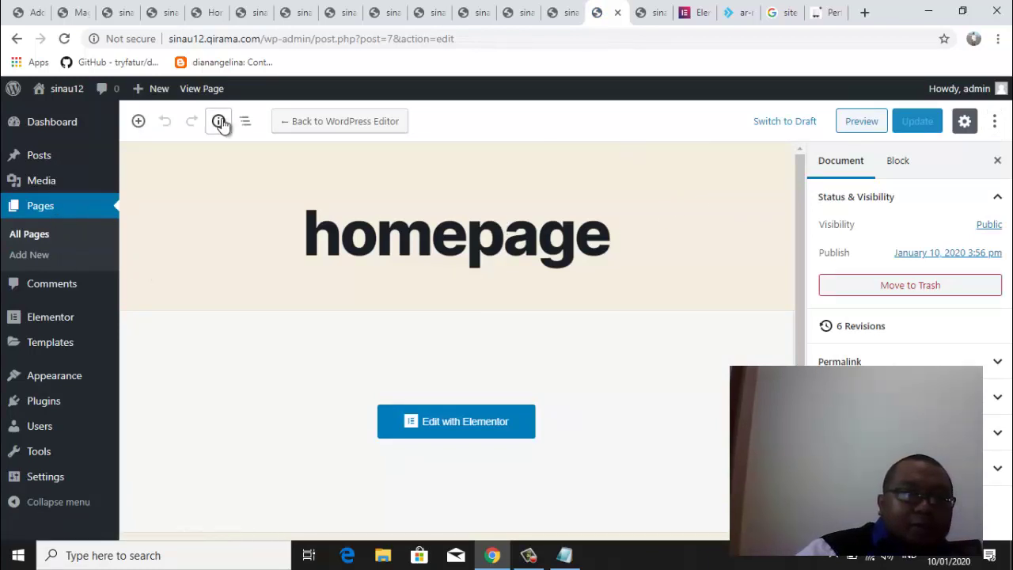
left_click(38, 253)
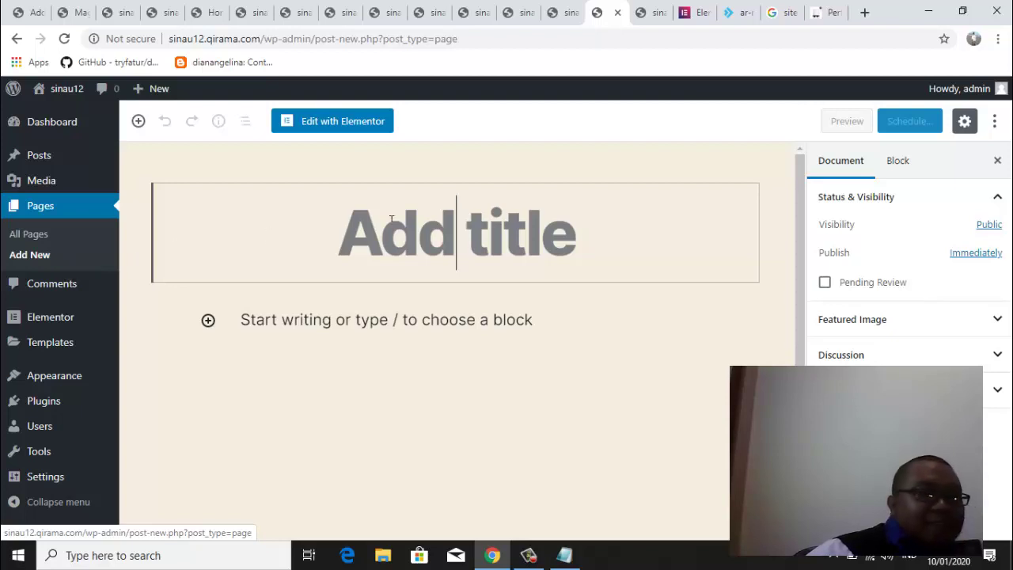
From the sinau12 front page, open the Kominfo Magetan homepage with Edit with Elementor
left_click(655, 10)
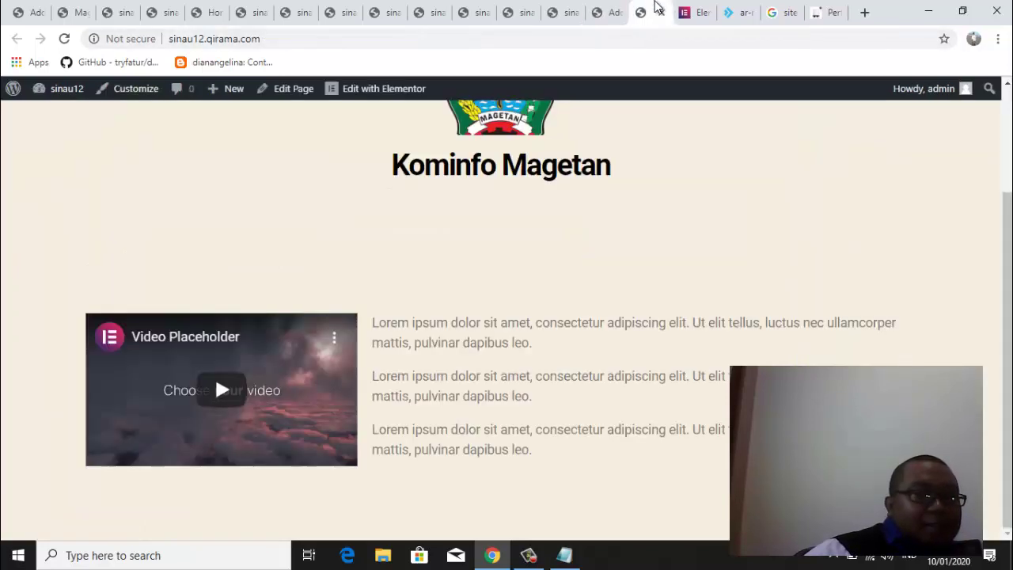
left_click(372, 91)
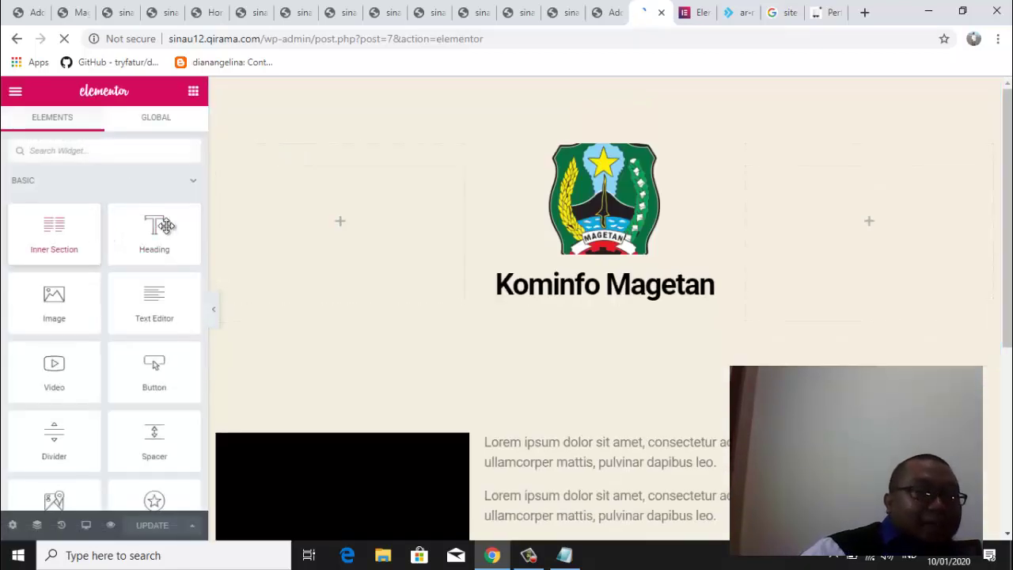
left_click_drag(1010, 156, 1010, 224)
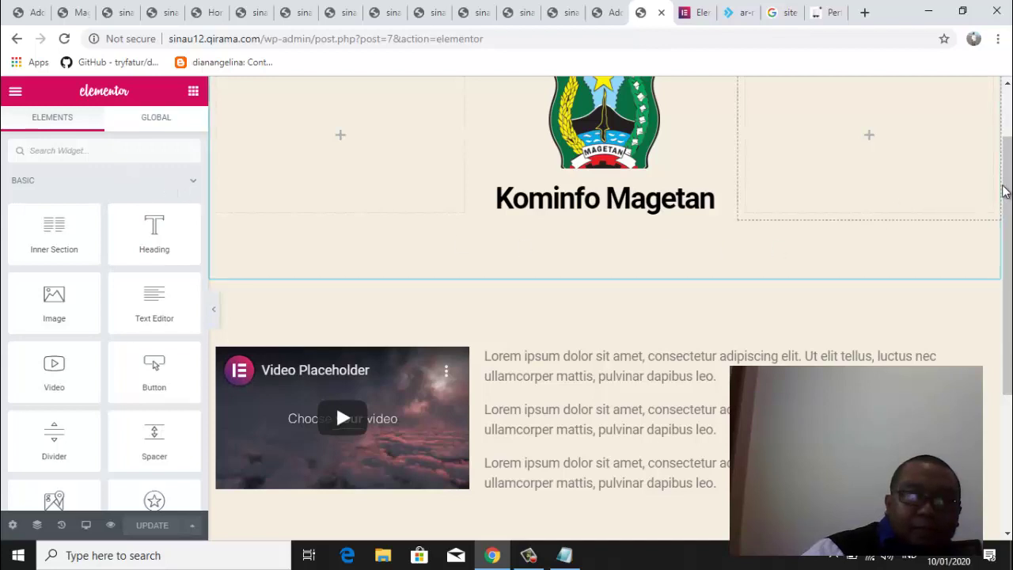
scroll(1005, 193, "down", 1)
scroll(1003, 226, "down", 3)
scroll(1004, 227, "up", 6)
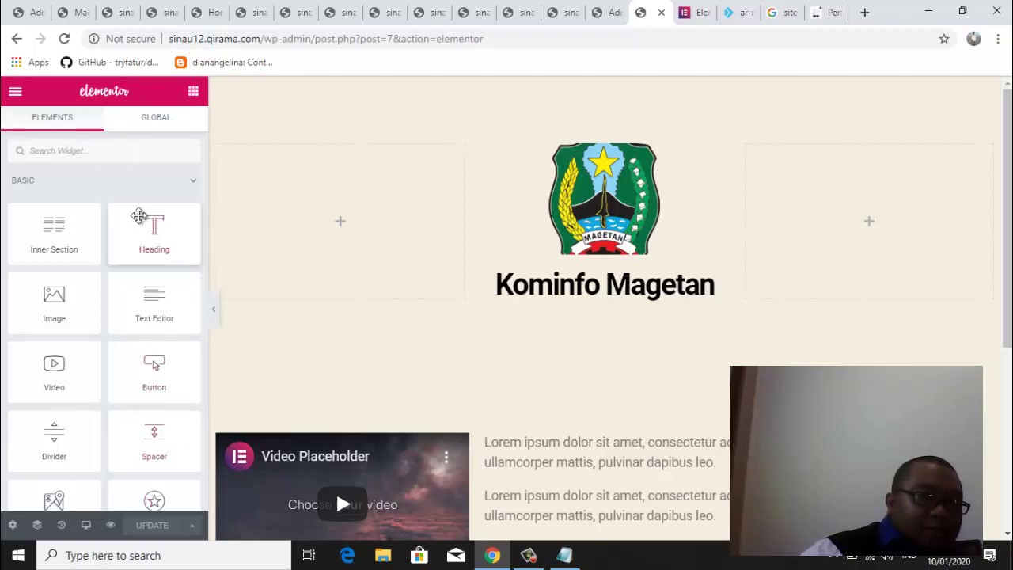
Collapse and re-expand the BASIC widget category in the Elementor panel
left_click(164, 180)
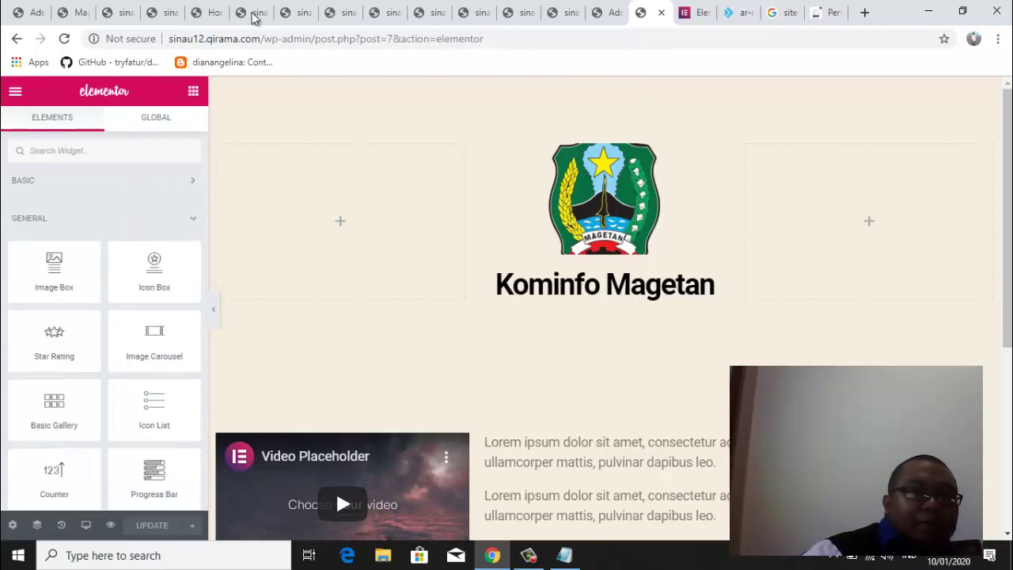
left_click(187, 182)
scroll(203, 196, "down", 1)
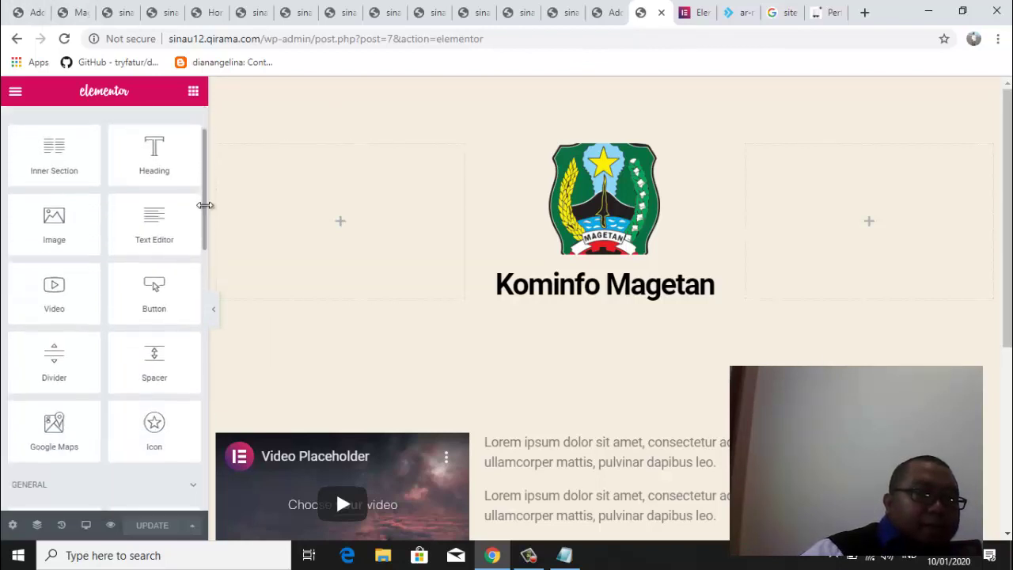
scroll(203, 198, "up", 1)
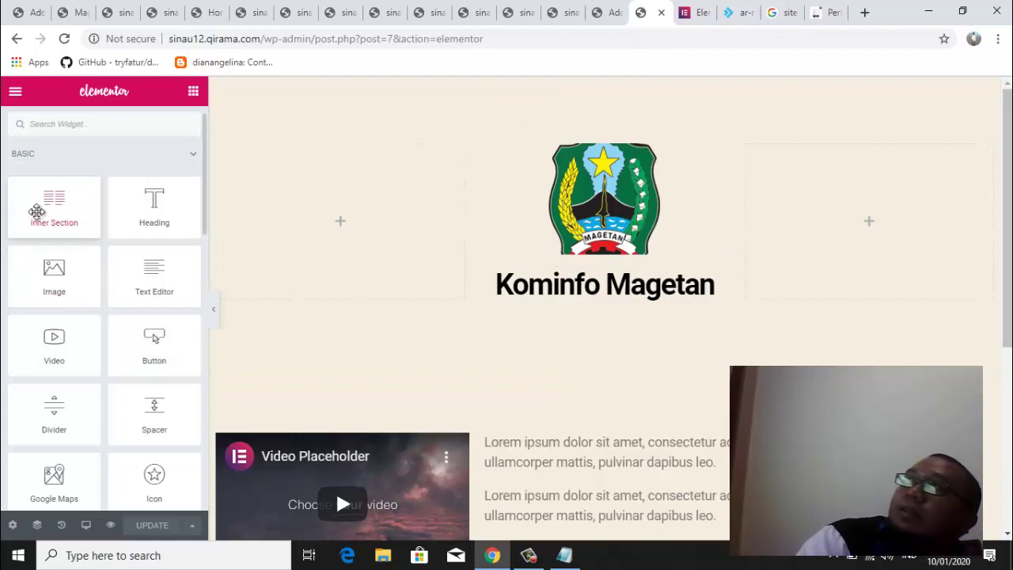
Try an inner section under the Kominfo Magetan heading, delete it, and drop a Button widget there
left_click_drag(38, 211, 583, 286)
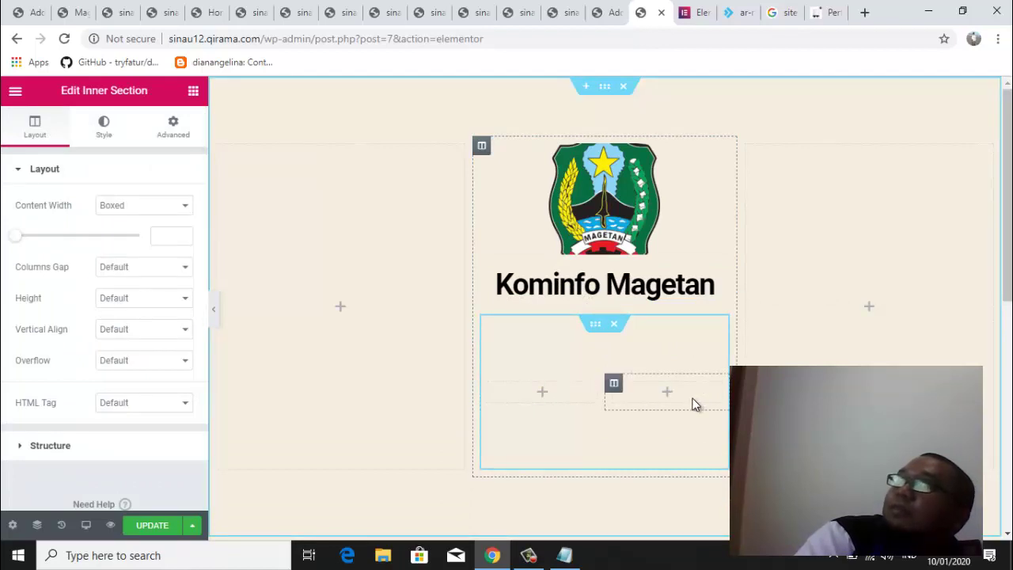
left_click(614, 326)
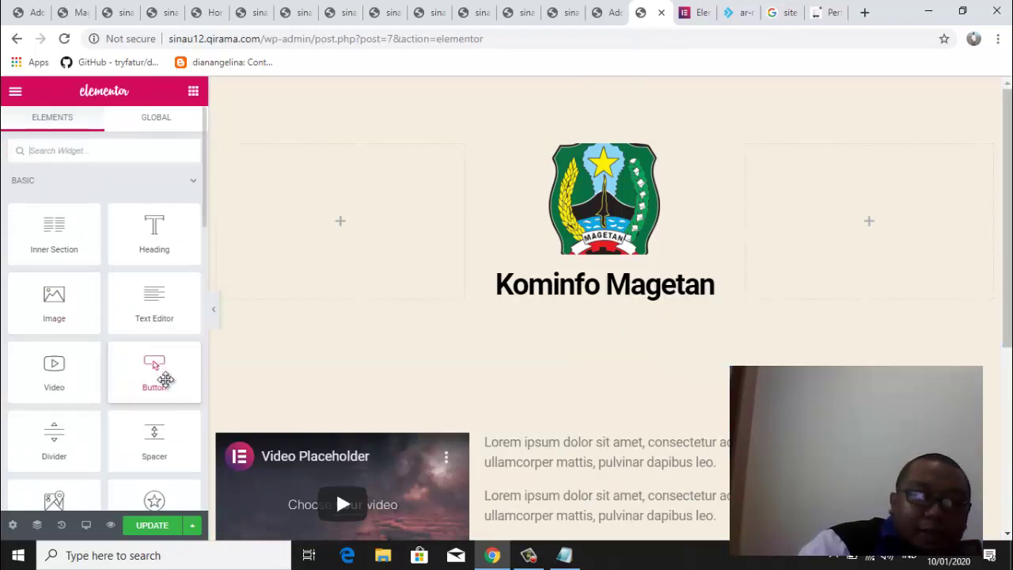
left_click_drag(154, 368, 573, 300)
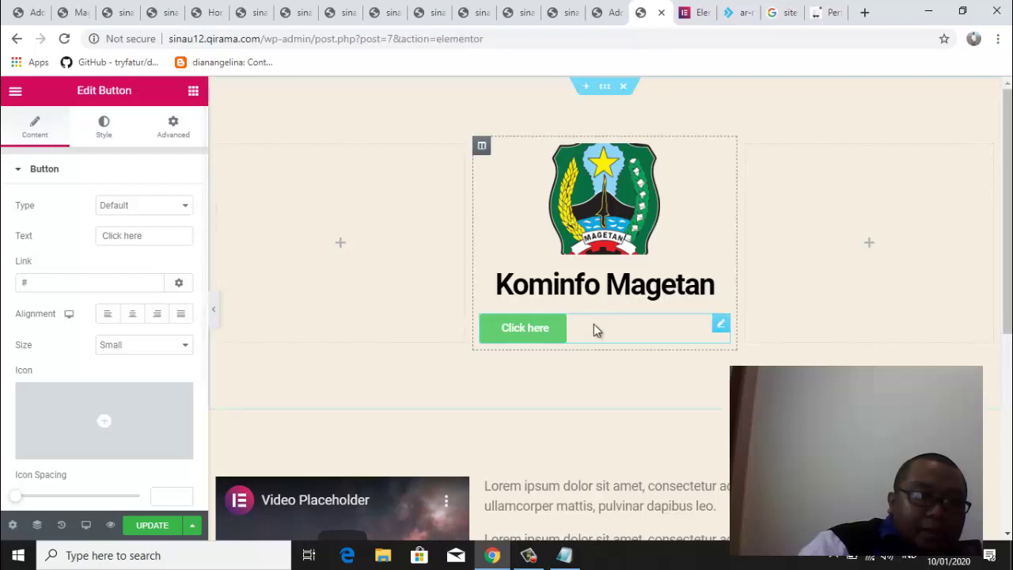
Change the button's label from 'Click here' to 'tombol'
left_click(722, 326)
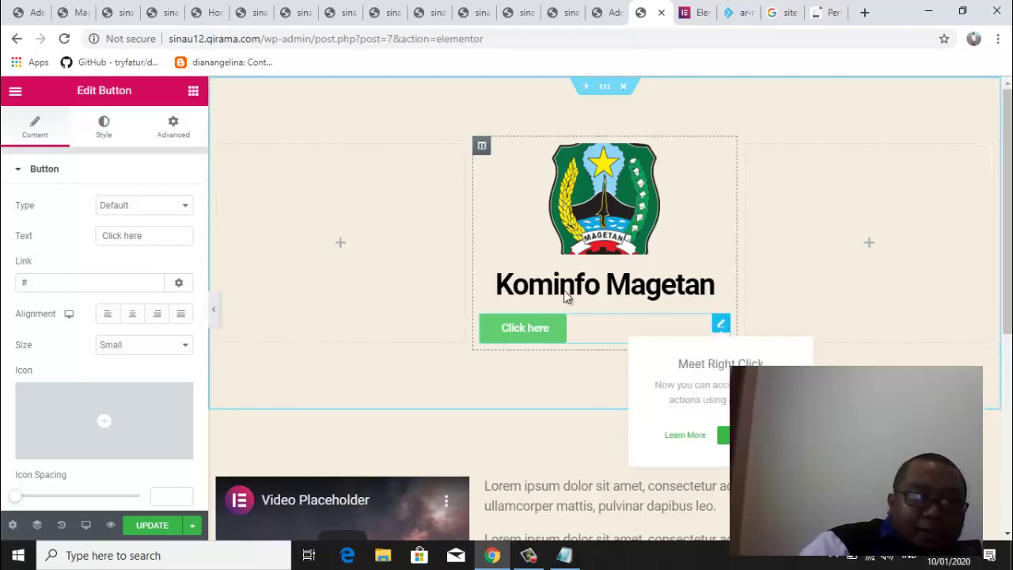
left_click(163, 237)
left_click_drag(163, 238, 104, 236)
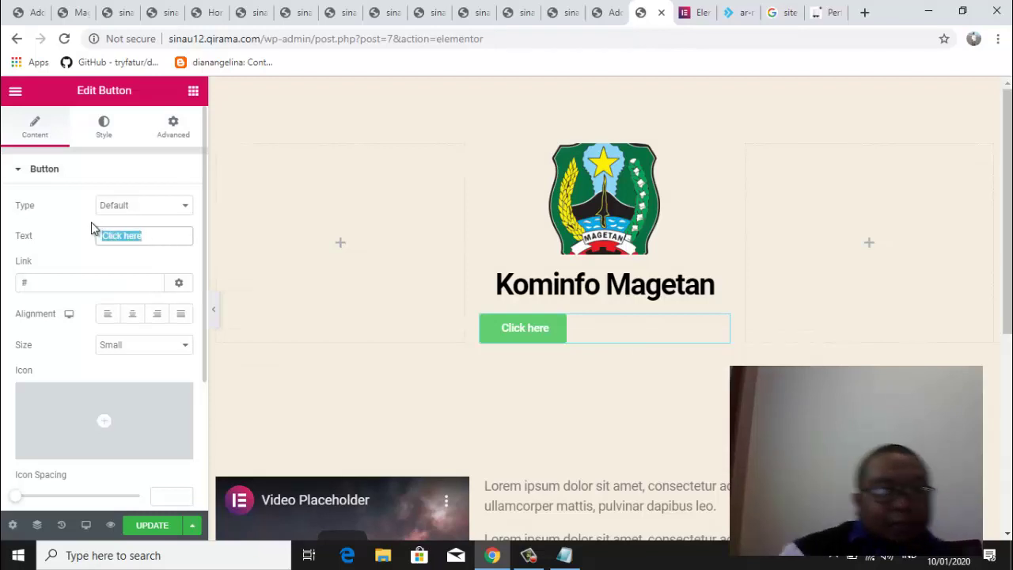
type("tombol")
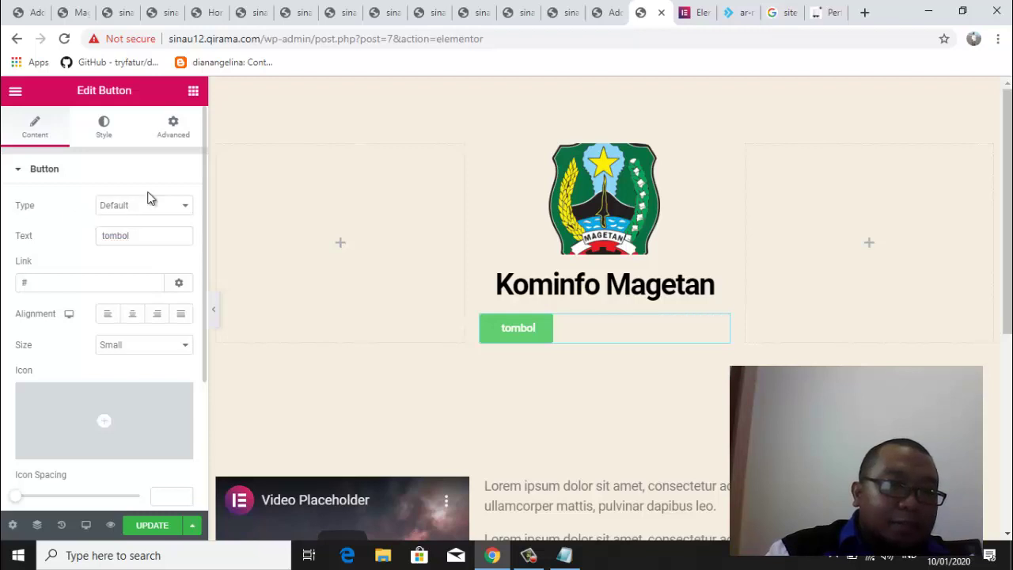
Set the button's alignment to Justified and its size to Large
scroll(206, 203, "down", 1)
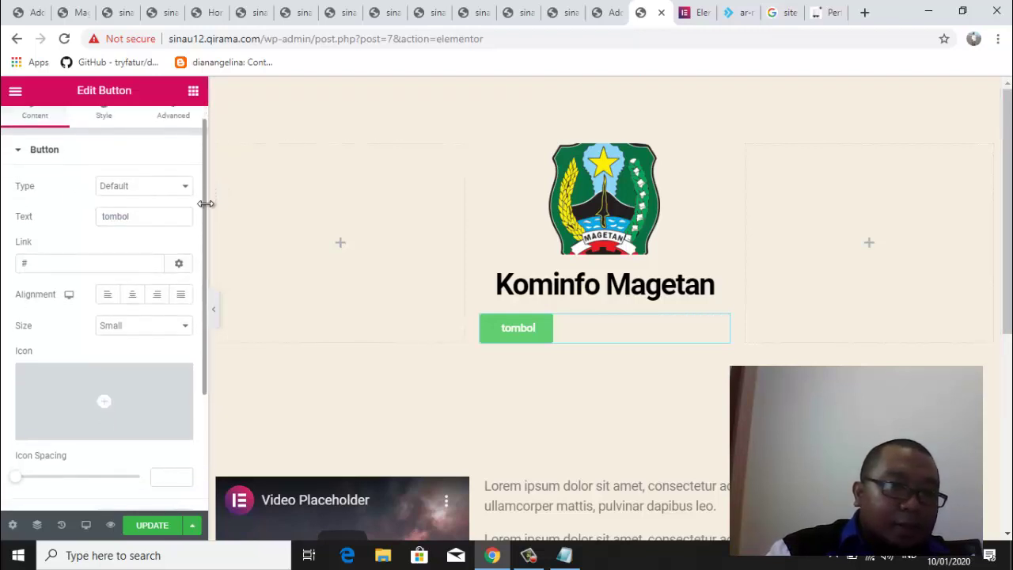
scroll(206, 204, "down", 2)
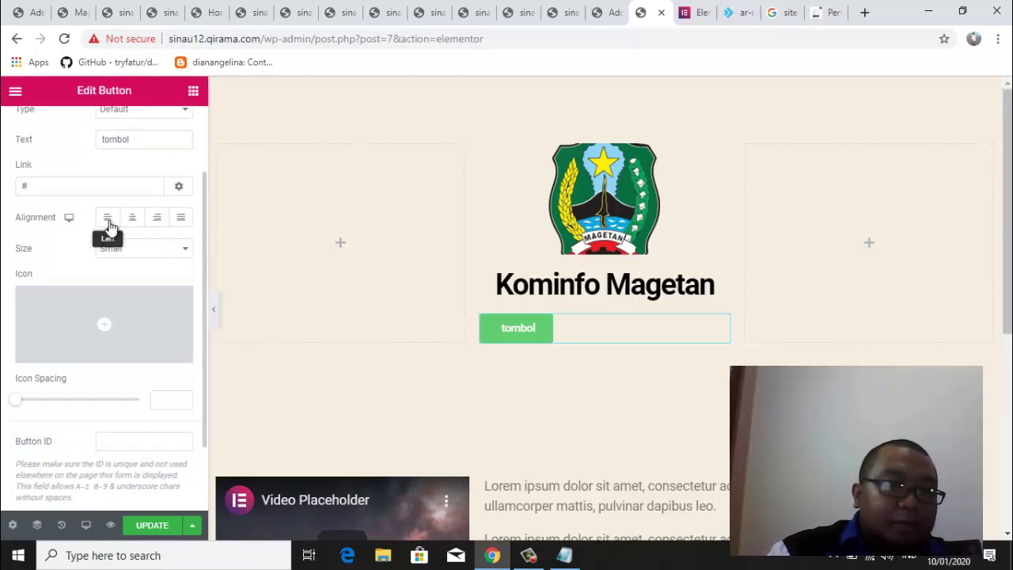
left_click(133, 218)
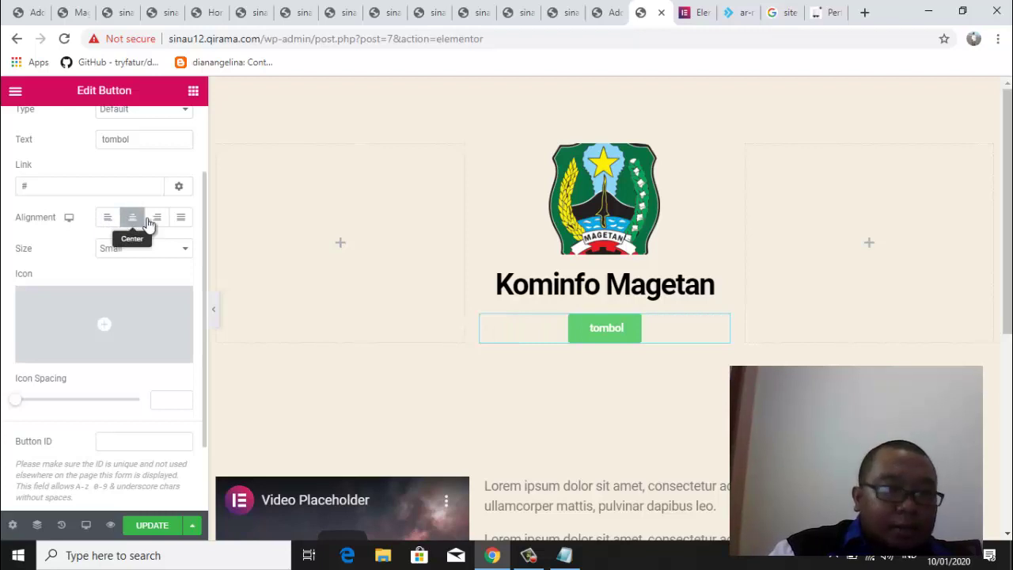
left_click(181, 219)
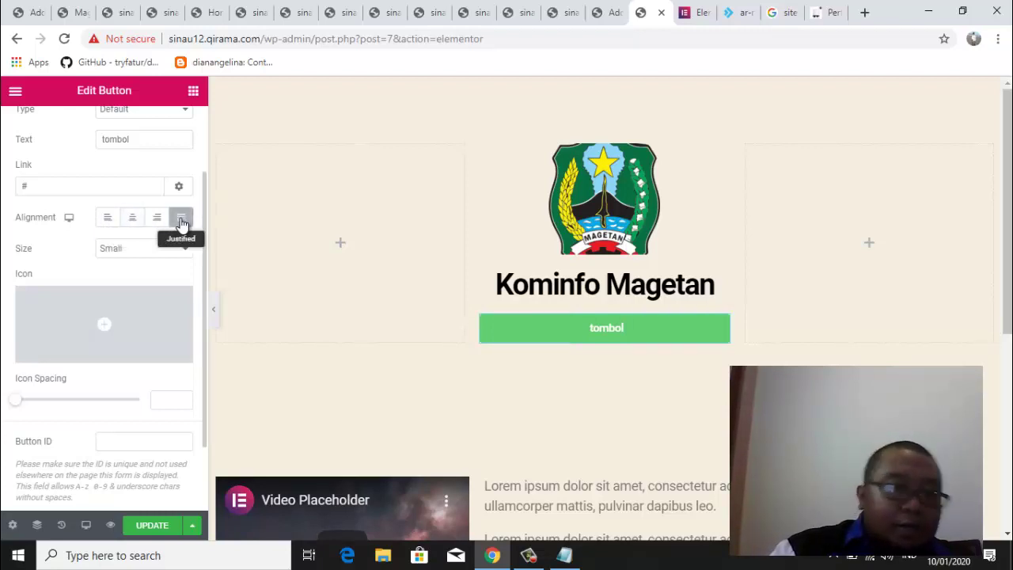
left_click(151, 251)
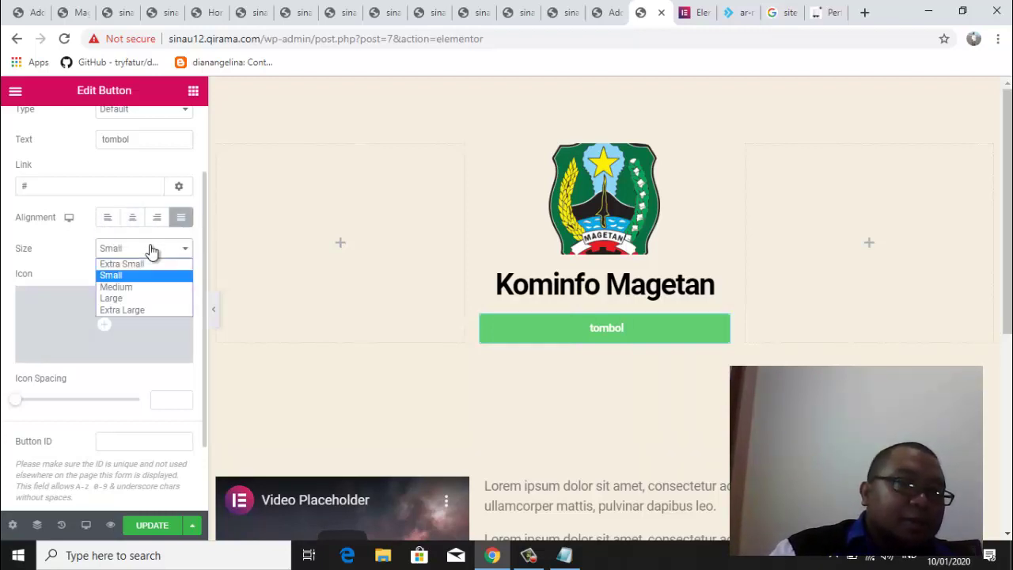
left_click(142, 299)
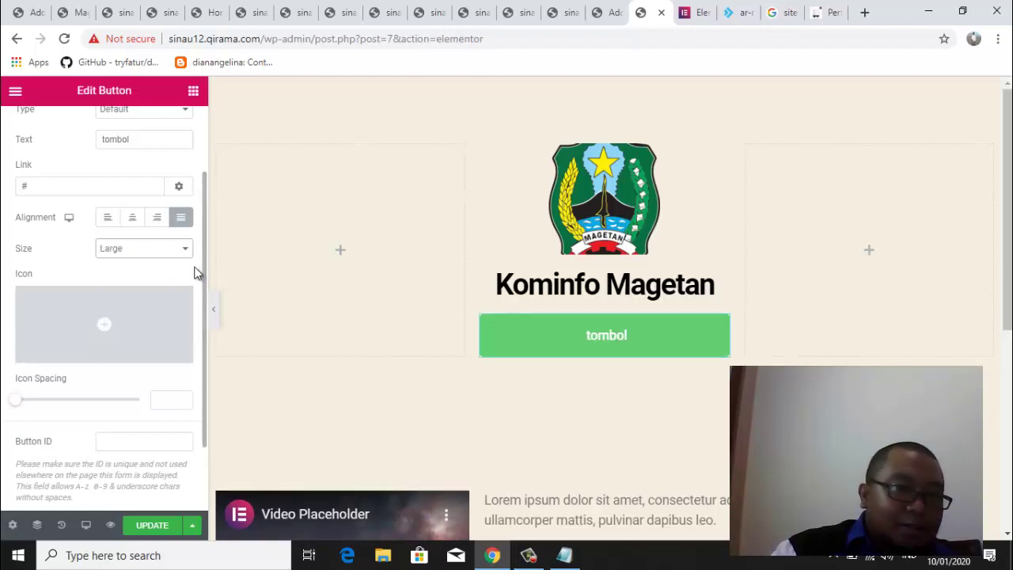
Add the down-arrow icon from the Icon Library to the button
left_click(103, 324)
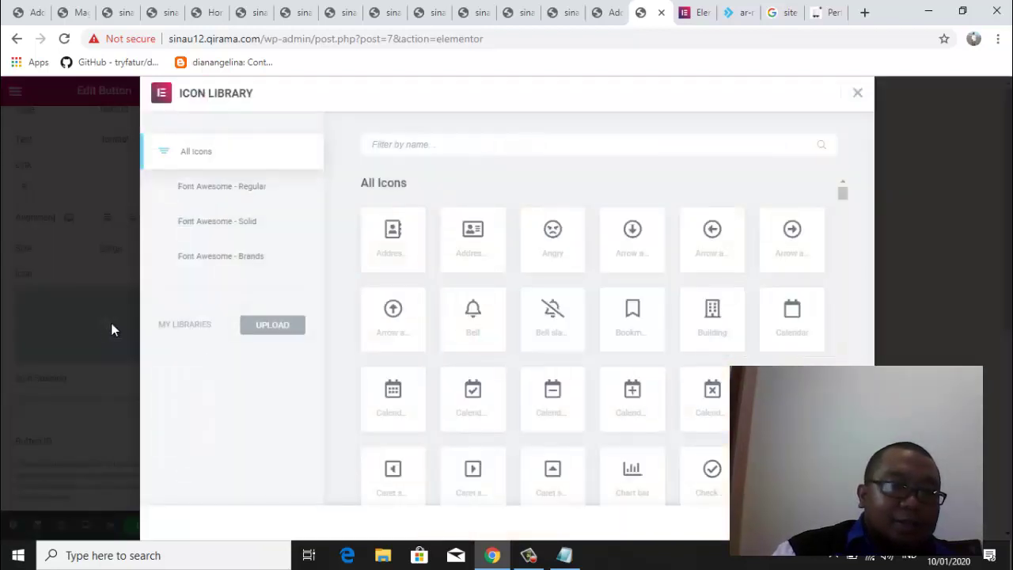
left_click(638, 251)
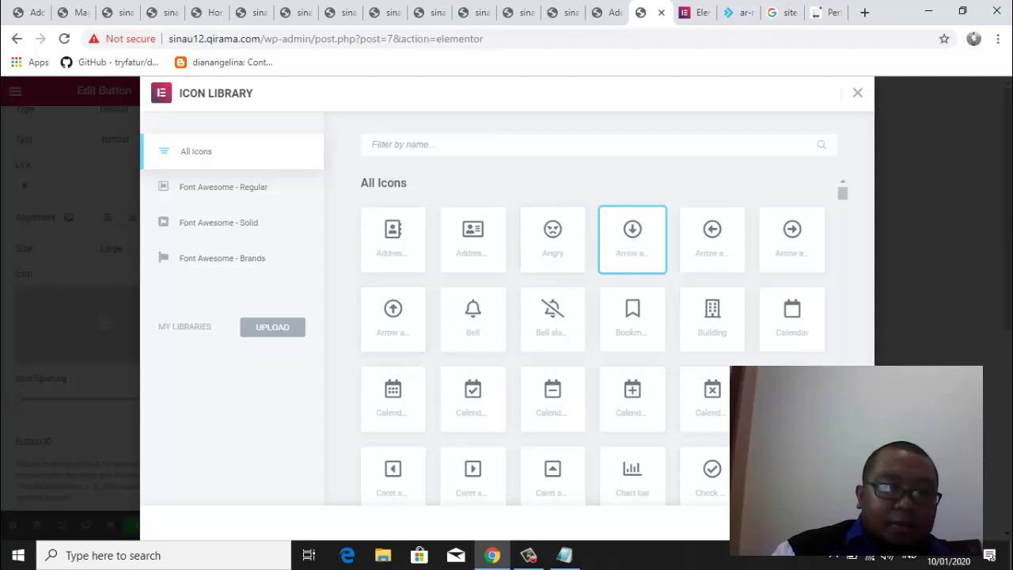
left_click(831, 525)
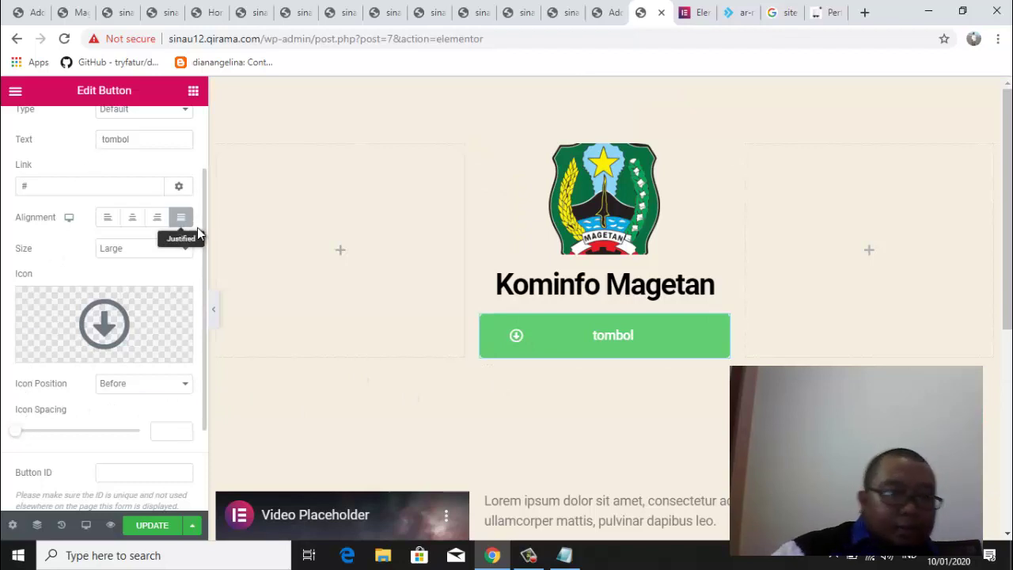
scroll(201, 235, "down", 2)
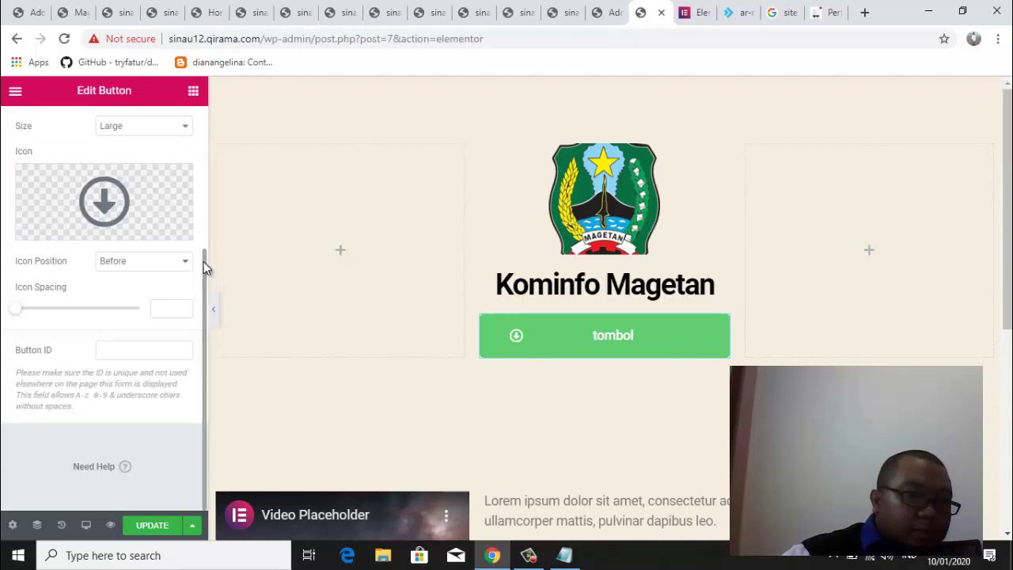
left_click_drag(203, 262, 197, 96)
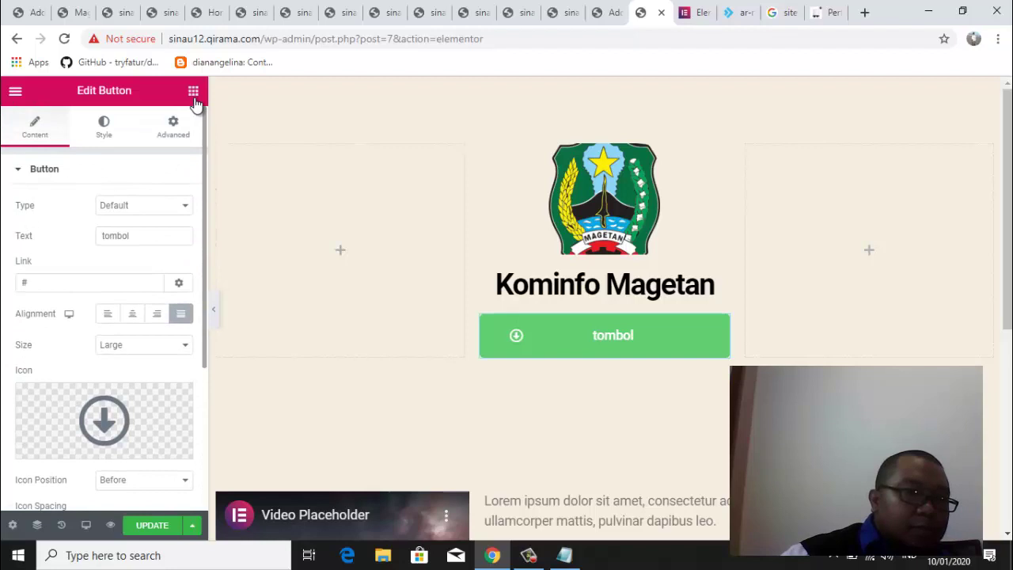
Give the tombol button a bright red background colour in its Style settings
left_click(103, 141)
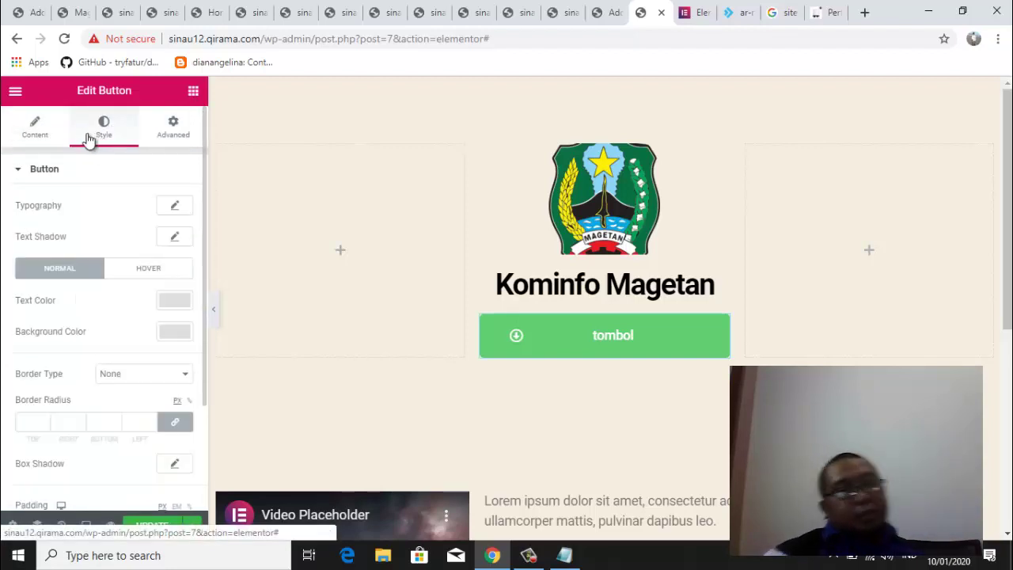
left_click(174, 334)
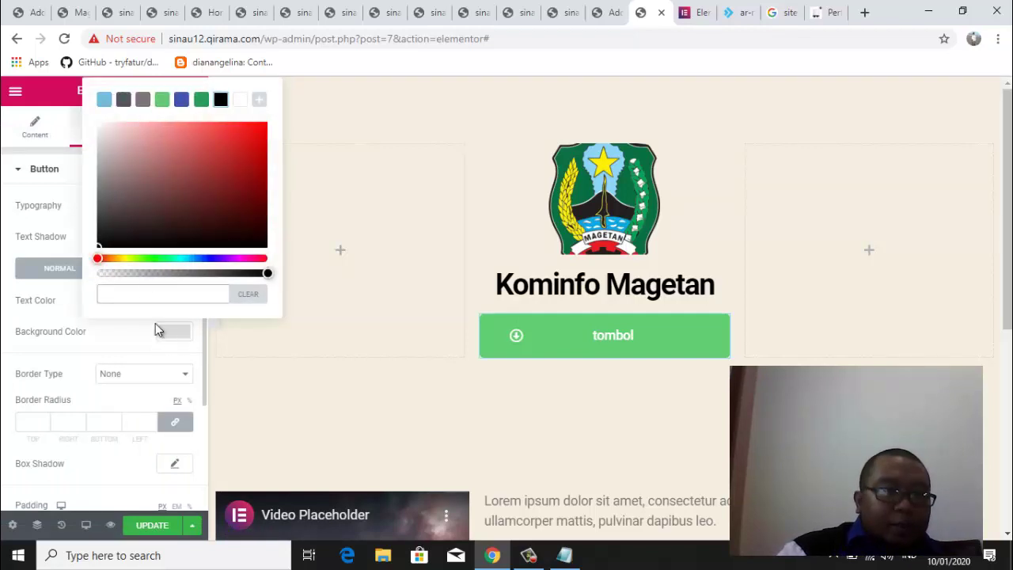
left_click_drag(106, 259, 125, 259)
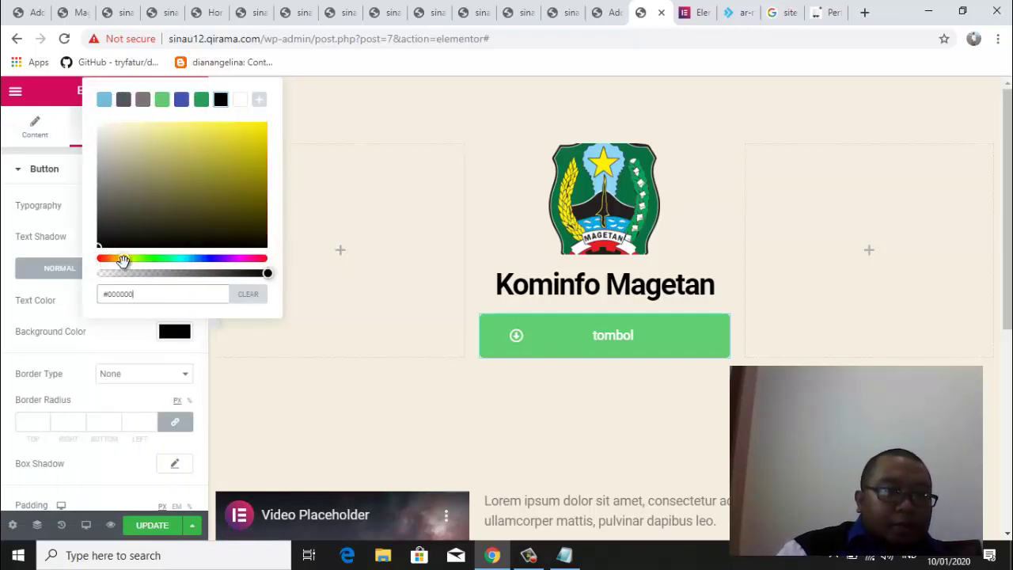
left_click(233, 141)
left_click_drag(211, 185, 123, 173)
left_click_drag(124, 259, 97, 259)
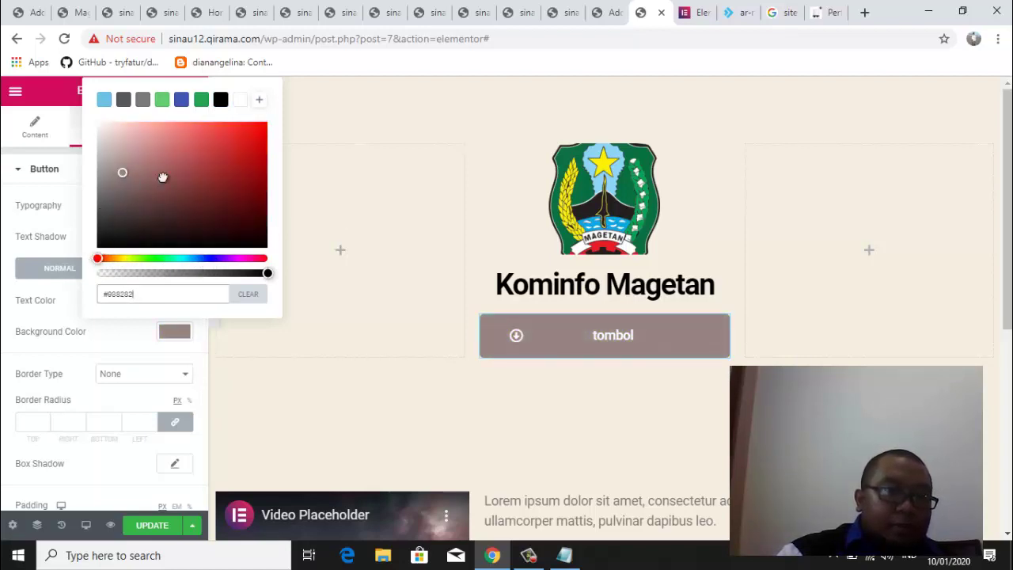
left_click_drag(162, 176, 266, 133)
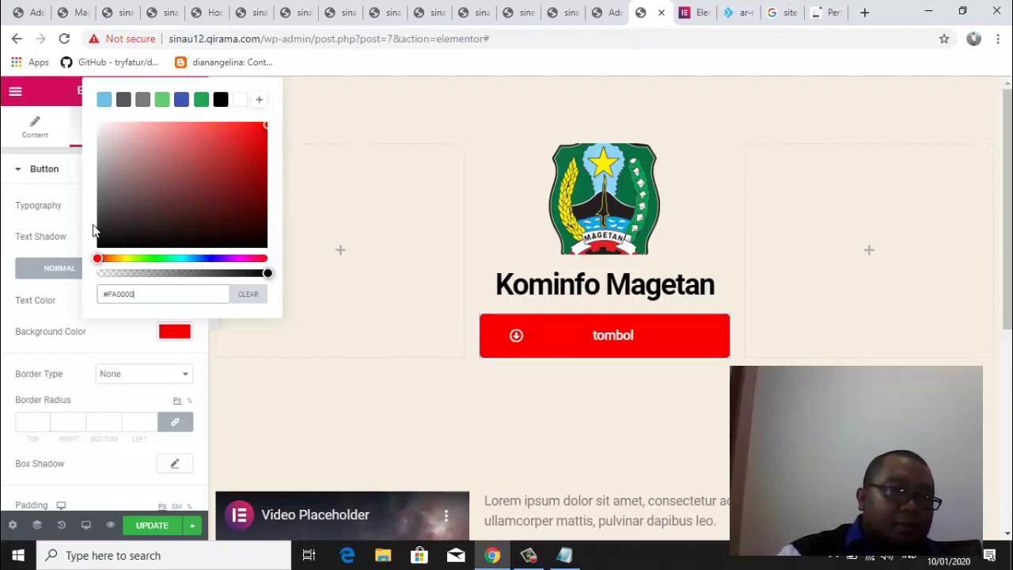
left_click(106, 339)
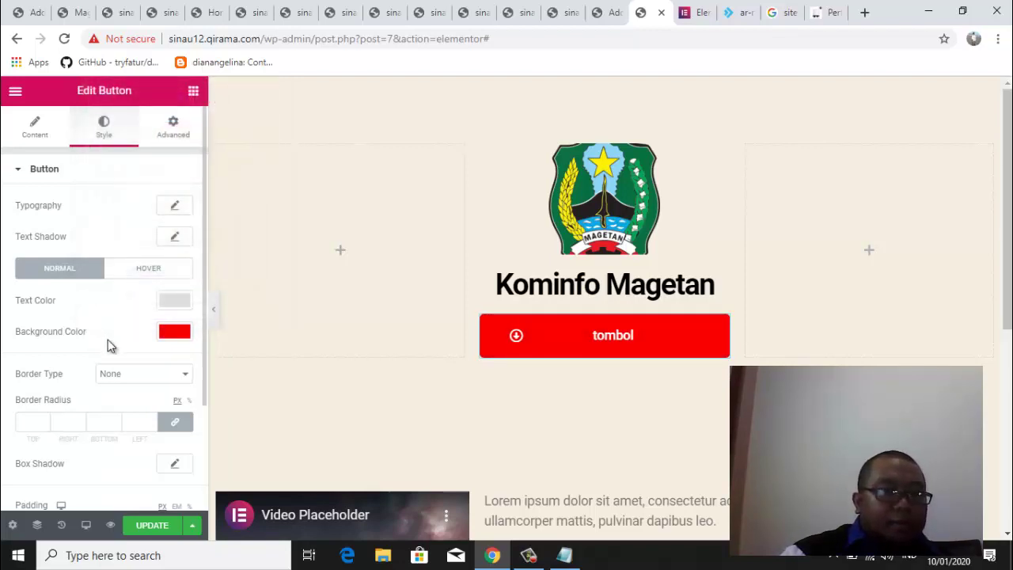
left_click_drag(203, 242, 181, 219)
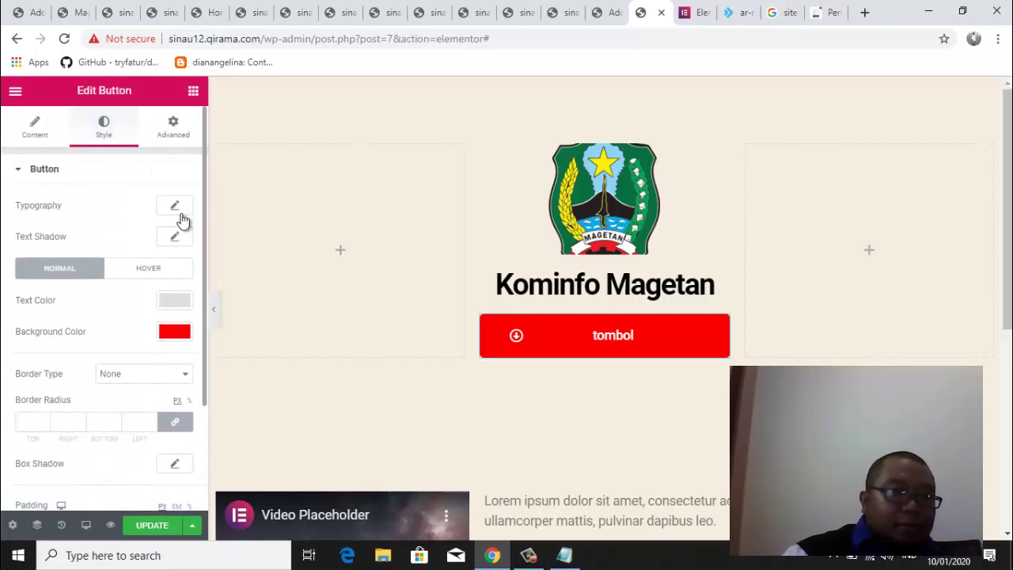
Begin replacing the button's placeholder link with a phone link starting 'tel'
left_click(30, 137)
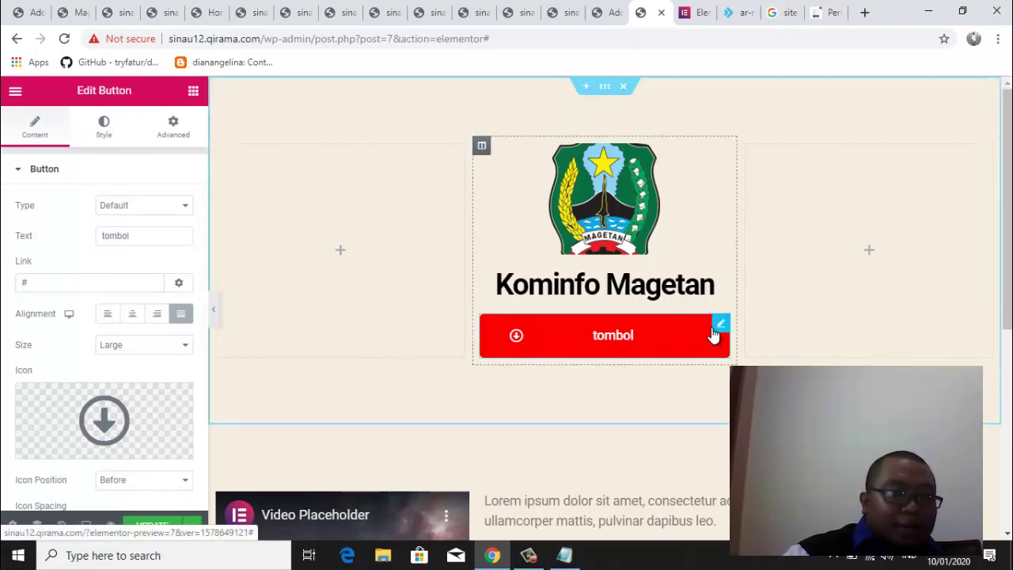
left_click(71, 282)
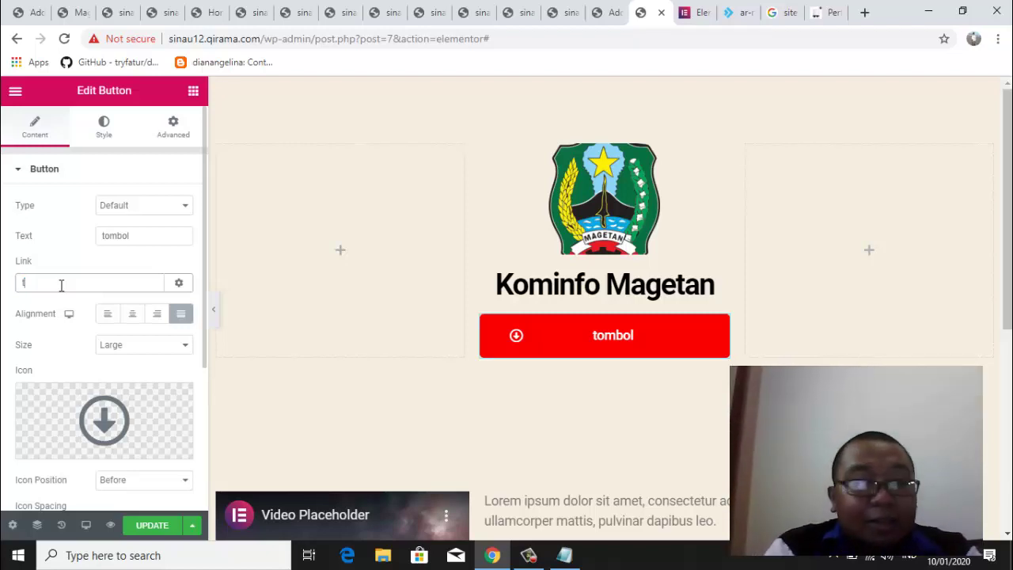
type("tel:12")
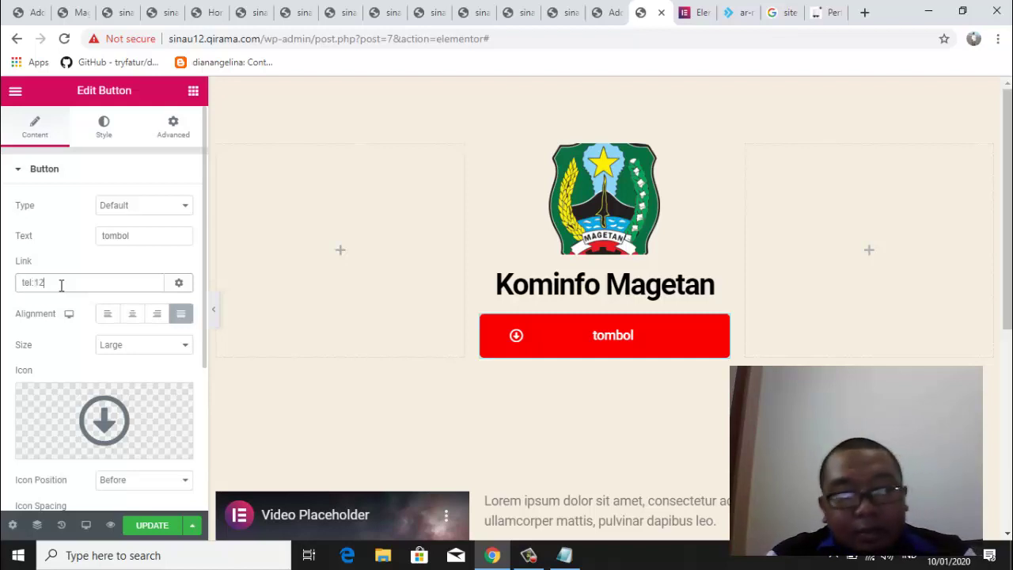
type("67890")
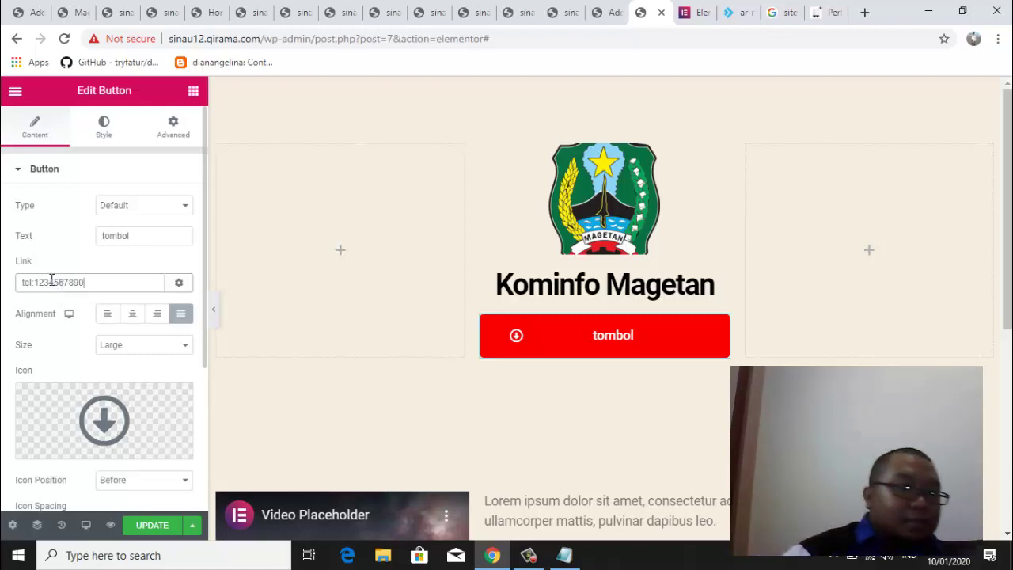
left_click(65, 260)
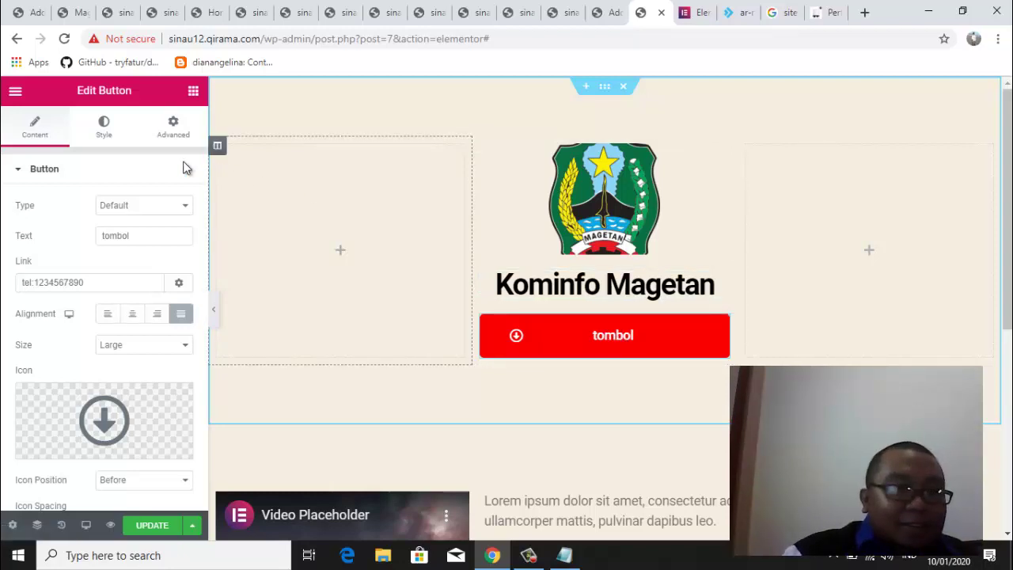
left_click(17, 178)
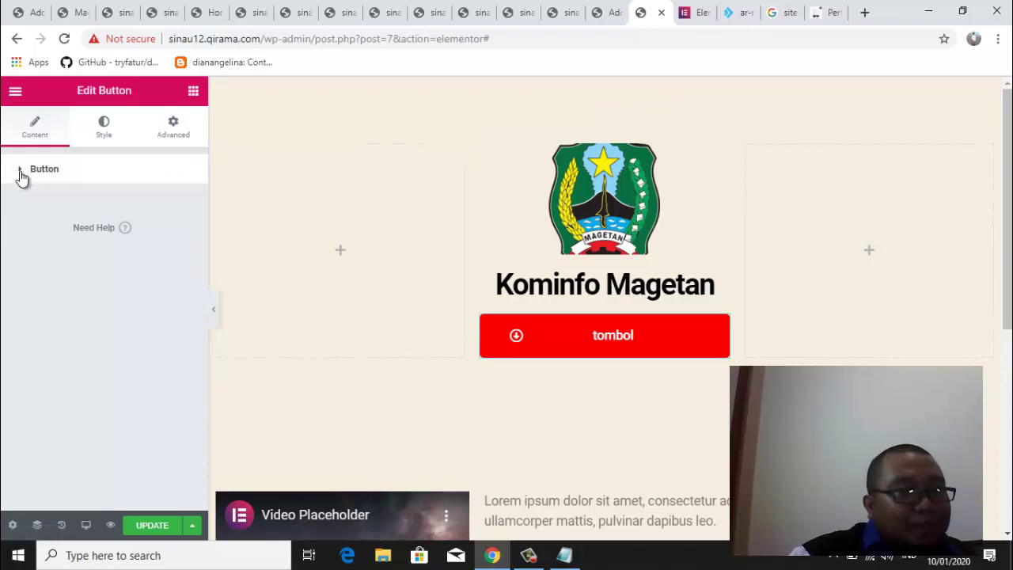
left_click(20, 175)
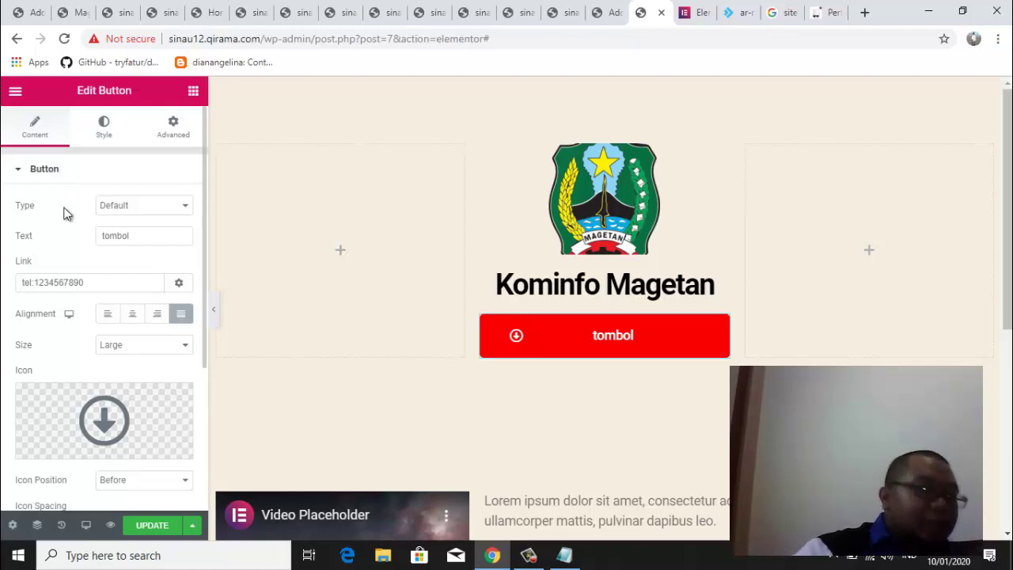
left_click(173, 128)
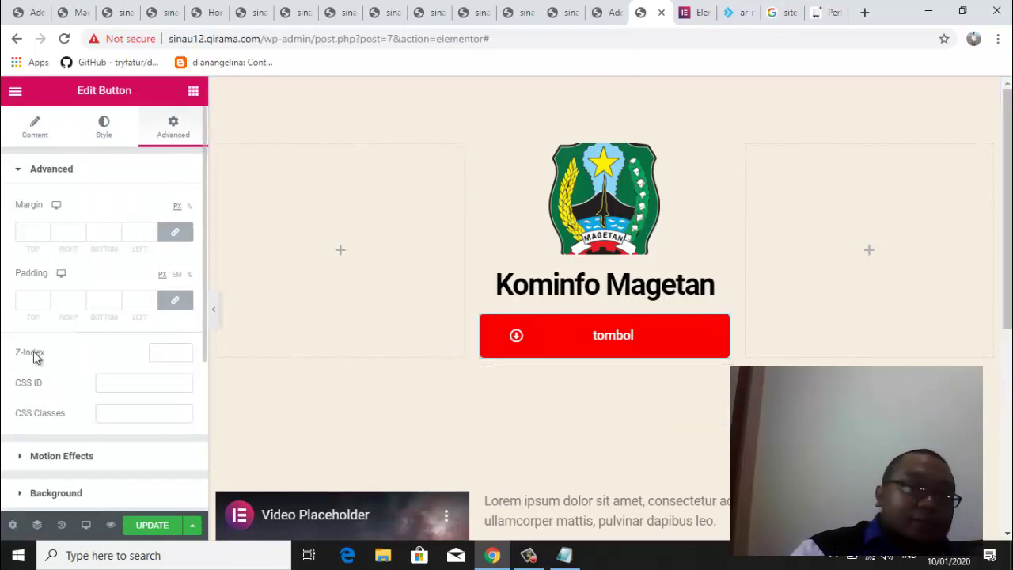
mouse_move(720, 328)
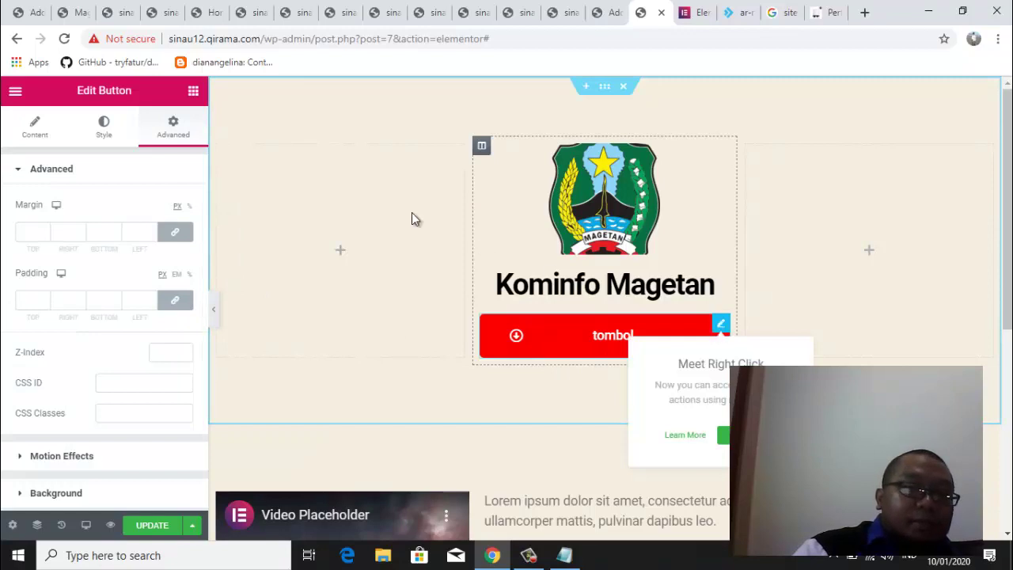
left_click(34, 124)
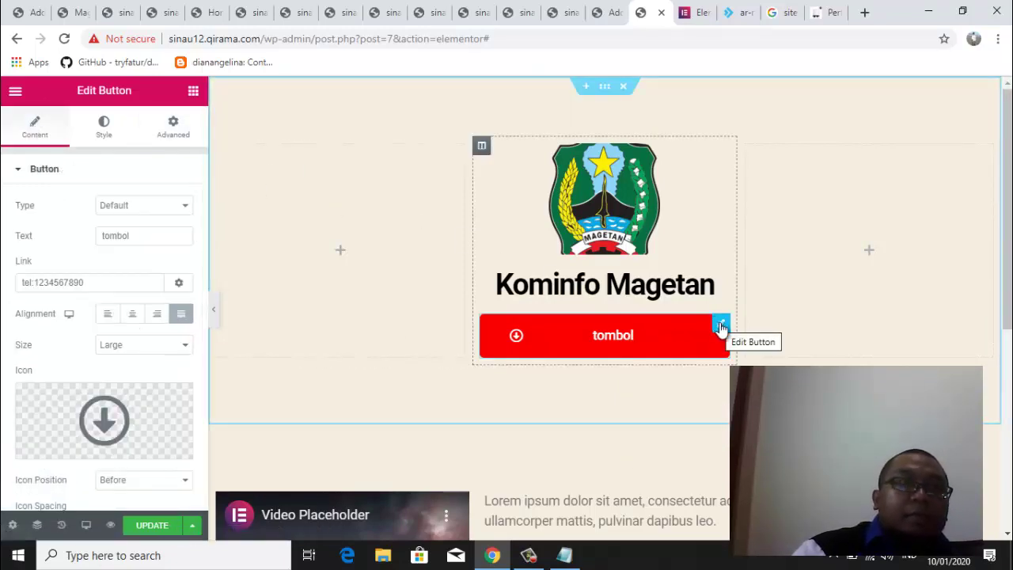
left_click(116, 287)
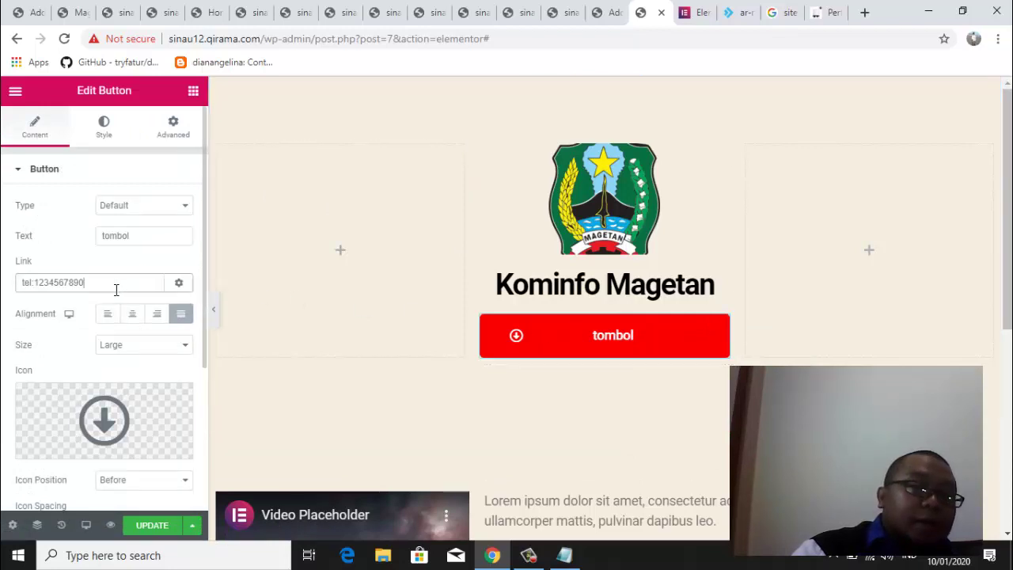
left_click(67, 248)
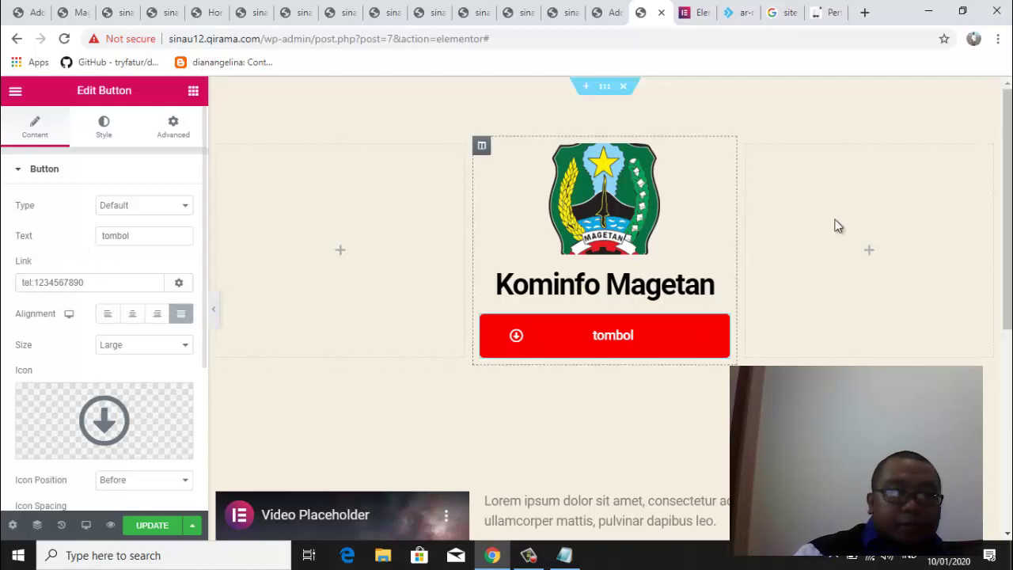
left_click_drag(1008, 259, 1009, 440)
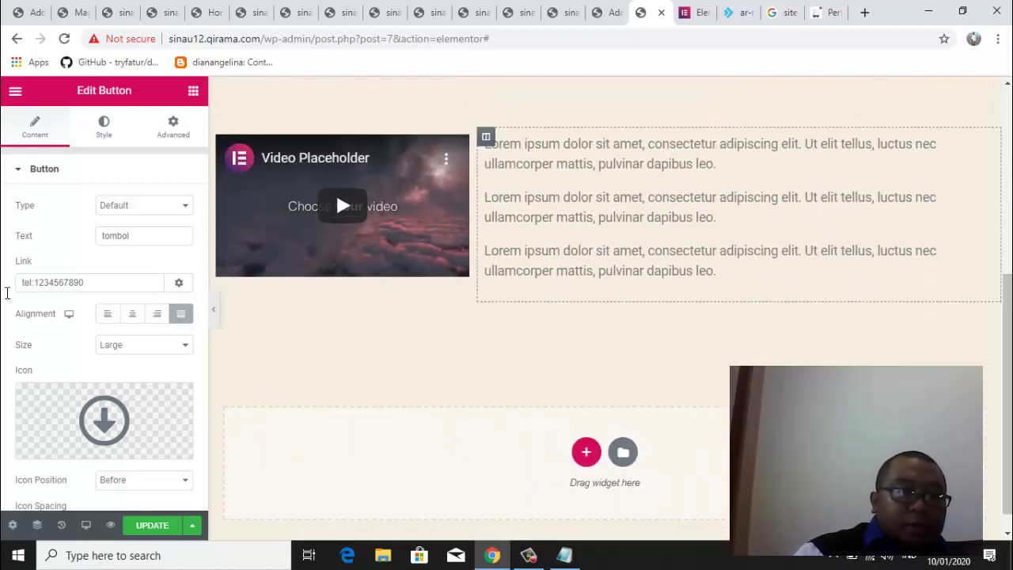
Save the homepage changes with UPDATE and exit to the WordPress dashboard
left_click(157, 528)
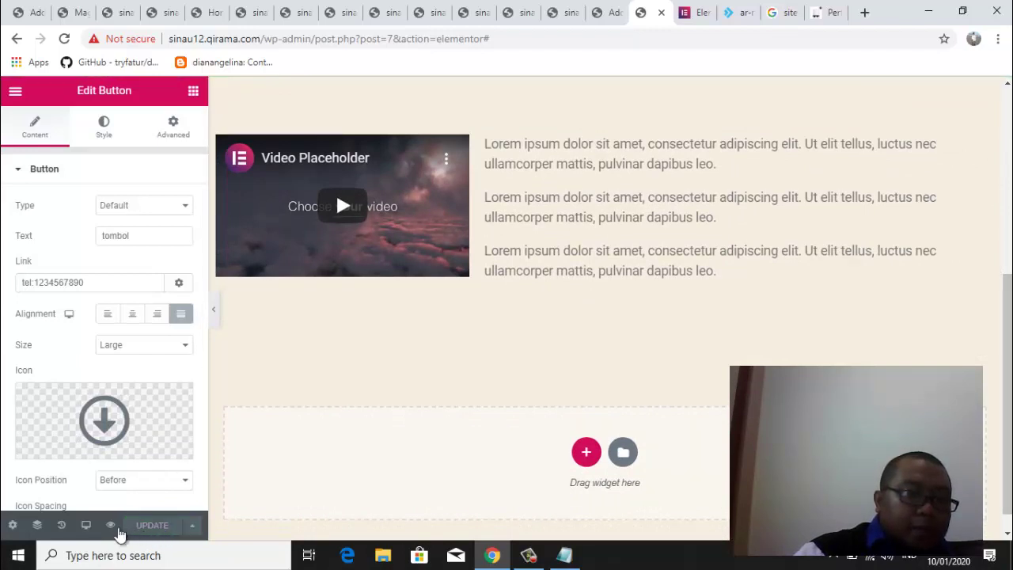
left_click(12, 525)
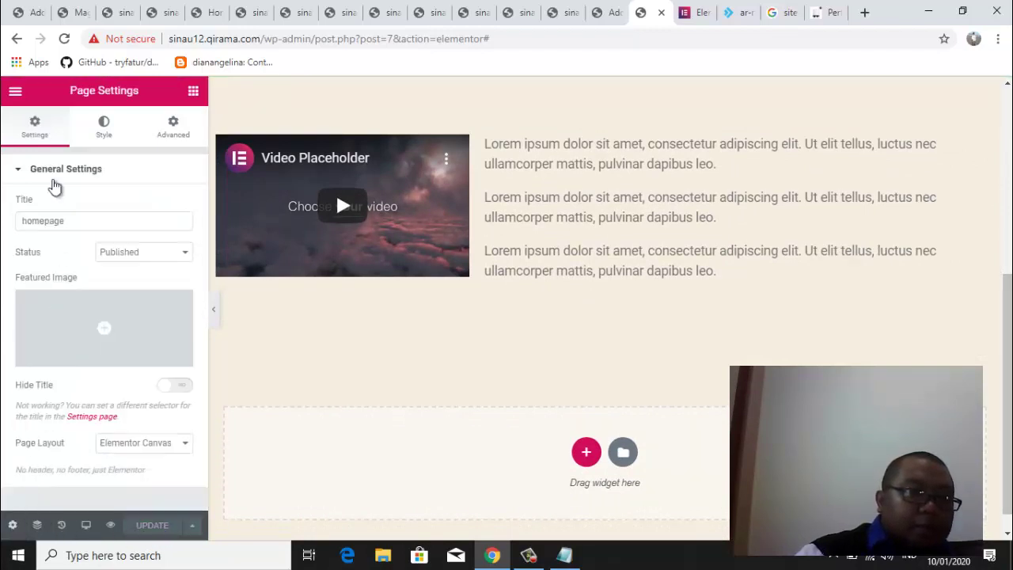
left_click(15, 93)
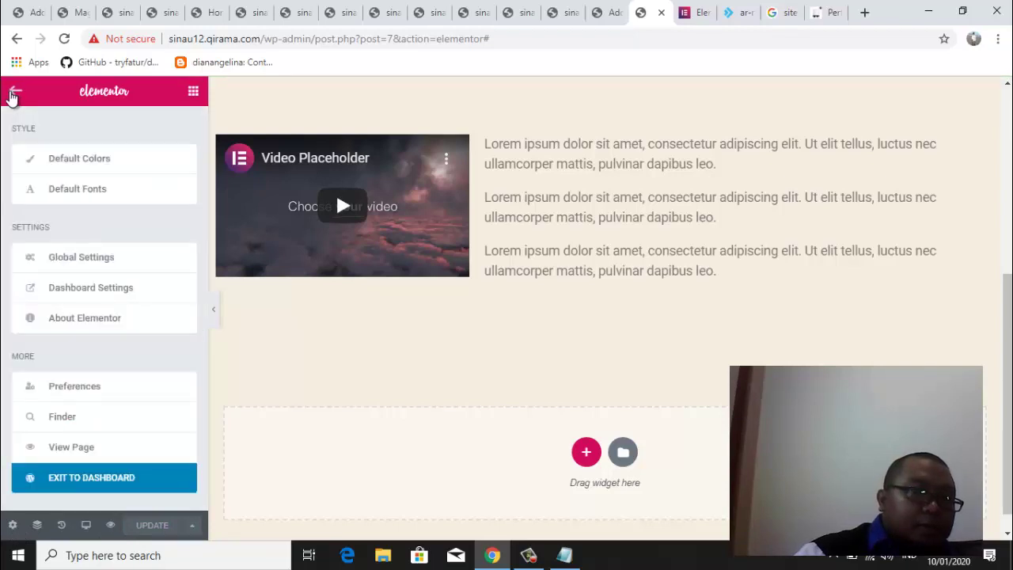
left_click(70, 478)
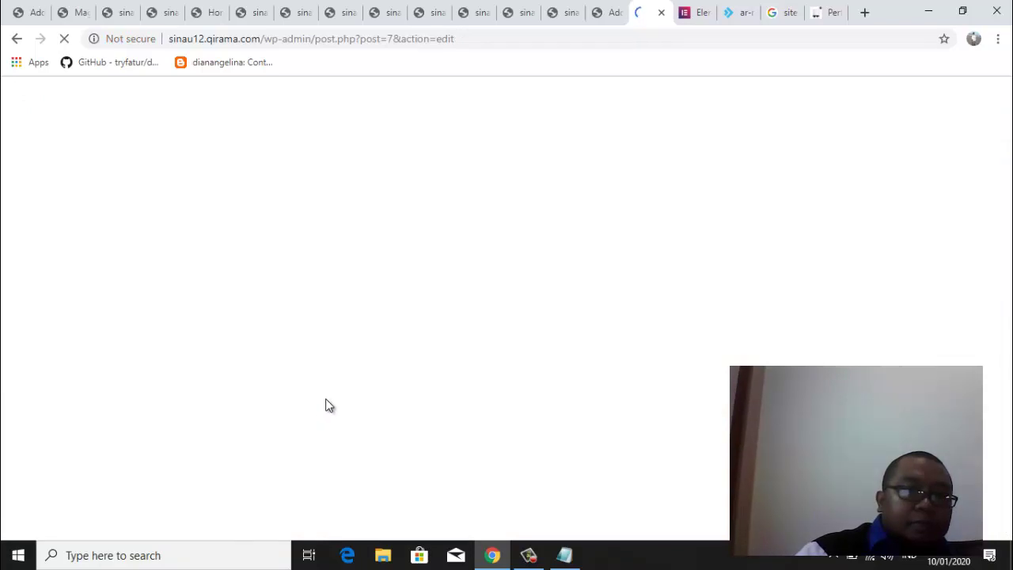
Publish a new page titled 'test' and open it with Elementor
left_click(606, 17)
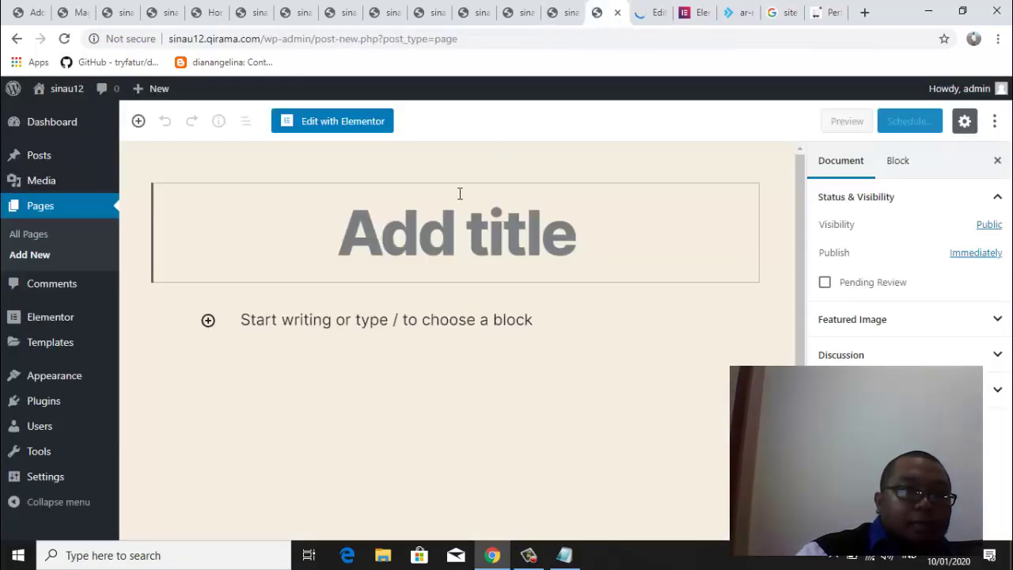
type("test")
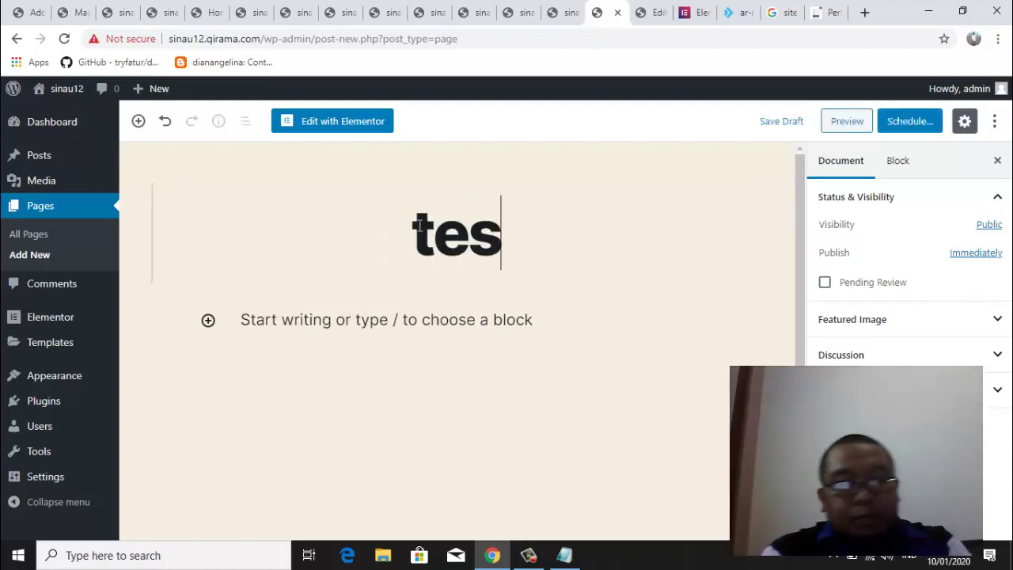
left_click(923, 125)
left_click(921, 121)
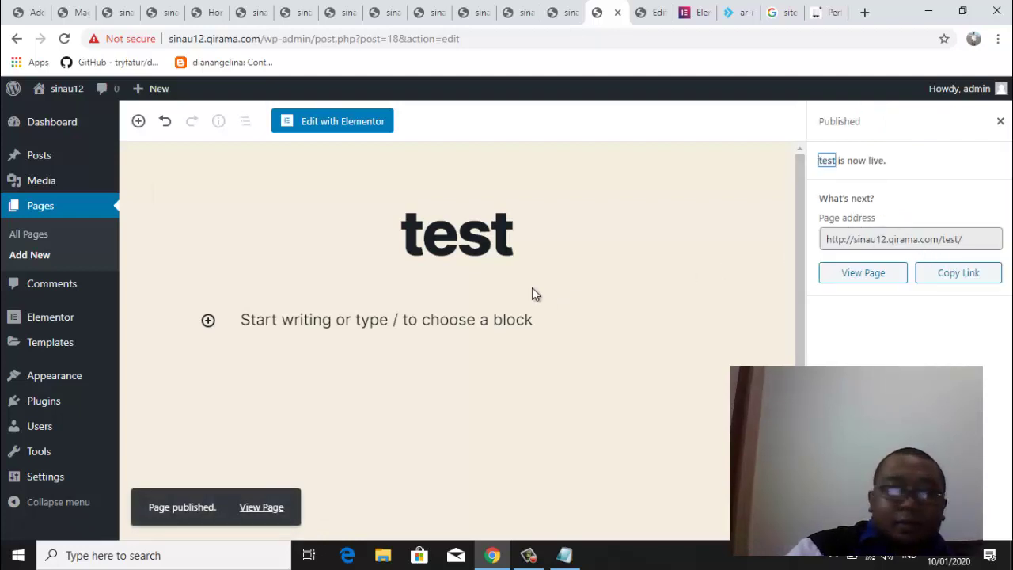
left_click(329, 122)
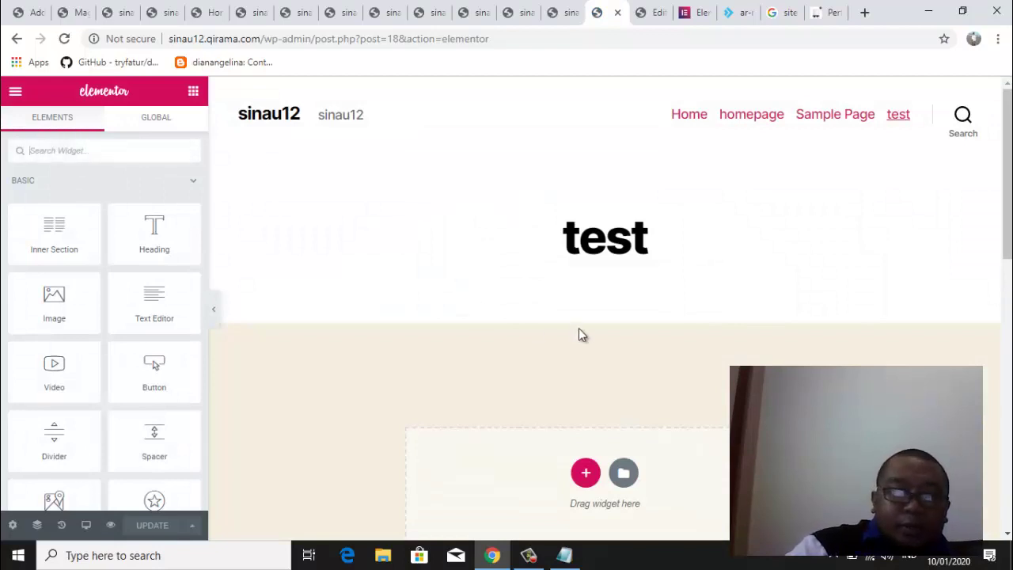
Set the test page layout to Elementor Canvas and open the template library
left_click(12, 525)
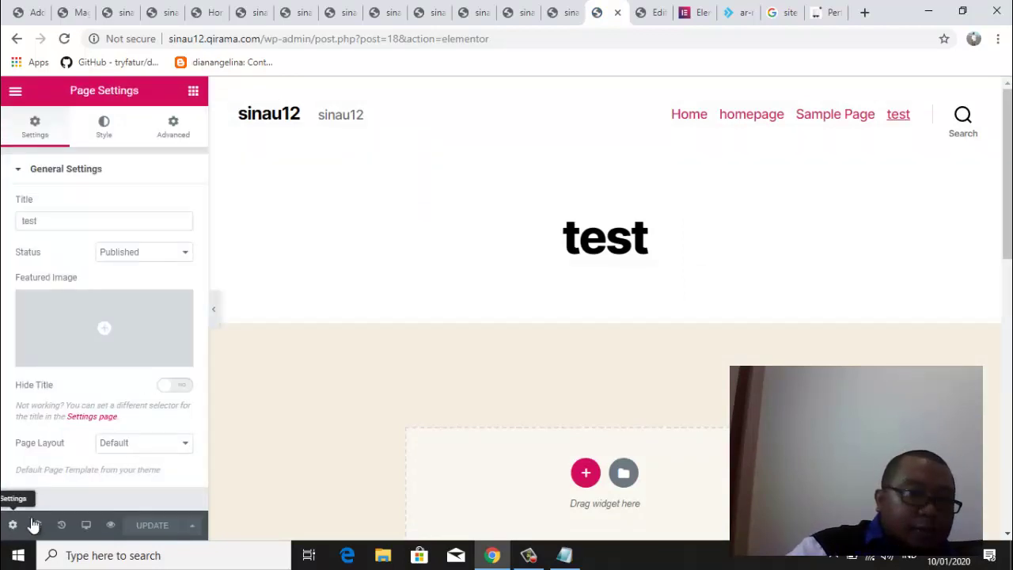
left_click(134, 451)
left_click(137, 467)
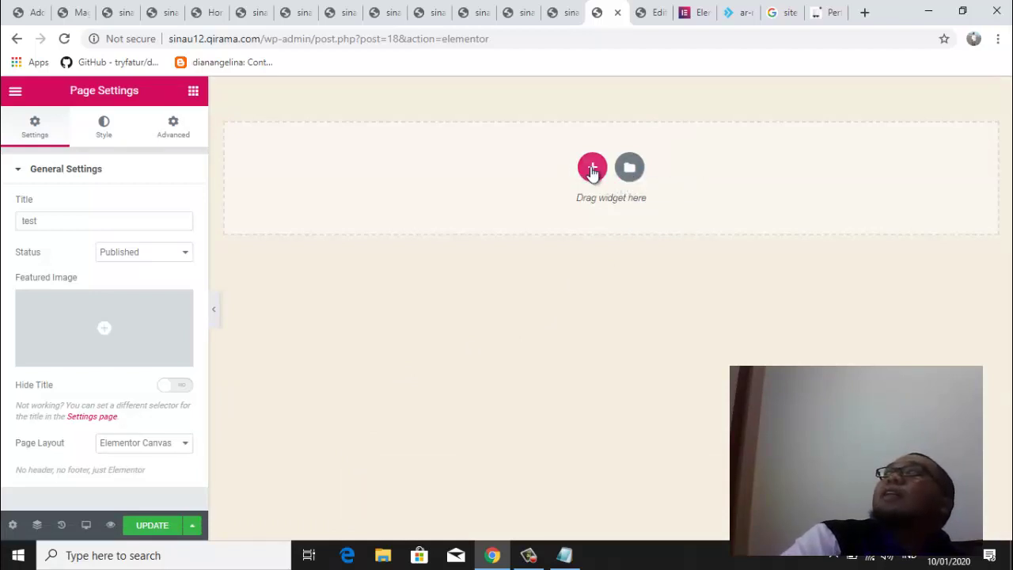
left_click(629, 169)
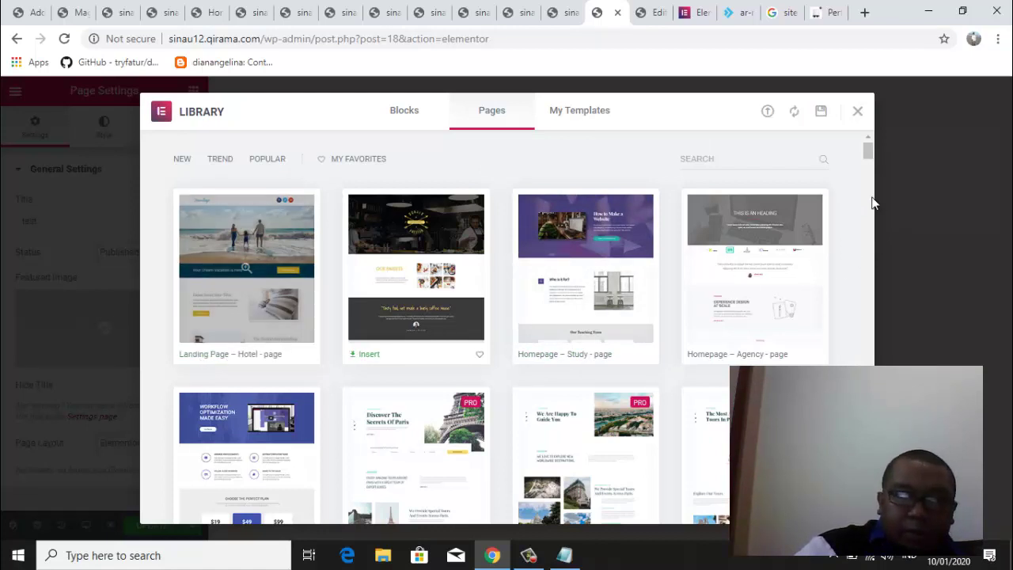
Try inserting a page template and follow Get Started to the my.elementor.com login
scroll(868, 156, "down", 3)
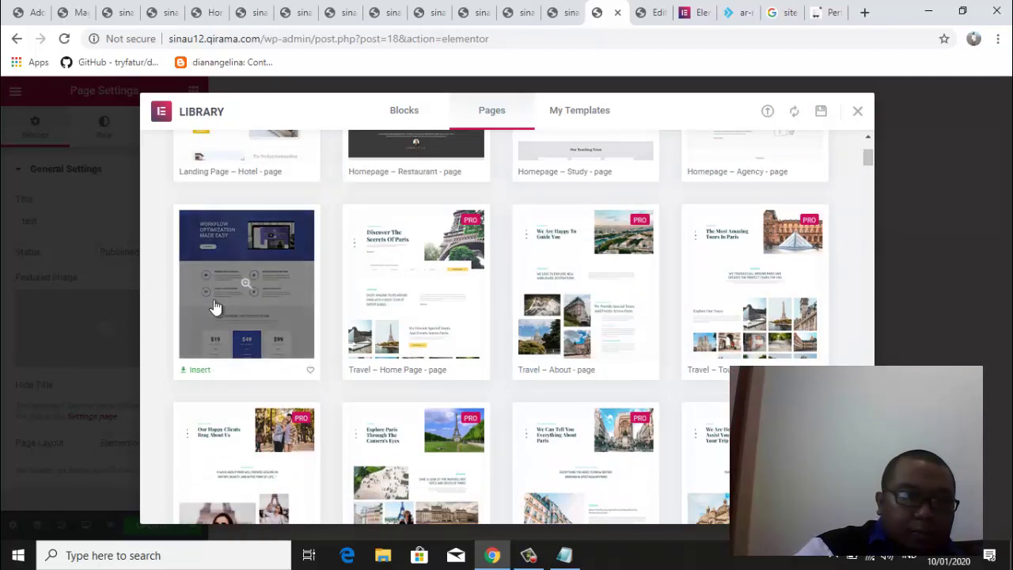
left_click(198, 371)
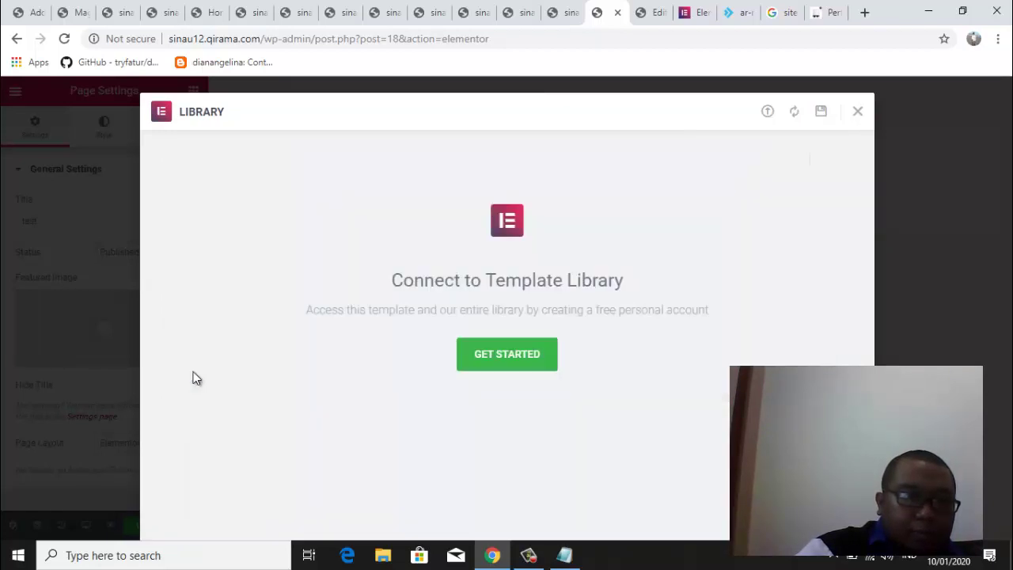
left_click(499, 360)
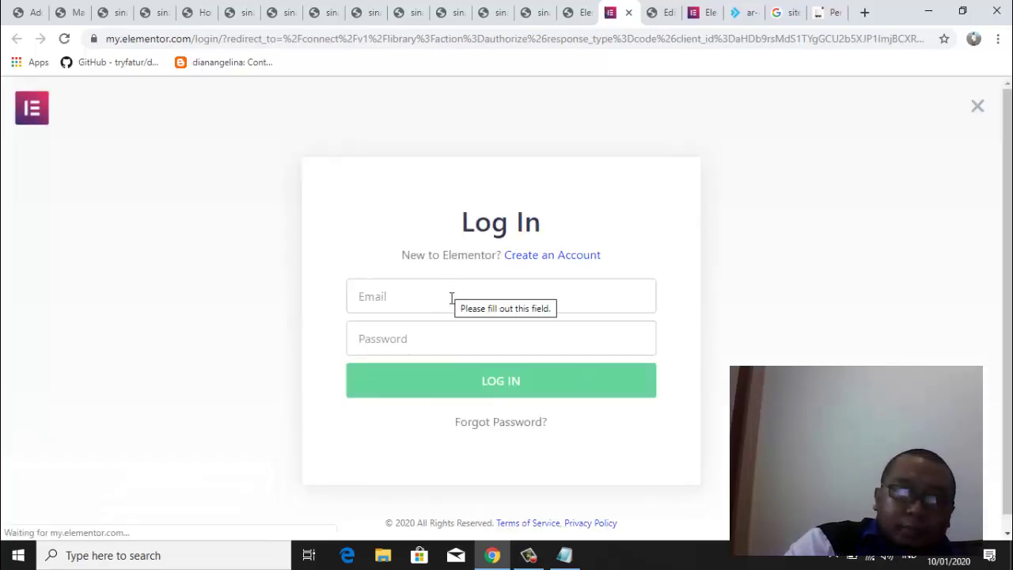
Switch to creating an Elementor account and fill in a saved email address
left_click(546, 260)
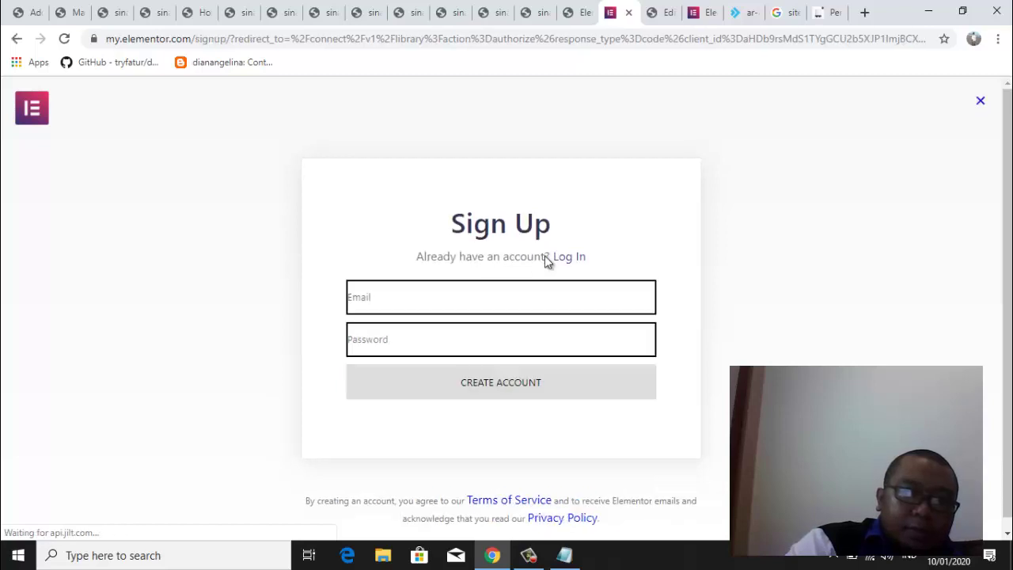
left_click(443, 303)
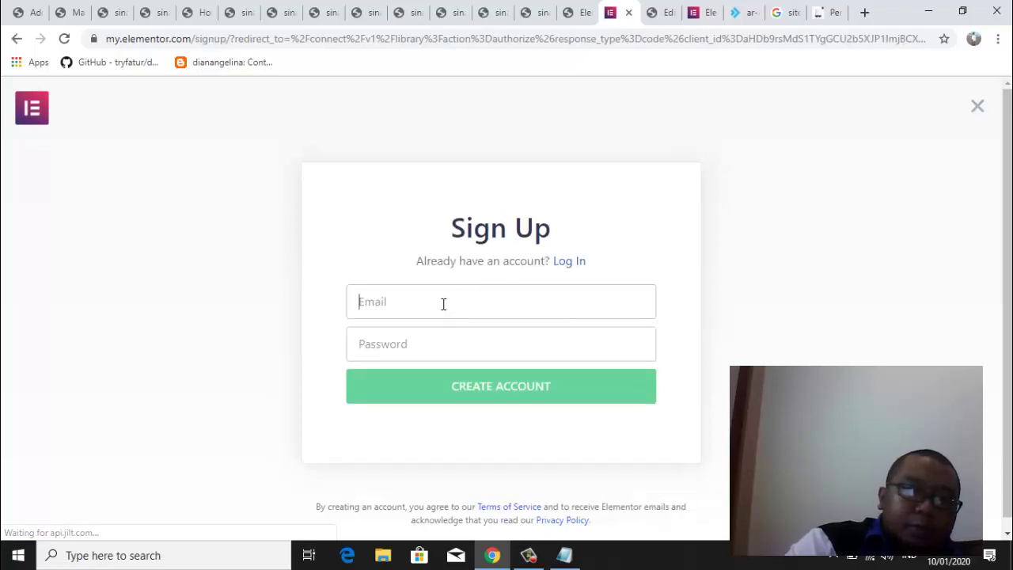
left_click(441, 342)
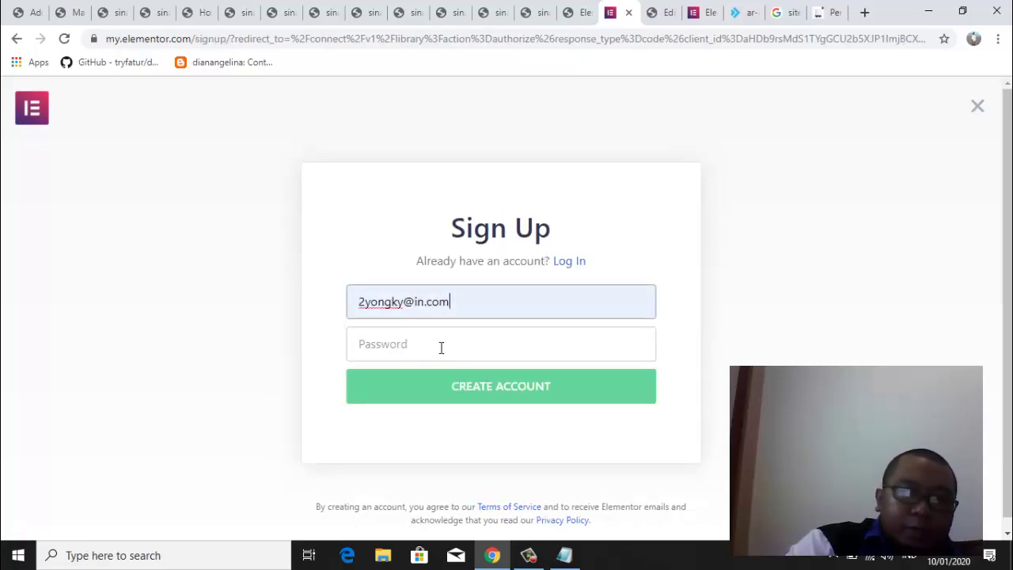
triple_click(474, 307)
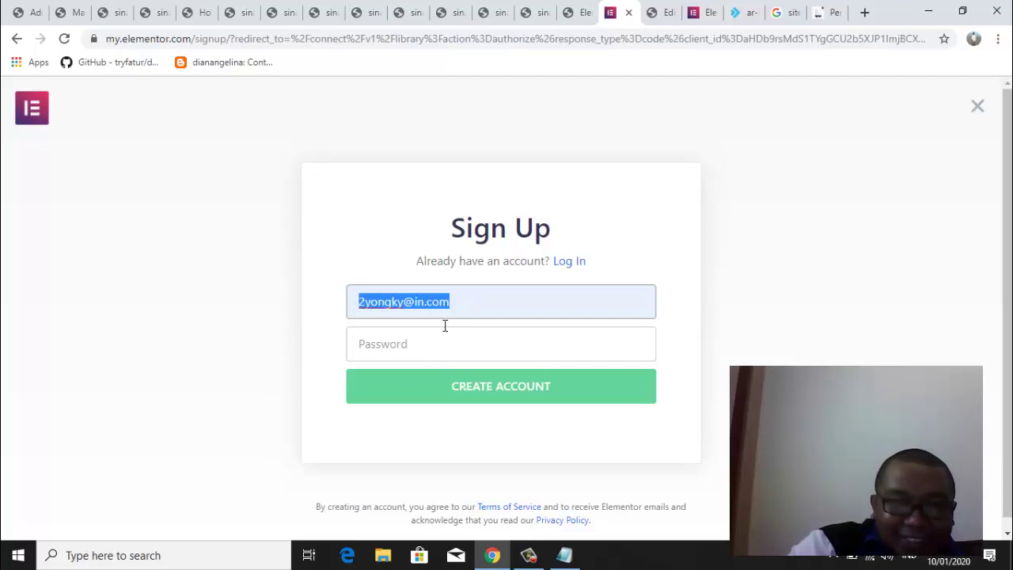
left_click(430, 343)
left_click_drag(452, 303, 271, 314)
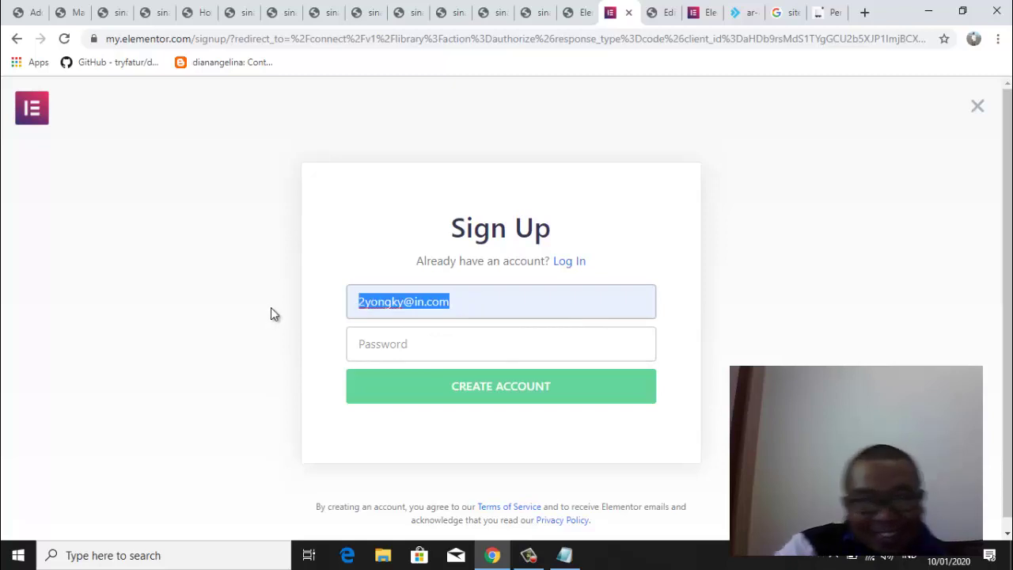
key("BackSpace")
left_click(398, 301)
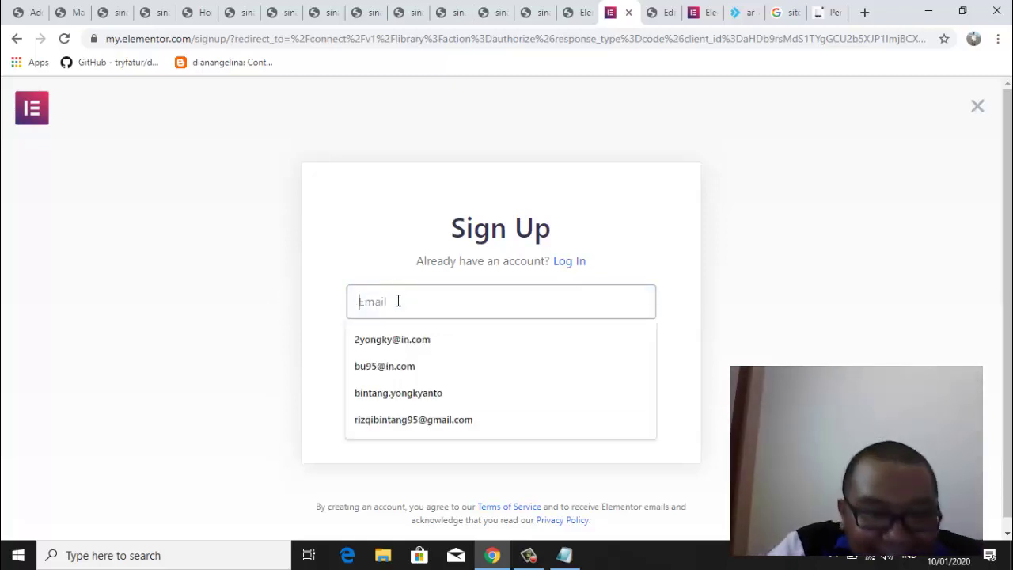
left_click(443, 418)
Enter the account password, create the account, and opt out of sharing plugin usage data
left_click(427, 348)
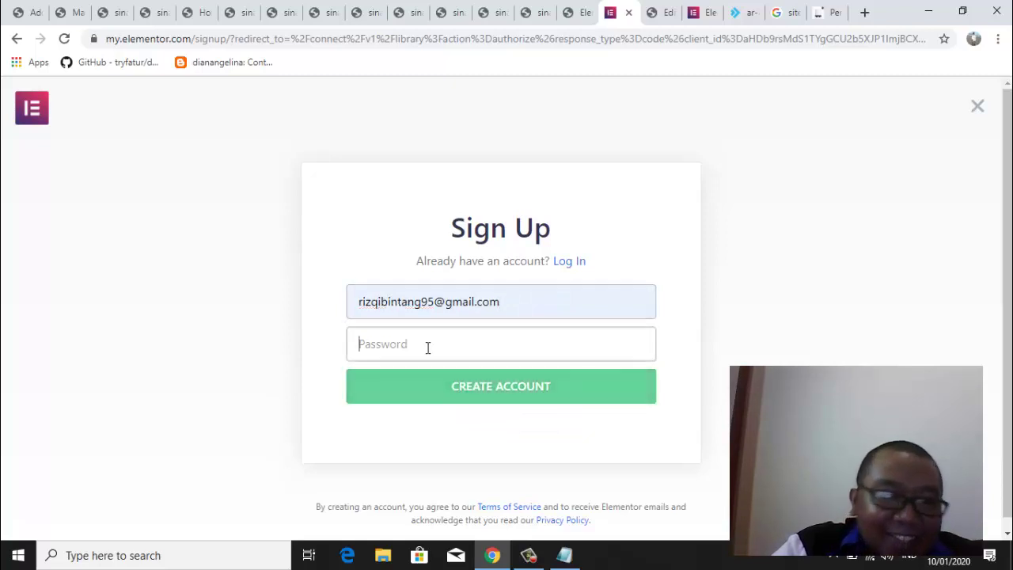
type("•")
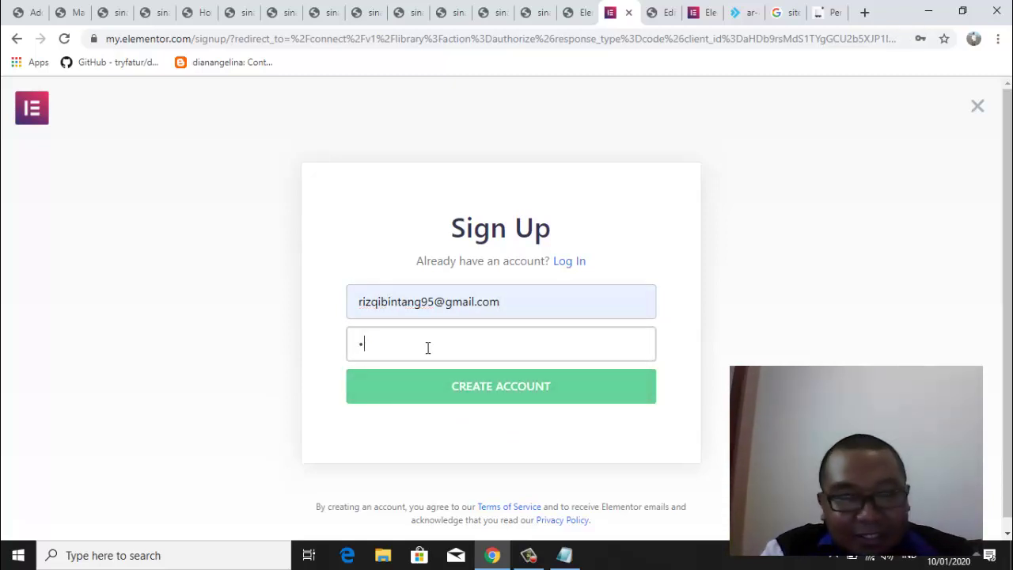
type("•••••••••")
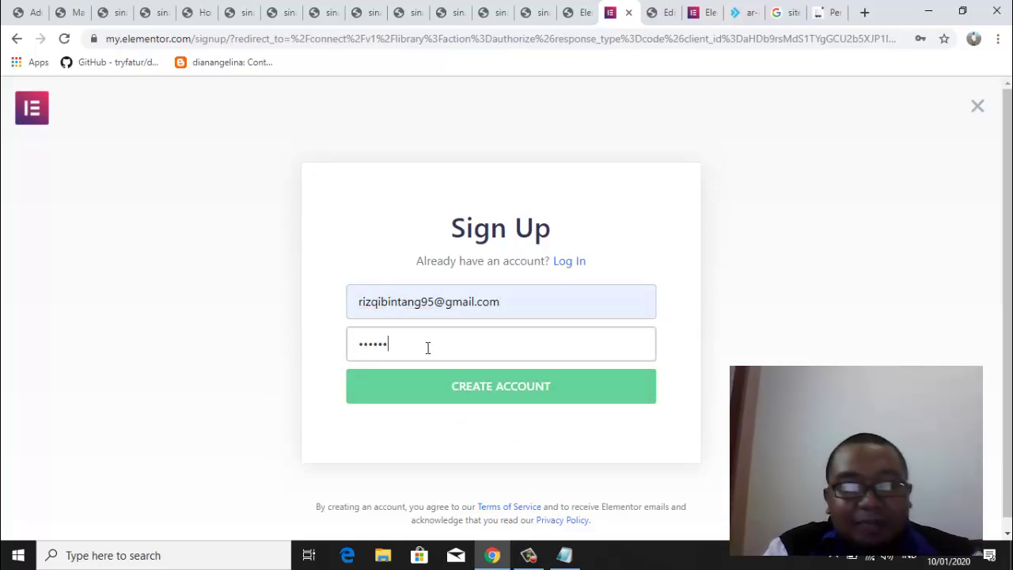
left_click(483, 389)
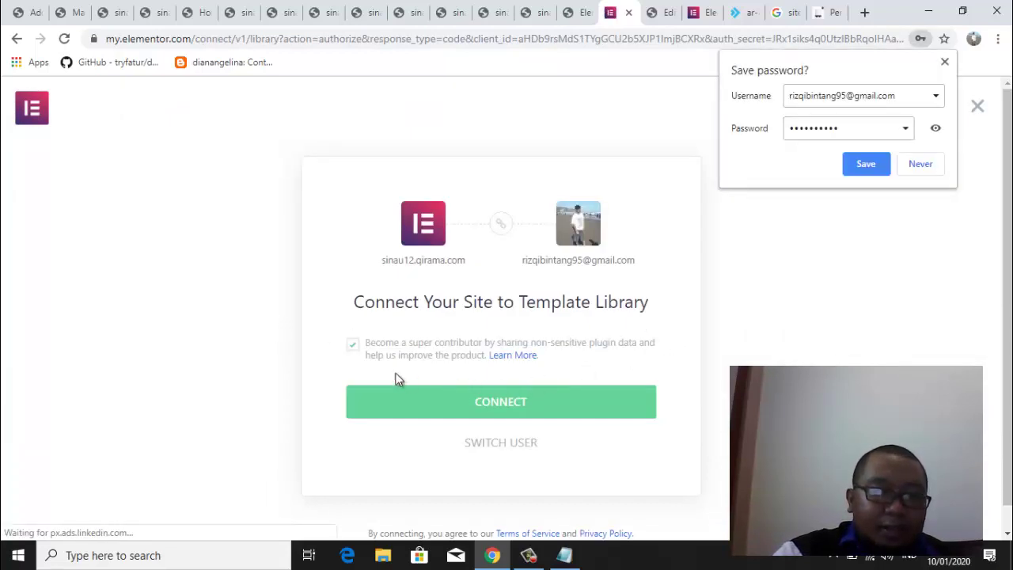
left_click(353, 345)
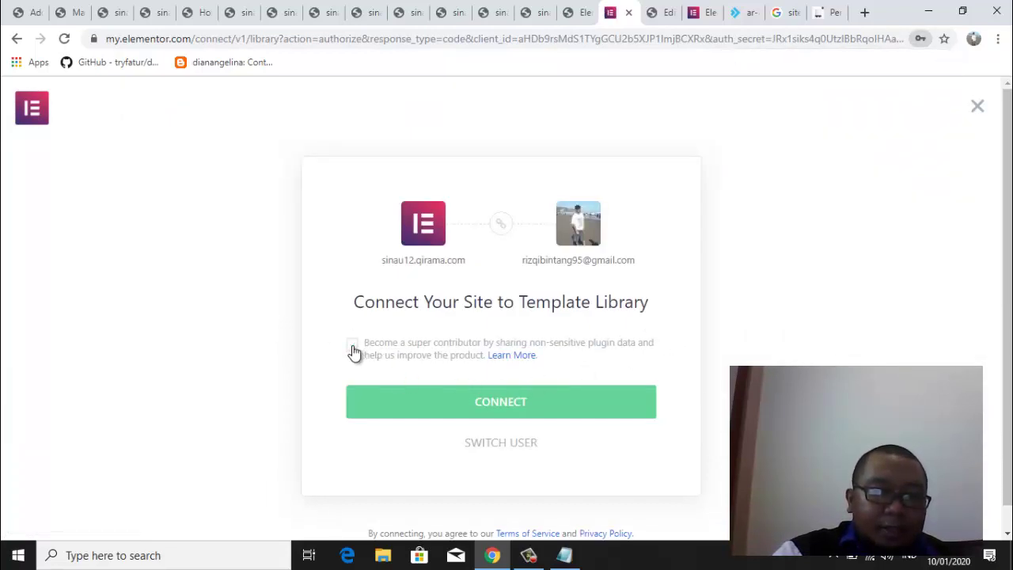
Connect the site to the template library, dismiss the error, and close the library
left_click(482, 407)
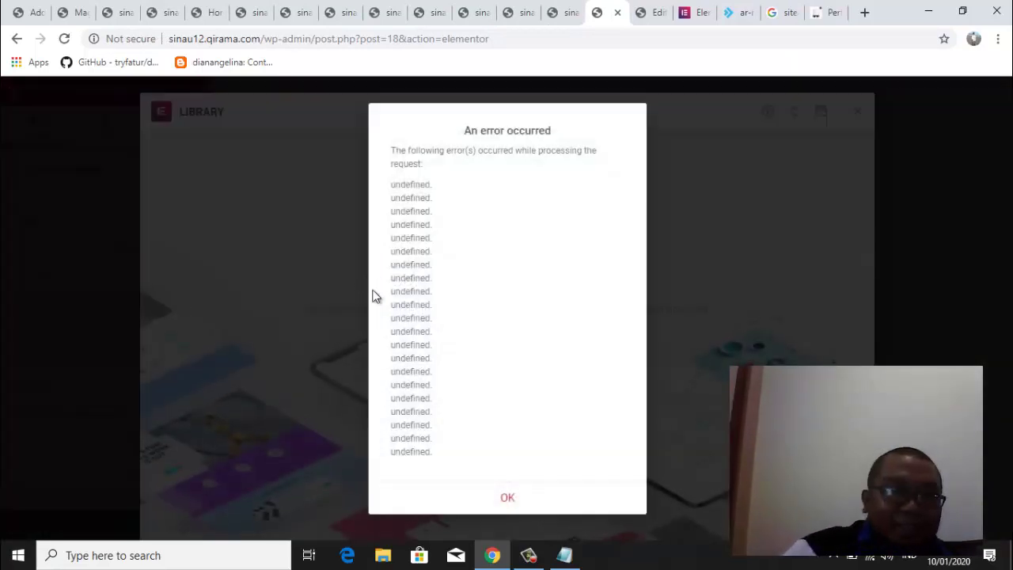
left_click(506, 496)
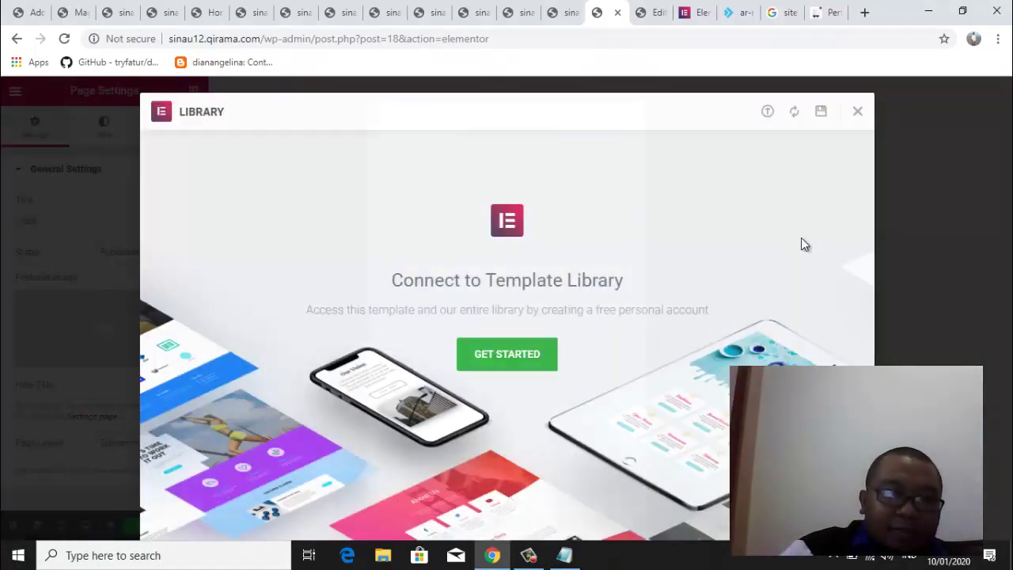
left_click(859, 115)
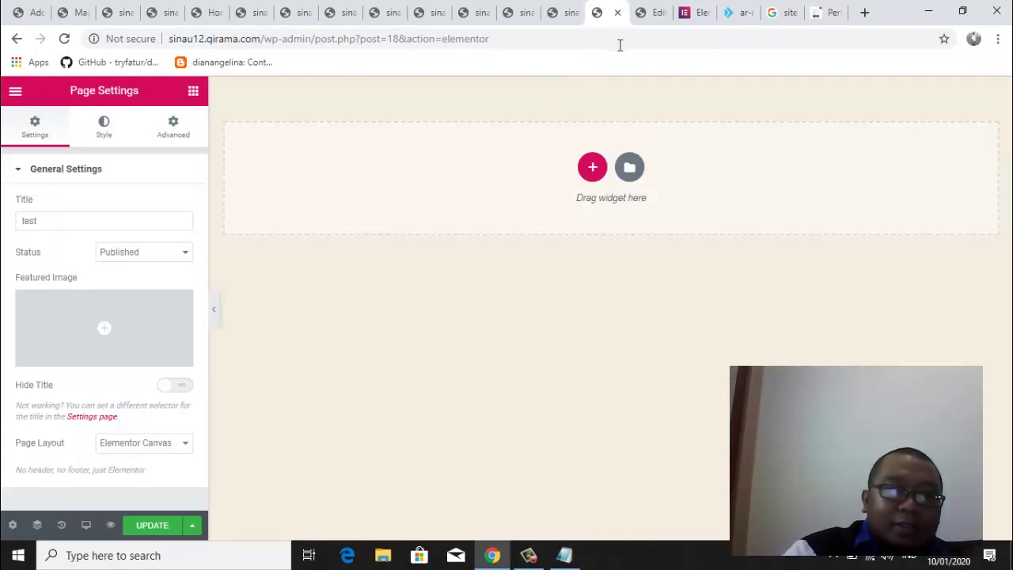
left_click(64, 38)
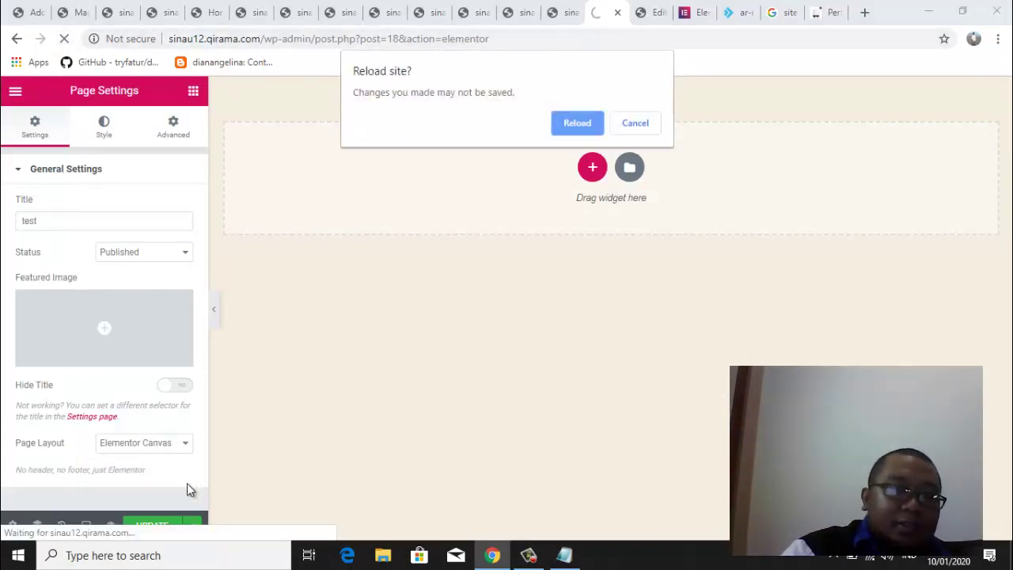
left_click(637, 126)
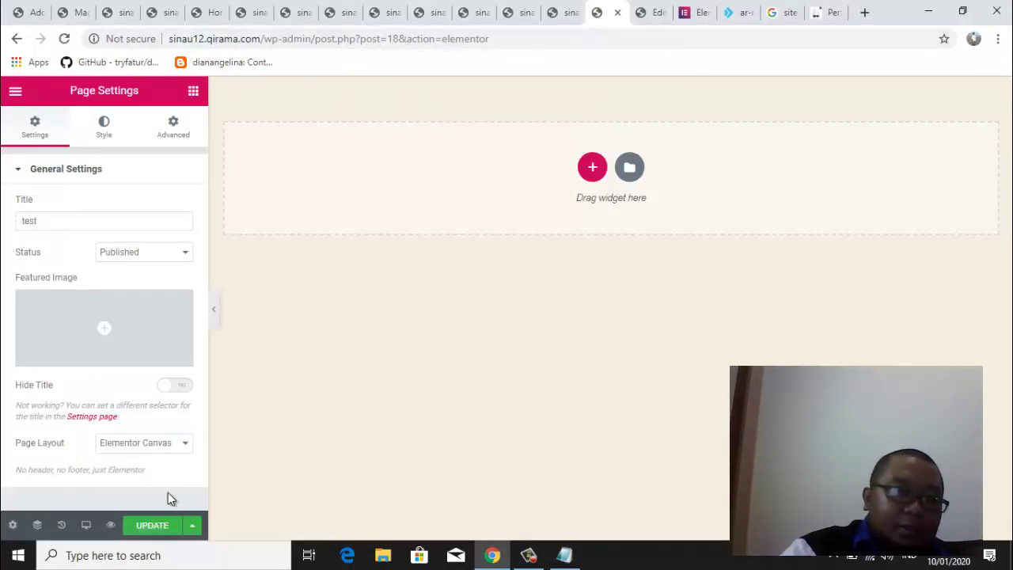
Save the page with UPDATE, reload the editor, and reopen the Pages template library
left_click(149, 527)
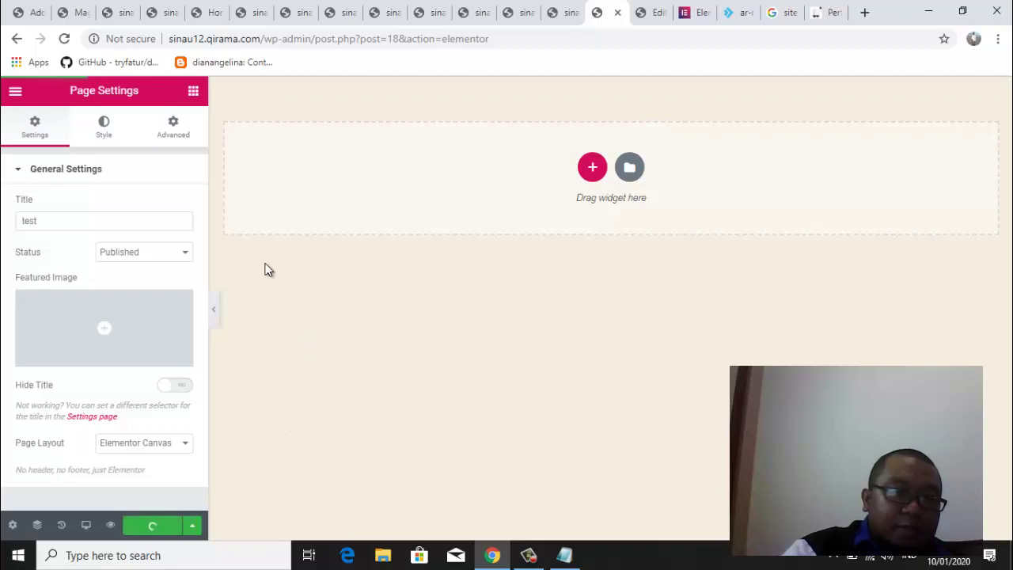
left_click(63, 38)
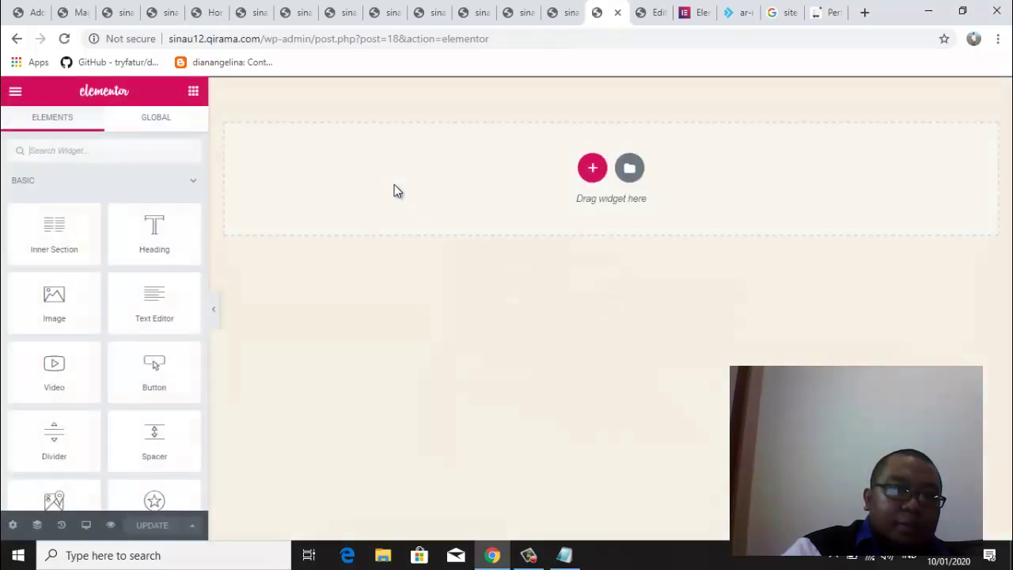
left_click(631, 169)
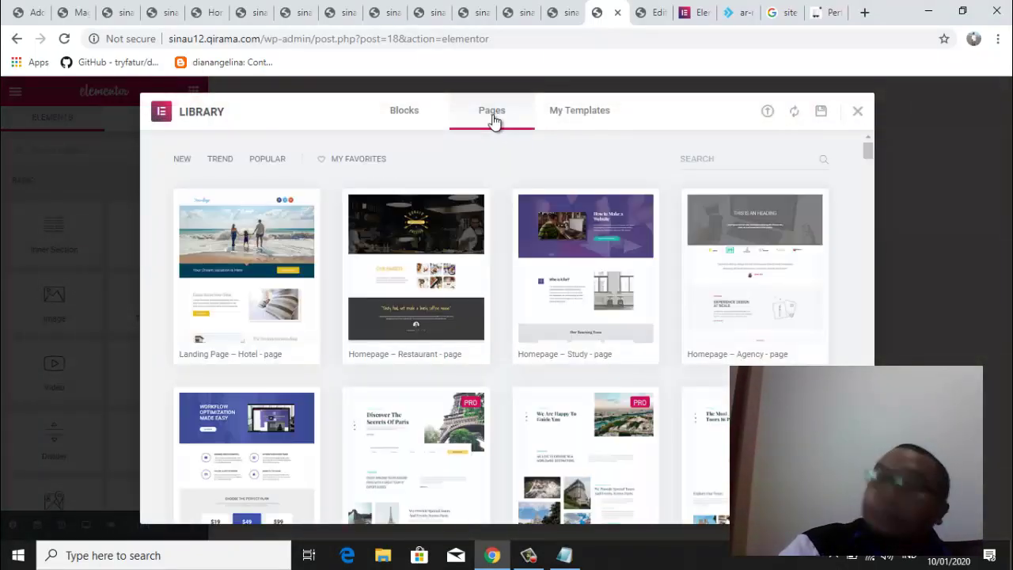
left_click(197, 355)
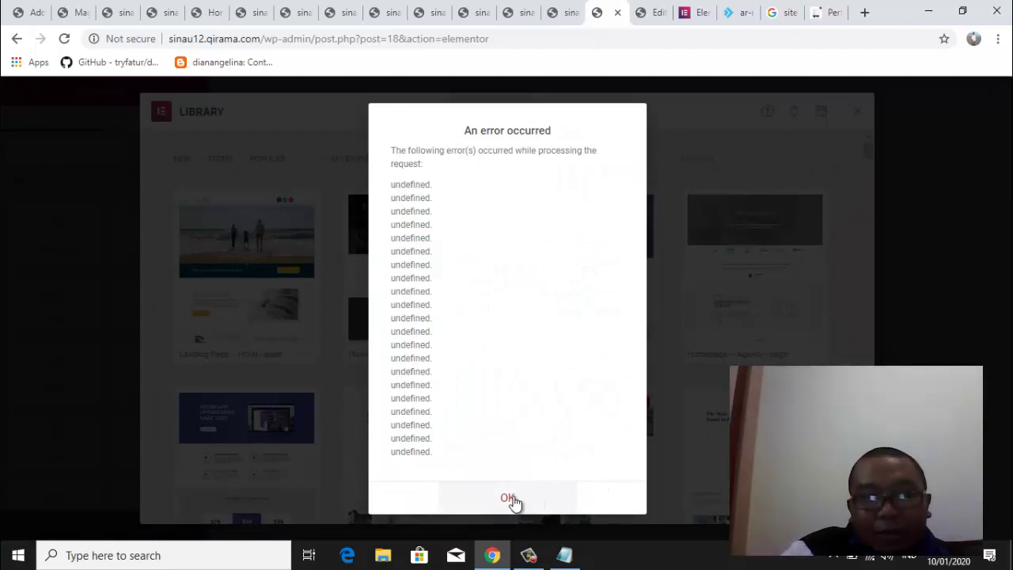
left_click(509, 499)
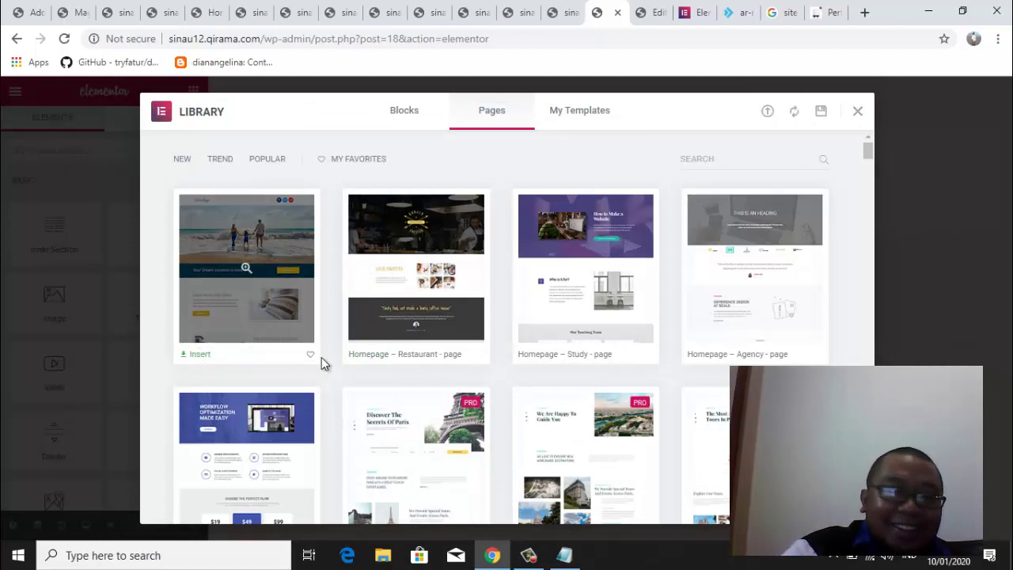
mouse_move(412, 346)
left_click(365, 354)
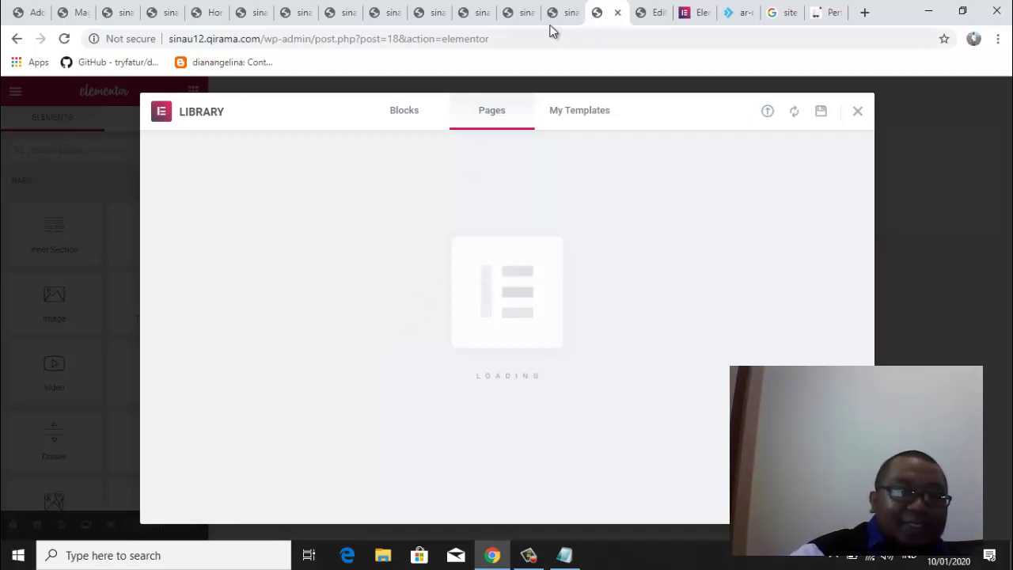
Open Elementor's Settings page in the WordPress admin tab
left_click(650, 14)
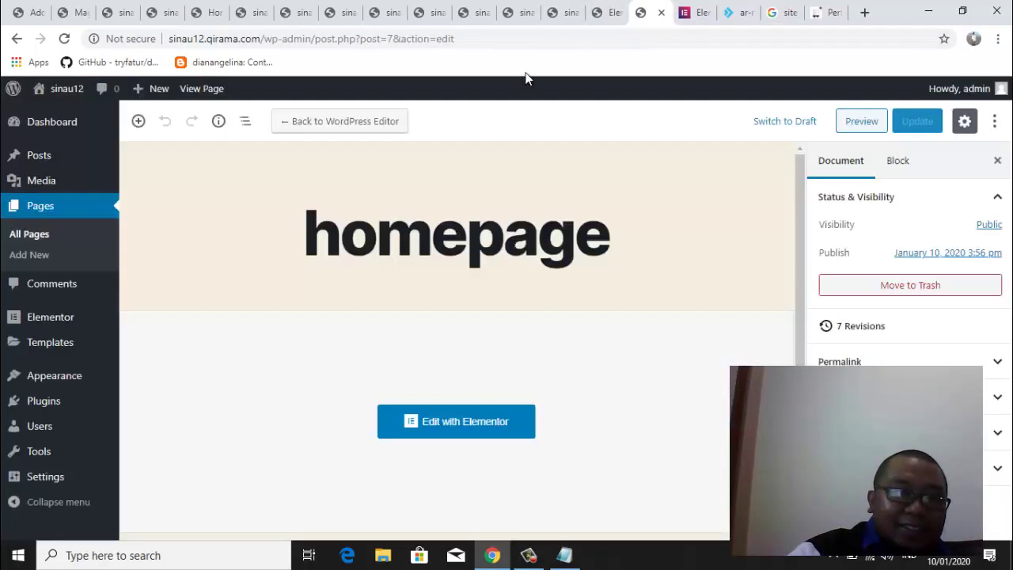
mouse_move(49, 326)
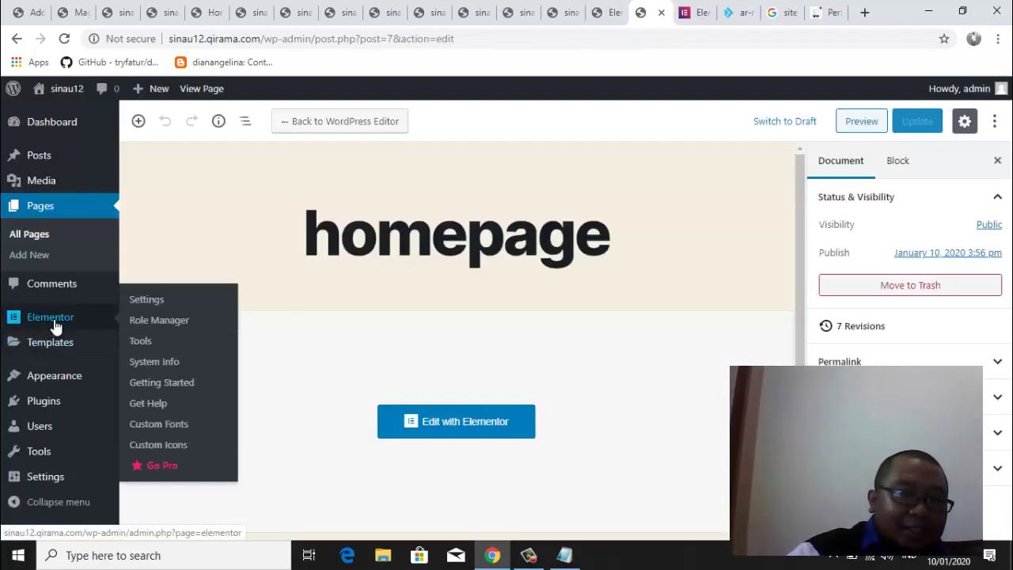
left_click(155, 305)
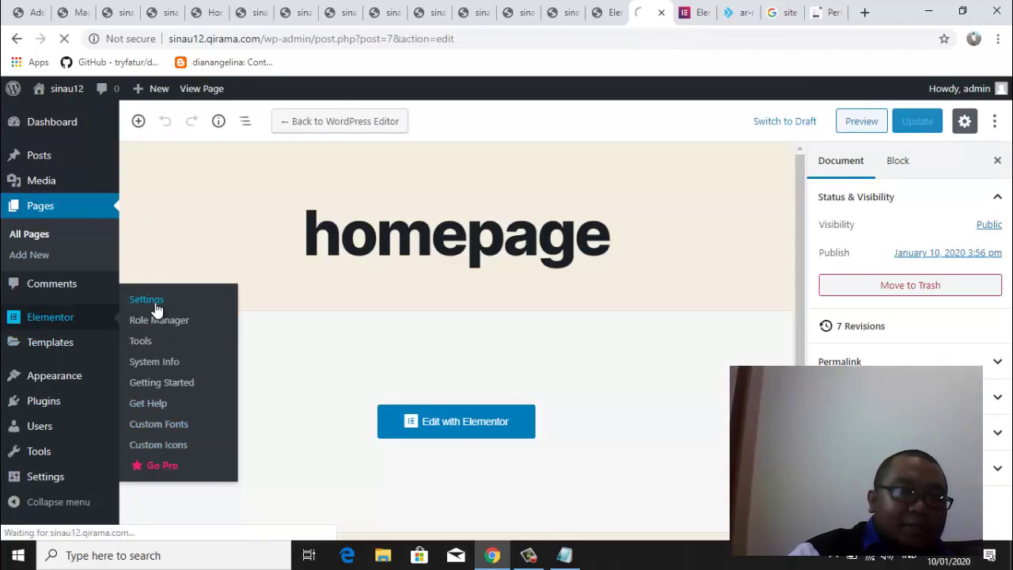
Reload the Elementor editor tab, cancelling the leave-site prompt so it loads
left_click(604, 15)
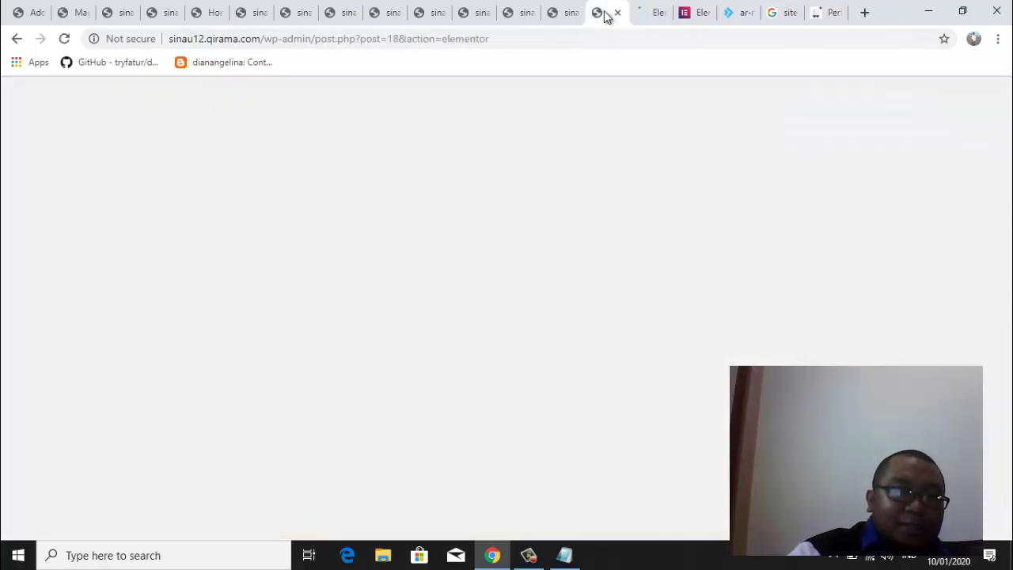
left_click(66, 39)
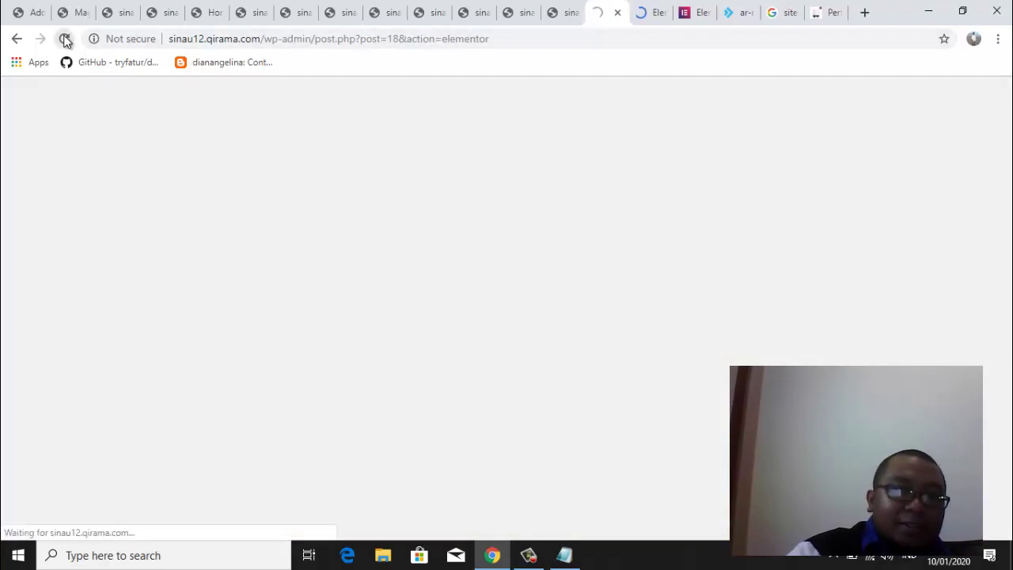
left_click(653, 13)
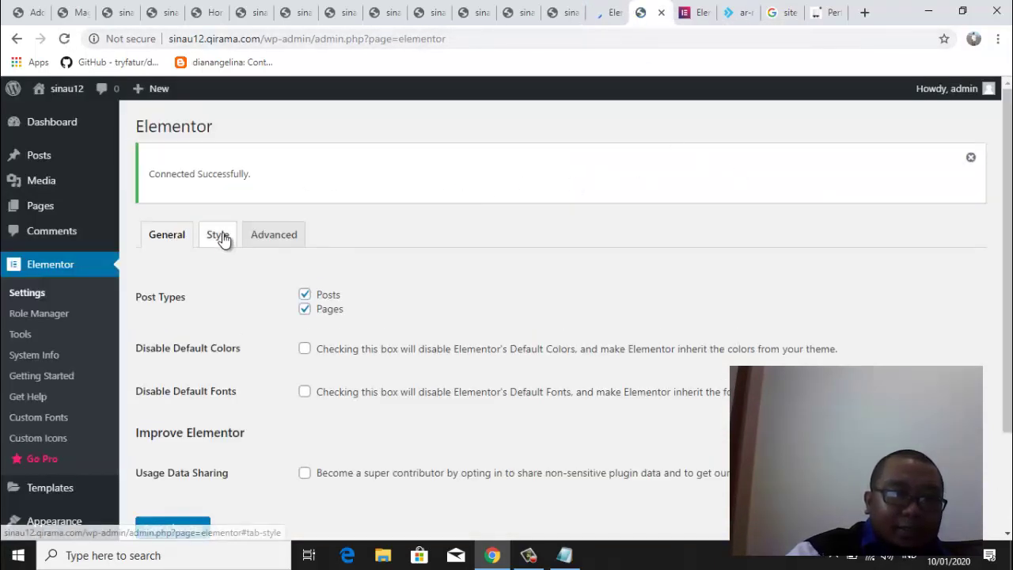
left_click(554, 14)
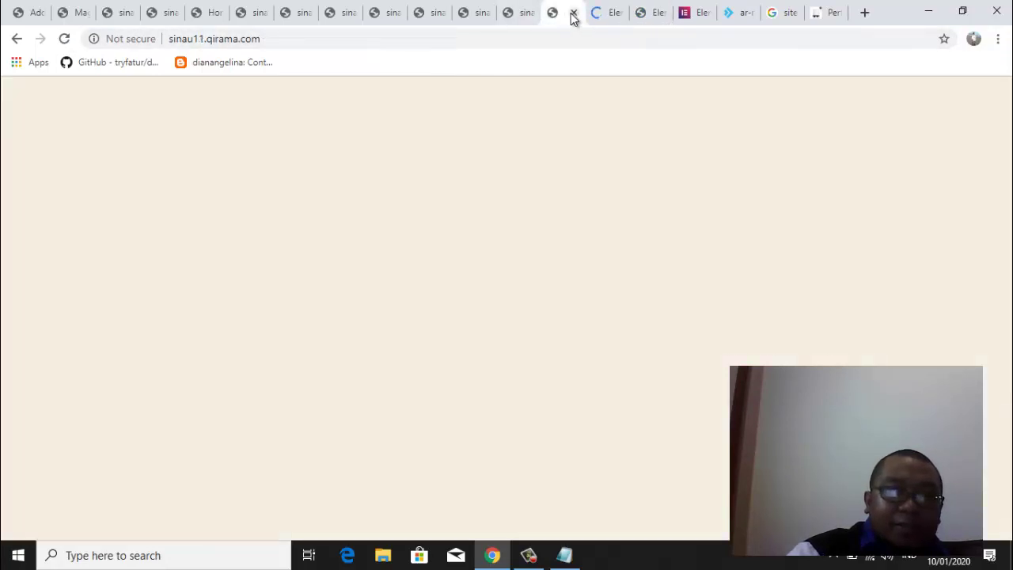
left_click(612, 16)
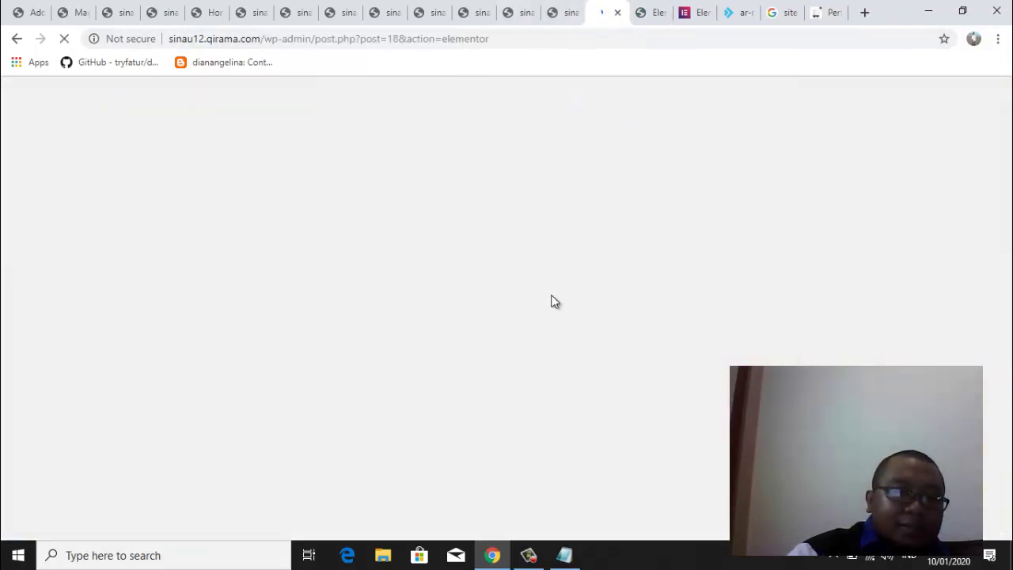
key("F5")
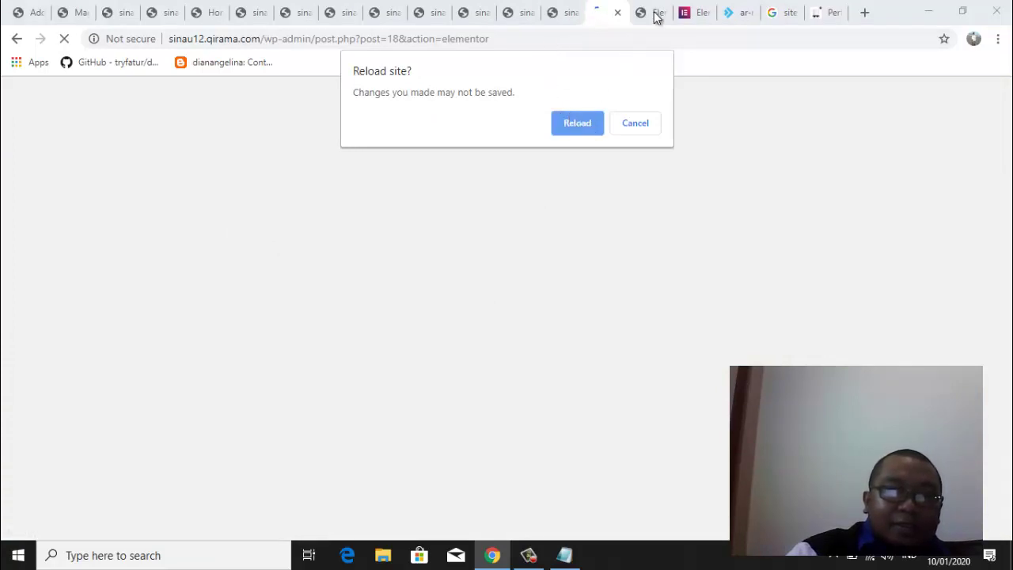
left_click(641, 124)
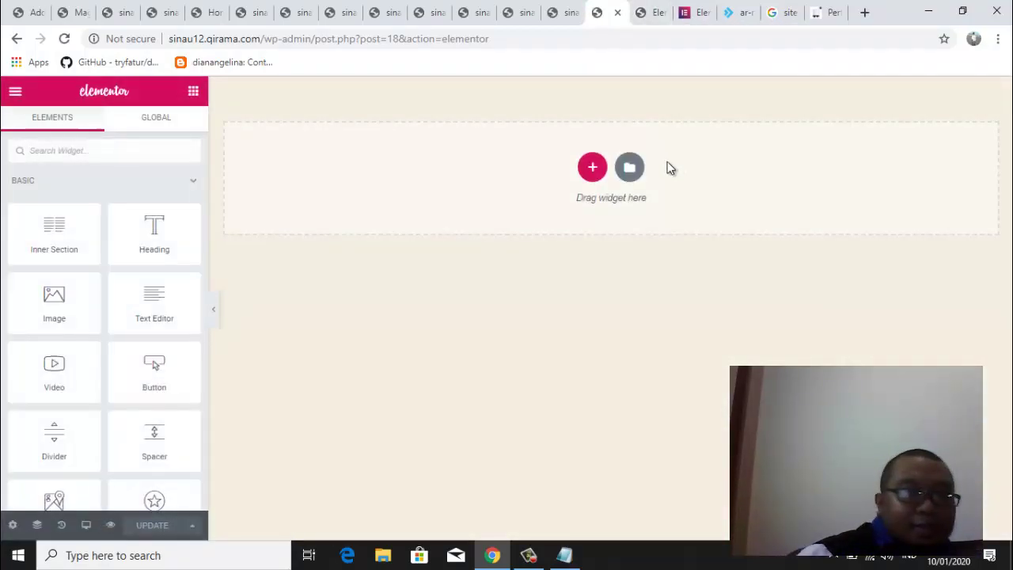
left_click(630, 176)
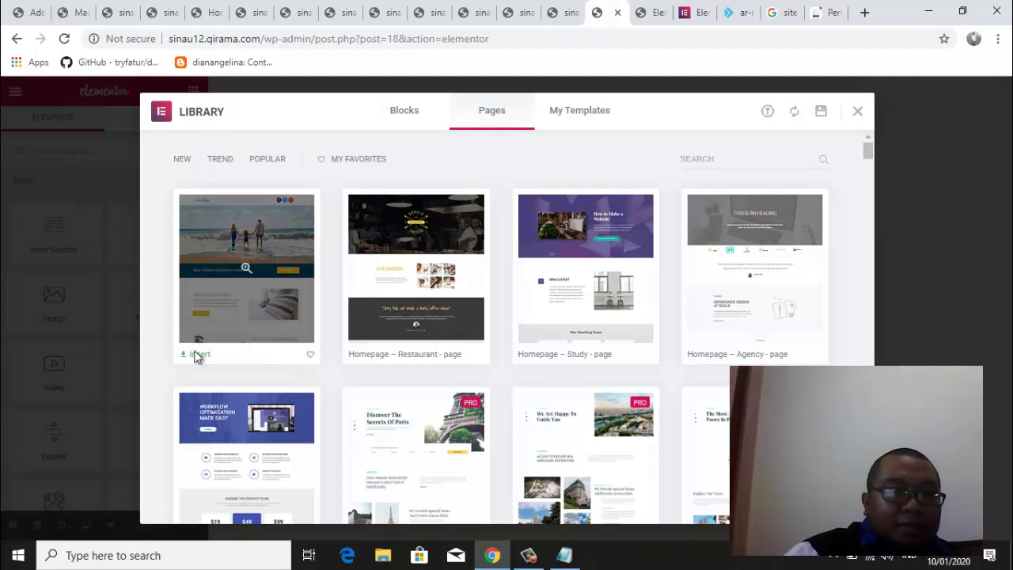
left_click(199, 354)
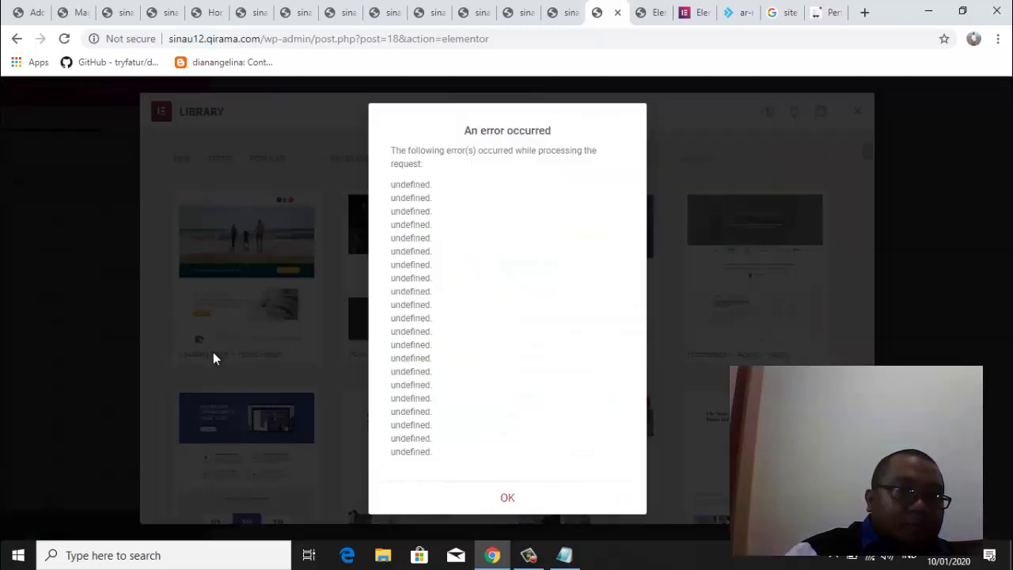
left_click(508, 501)
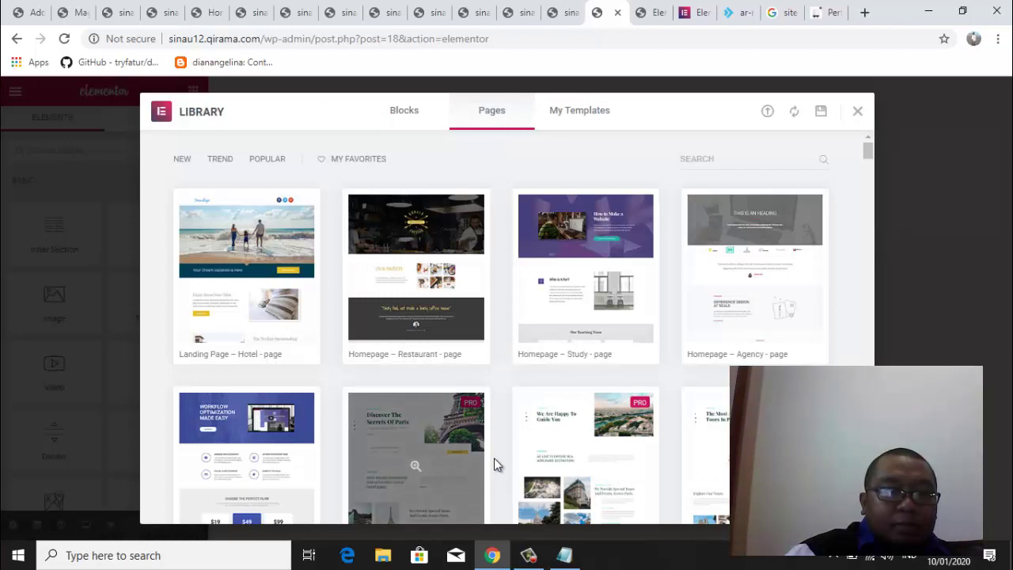
mouse_move(196, 353)
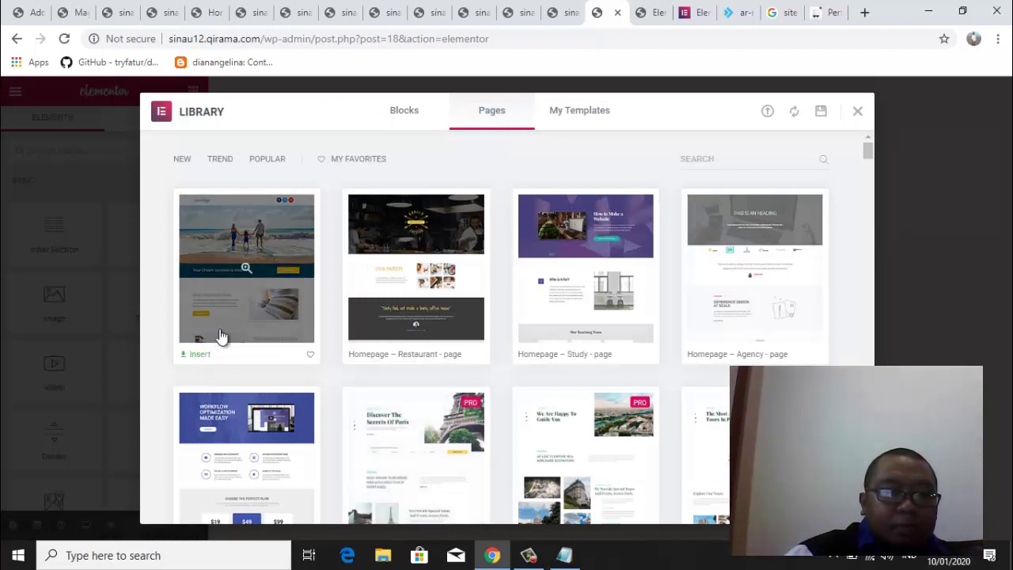
left_click(246, 272)
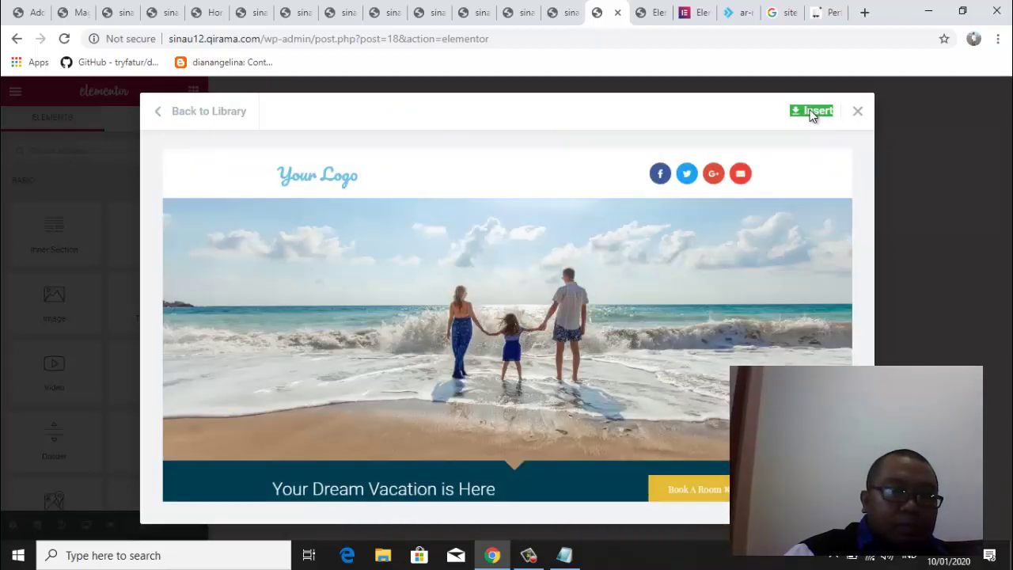
left_click(815, 111)
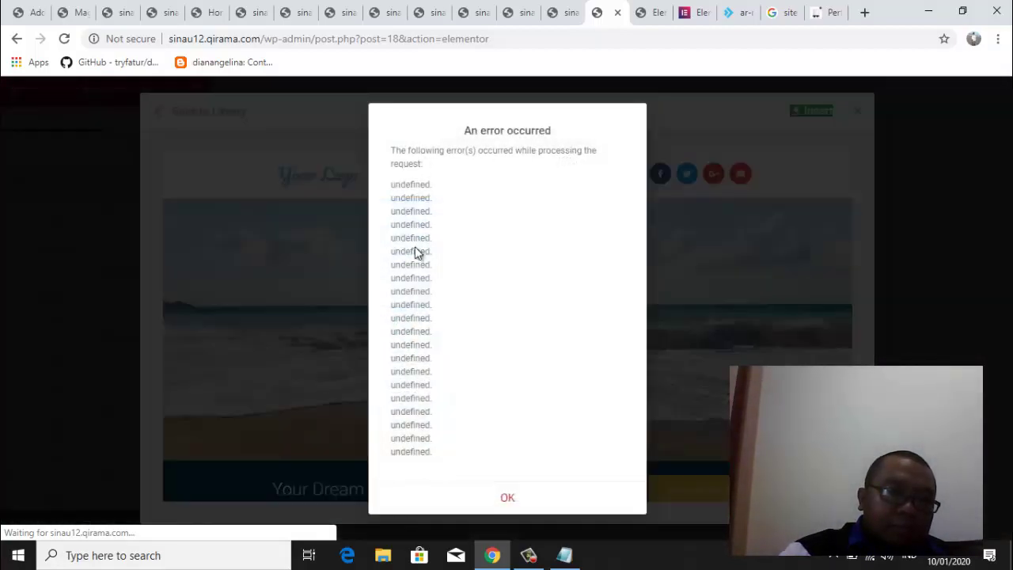
left_click(508, 500)
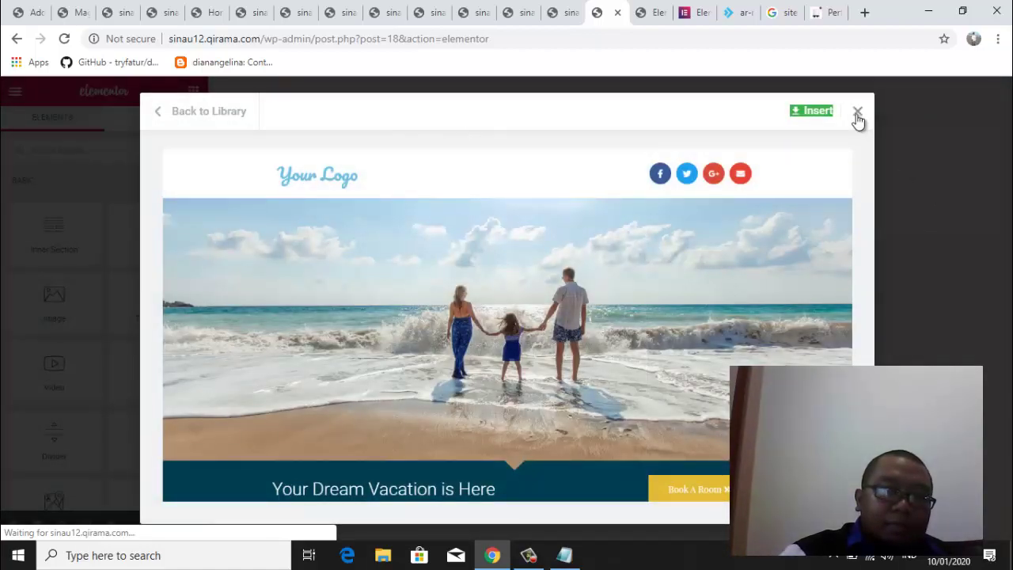
left_click(857, 111)
Go to the Elementor Tools page in the WordPress admin tab
left_click(567, 20)
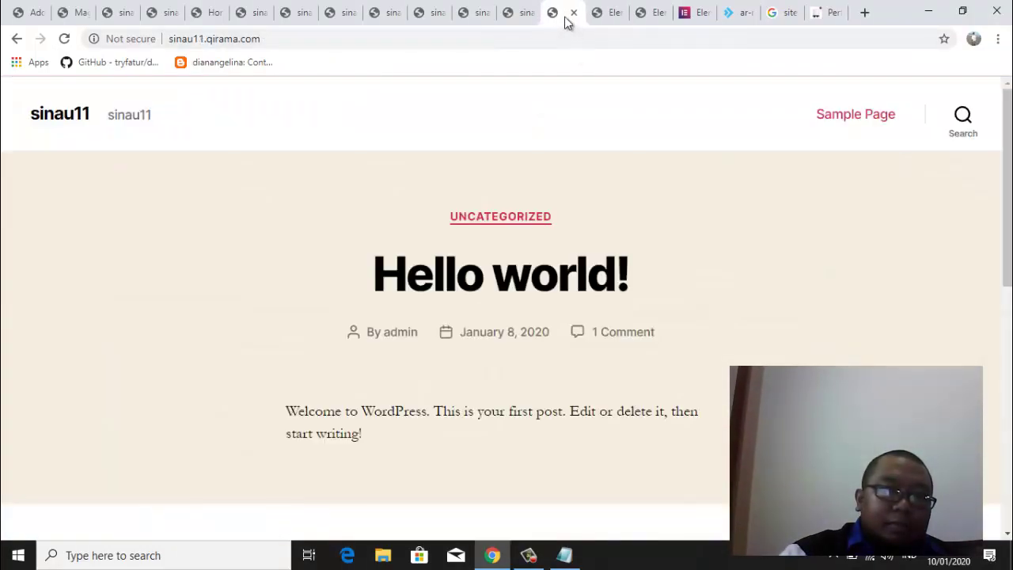
left_click(525, 21)
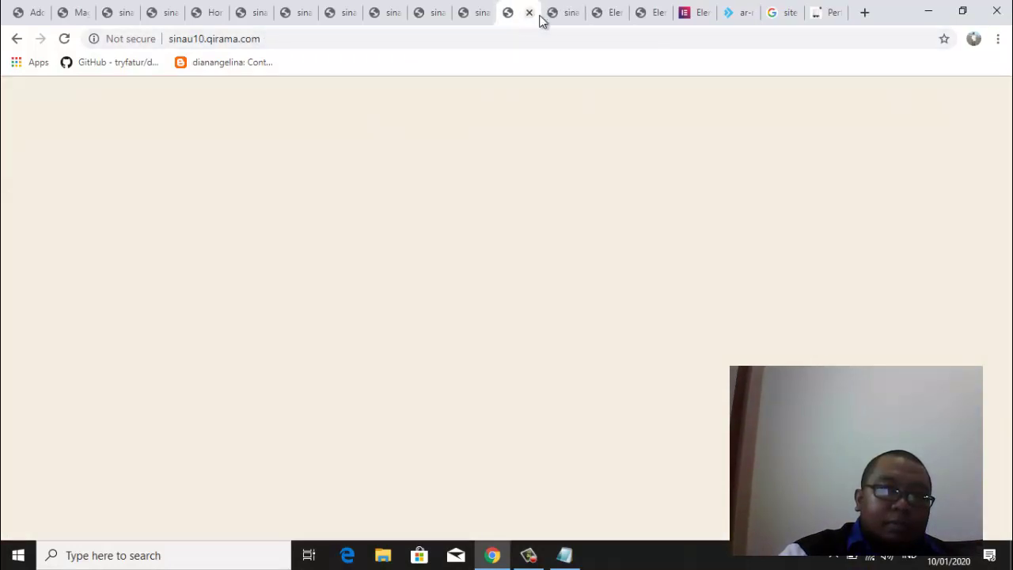
left_click(648, 14)
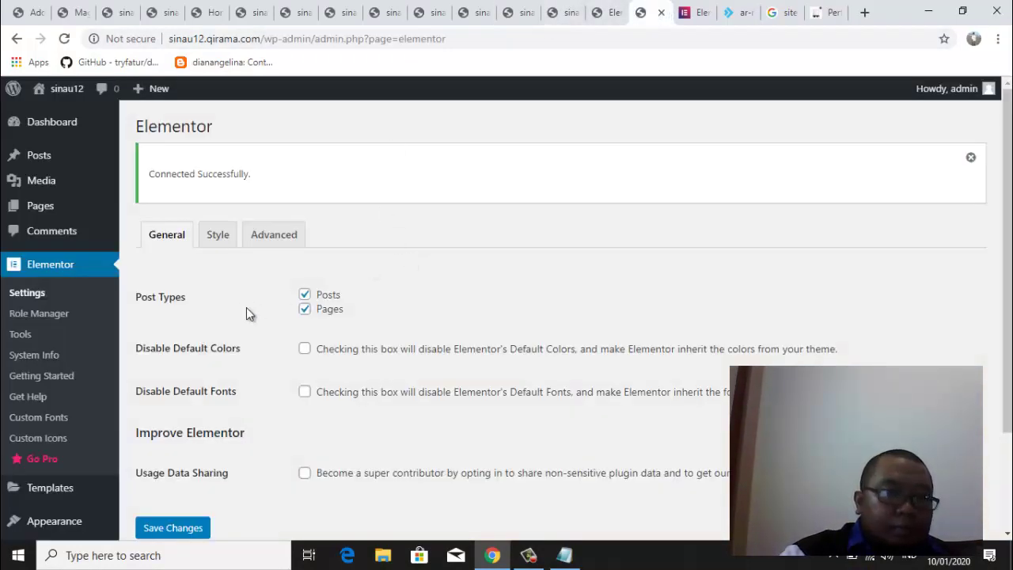
left_click(19, 334)
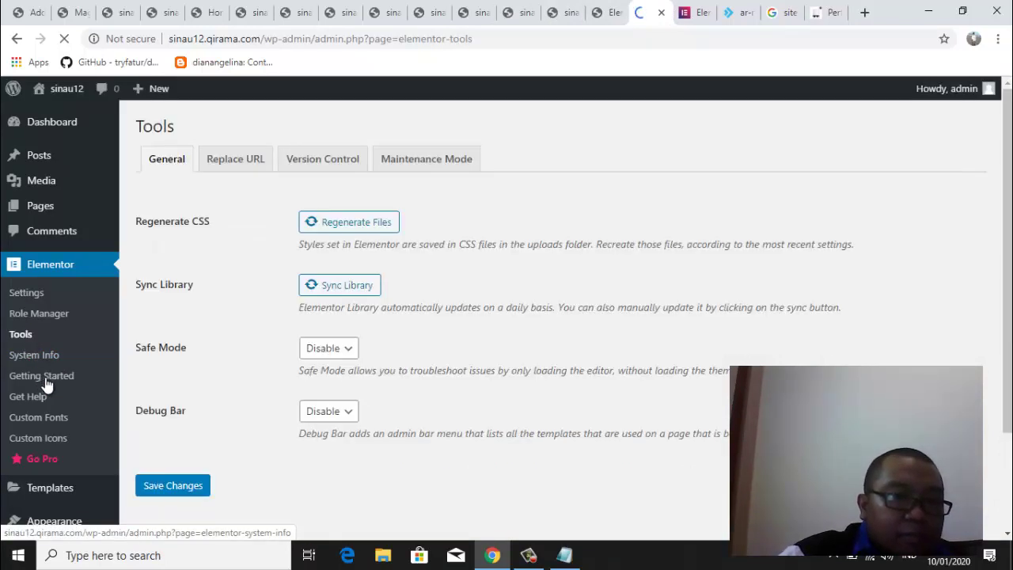
left_click(45, 383)
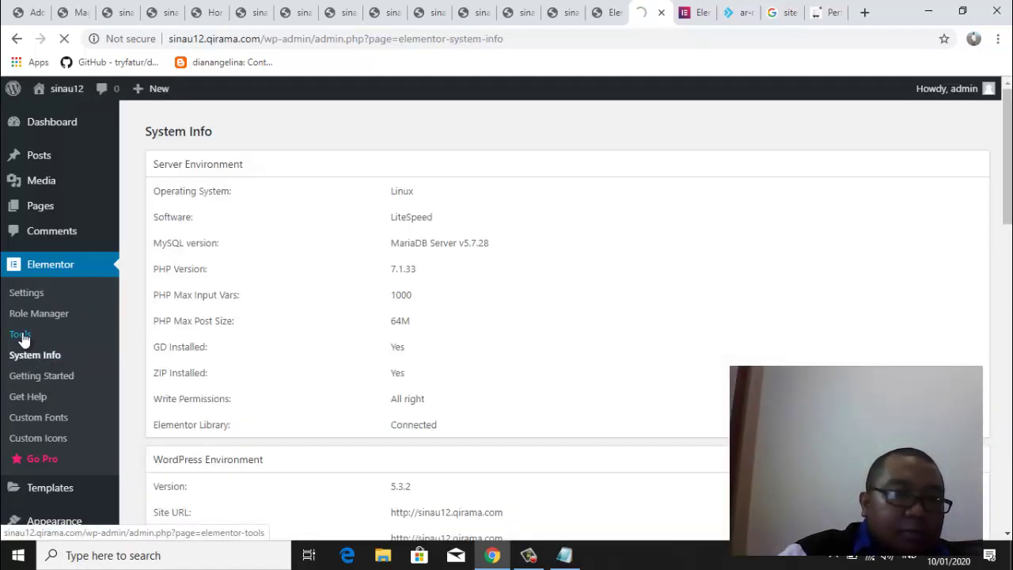
left_click(21, 336)
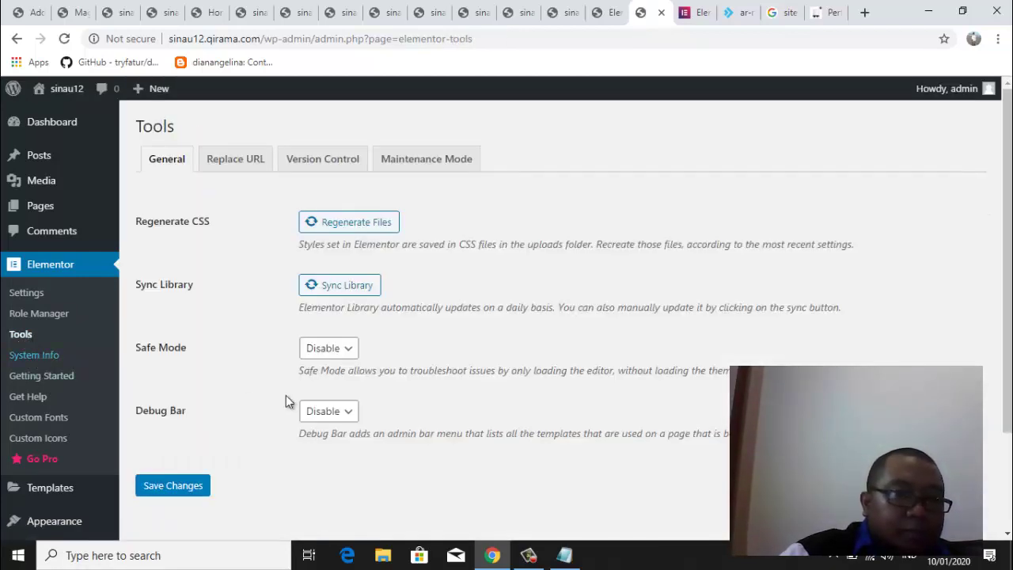
Sync the template library, regenerate the CSS files, save, and return to the editor tab
left_click(354, 290)
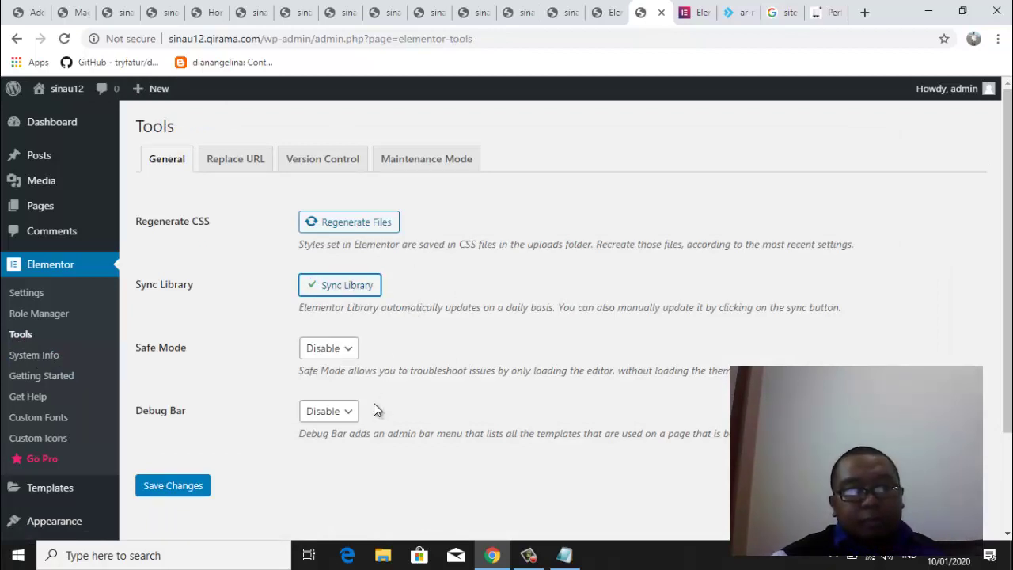
left_click(349, 223)
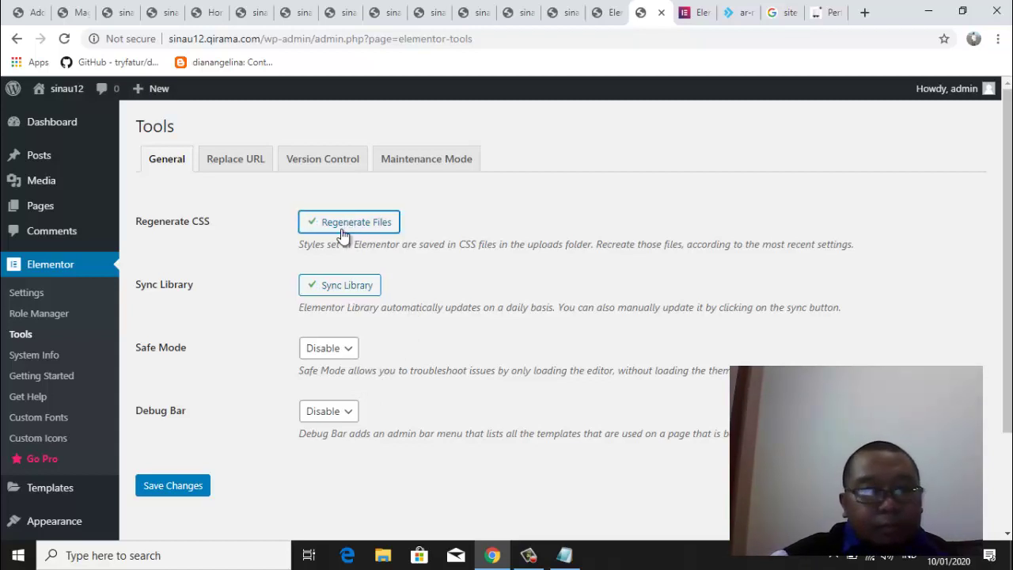
left_click(187, 492)
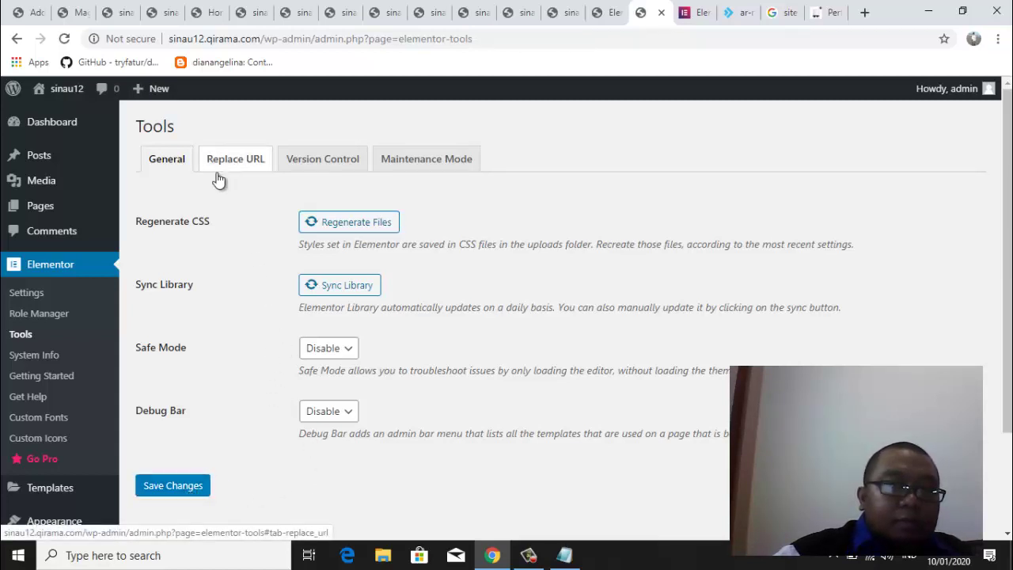
left_click(603, 9)
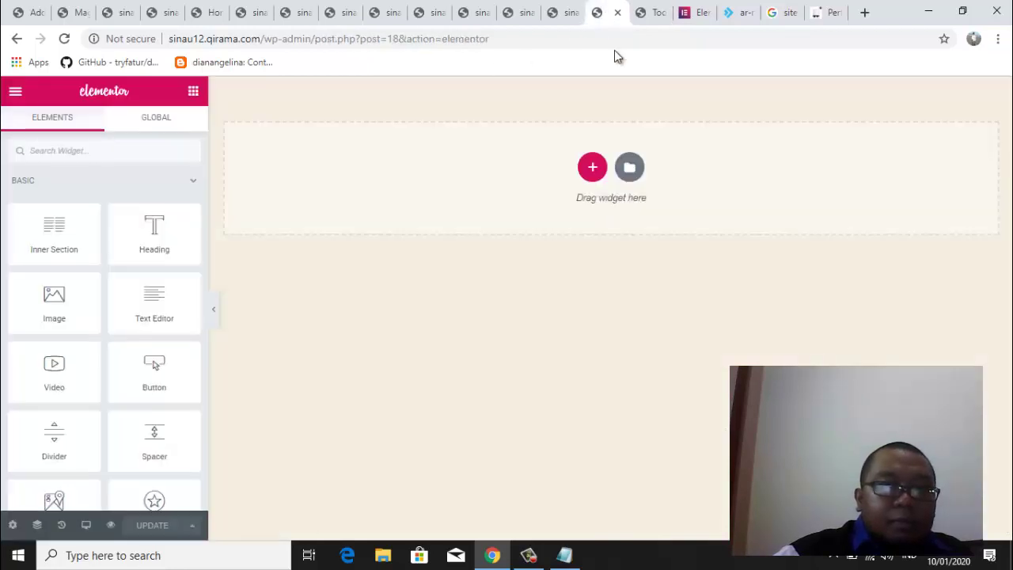
Reload the editor and try inserting Landing Page – Hotel, dismissing the resulting error
left_click(65, 40)
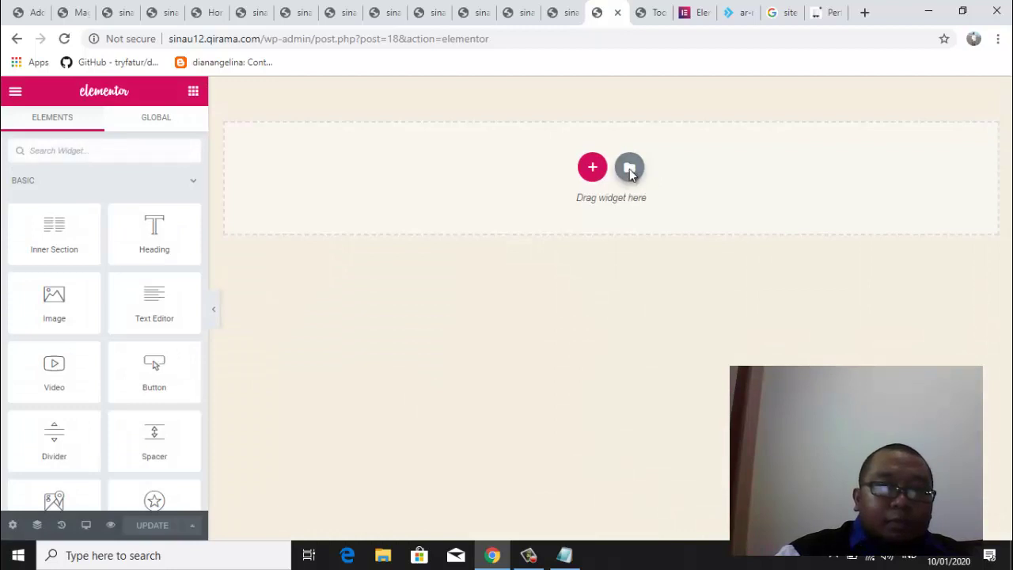
left_click(630, 169)
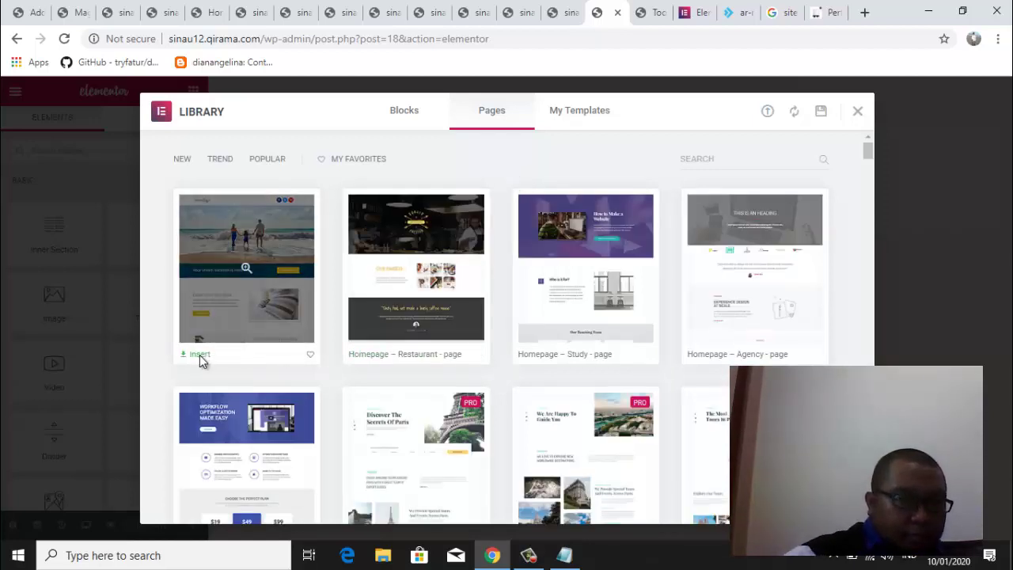
left_click(199, 354)
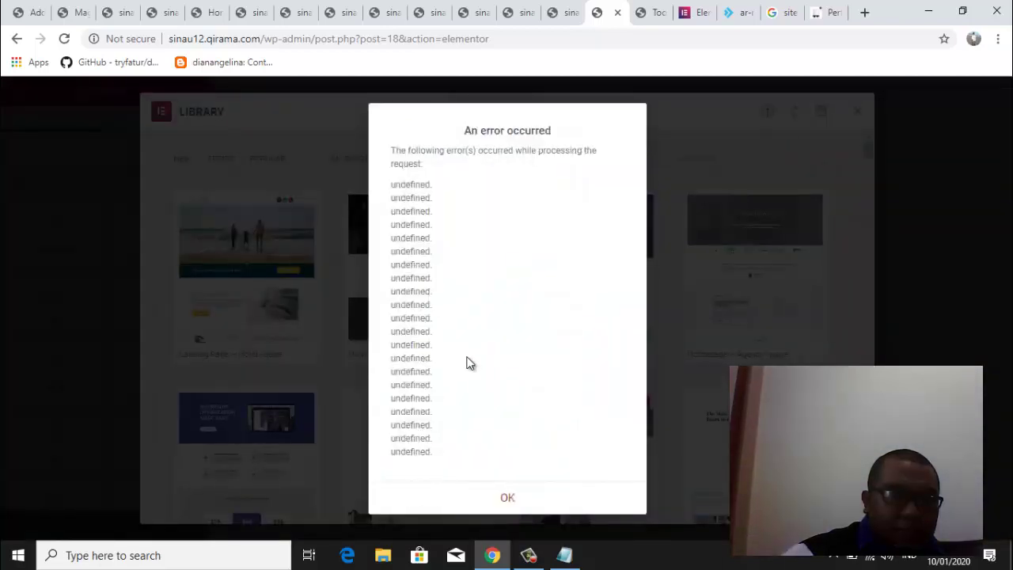
left_click(508, 501)
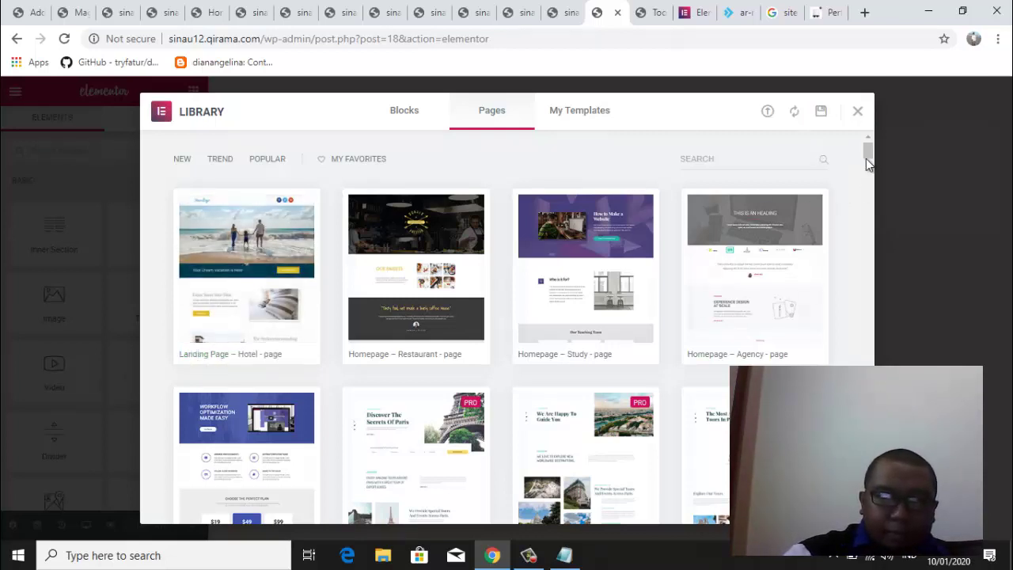
mouse_move(868, 152)
left_mouse_down()
mouse_move(869, 164)
mouse_move(866, 150)
left_mouse_up()
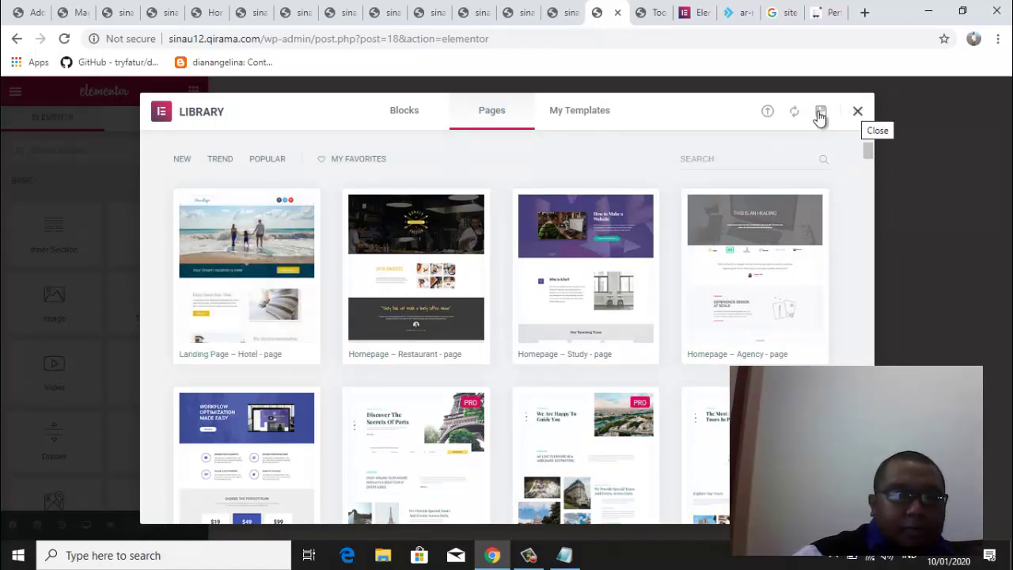
Check My Templates, then open the Magetan SMART site's dashboard
left_click(586, 113)
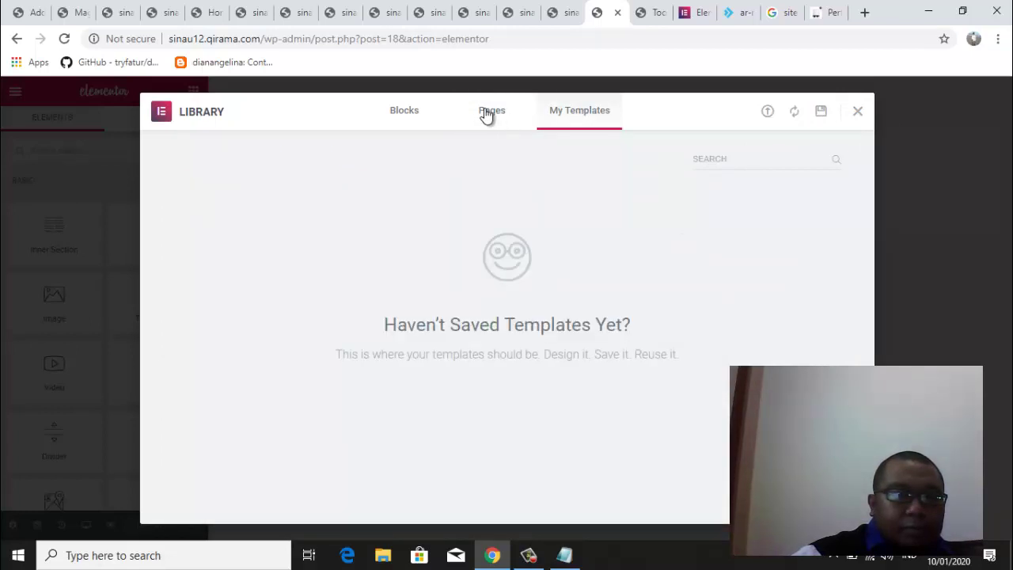
left_click(80, 14)
mouse_move(98, 96)
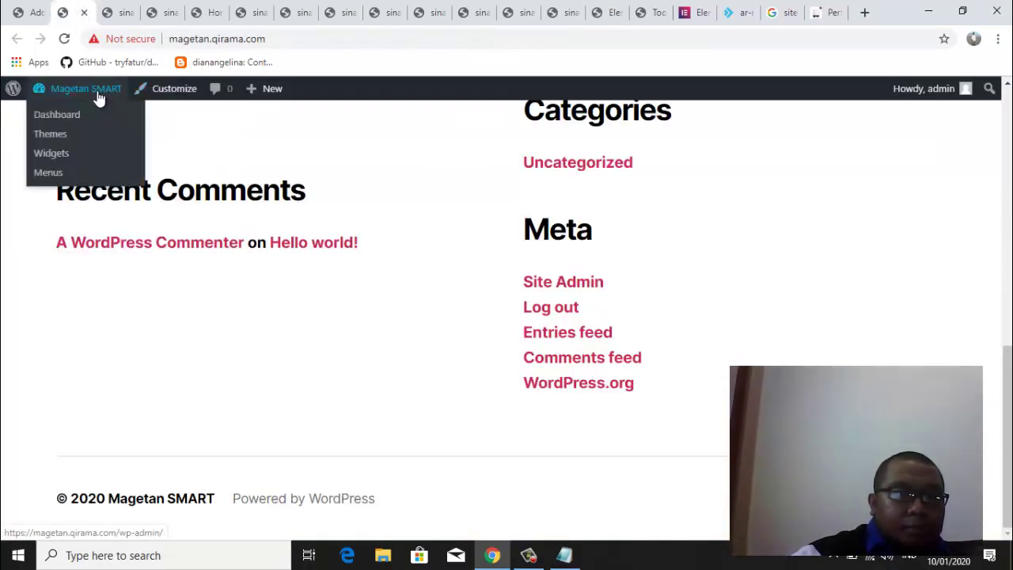
left_click(56, 123)
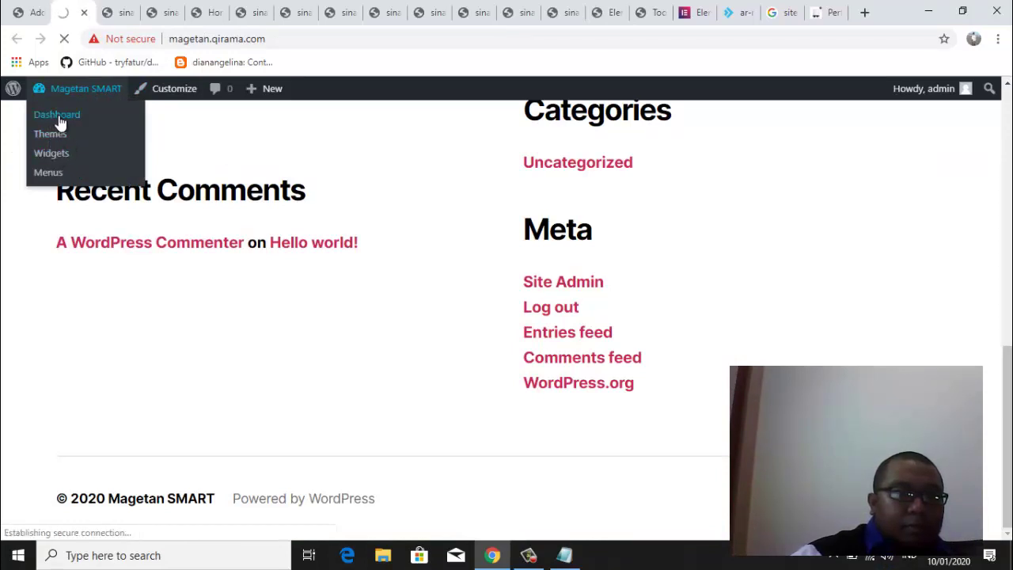
Return to the sinau12 Elementor Tools page and open the Role Manager
left_click(29, 14)
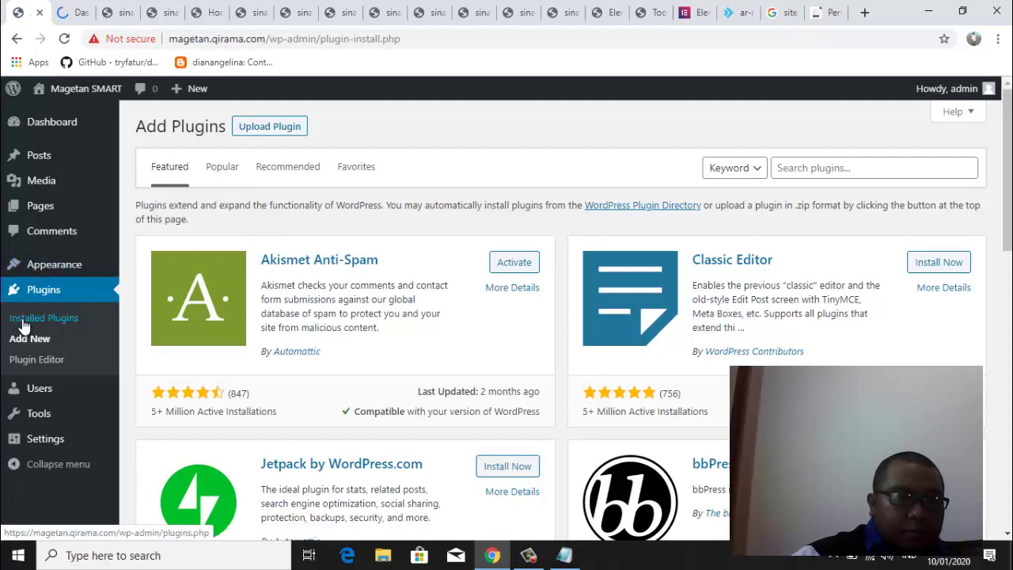
left_click(75, 16)
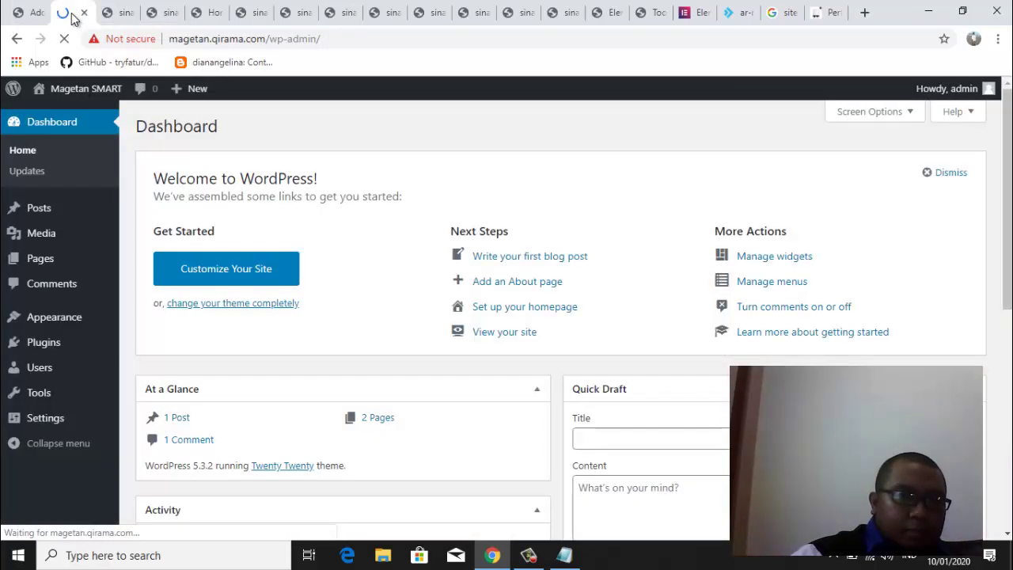
left_click(696, 13)
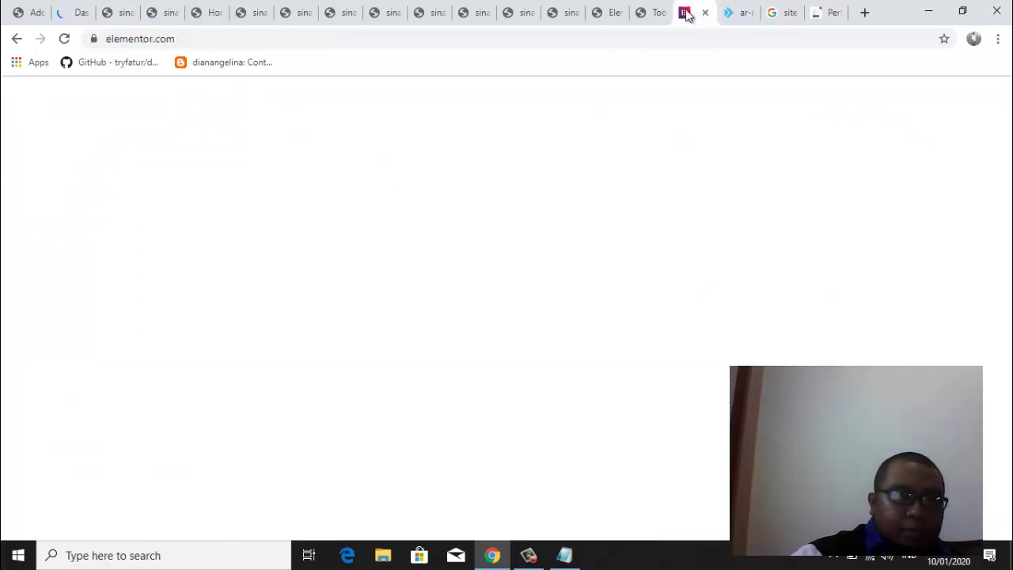
left_click(642, 13)
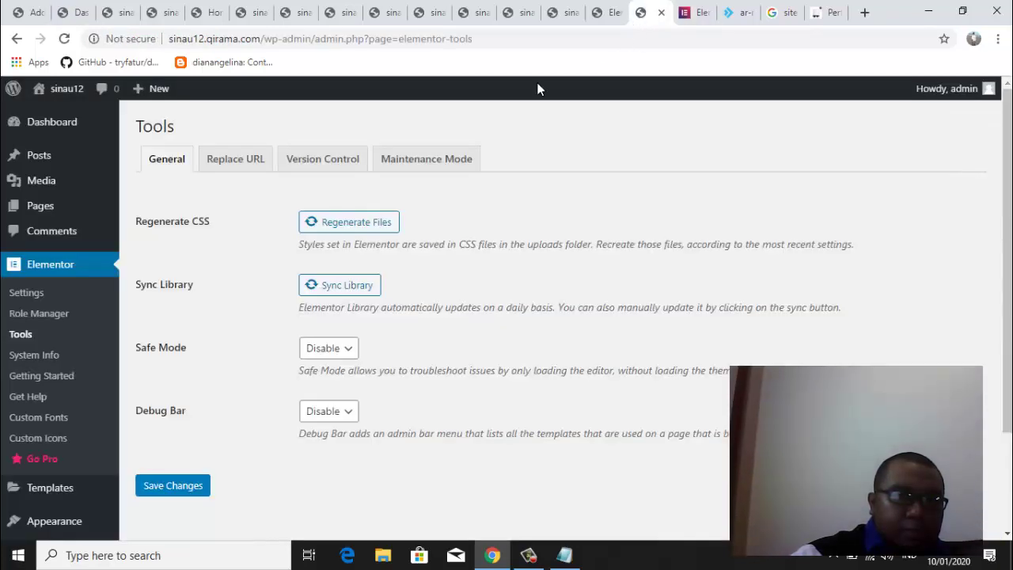
left_click(40, 317)
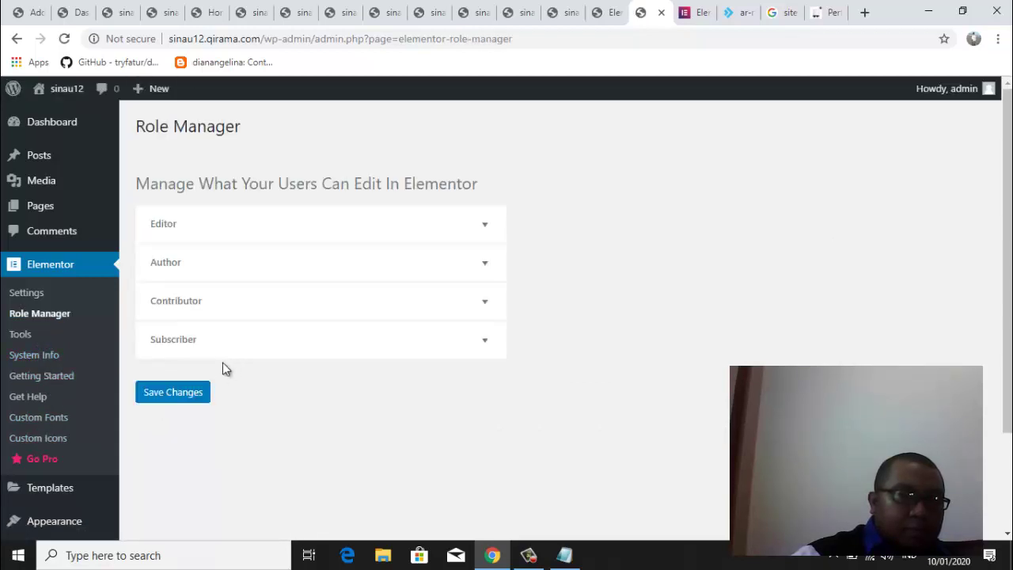
Open Elementor's general Settings page for the sinau12 site
left_click(36, 293)
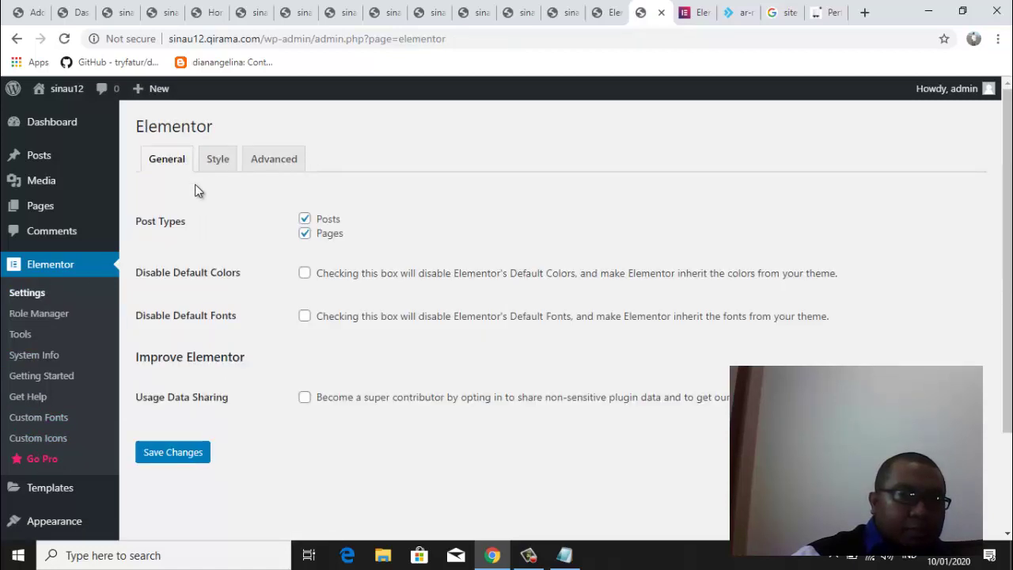
Activate Elementor from the Popular plugins list on the Magetan SMART site
left_click(21, 13)
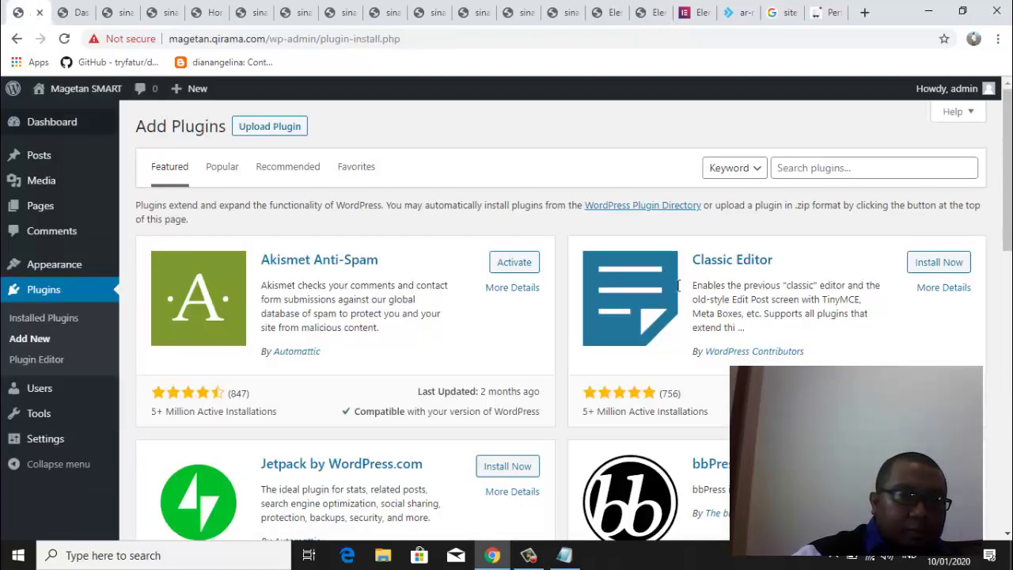
mouse_move(1009, 227)
left_mouse_down()
mouse_move(1010, 345)
mouse_move(1005, 153)
left_mouse_up()
left_click(222, 168)
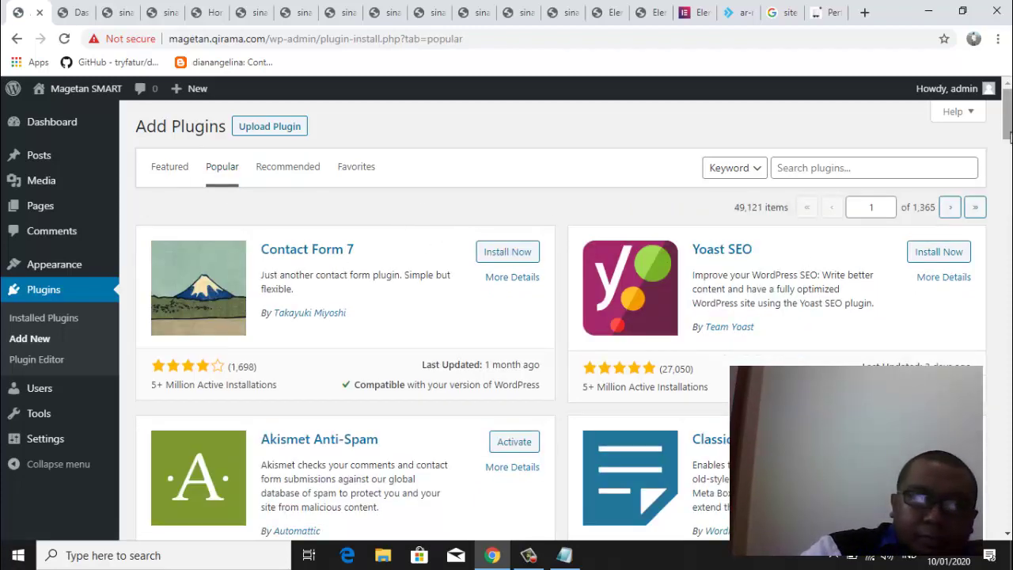
left_click_drag(1010, 137, 1011, 200)
left_click(946, 271)
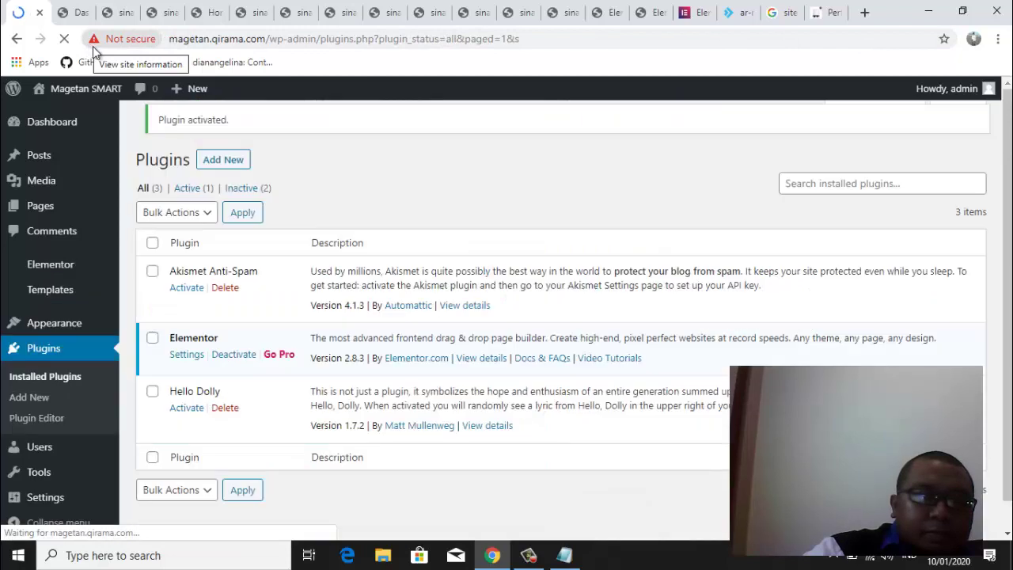
mouse_move(57, 274)
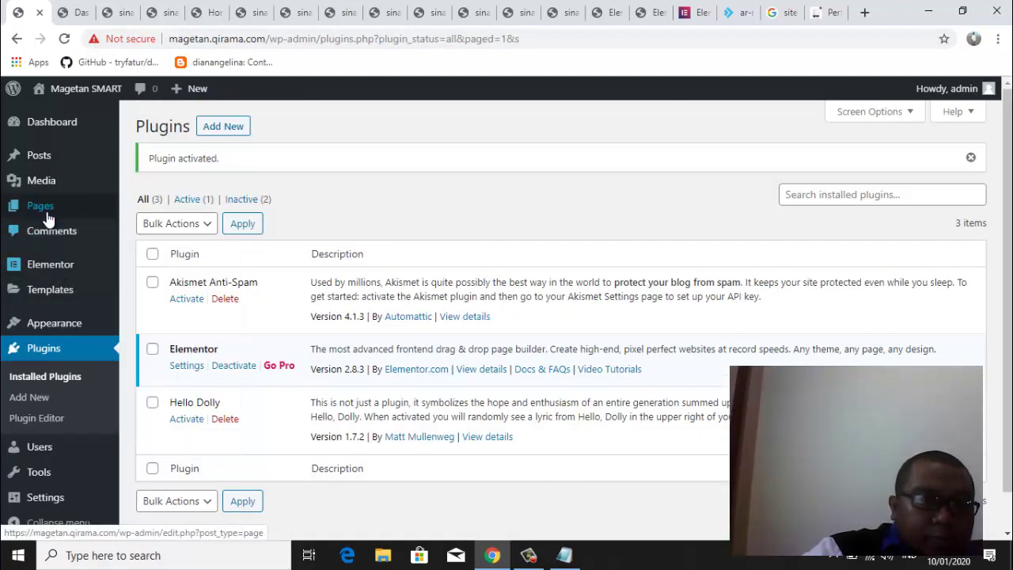
Edit the Home page with Elementor from the All Pages list
mouse_move(48, 209)
left_click(149, 208)
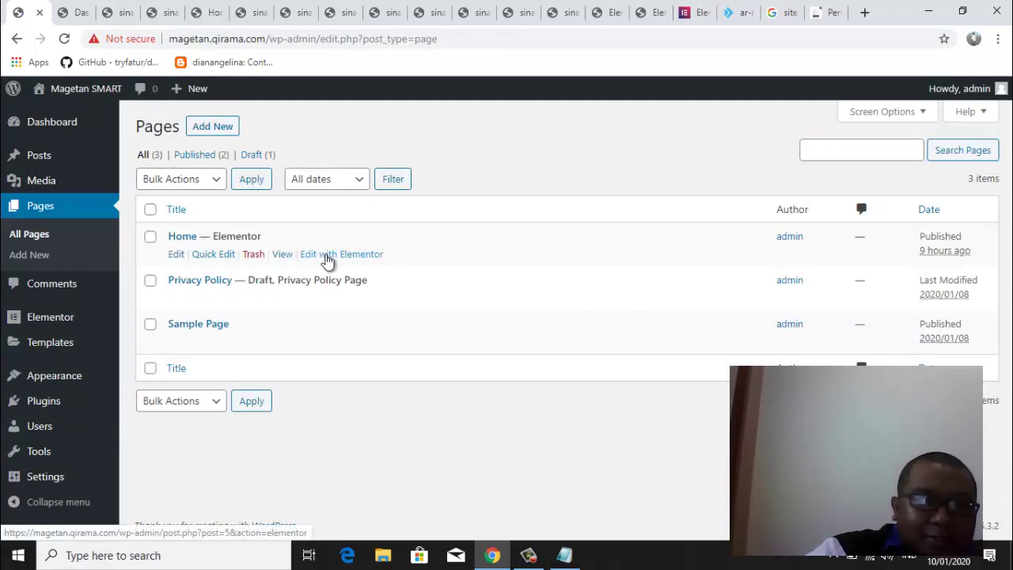
left_click(328, 255)
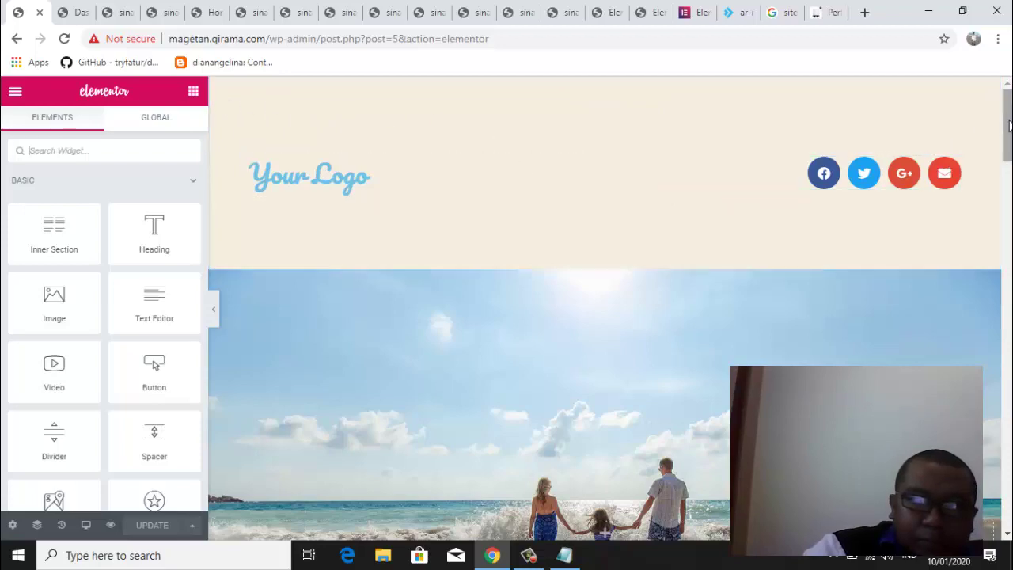
Insert the Homepage – Restaurant template into the empty section at the page bottom
left_click(1010, 272)
scroll(1010, 271, "down", 15)
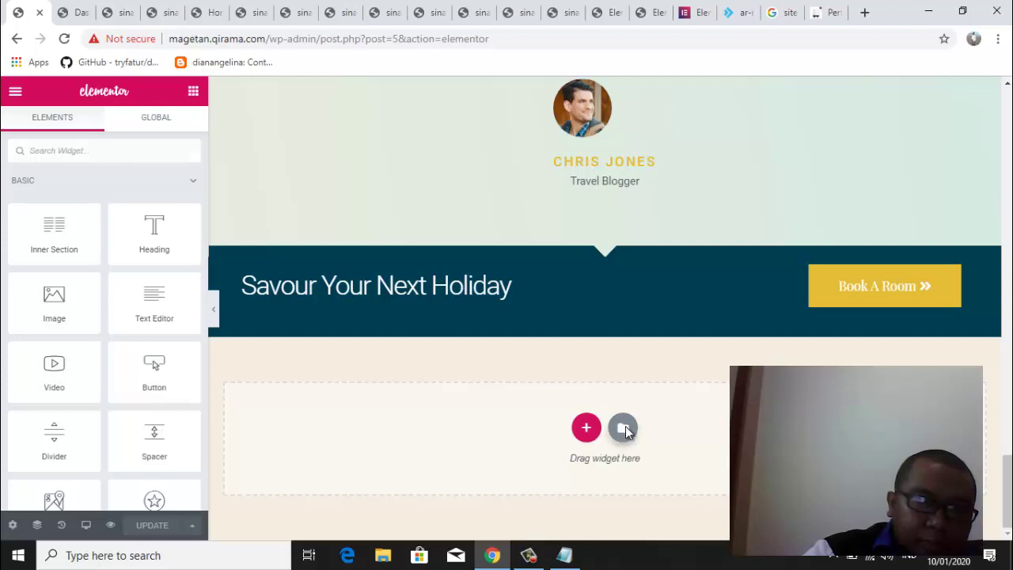
left_click(623, 428)
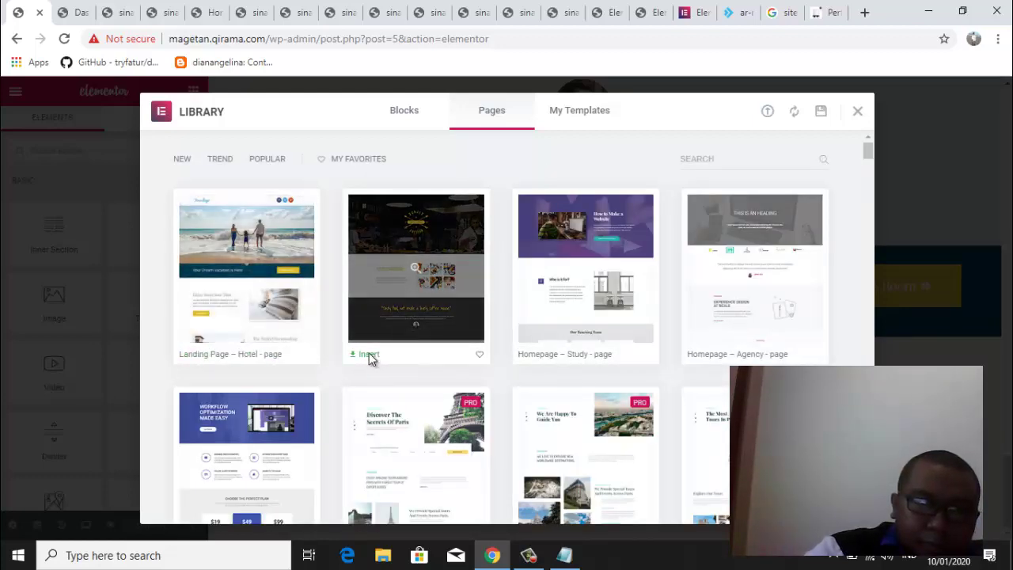
left_click(369, 355)
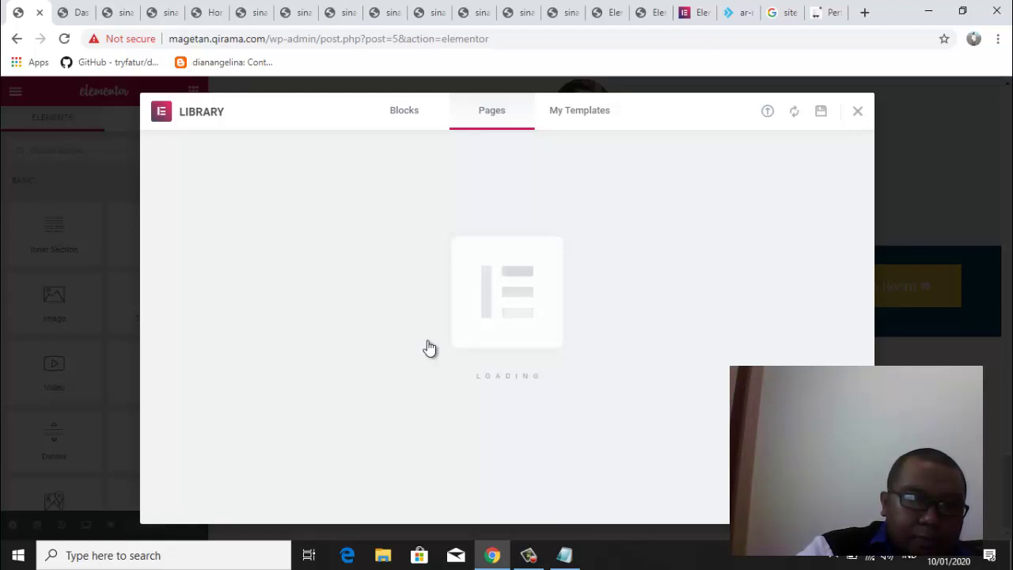
left_click(369, 355)
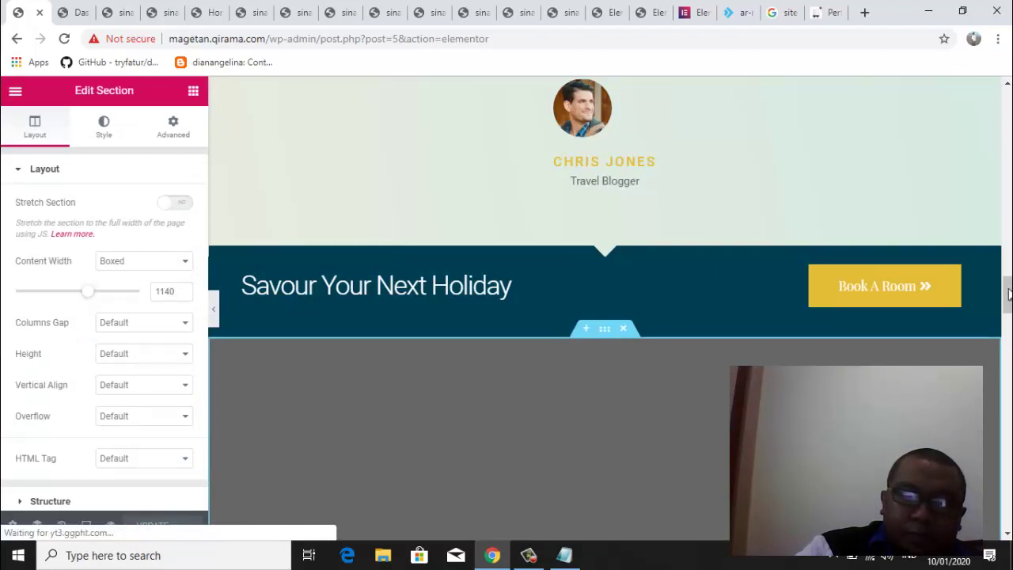
scroll(1007, 301, "up", 3)
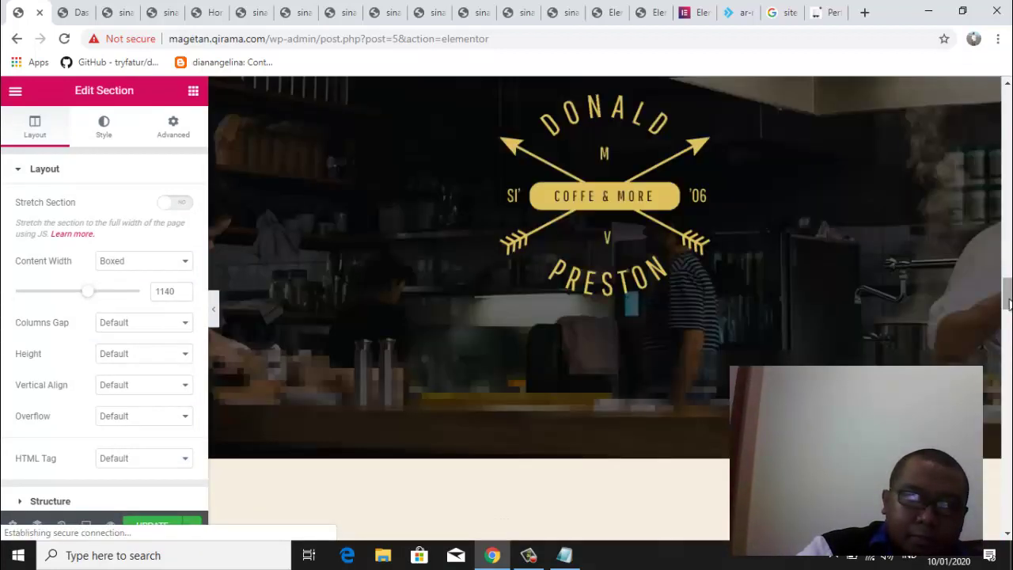
scroll(1008, 261, "up", 10)
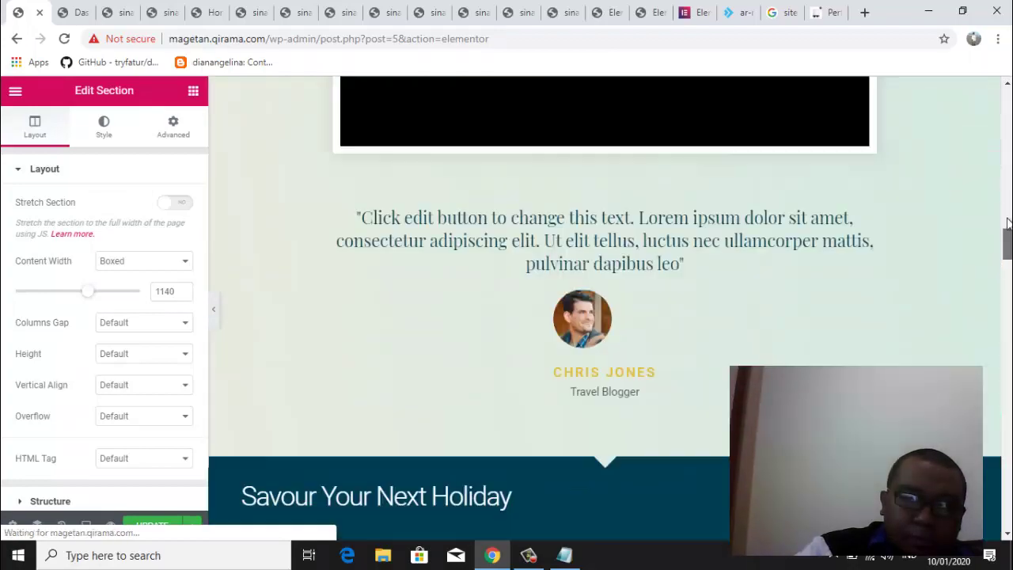
scroll(1007, 262, "down", 6)
scroll(605, 309, "down", 15)
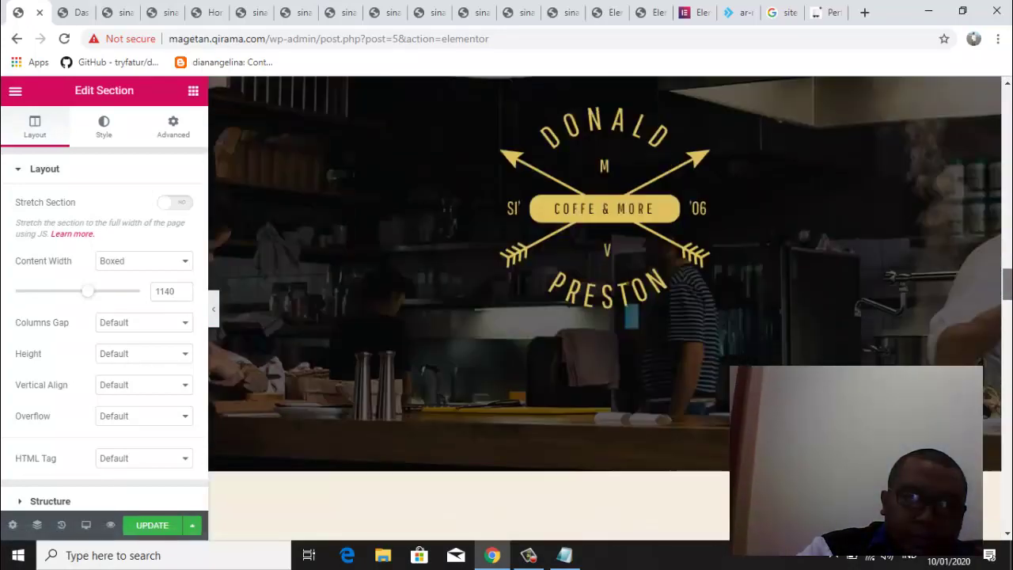
scroll(605, 309, "down", 15)
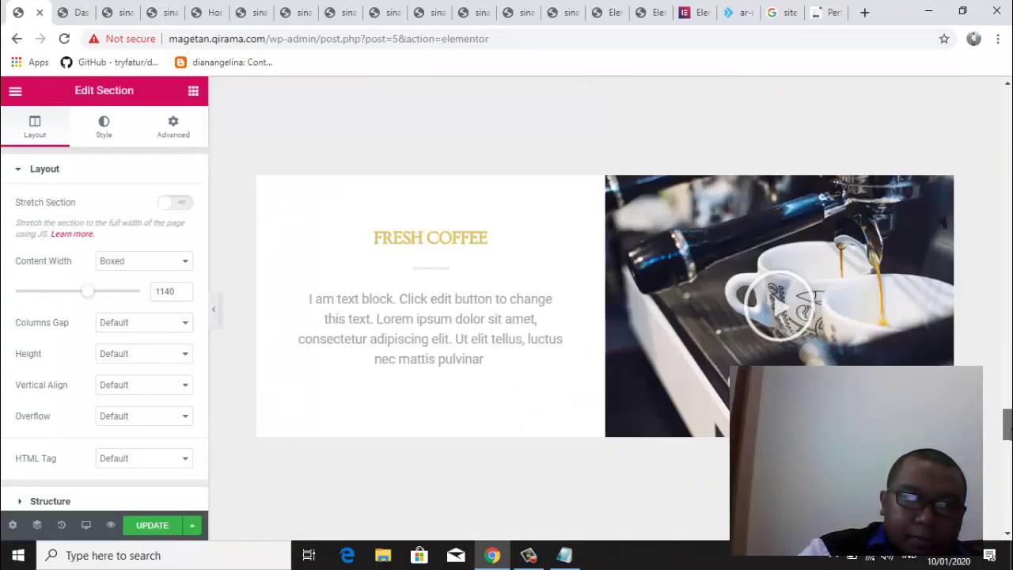
scroll(606, 309, "down", 10)
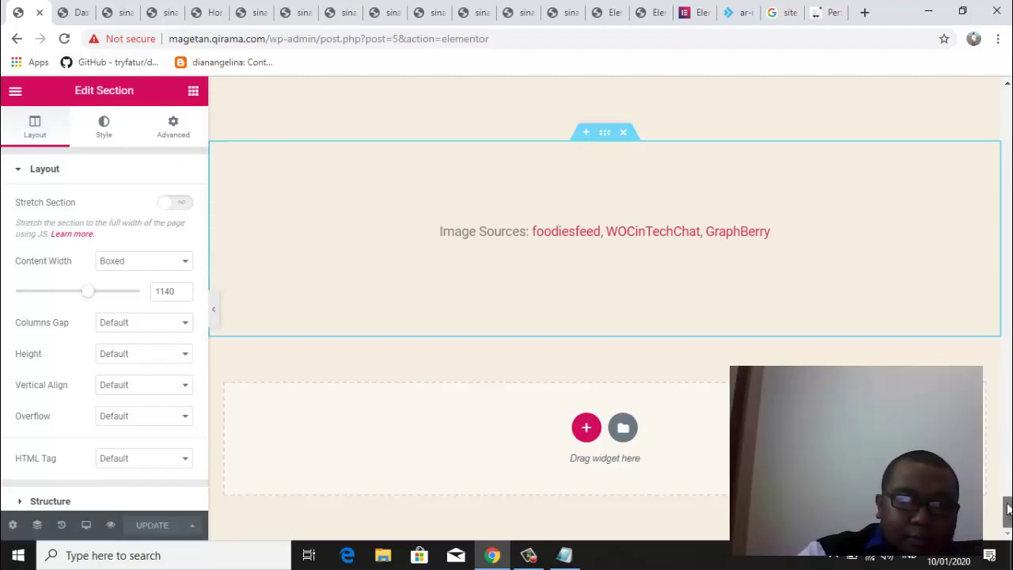
mouse_move(1009, 509)
left_mouse_down()
mouse_move(1008, 105)
mouse_move(1008, 526)
left_mouse_up()
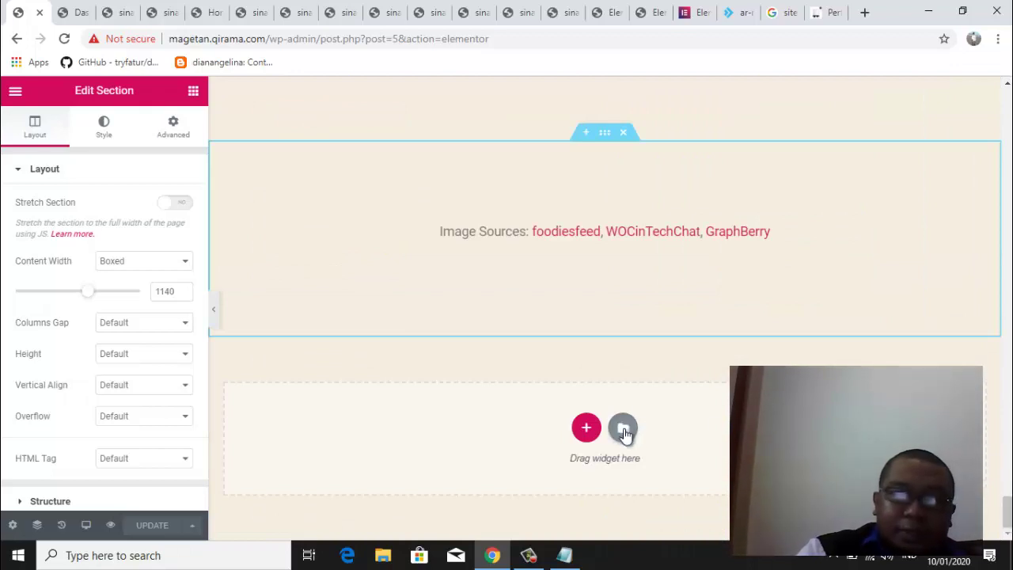
Insert the Homepage – Study template from the library's Pages tab, then close the library
left_click(623, 429)
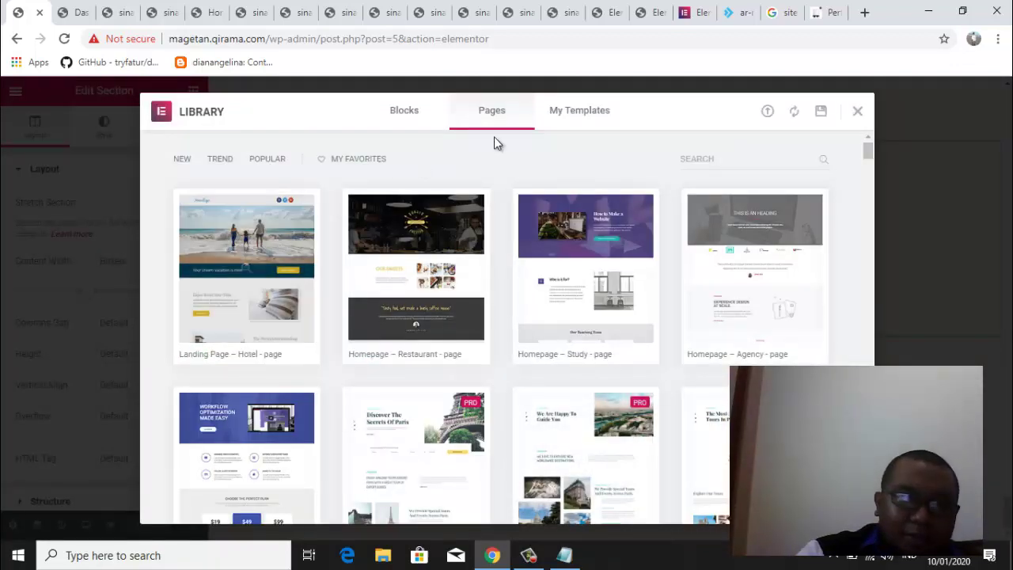
left_click(860, 114)
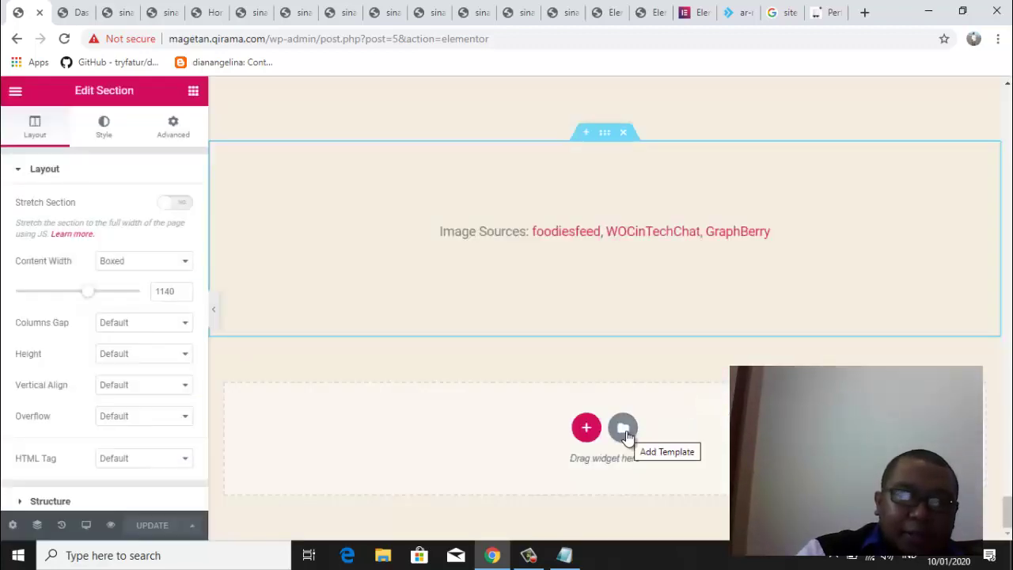
left_click(624, 429)
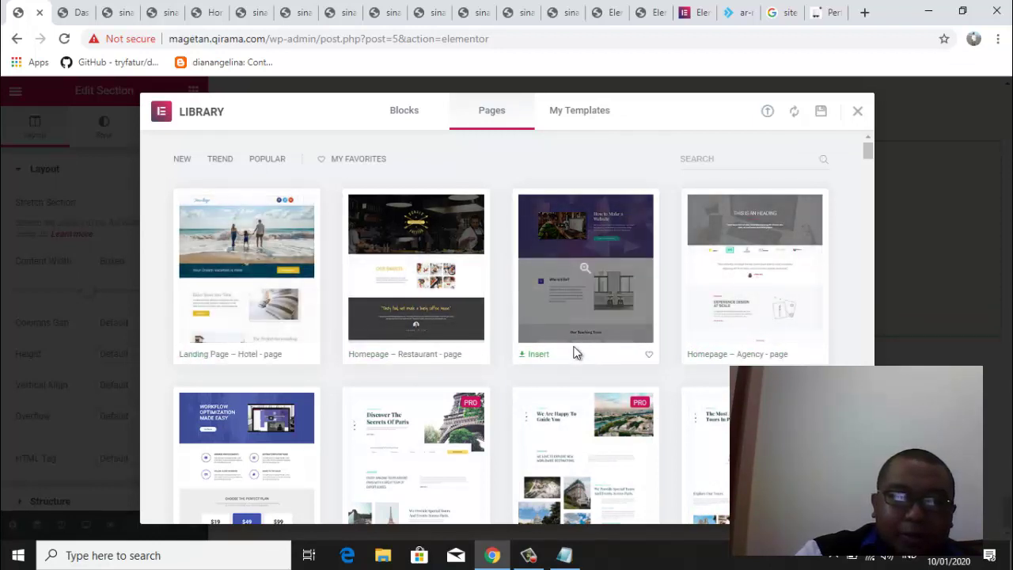
left_click(537, 355)
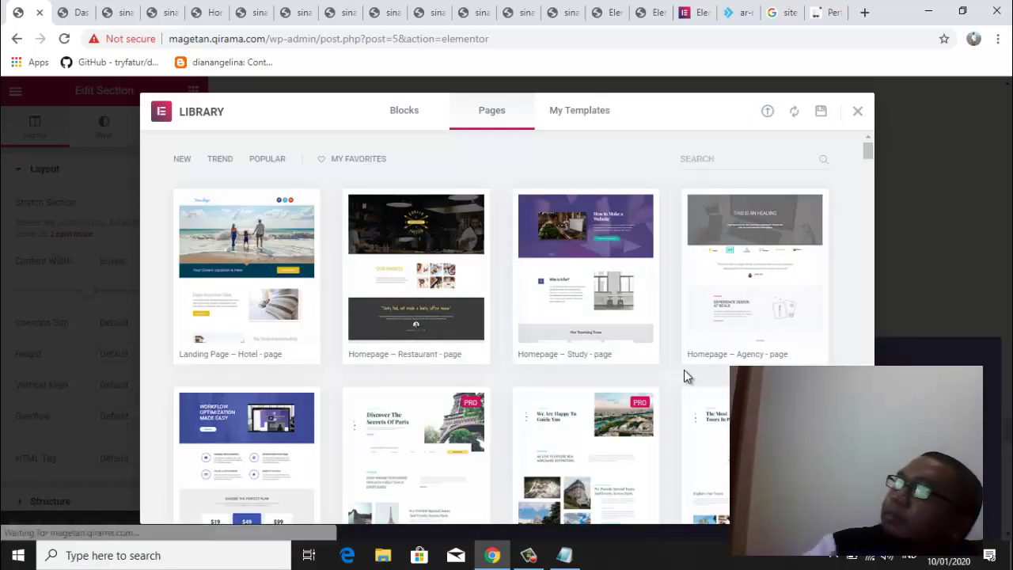
key("Escape")
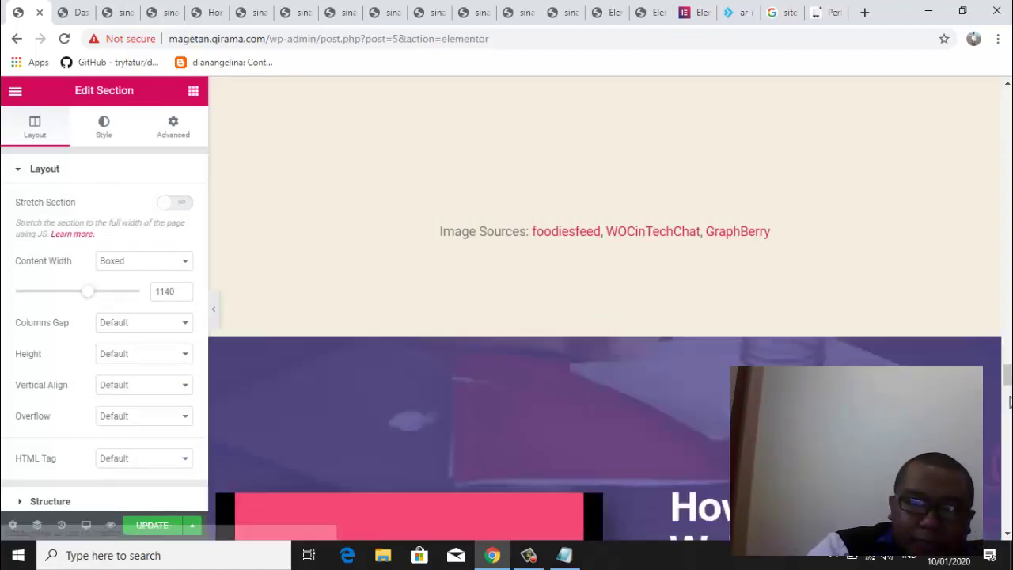
Review the inserted How to Make a Website section and save the page with Update
scroll(1008, 382, "down", 5)
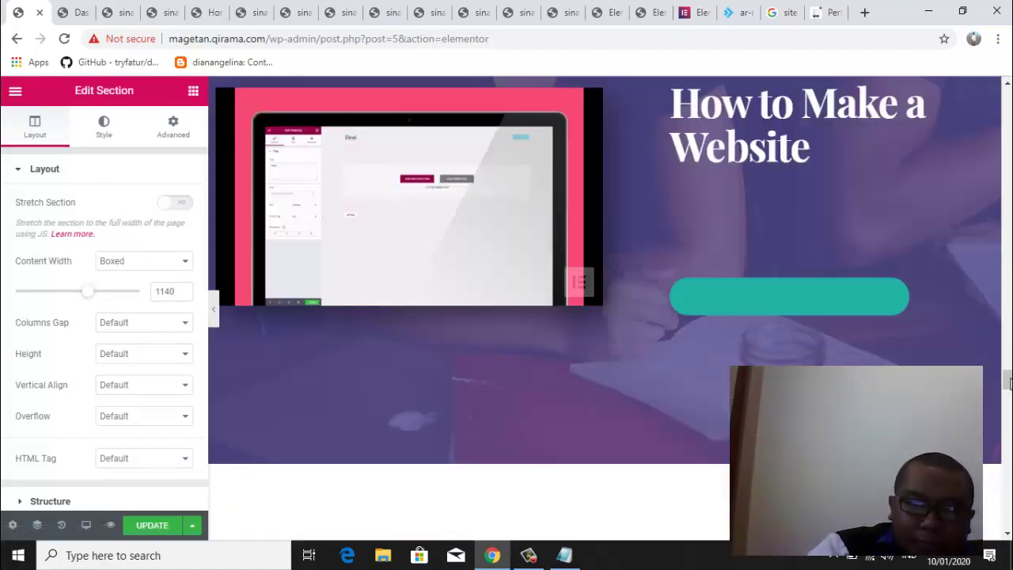
scroll(1008, 368, "up", 4)
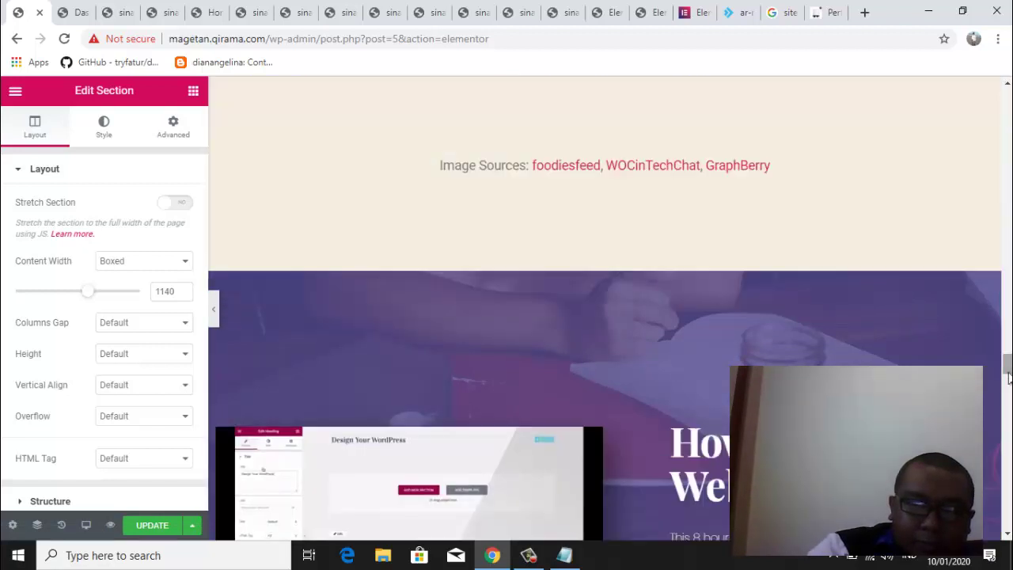
mouse_move(1008, 373)
left_mouse_down()
mouse_move(1007, 516)
mouse_move(1008, 379)
left_mouse_up()
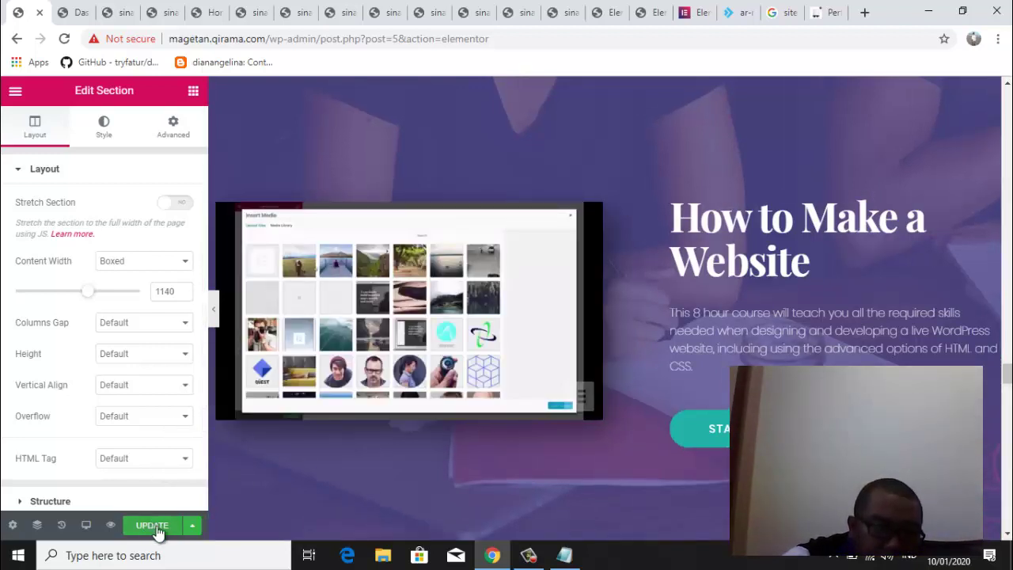
left_click(154, 527)
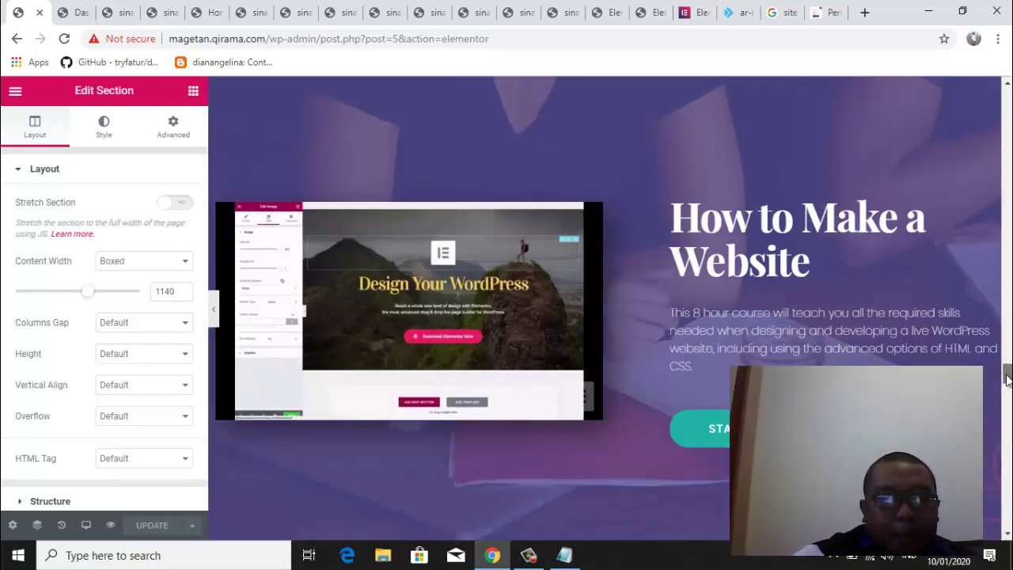
left_click_drag(1008, 379, 1007, 372)
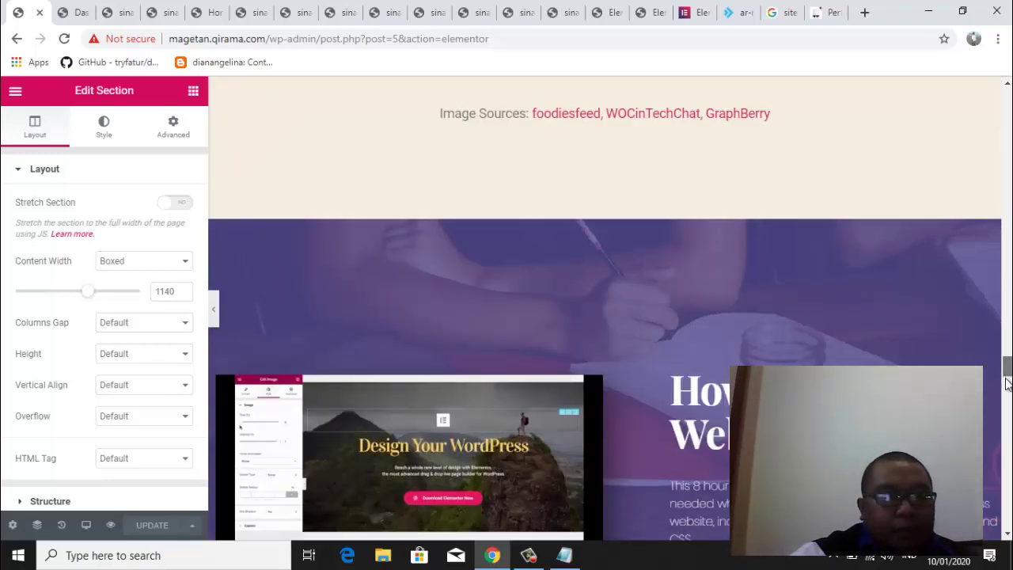
scroll(1007, 381, "down", 5)
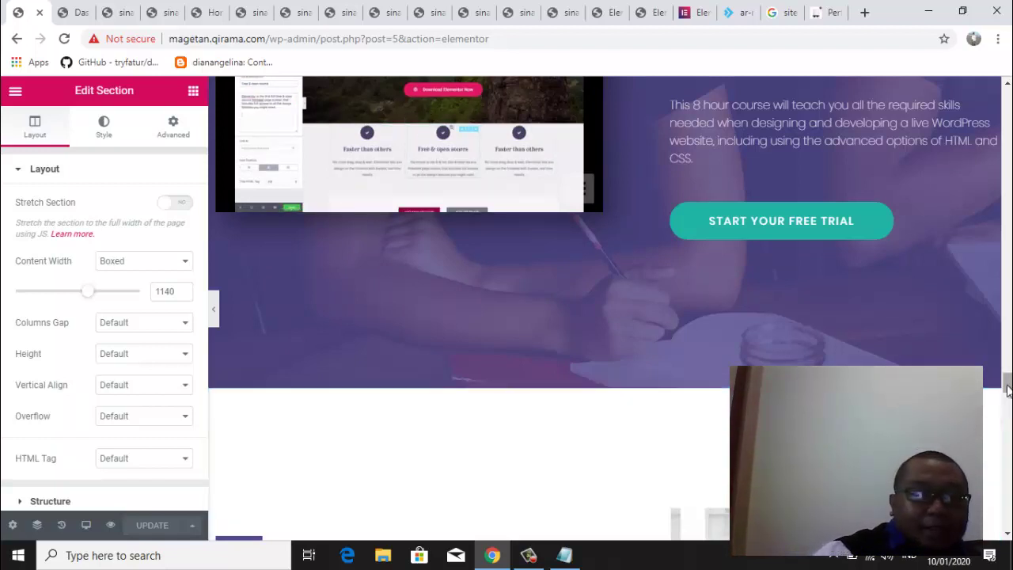
left_click_drag(1007, 388, 1008, 392)
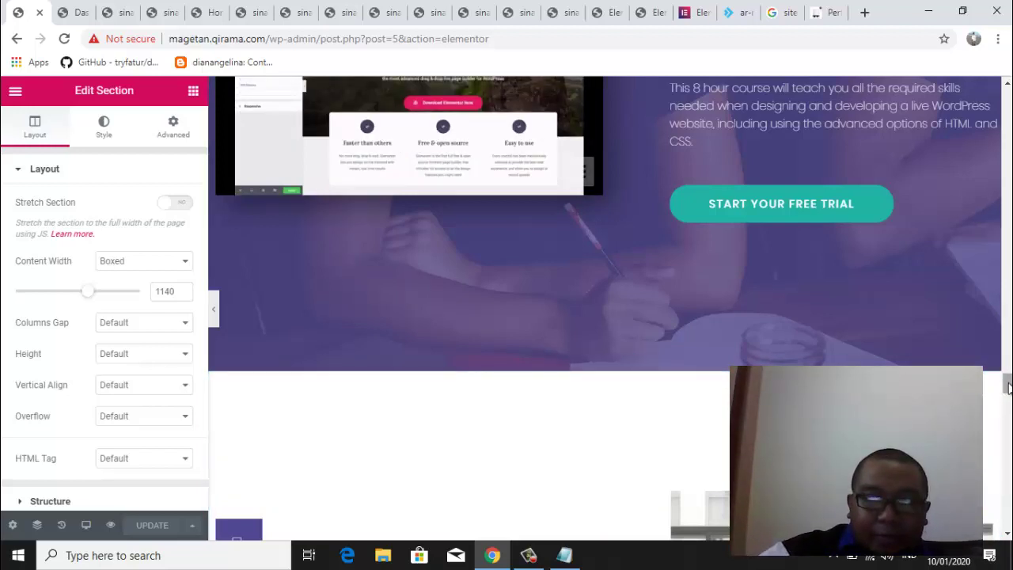
left_click_drag(1007, 384, 1007, 99)
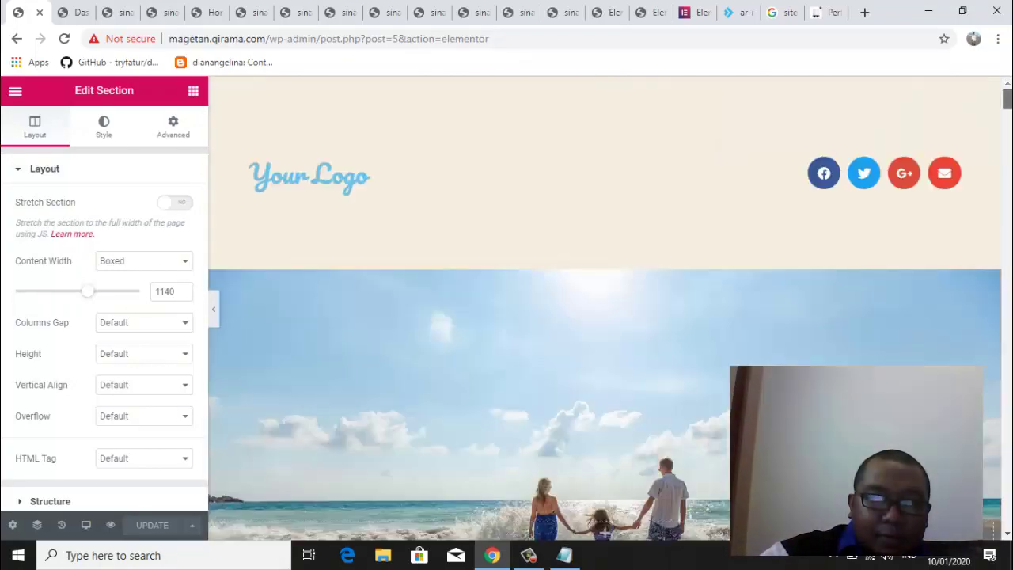
scroll(1009, 108, "down", 3)
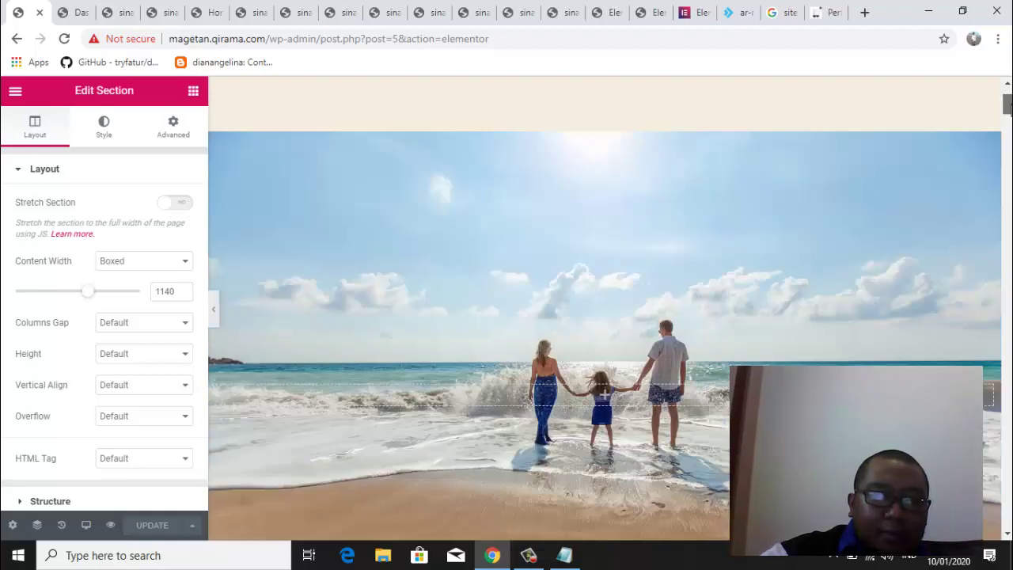
scroll(1009, 108, "up", 3)
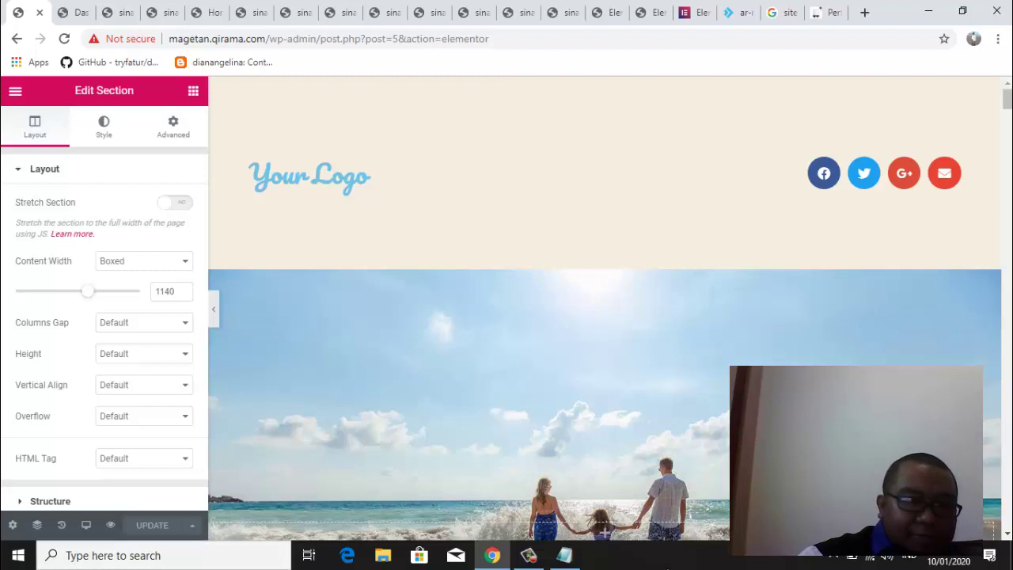
left_click(682, 562)
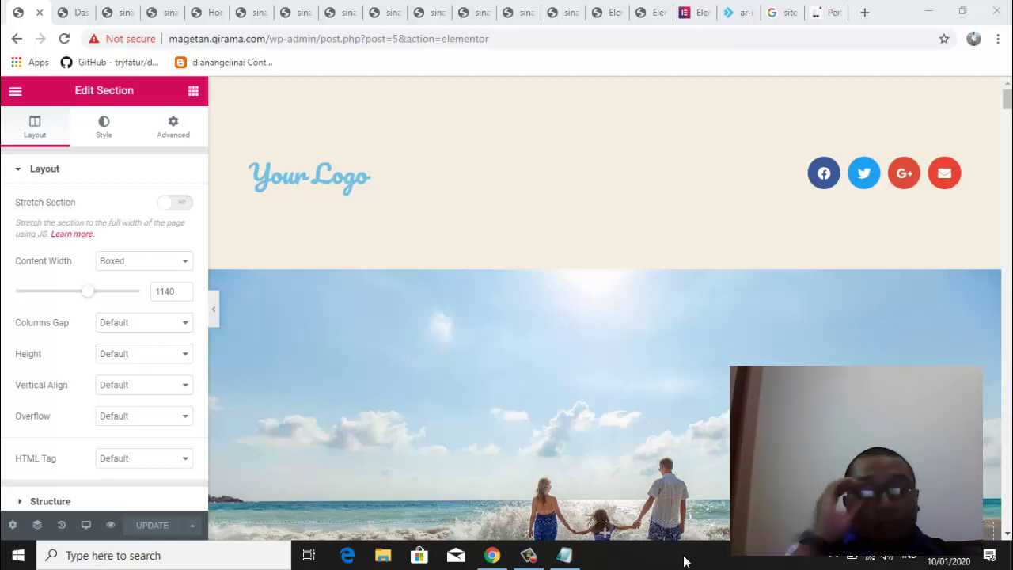
Search Google for 'produk magetan' in a new tab and scroll through the results
left_click(864, 15)
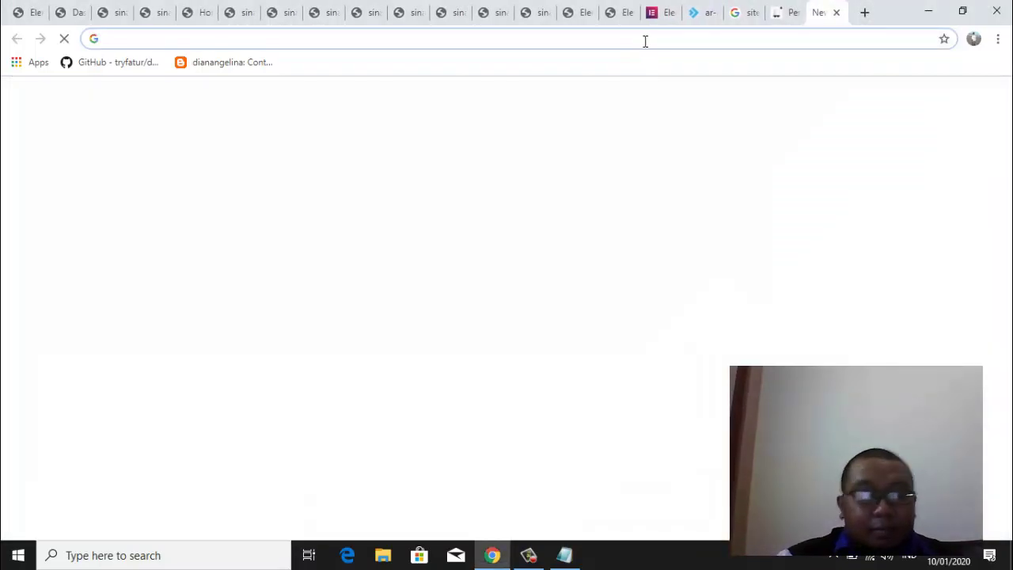
type("produ")
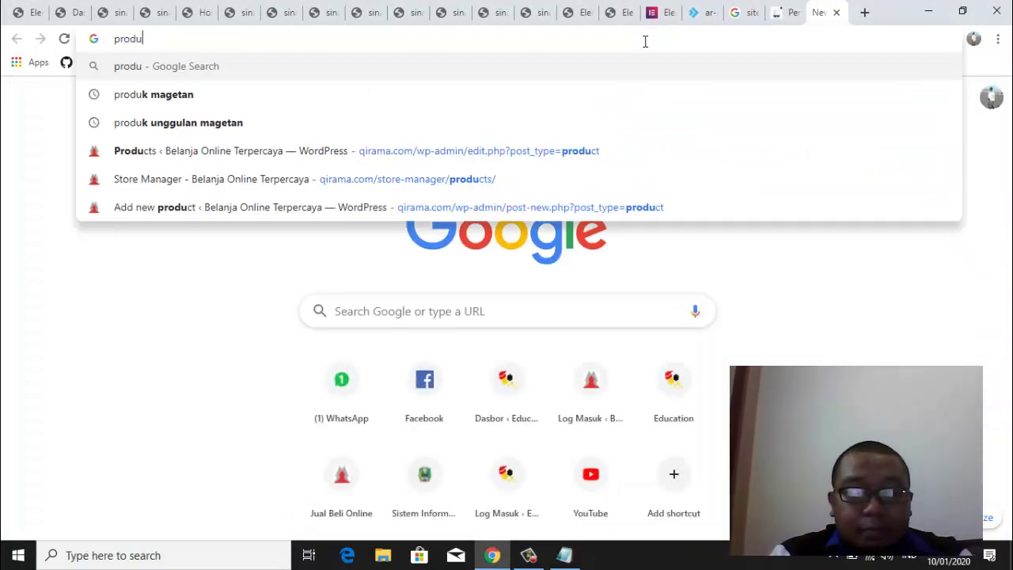
type("k magetan")
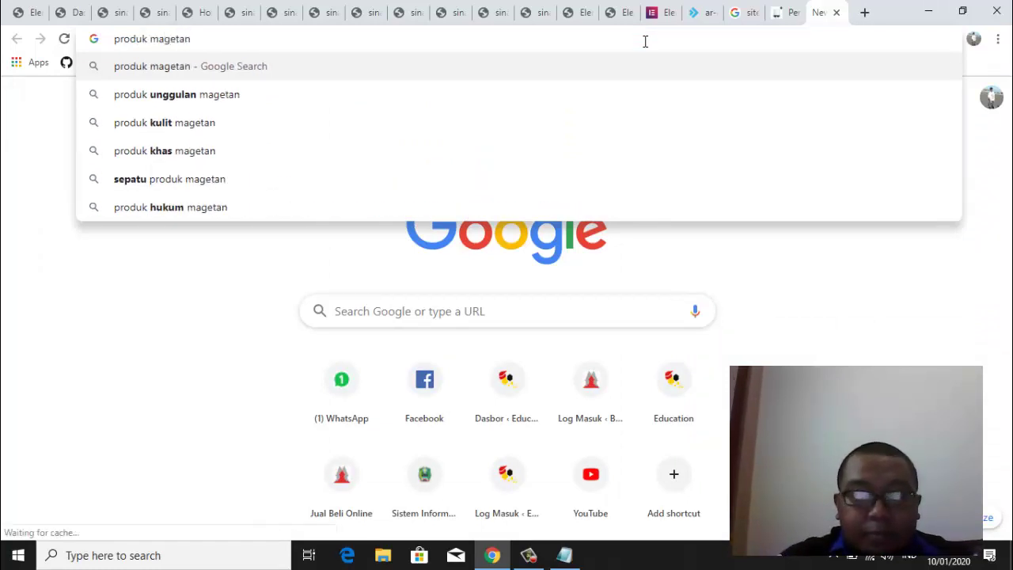
key("Return")
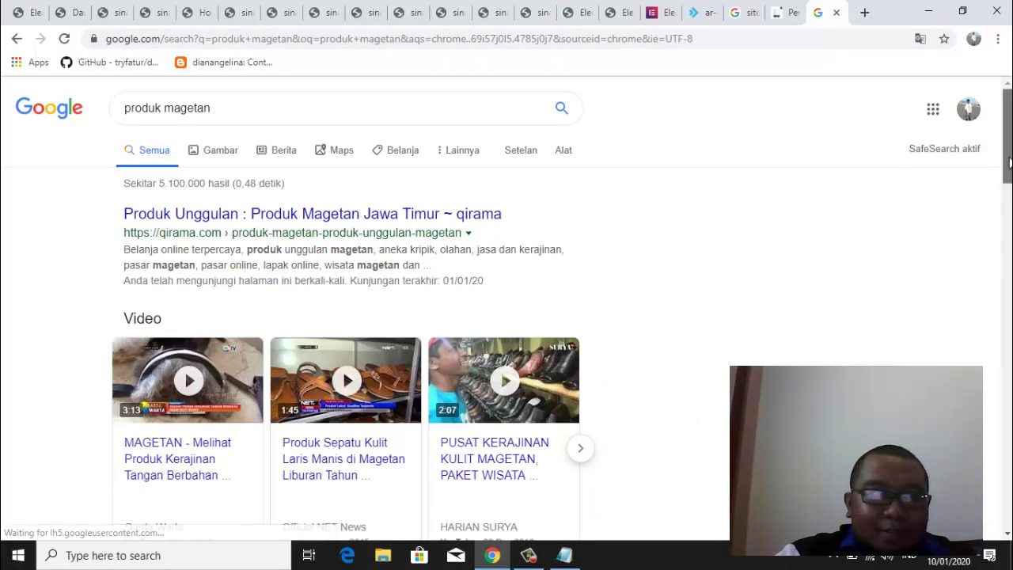
left_click_drag(1009, 162, 1009, 499)
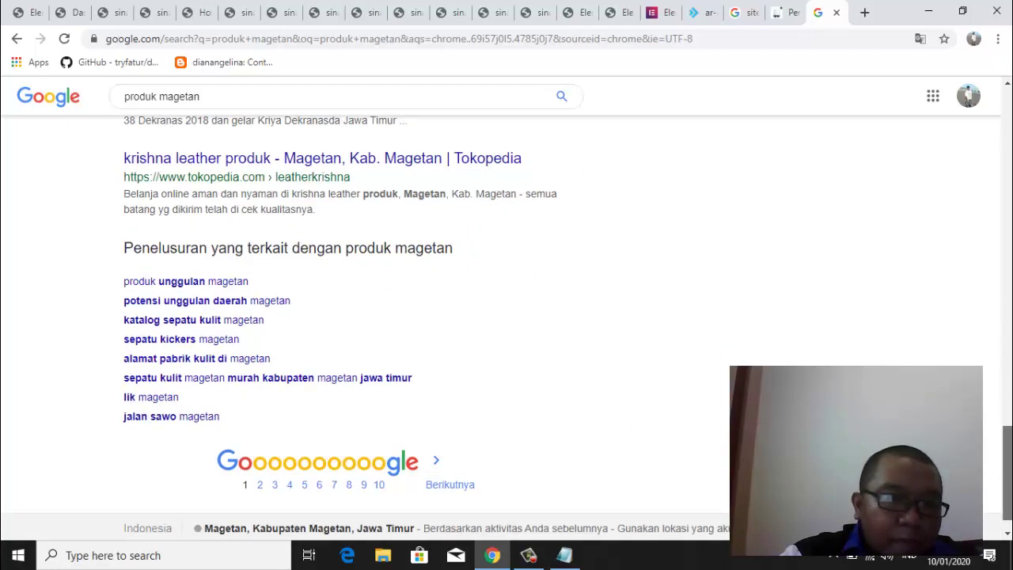
left_click_drag(1008, 499, 1008, 161)
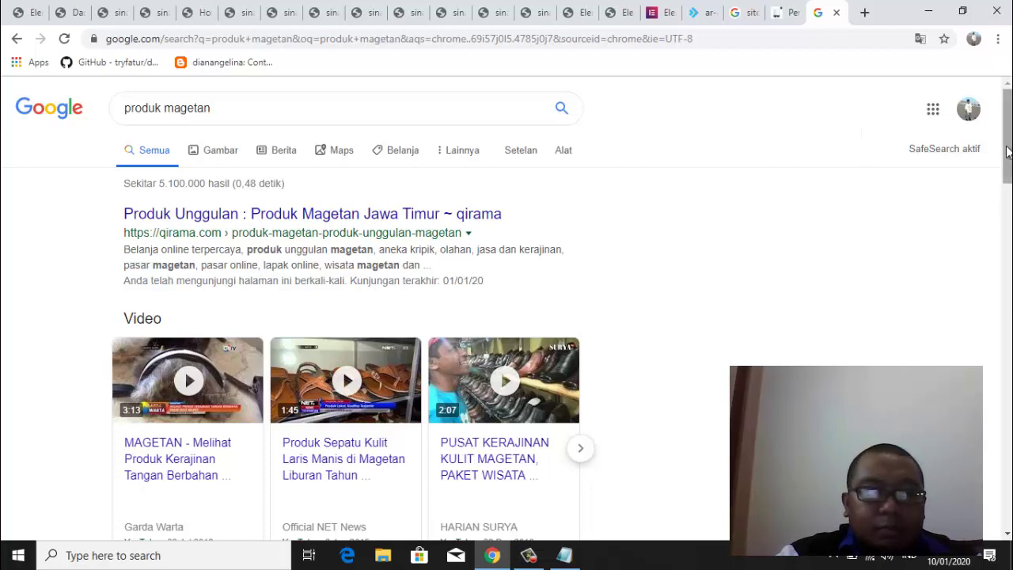
Change the query to 'wisata magetan' and run the search
double_click(140, 107)
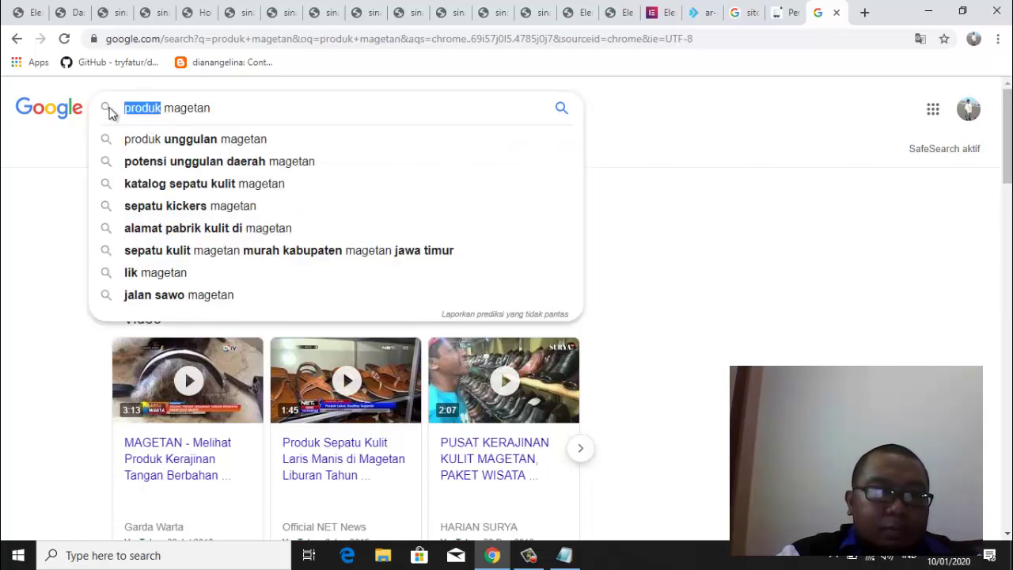
type("wisata")
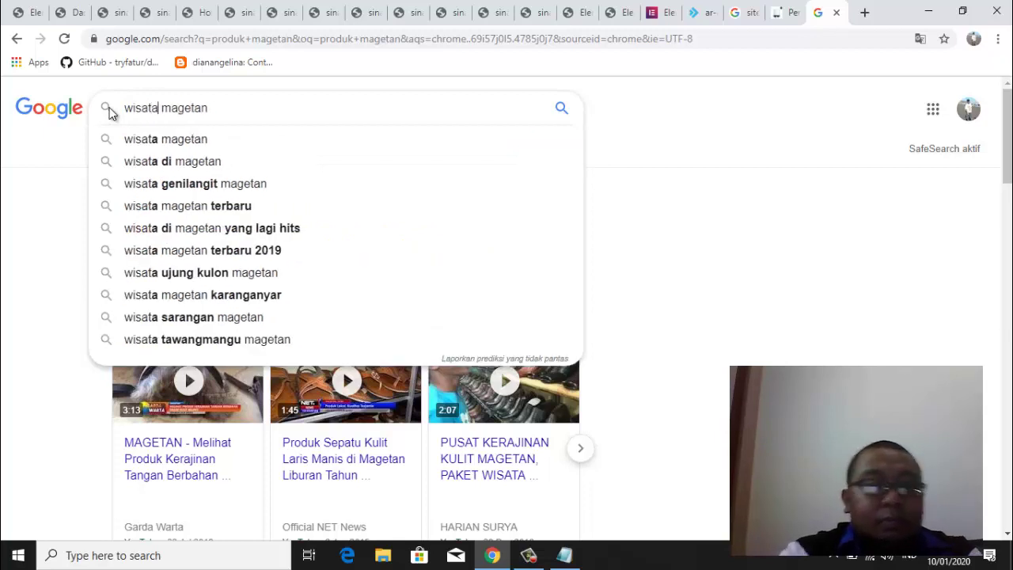
key("Return")
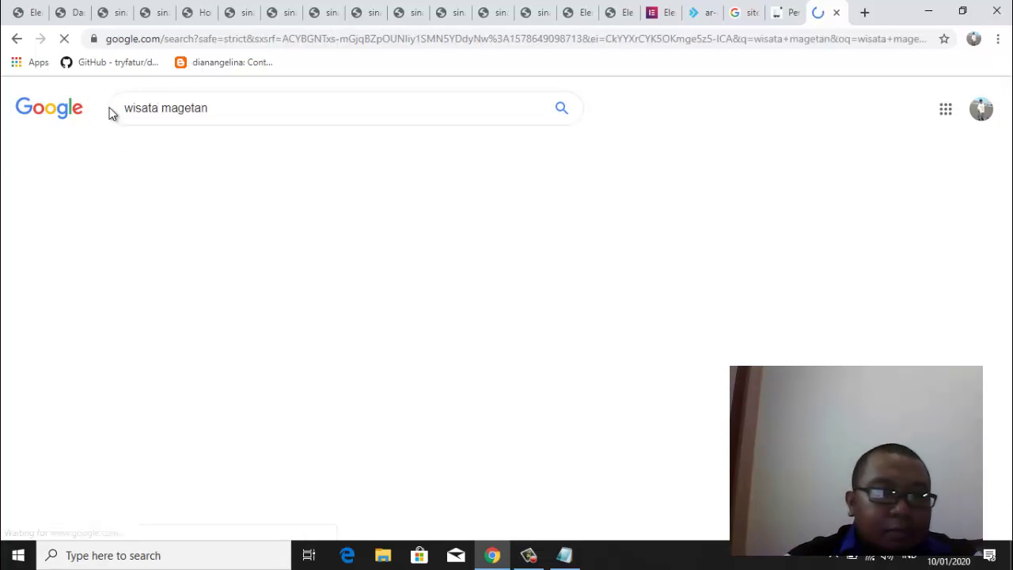